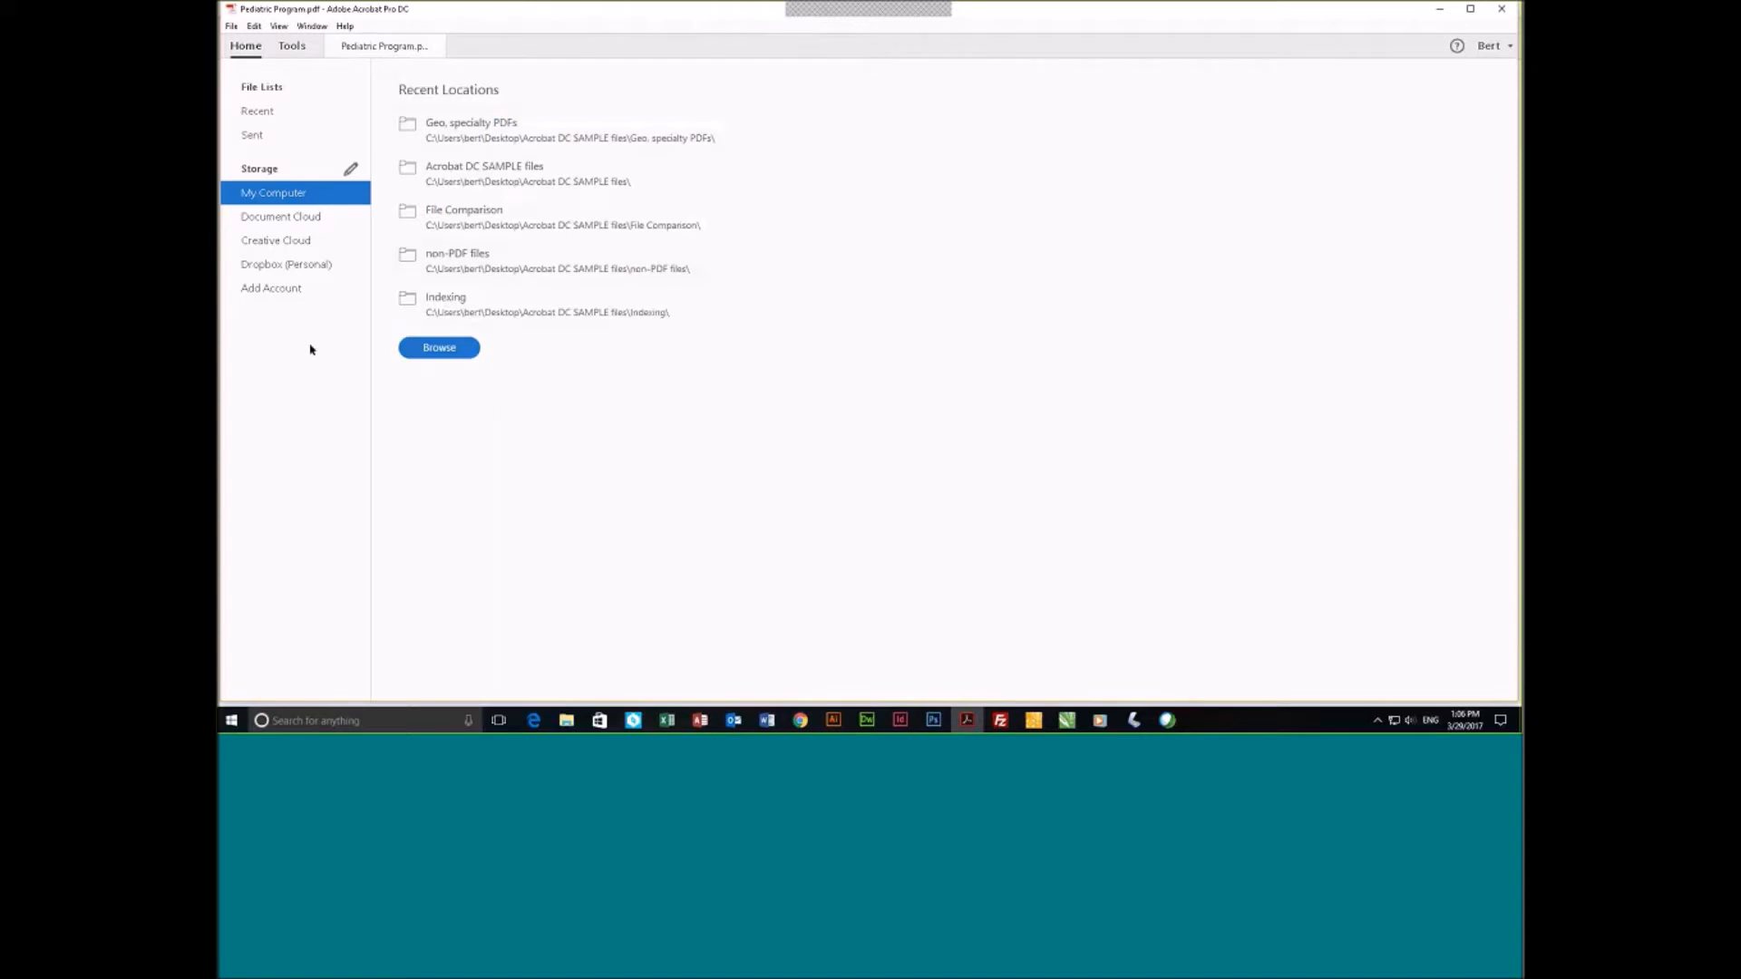
# View the files in Document Cloud and Creative Cloud, and look at the setup form for adding a SharePoint site account.
pyautogui.click(284, 222)
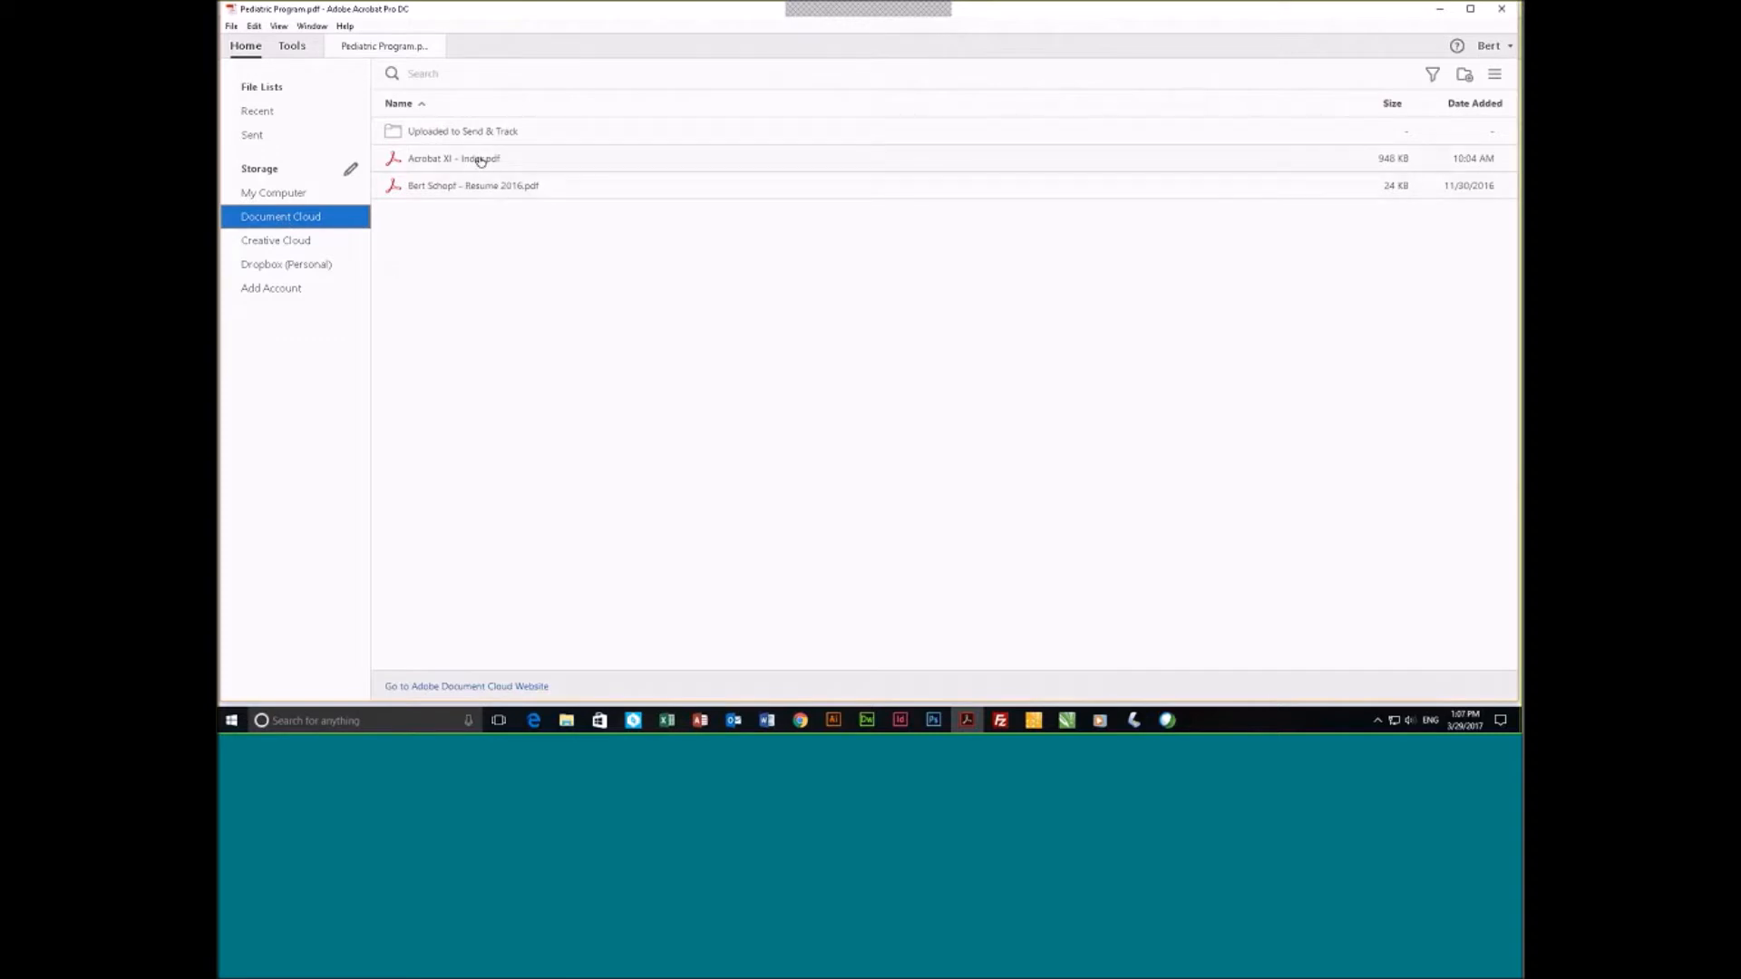
pyautogui.click(278, 248)
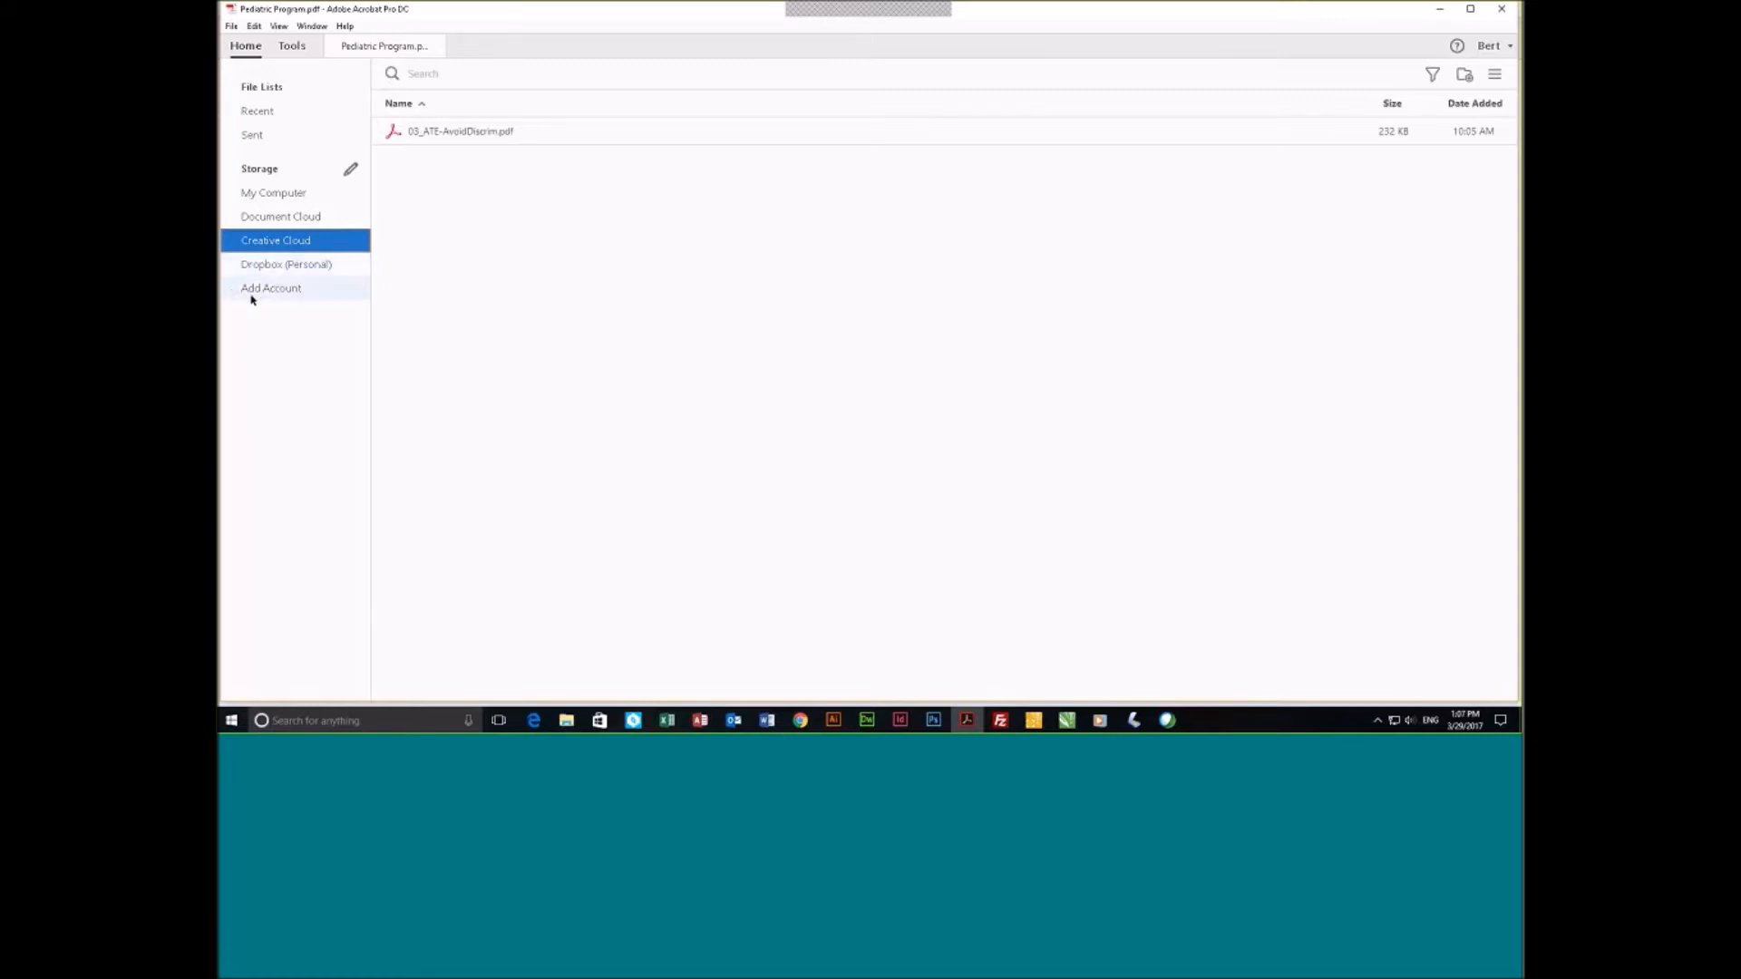
pyautogui.click(279, 289)
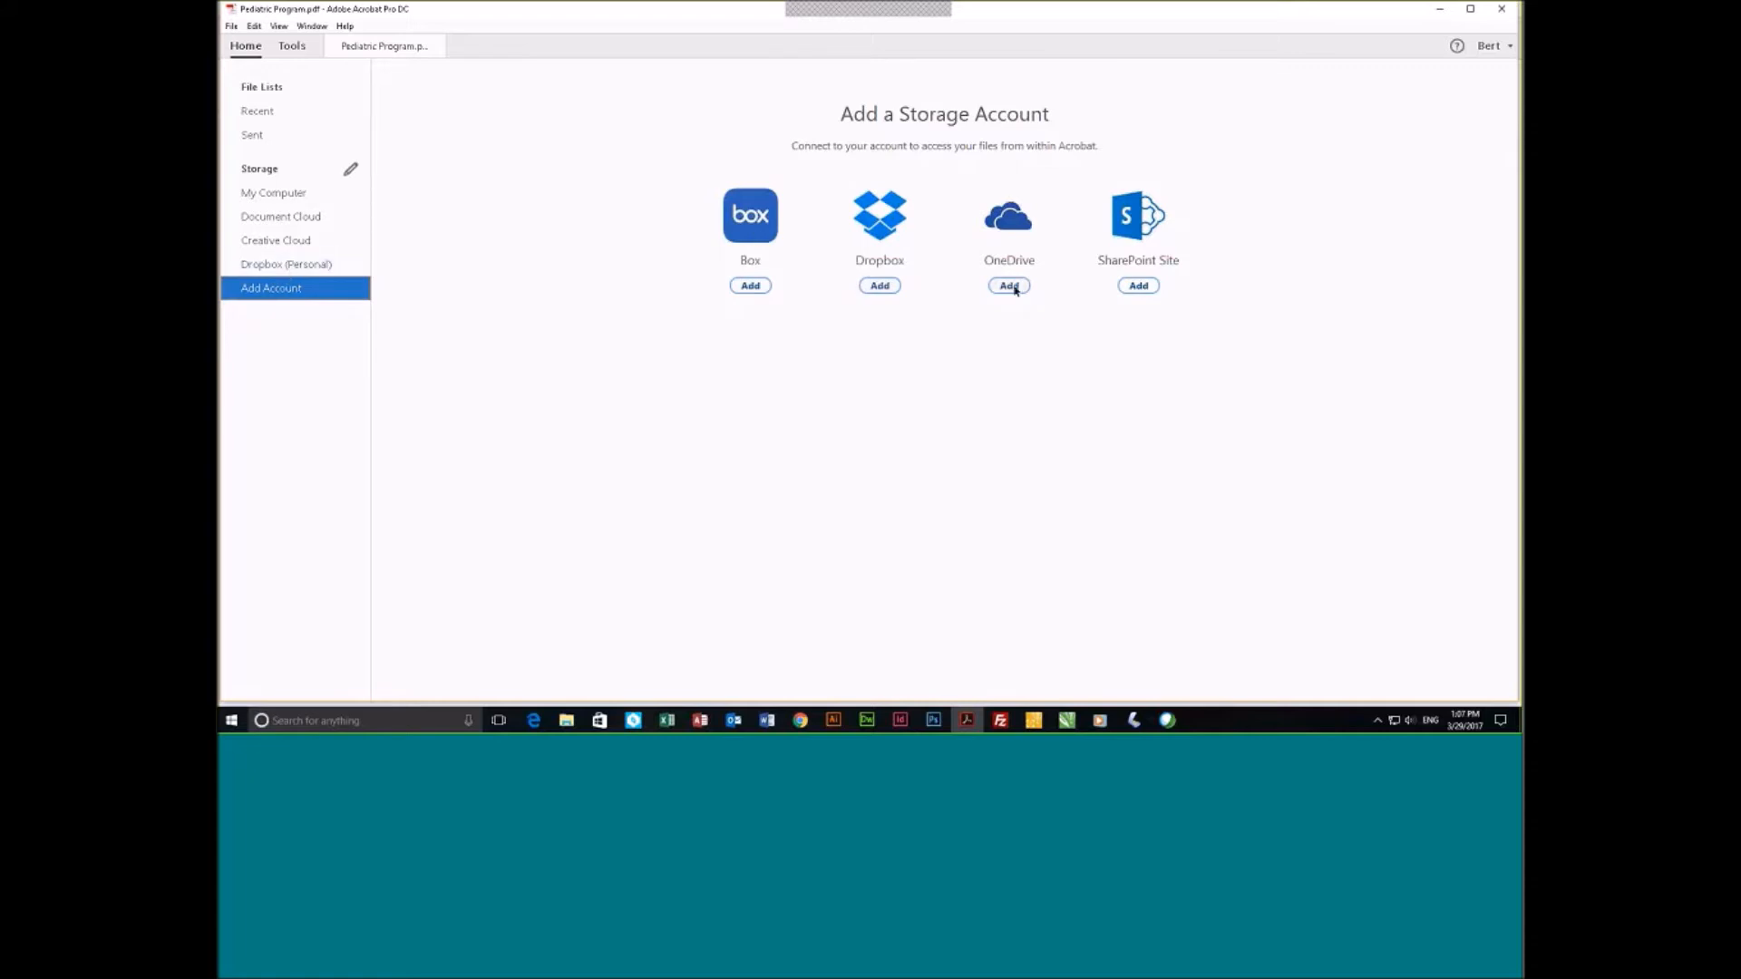
pyautogui.click(1141, 287)
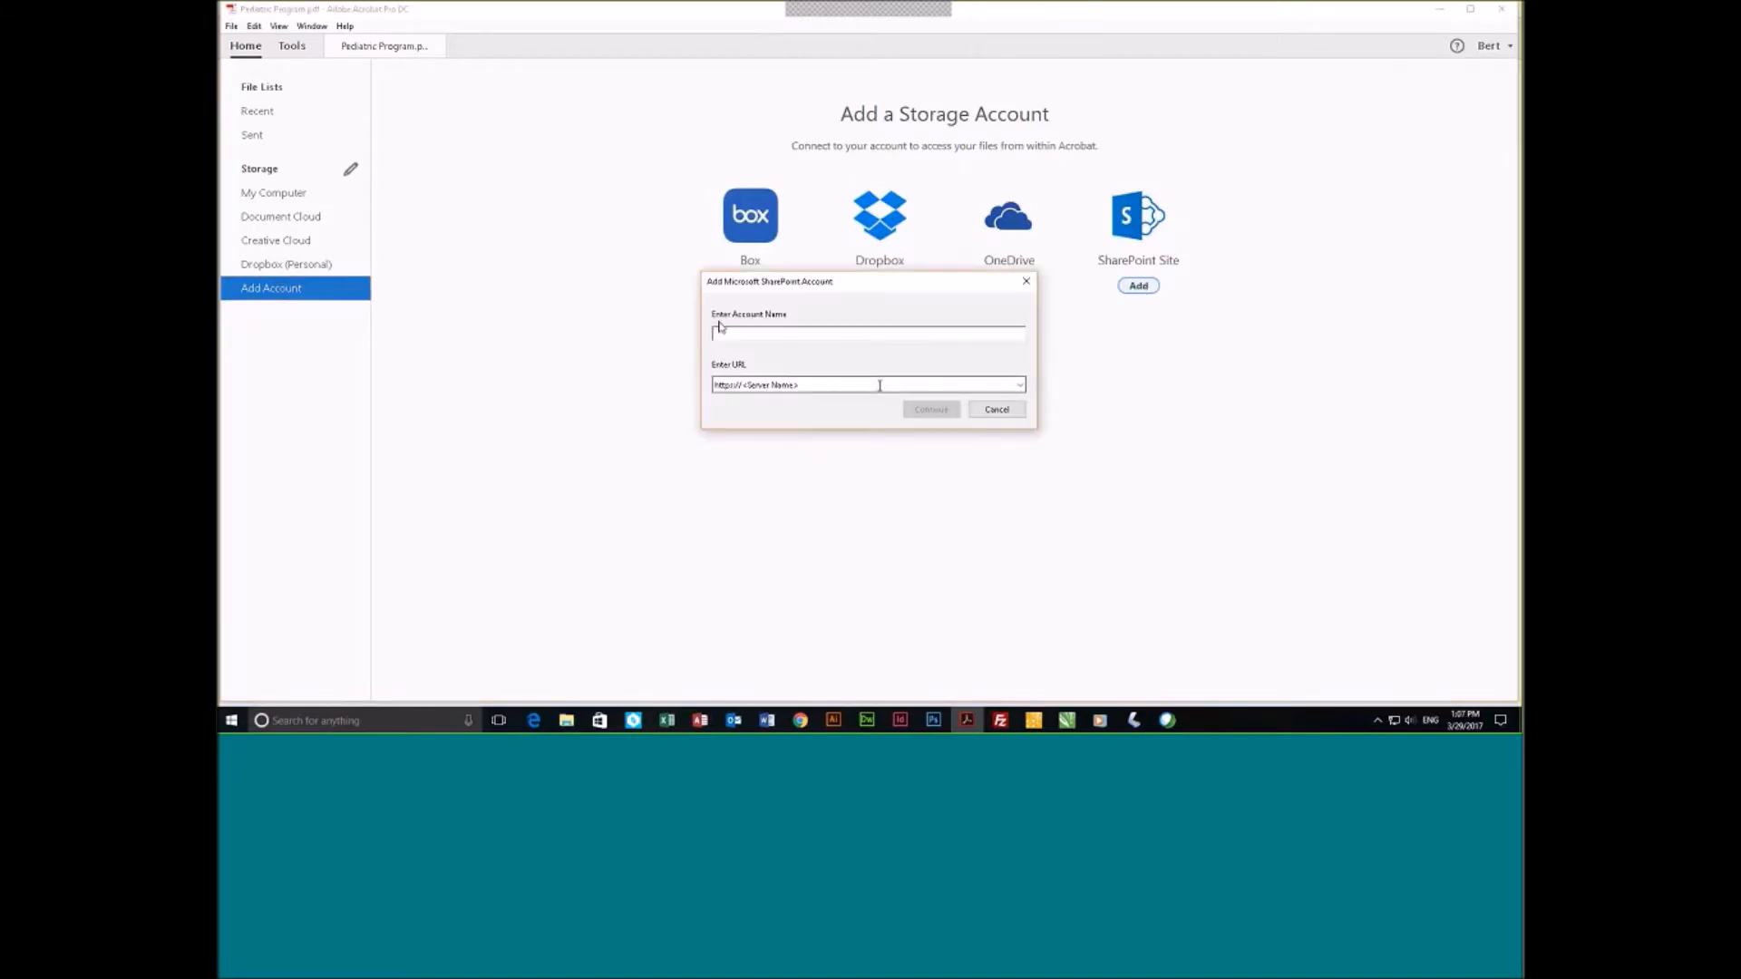
pyautogui.click(998, 410)
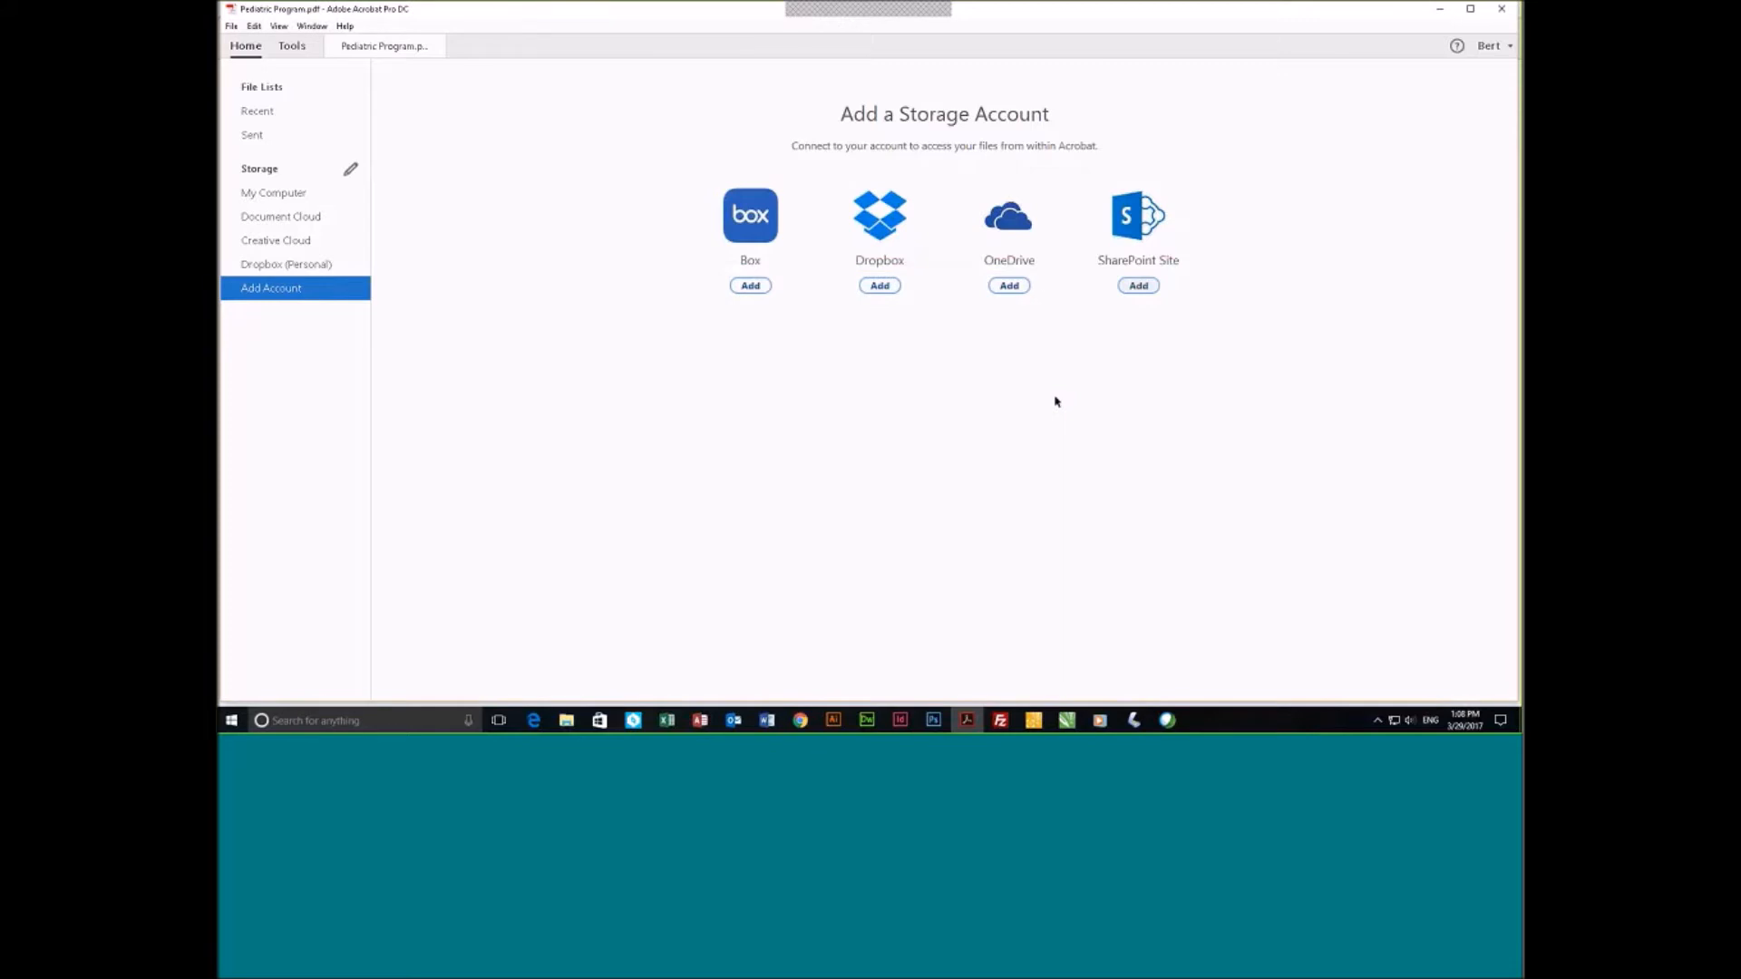
# Open the GEO natural resources Canada topo map PDF from Dropbox, in ACROBAT DC files / Geo, Measure, Form, PRN.
pyautogui.click(280, 264)
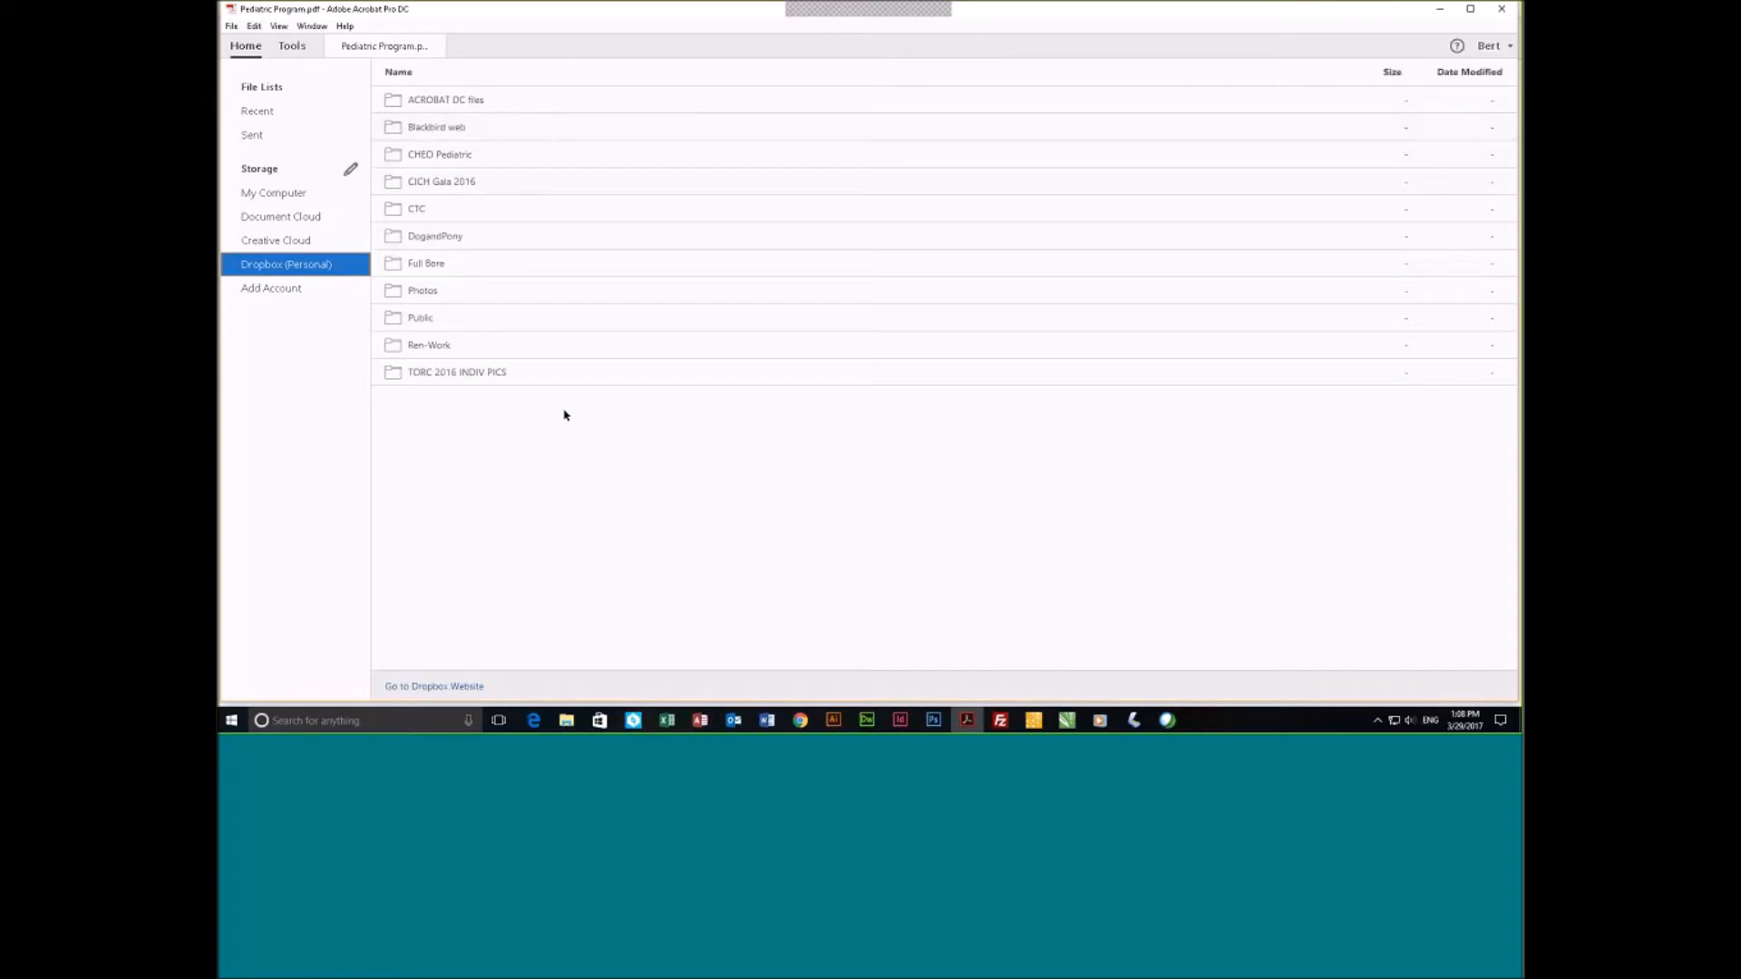
pyautogui.click(450, 101)
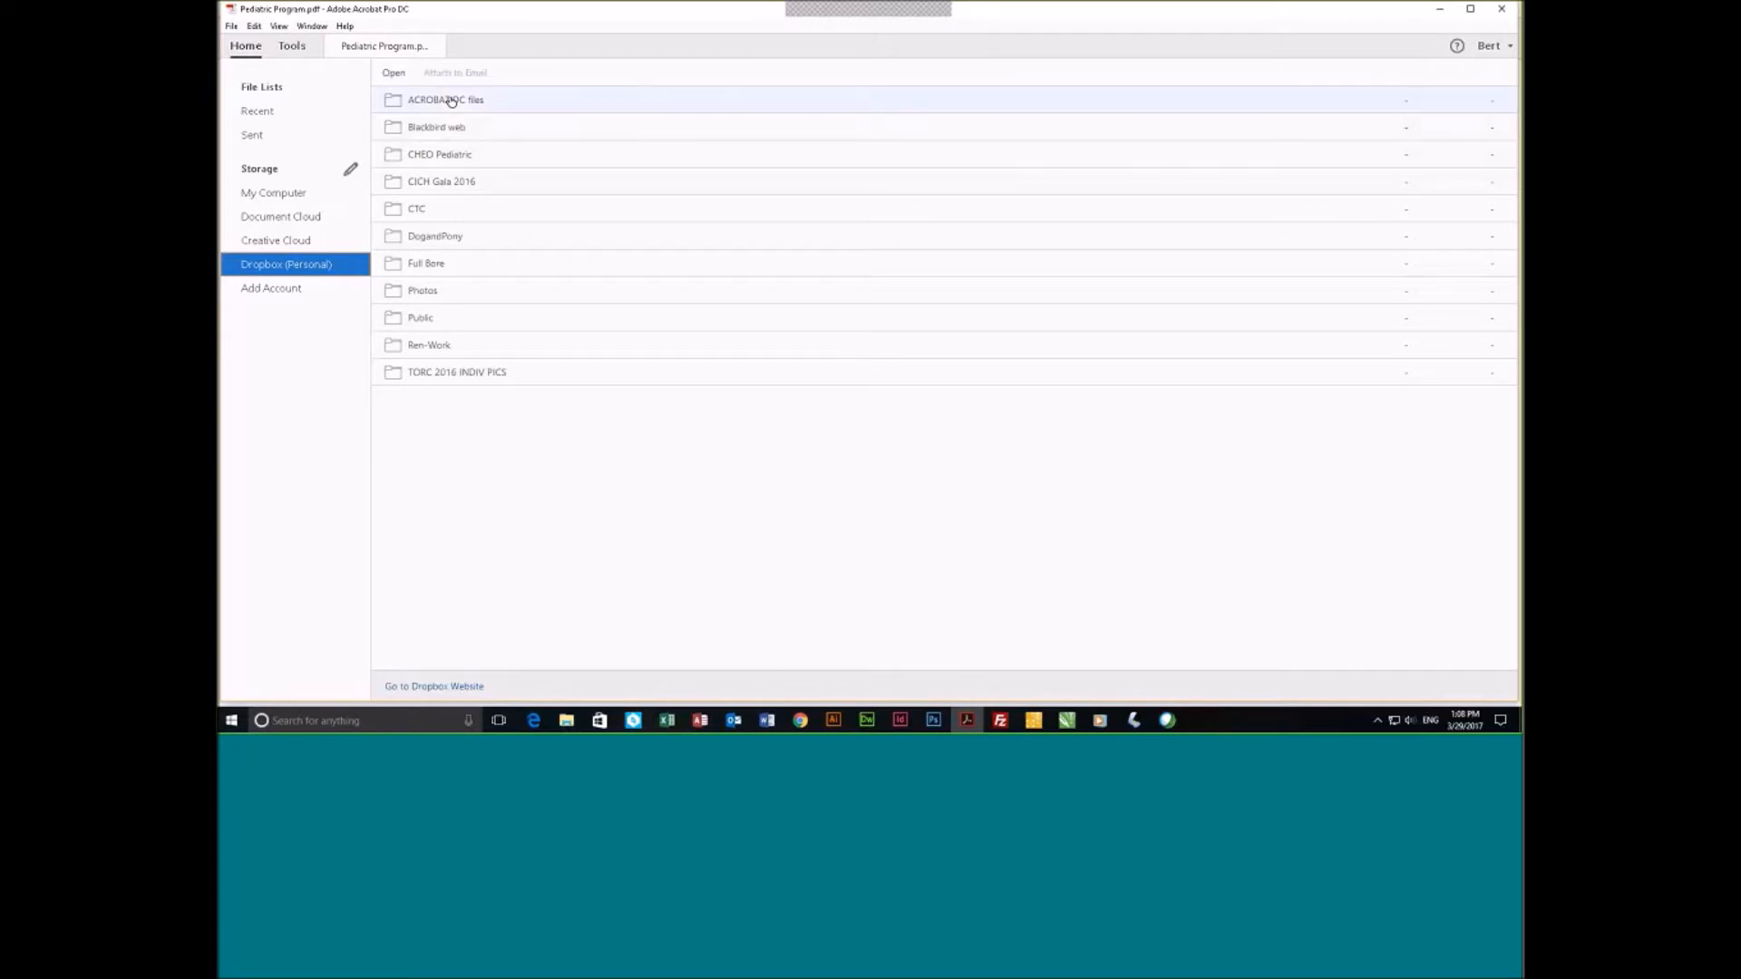
pyautogui.doubleClick(450, 100)
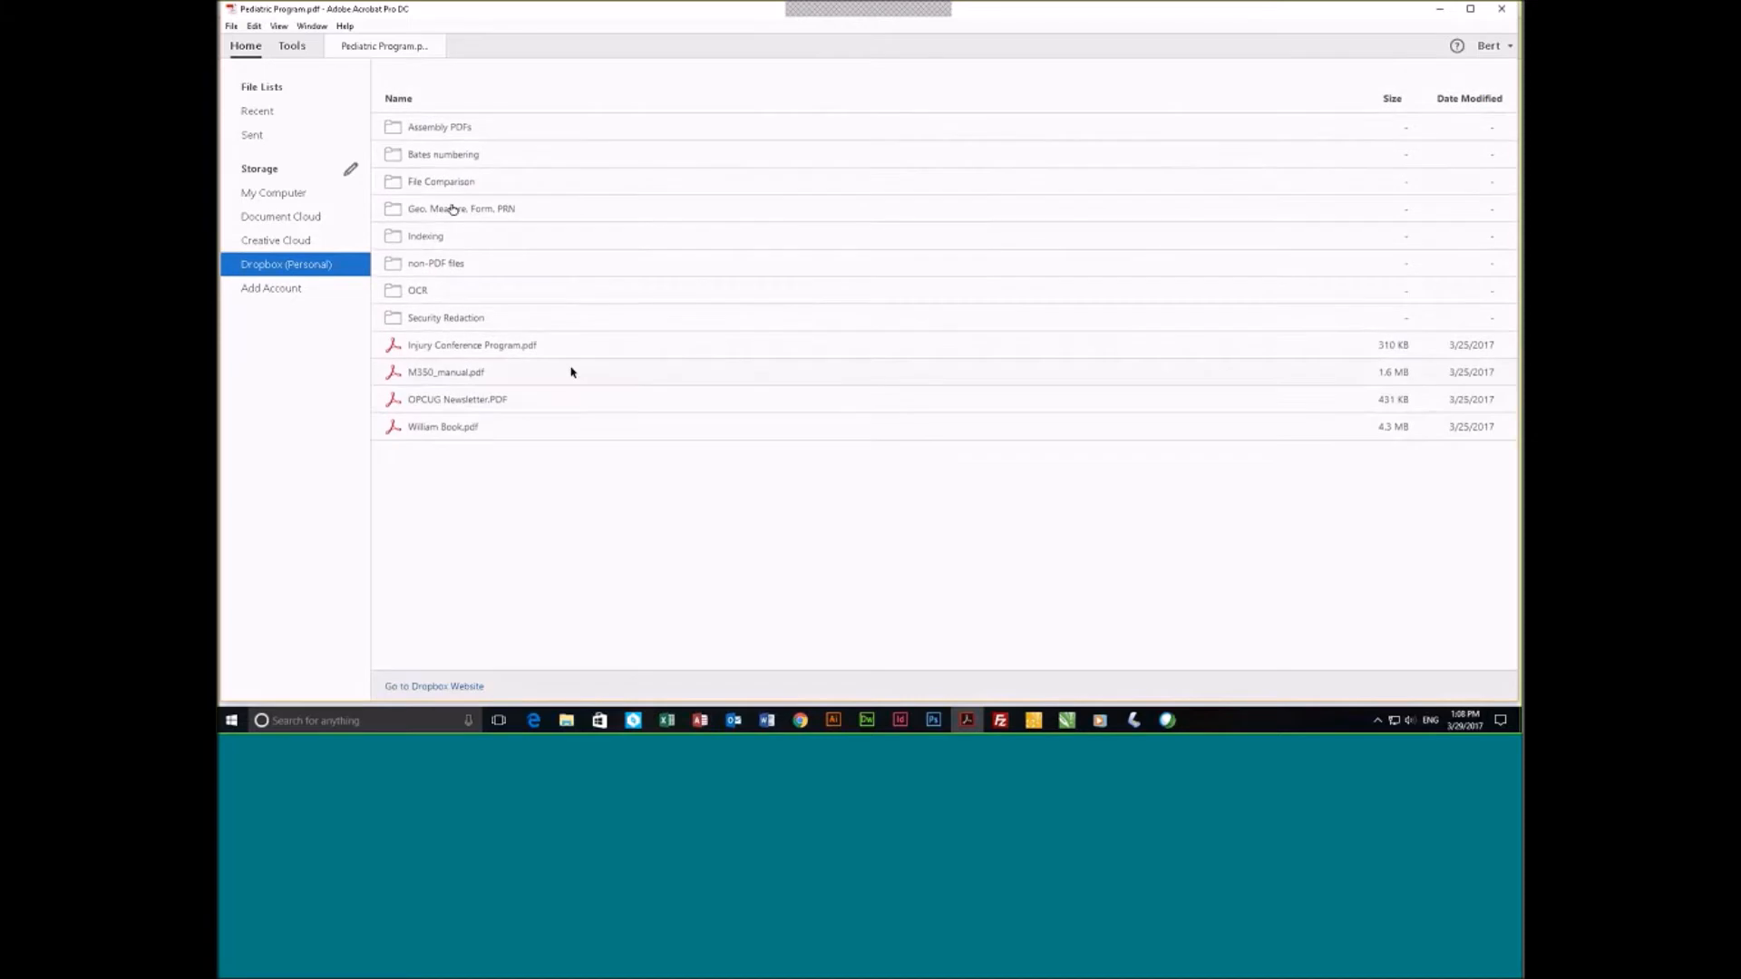
pyautogui.doubleClick(455, 212)
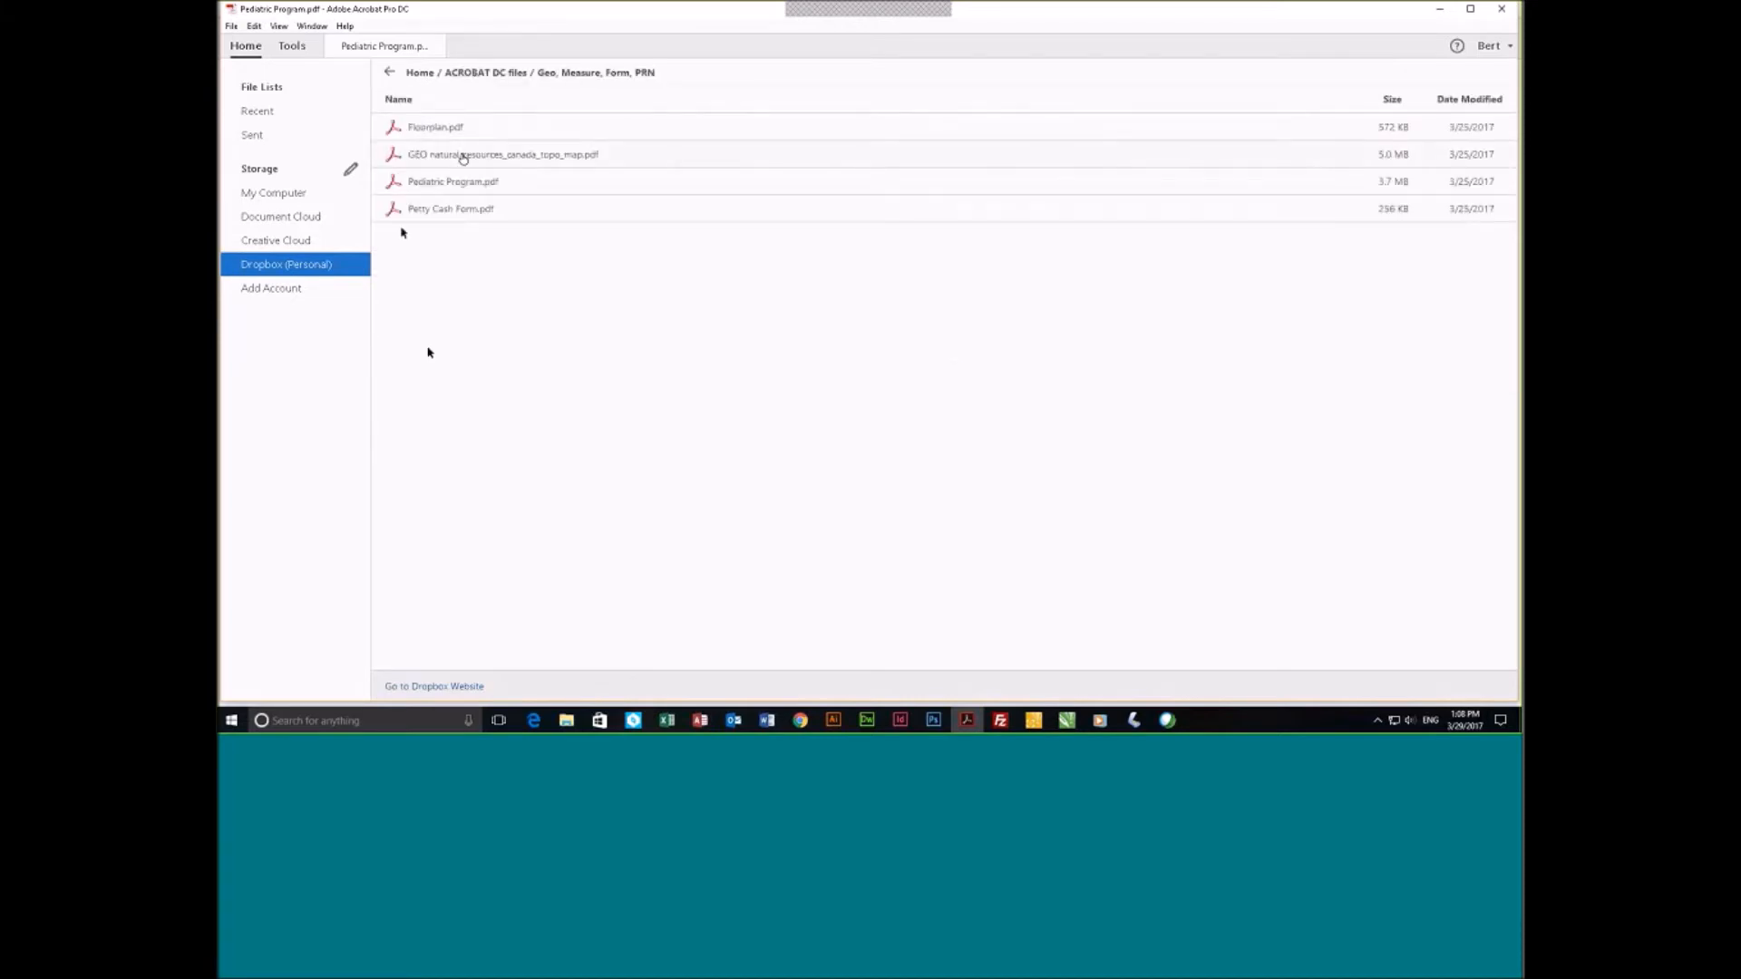
pyautogui.click(463, 158)
pyautogui.click(408, 102)
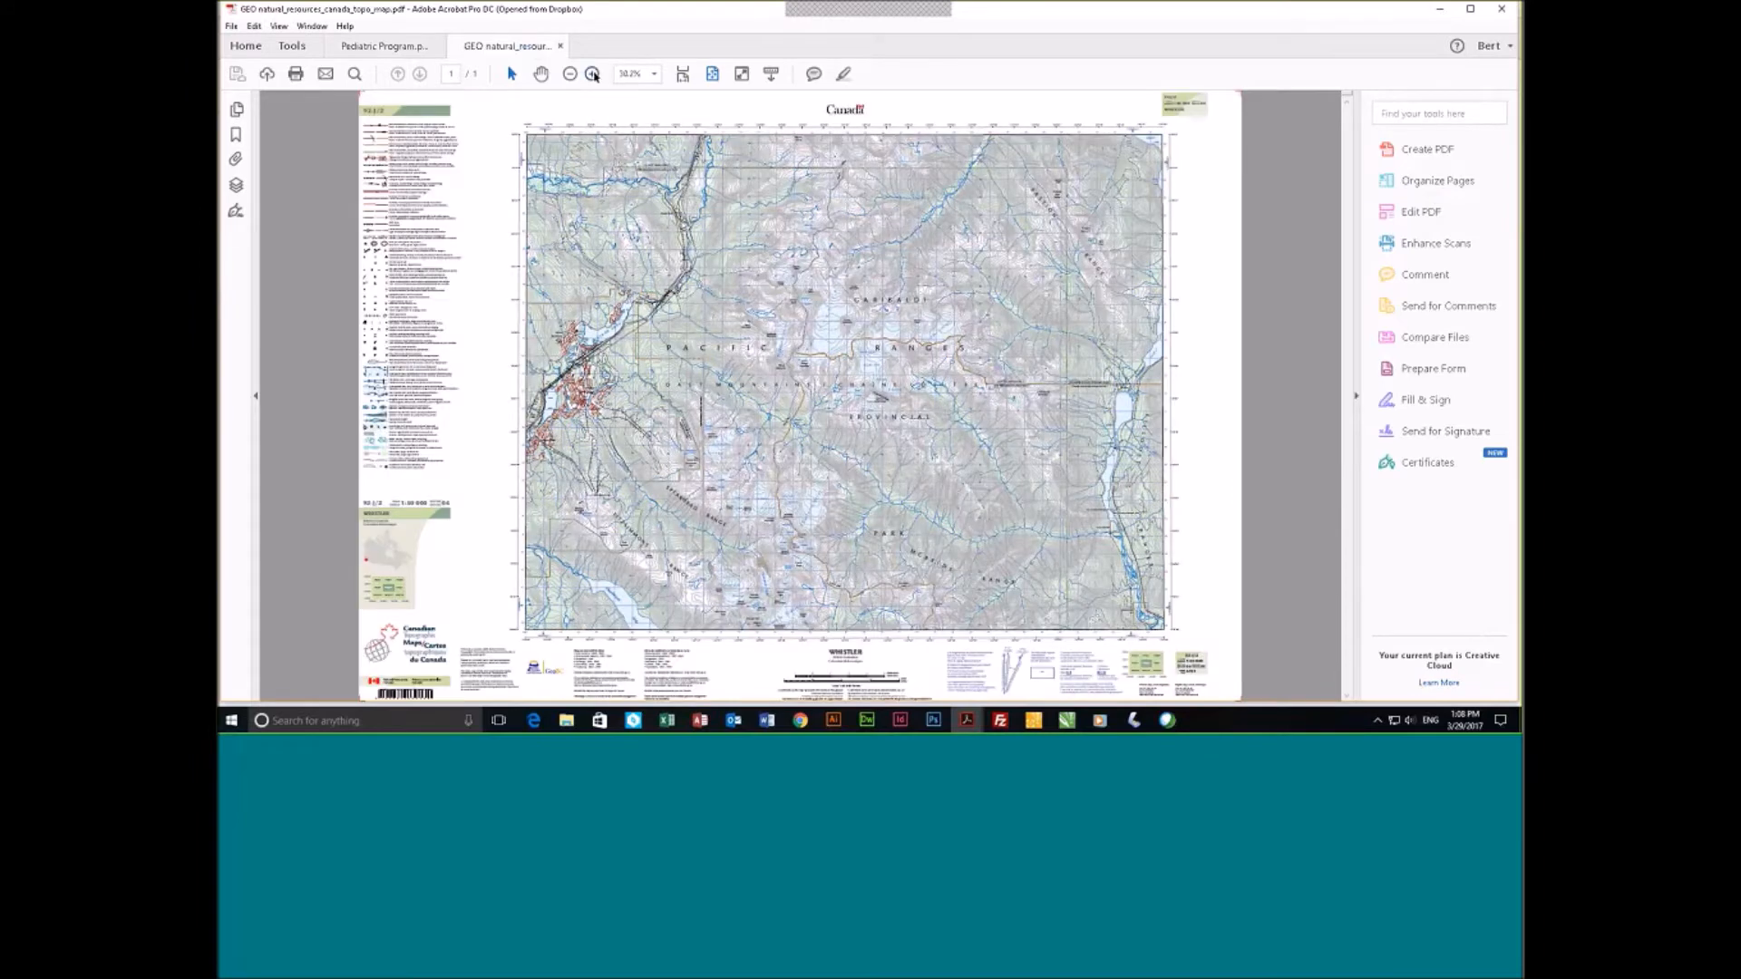
# Examine the topographic map and its legend at 50% magnification.
pyautogui.click(592, 73)
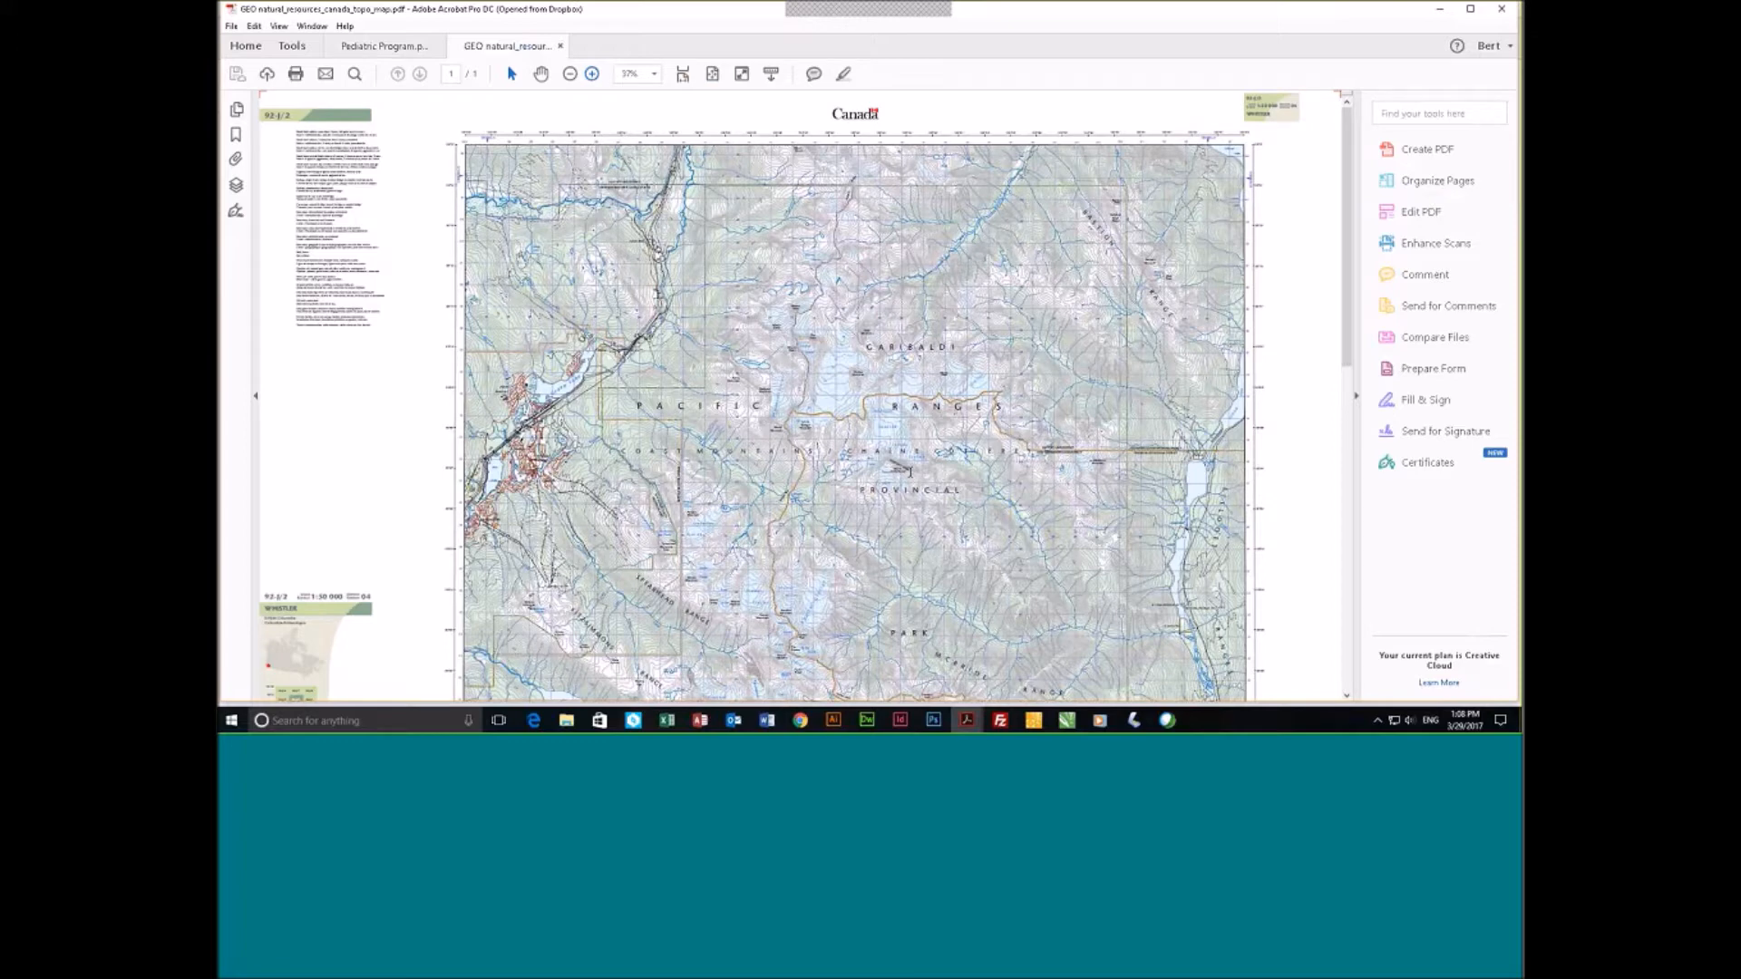
pyautogui.click(592, 73)
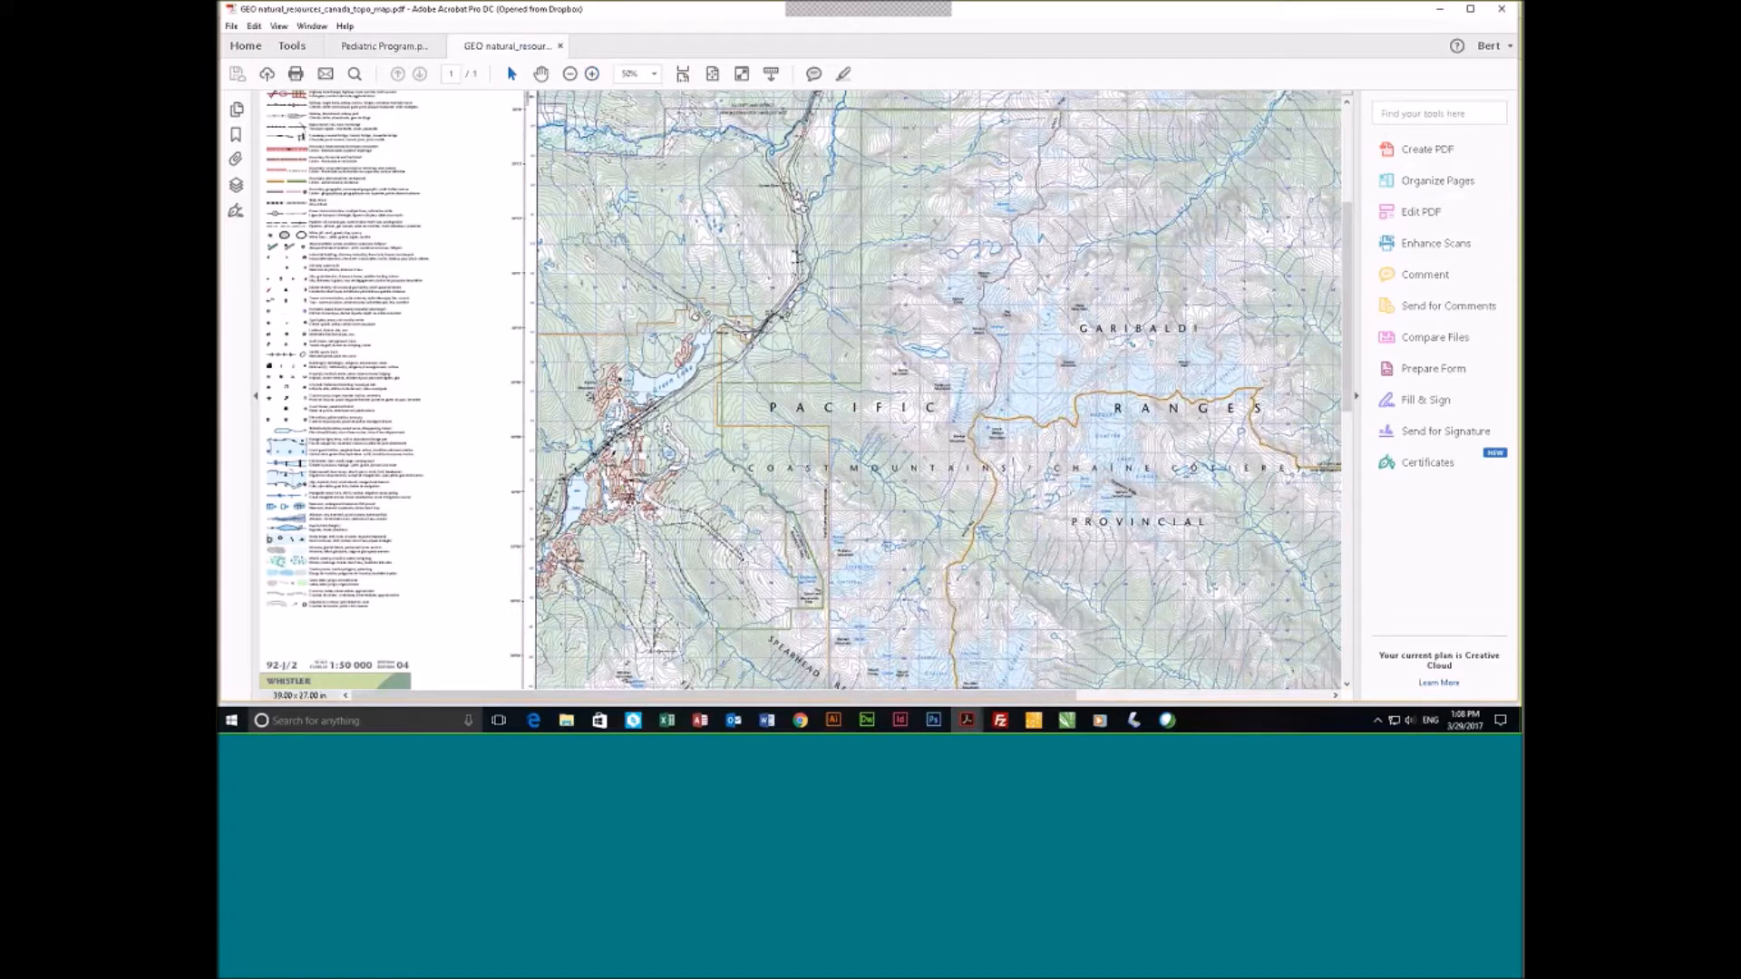
pyautogui.scroll(3, 309, 385)
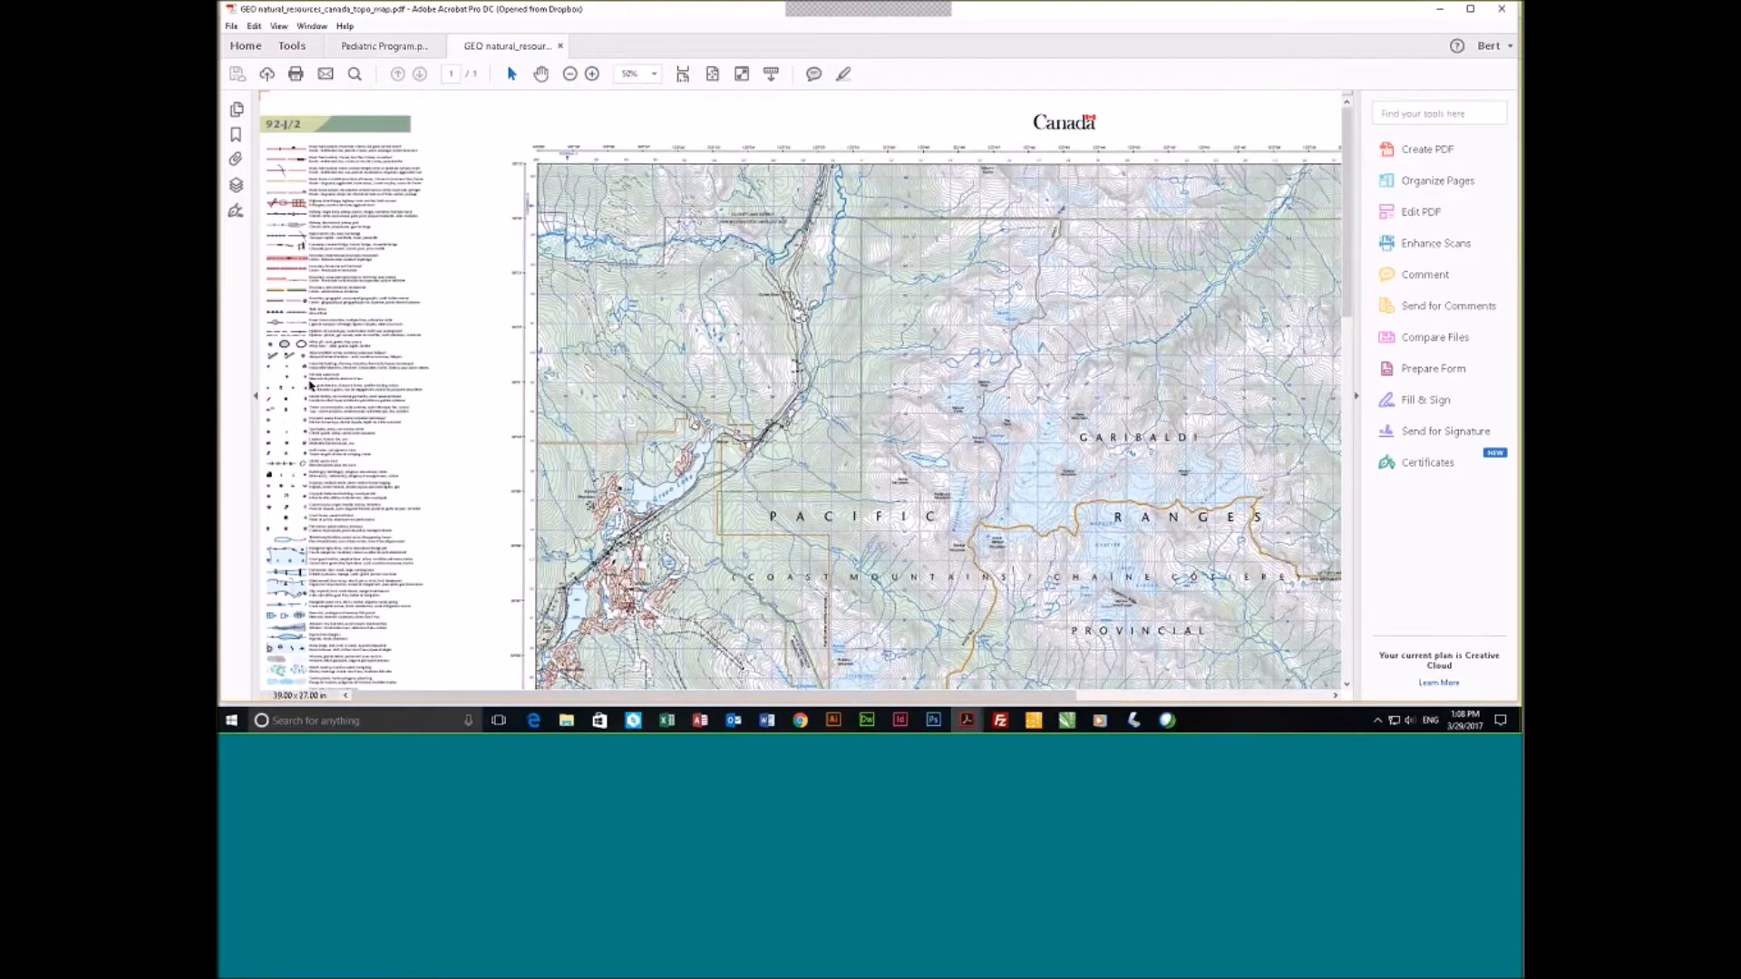
# Close the topographic map and show the list of recently viewed files.
pyautogui.hotkey('ctrl', 'w')
pyautogui.click(244, 47)
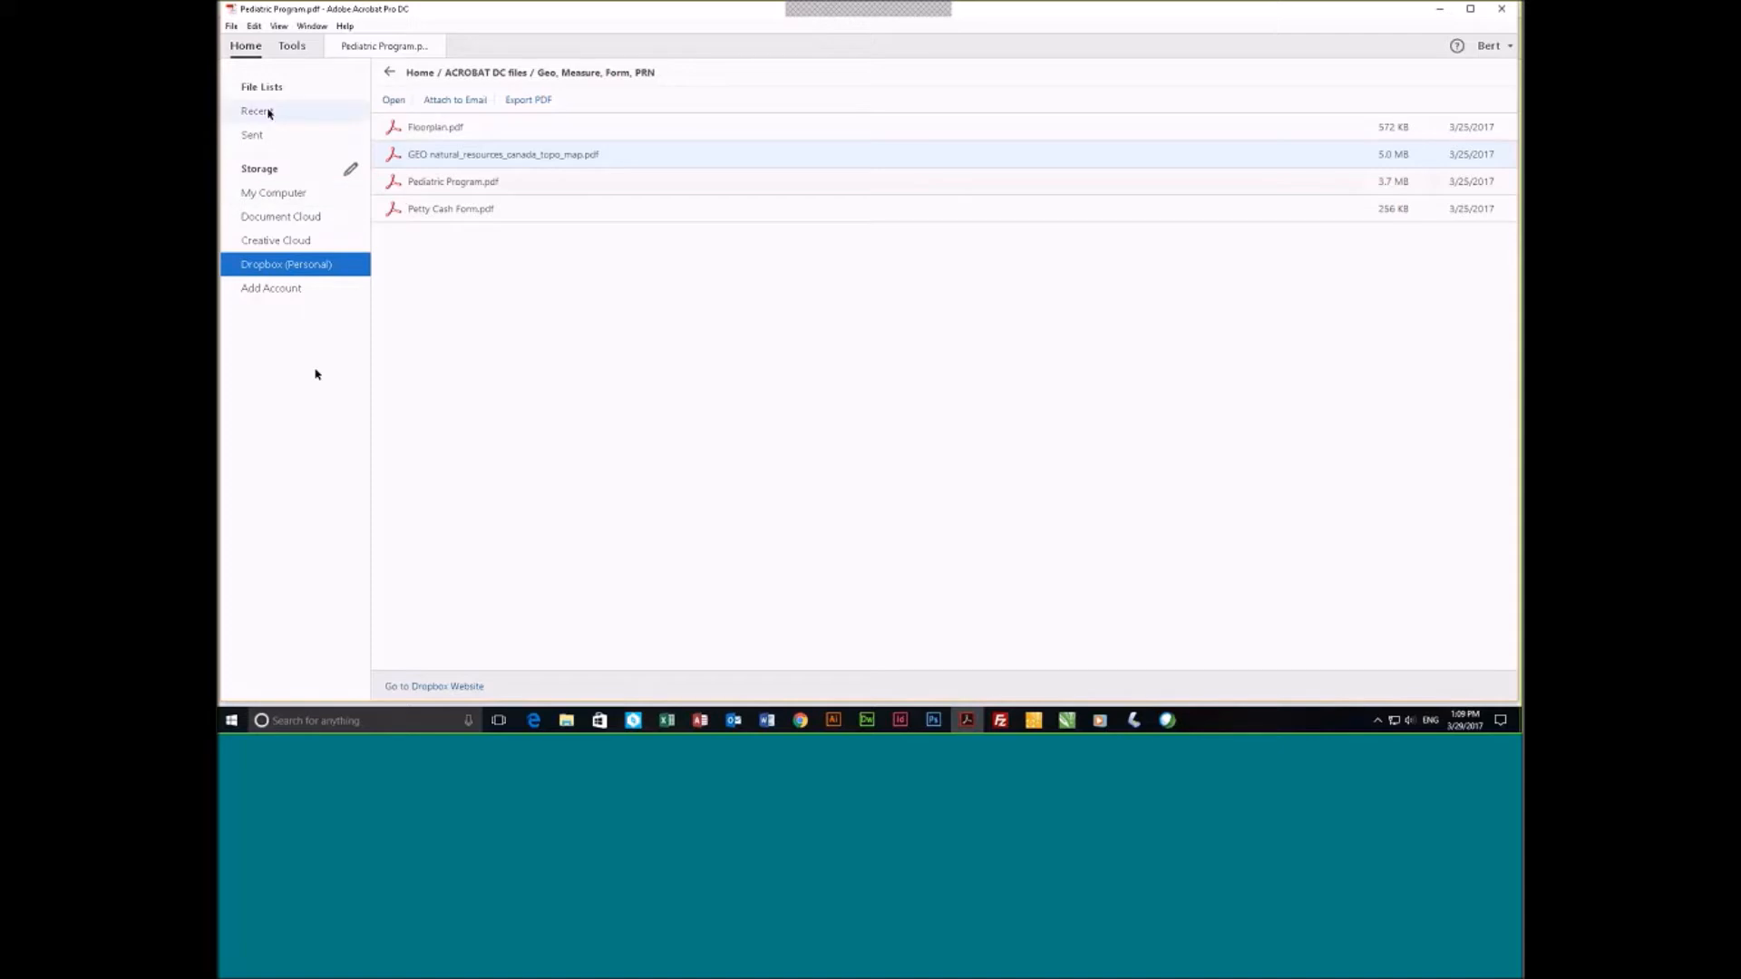
pyautogui.click(263, 111)
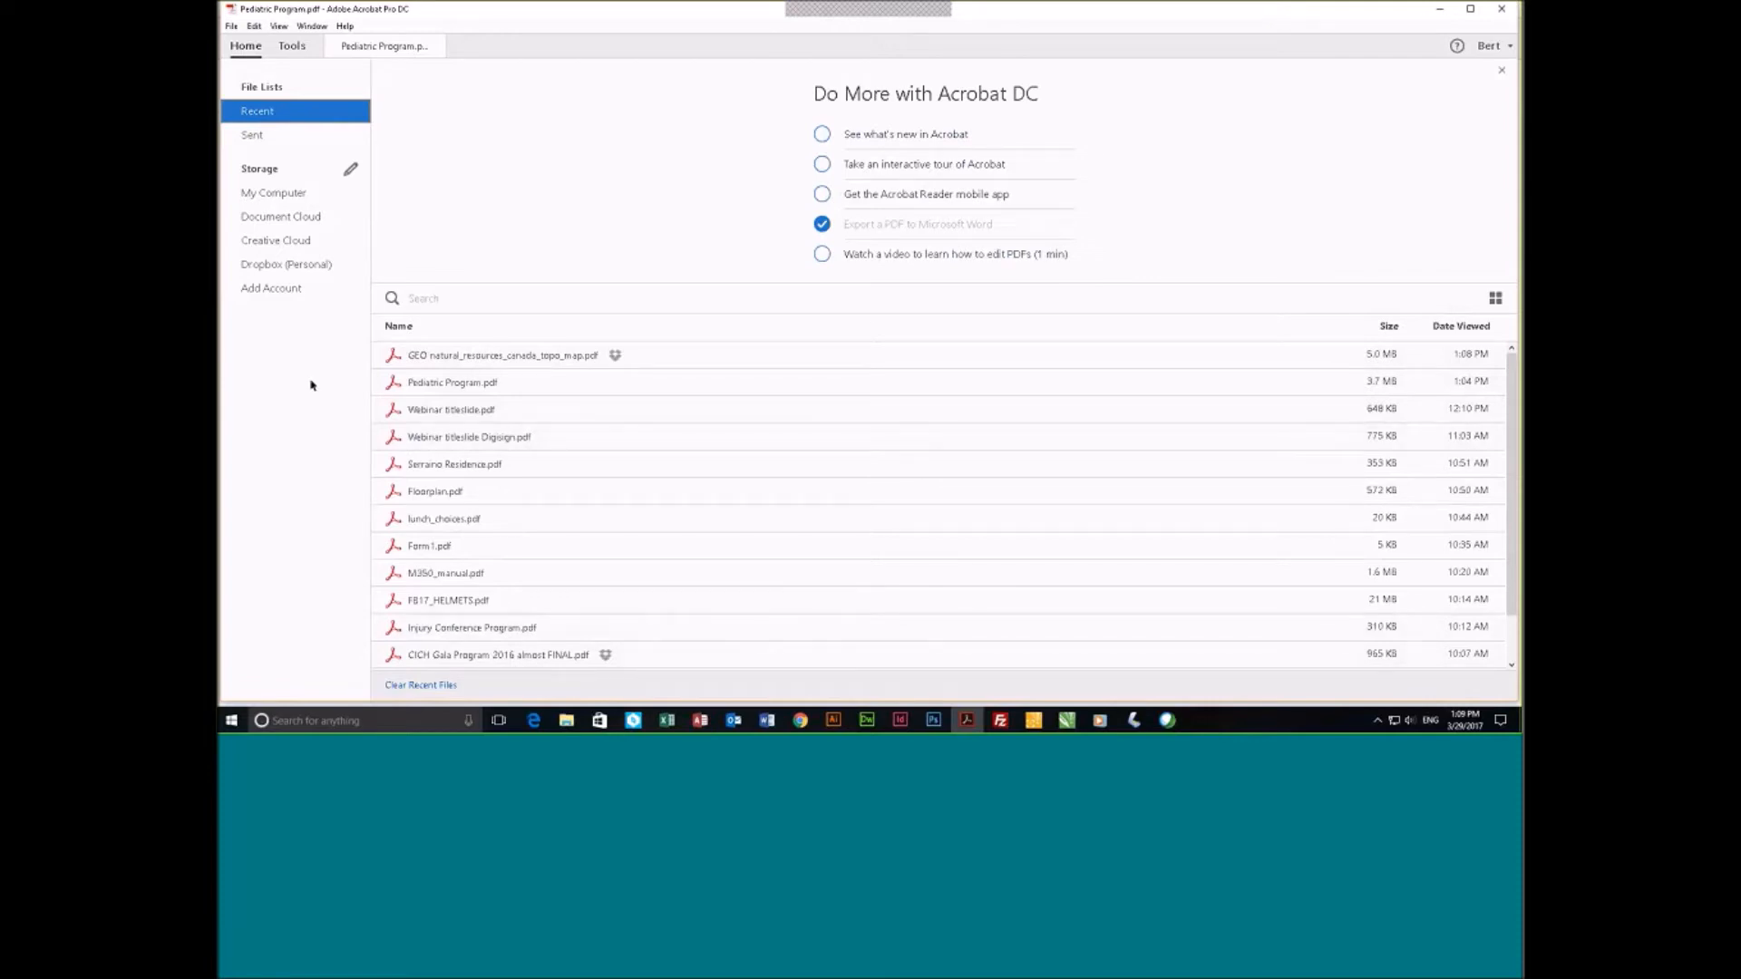
# Add a shortcut for the Measure tool from the full tool collection and return to the Pediatric Program document.
pyautogui.click(292, 45)
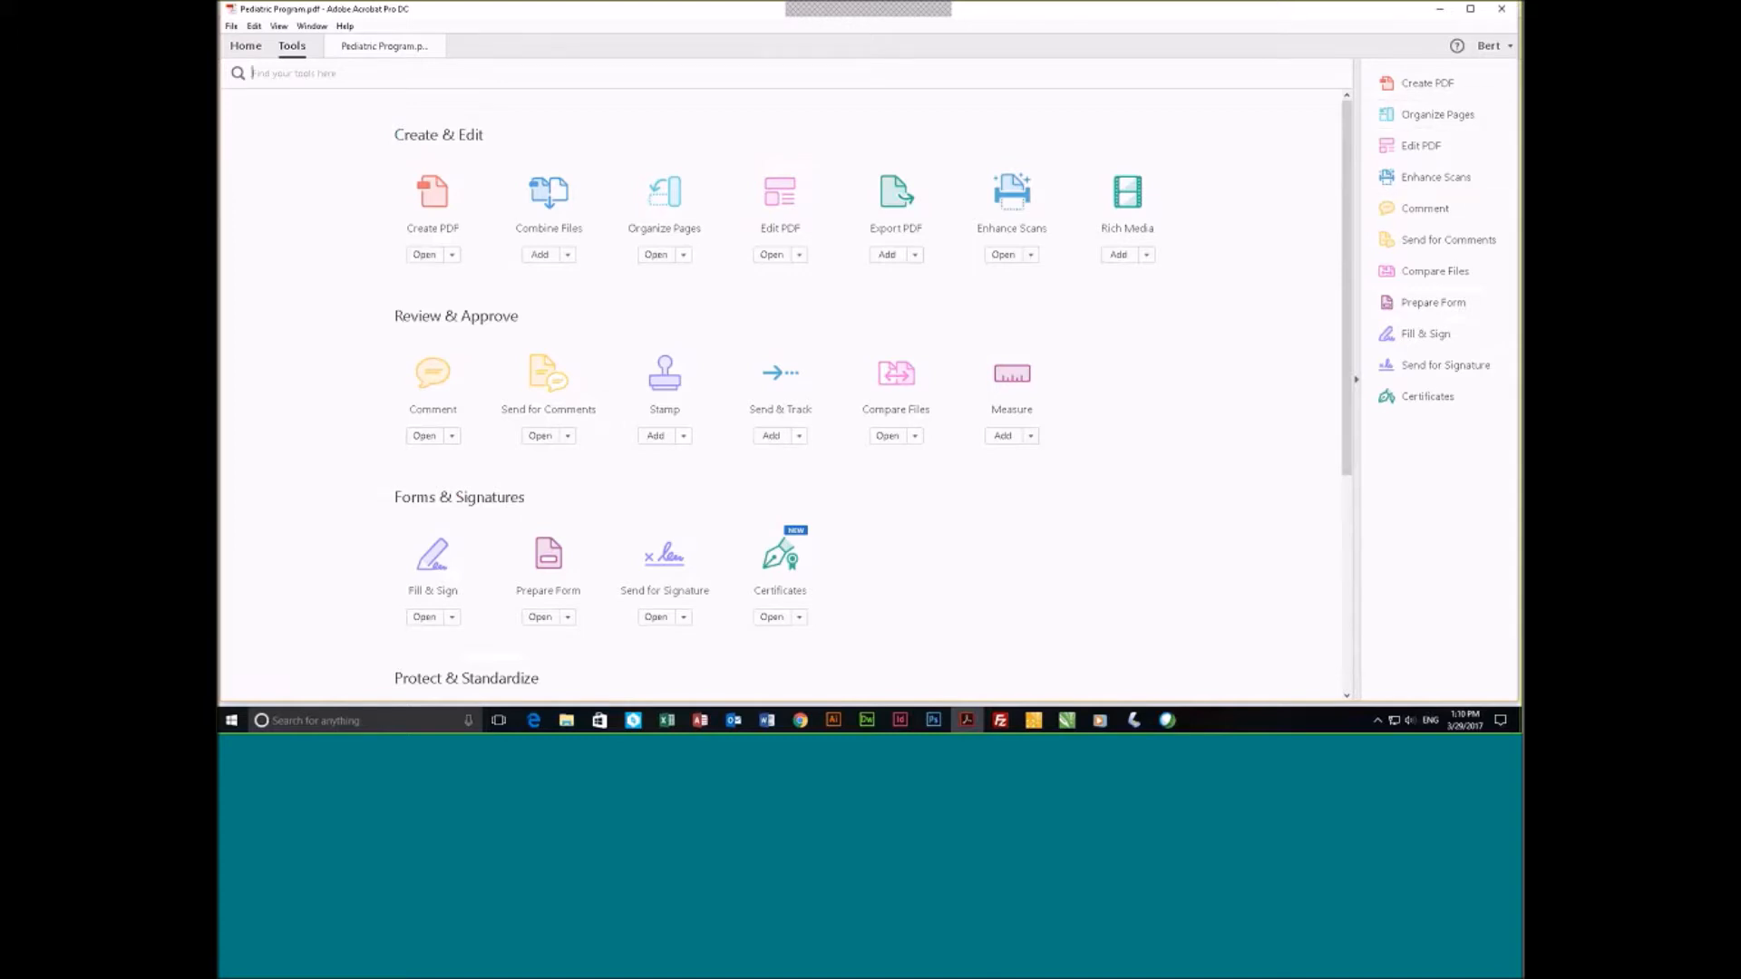
pyautogui.scroll(-3, 1093, 544)
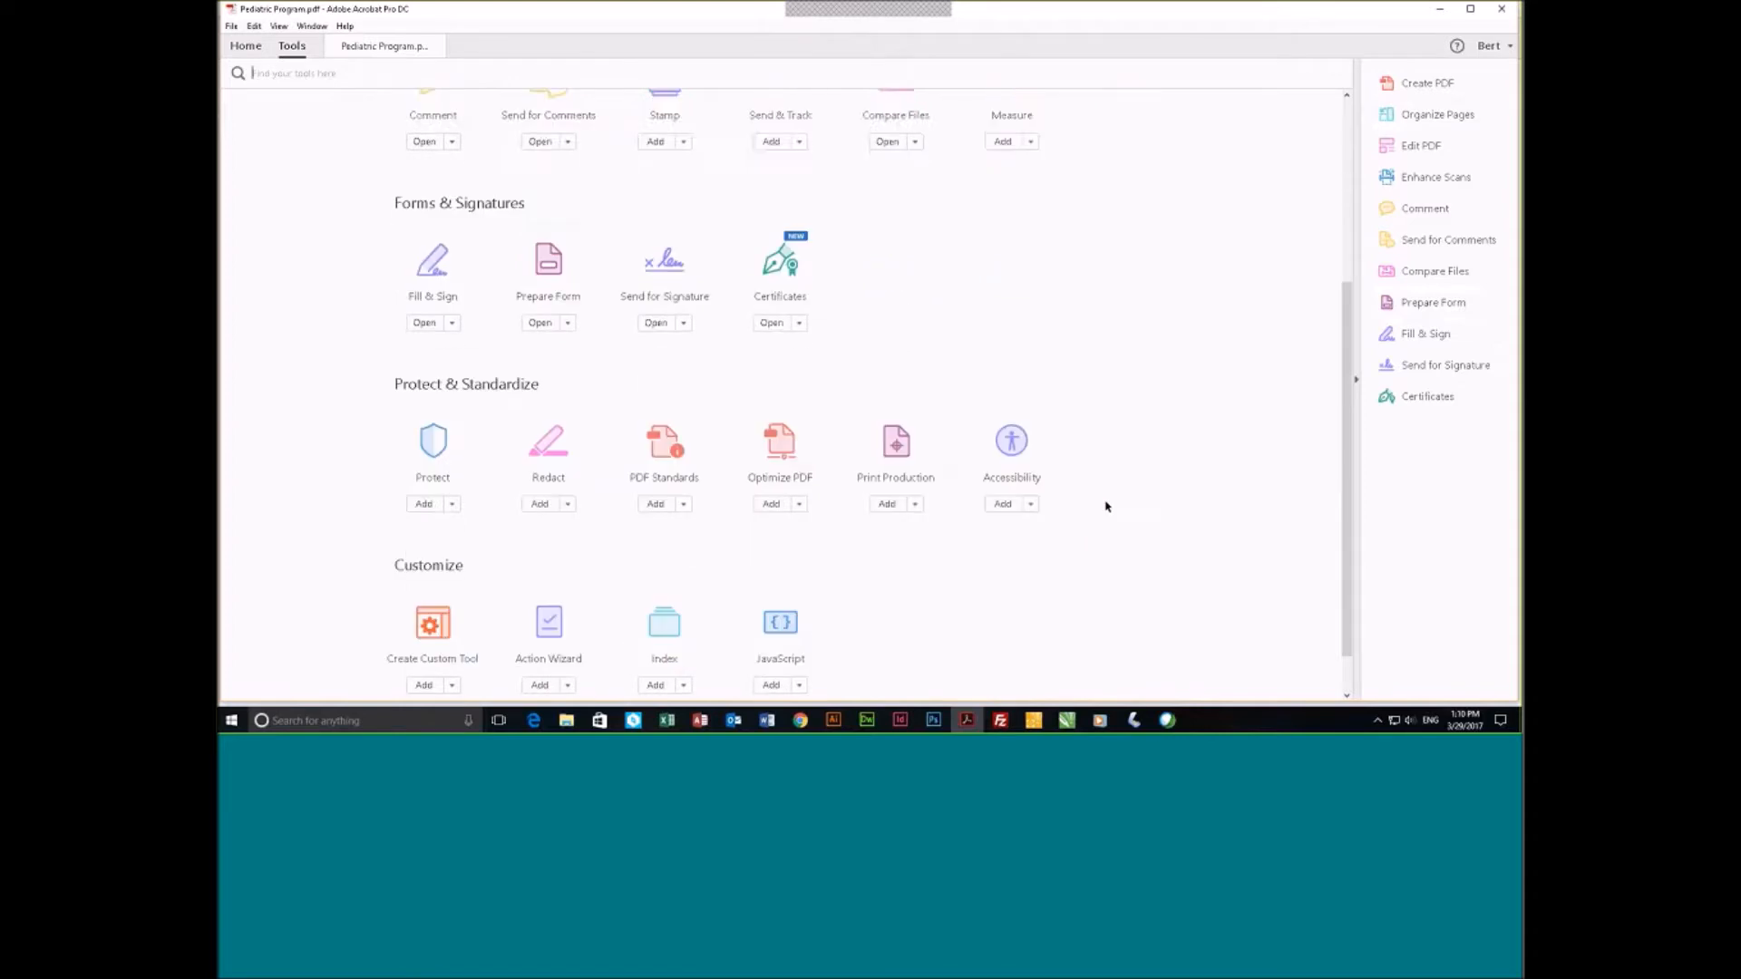
pyautogui.scroll(-1, 1107, 505)
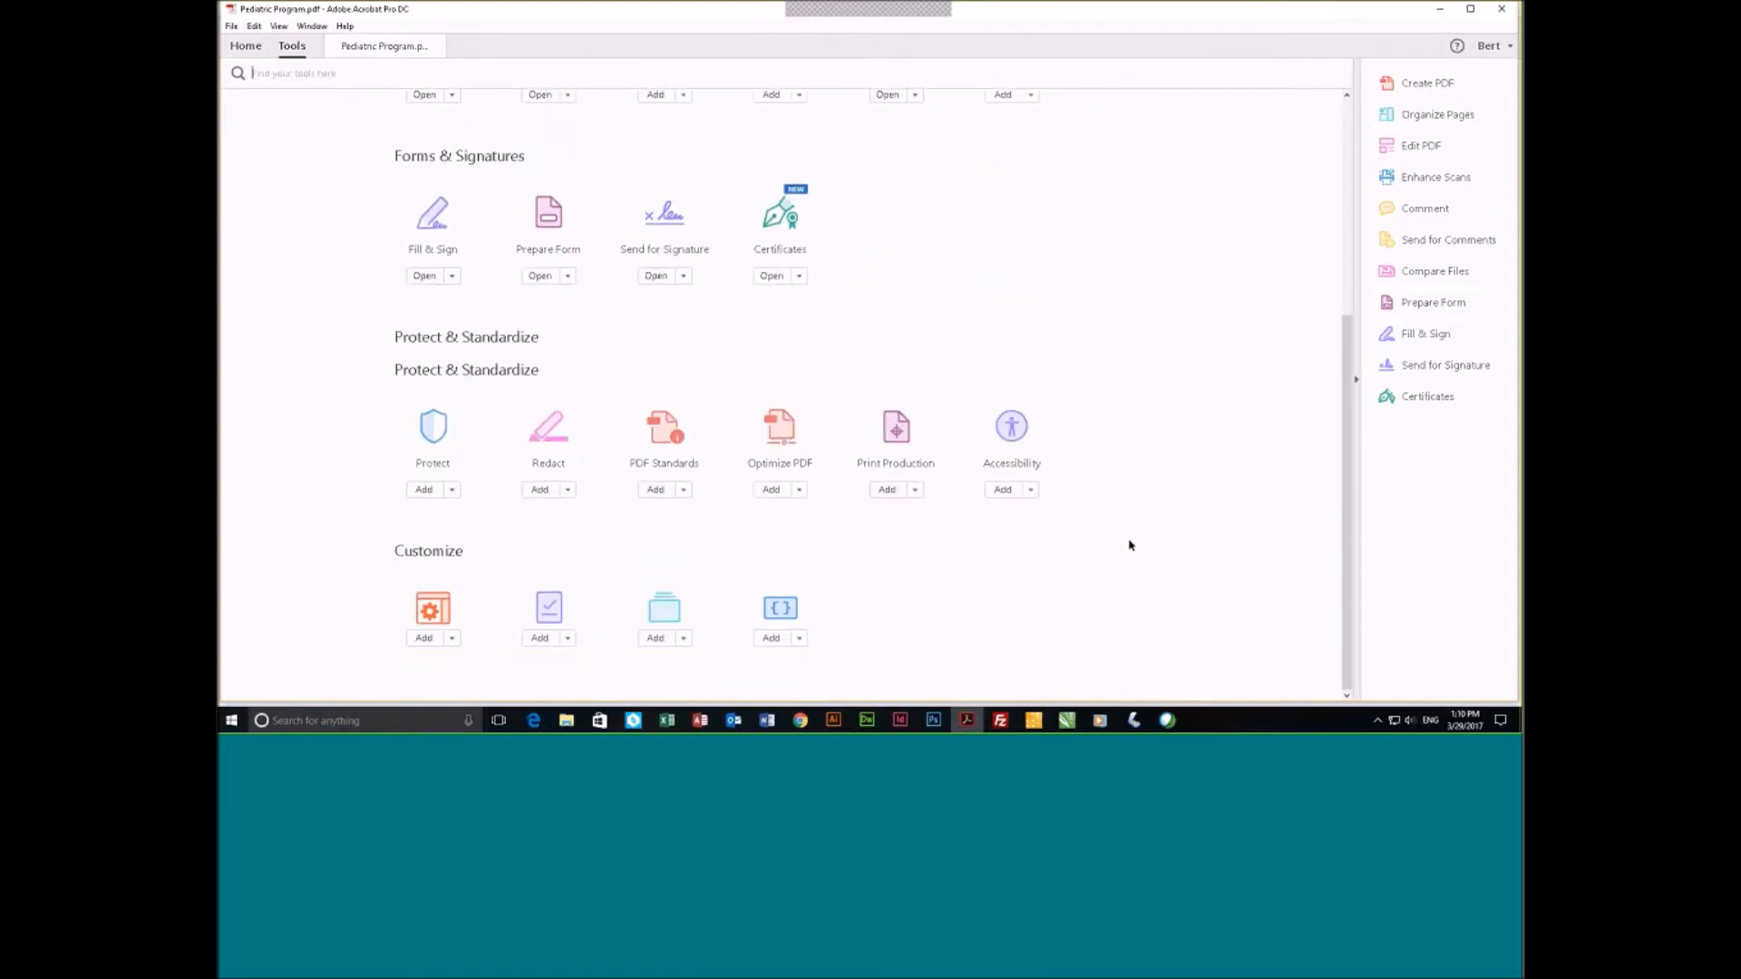
pyautogui.scroll(3, 1130, 545)
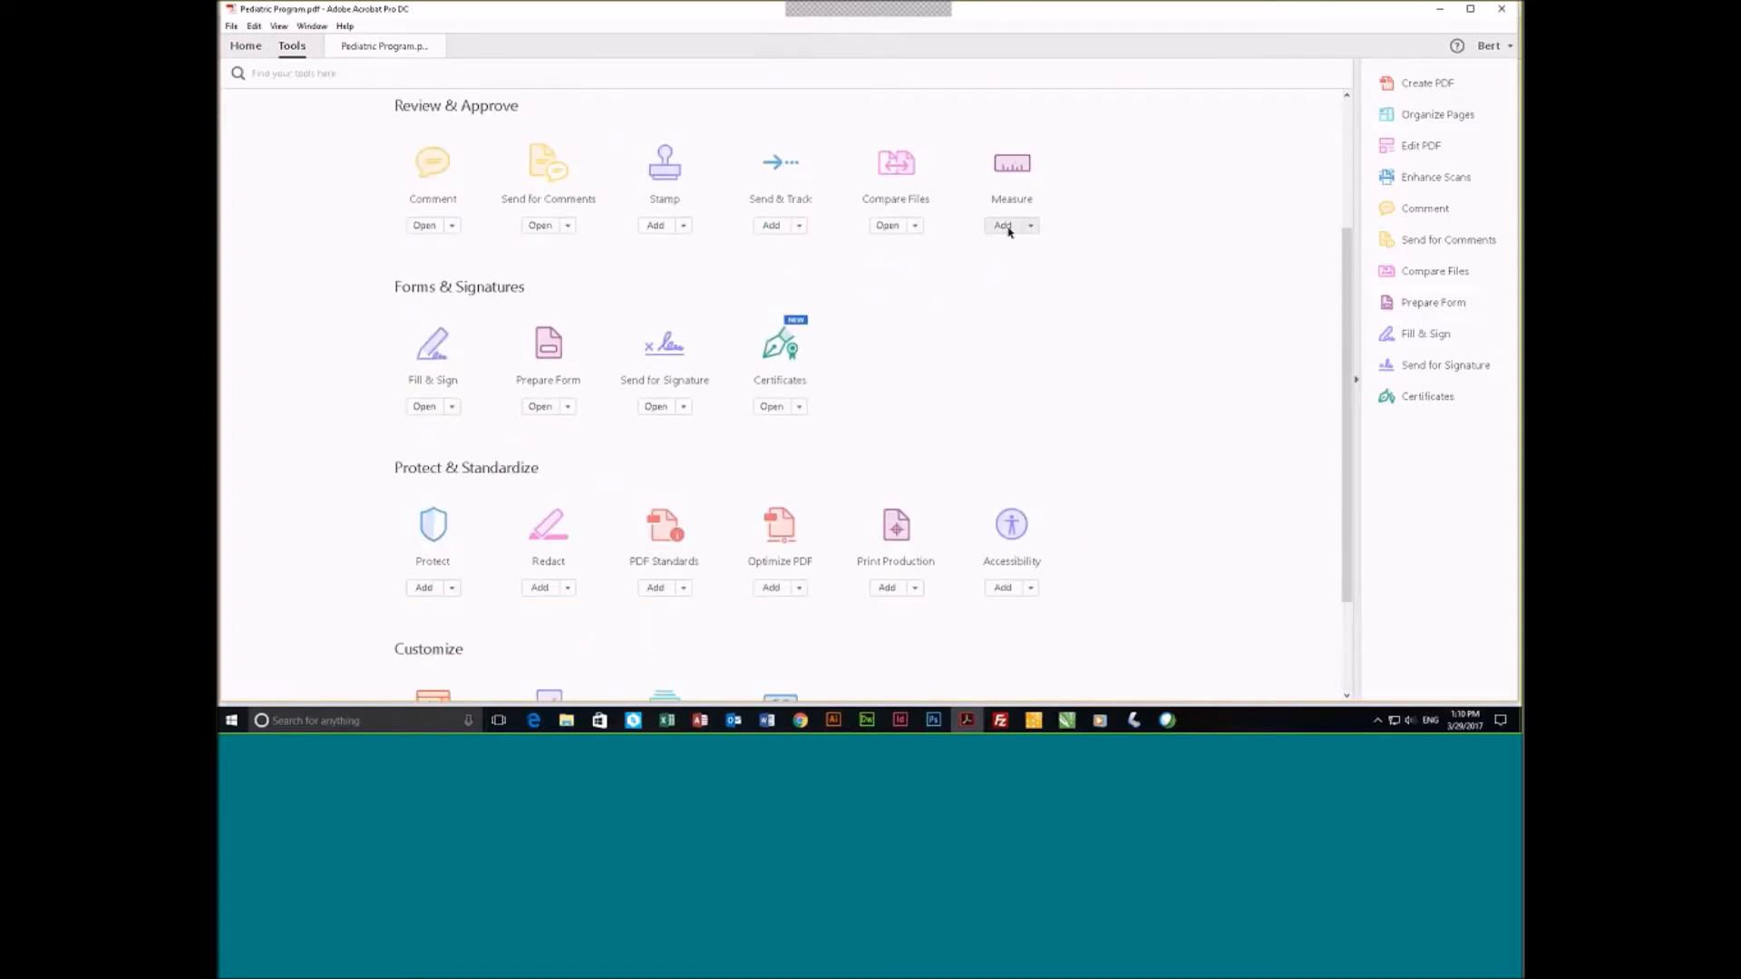
pyautogui.click(1031, 227)
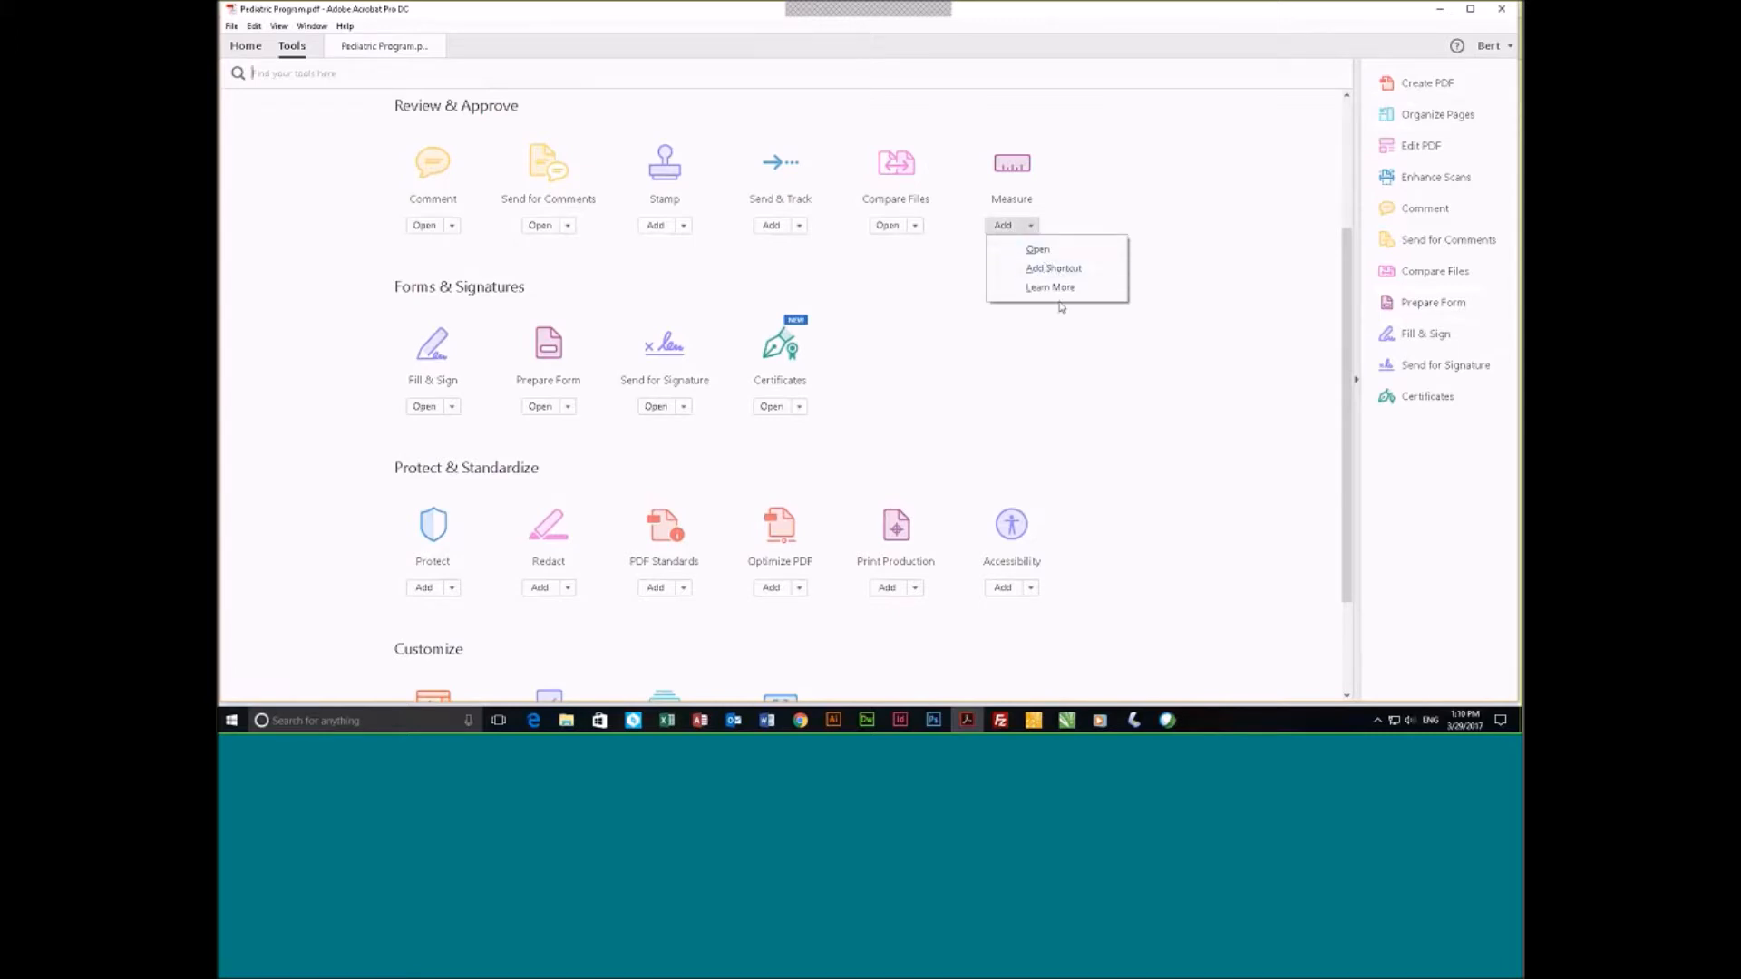
pyautogui.click(993, 321)
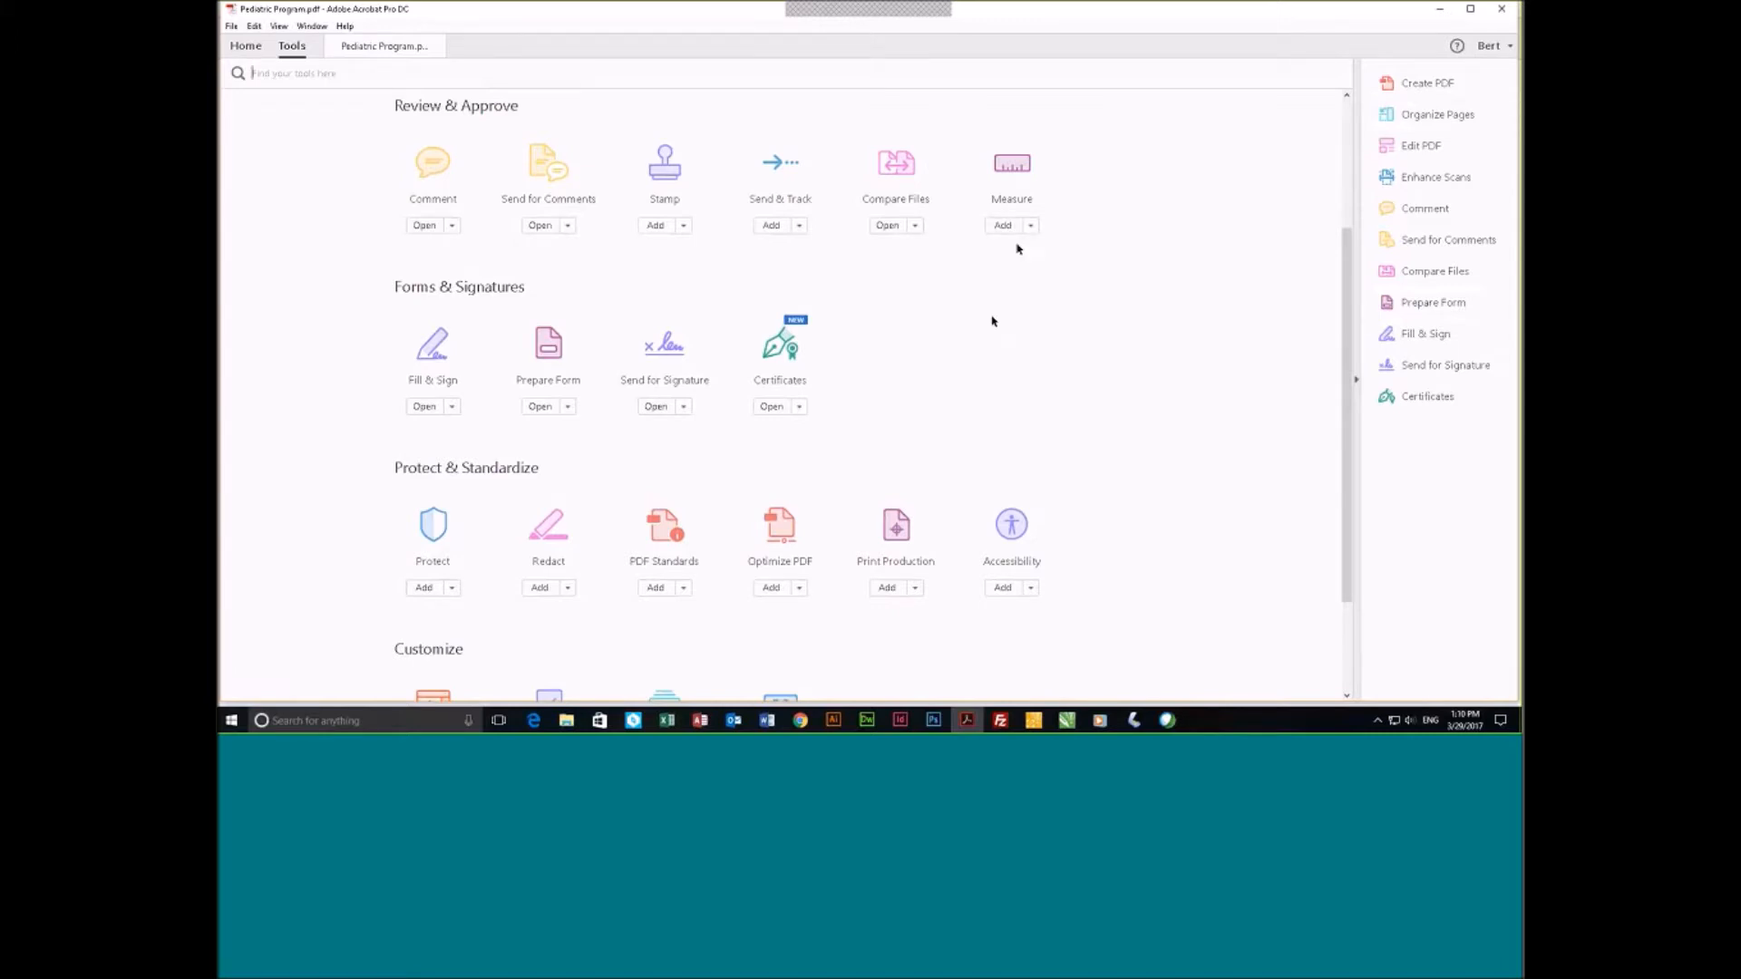
pyautogui.click(1001, 227)
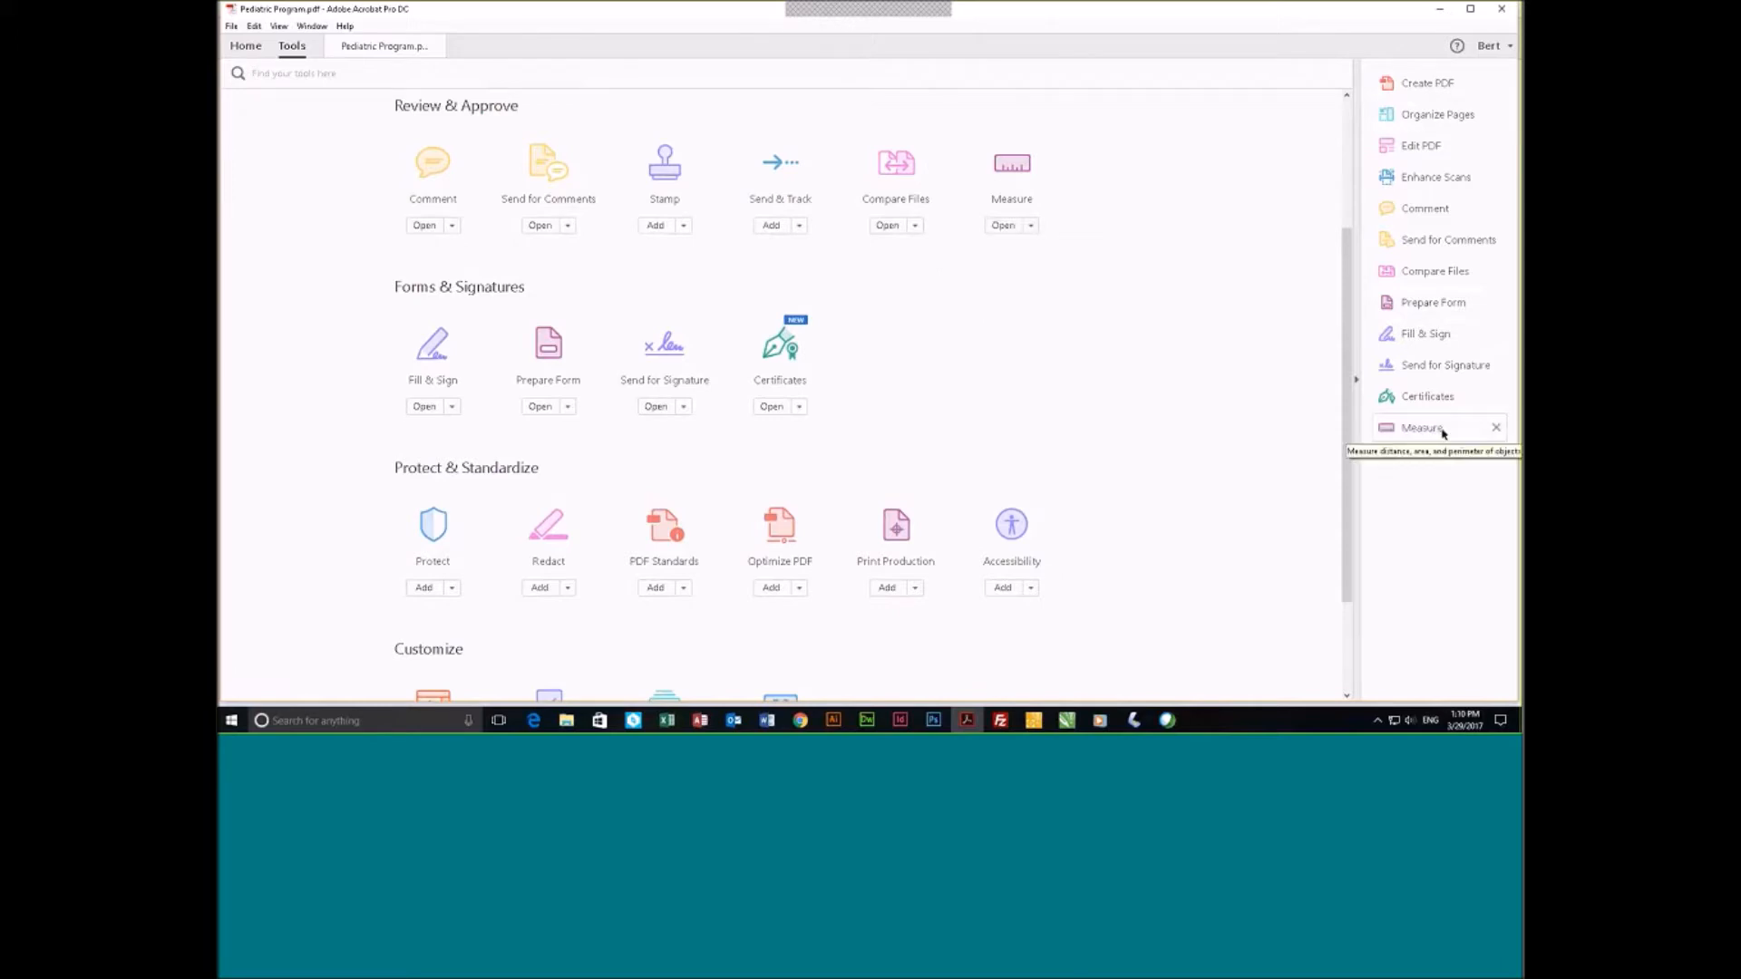
pyautogui.click(386, 48)
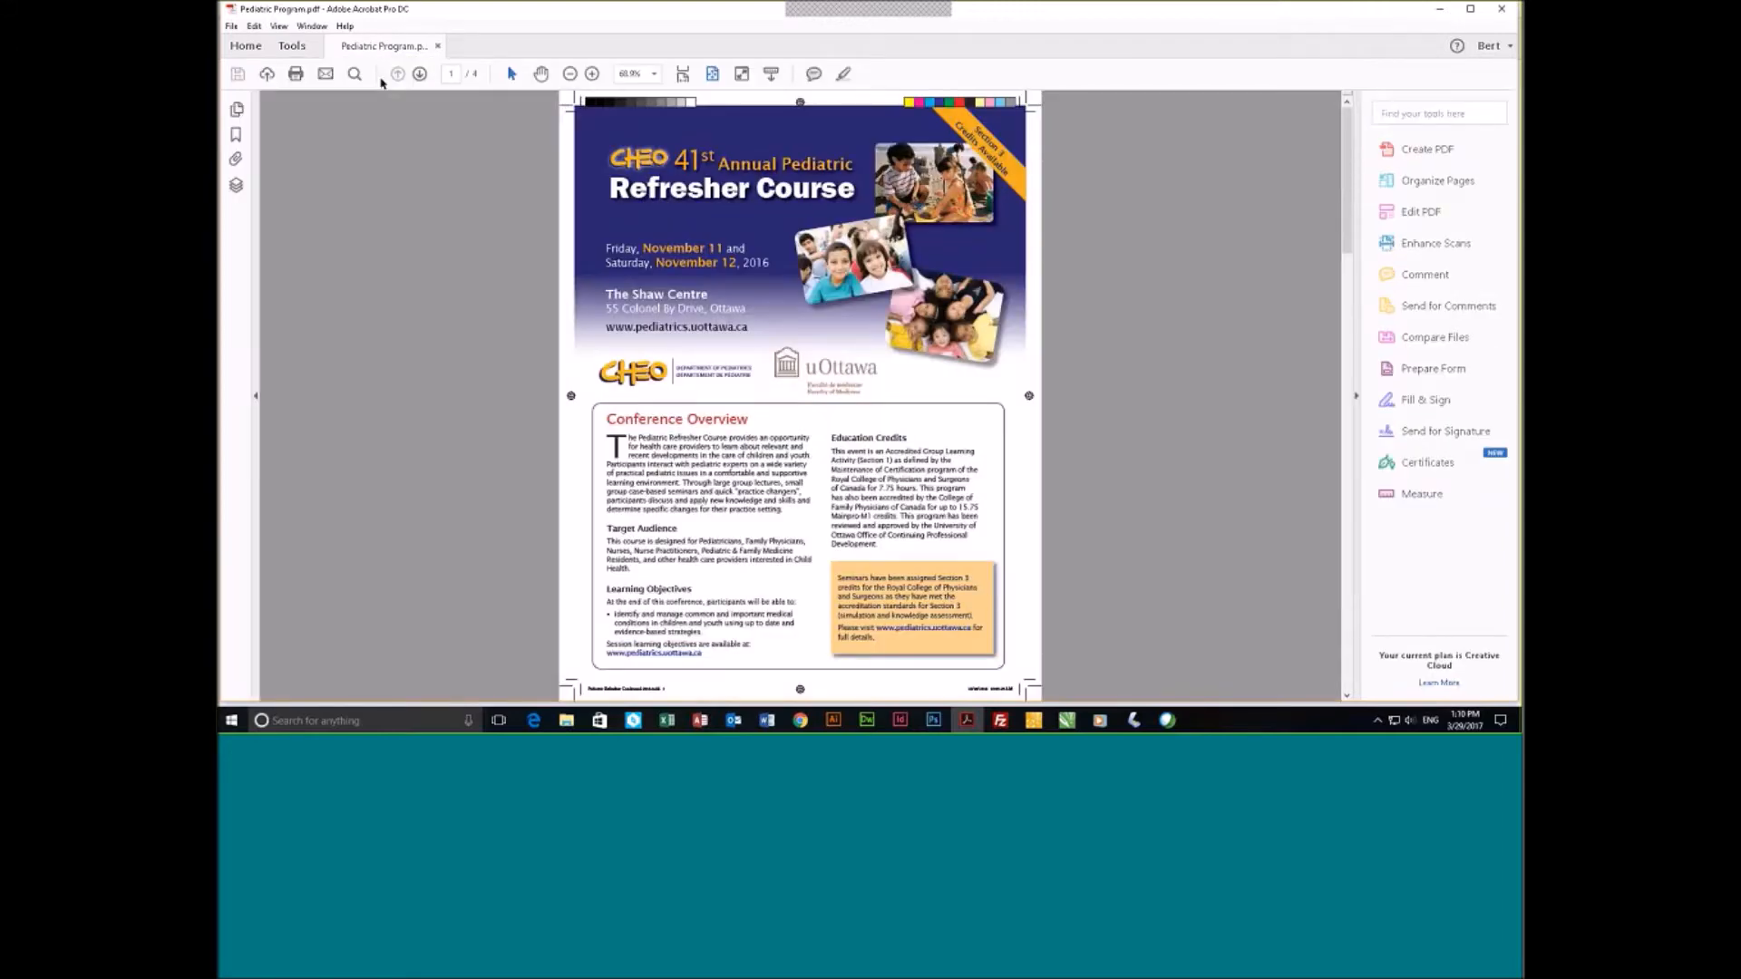
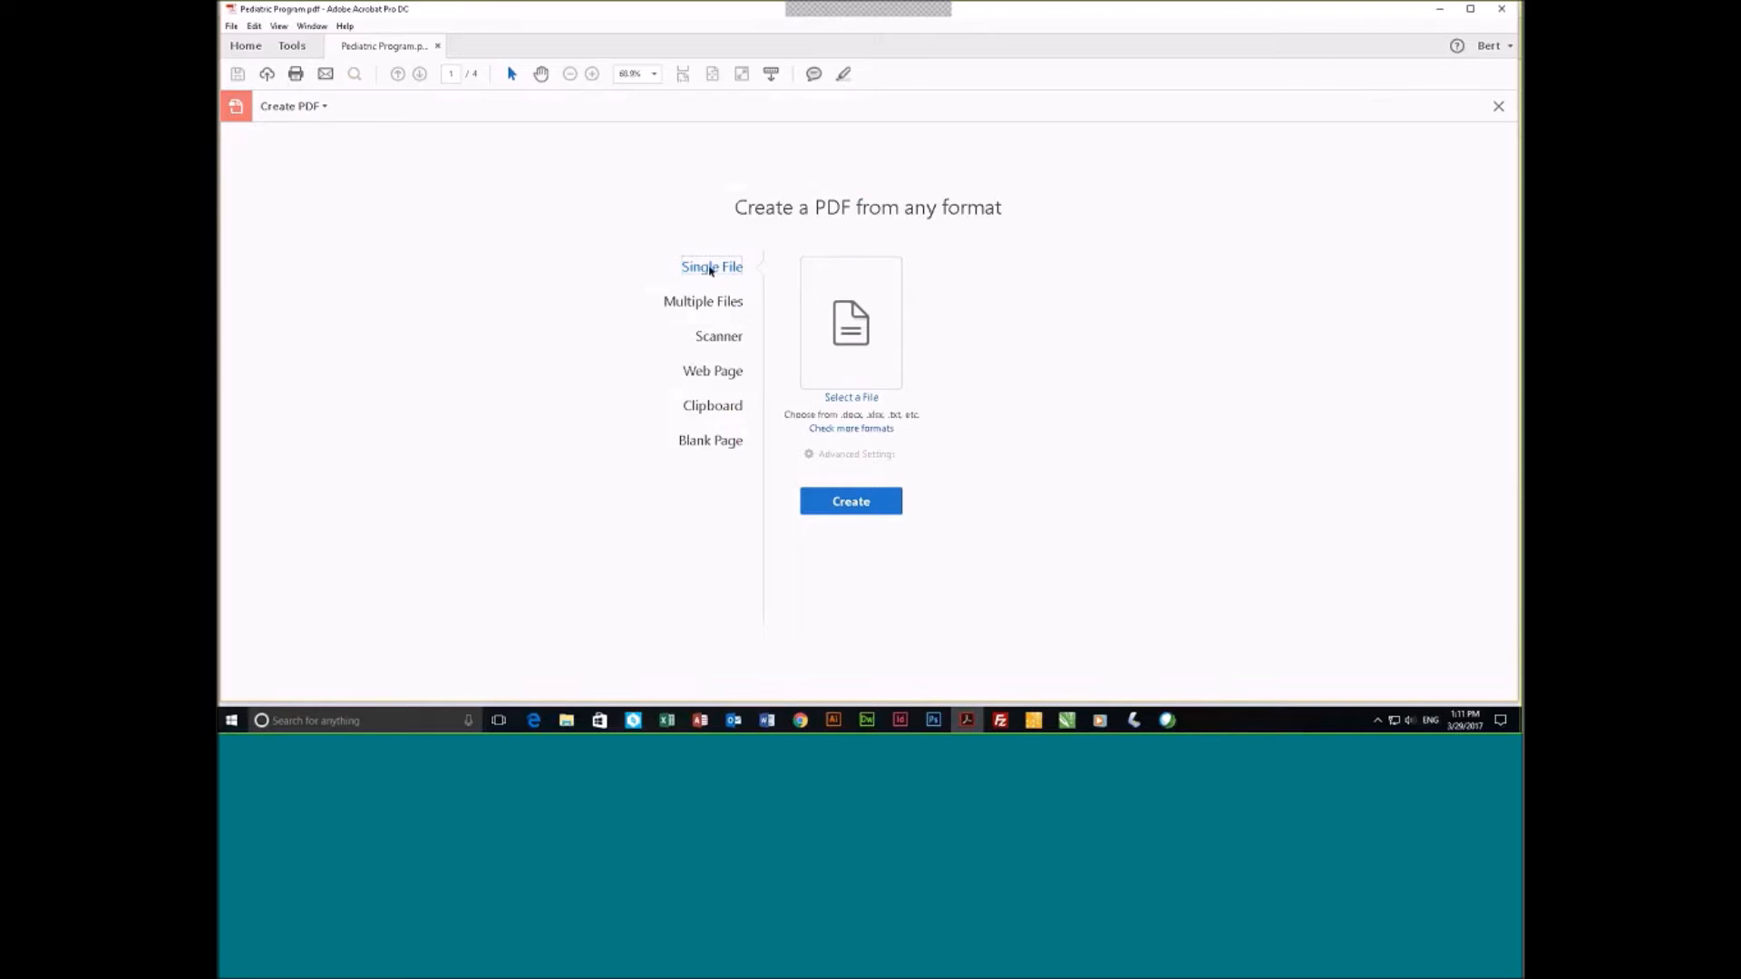
# Create a PDF from the single file SMARTpgm.doc in the non-PDF files folder of Acrobat DC SAMPLE files.
pyautogui.click(847, 400)
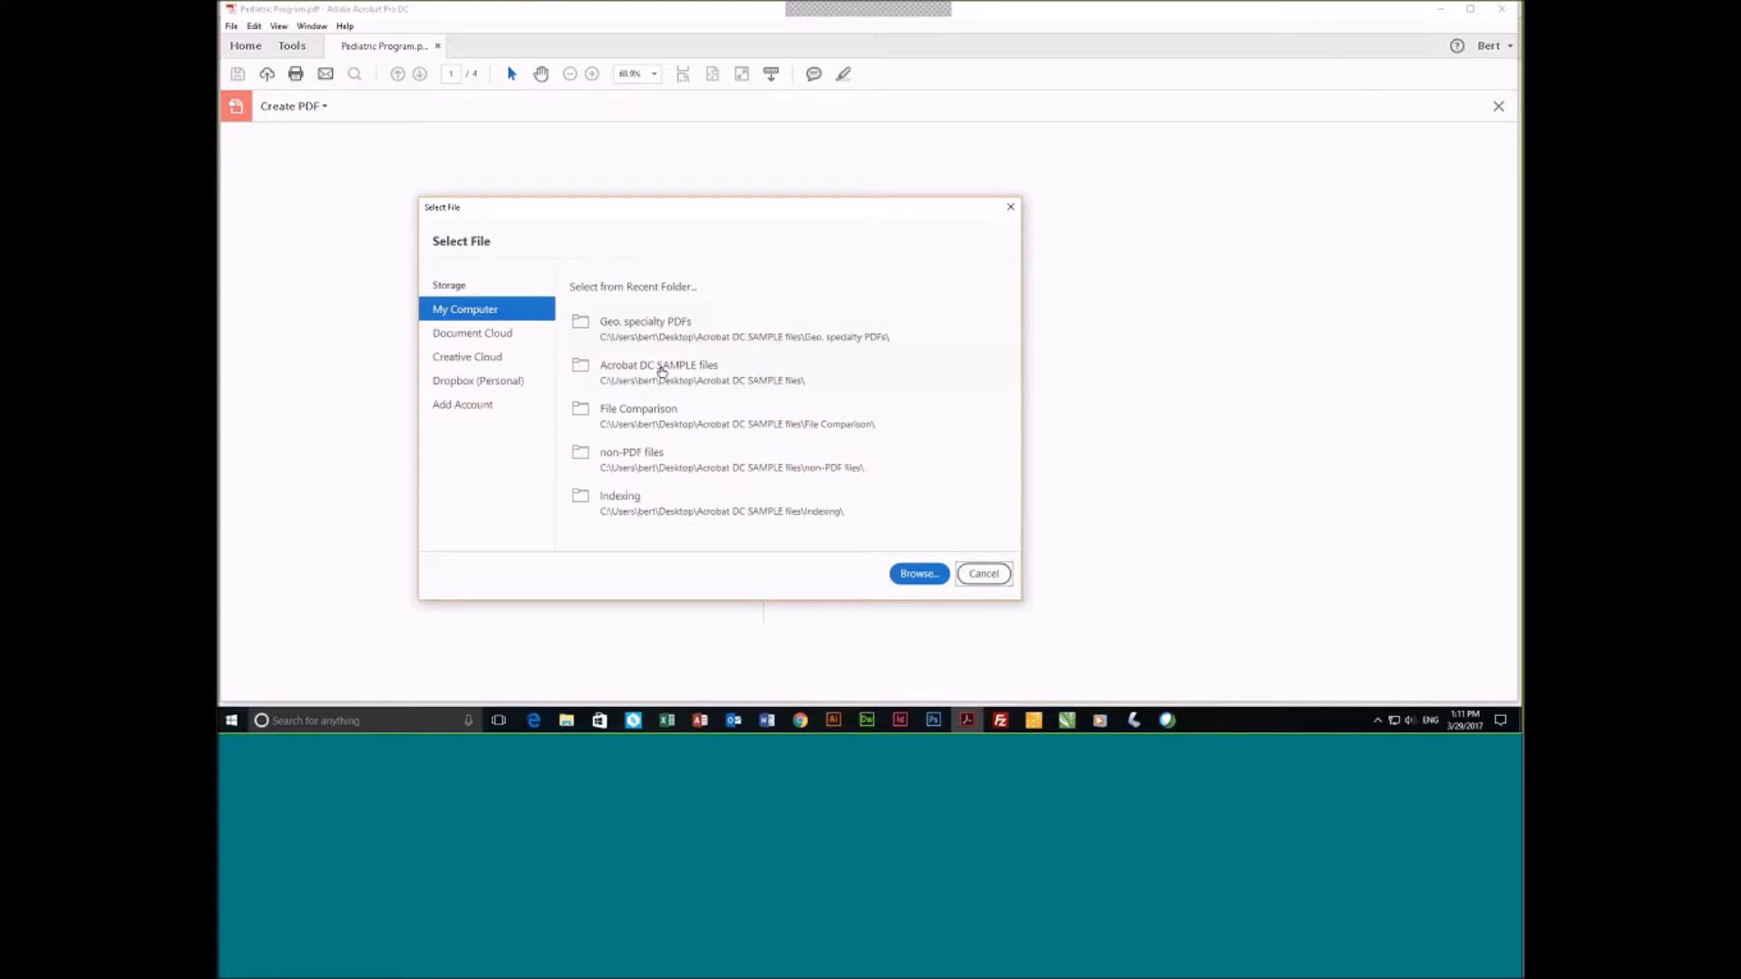
pyautogui.click(662, 368)
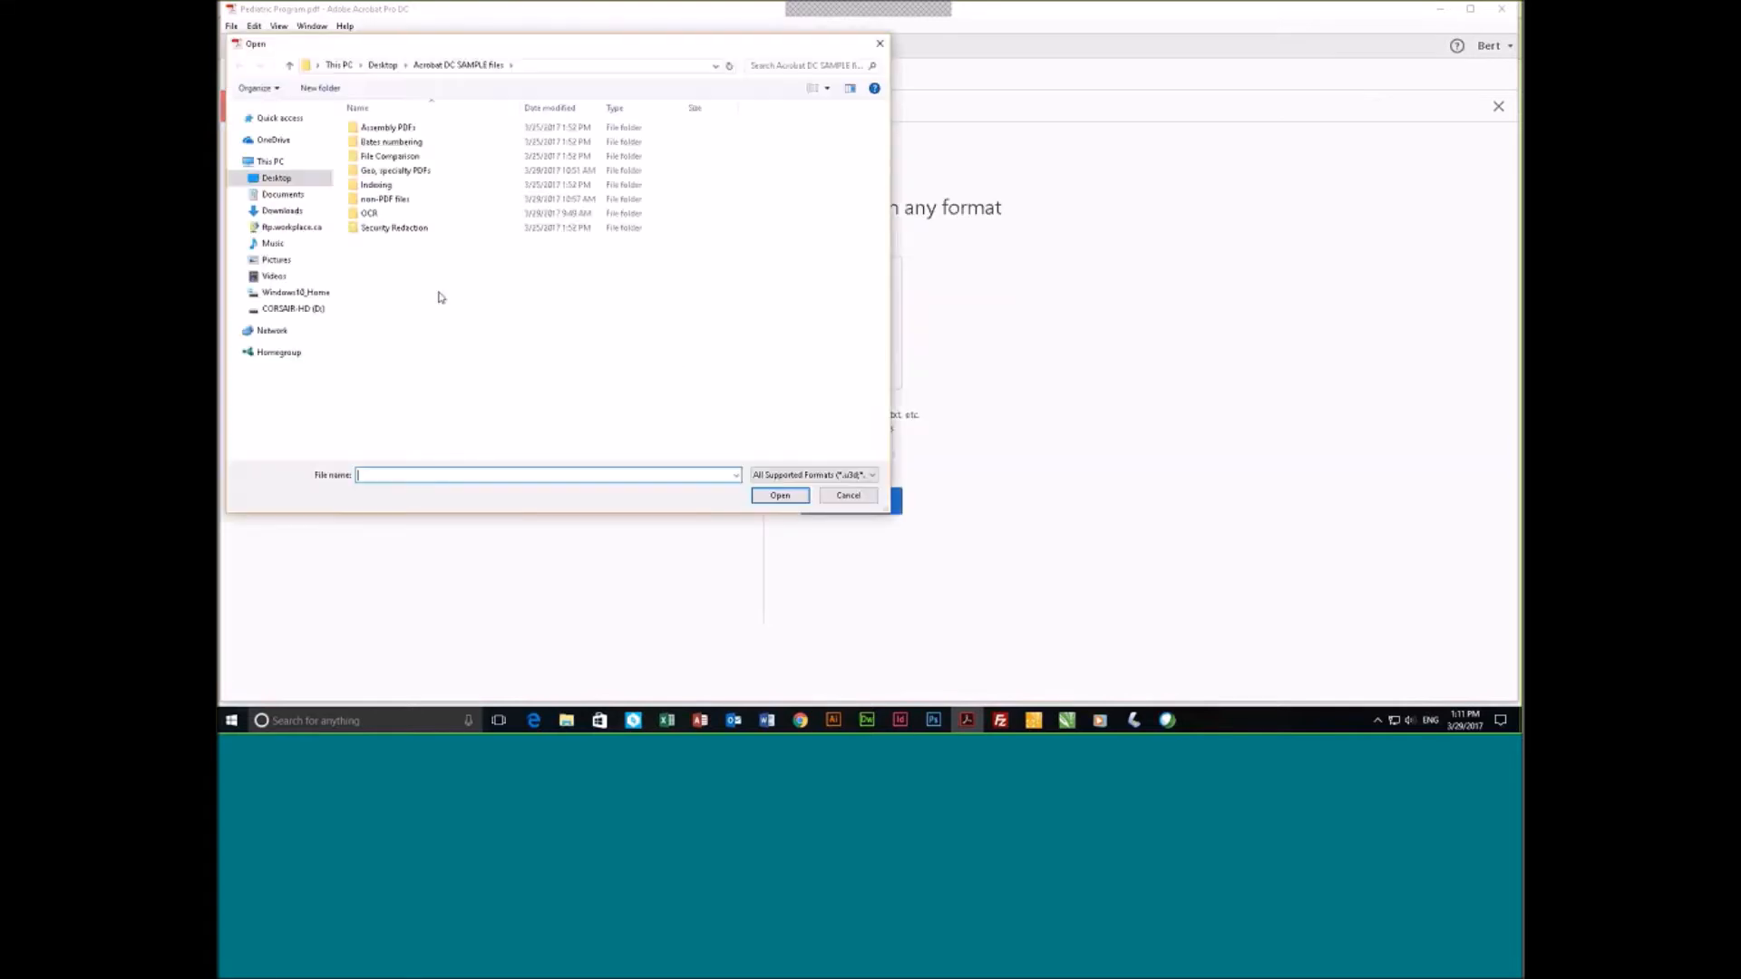
pyautogui.doubleClick(388, 199)
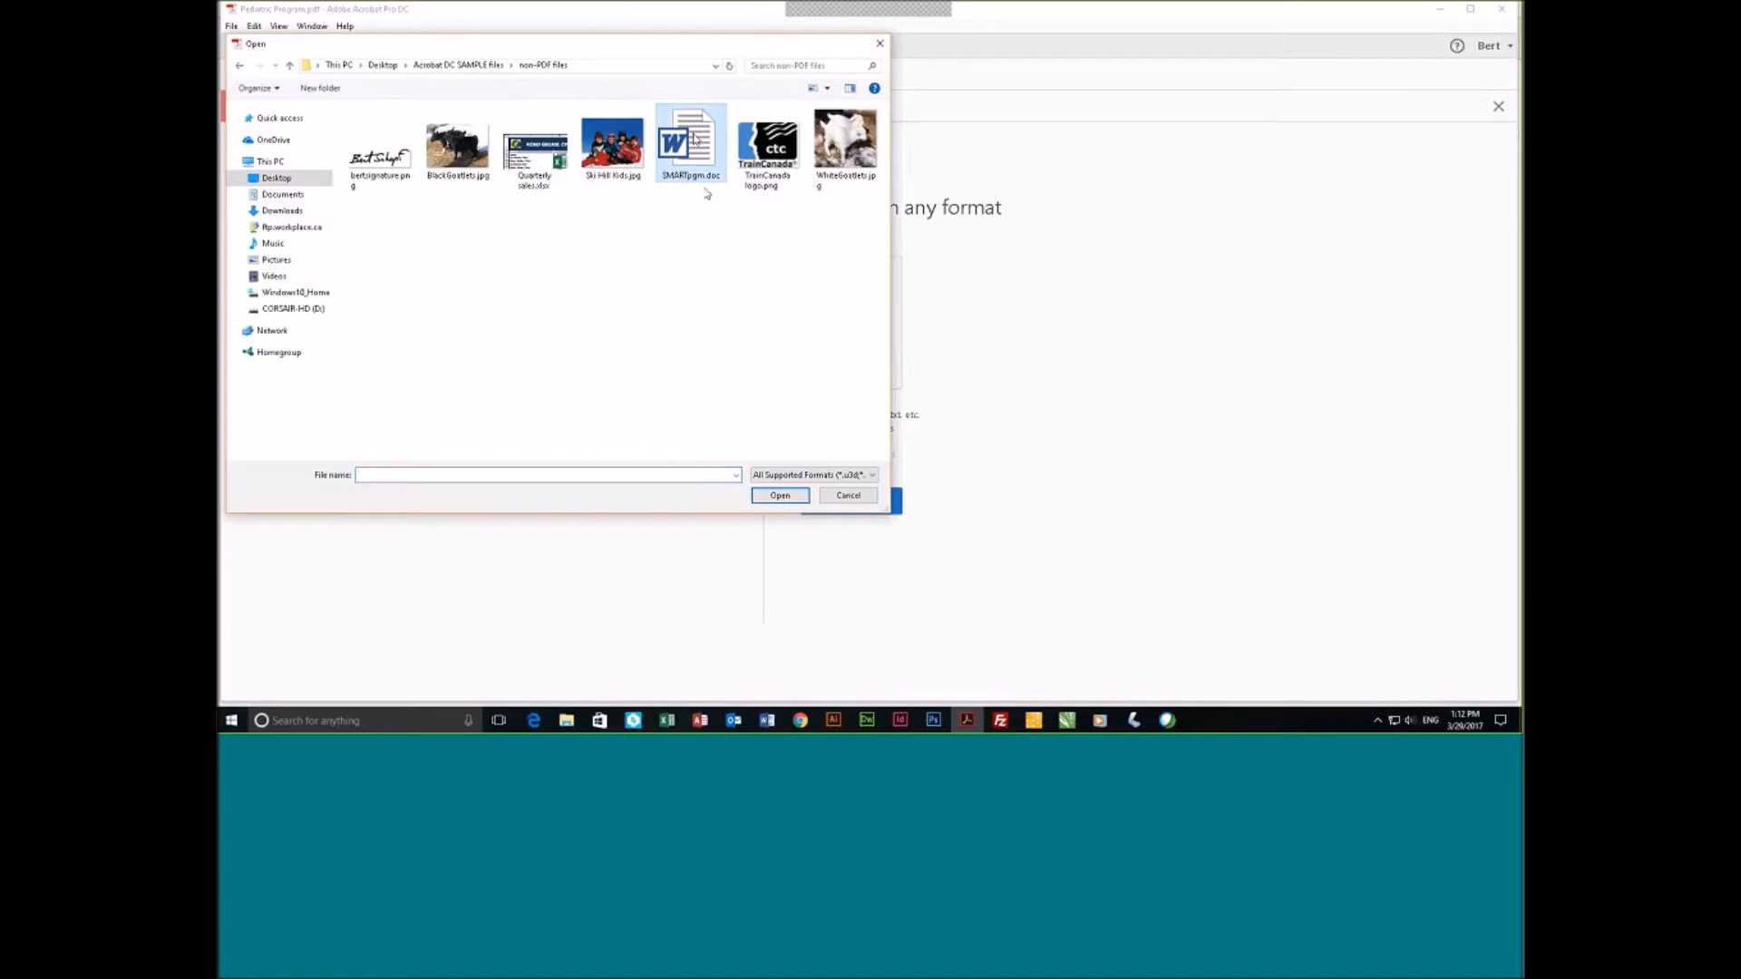
pyautogui.click(788, 498)
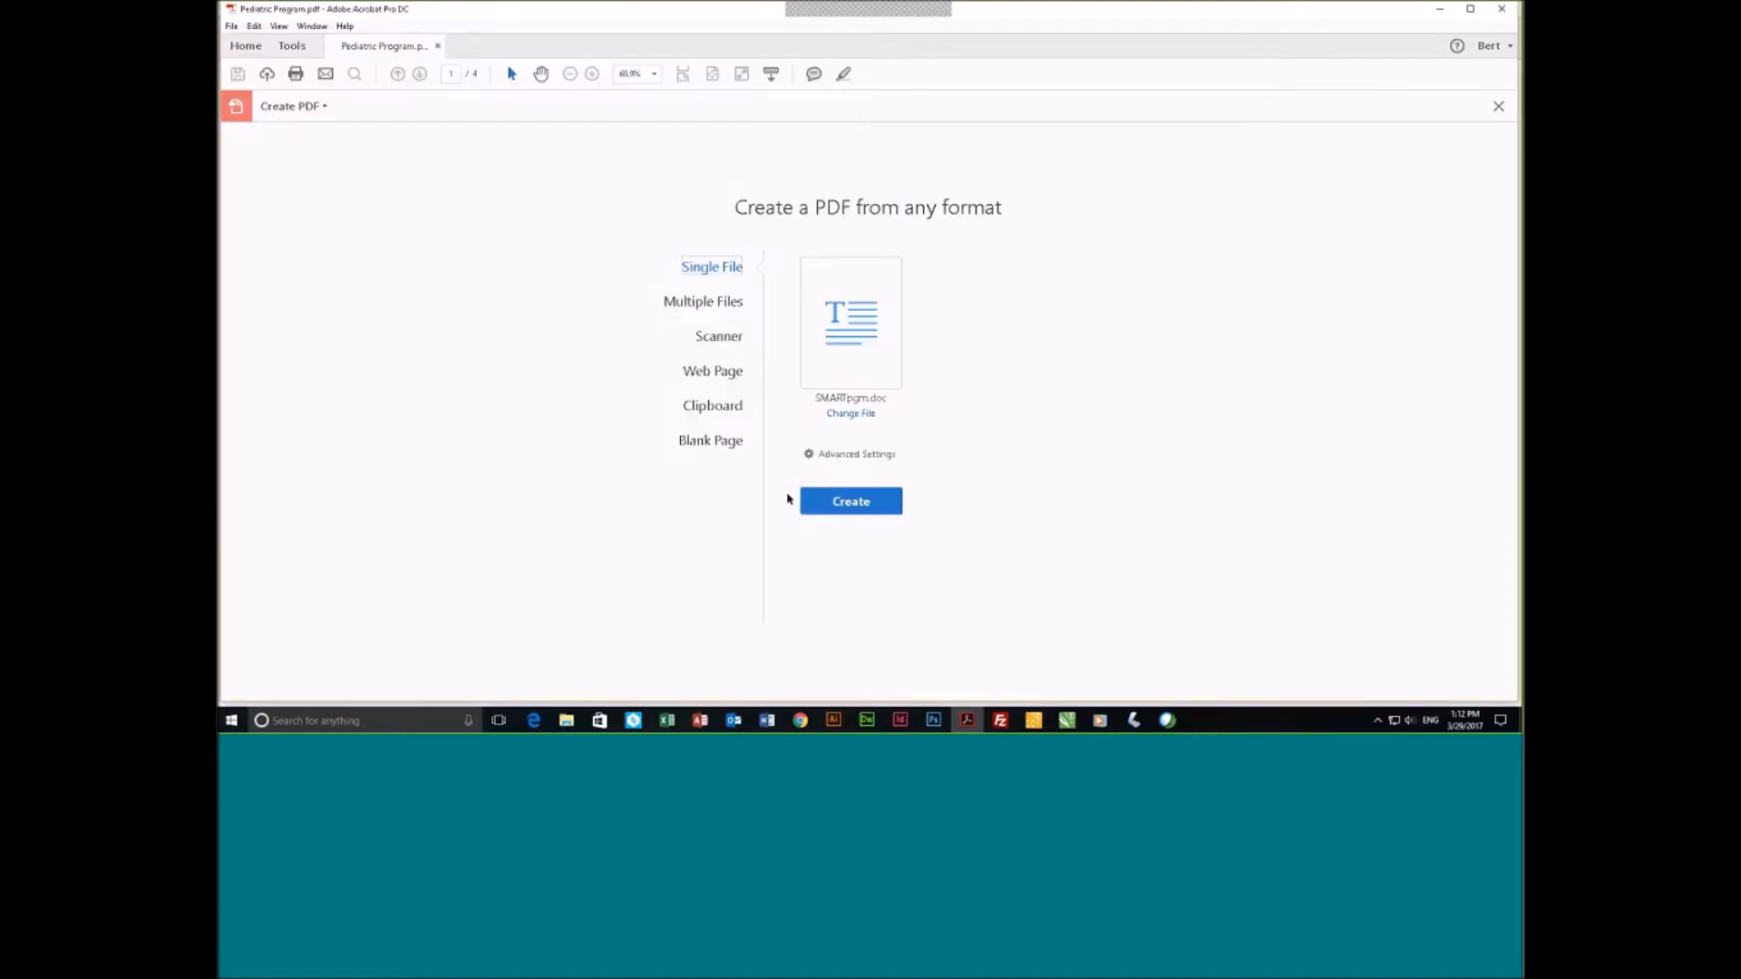
pyautogui.click(855, 504)
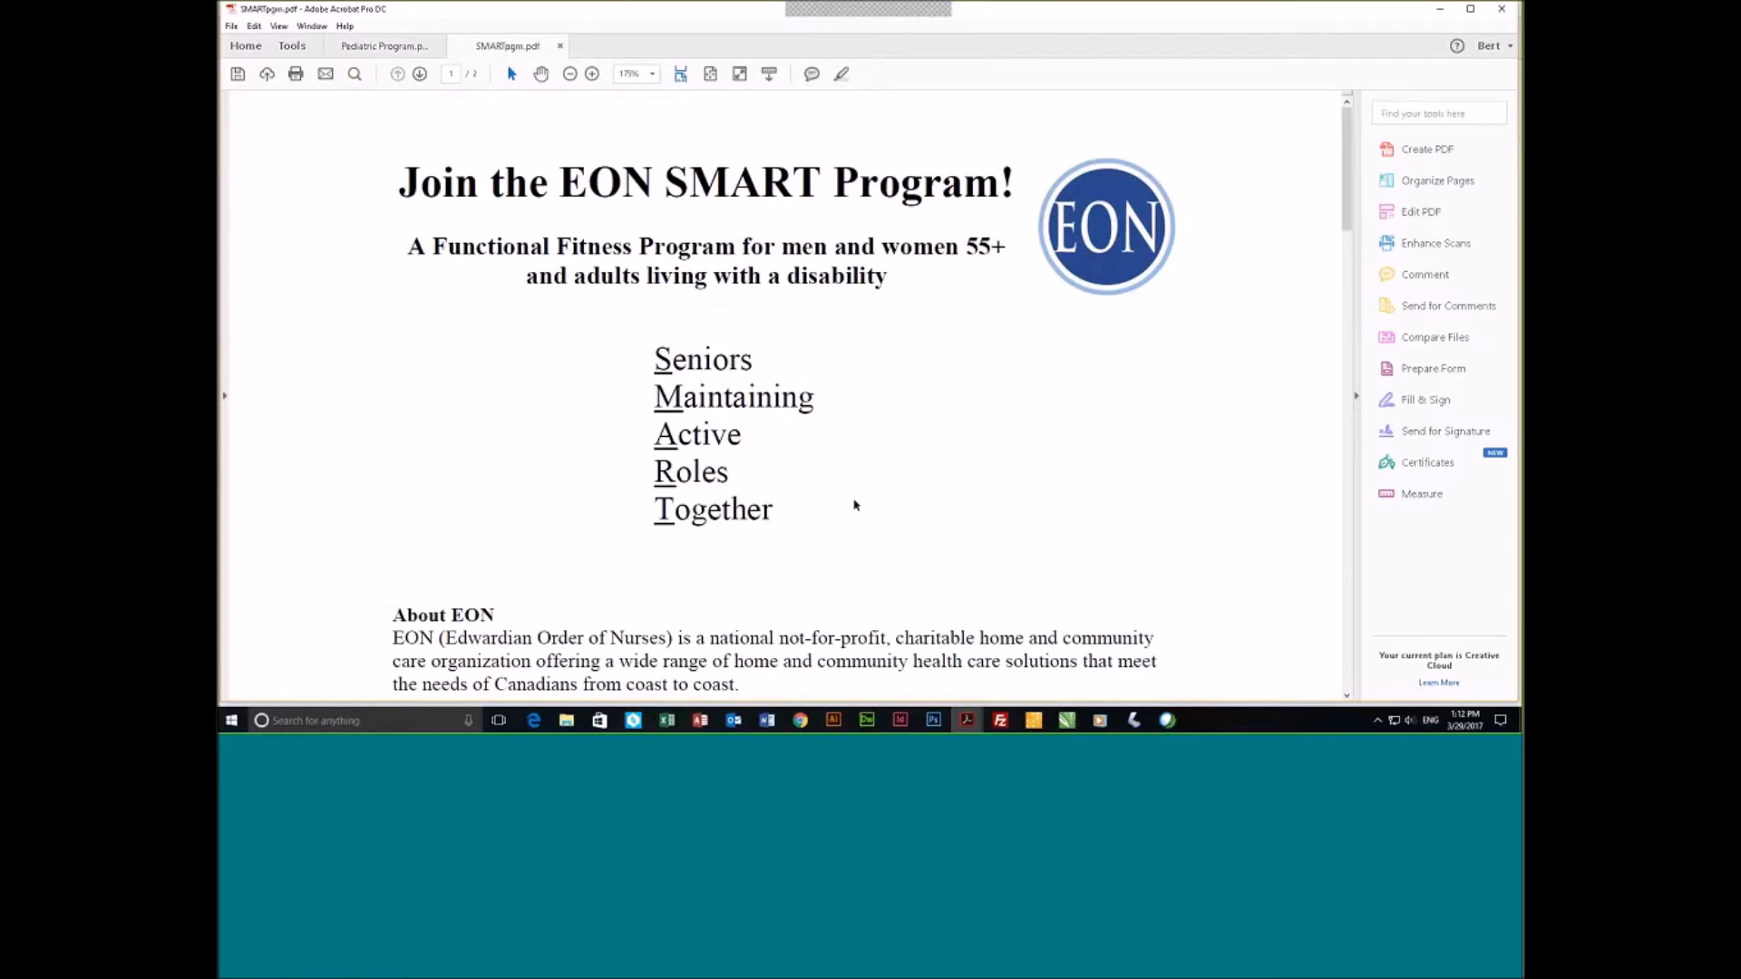
# Fit one full page of the SMARTpgm PDF in the view and close the document without saving.
pyautogui.click(711, 75)
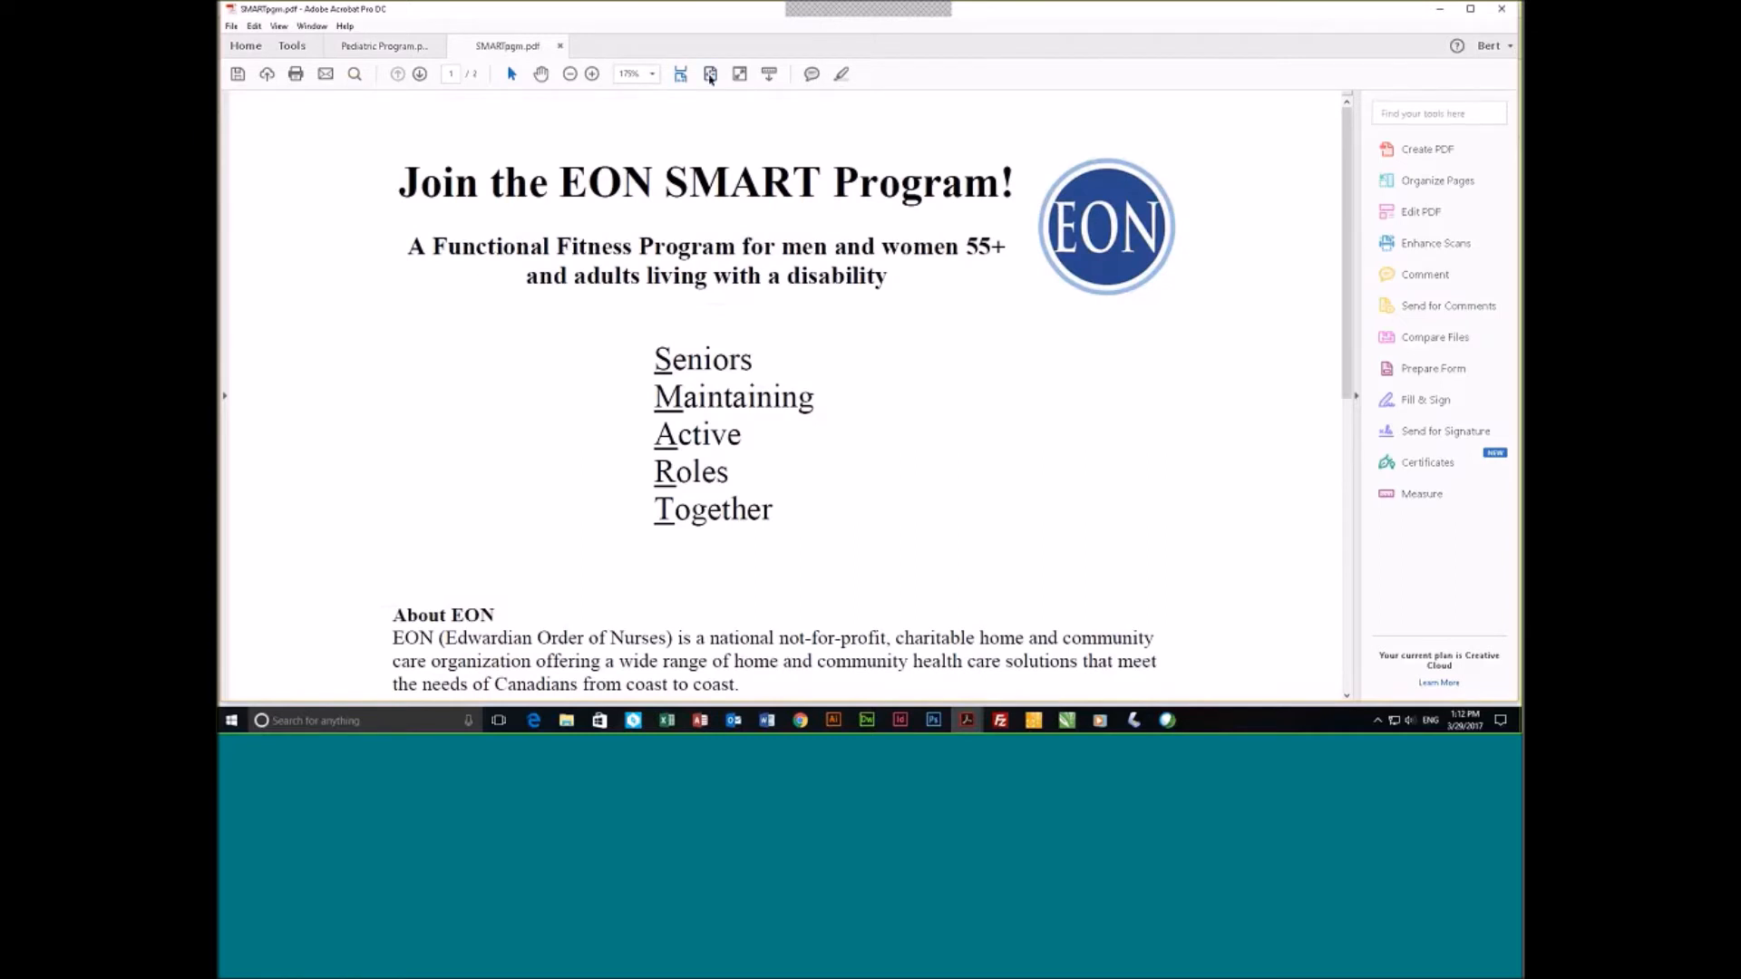
pyautogui.scroll(-1, 899, 408)
pyautogui.scroll(1, 899, 408)
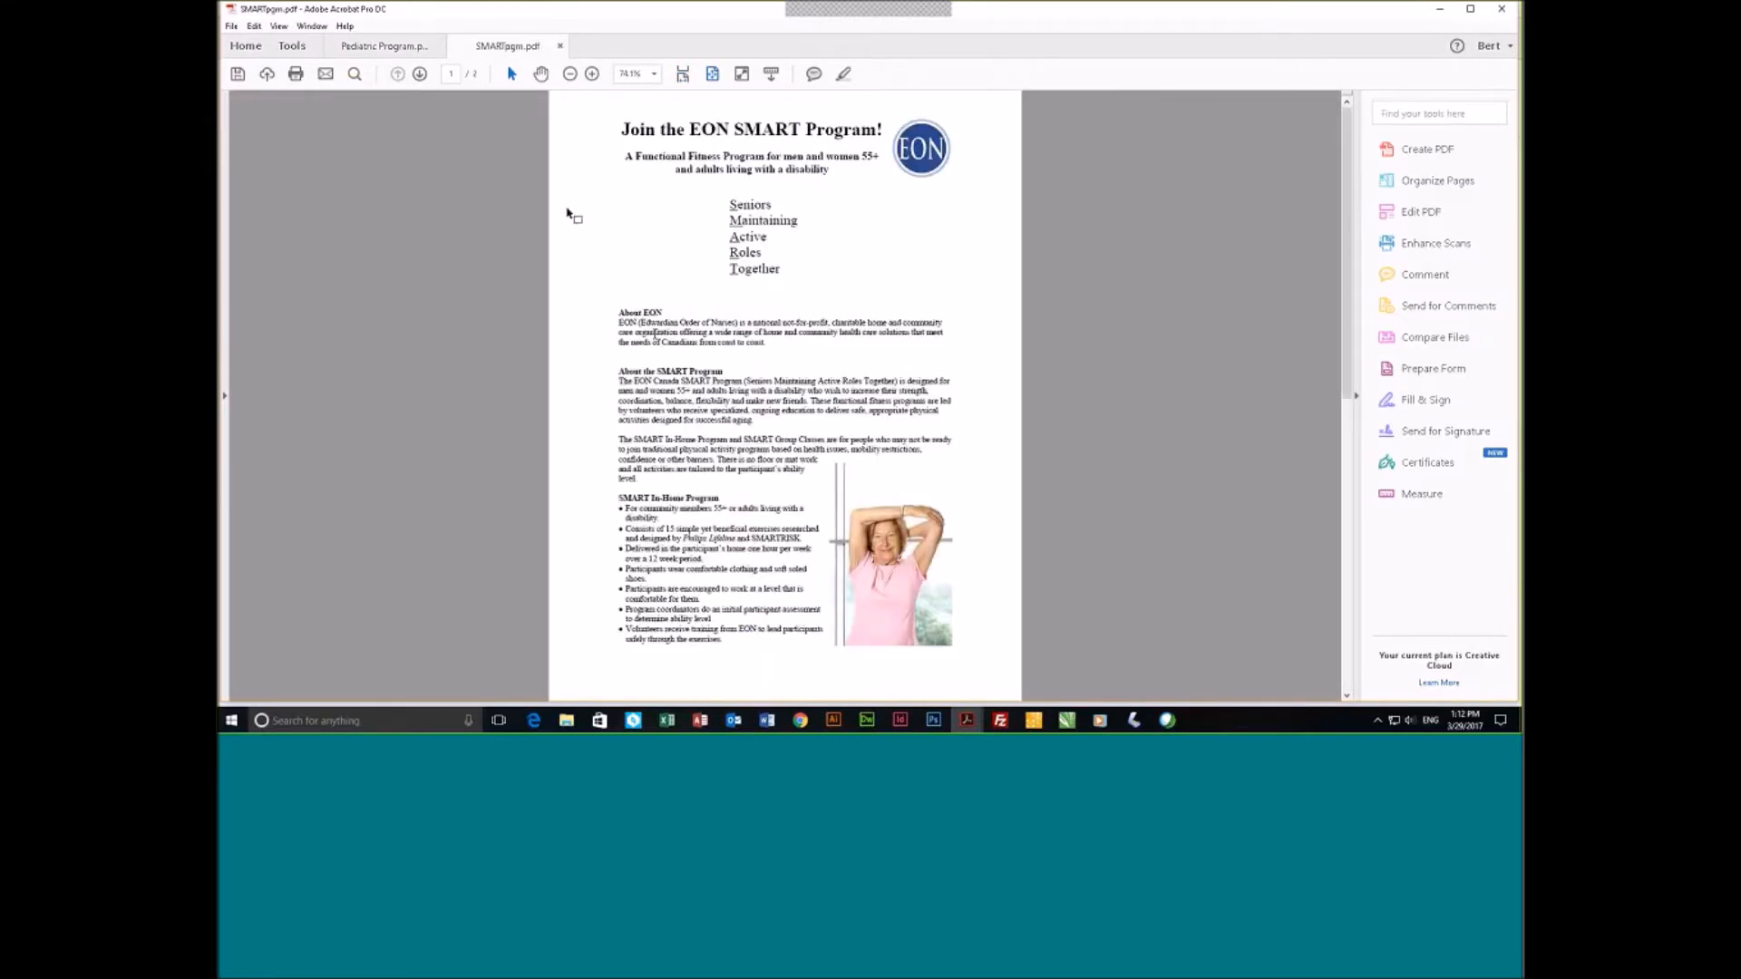
pyautogui.click(560, 45)
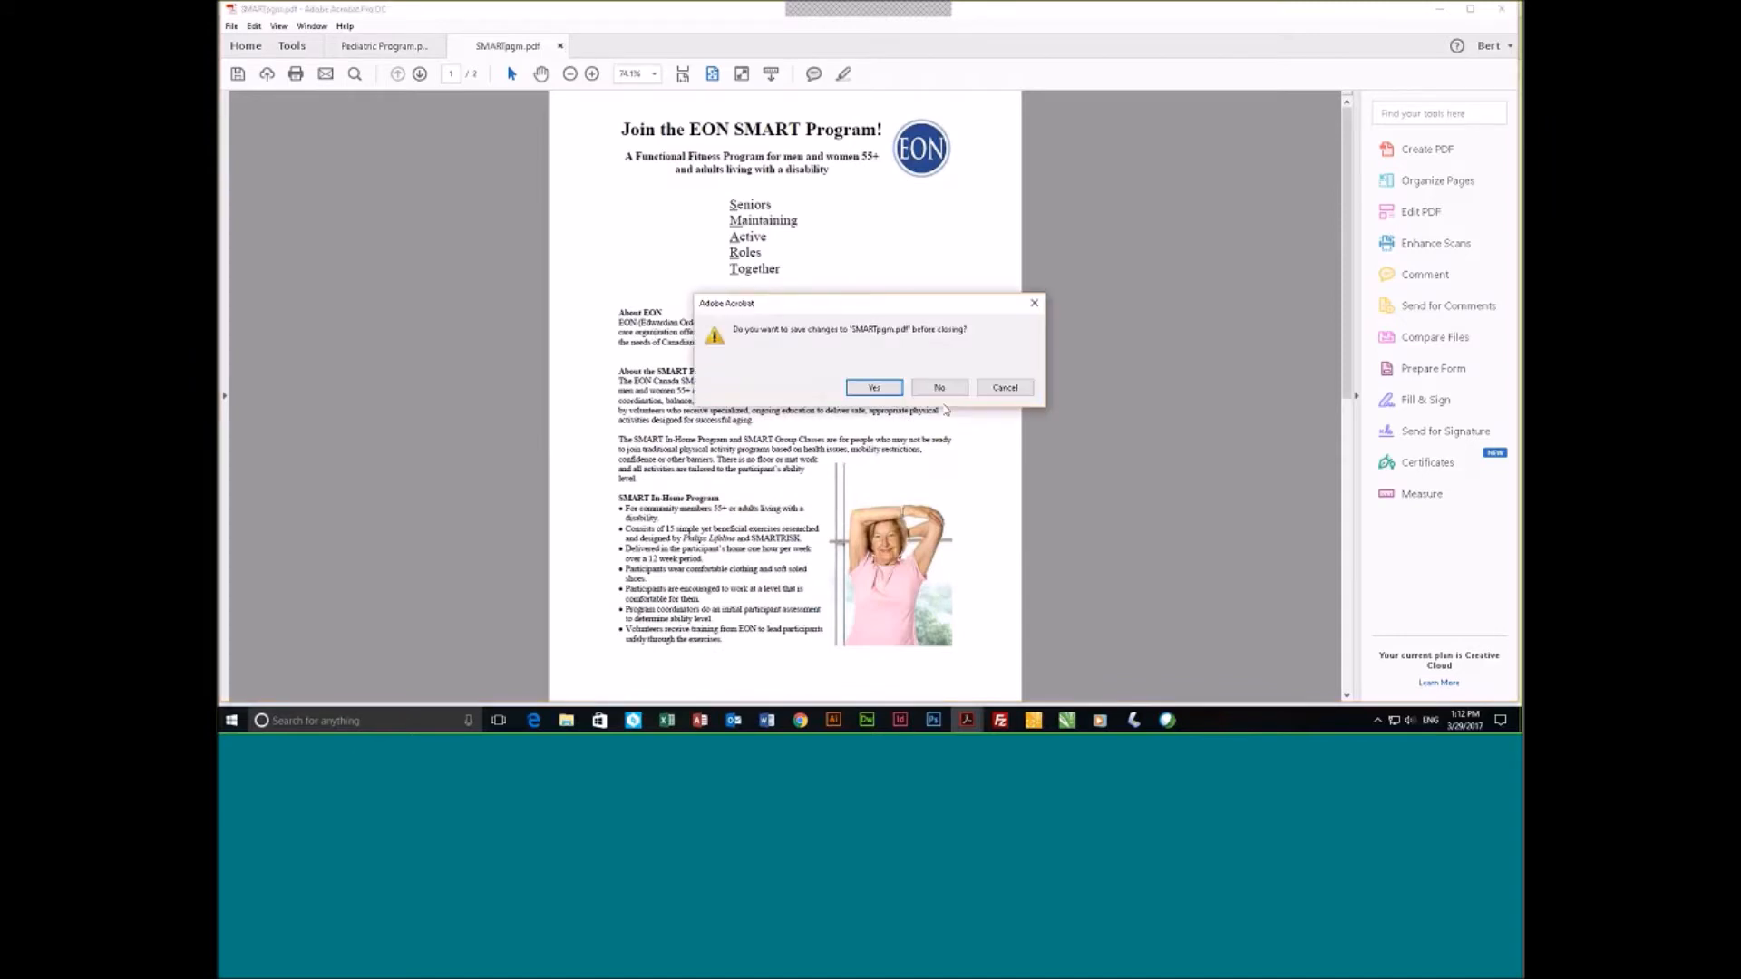
pyautogui.click(940, 388)
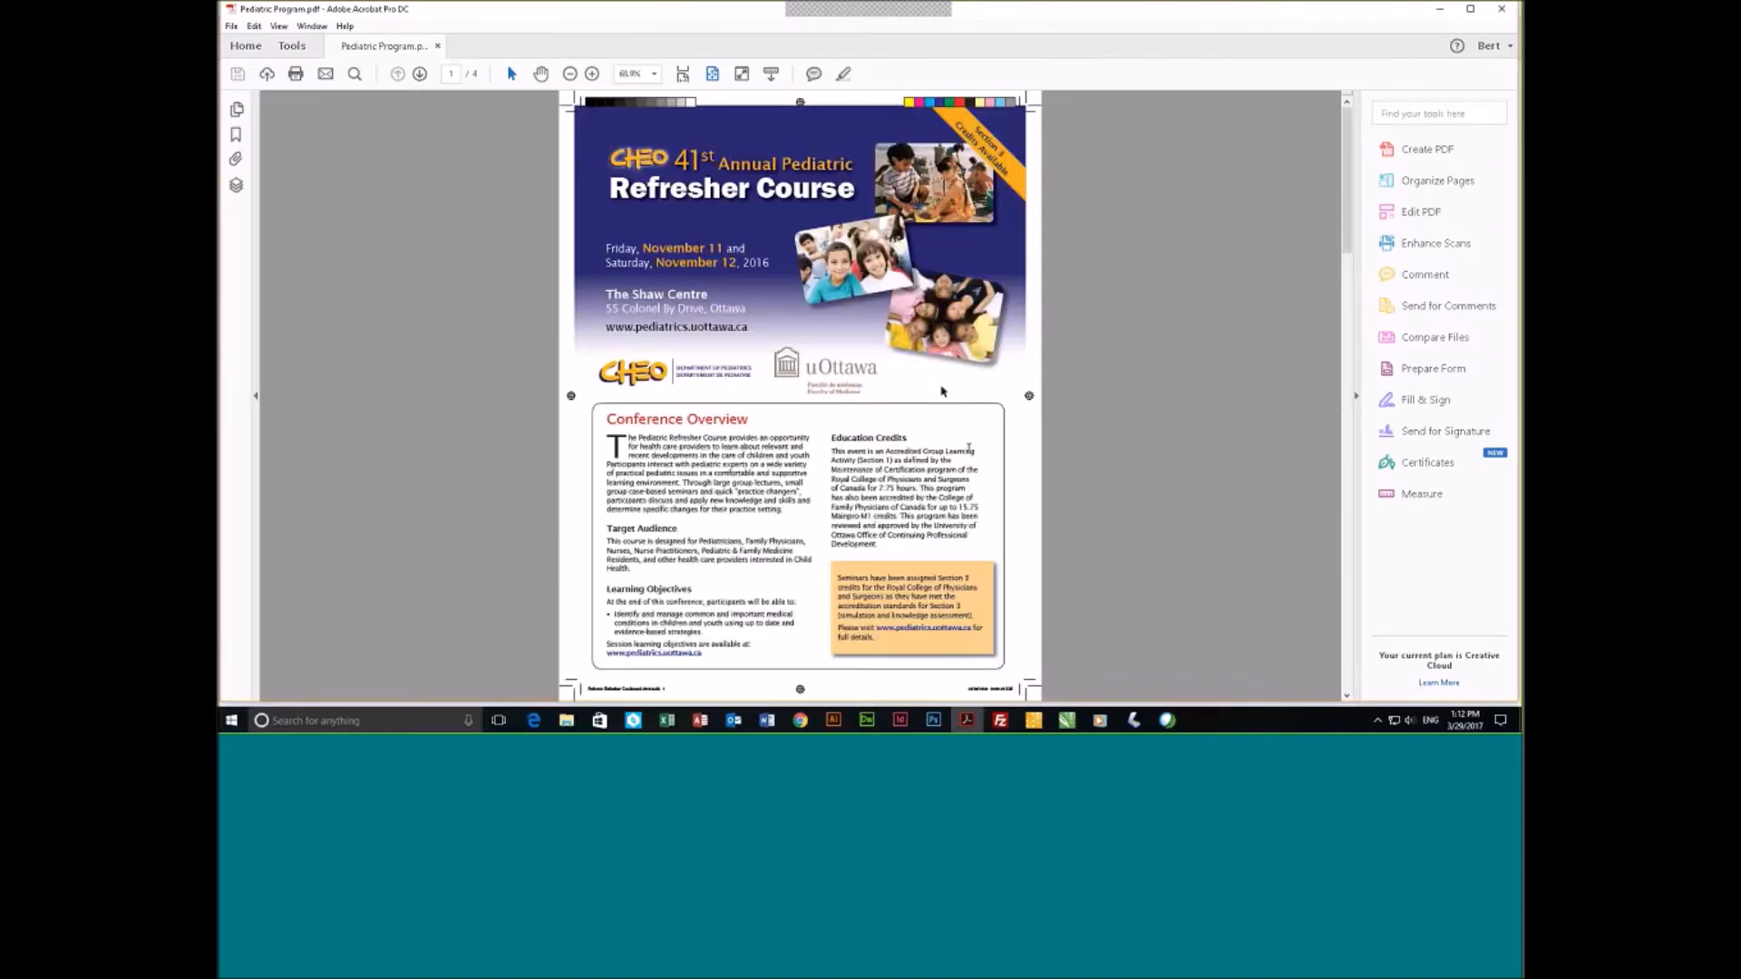
# Review the Create PDF options for multiple files, a scanner, a web page and the clipboard.
pyautogui.click(1431, 151)
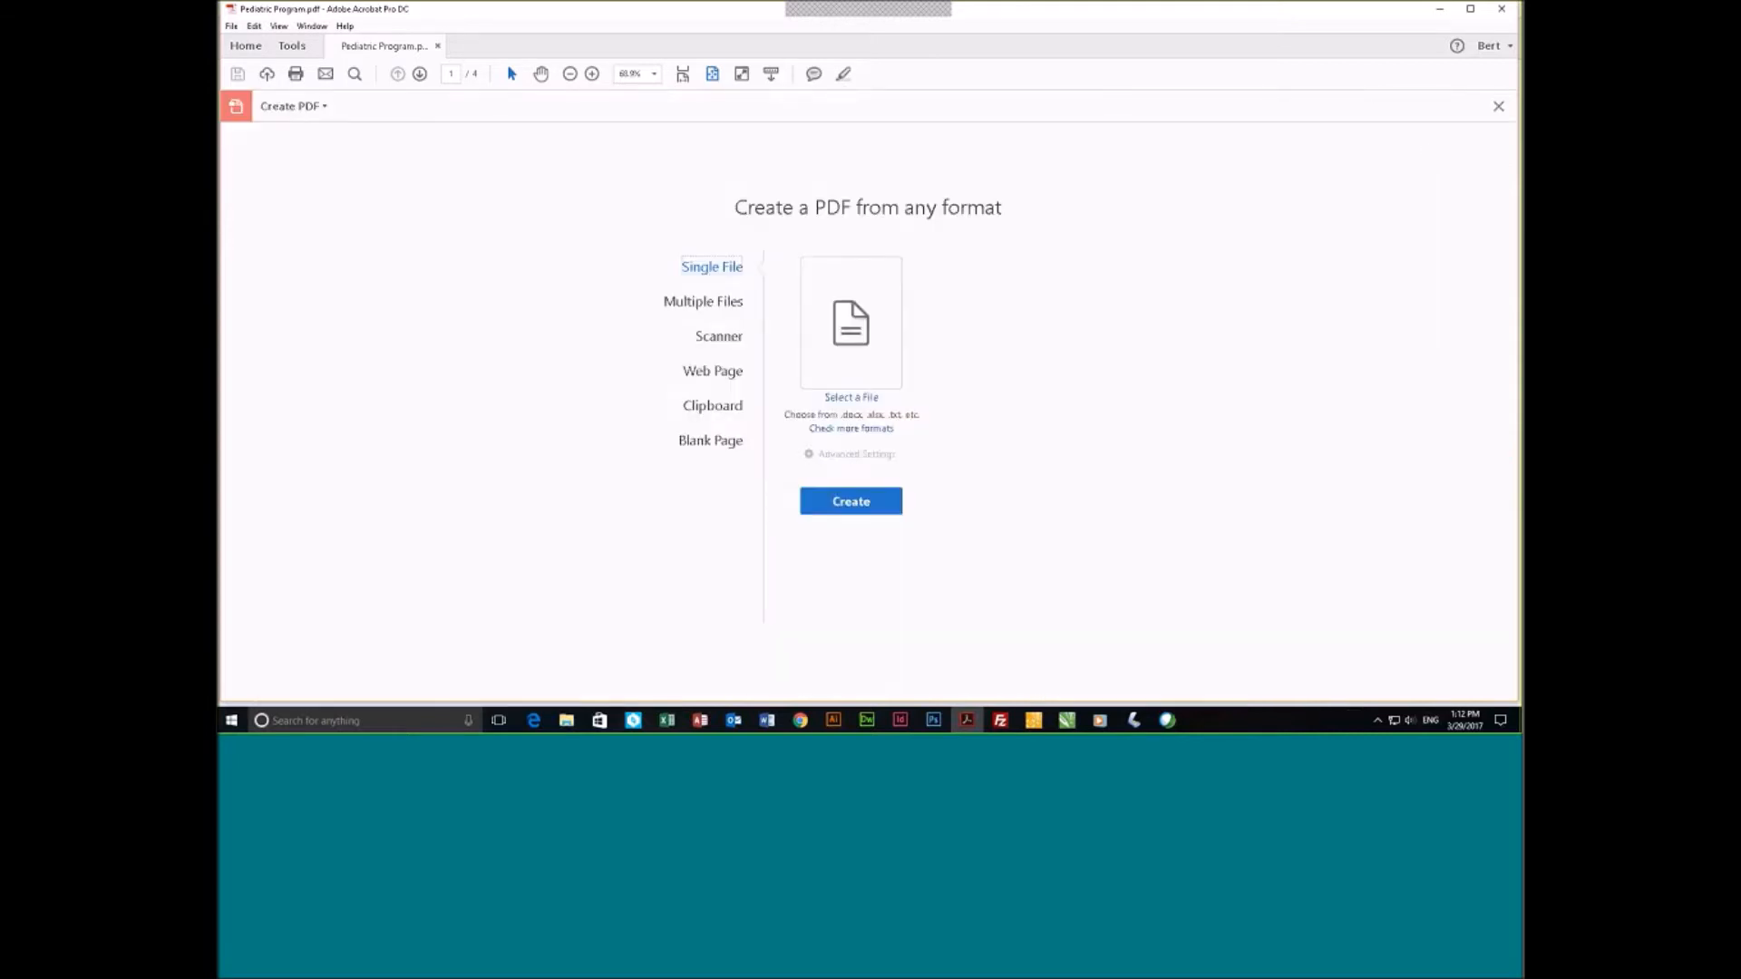
pyautogui.click(721, 303)
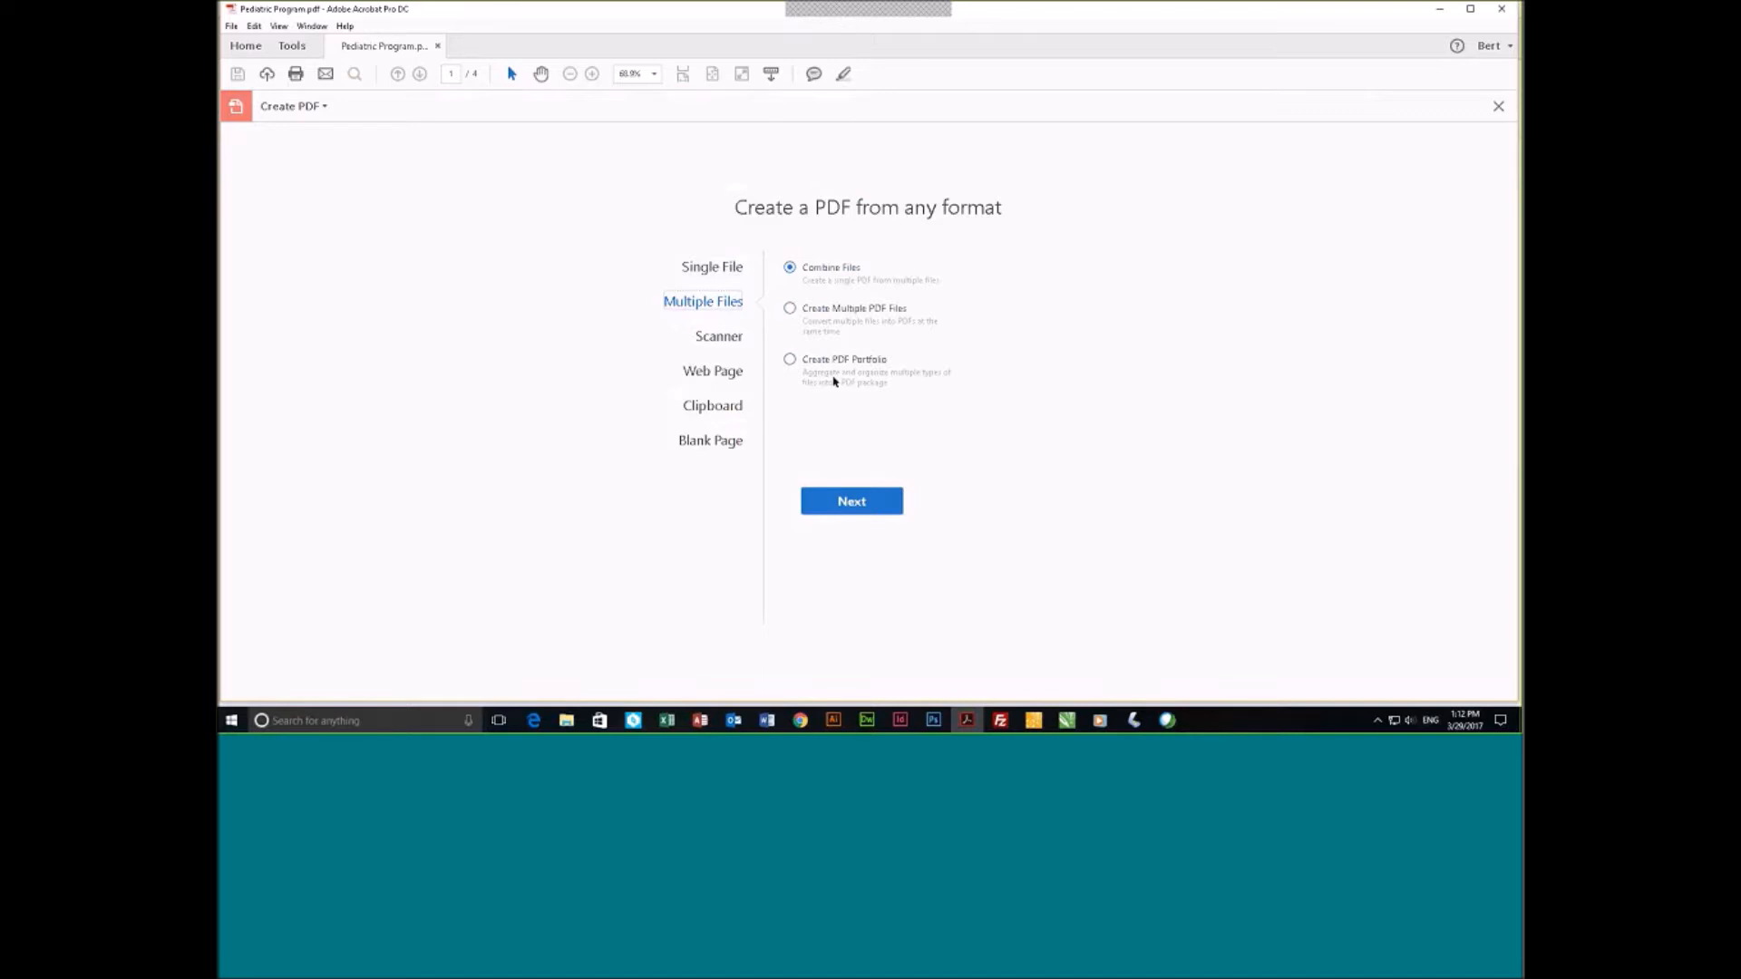
pyautogui.click(716, 337)
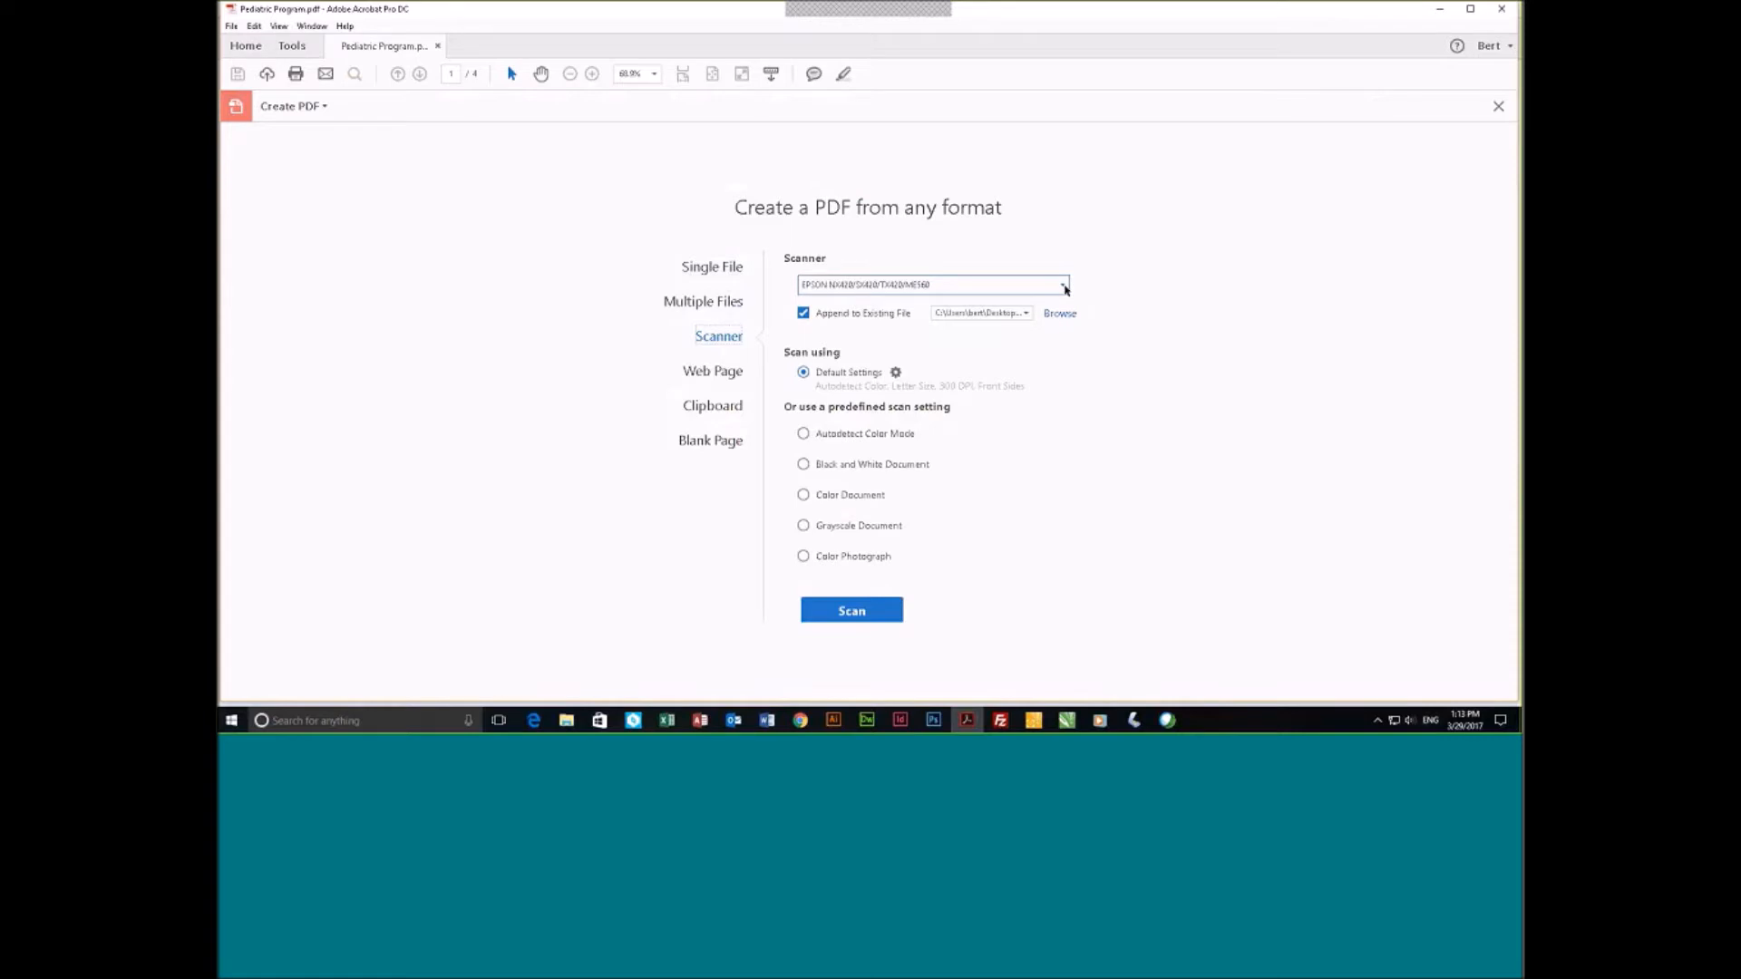
pyautogui.click(717, 373)
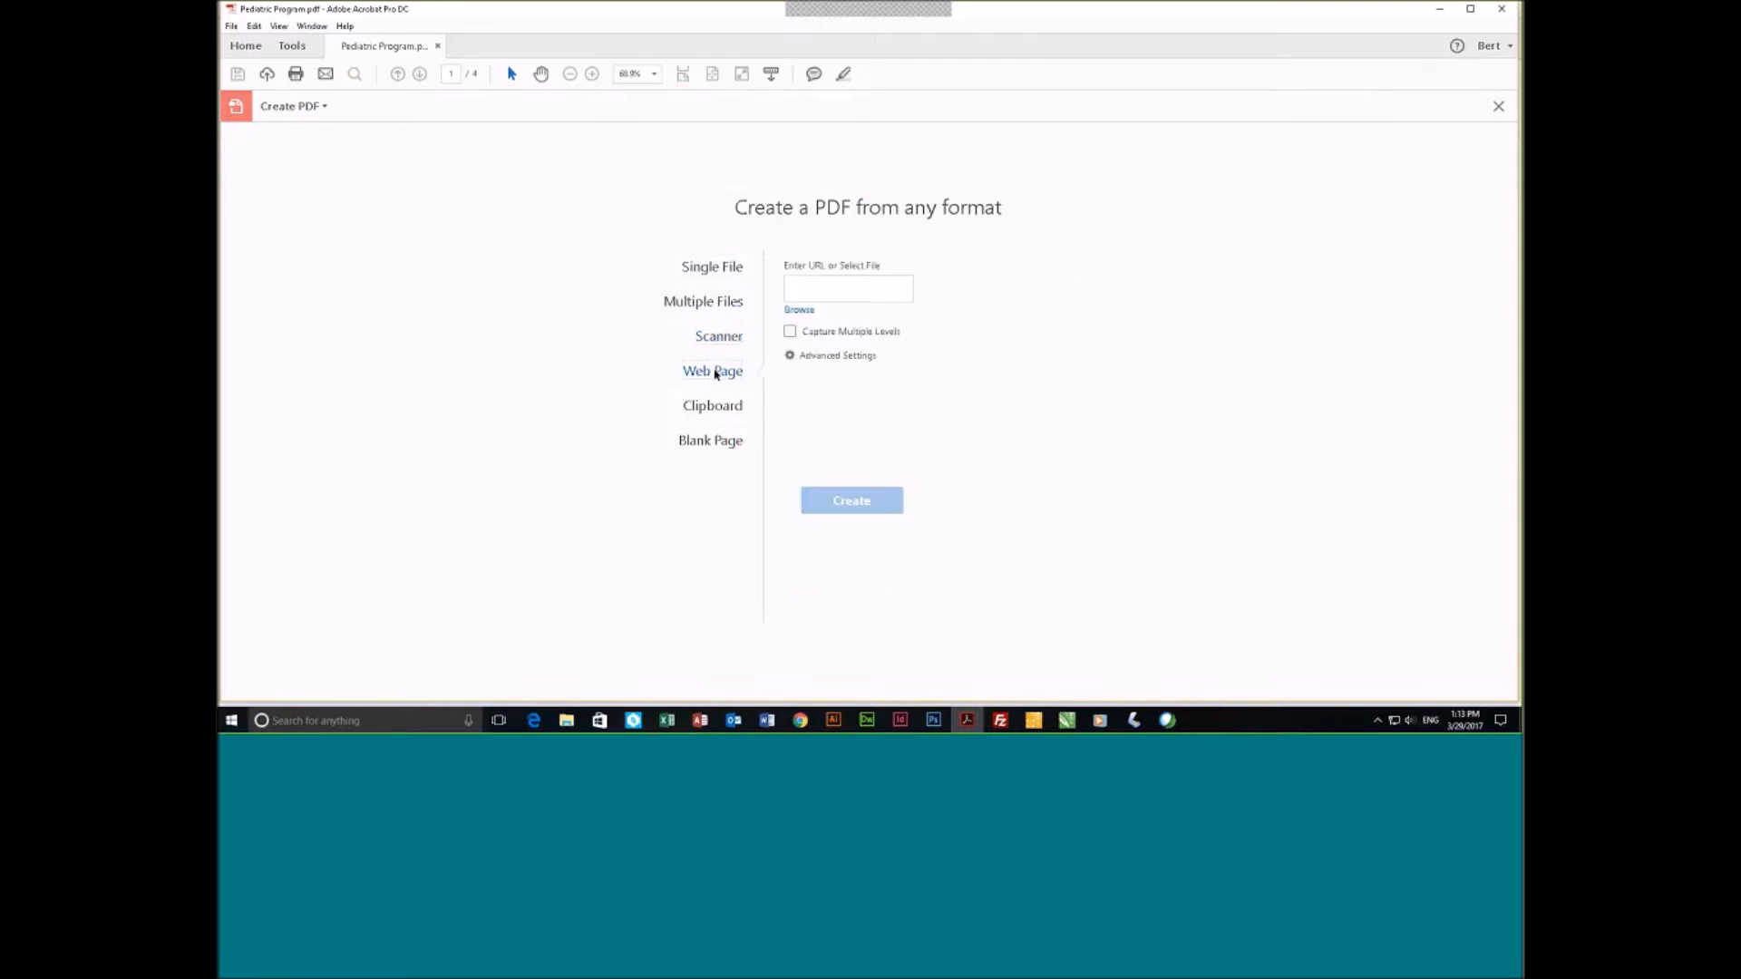
pyautogui.click(712, 407)
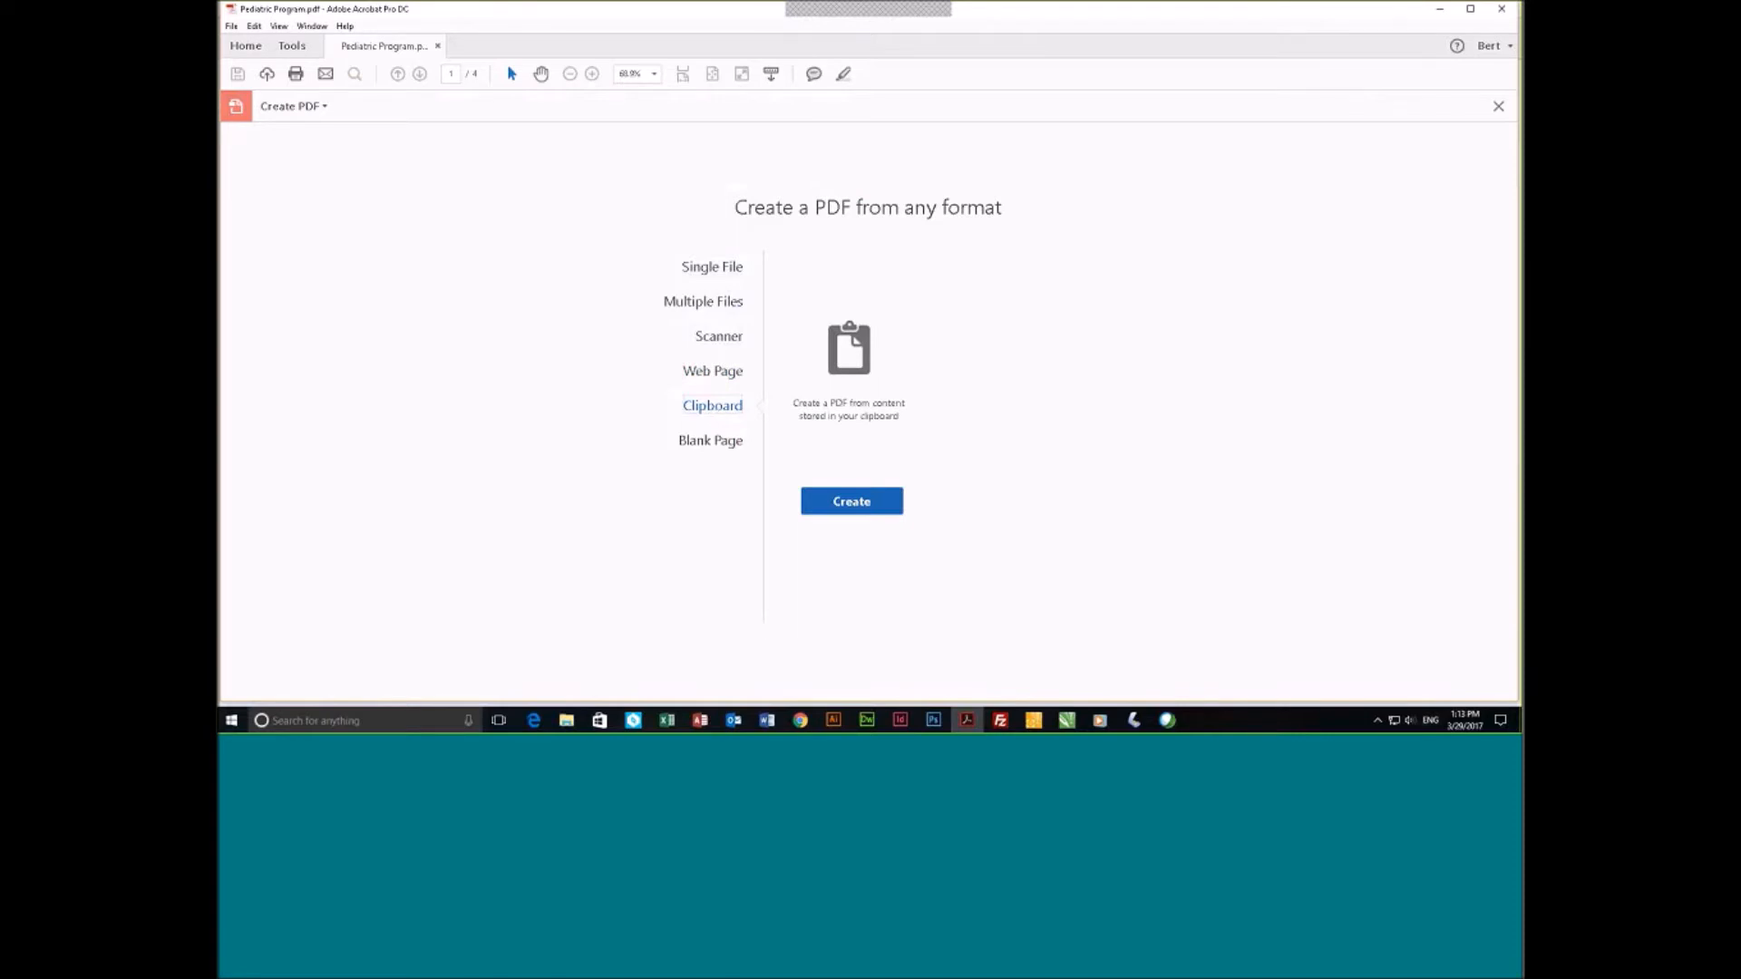
# Create a PDF from a blank page and close it without saving.
pyautogui.click(704, 443)
pyautogui.click(851, 502)
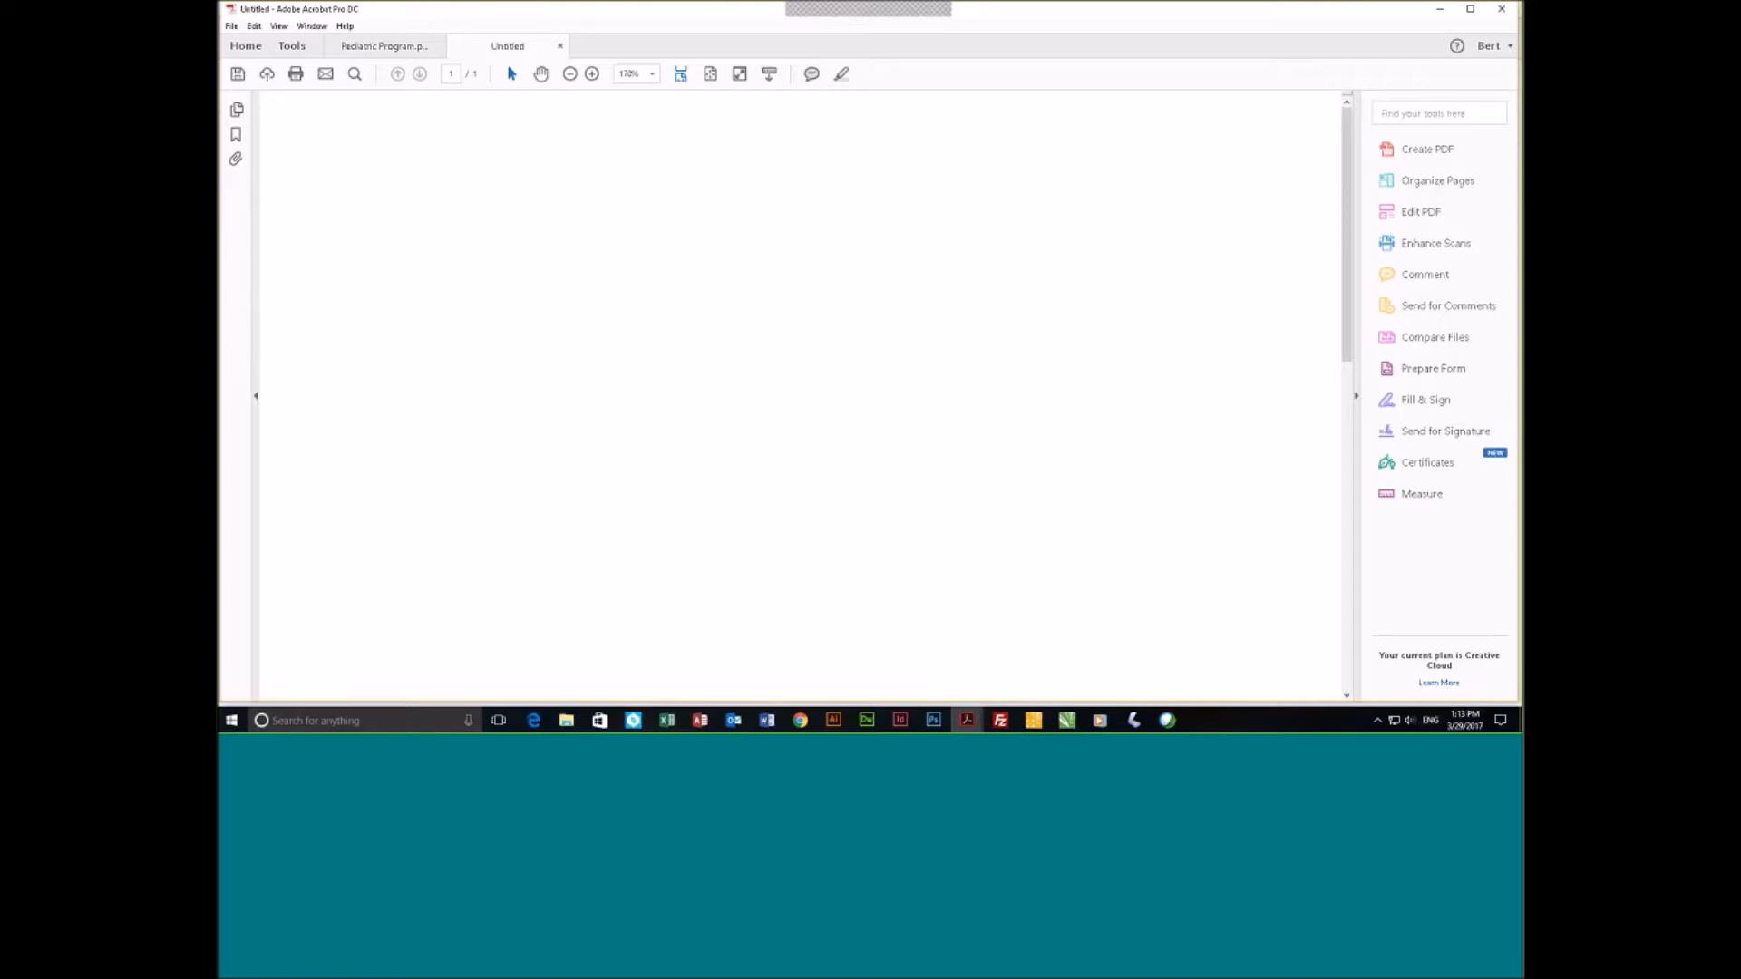
pyautogui.hotkey('ctrl', 'w')
pyautogui.click(935, 388)
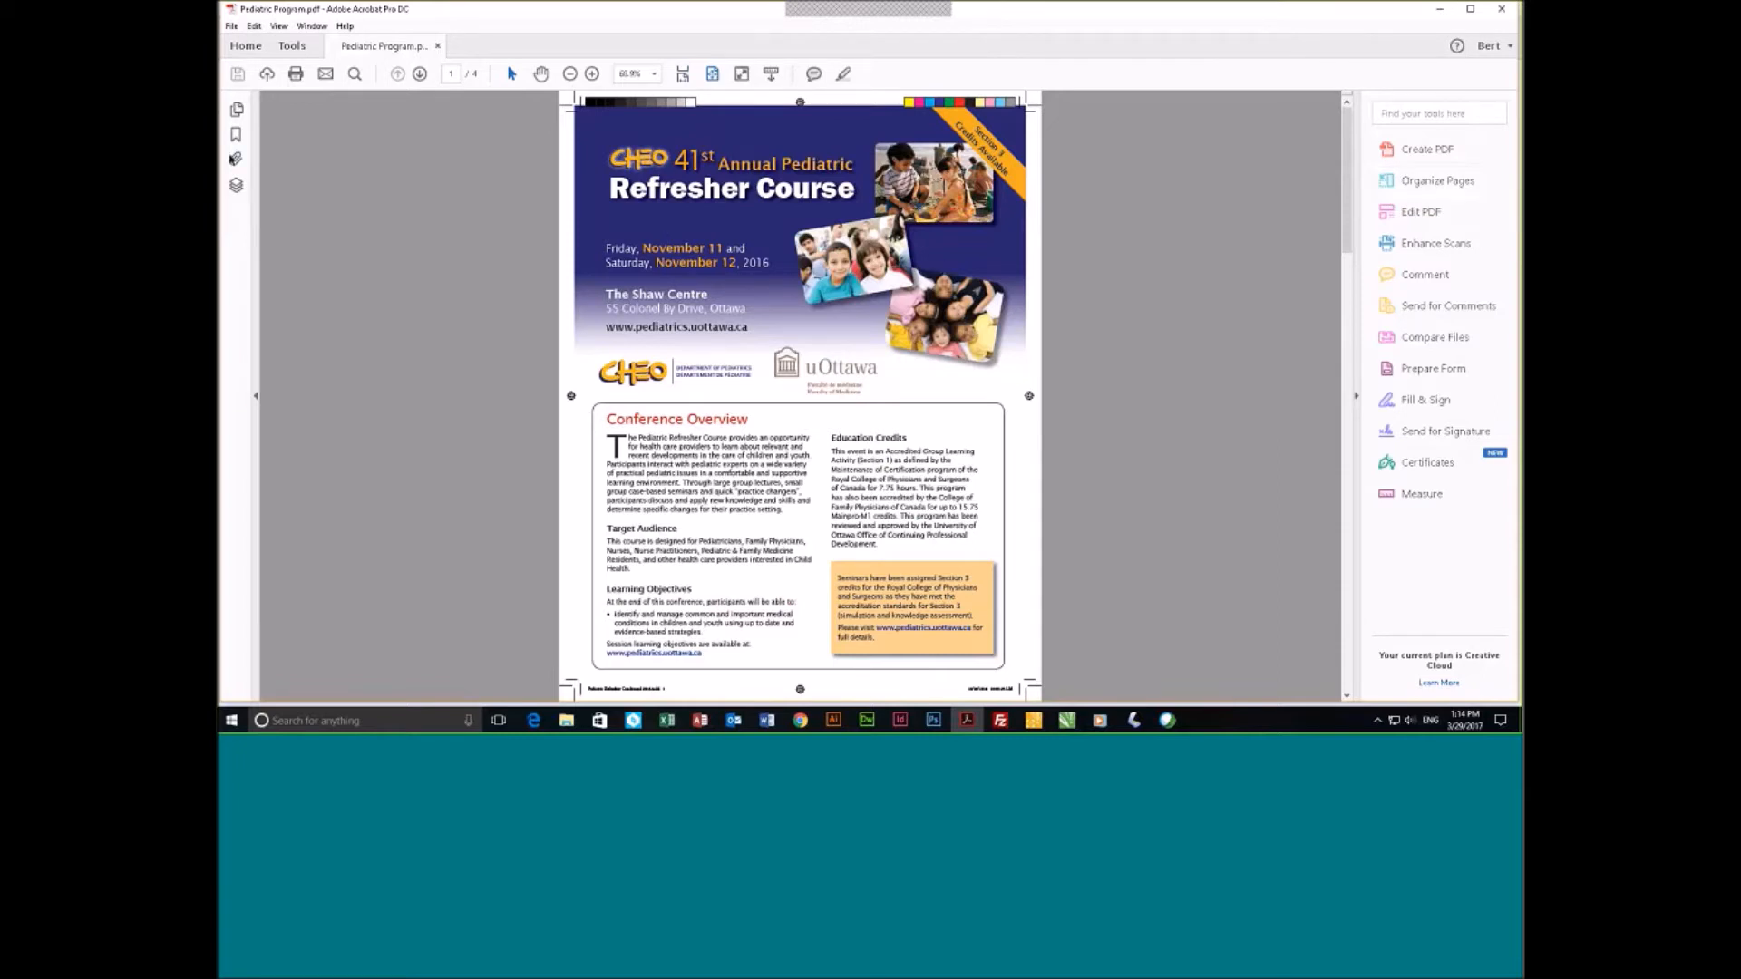
# Show the page thumbnails of the Pediatric Program document and use them to visit its pages, ending on page 1.
pyautogui.click(237, 111)
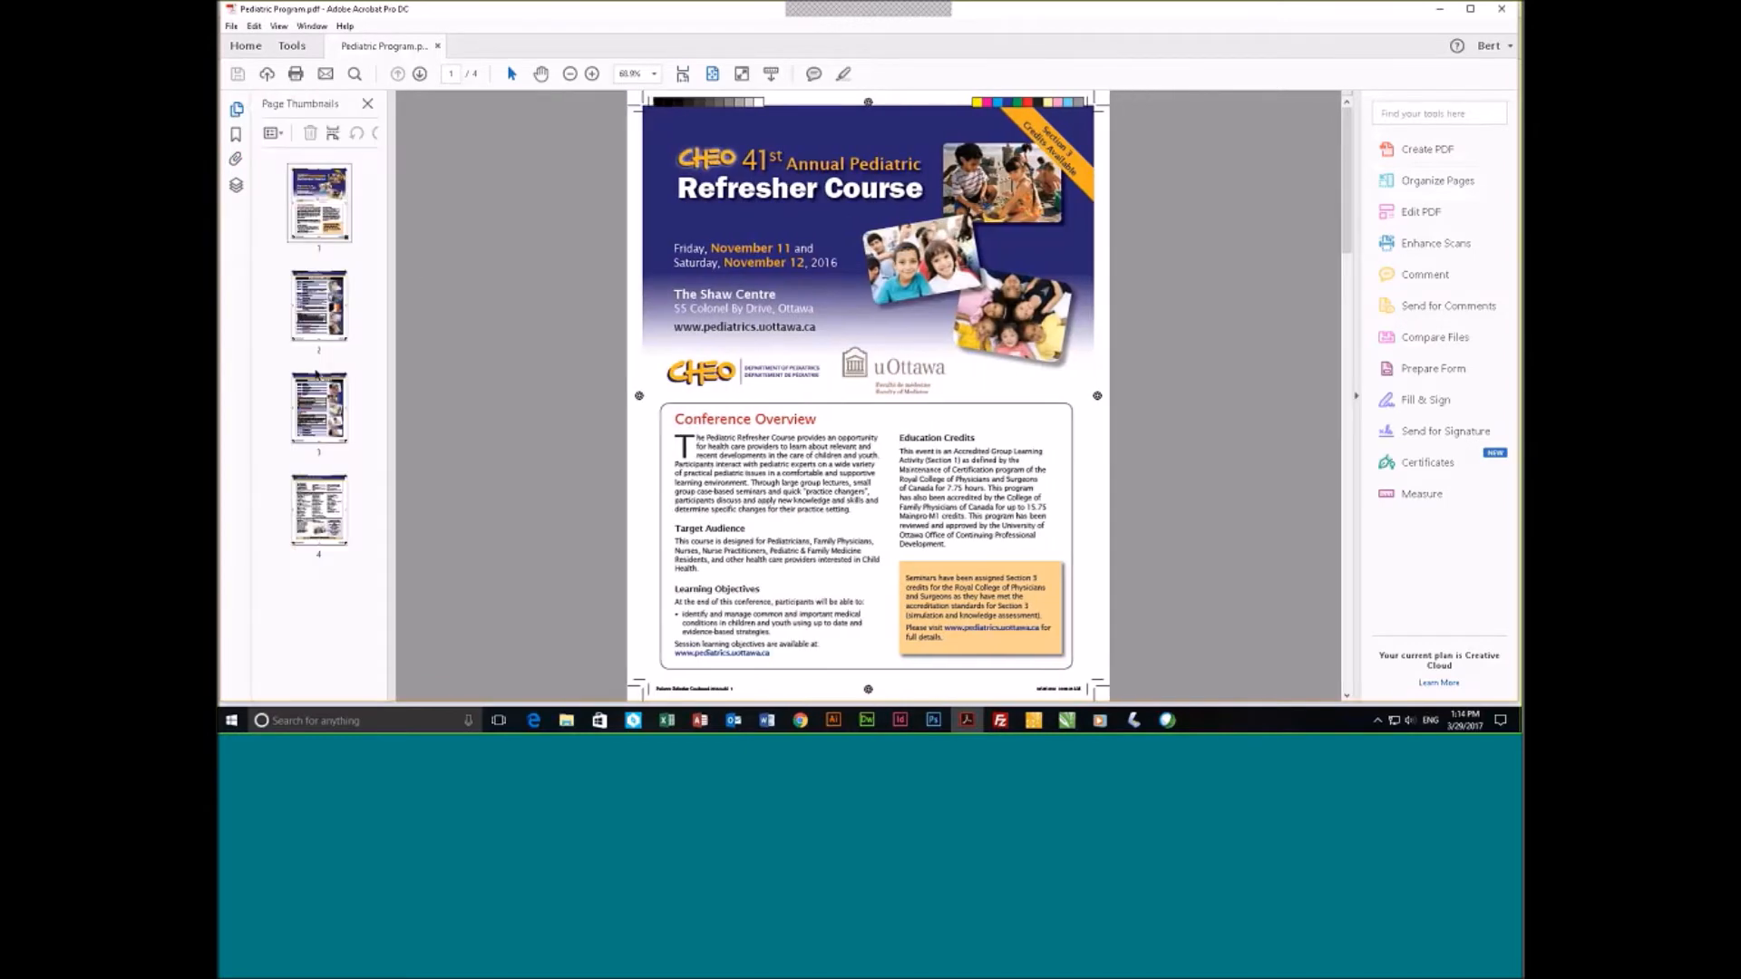
pyautogui.click(318, 319)
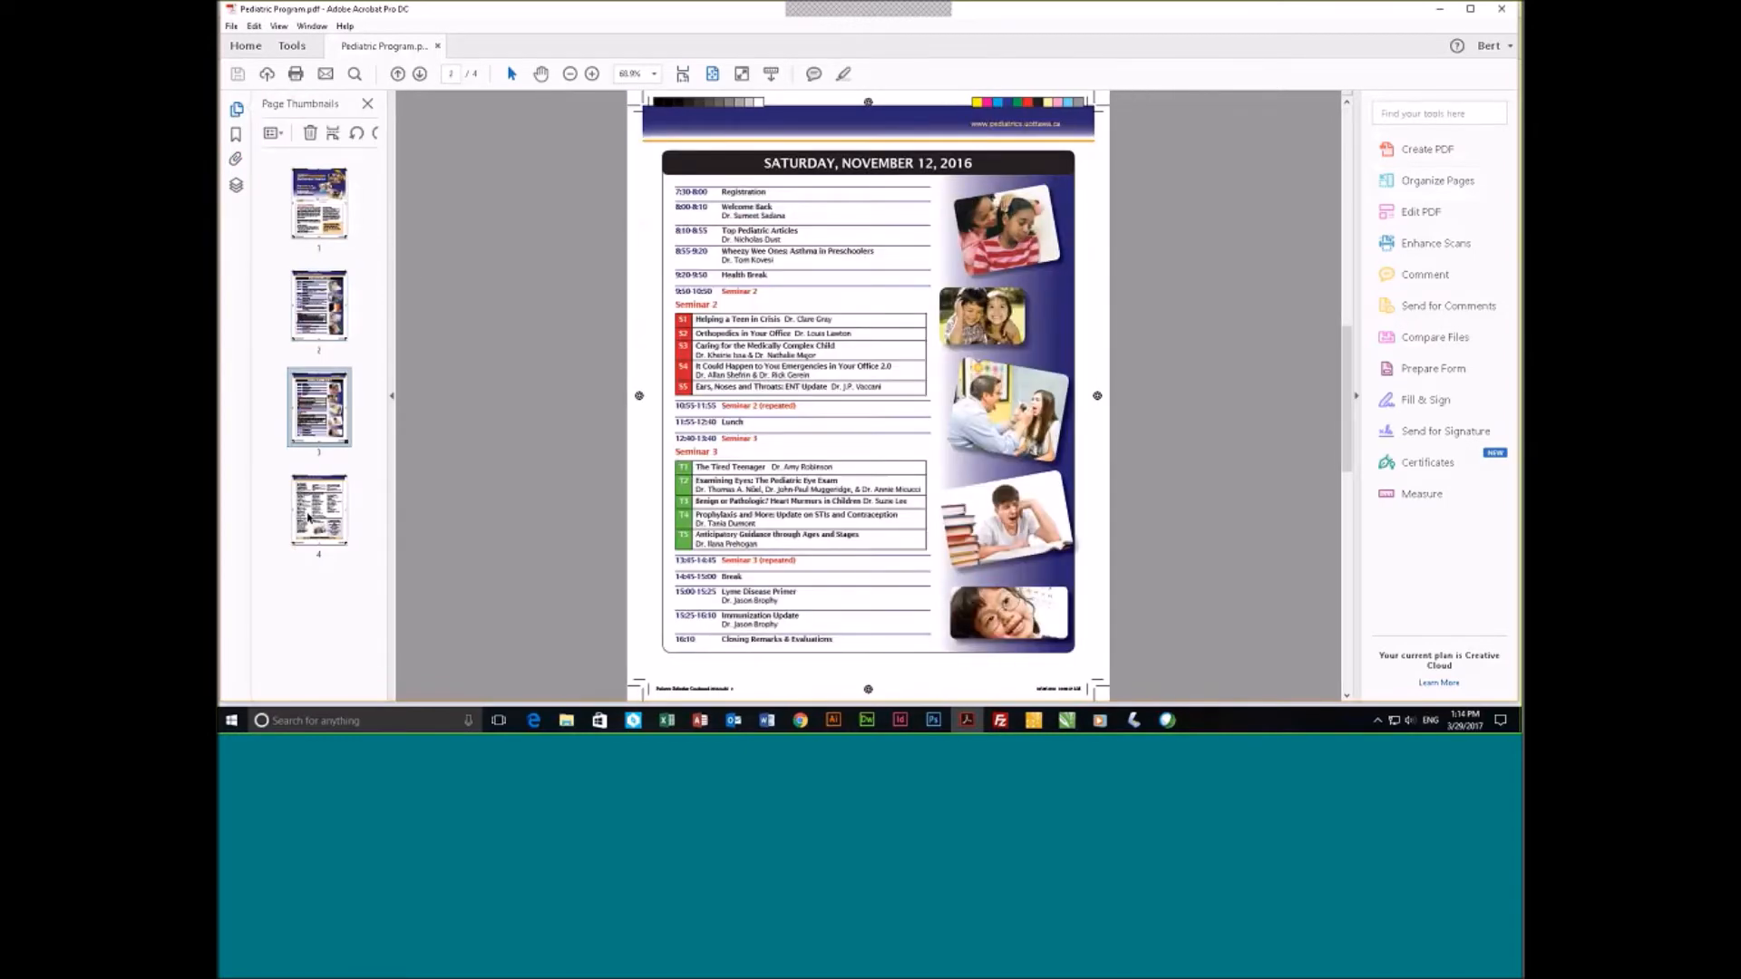
pyautogui.click(308, 518)
pyautogui.click(319, 204)
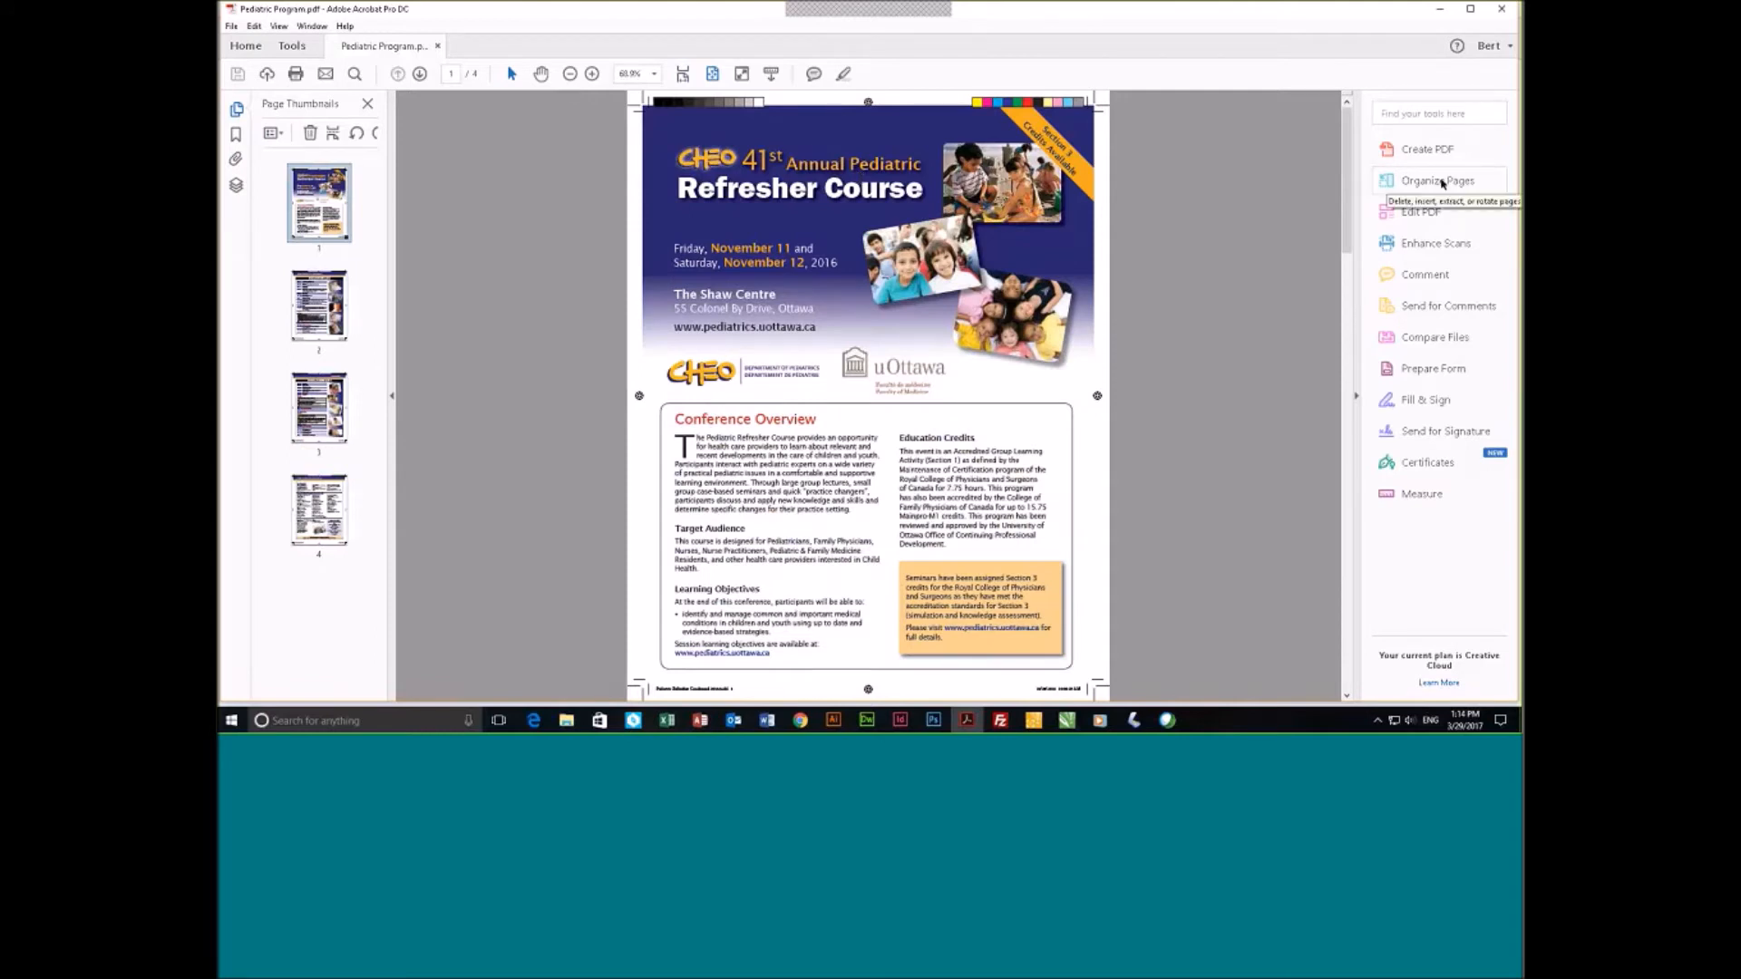
# Move the first page of the Pediatric Program document to the end using Organize Pages.
pyautogui.click(1438, 181)
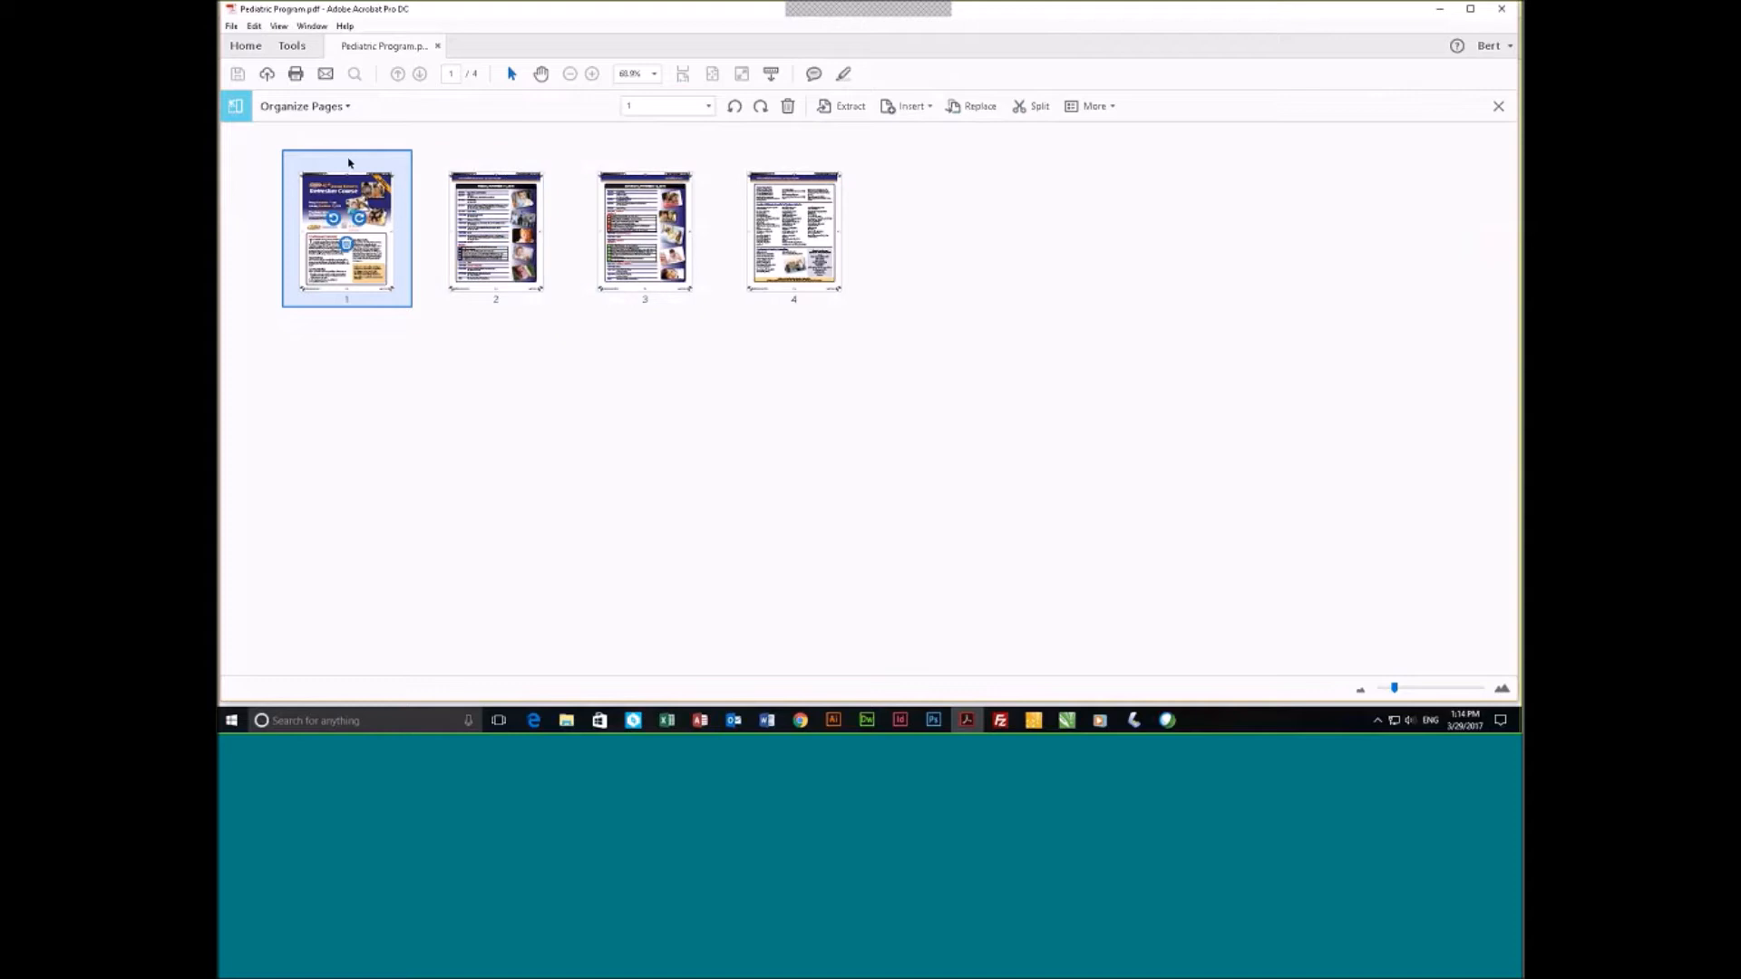
pyautogui.moveTo(357, 167); pyautogui.dragTo(866, 172)
pyautogui.click(979, 377)
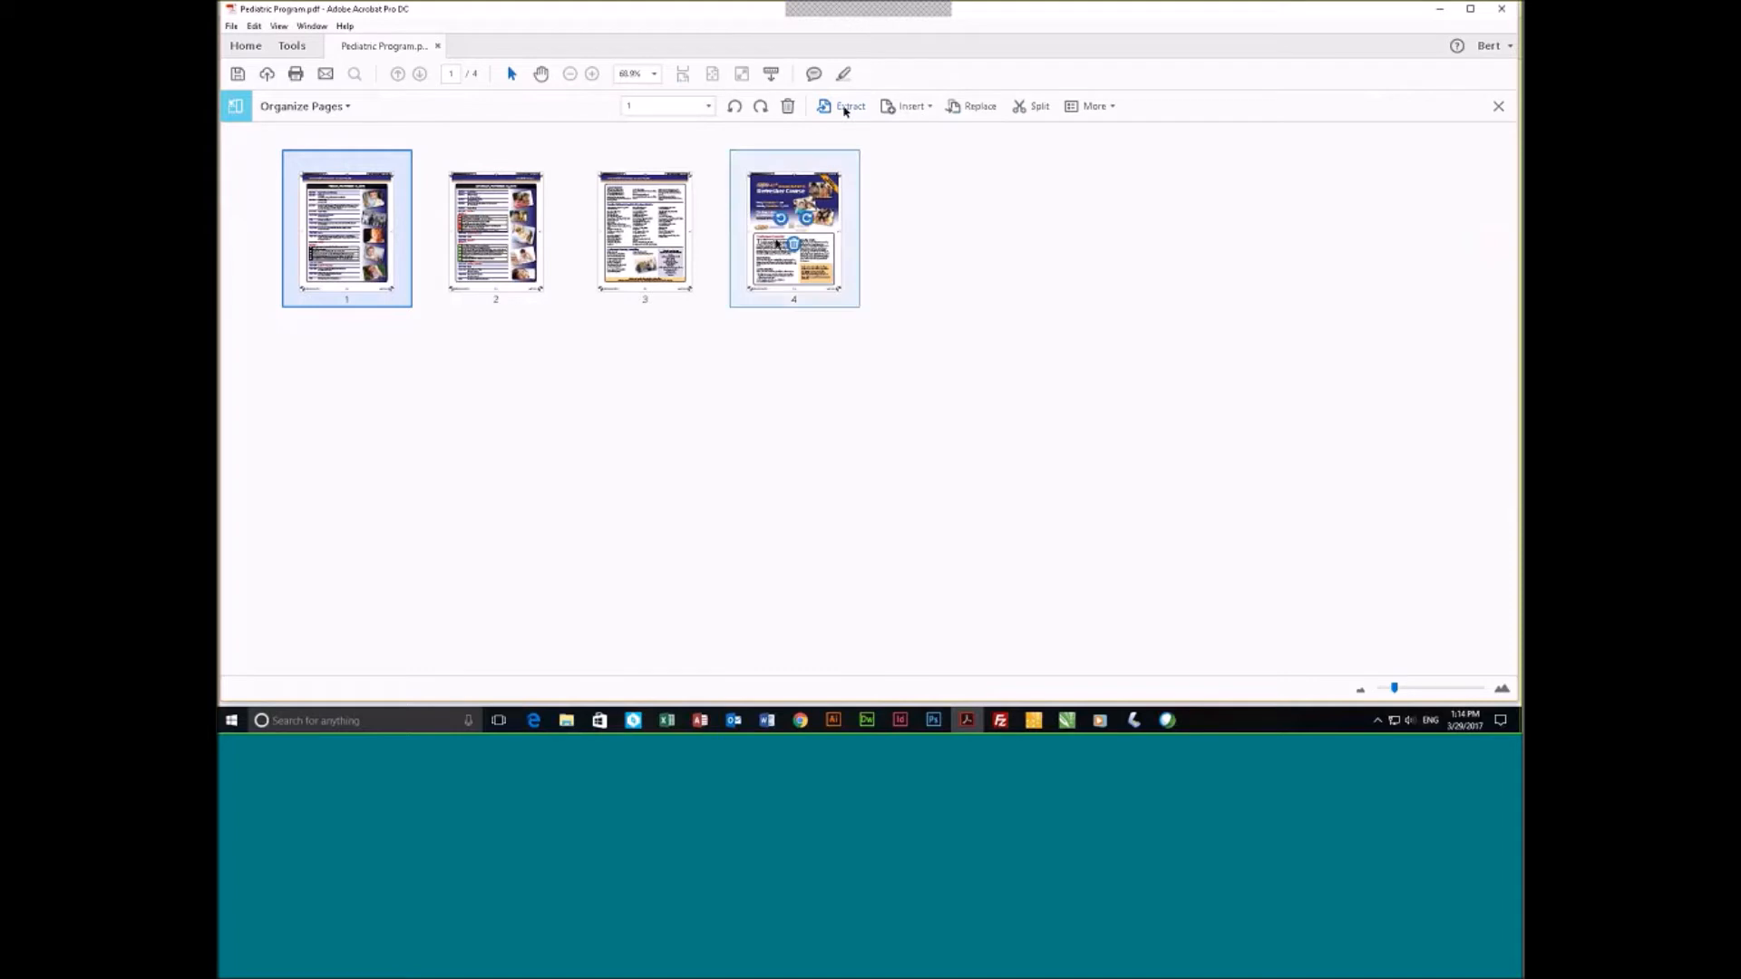
# Select all pages, review the Extract options, and leave Organize Pages without extracting anything.
pyautogui.keyDown('shift'); pyautogui.click(803, 232); pyautogui.keyUp('shift')
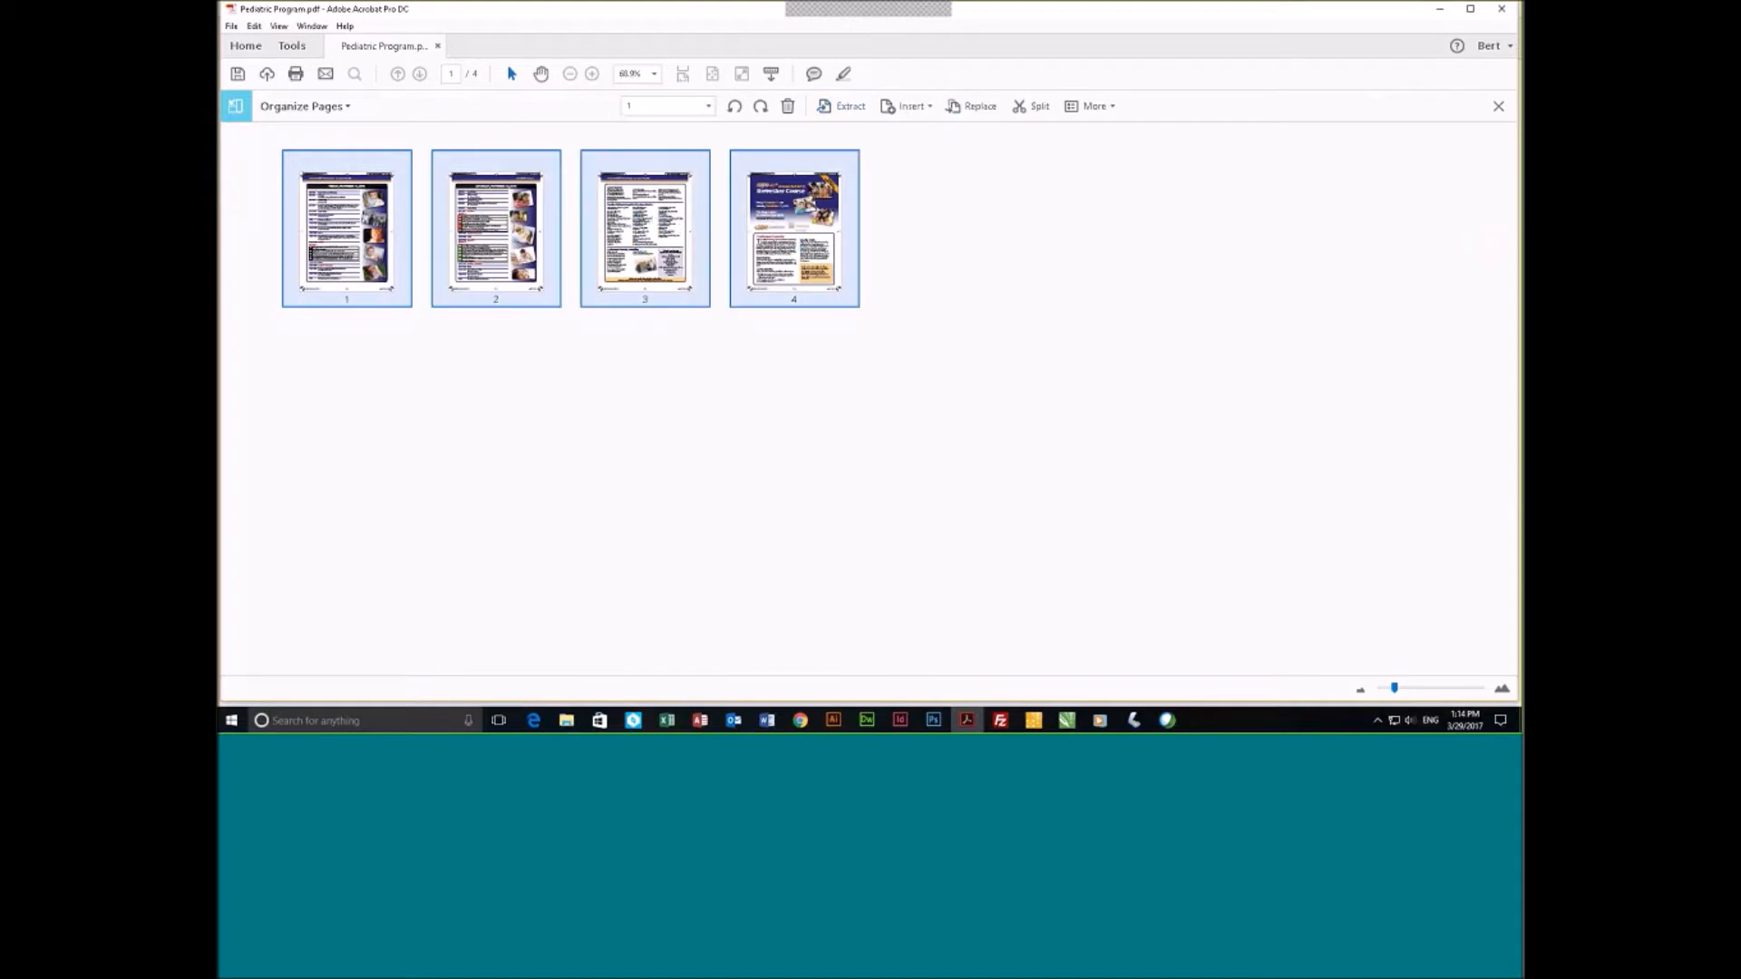
pyautogui.click(845, 108)
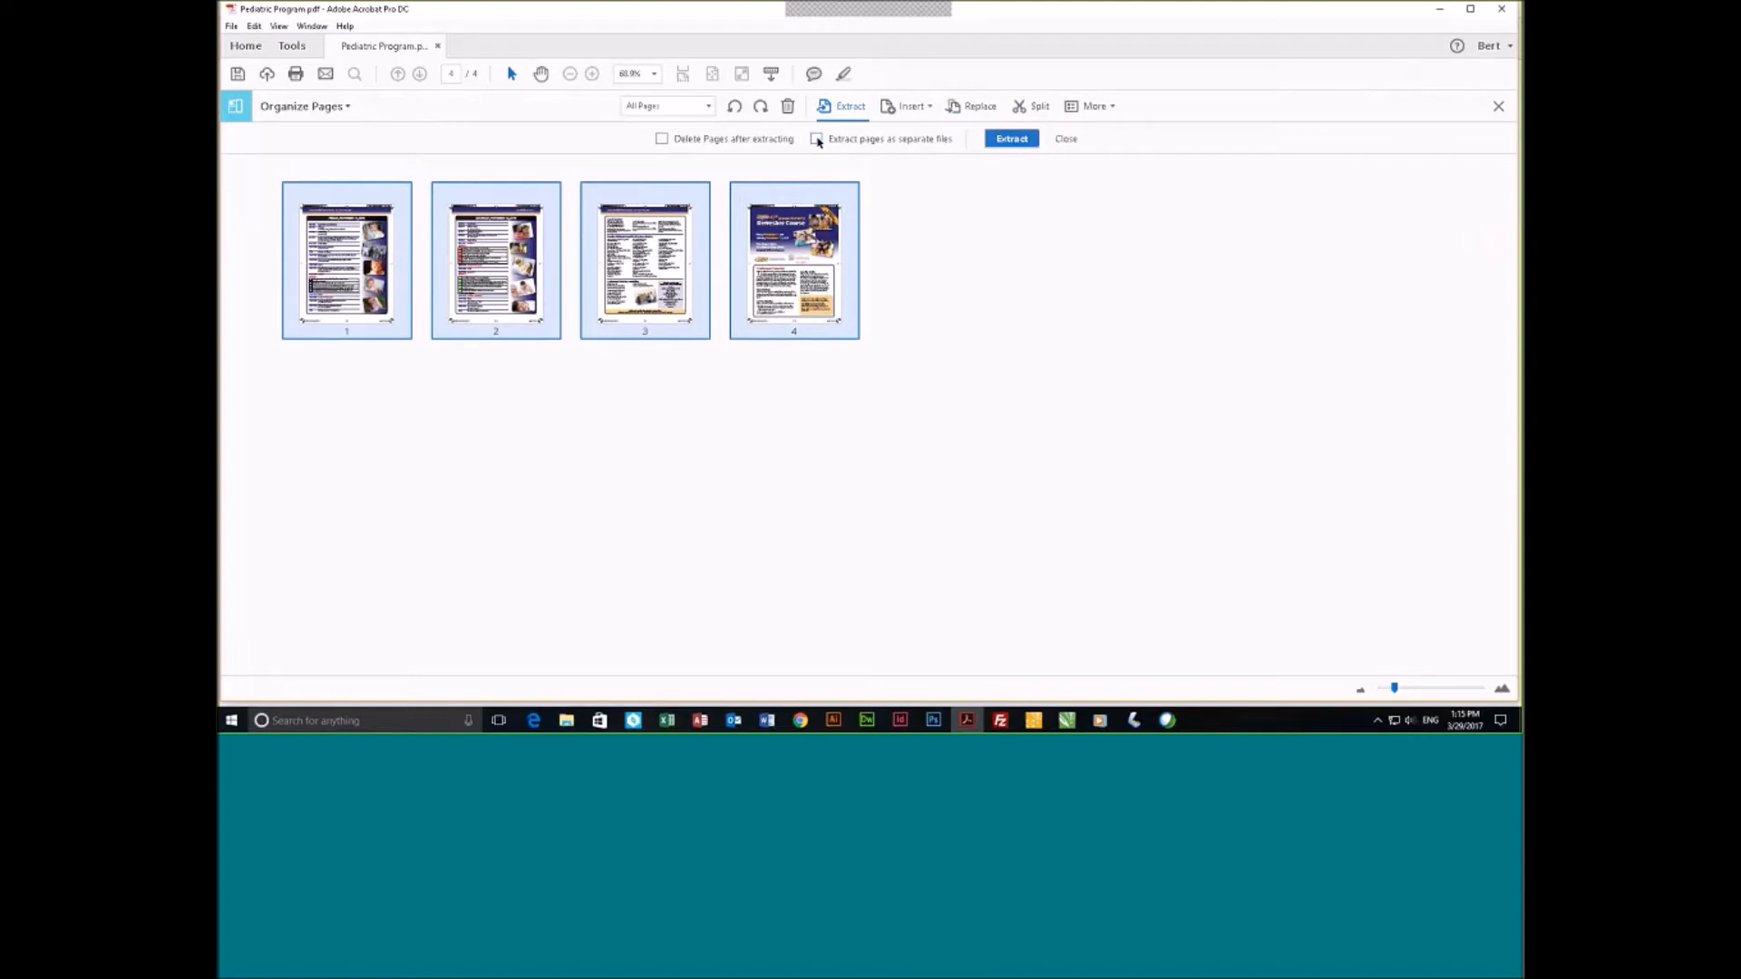
pyautogui.click(950, 280)
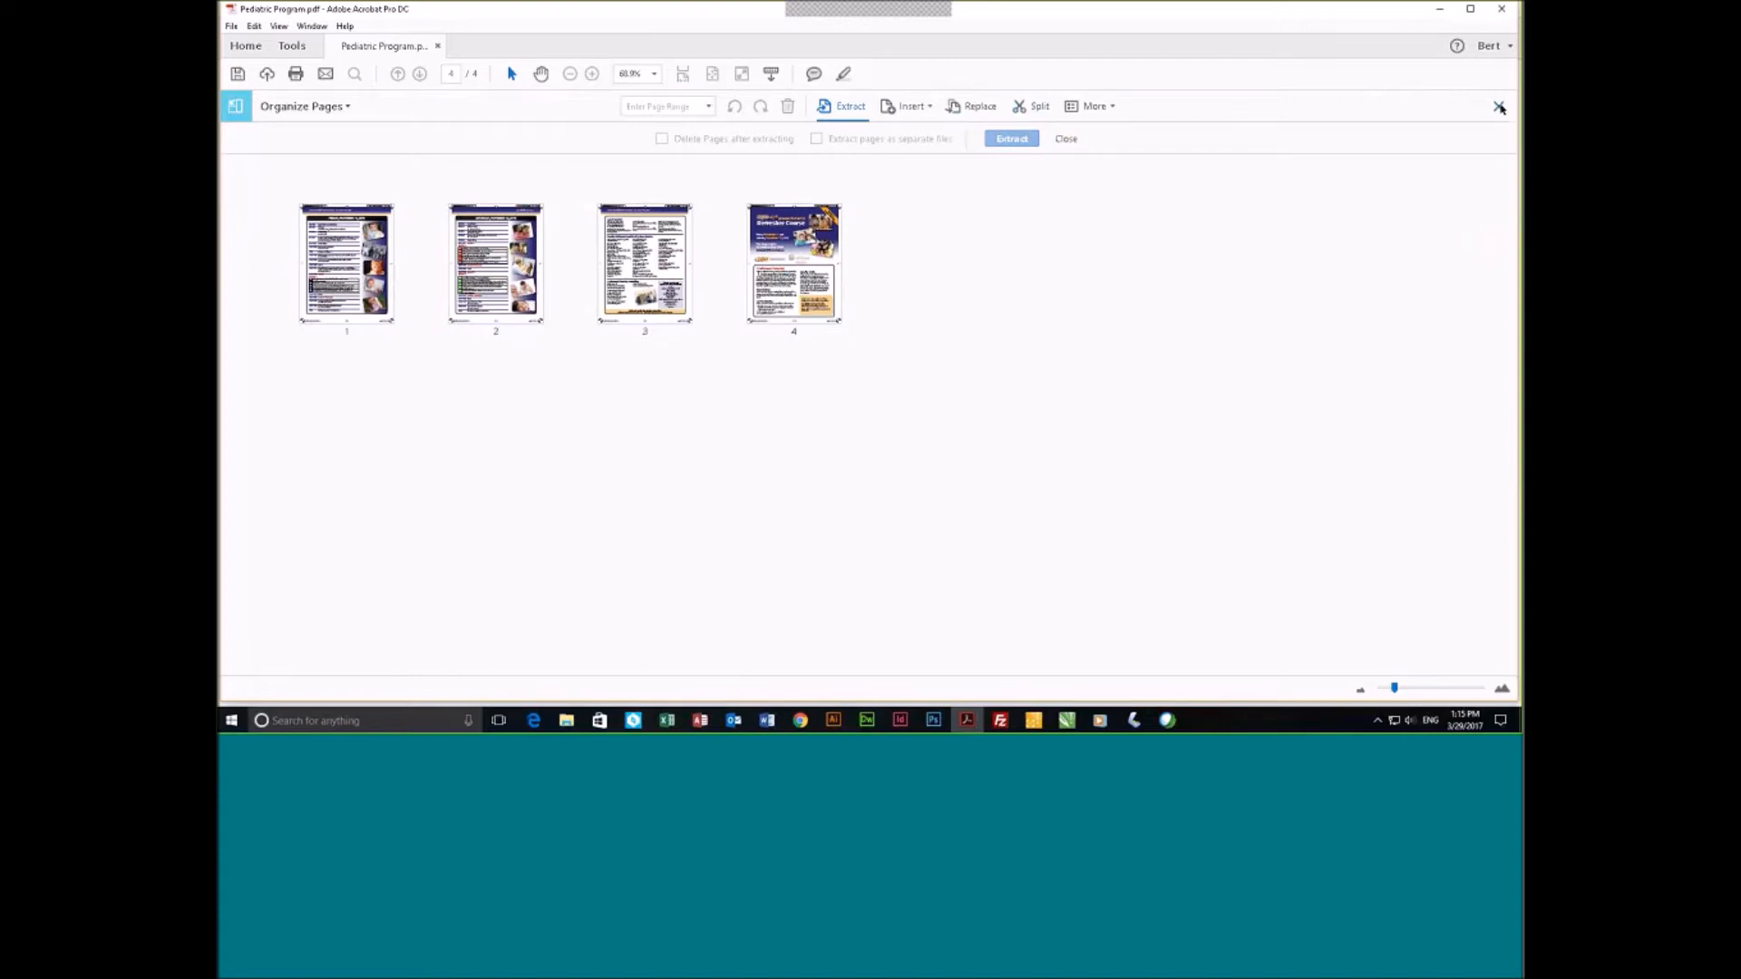
pyautogui.click(1499, 107)
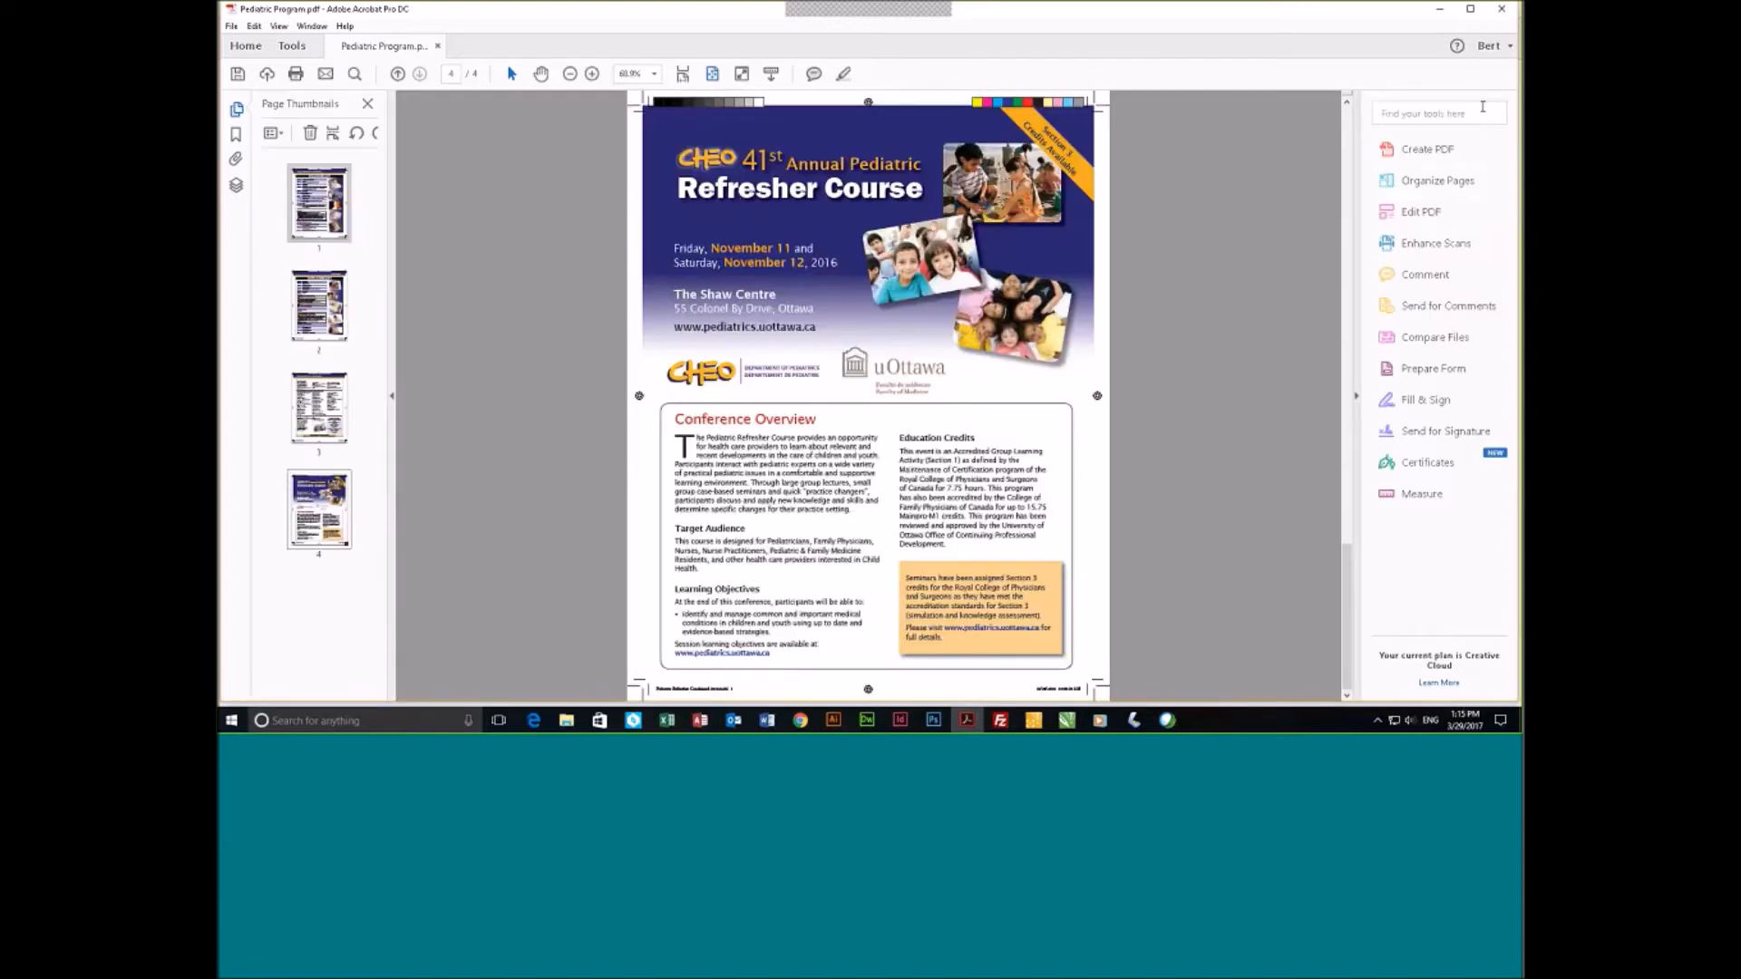
# Close the Pediatric Program document without saving and open FB17_HELMETS.pdf from the Acrobat DC SAMPLE files folder.
pyautogui.click(437, 47)
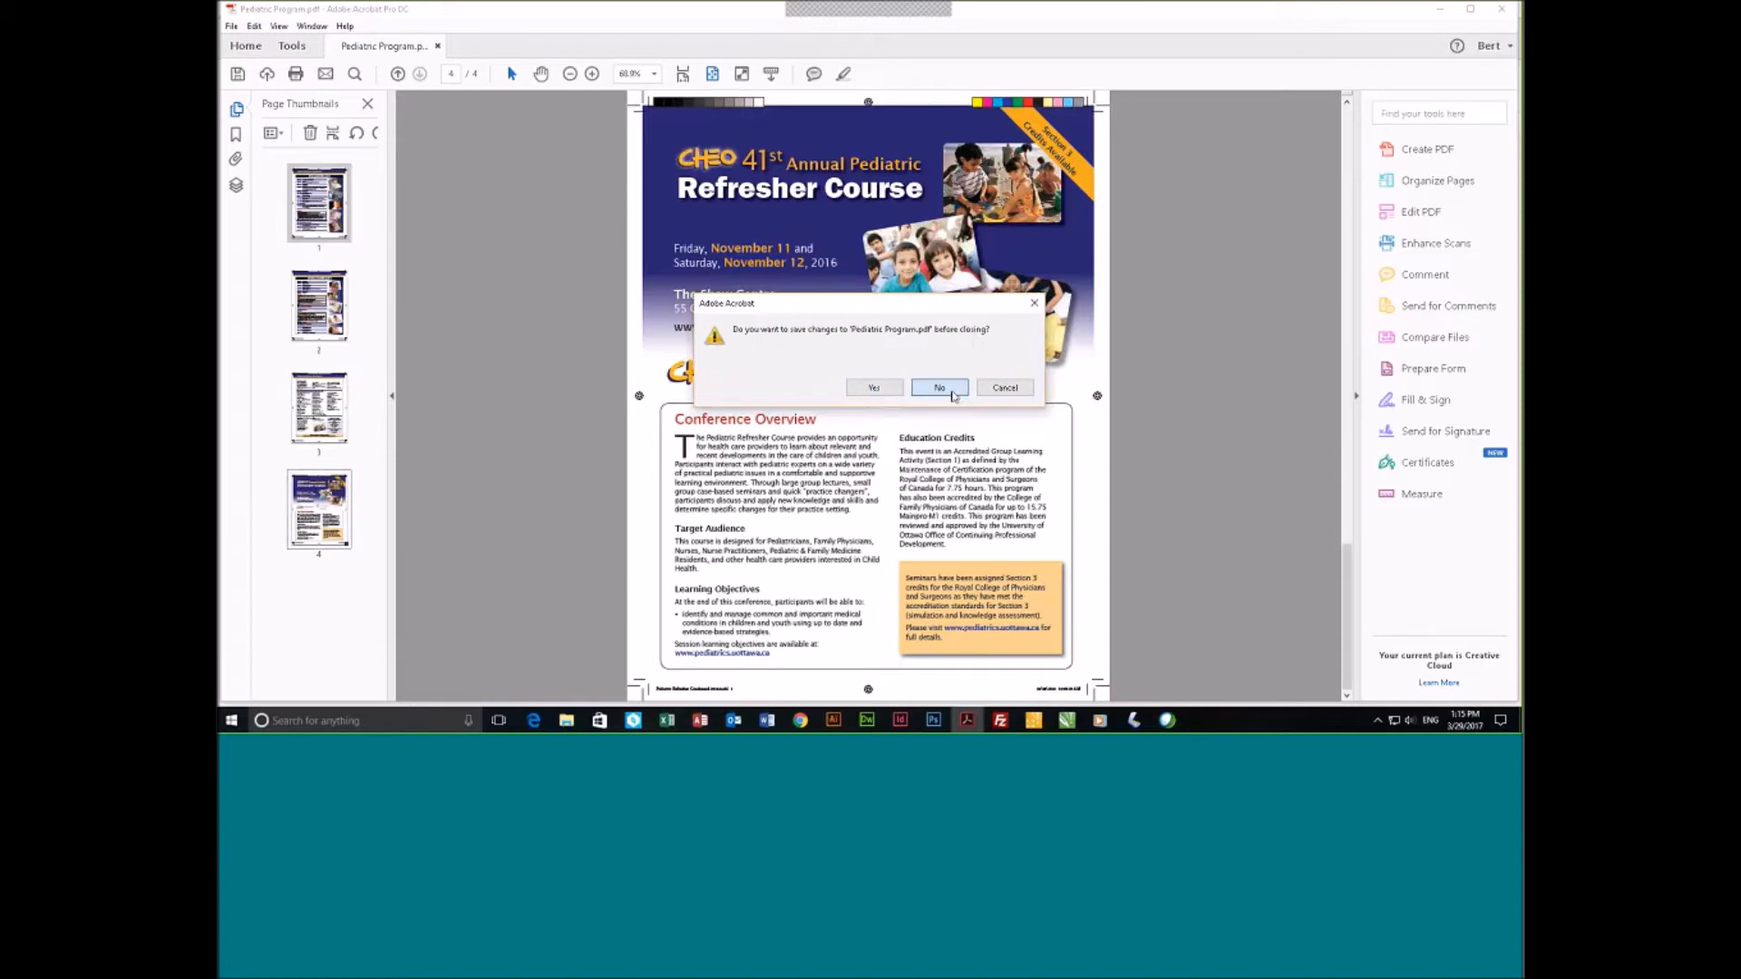
pyautogui.click(954, 397)
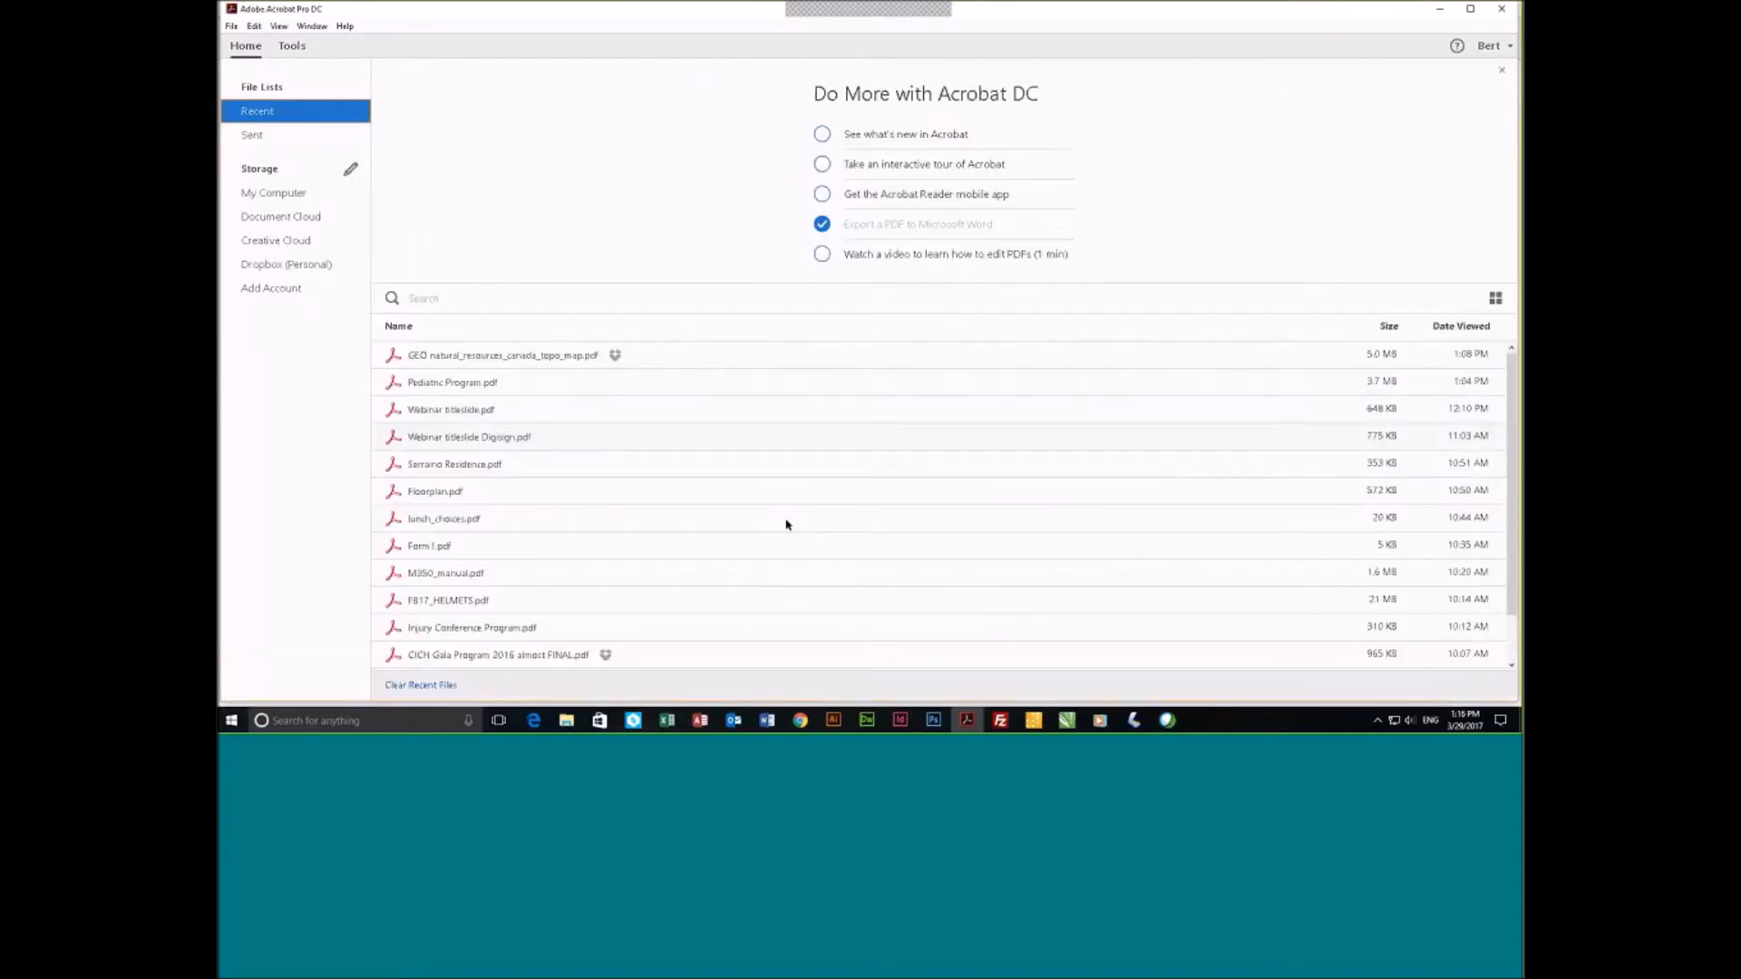
pyautogui.click(273, 192)
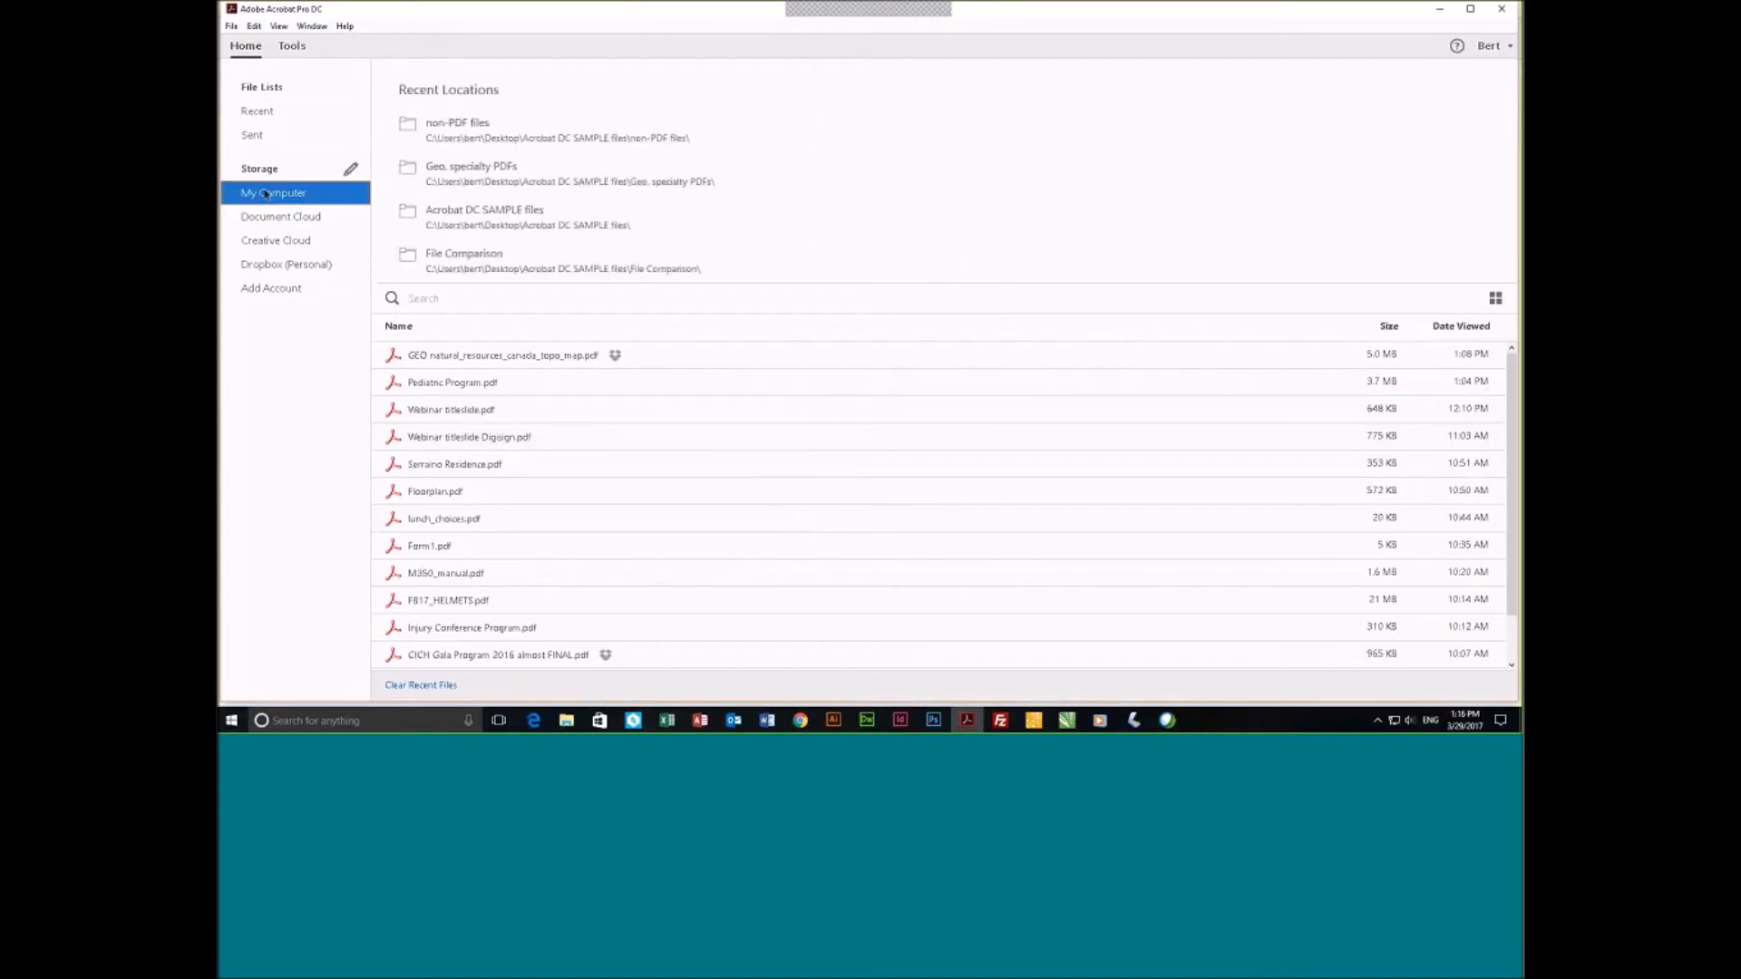
pyautogui.click(526, 218)
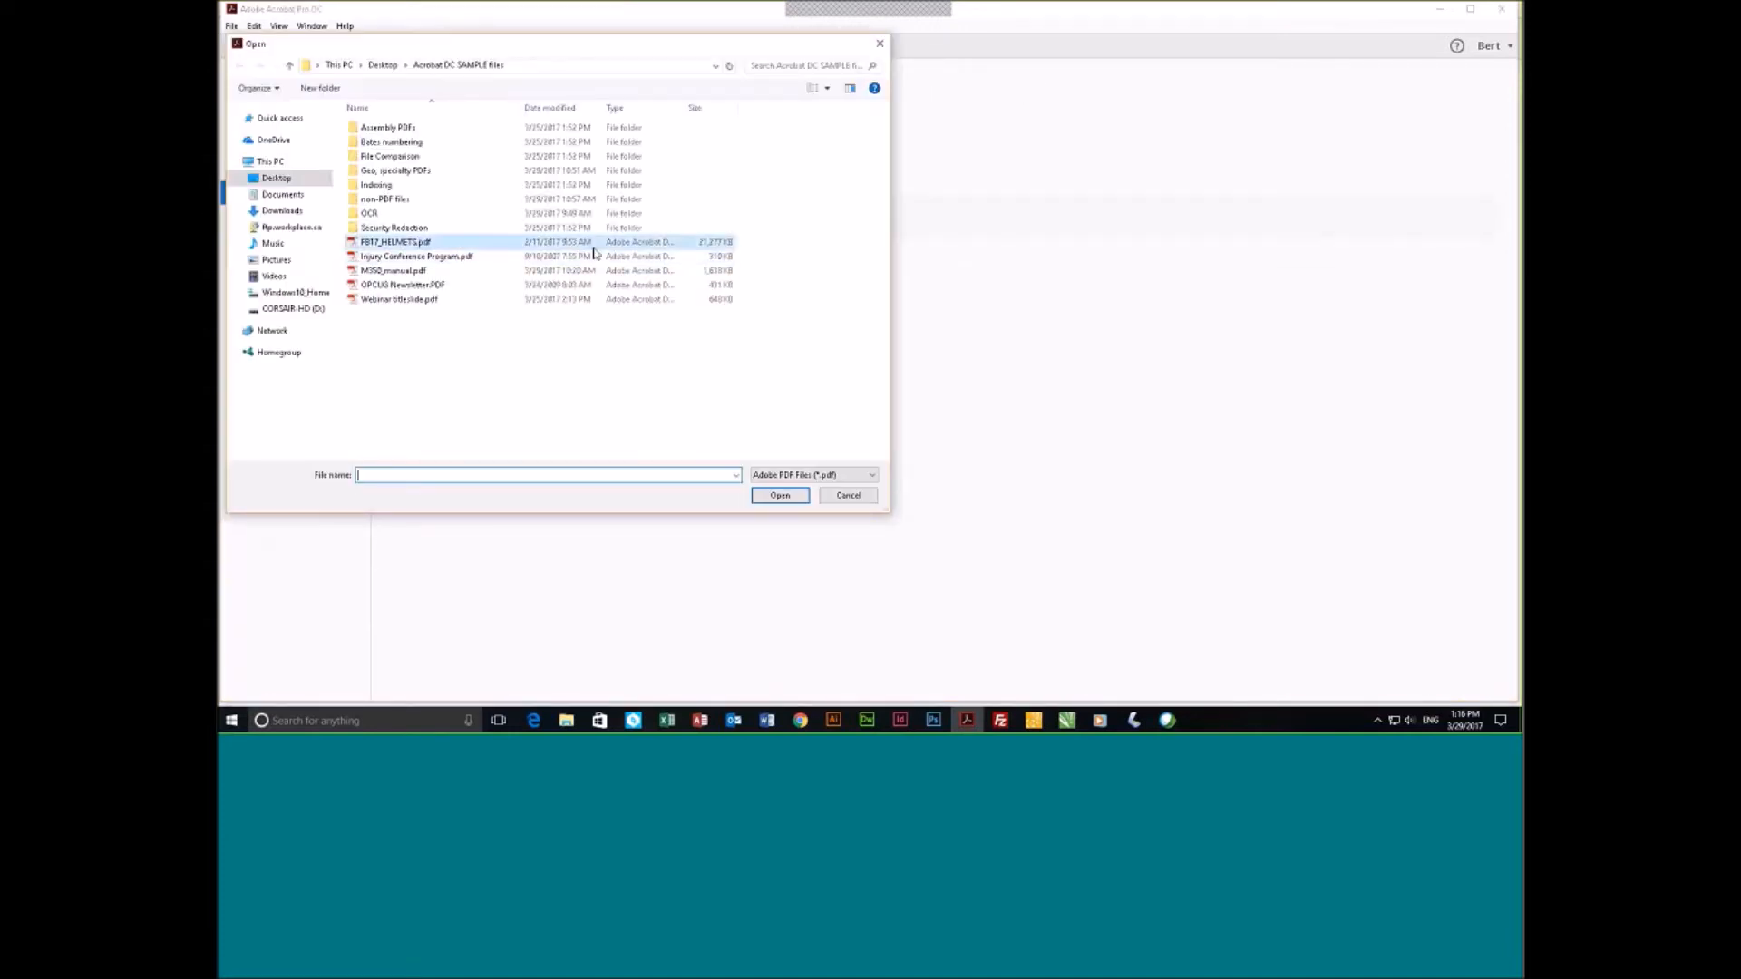
pyautogui.click(594, 245)
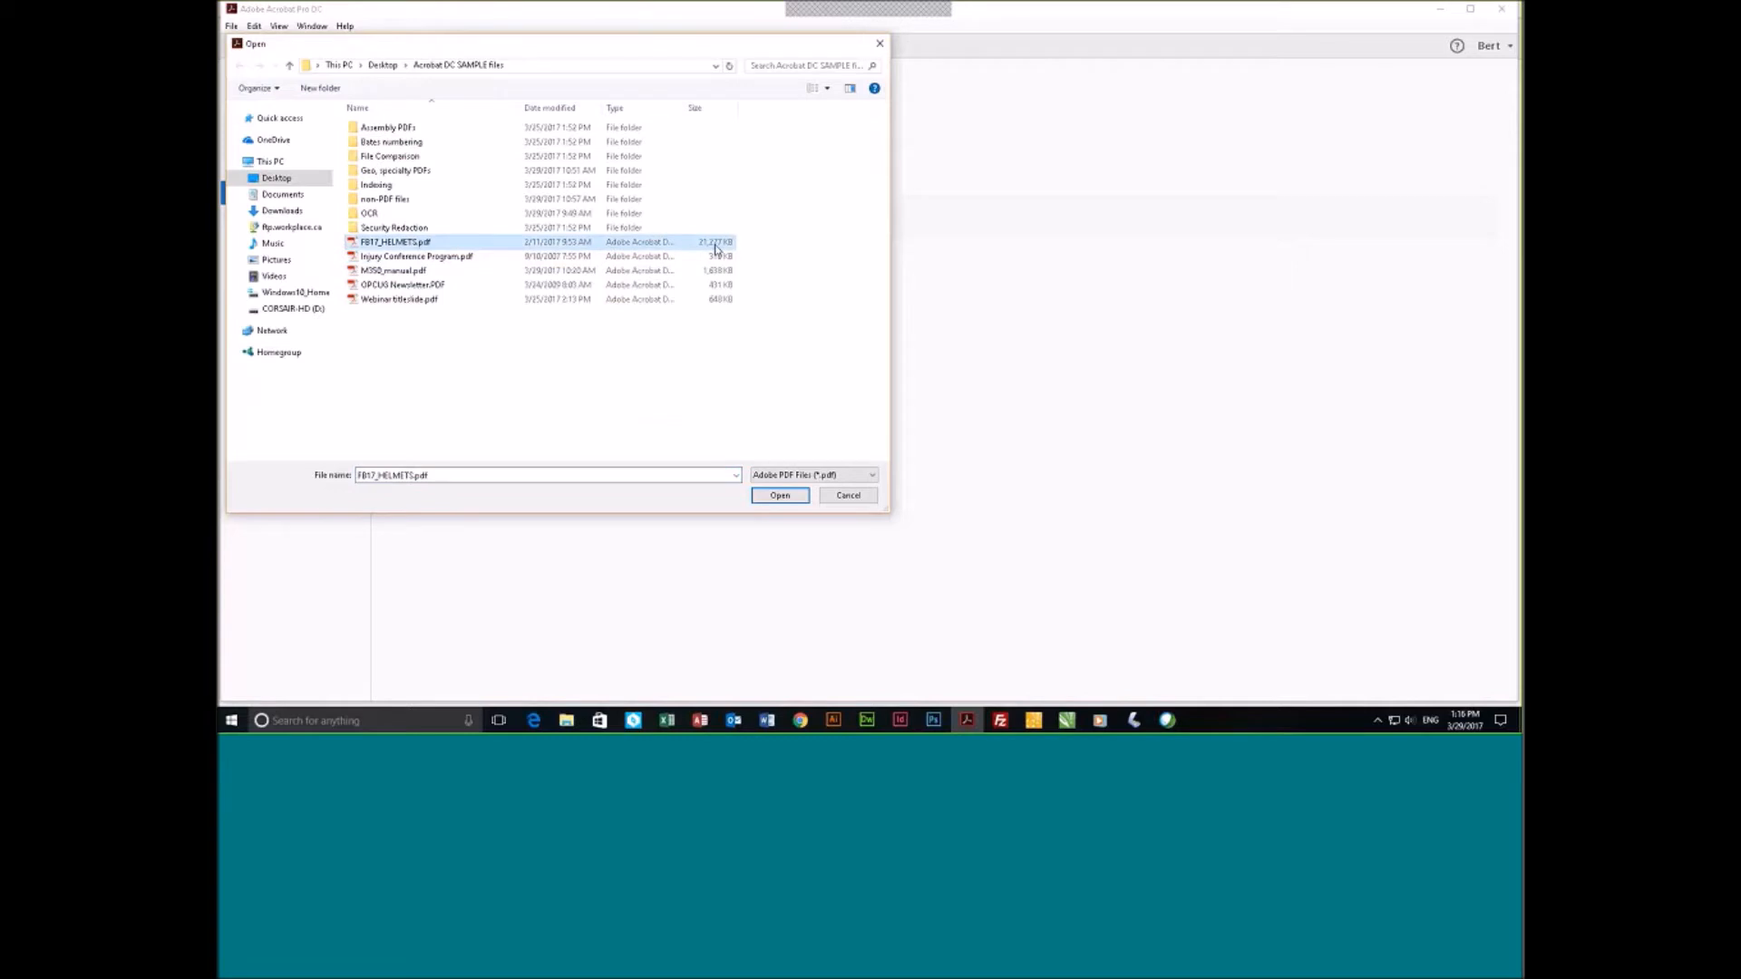
pyautogui.click(785, 496)
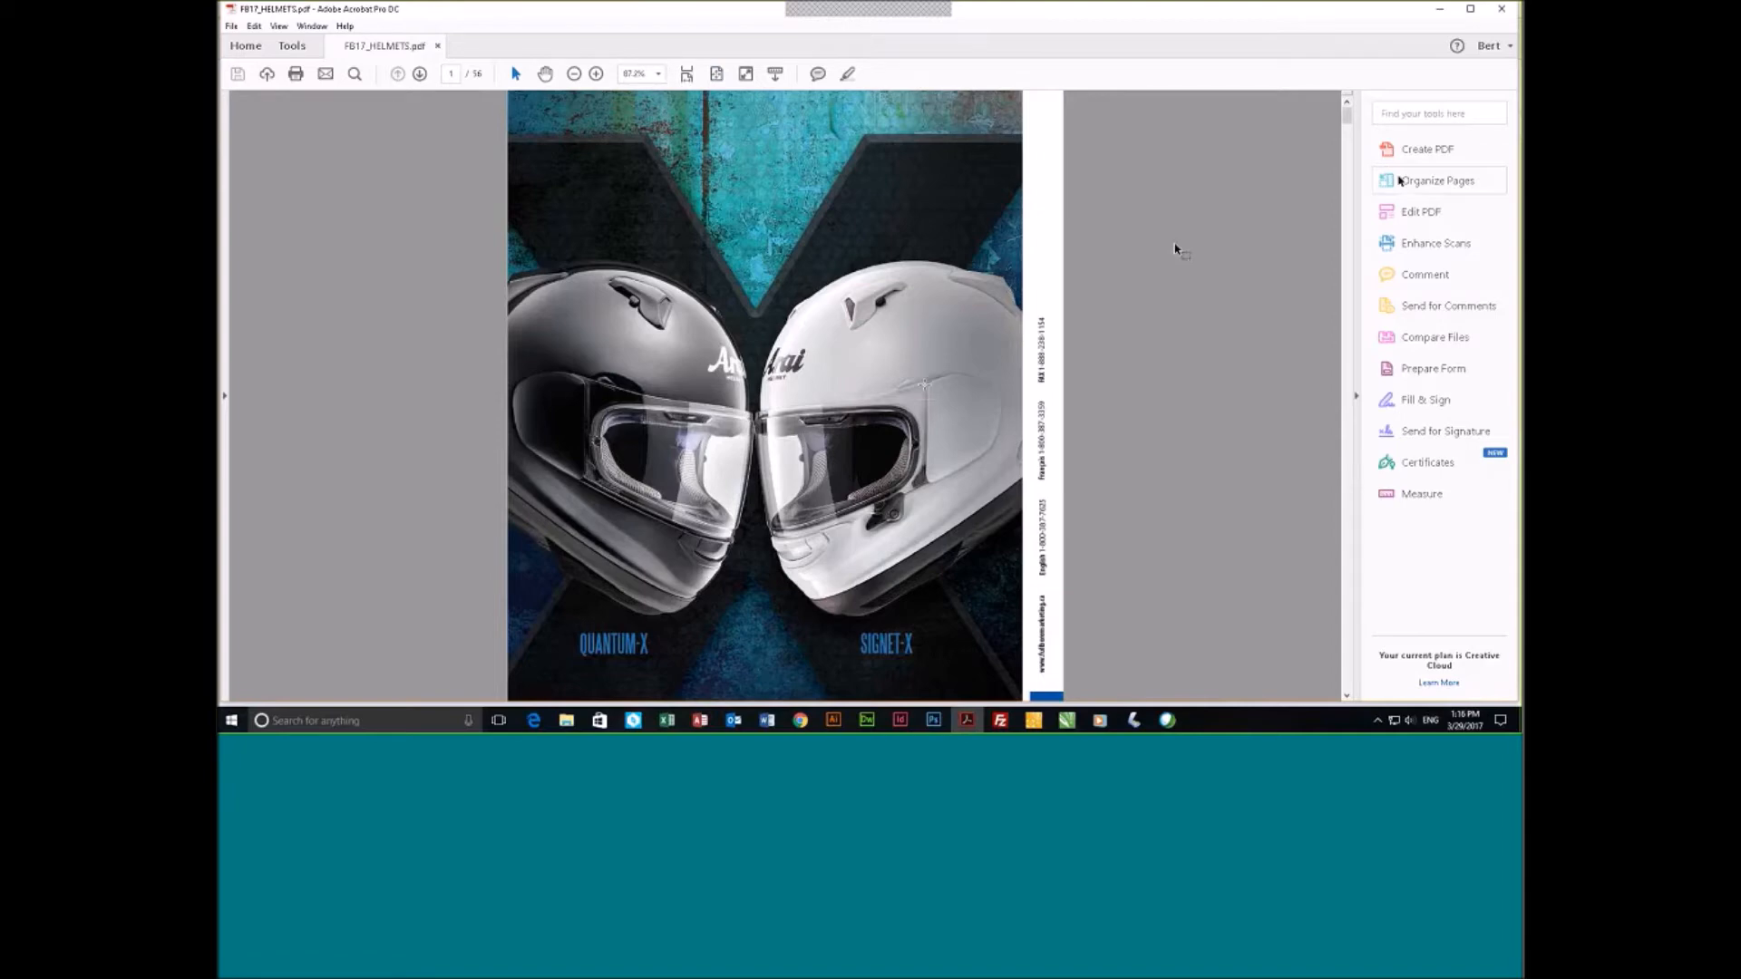
# Split FB17_HELMETS.pdf by file size into 4 MB parts using Organize Pages, and return to the document view.
pyautogui.click(1399, 180)
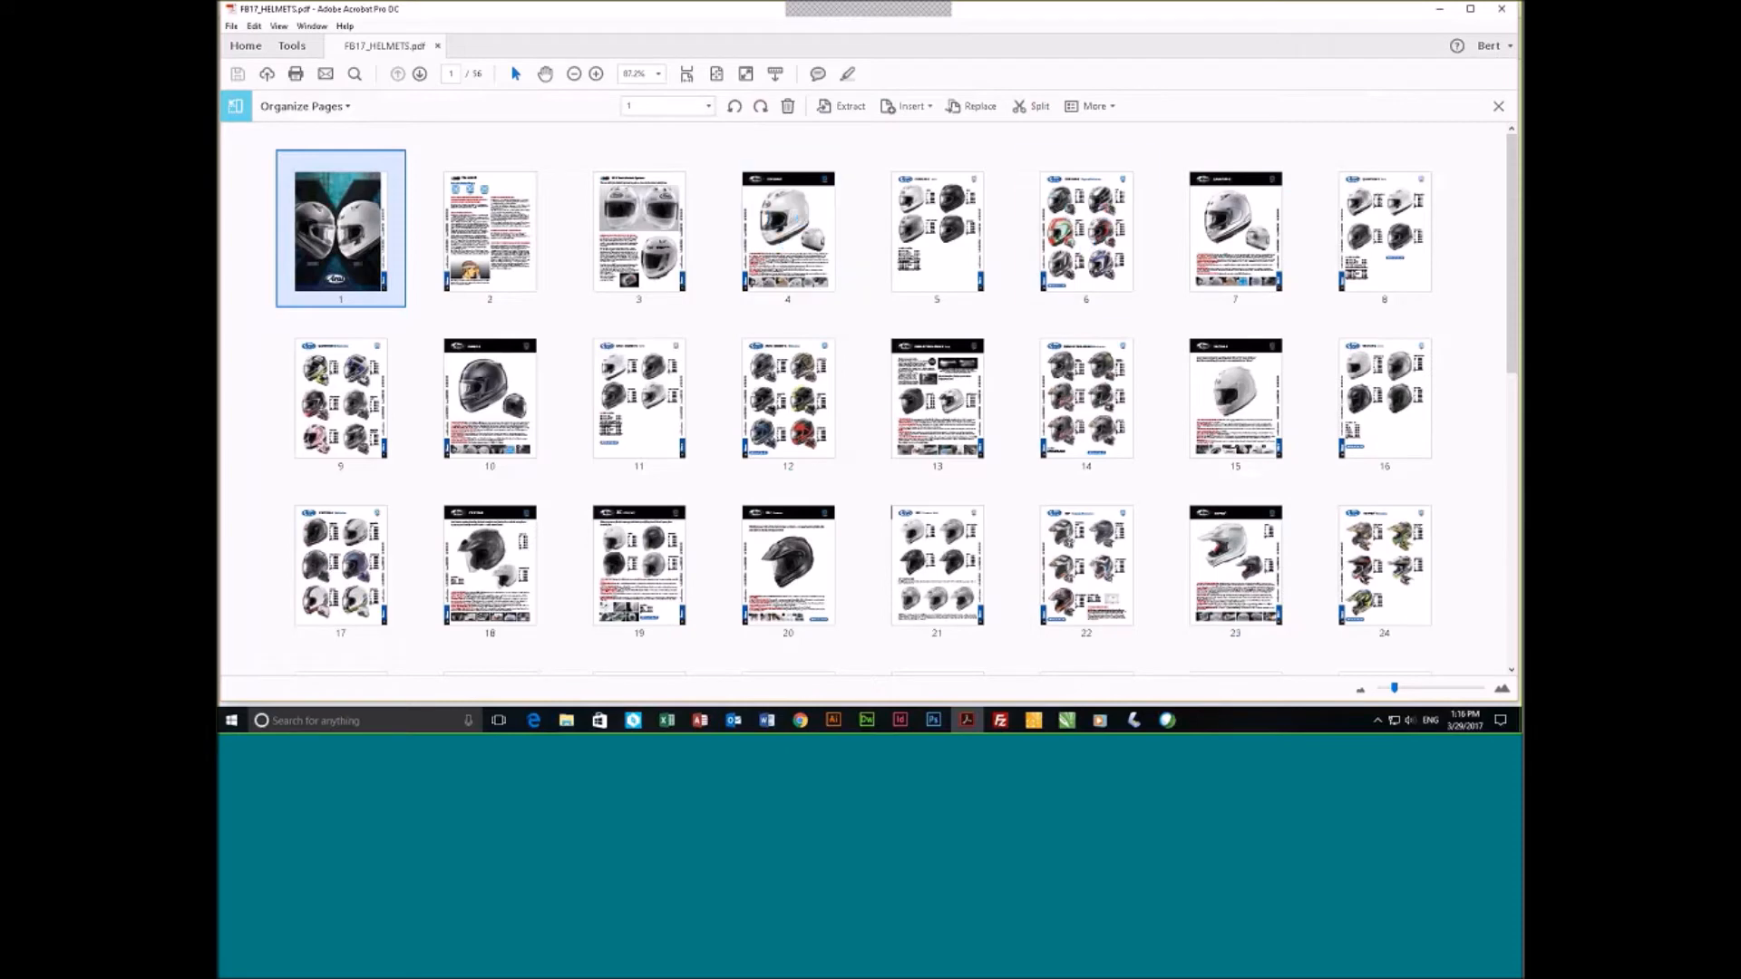
pyautogui.click(1034, 106)
pyautogui.click(712, 139)
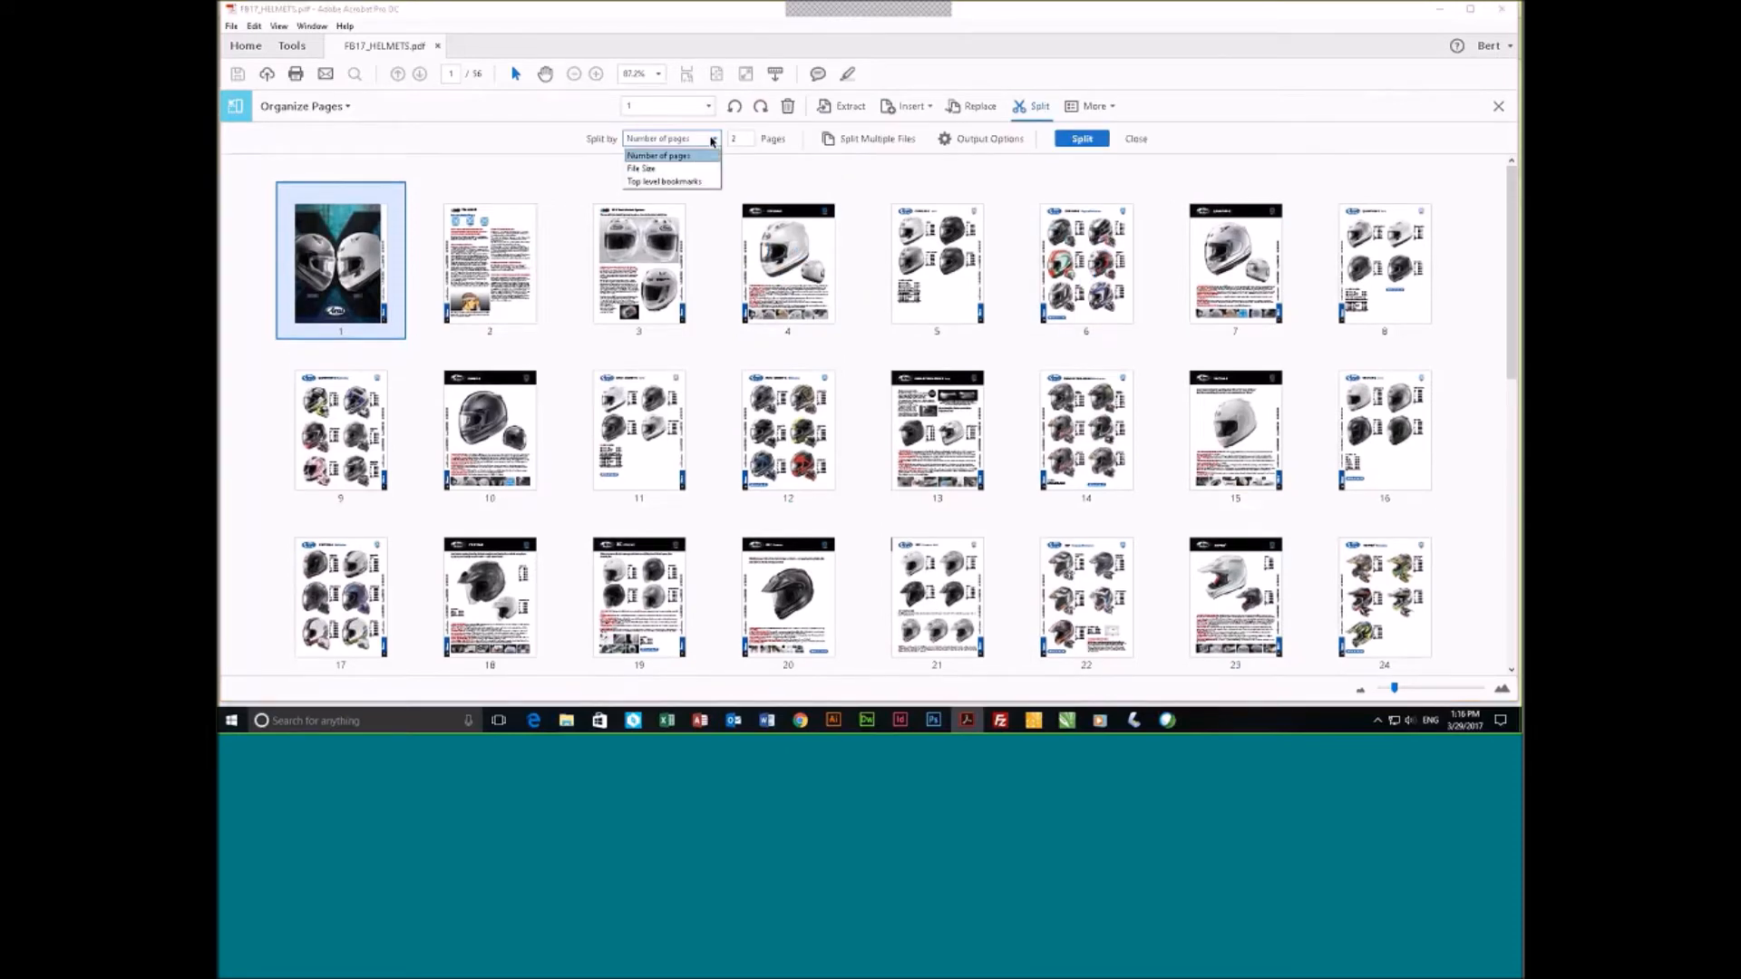
pyautogui.click(659, 169)
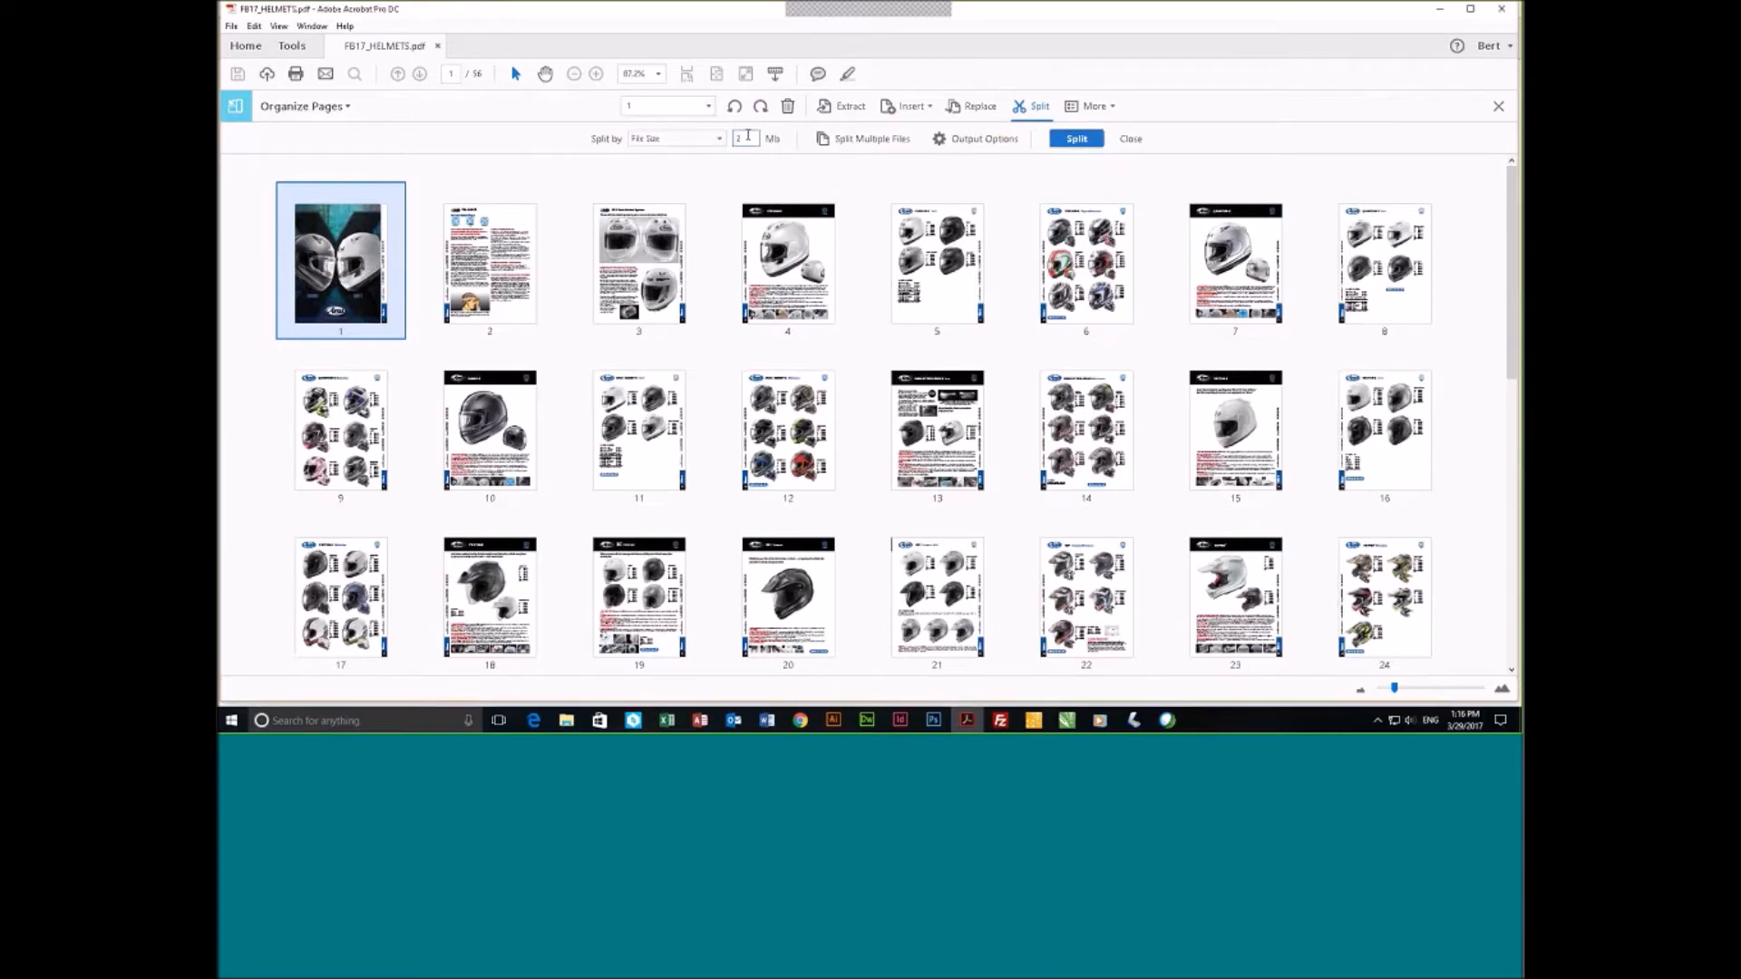
pyautogui.moveTo(748, 136); pyautogui.dragTo(667, 192)
pyautogui.write('4')
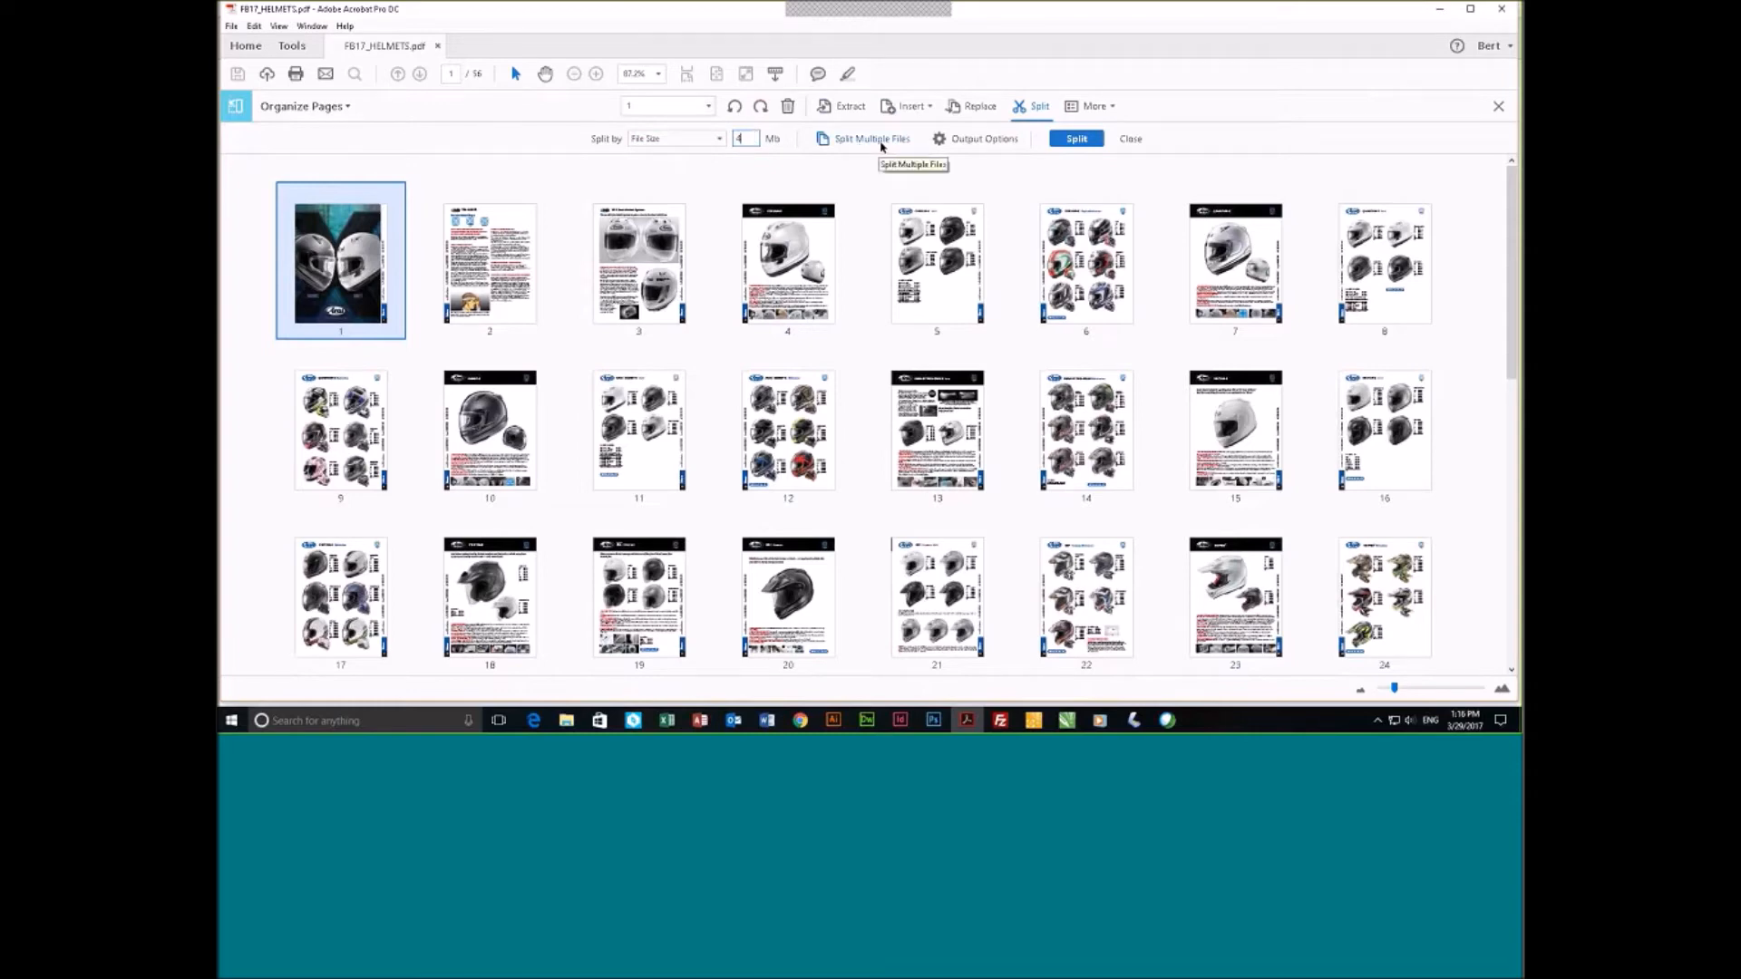
pyautogui.click(1086, 143)
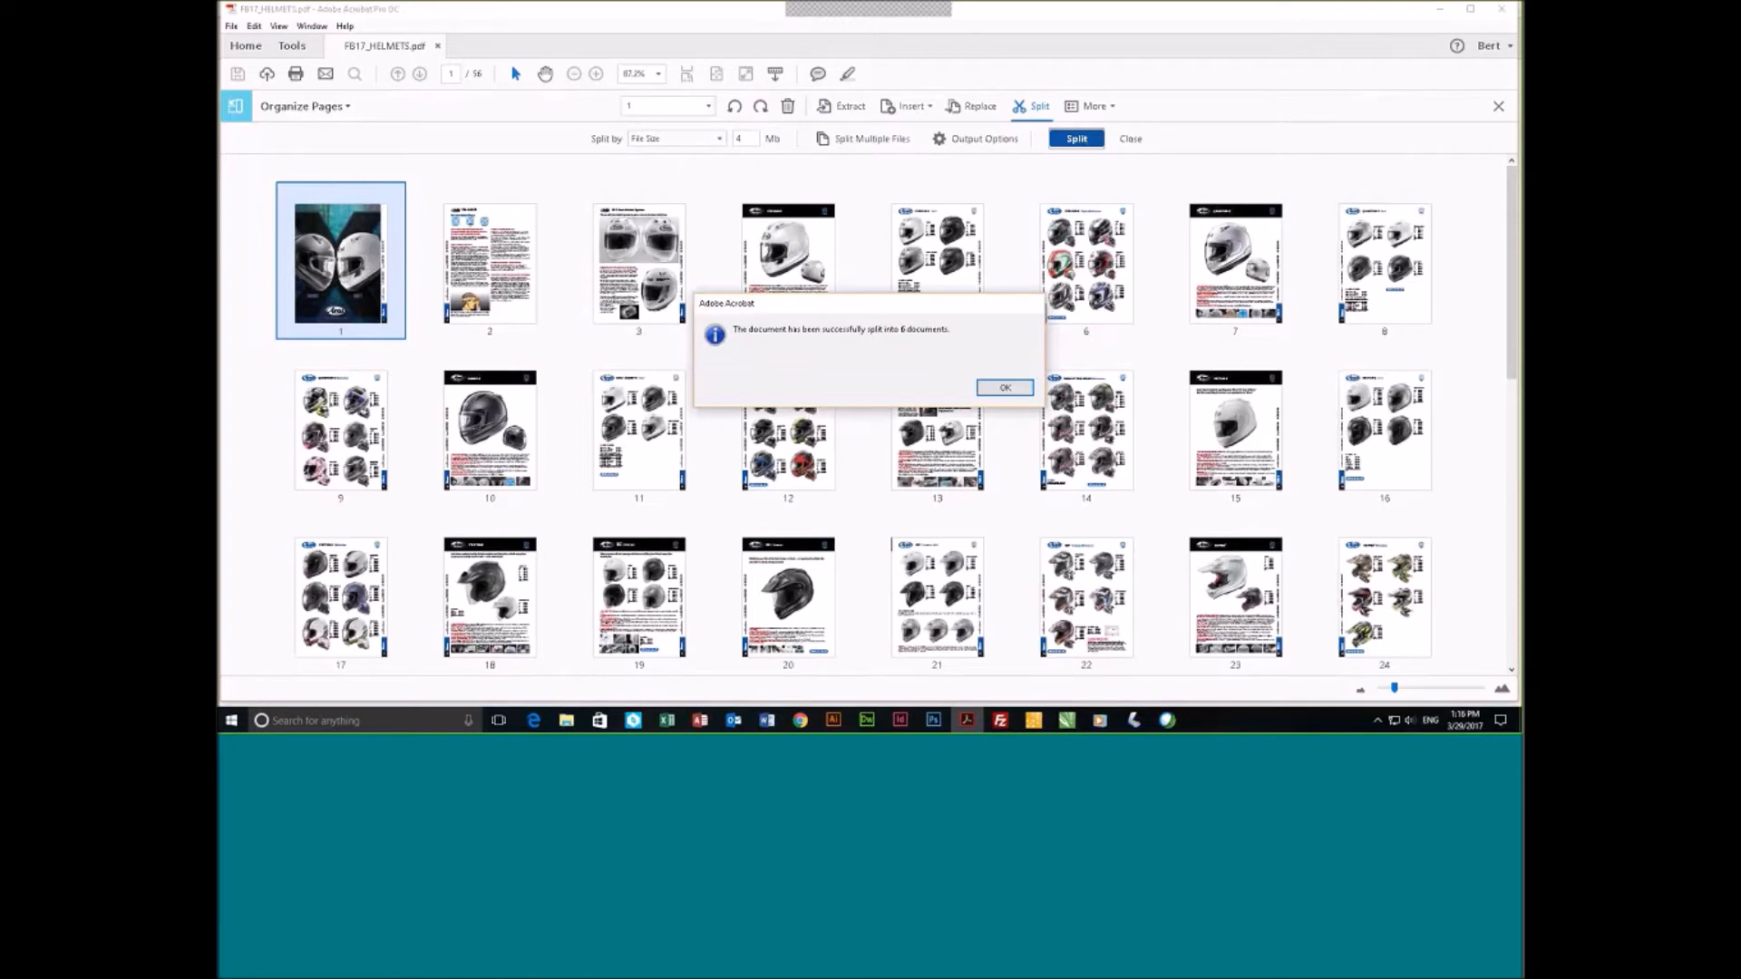
pyautogui.click(1004, 388)
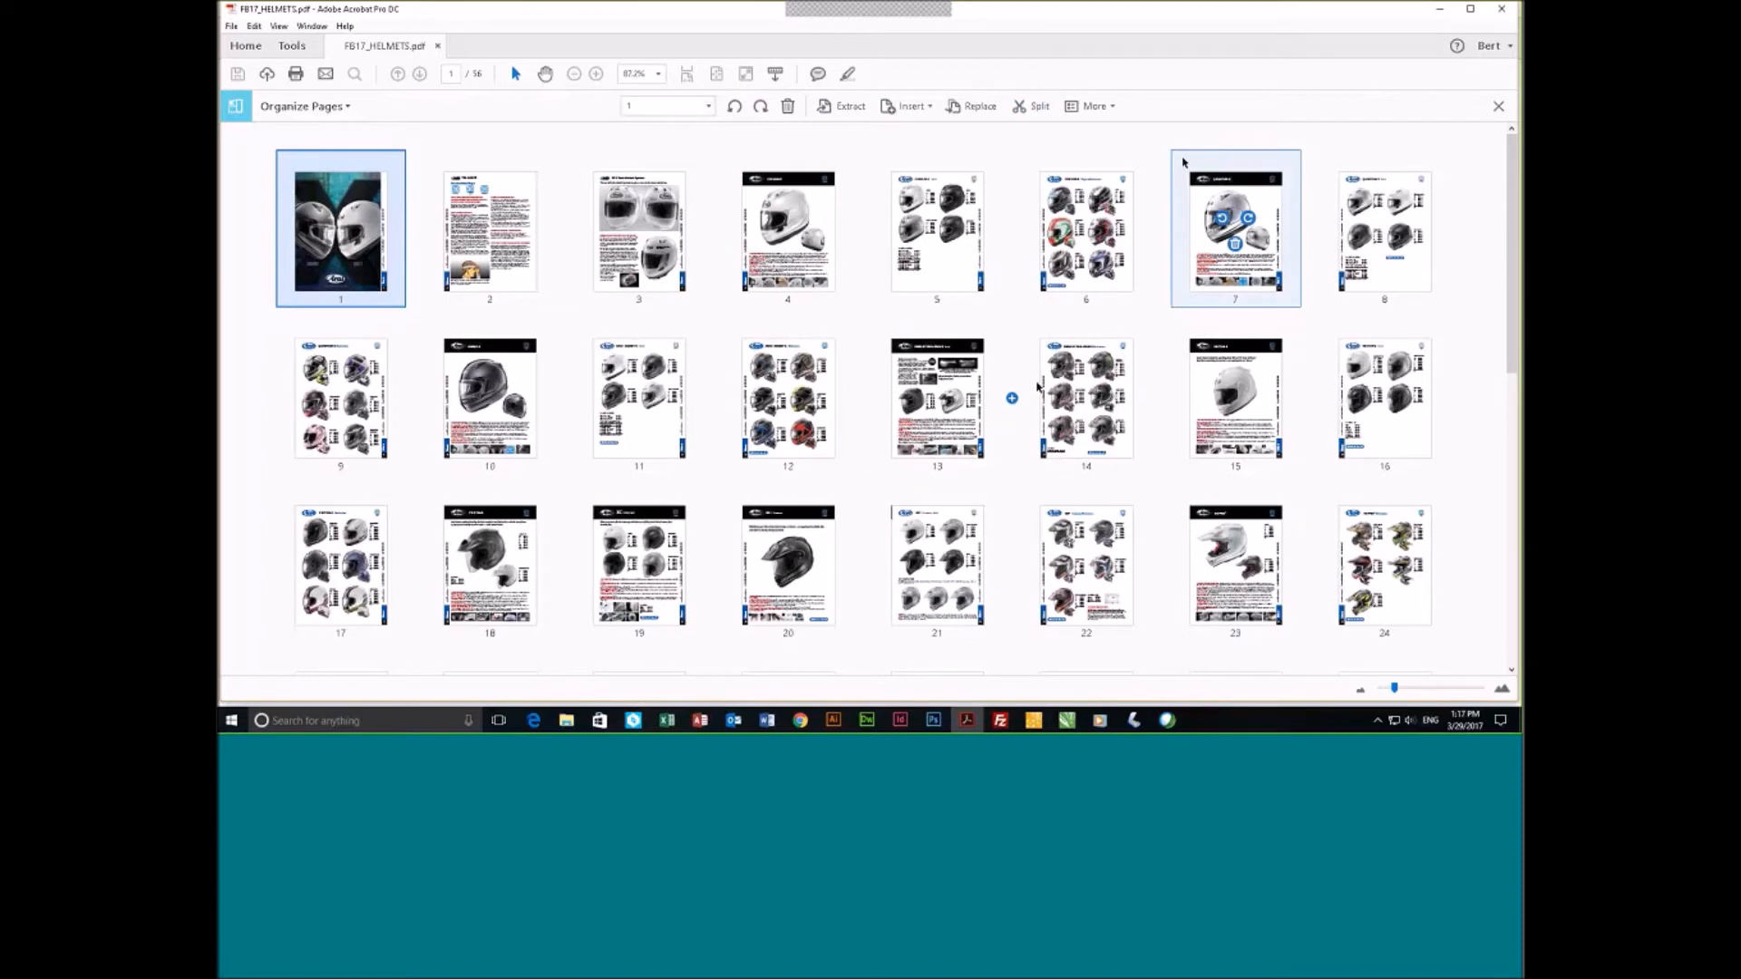
pyautogui.click(1498, 107)
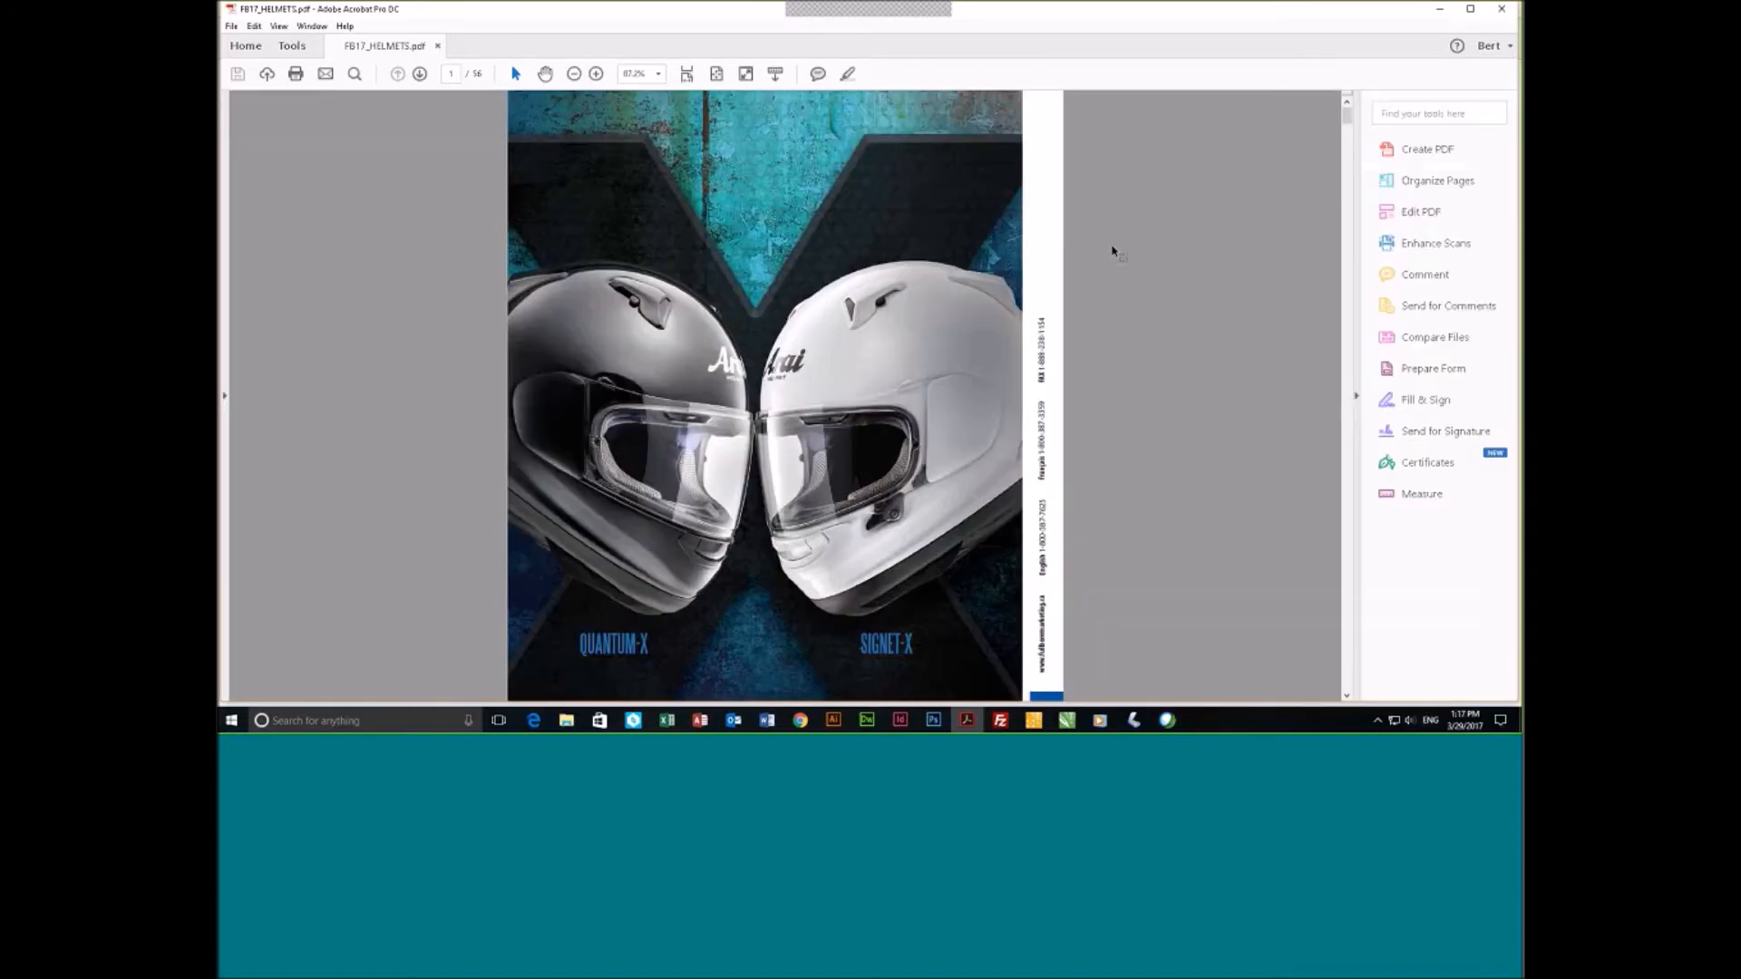
# Close FB17_HELMETS.pdf and open FB17_HELMETS_Part1.pdf from the Acrobat DC SAMPLE files folder.
pyautogui.click(439, 46)
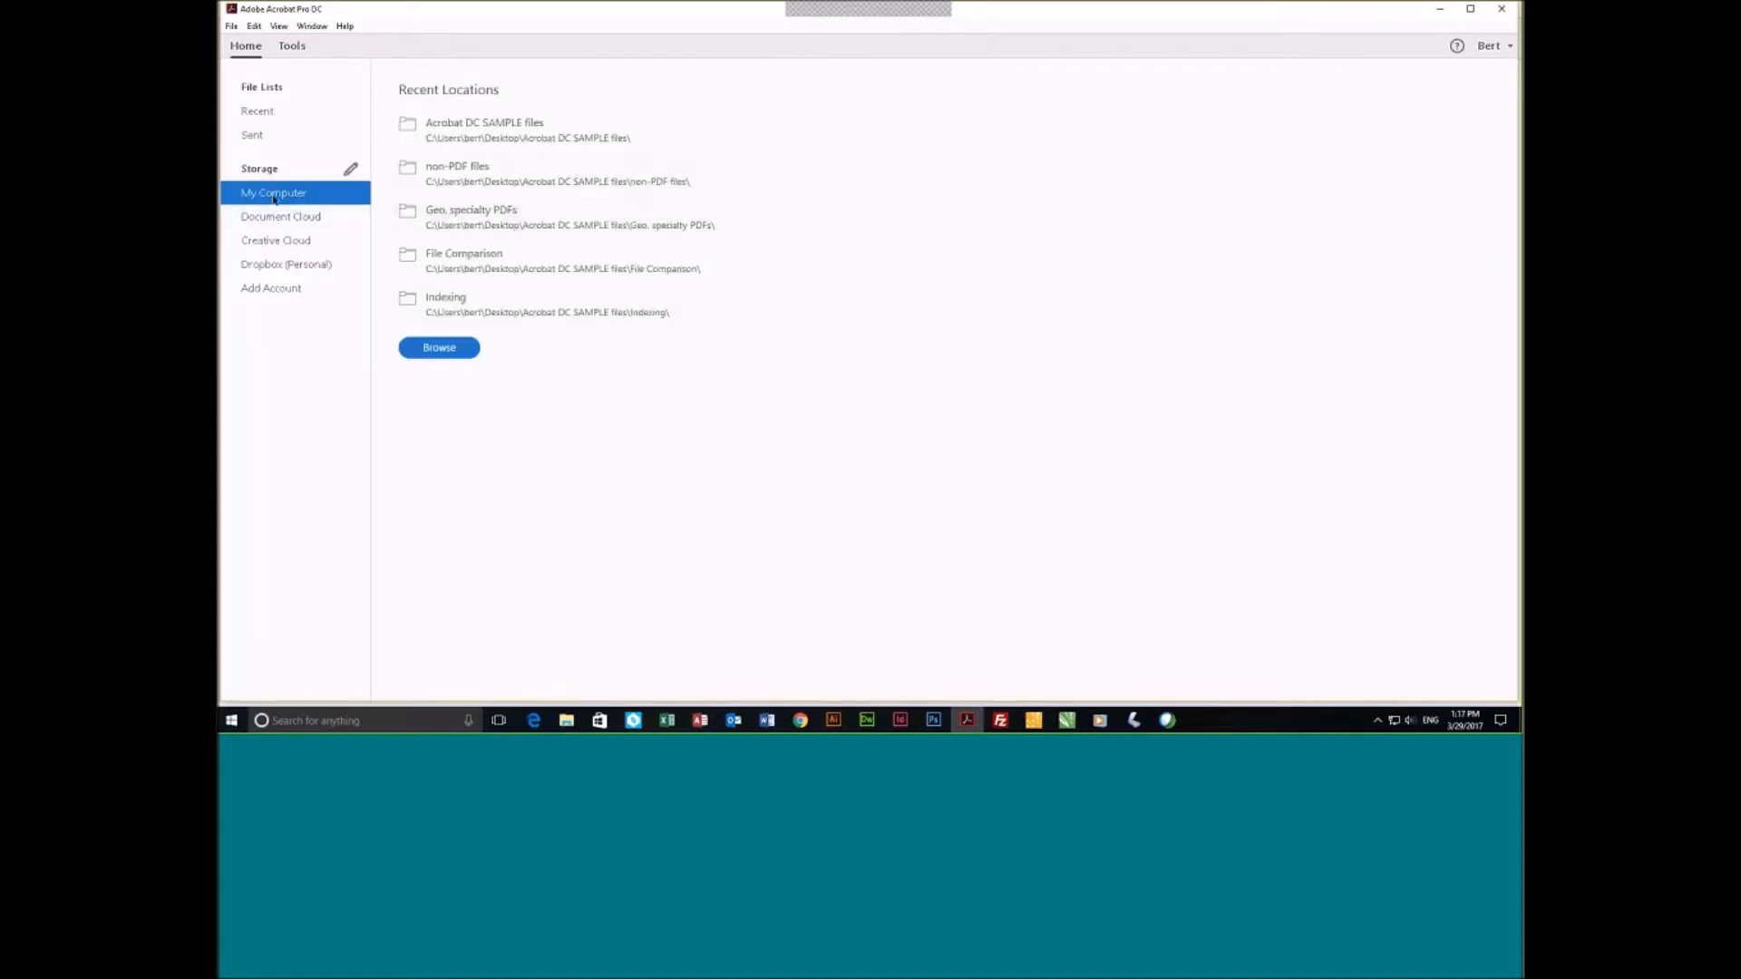
pyautogui.click(494, 136)
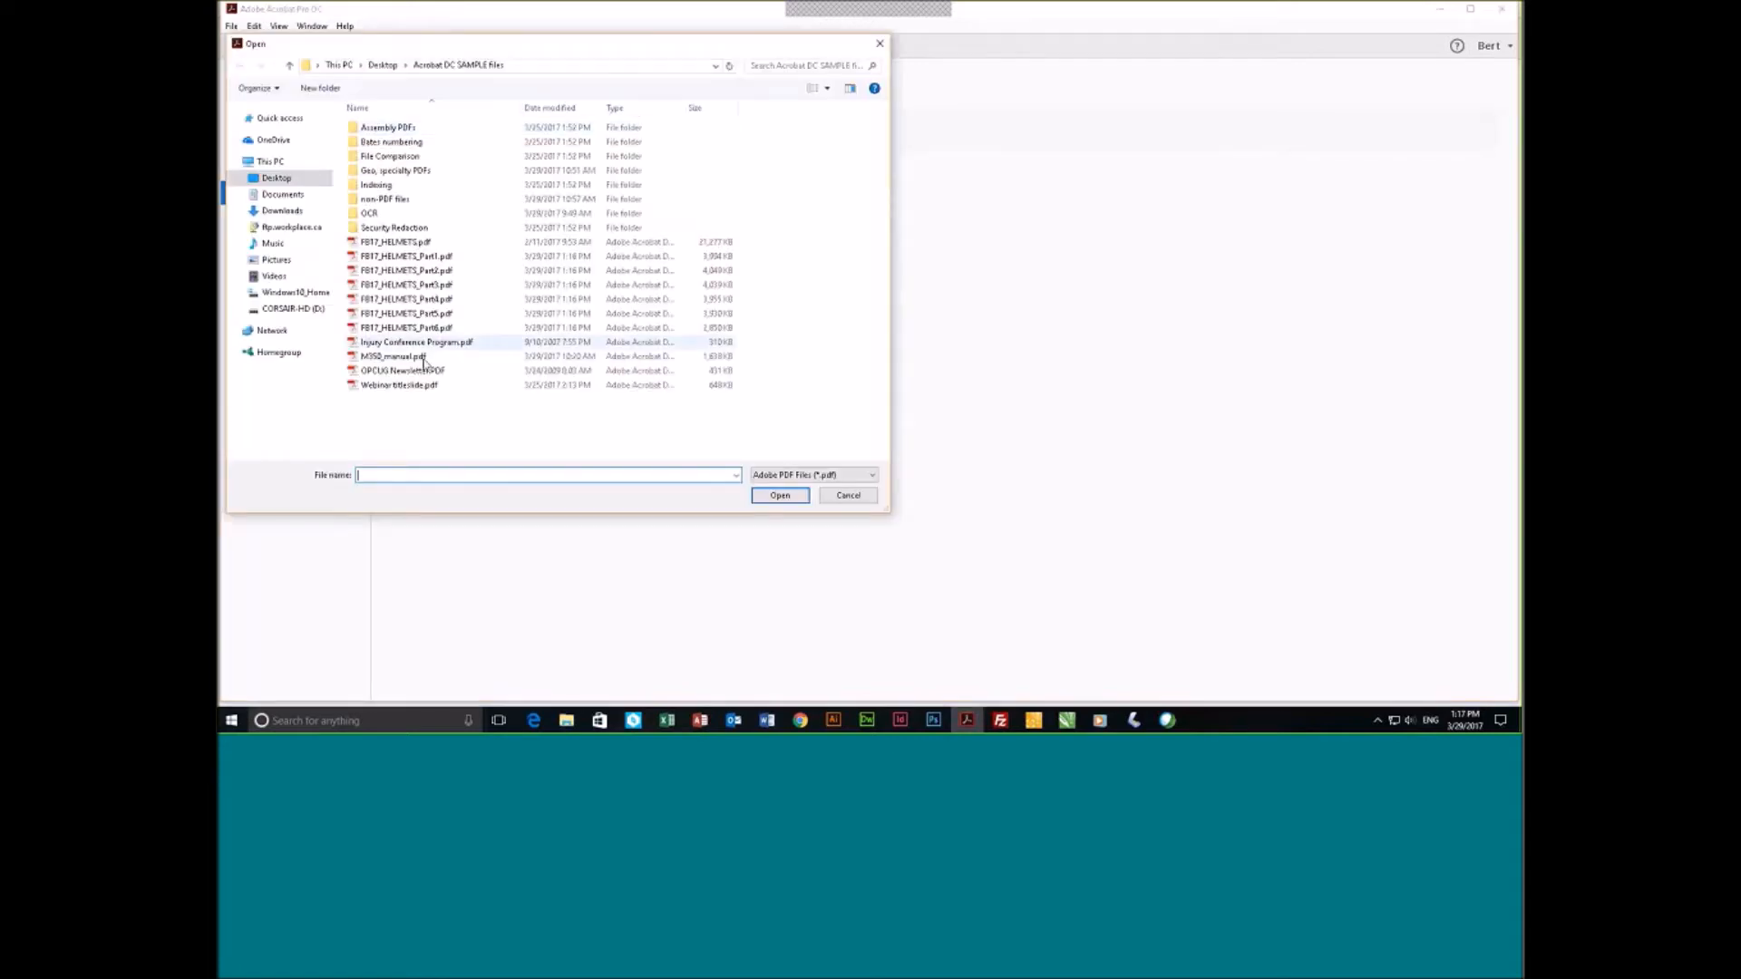
pyautogui.doubleClick(447, 261)
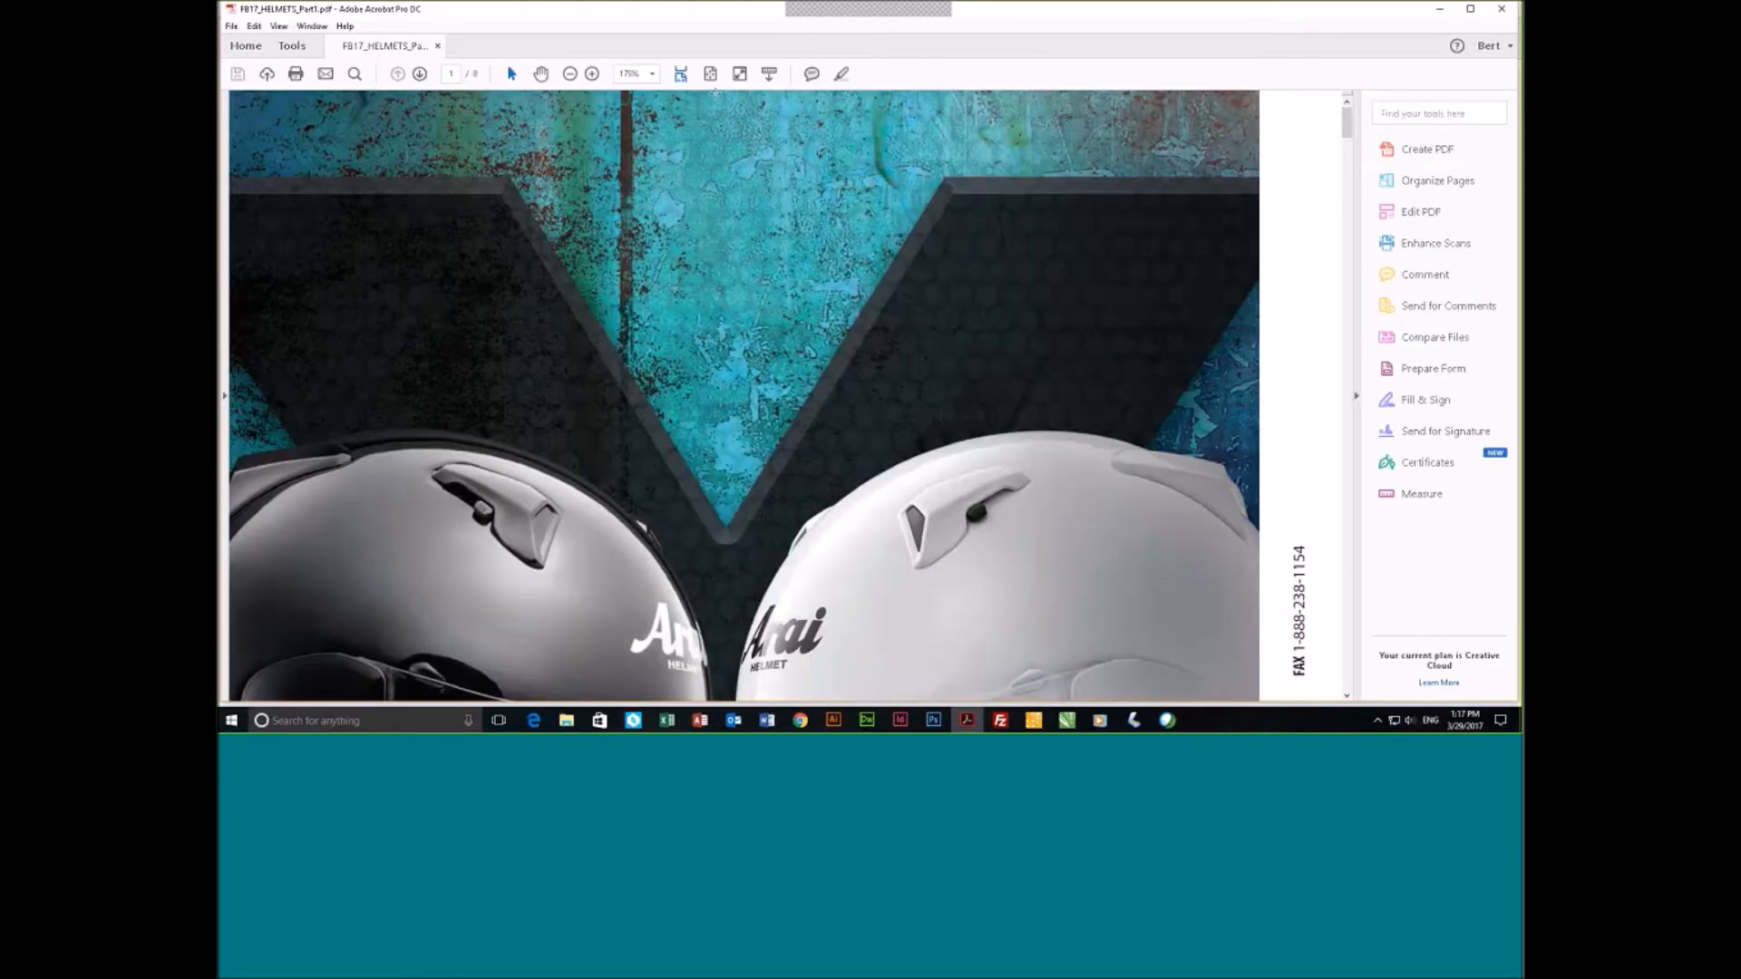
# Fit one full page of the FB17_HELMETS_Part1 document in the view and browse its first pages.
pyautogui.click(710, 73)
pyautogui.scroll(-2, 948, 347)
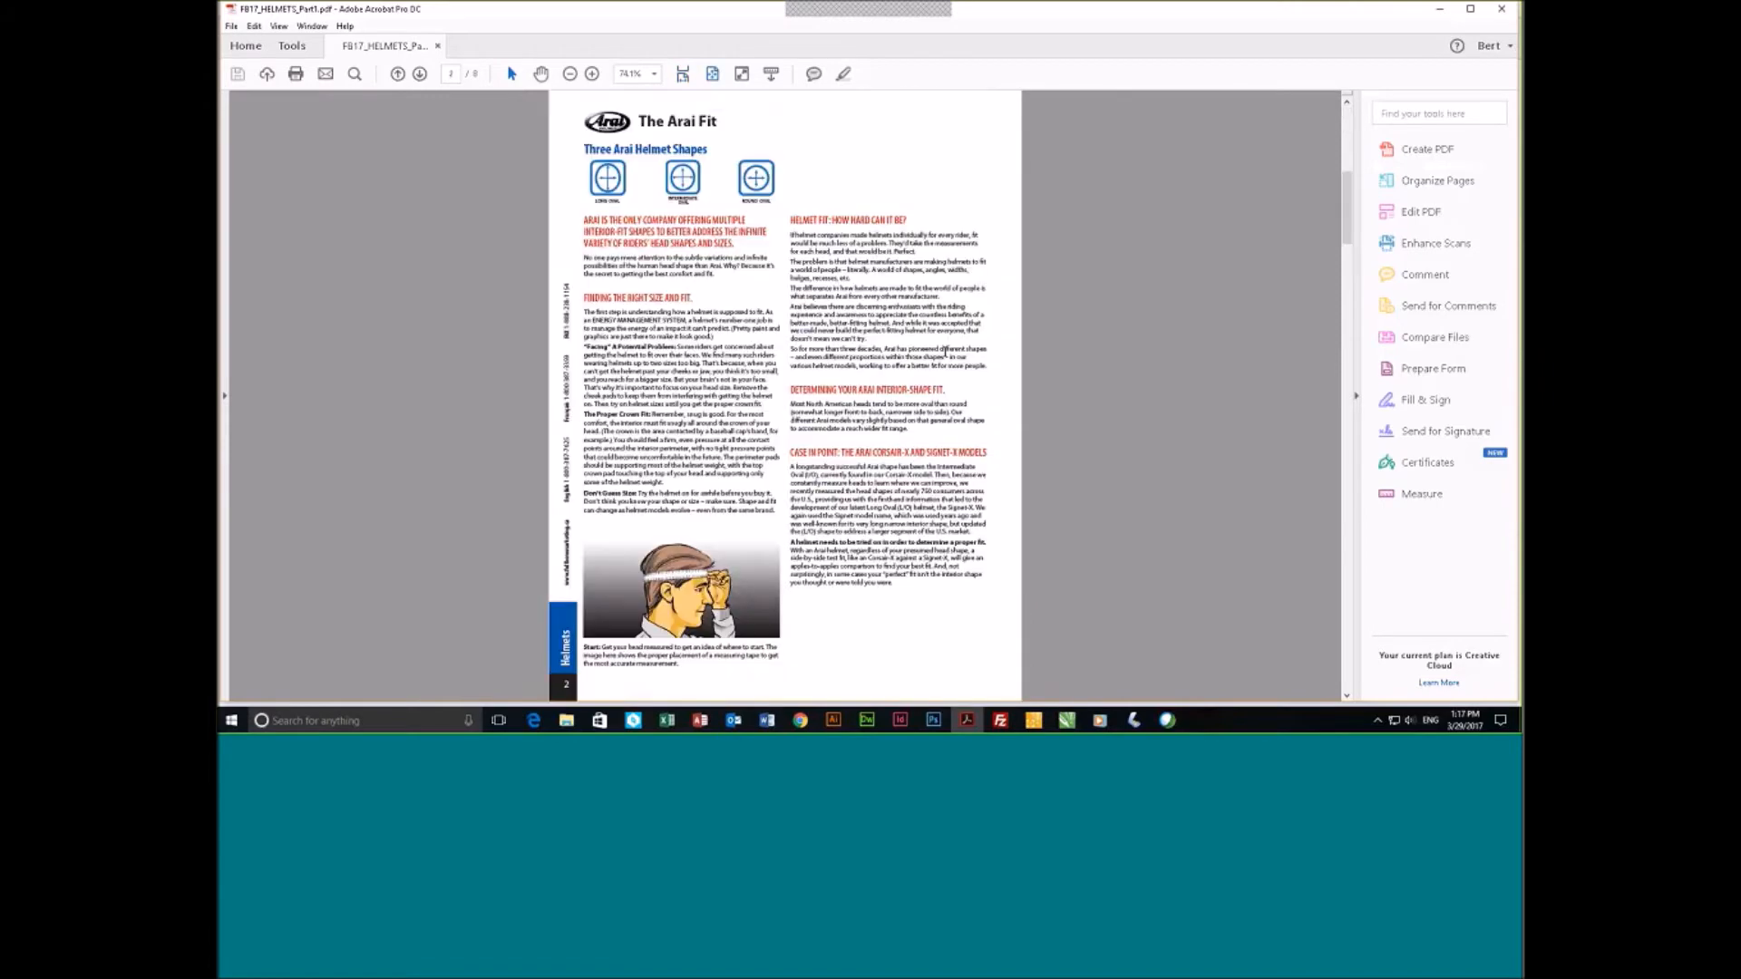
pyautogui.scroll(-2, 945, 352)
pyautogui.scroll(3, 835, 355)
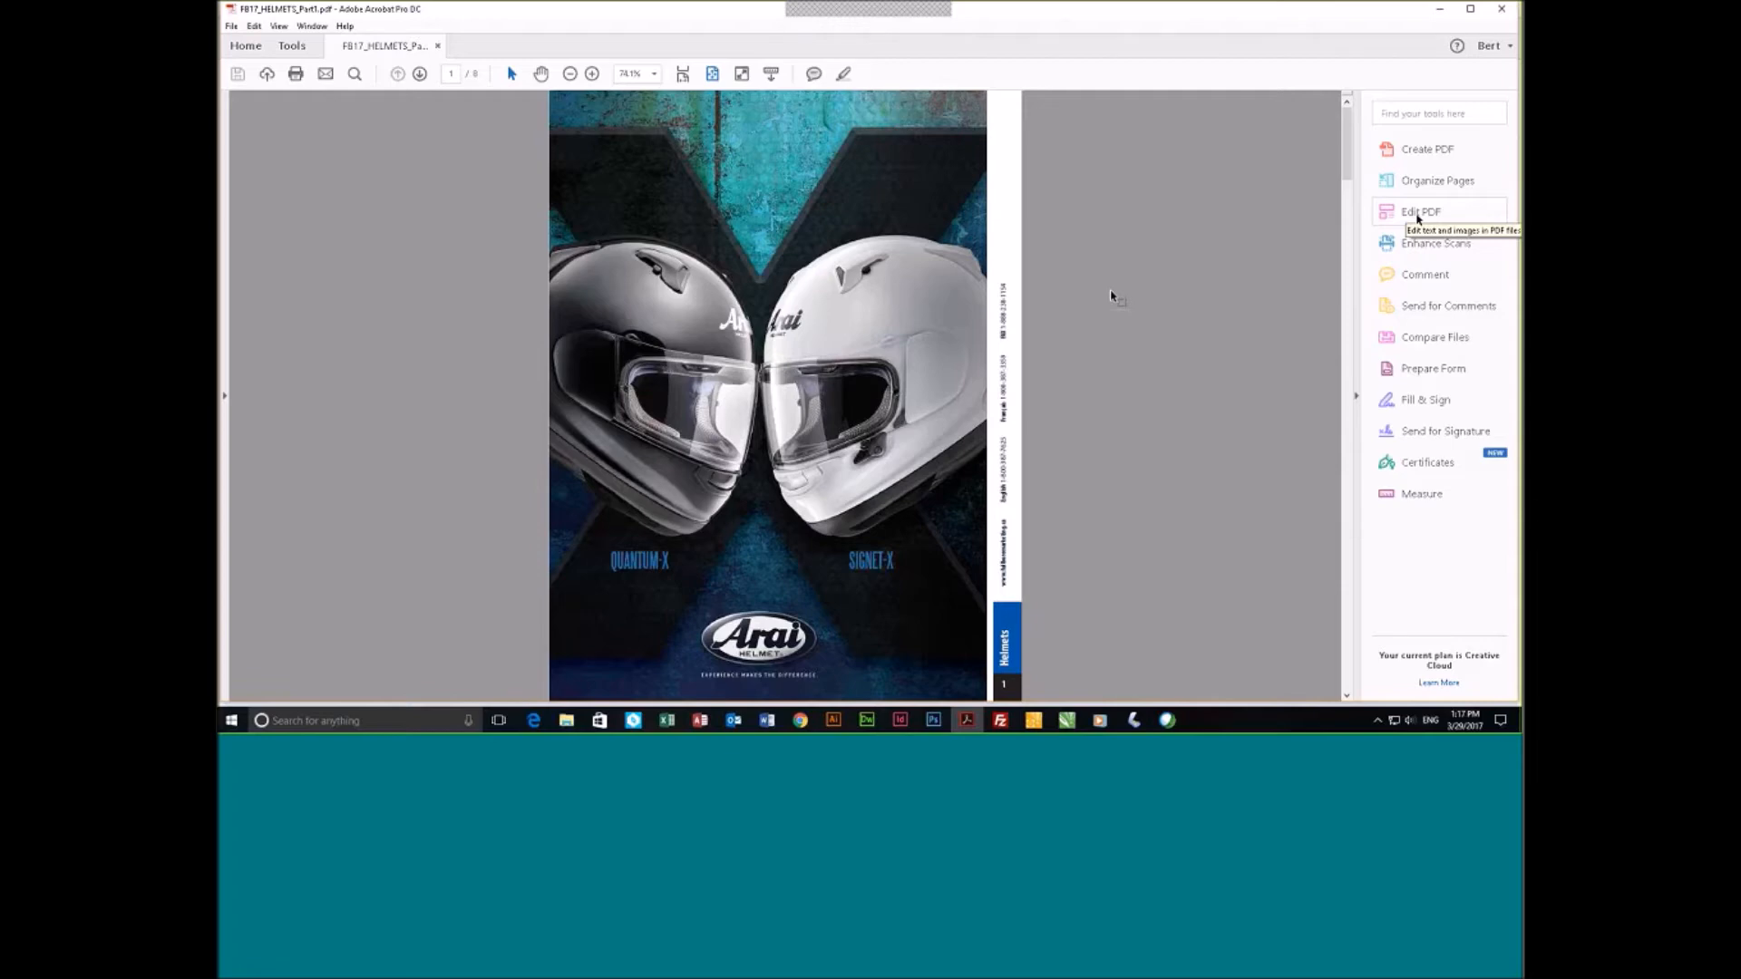
pyautogui.scroll(-1, 1113, 297)
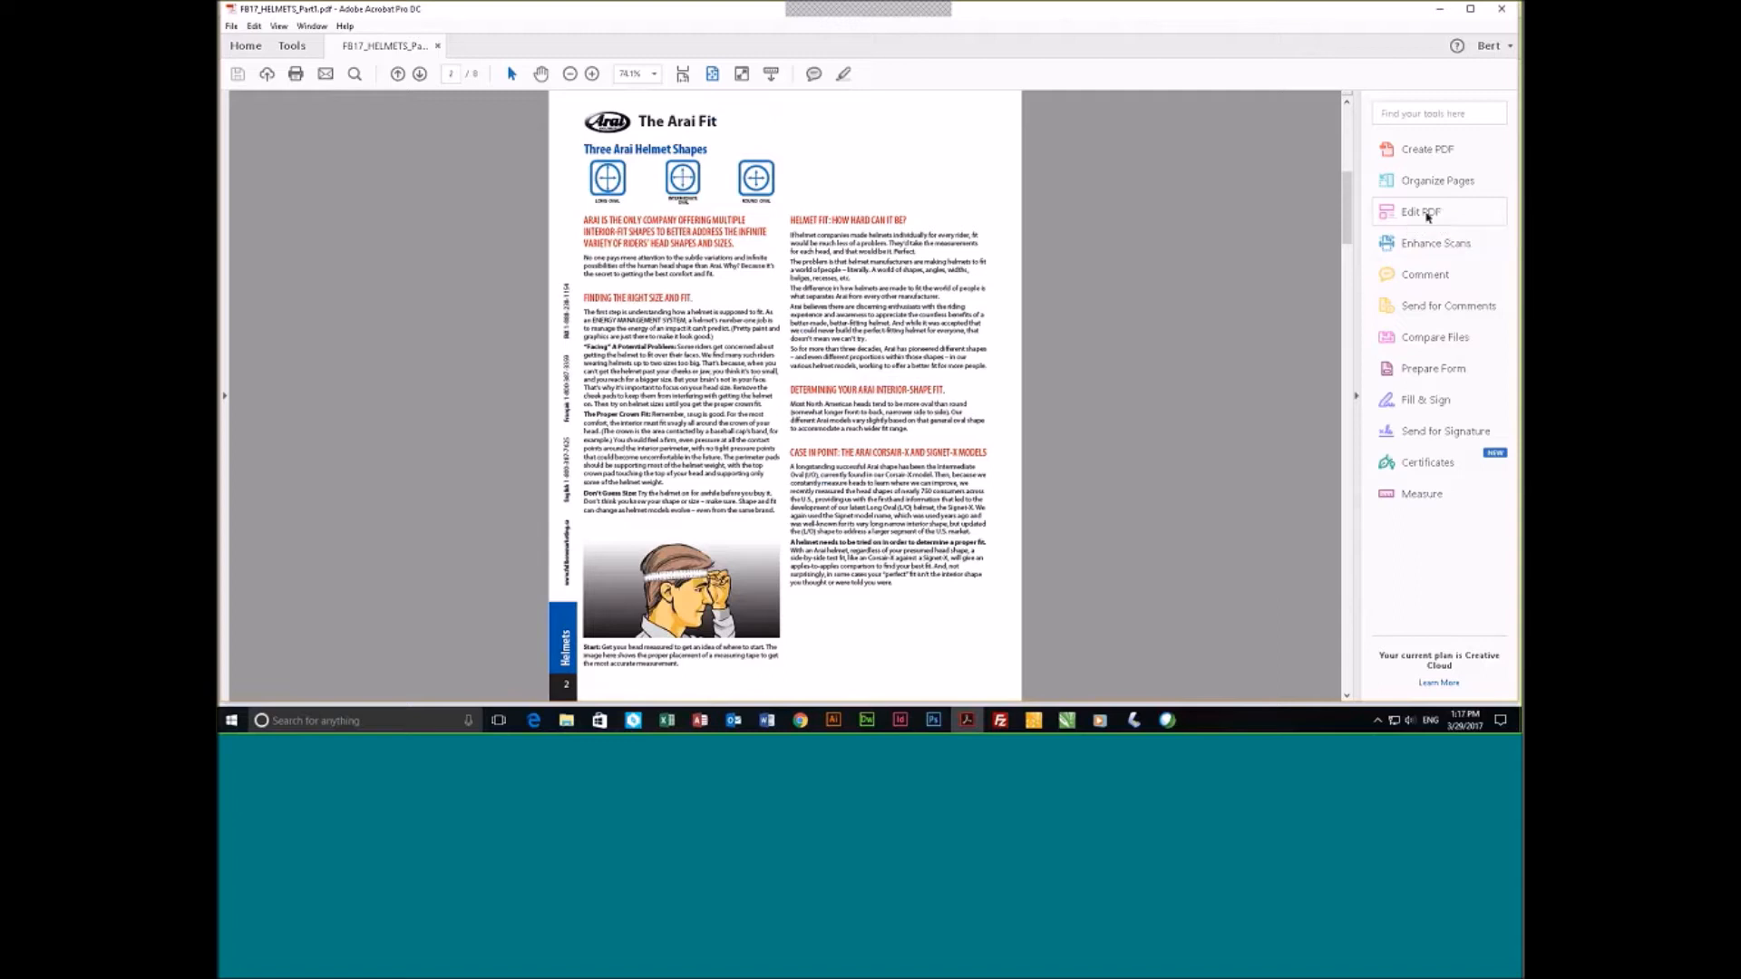
# Start editing the PDF and move "The Arai Fit" heading horizontally away from the Arai logo on page 2.
pyautogui.click(1426, 216)
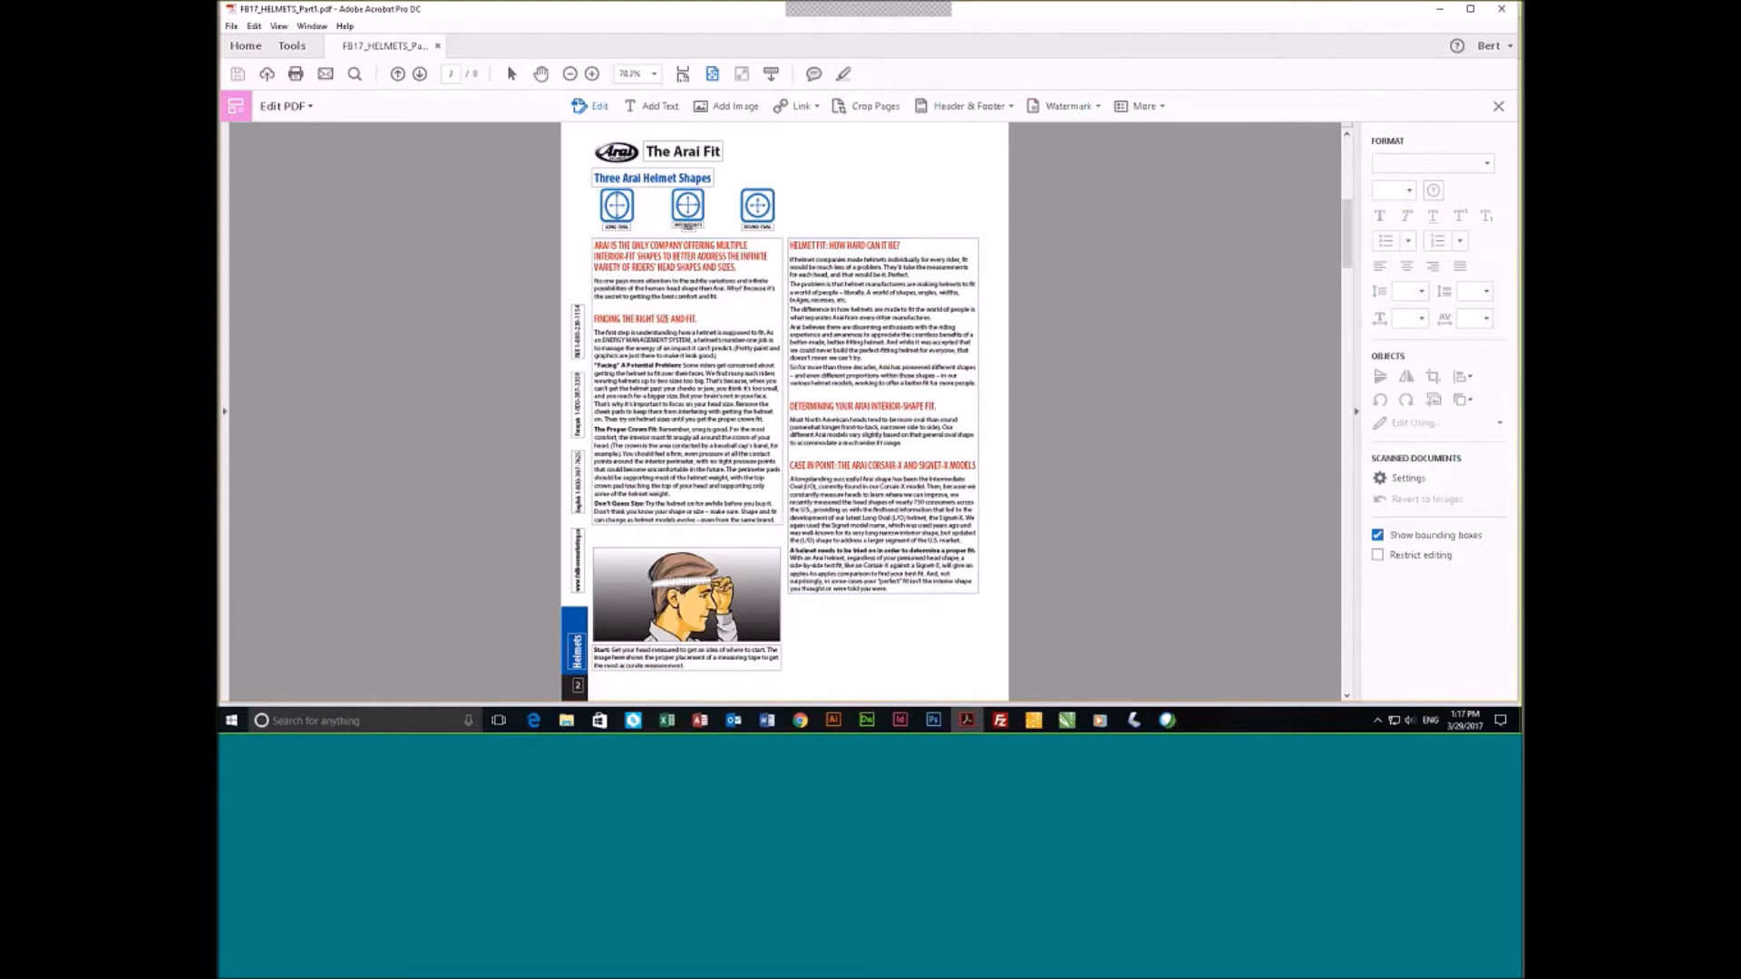
pyautogui.click(676, 138)
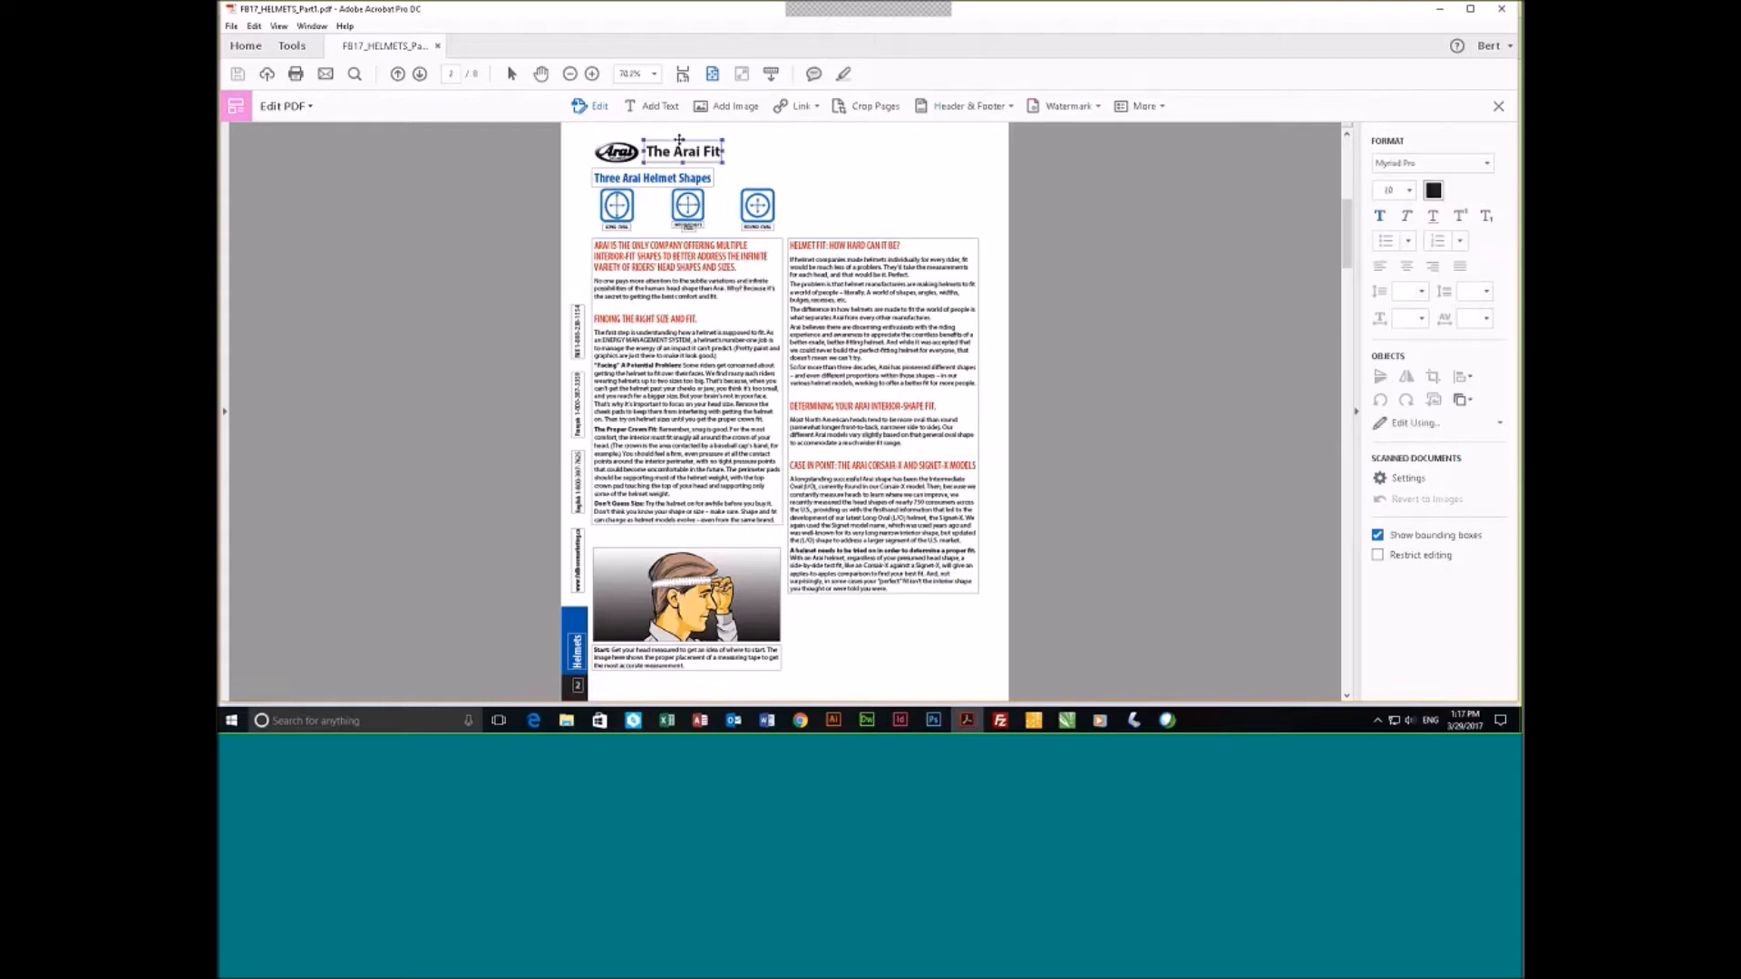
pyautogui.moveTo(678, 140); pyautogui.dragTo(746, 145)
pyautogui.click(624, 157)
pyautogui.click(625, 160)
pyautogui.click(563, 138)
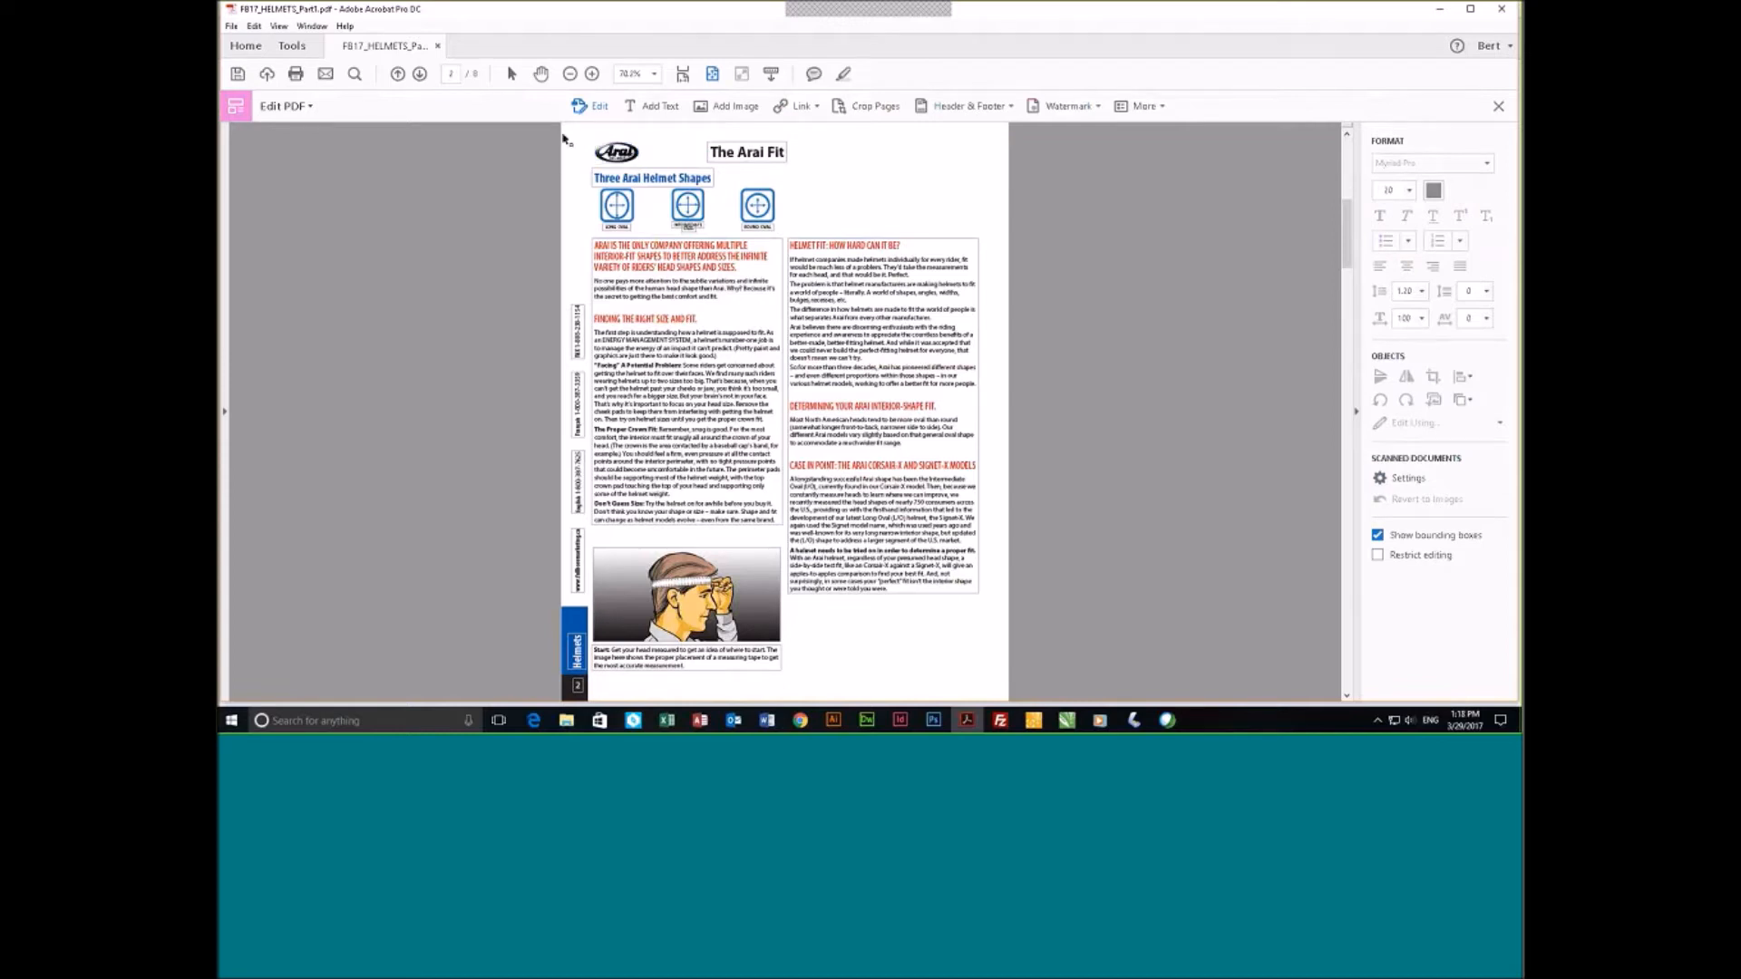
pyautogui.click(641, 164)
pyautogui.click(659, 167)
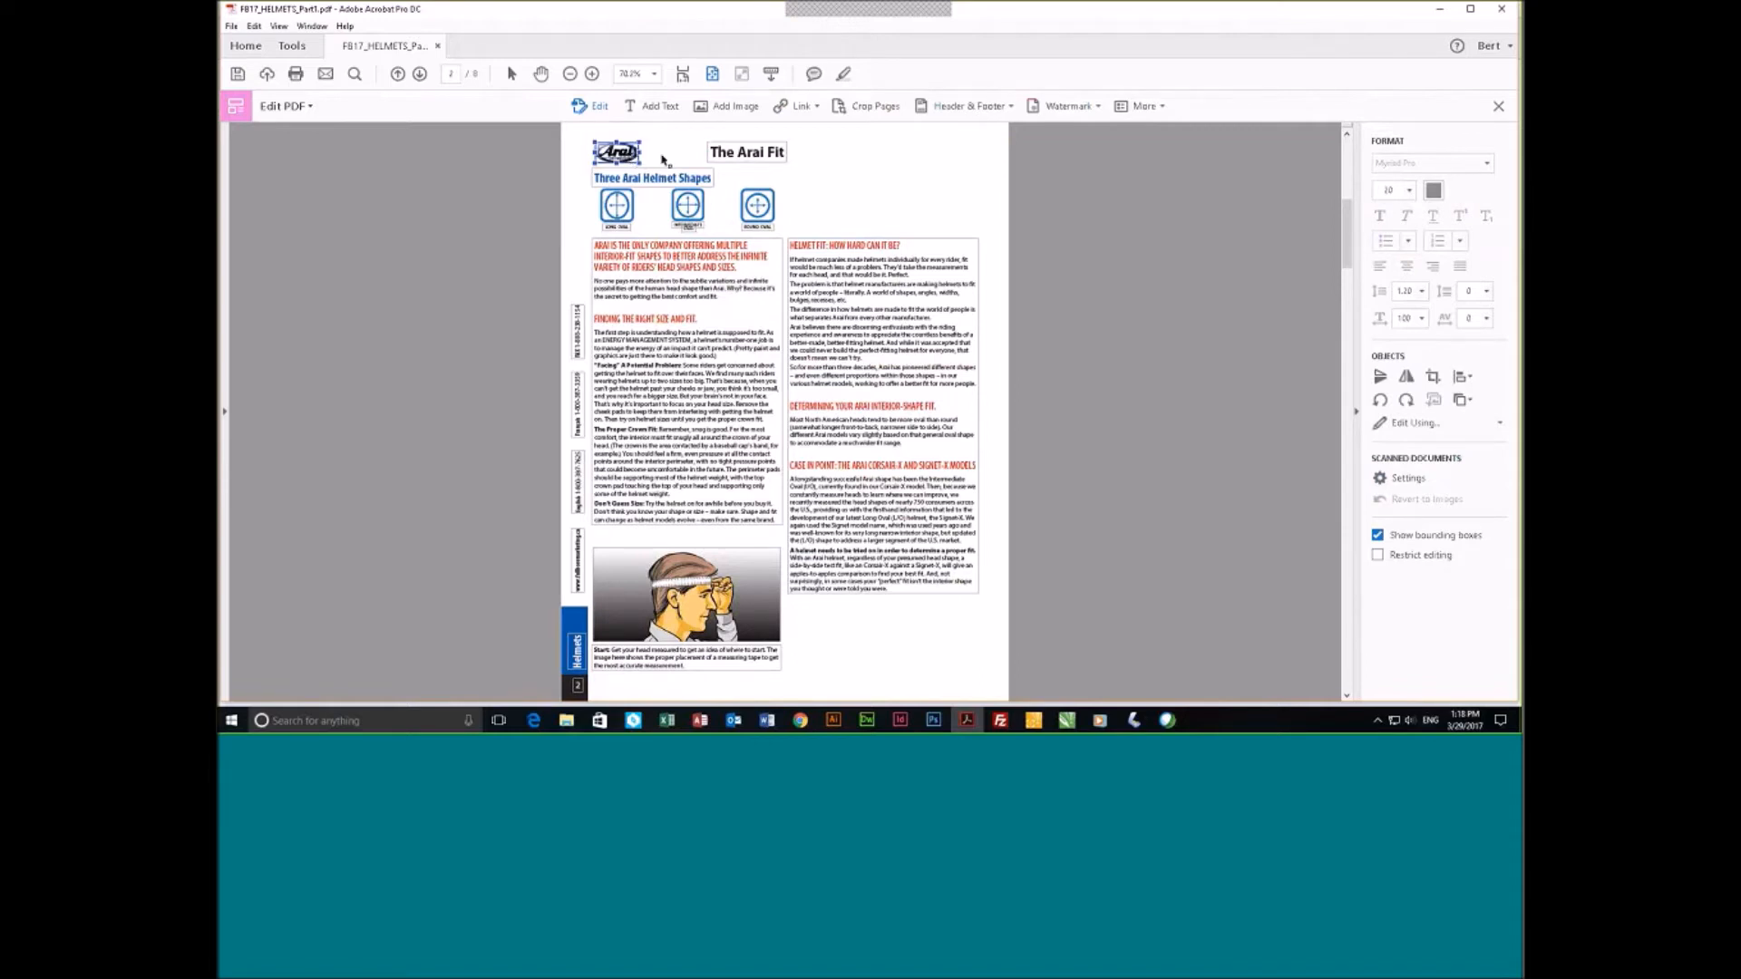
pyautogui.click(663, 160)
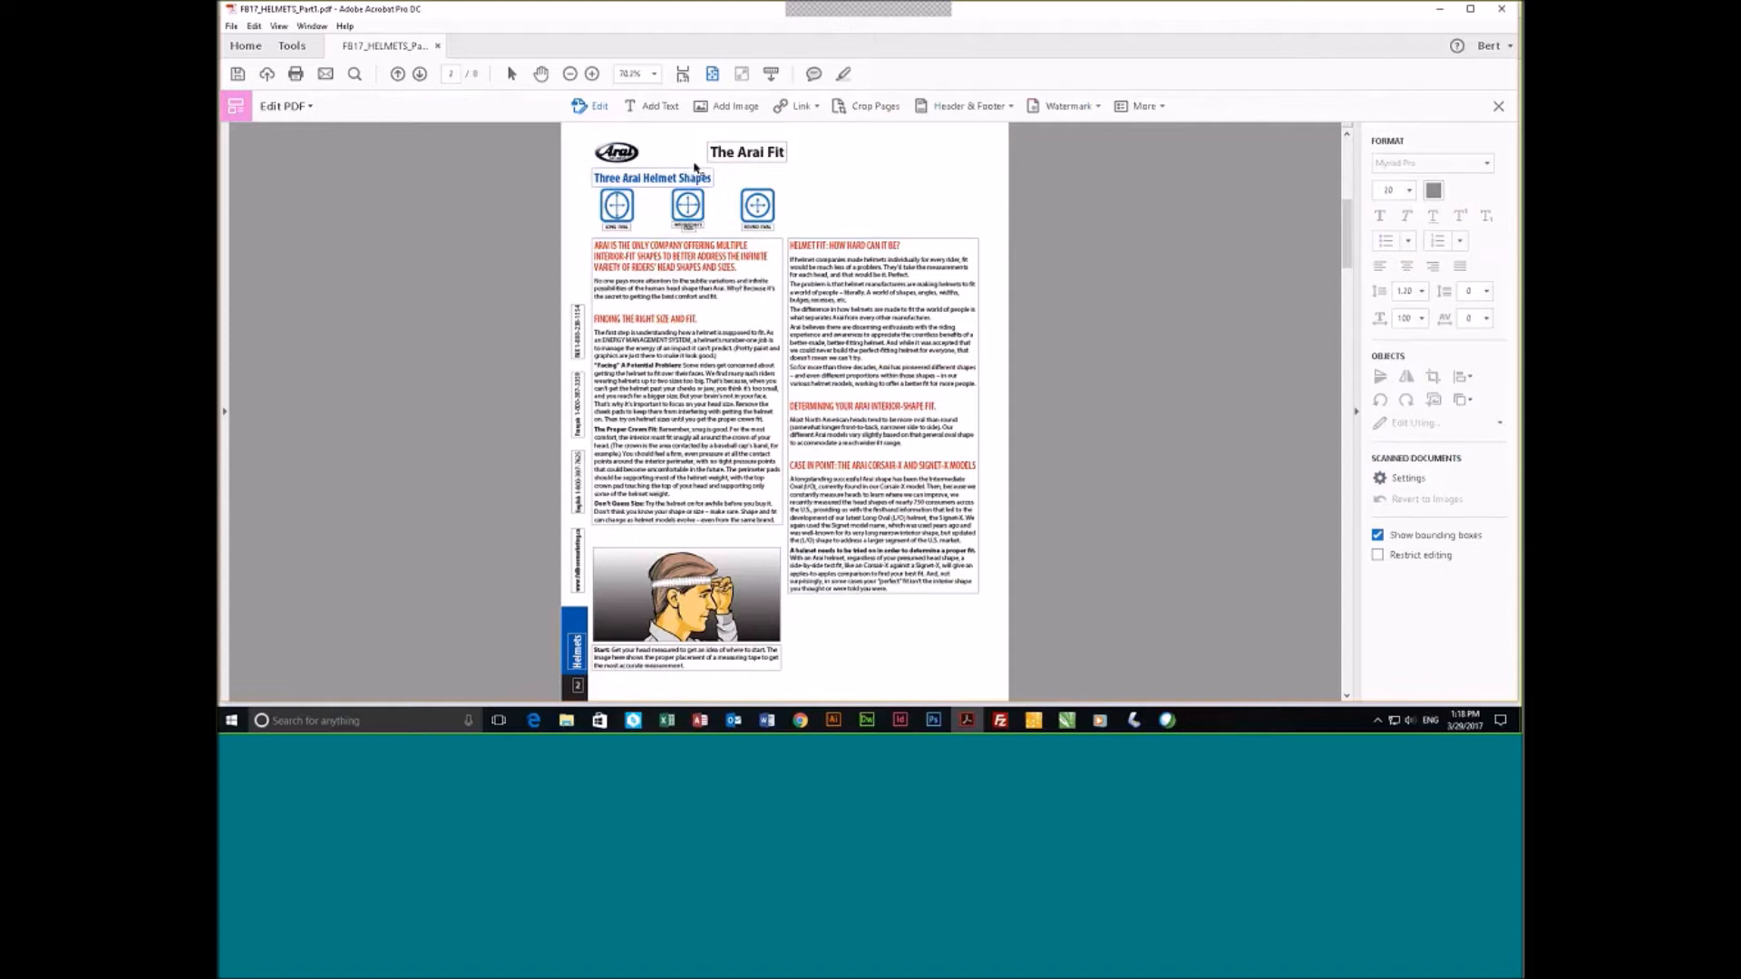
# Move the "Three Arai Helmet Shapes" subheading directly beneath "The Arai Fit", left-aligned with it, and fine-tune its vertical position.
pyautogui.click(695, 170)
pyautogui.moveTo(740, 167); pyautogui.dragTo(814, 165)
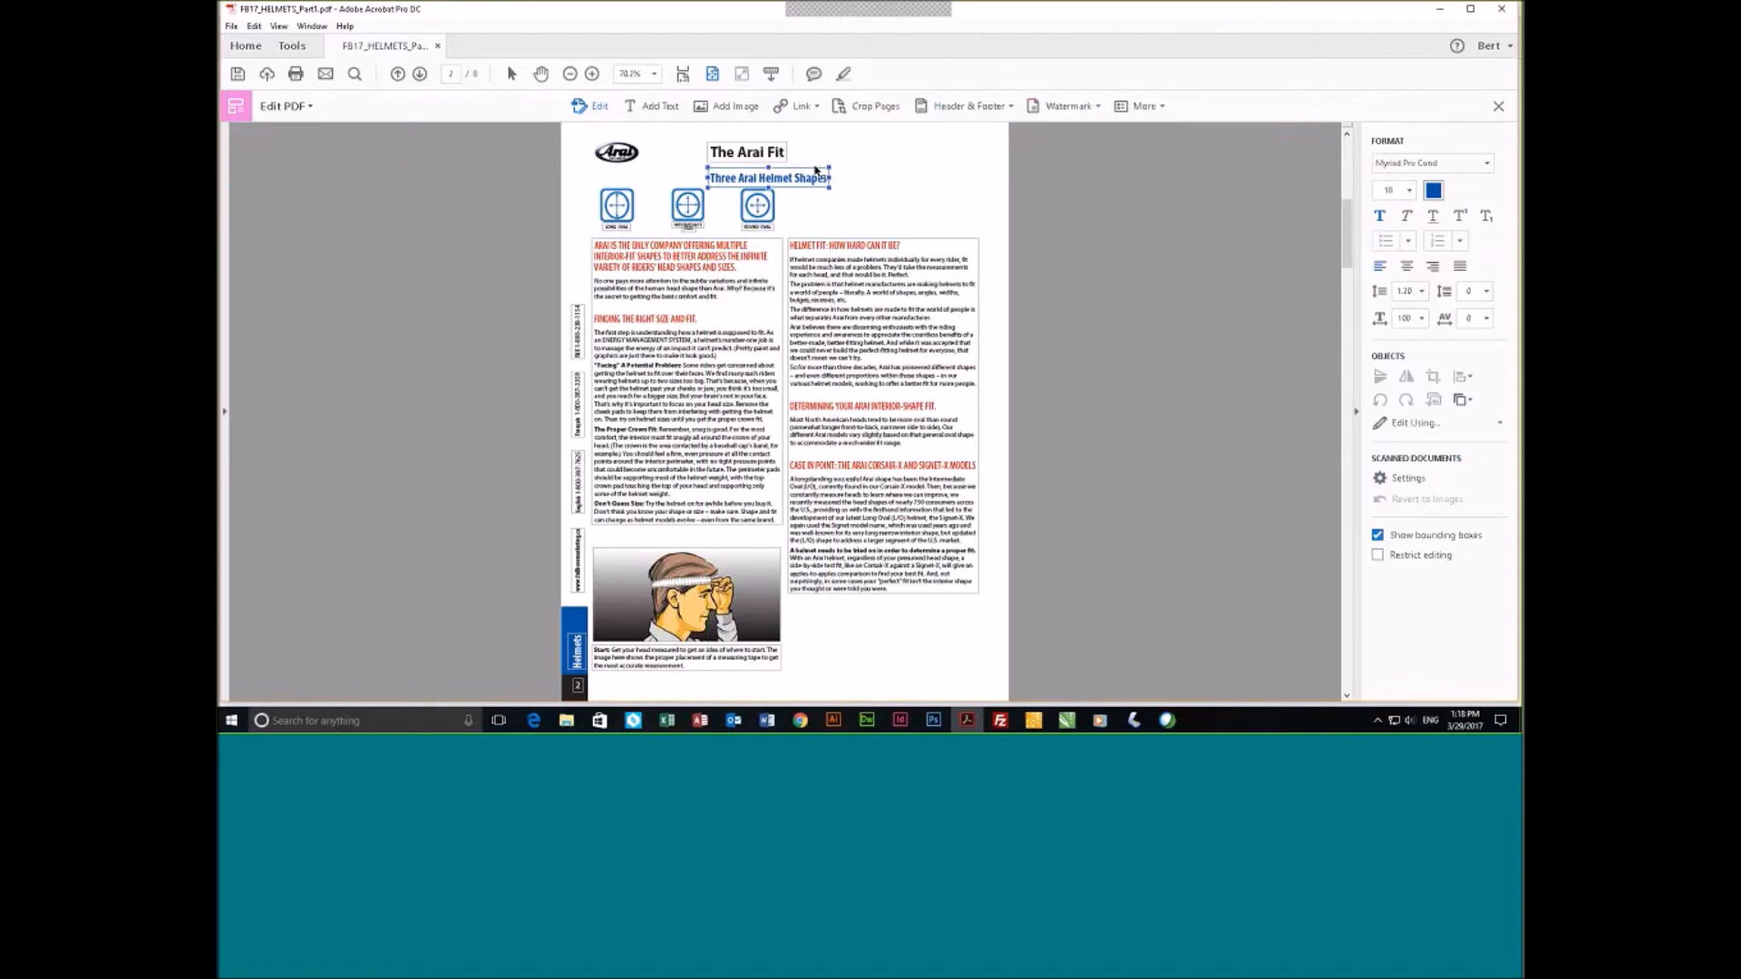
pyautogui.moveTo(814, 166); pyautogui.dragTo(814, 161)
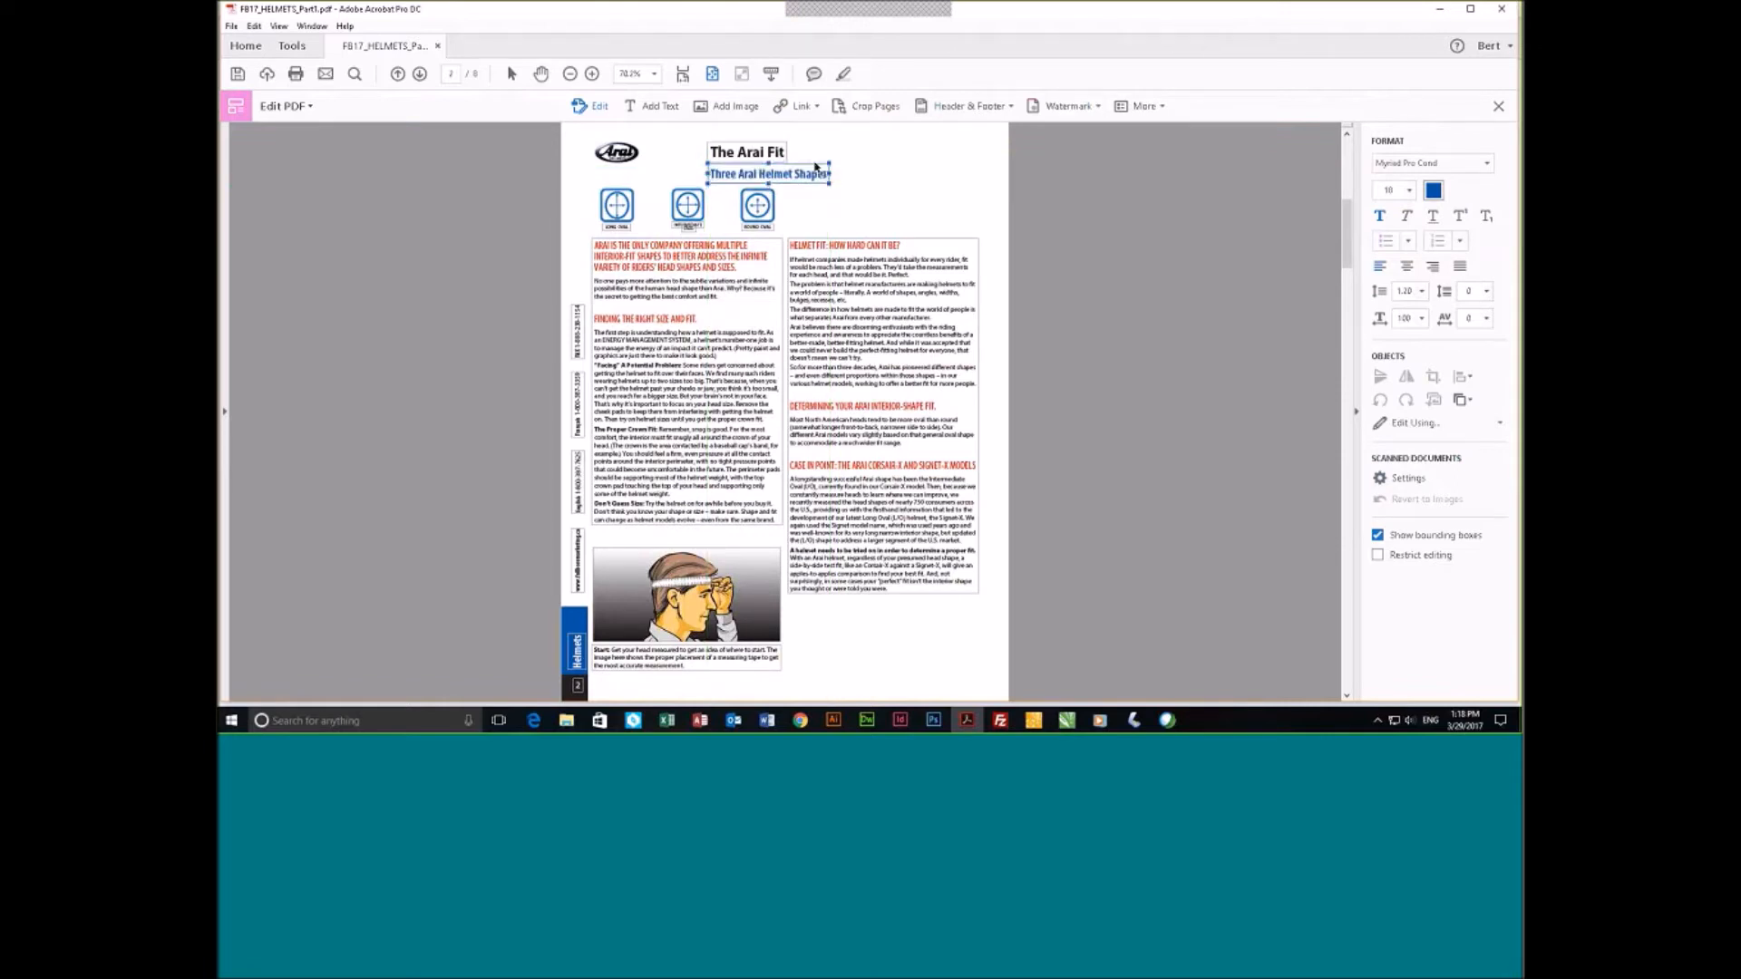
pyautogui.click(882, 186)
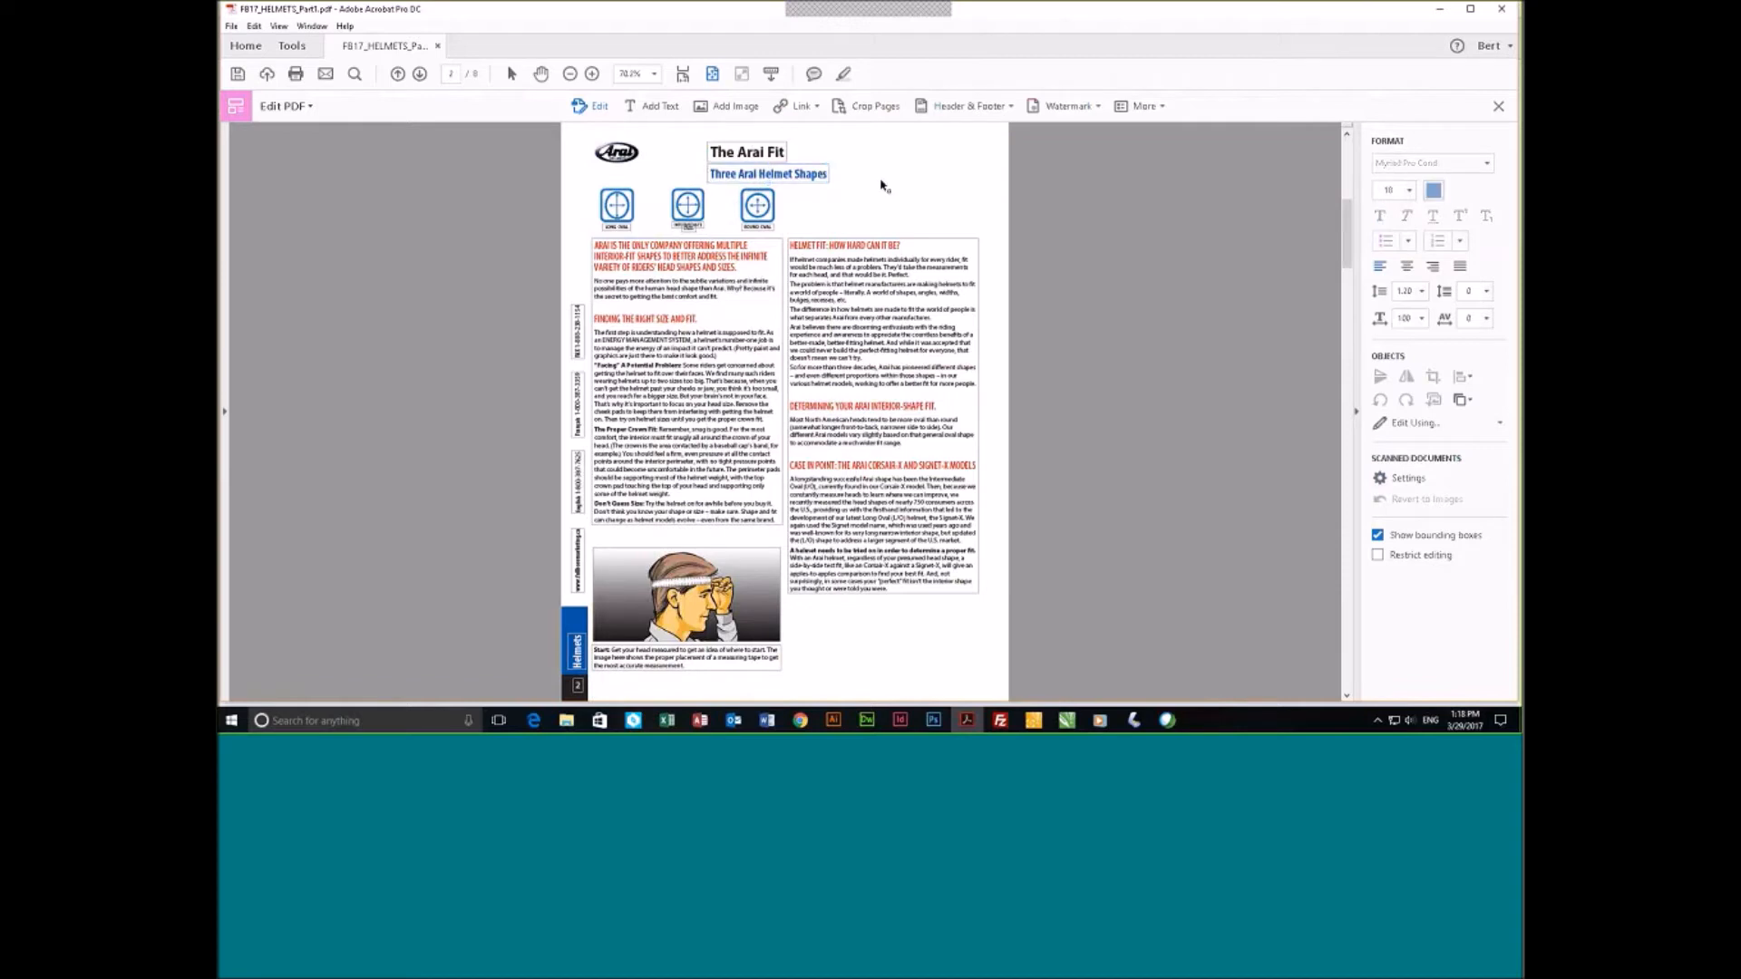
pyautogui.click(830, 174)
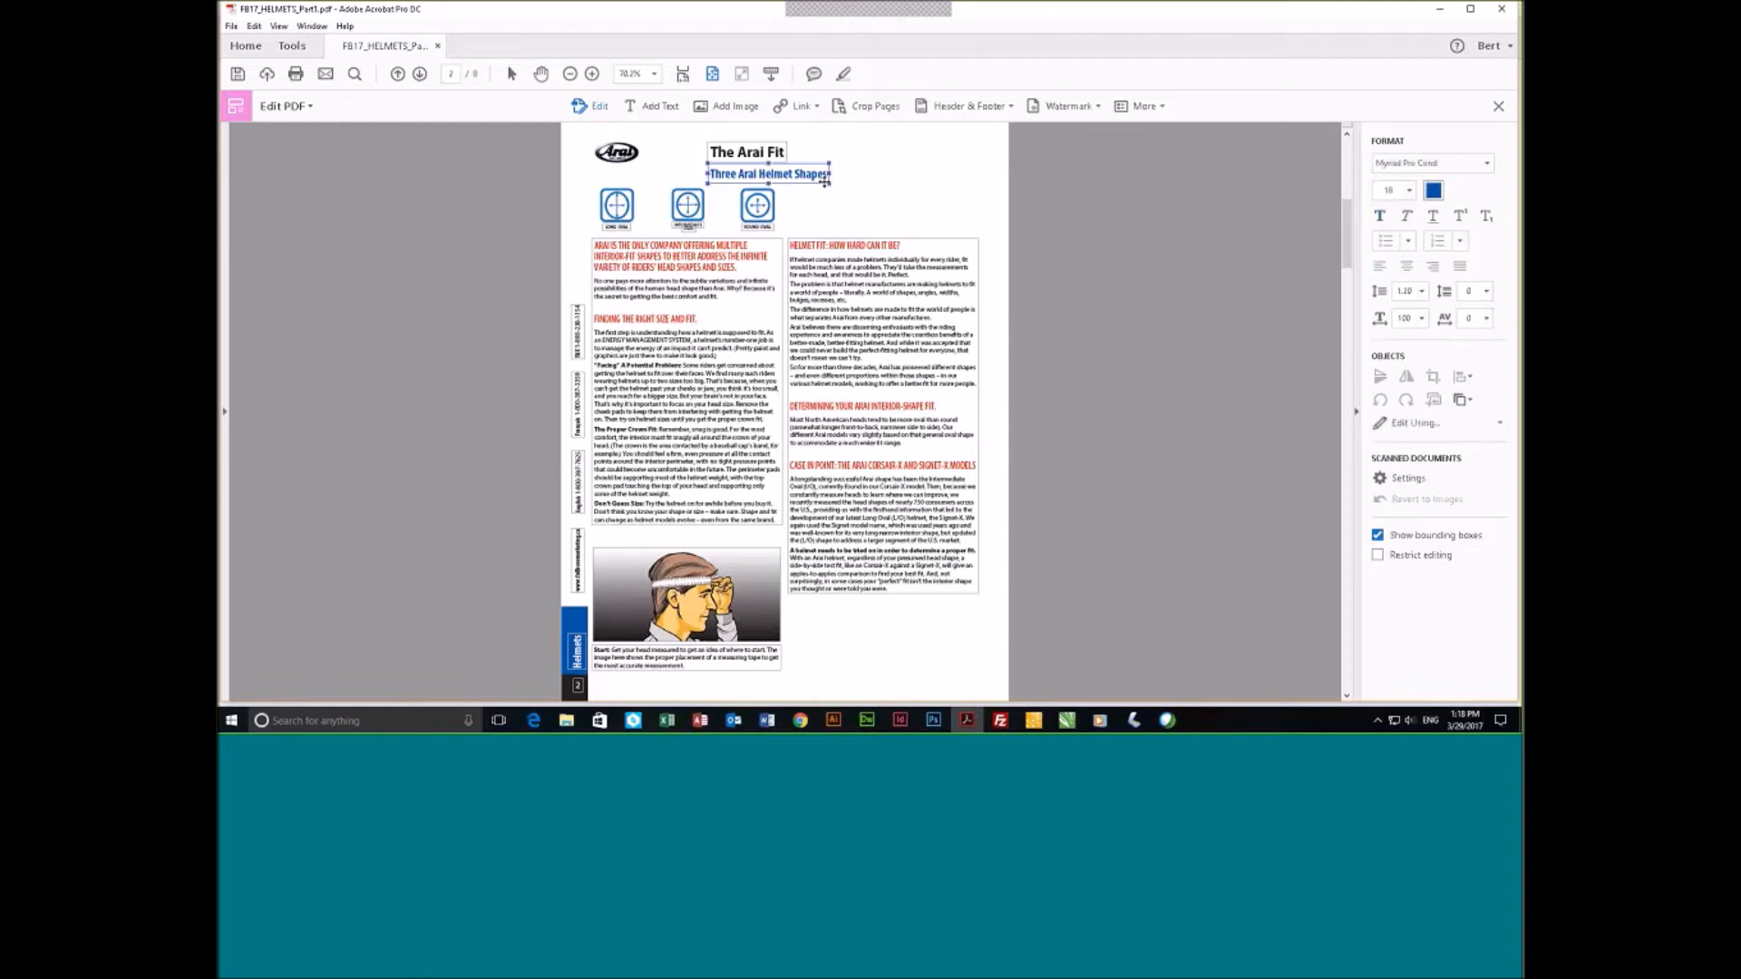
pyautogui.moveTo(824, 180)
pyautogui.mouseDown()
pyautogui.moveTo(901, 182)
pyautogui.moveTo(825, 186)
pyautogui.mouseUp()
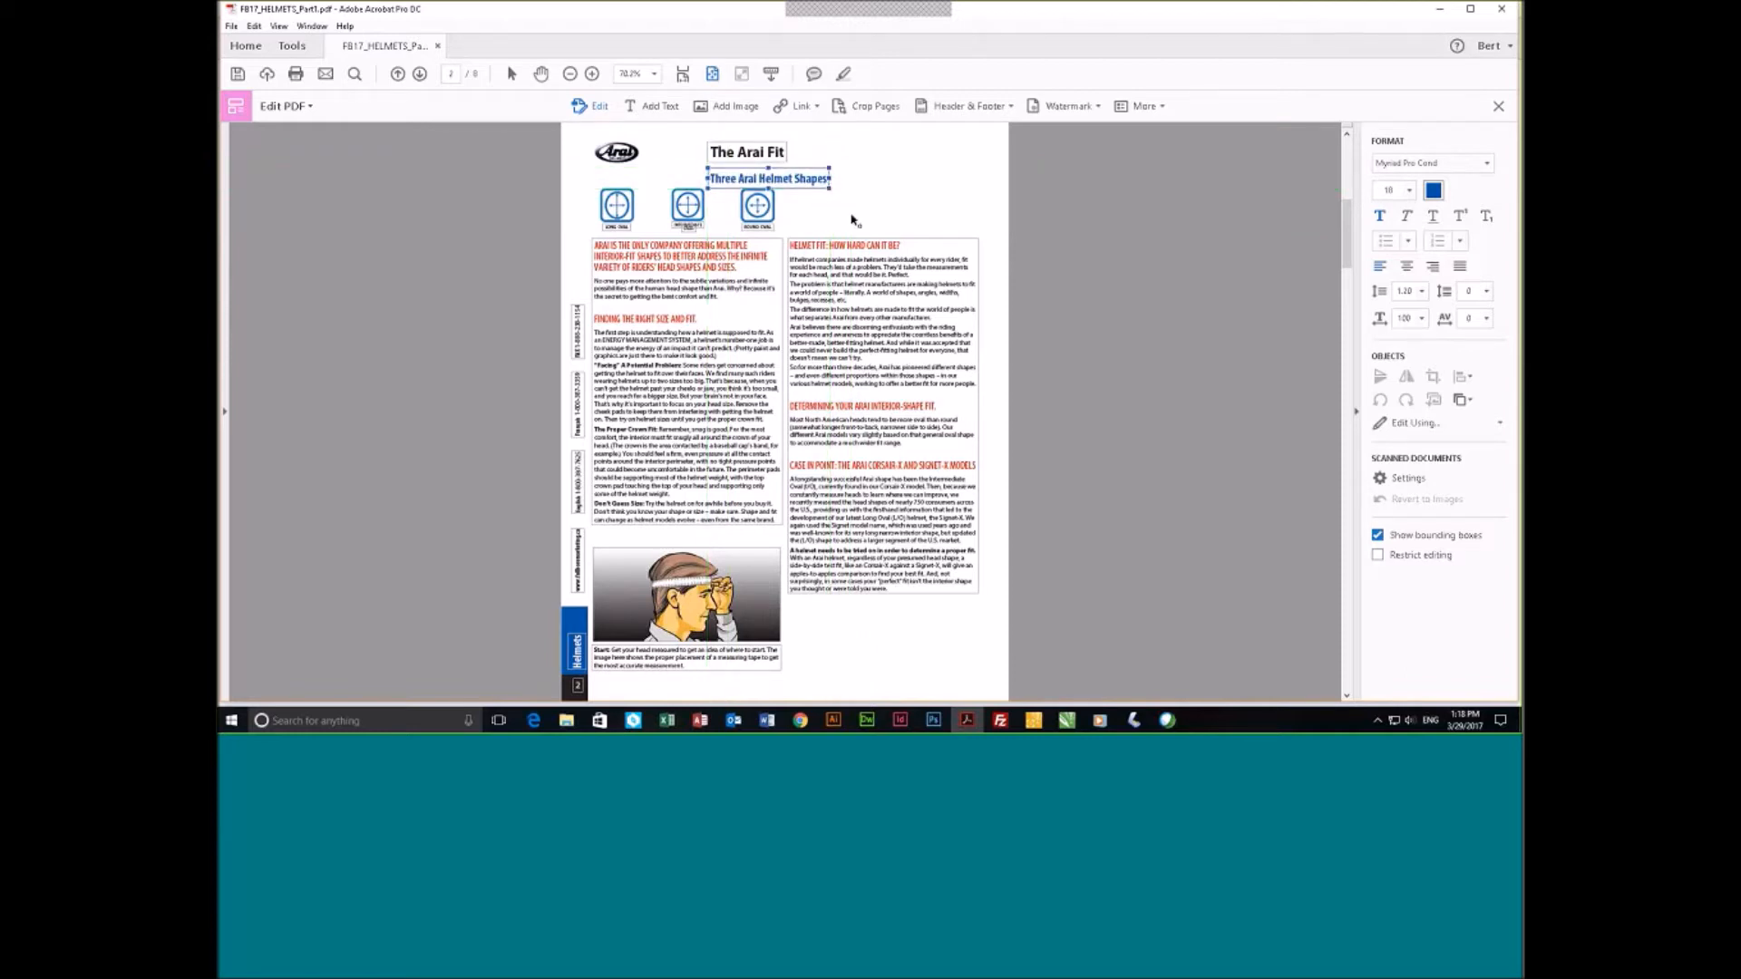
pyautogui.click(900, 182)
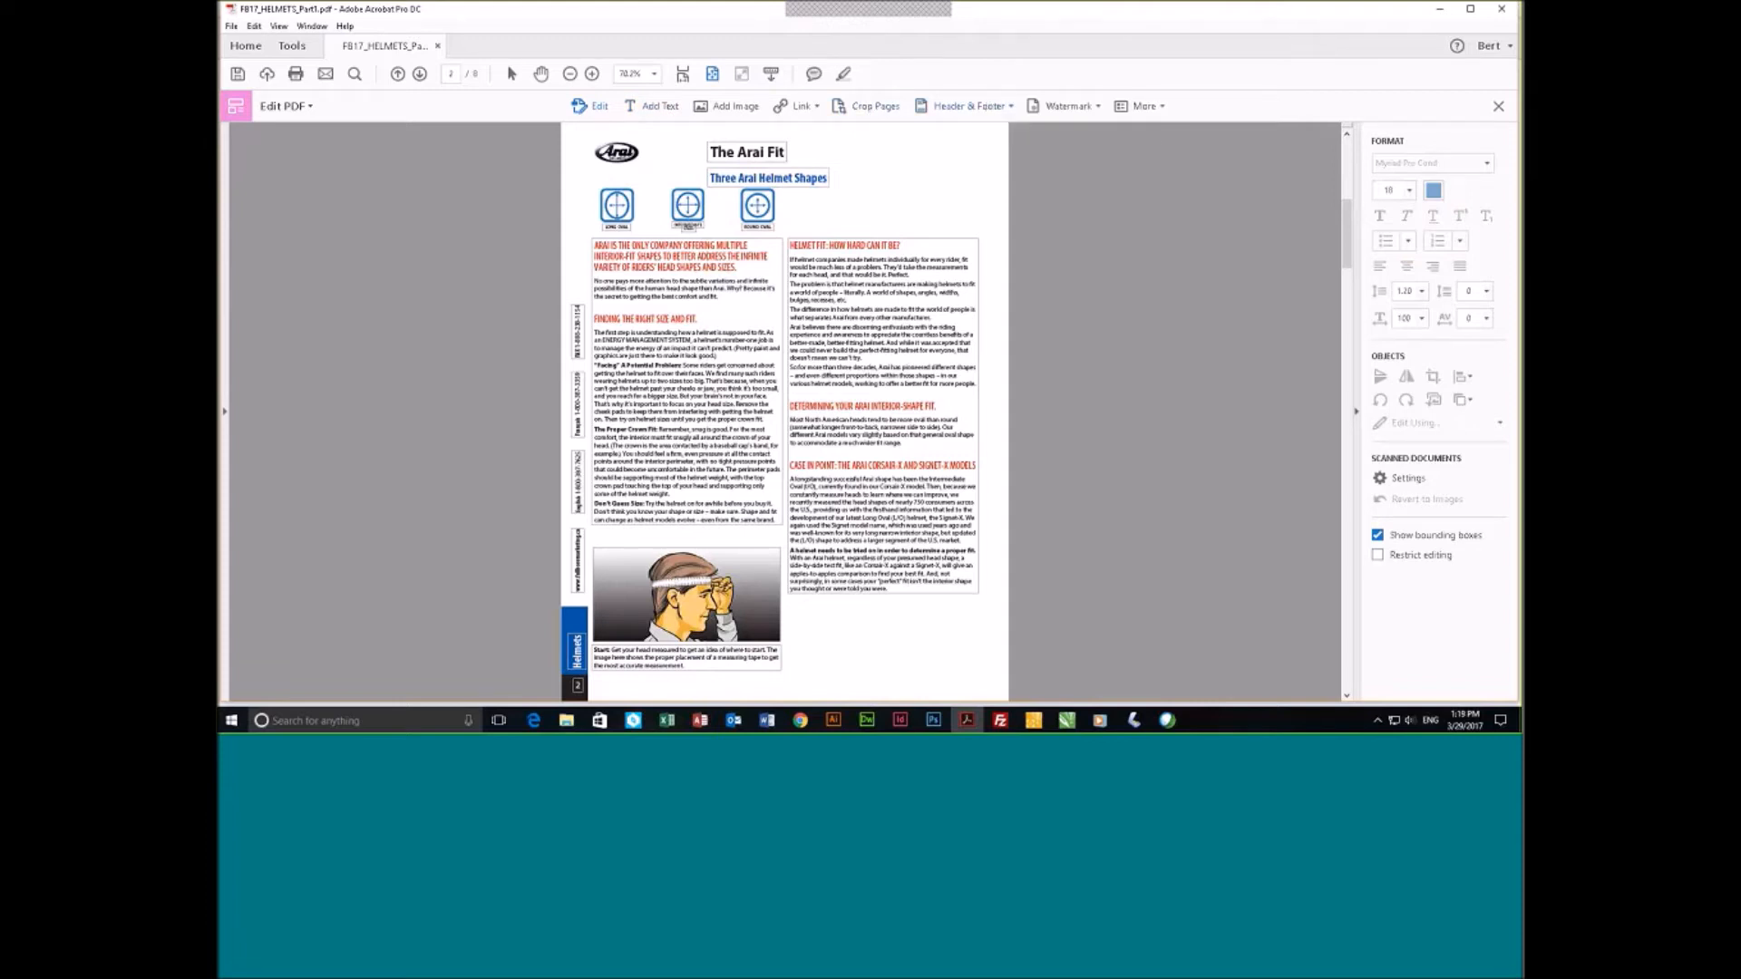
# Recolour all the text of the "Three Arai Helmet Shapes" subheading bright green.
pyautogui.click(811, 179)
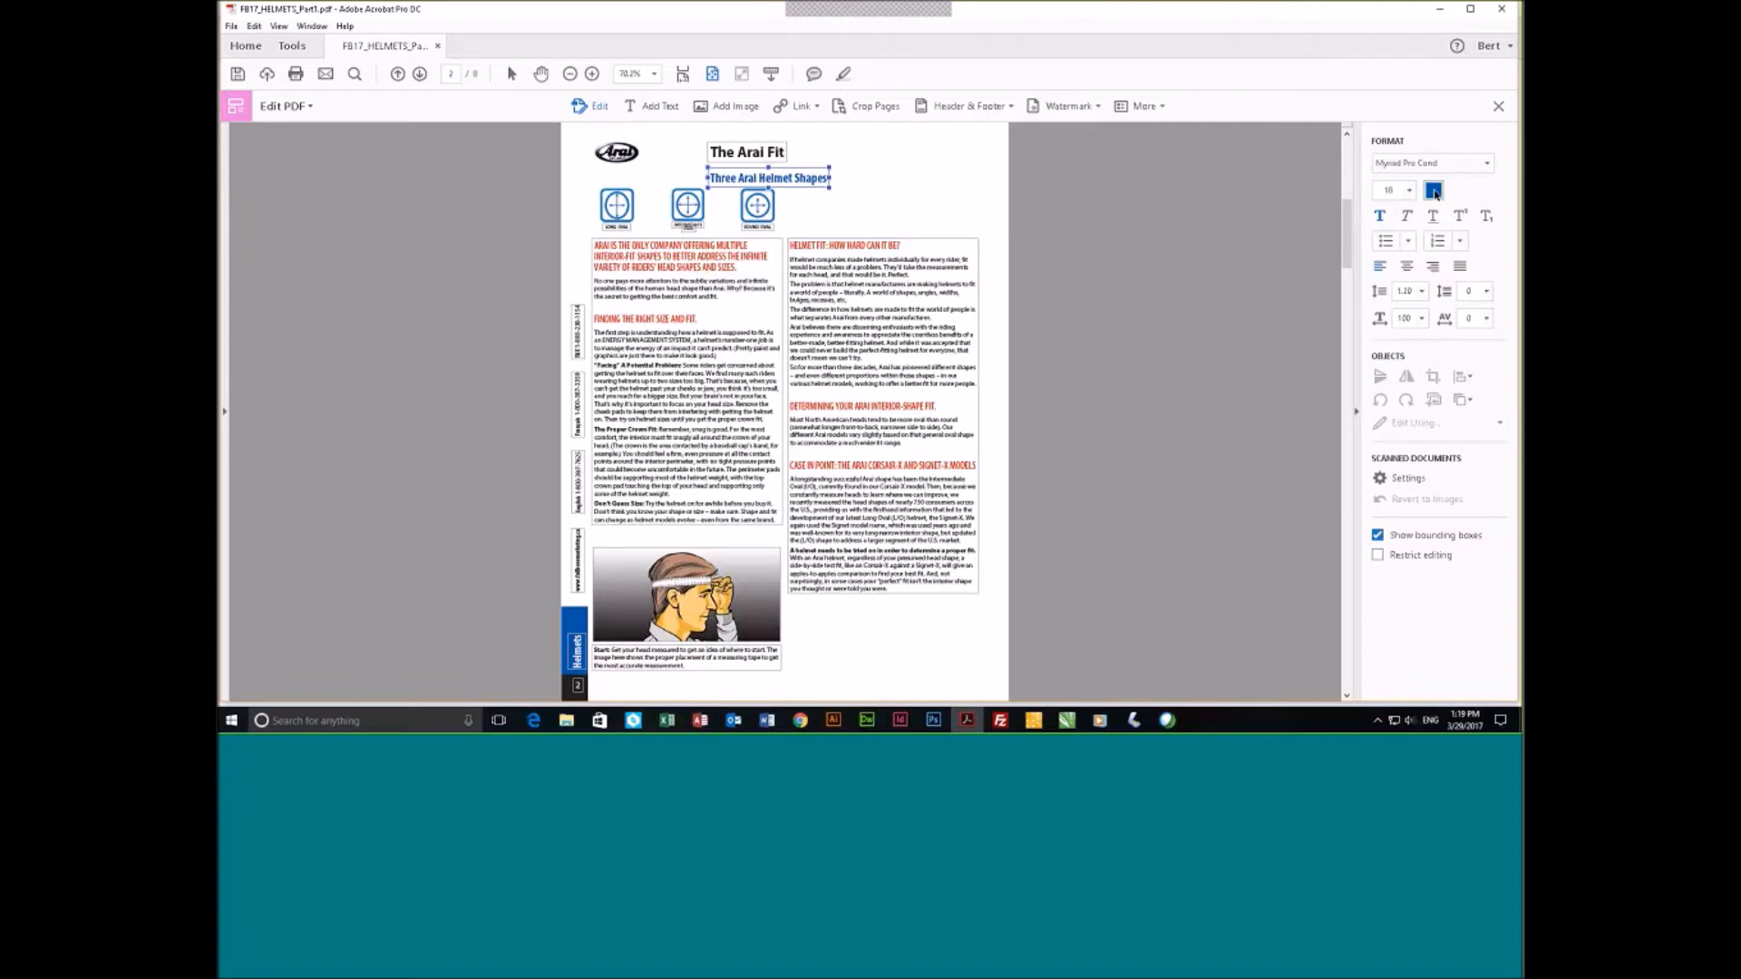
pyautogui.click(1433, 191)
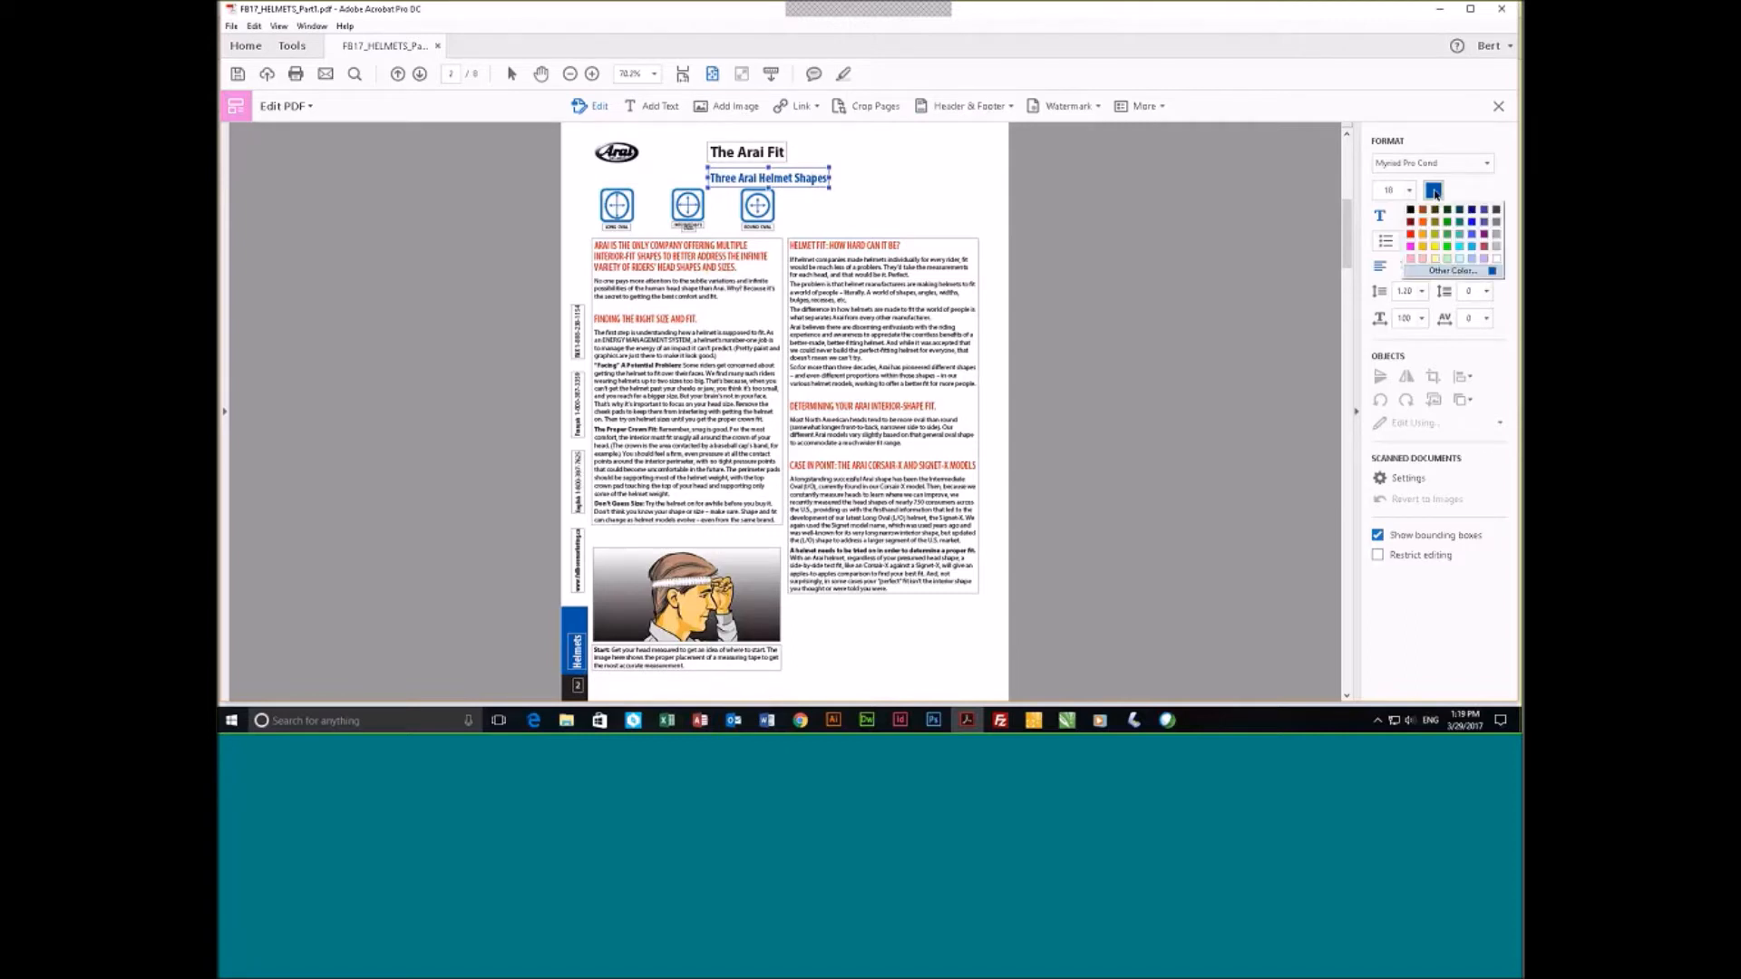
pyautogui.click(1447, 240)
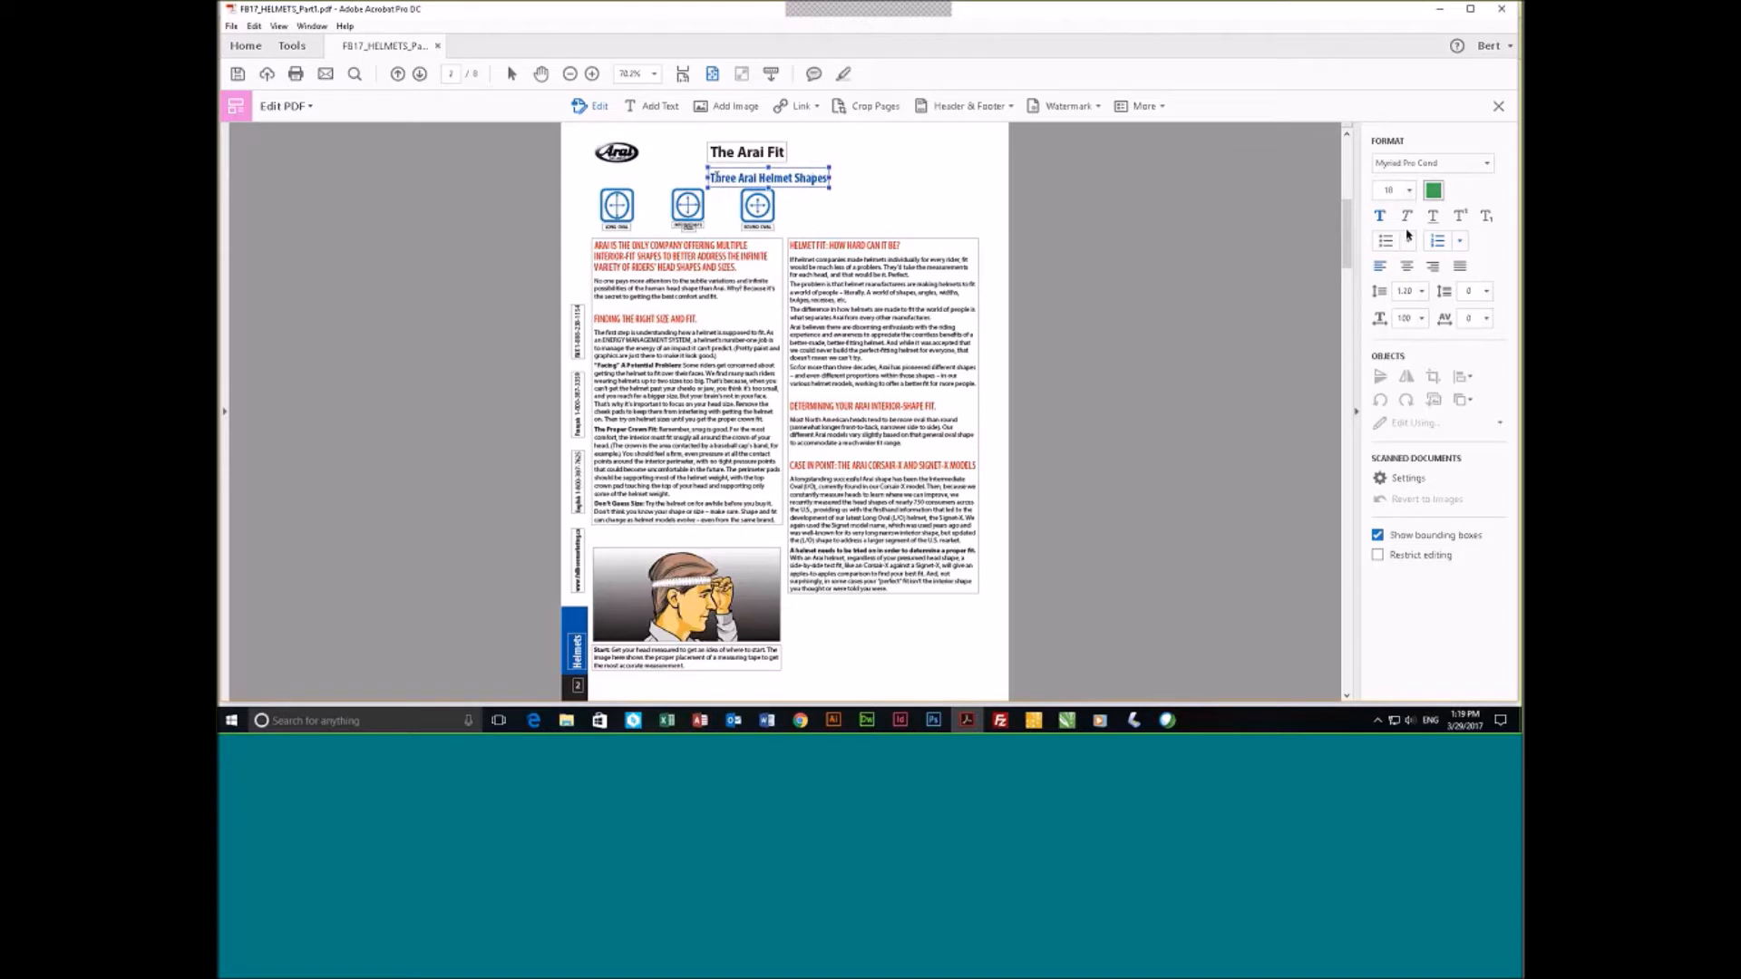
pyautogui.moveTo(711, 177); pyautogui.dragTo(828, 179)
pyautogui.click(1434, 192)
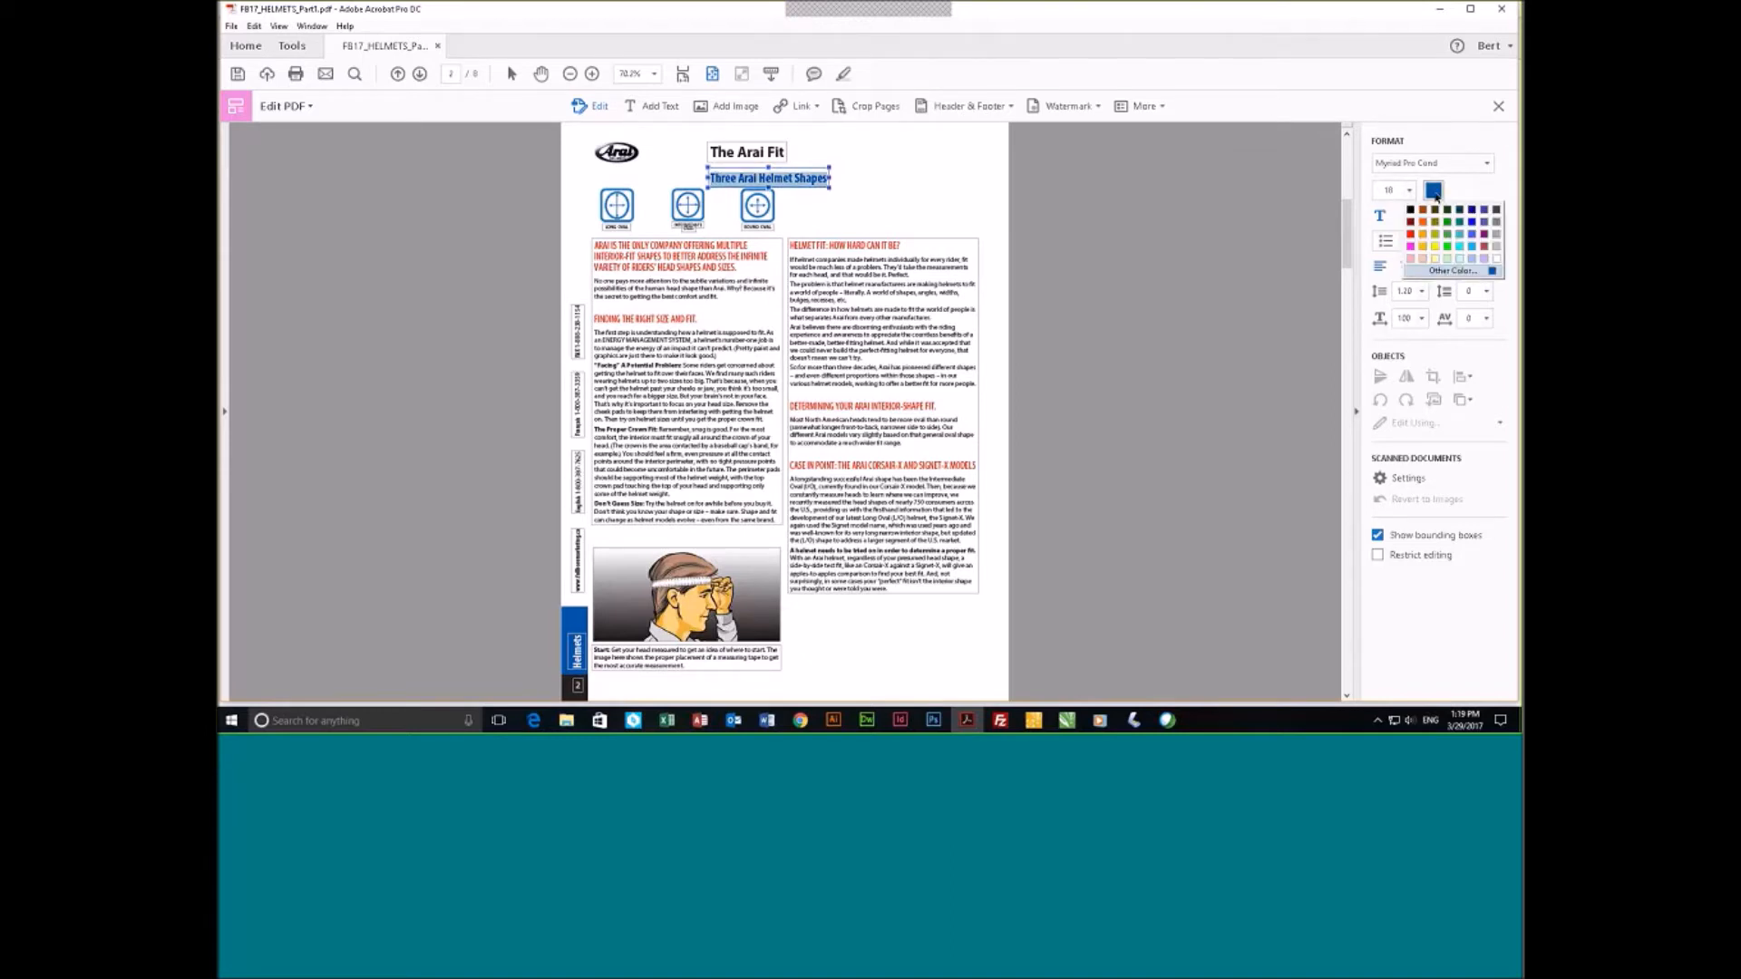
pyautogui.click(1447, 244)
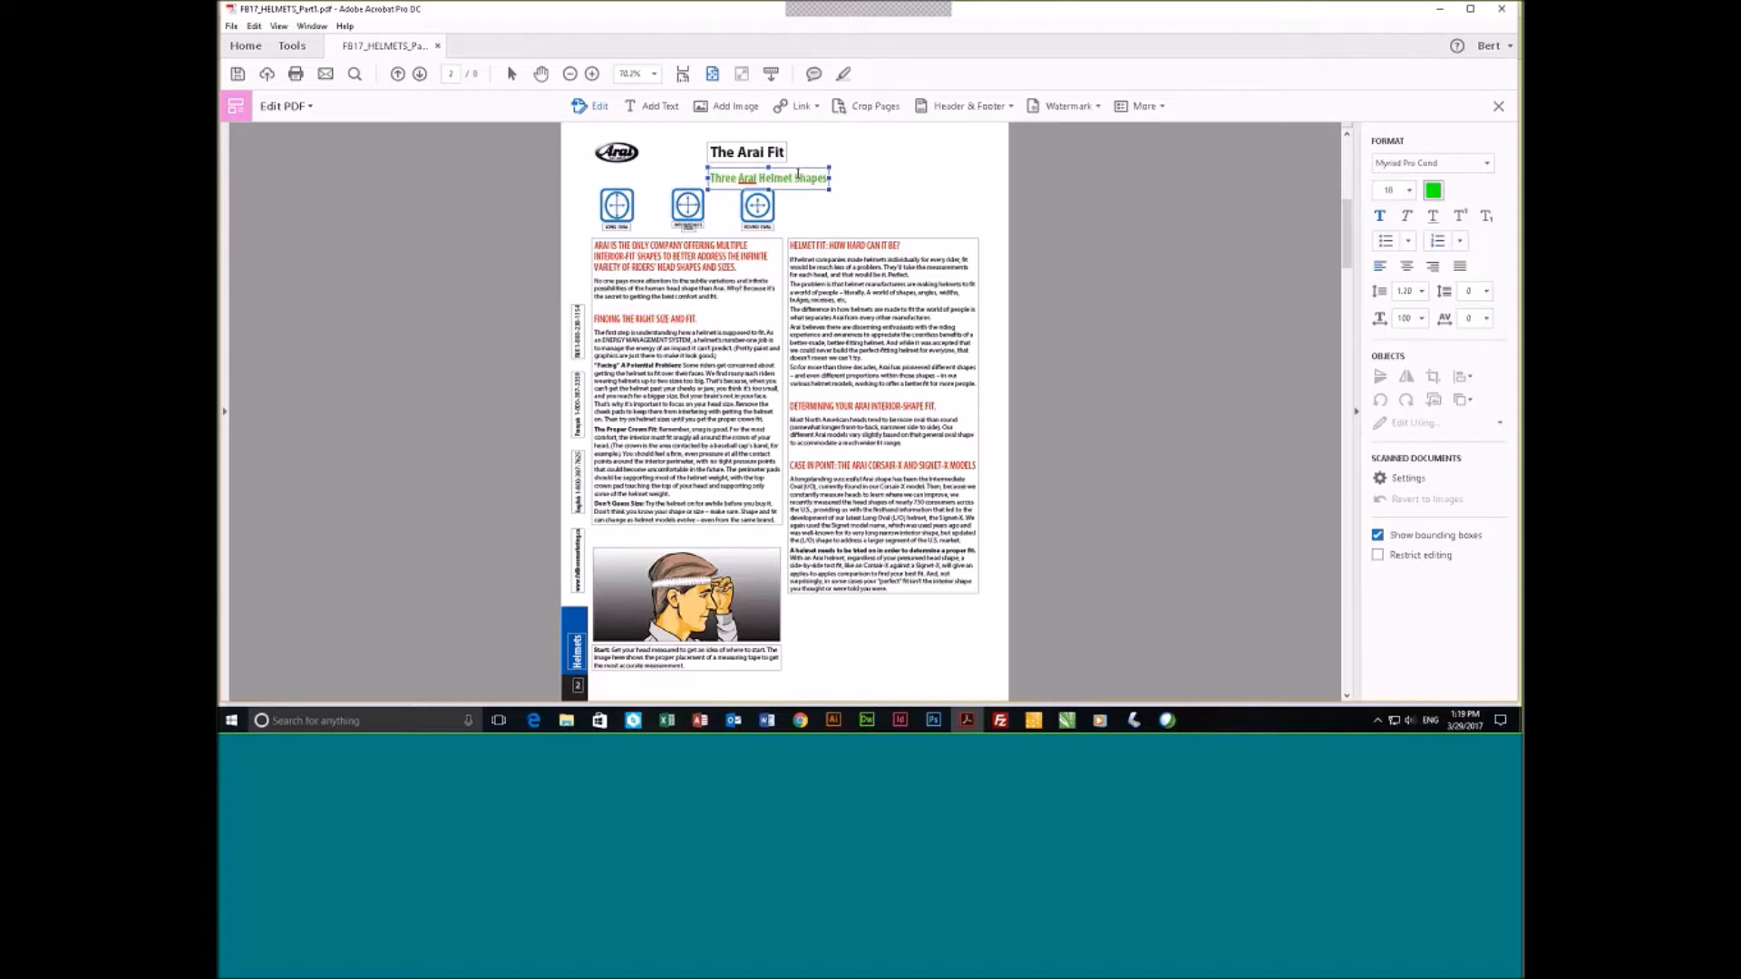
pyautogui.click(891, 179)
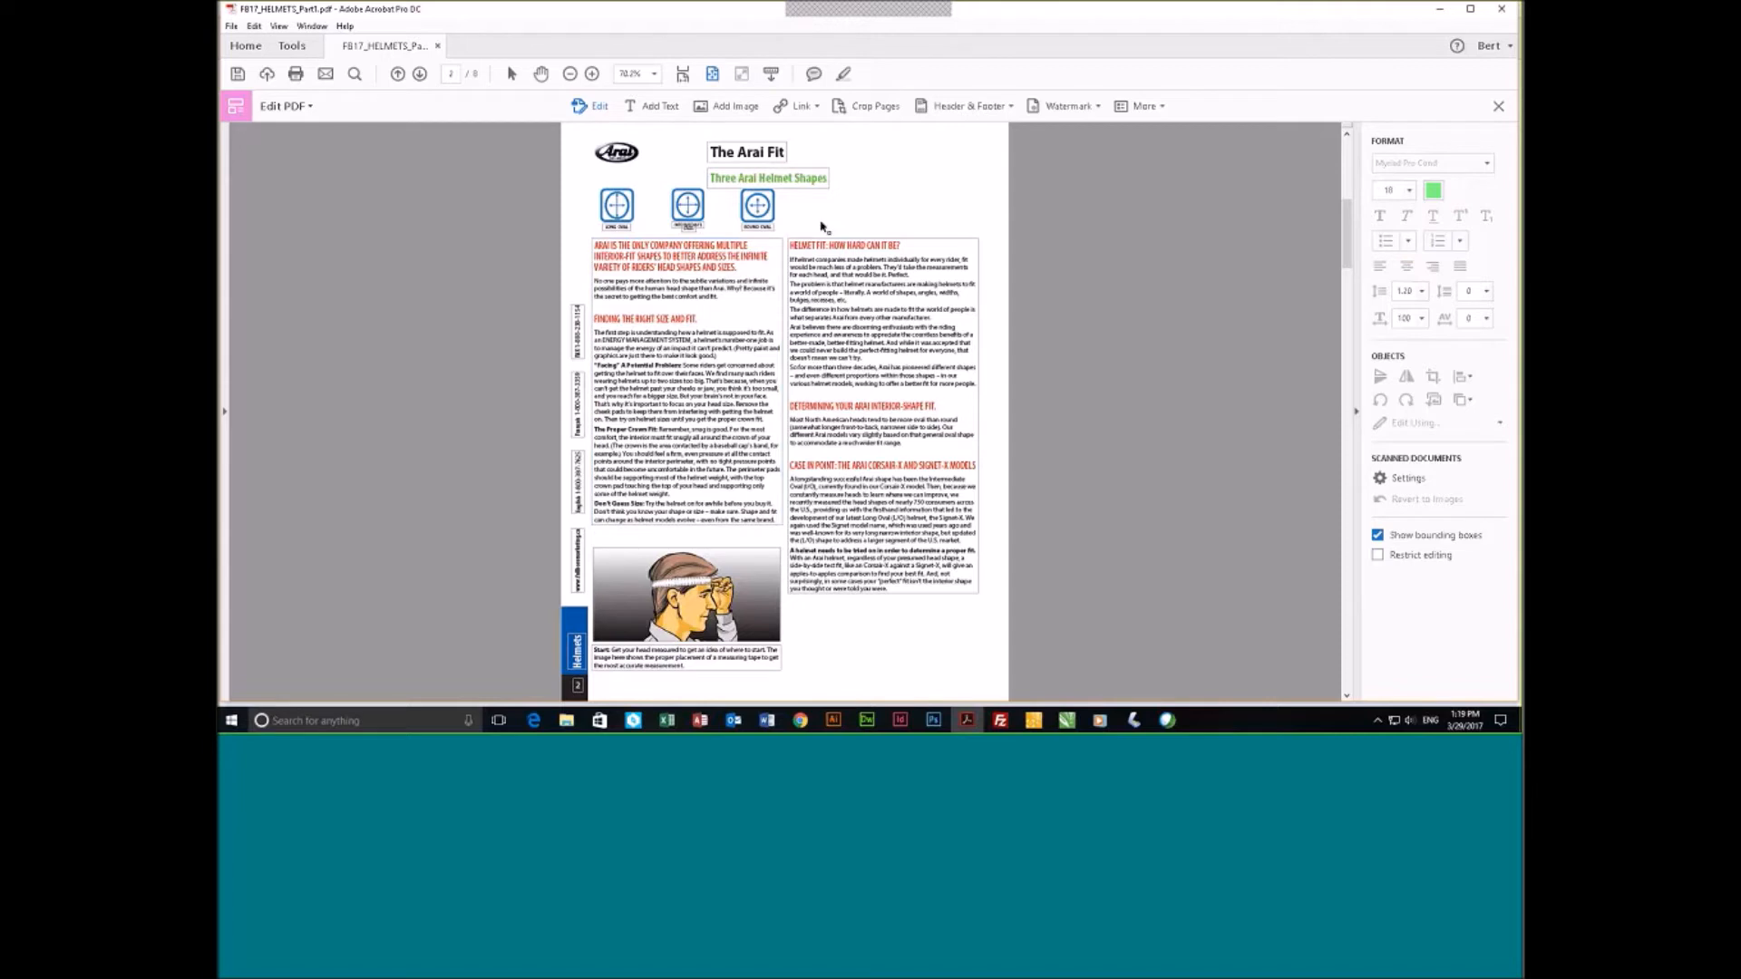
# Try enlarging the head-measuring illustration on page 2 and return it to its original size.
pyautogui.click(754, 581)
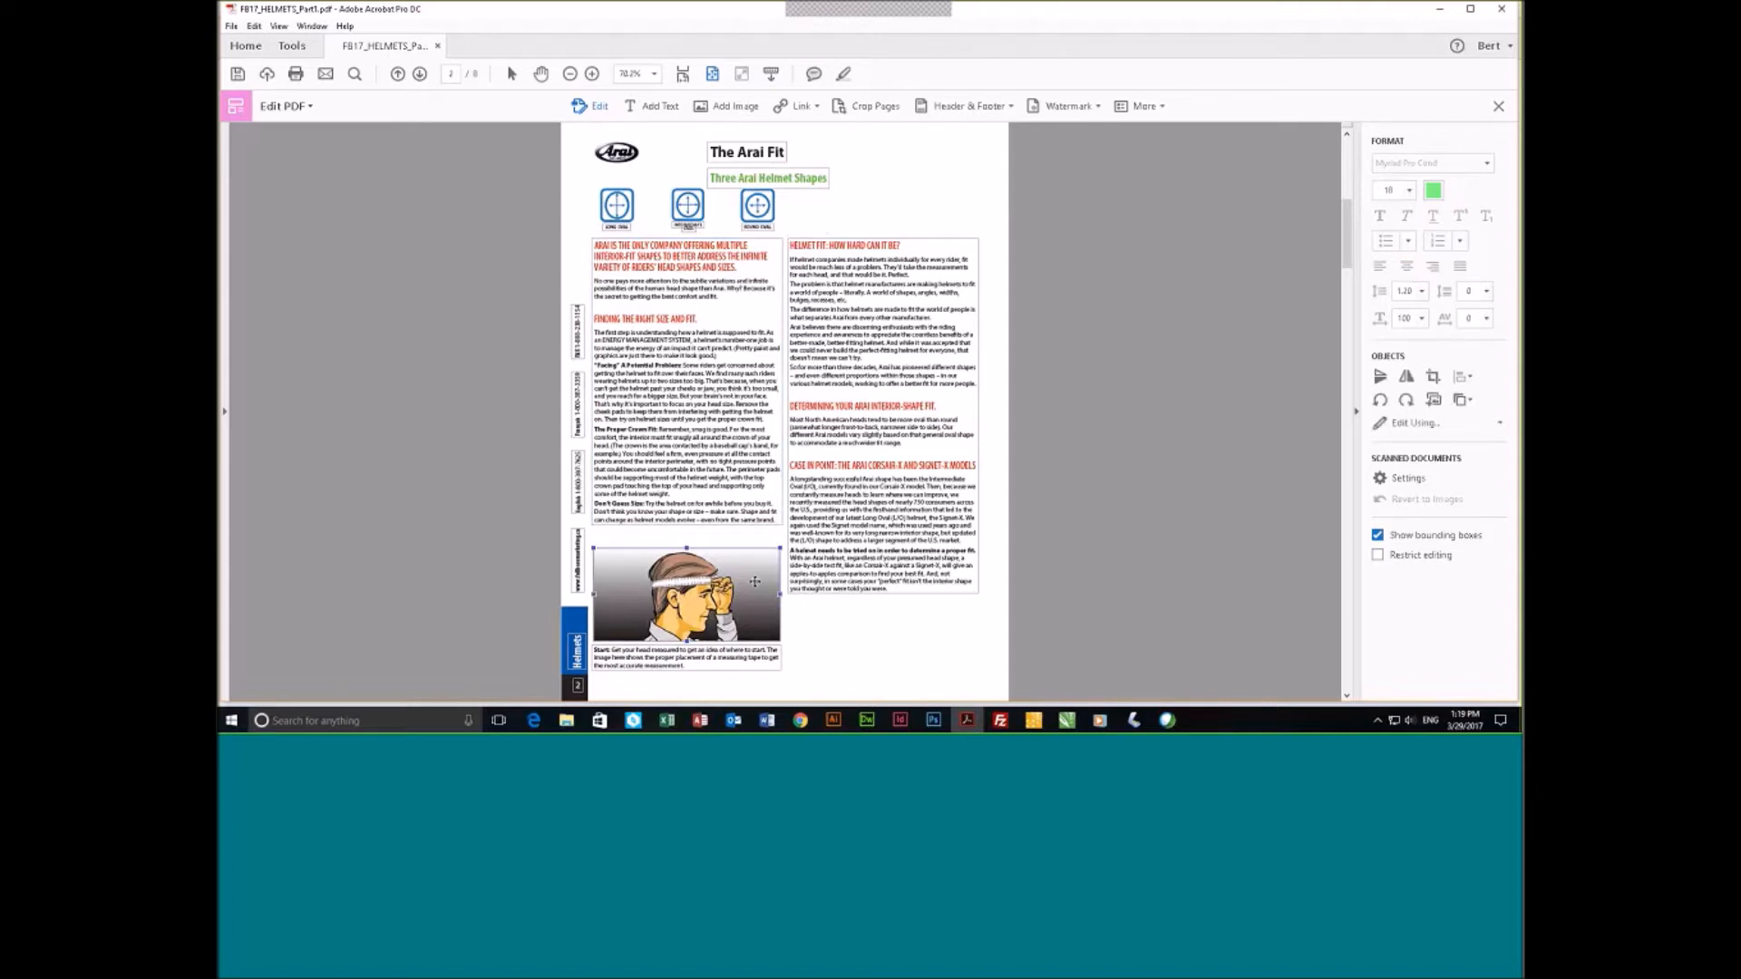
pyautogui.moveTo(780, 547); pyautogui.dragTo(932, 472)
pyautogui.moveTo(1224, 376); pyautogui.dragTo(779, 548)
pyautogui.click(834, 642)
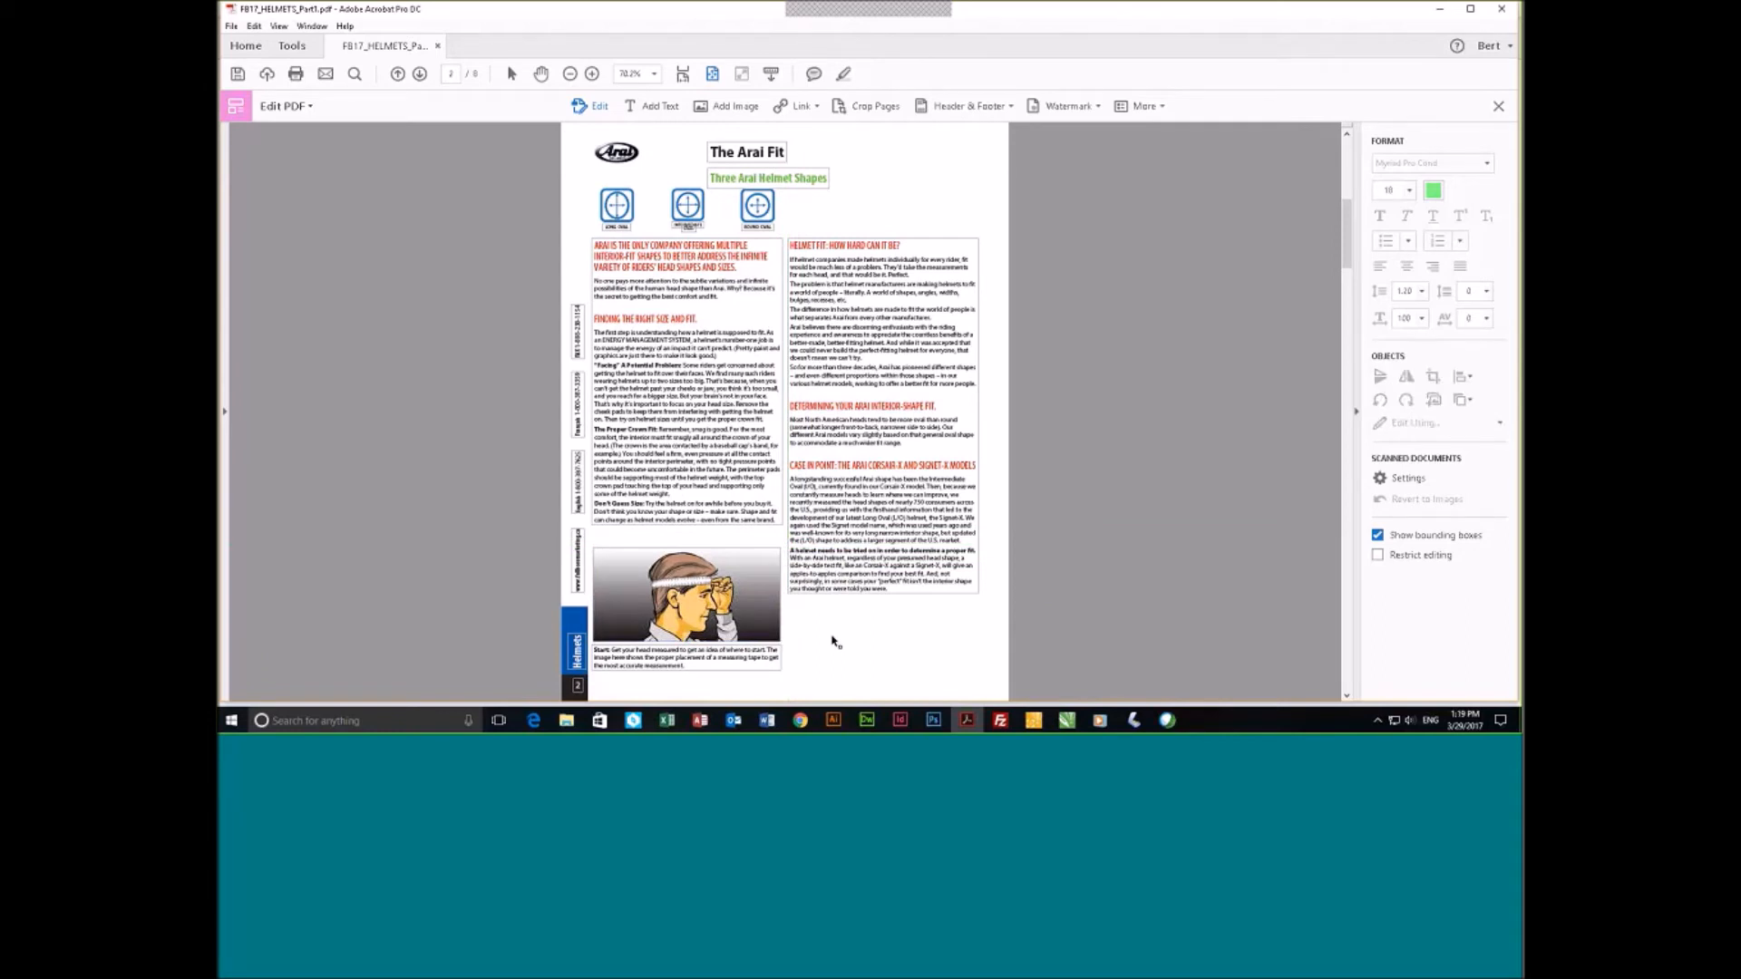
# Flip the head-measuring illustration vertically and back, and mirror it horizontally.
pyautogui.click(727, 564)
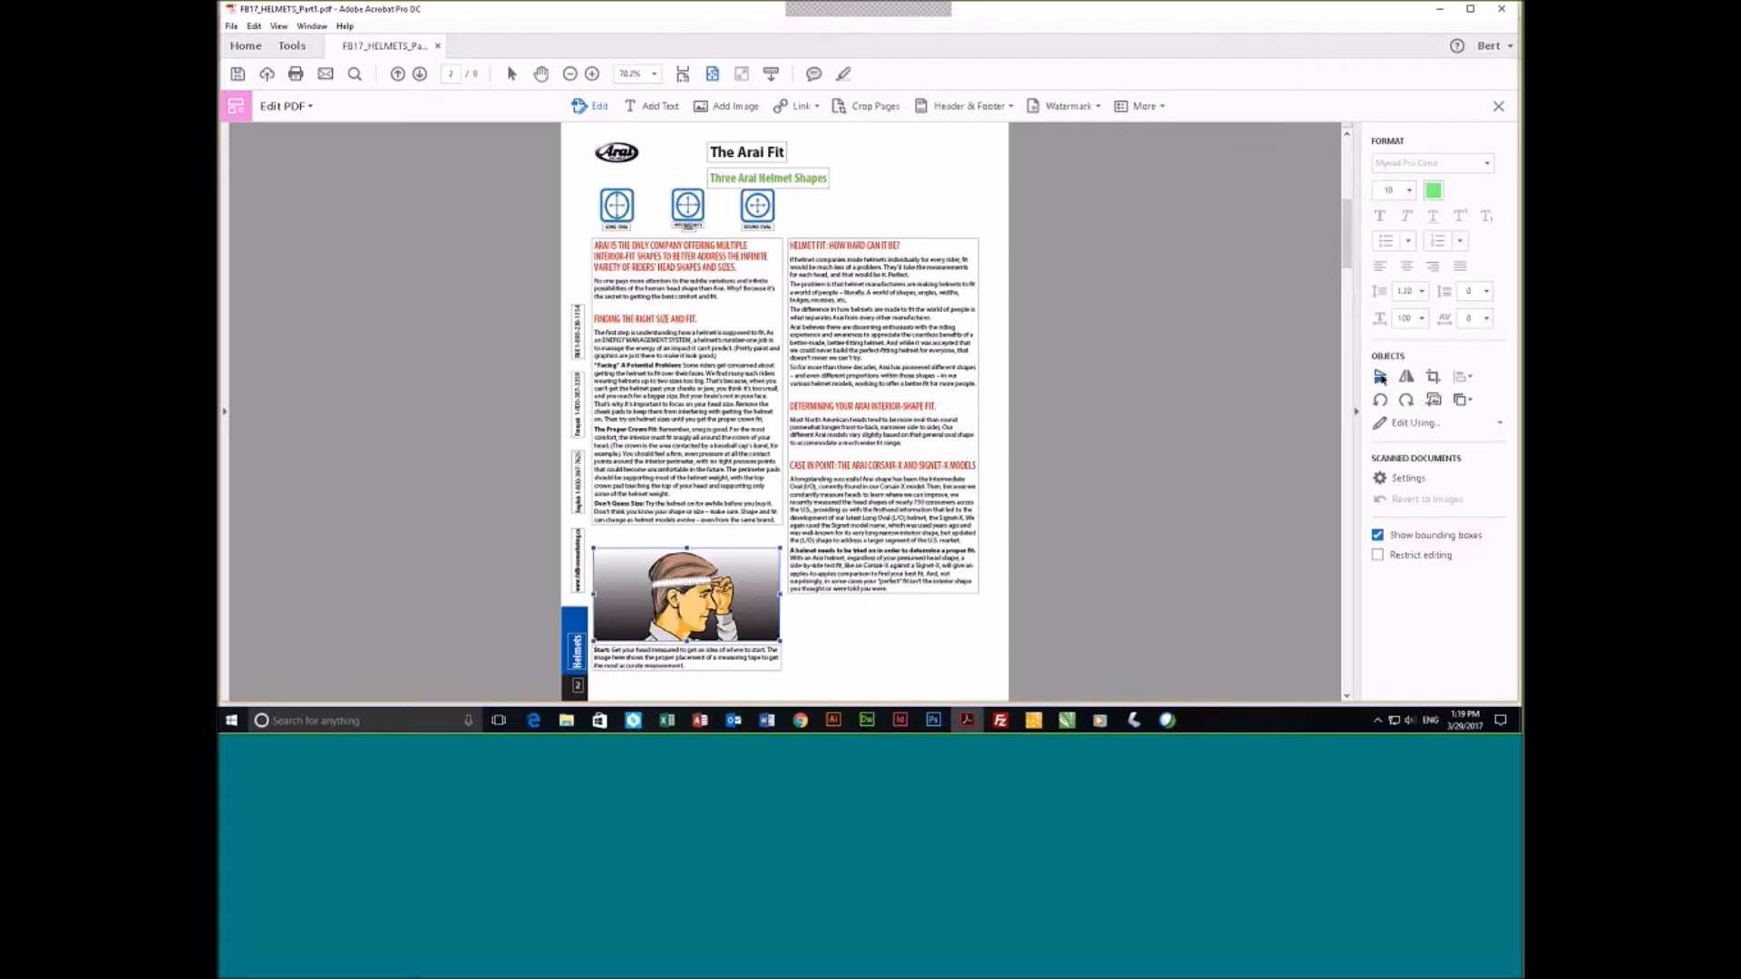
pyautogui.click(1380, 377)
pyautogui.click(1380, 378)
pyautogui.click(1408, 379)
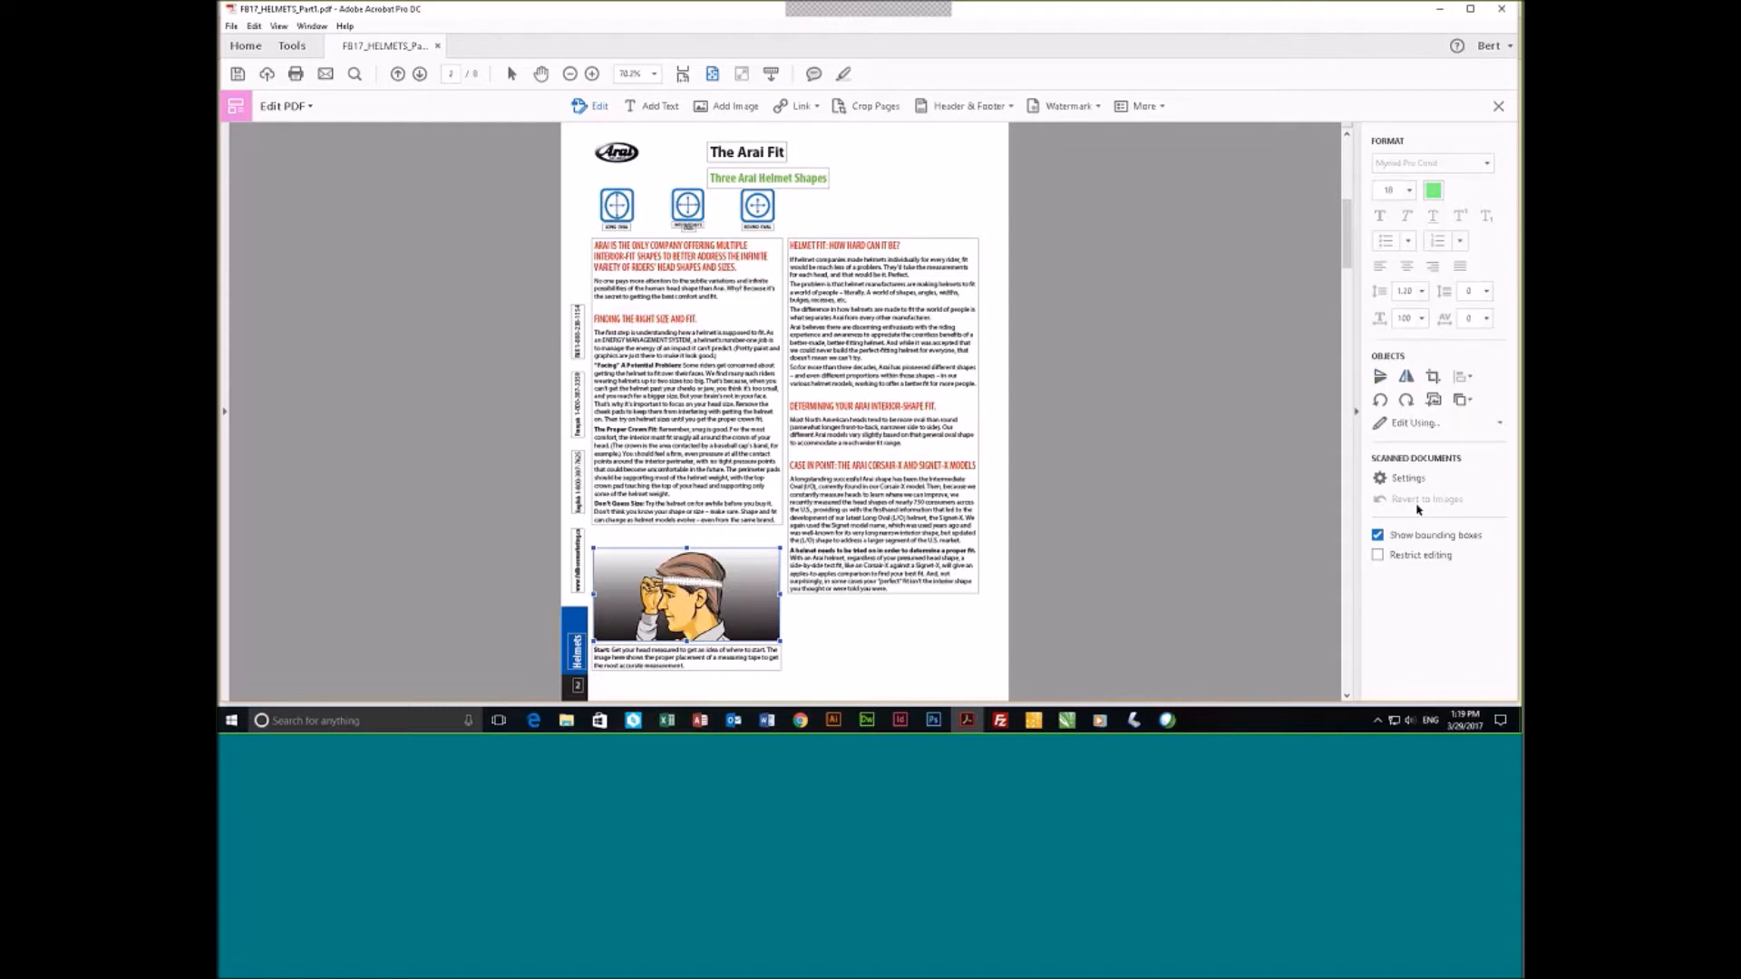
pyautogui.click(877, 655)
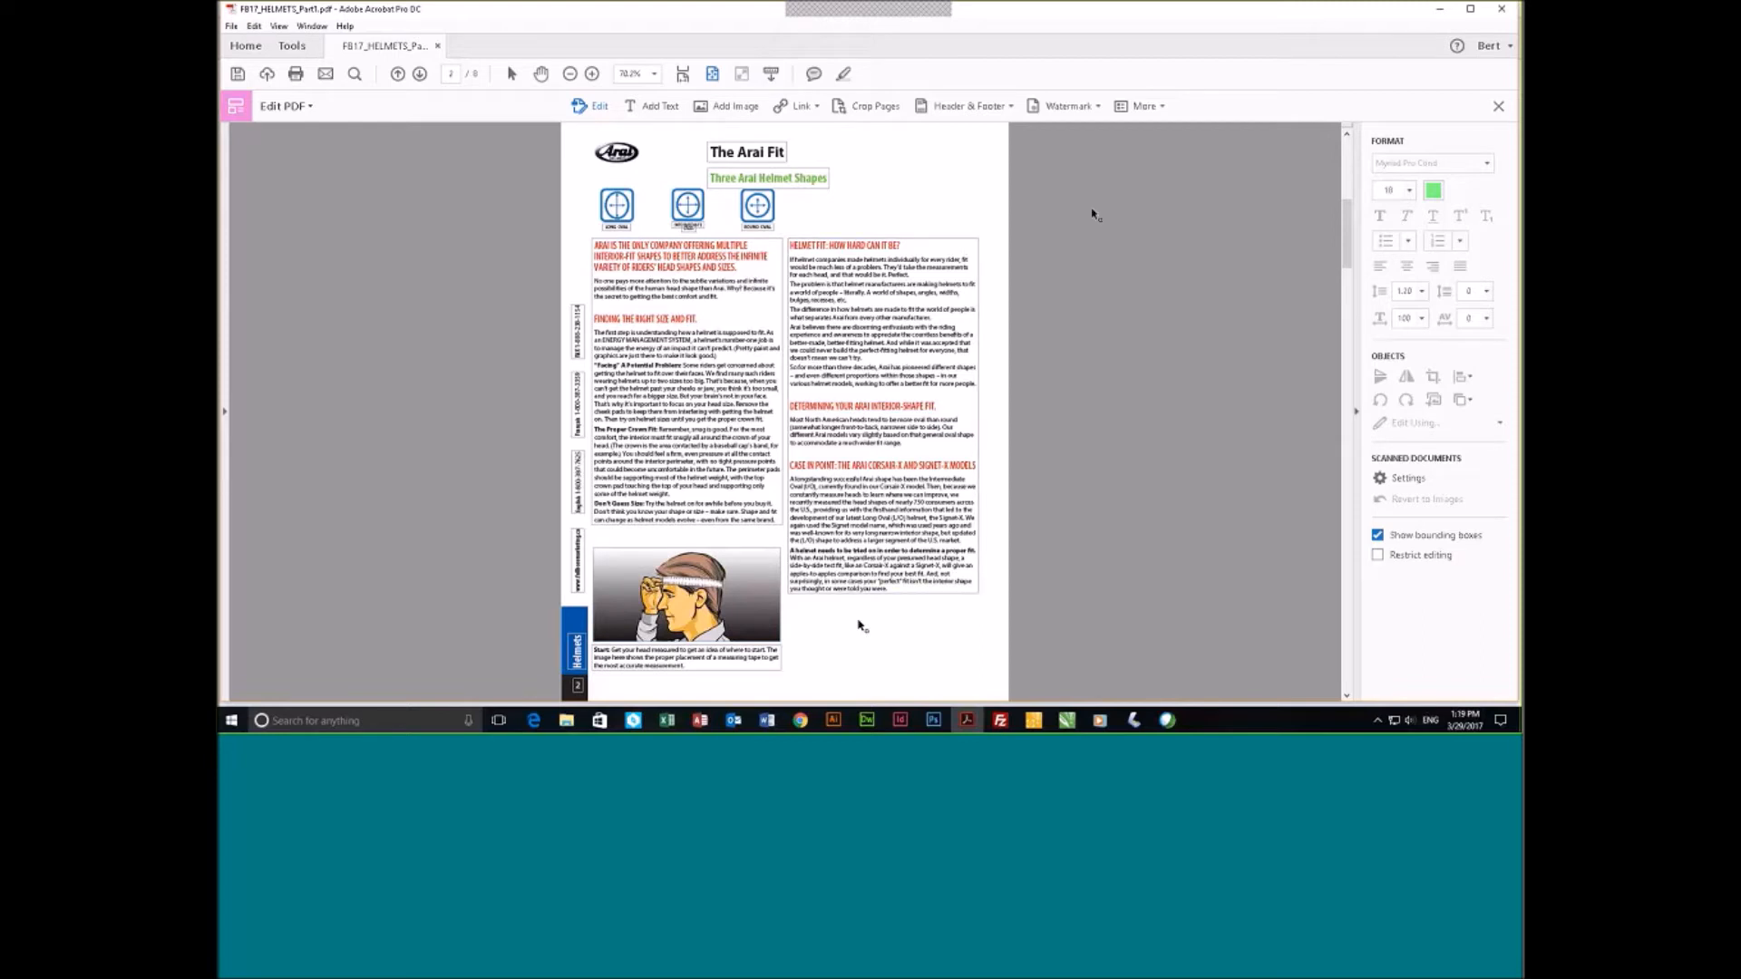
# Exit Edit PDF and close FB17_HELMETS_Part1.pdf without saving the changes.
pyautogui.scroll(-1, 868, 212)
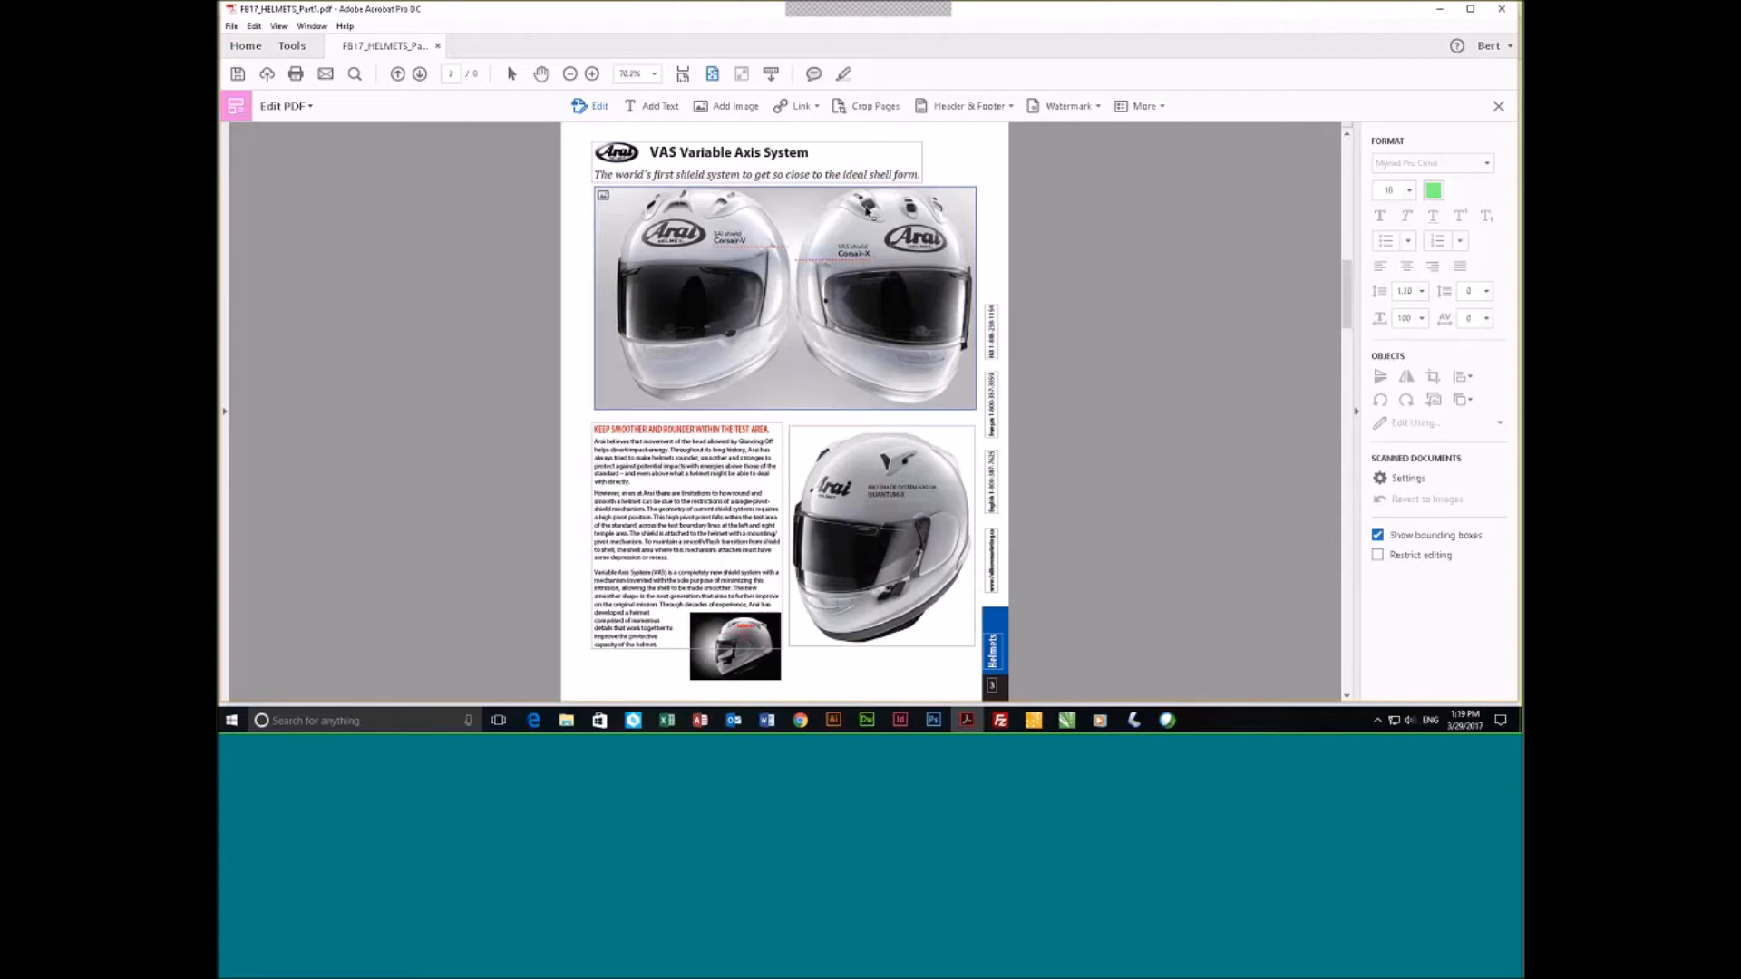
pyautogui.scroll(2, 896, 435)
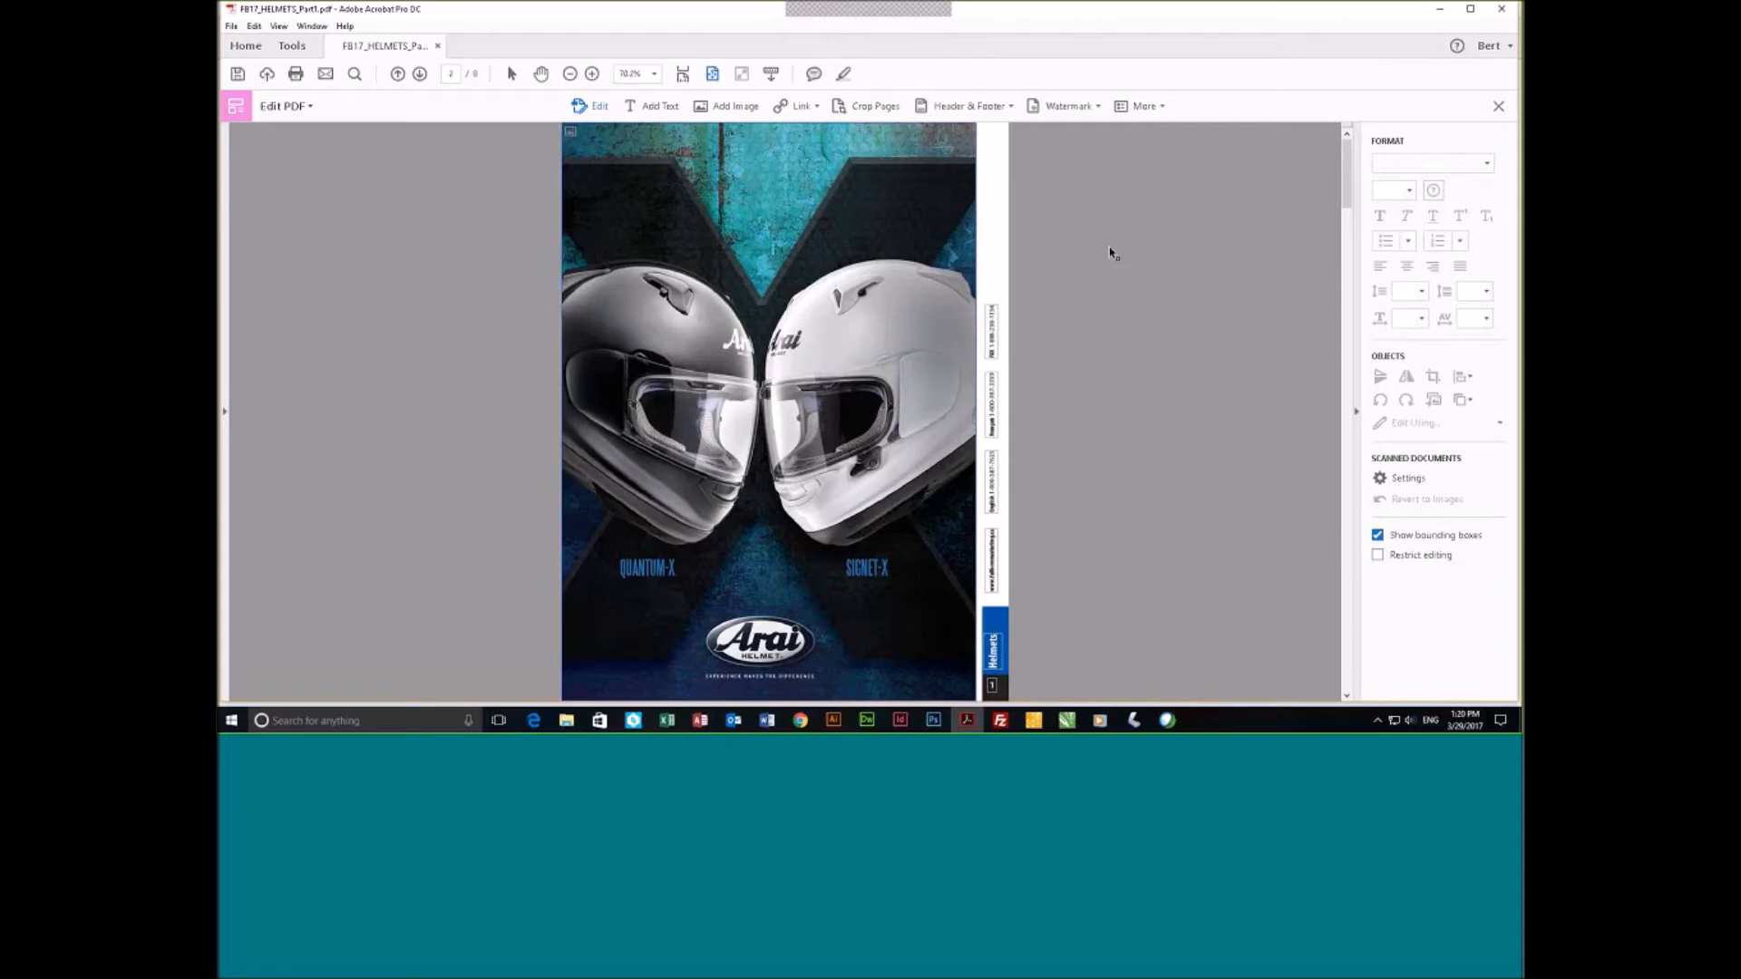
pyautogui.click(1497, 107)
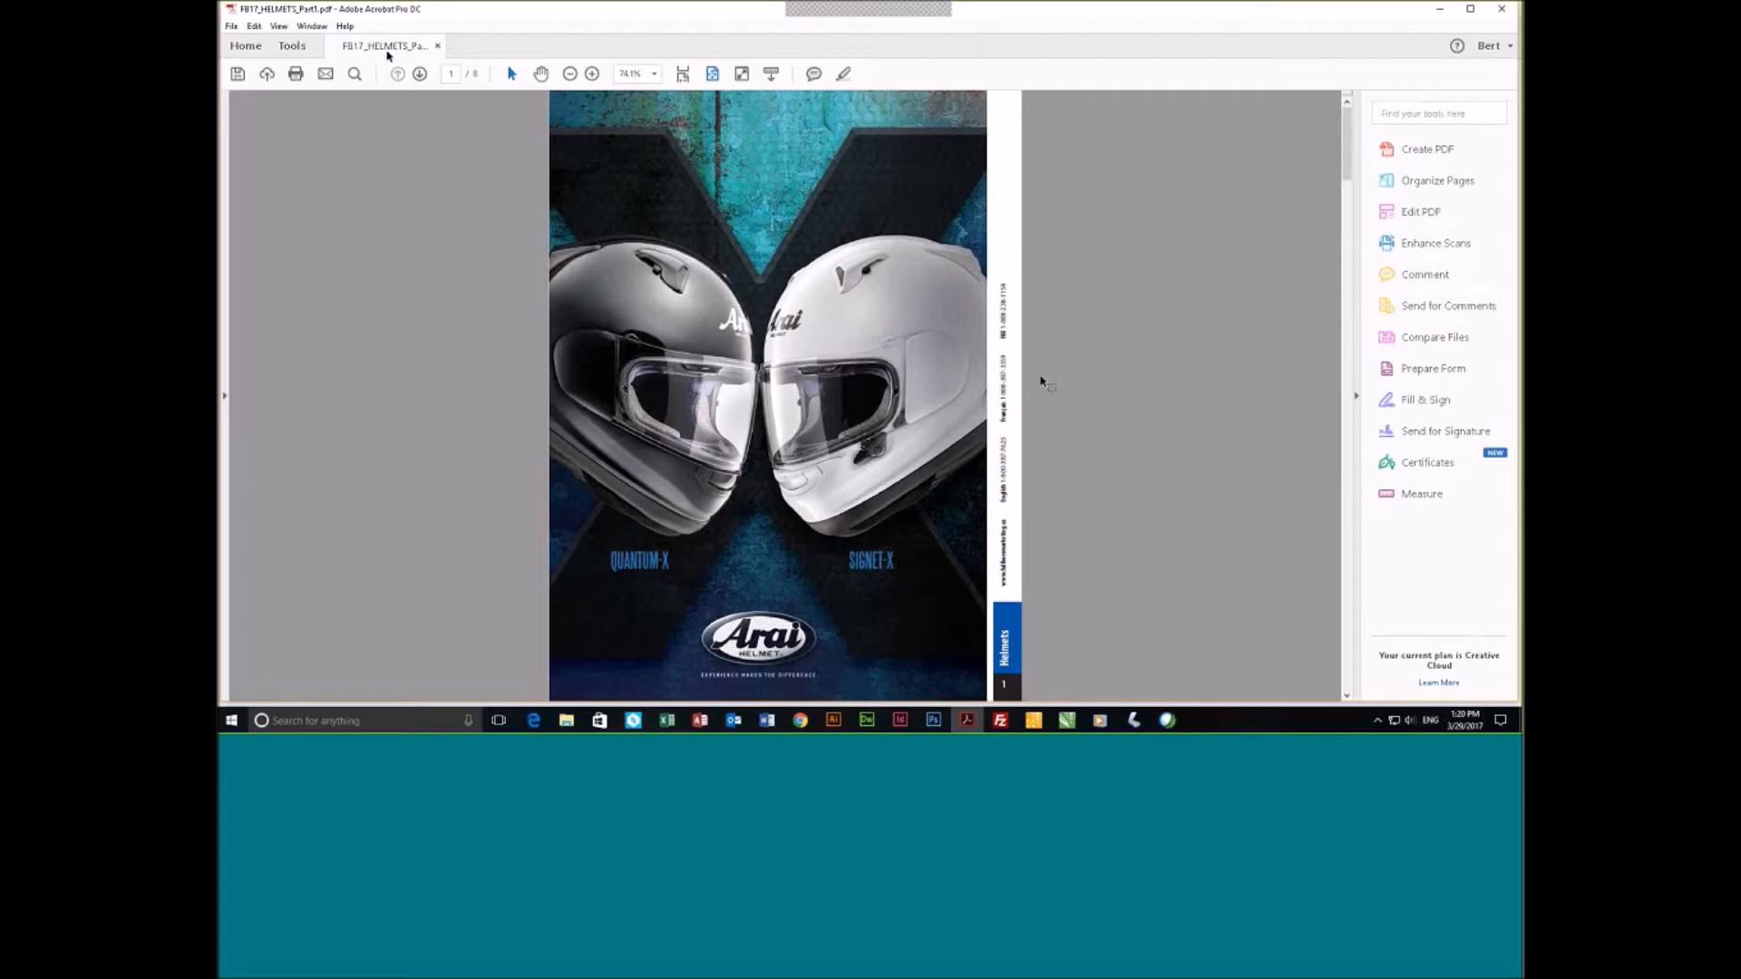
pyautogui.click(438, 47)
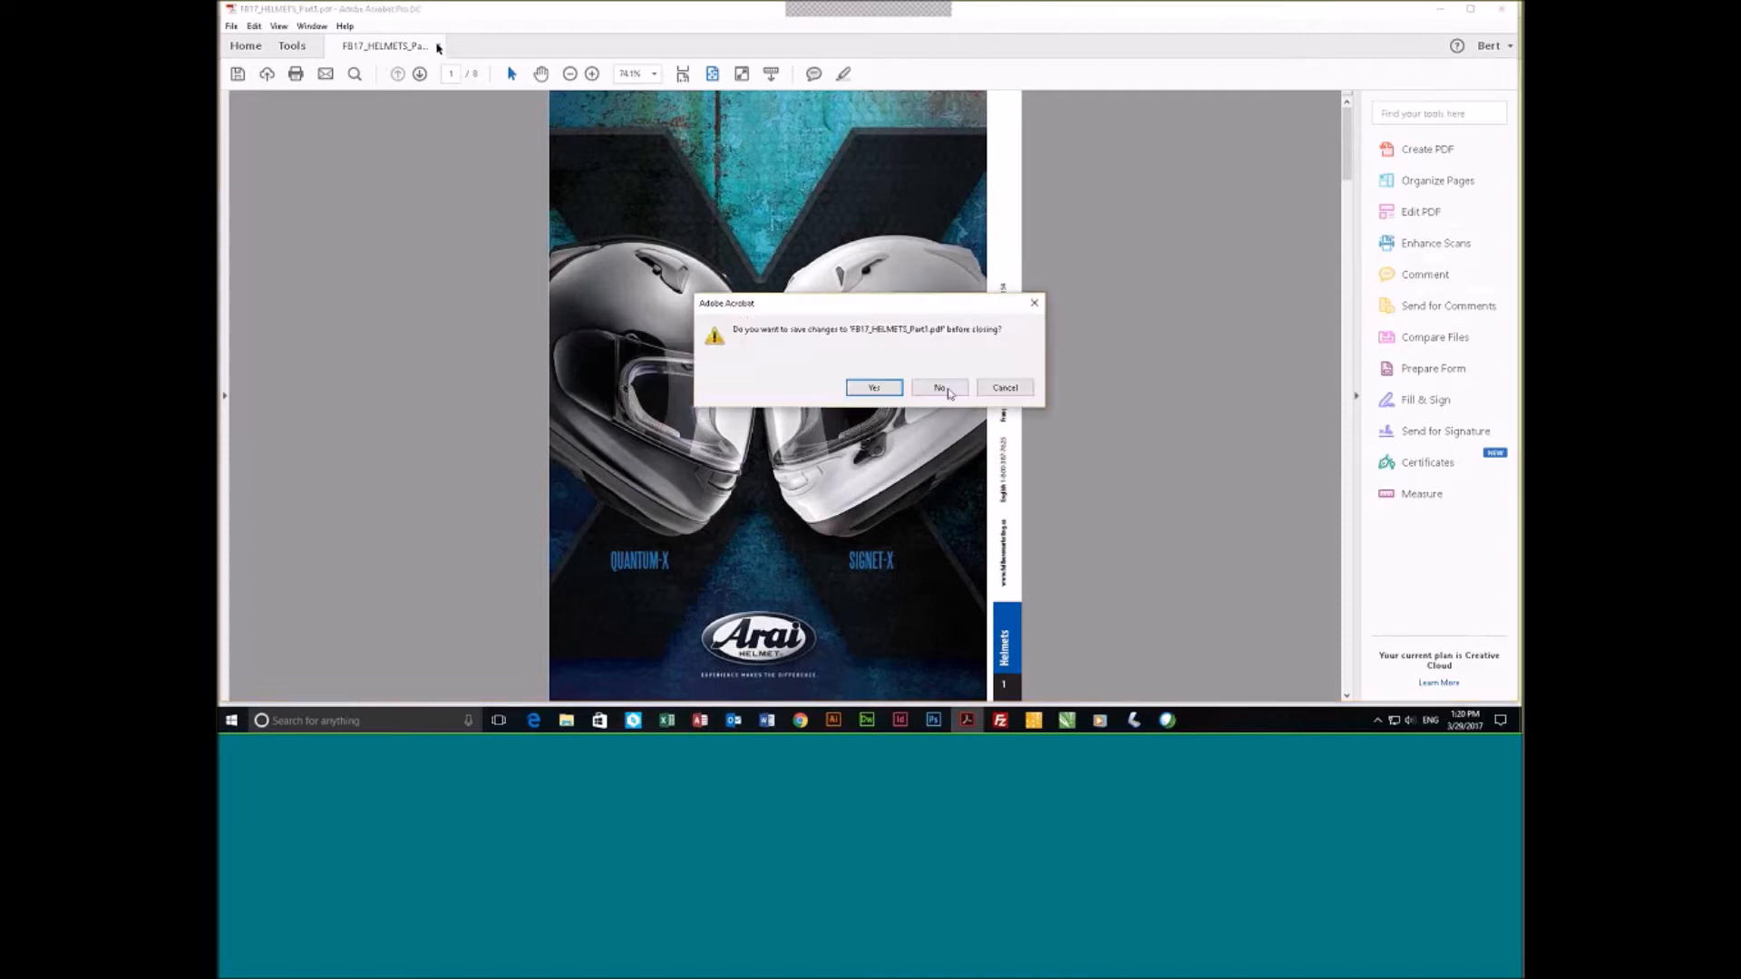
pyautogui.click(943, 388)
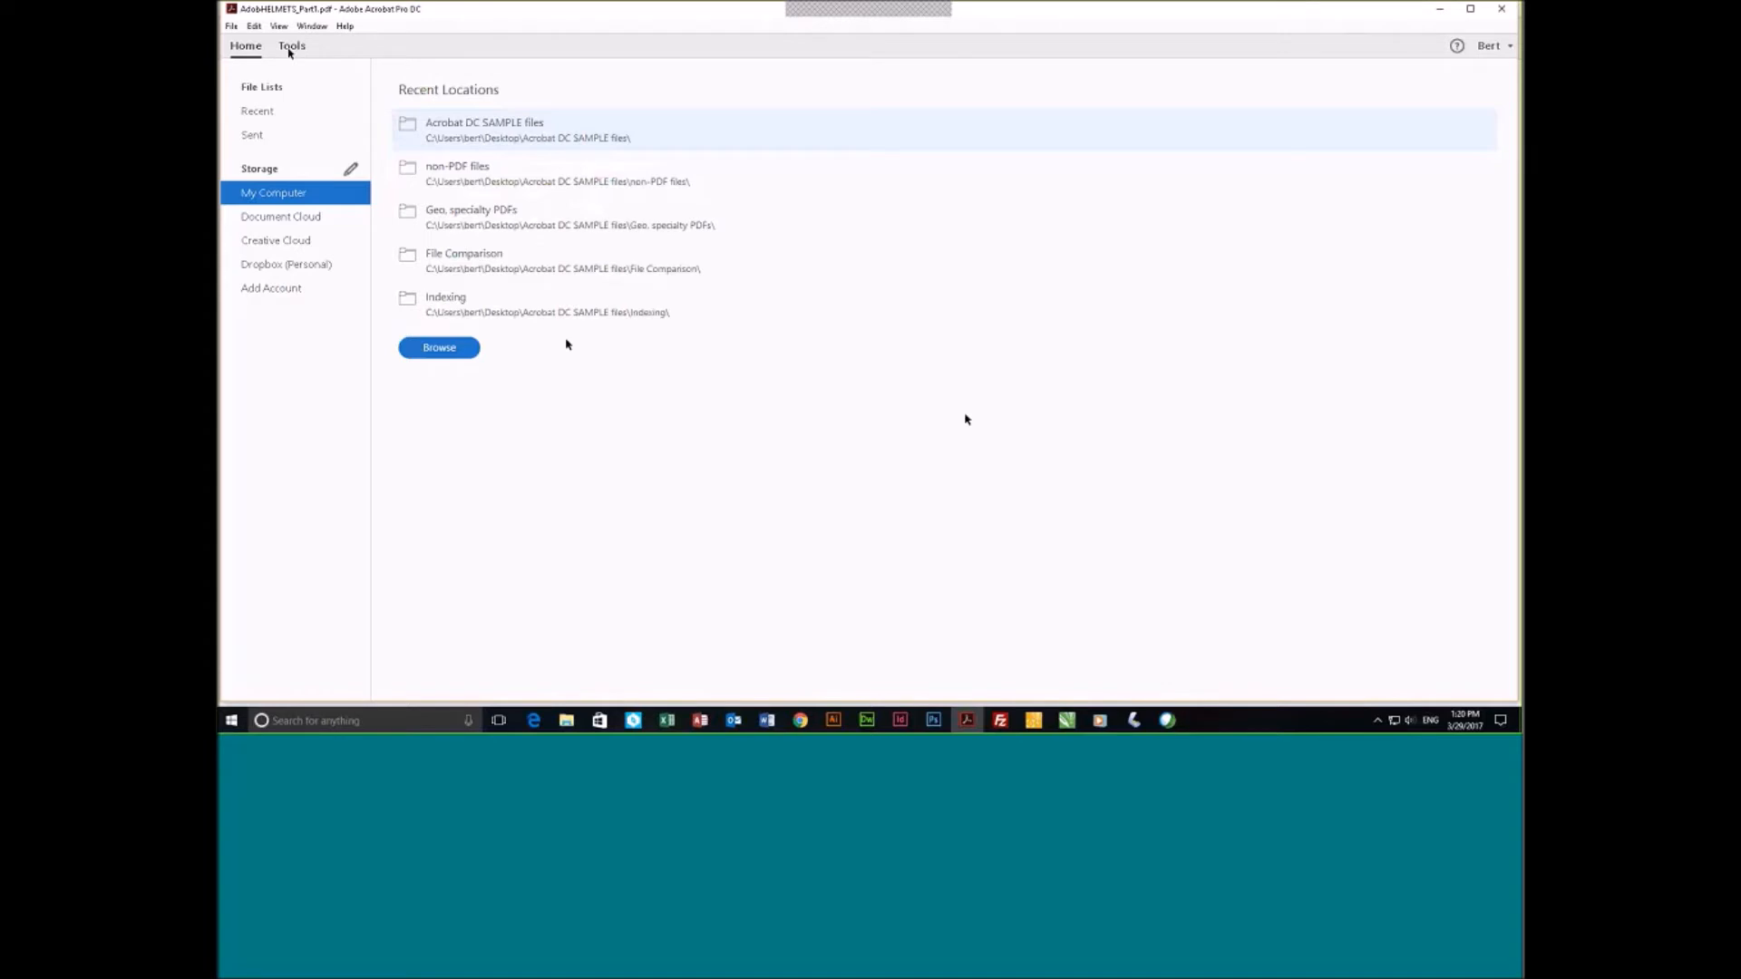
# Create a PDF from OCR page.jpg in the OCR folder of Acrobat DC SAMPLE files, and fit the full page in the view.
pyautogui.click(291, 47)
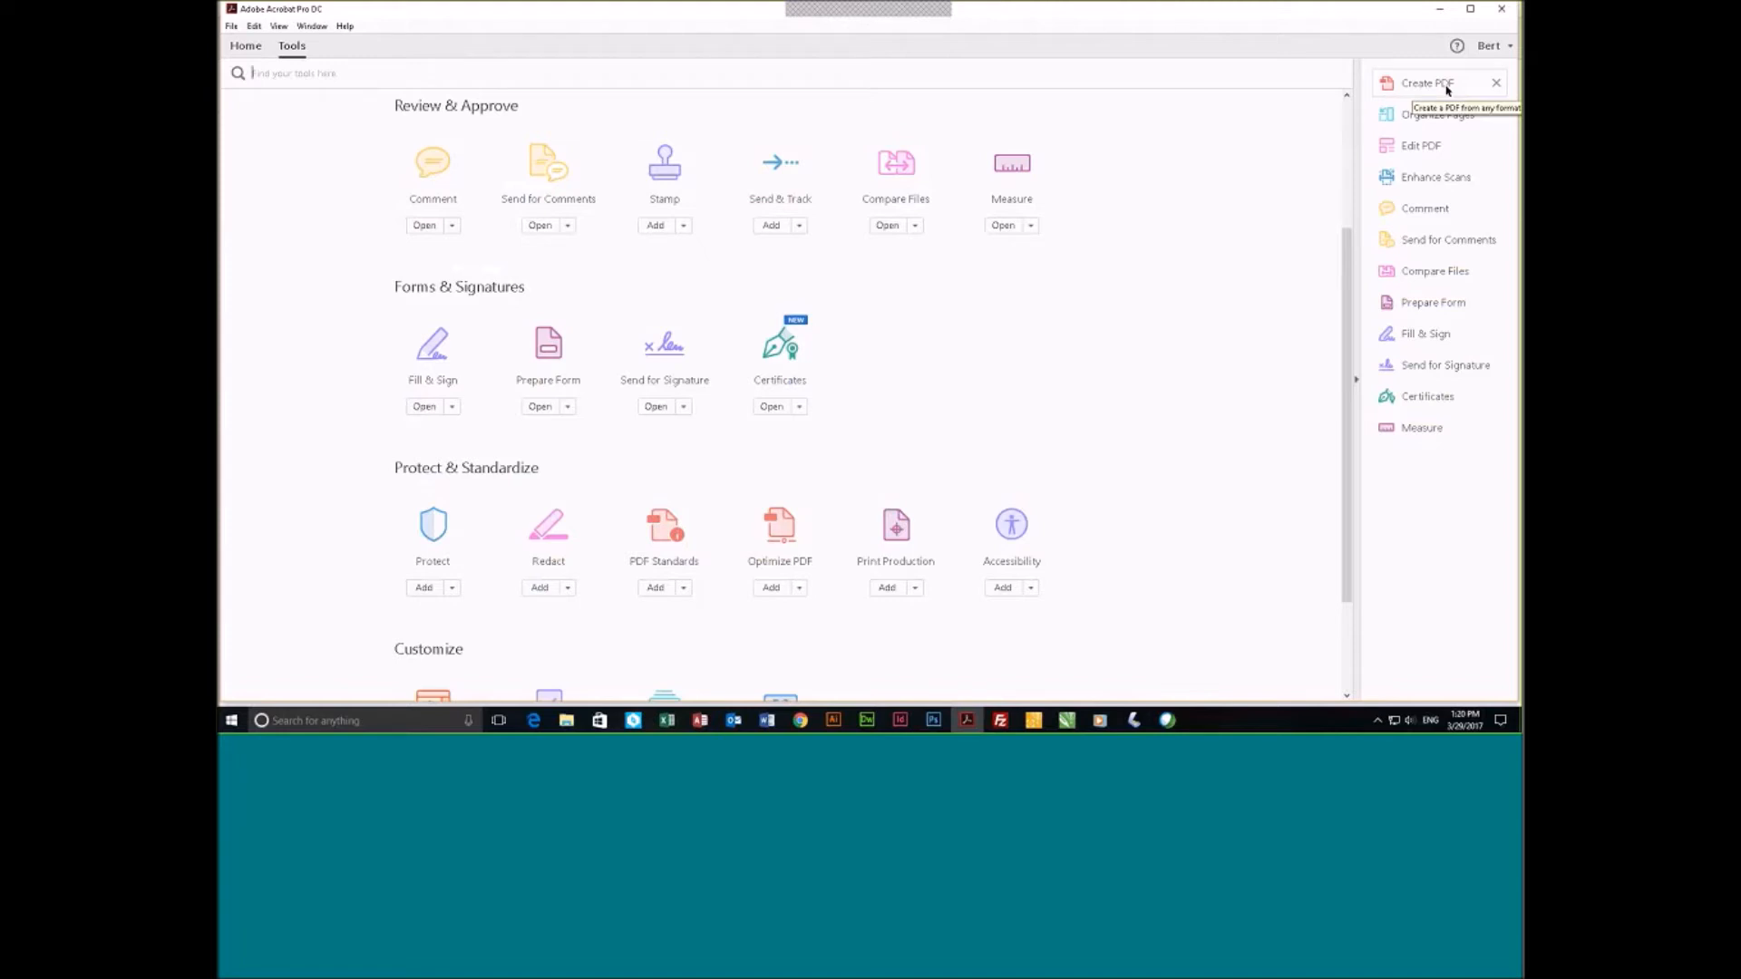
pyautogui.click(1427, 83)
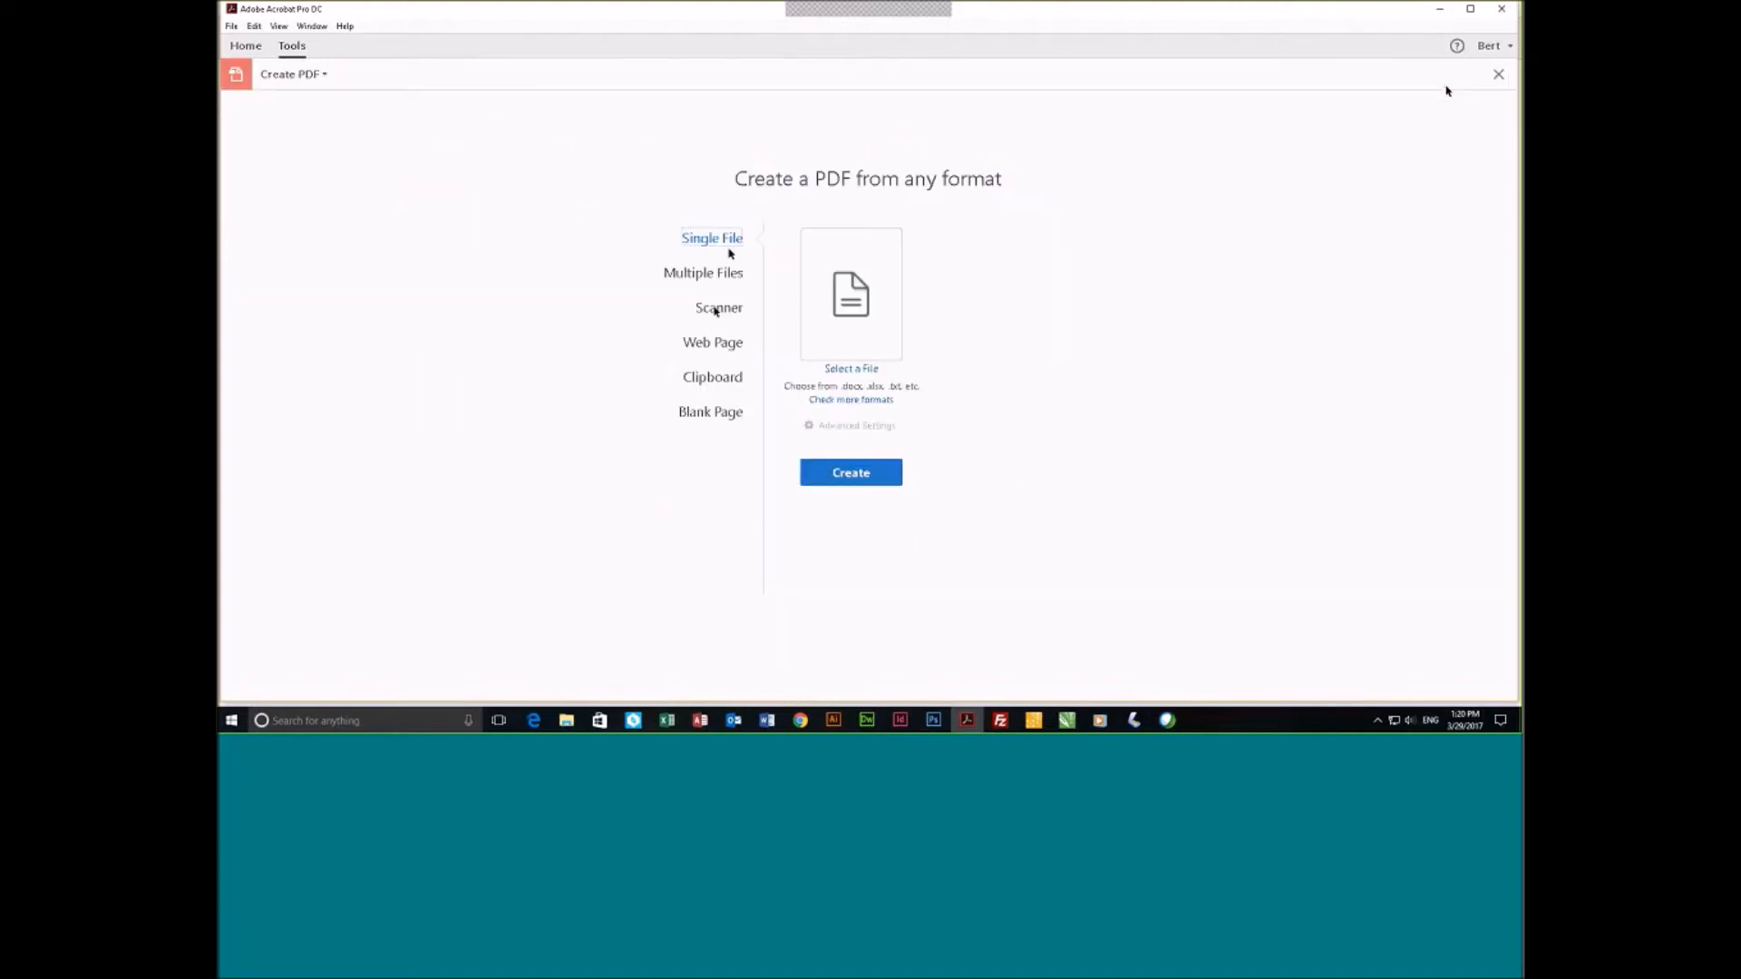
pyautogui.click(851, 370)
pyautogui.press('Escape')
pyautogui.doubleClick(379, 202)
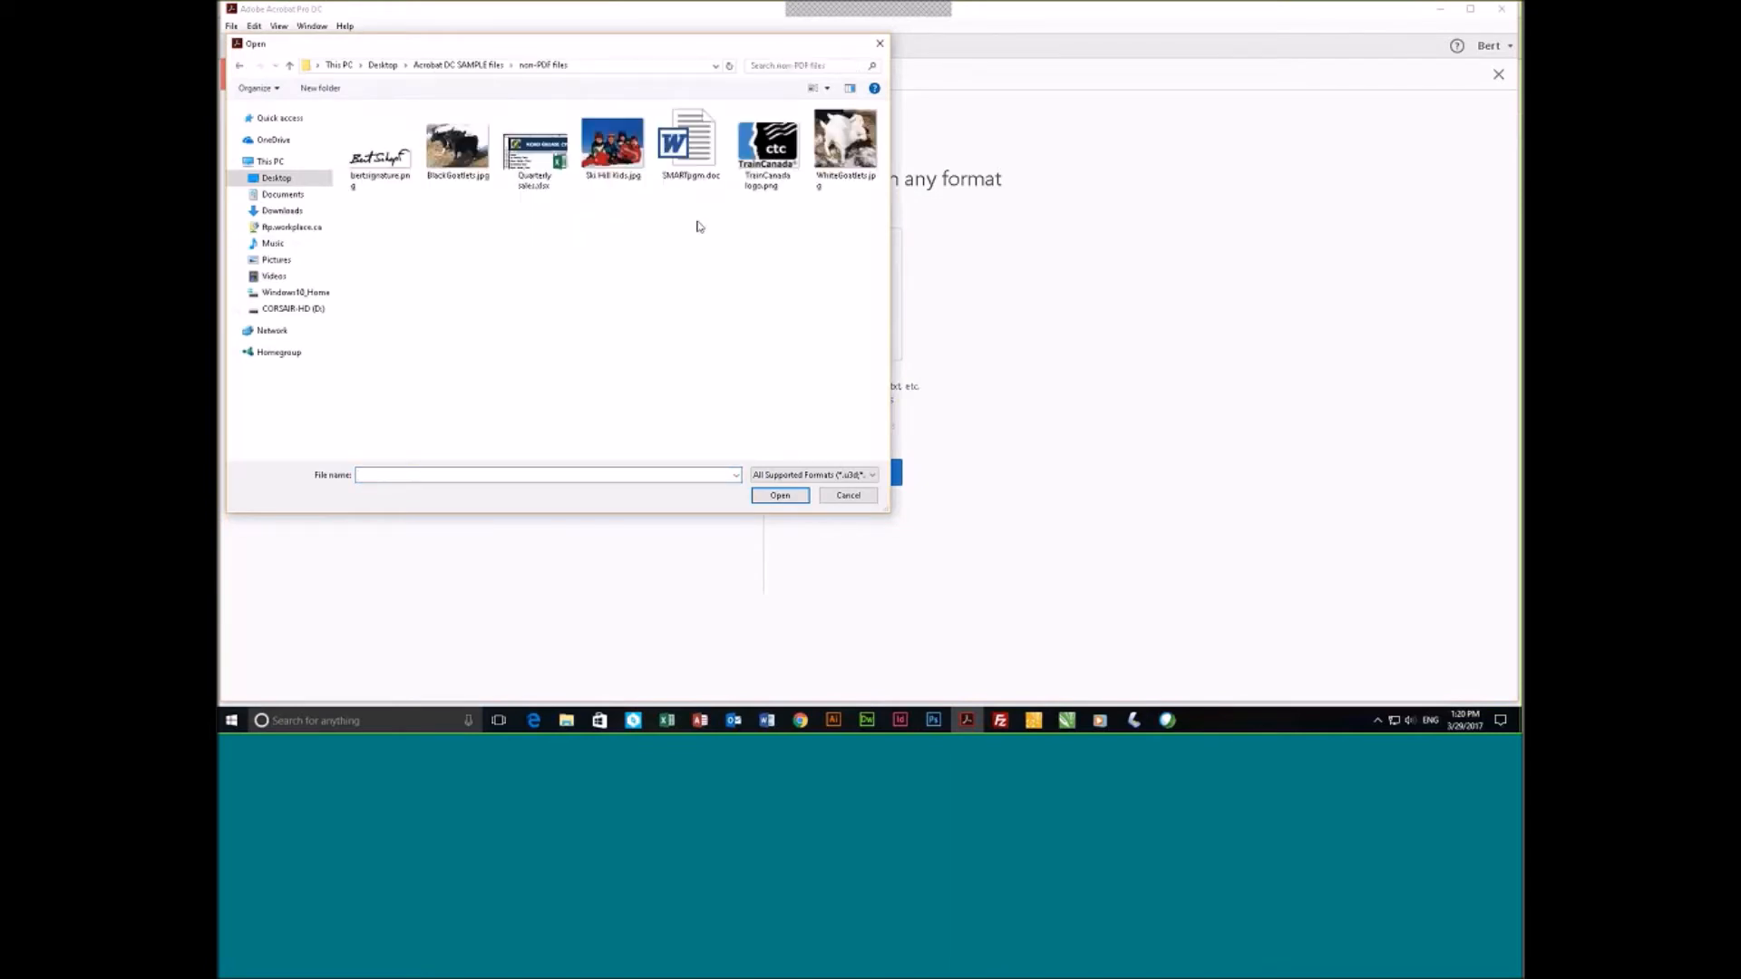
pyautogui.click(451, 66)
pyautogui.doubleClick(369, 214)
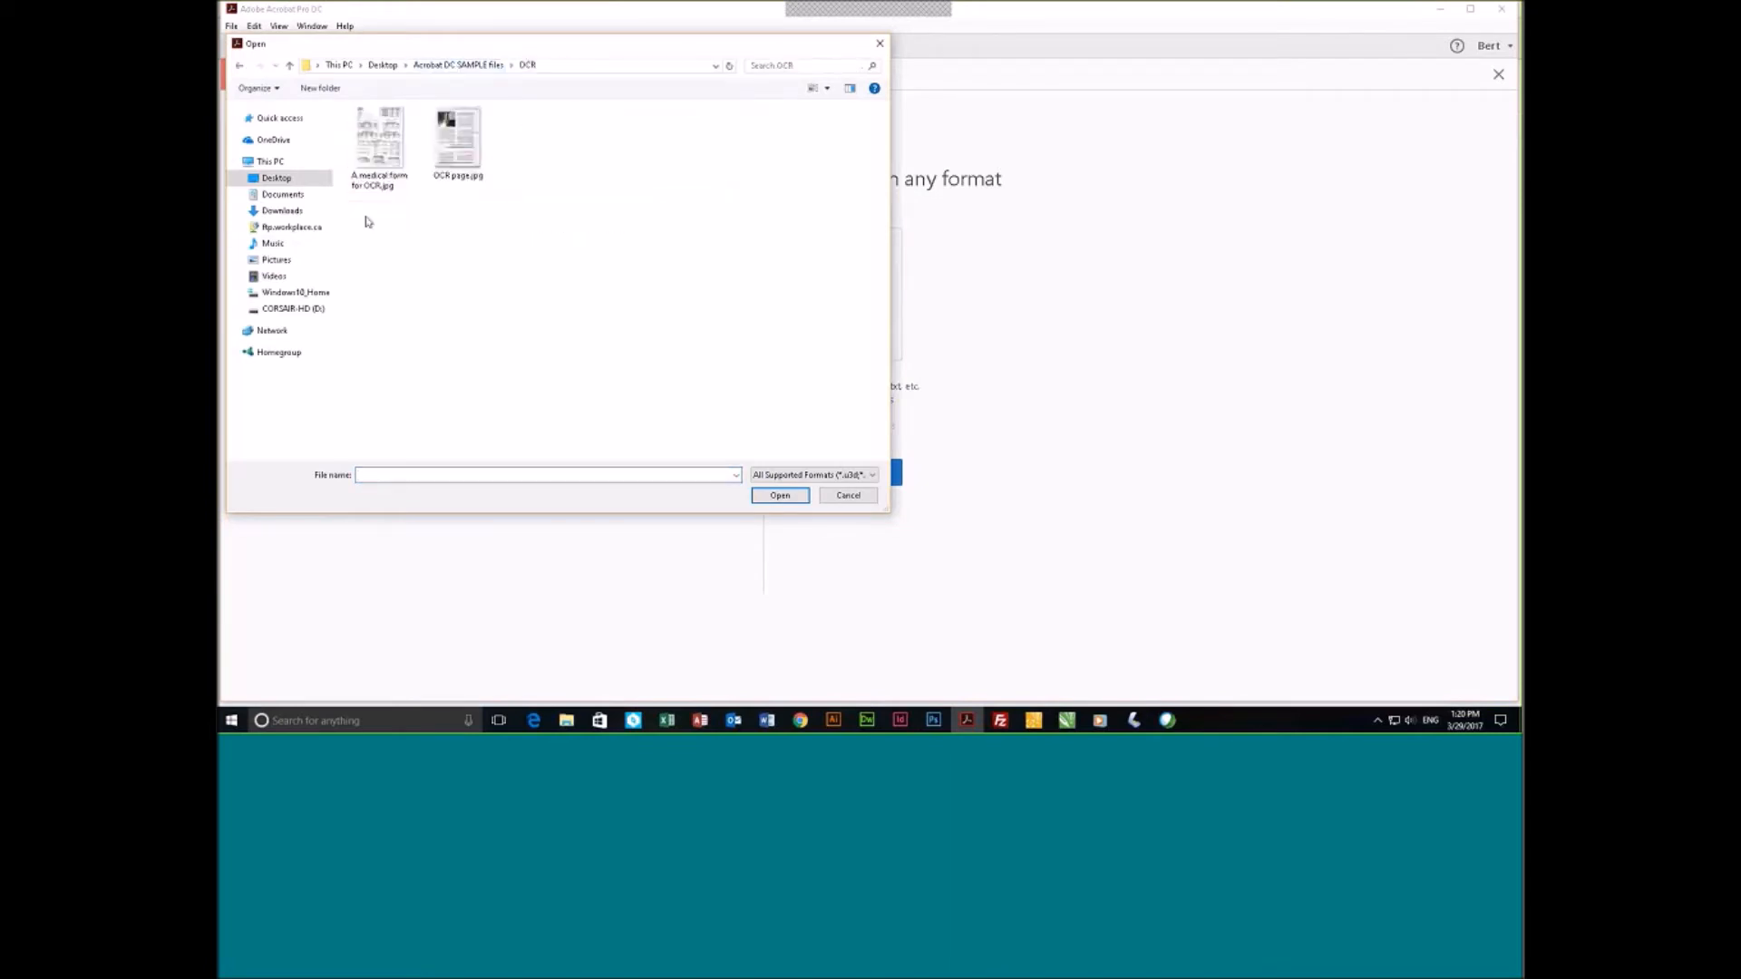
pyautogui.click(458, 131)
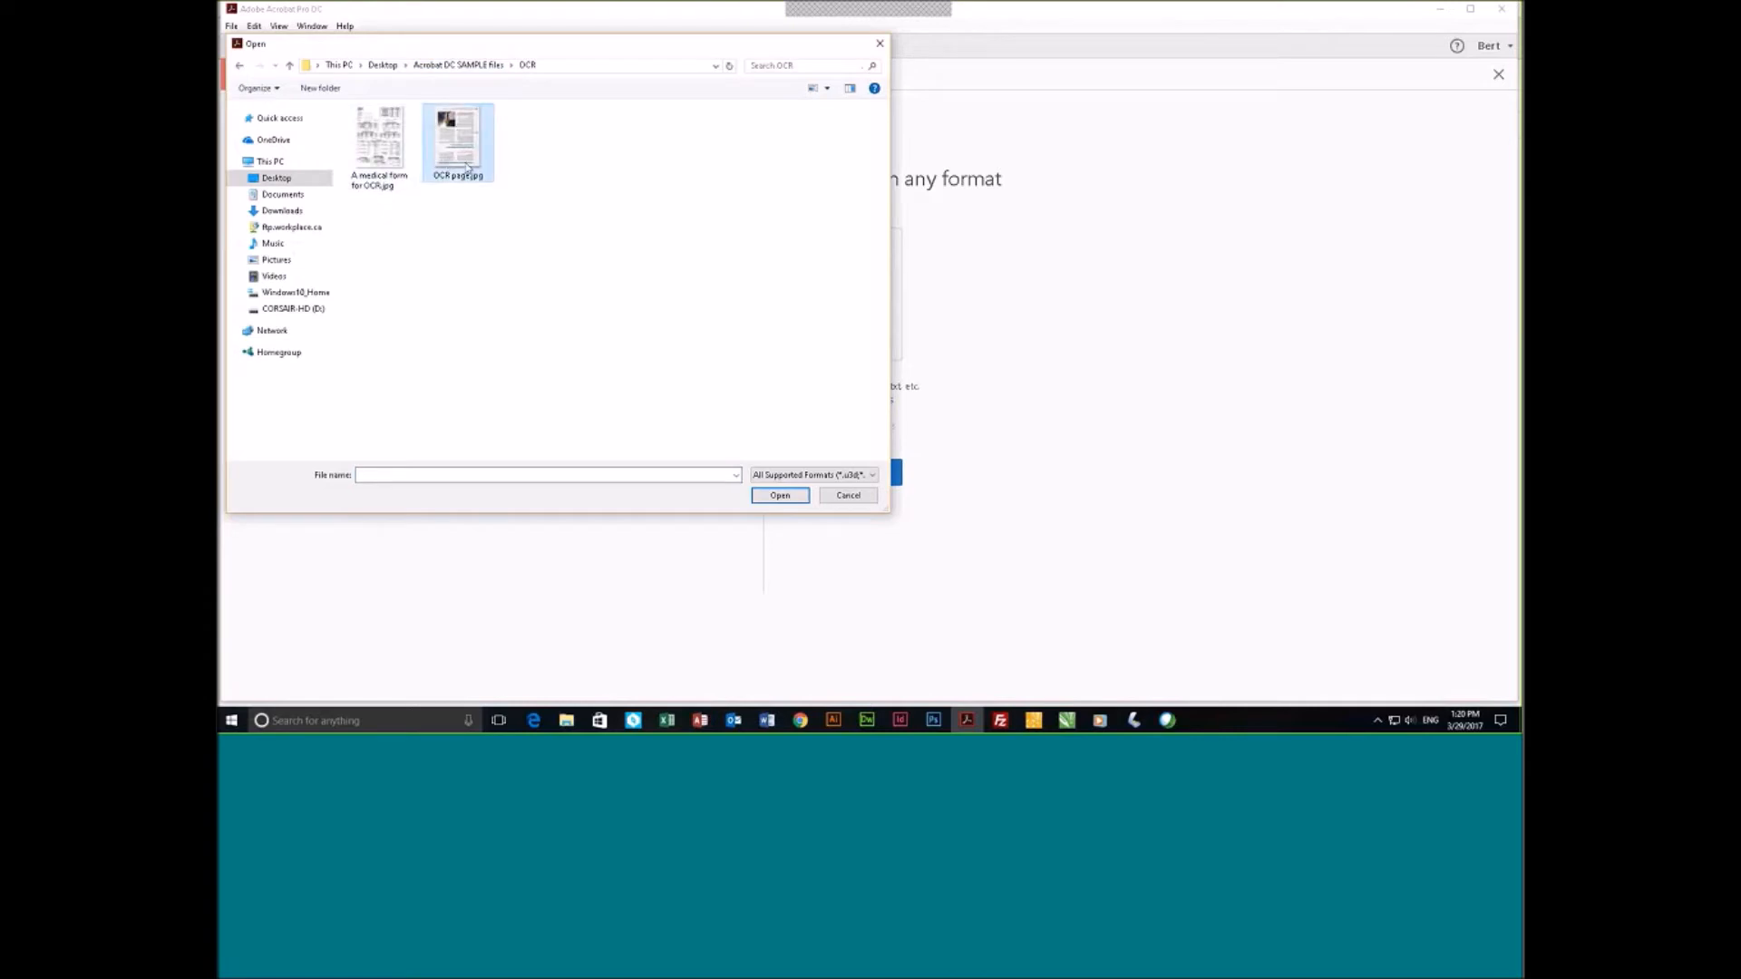
pyautogui.click(783, 496)
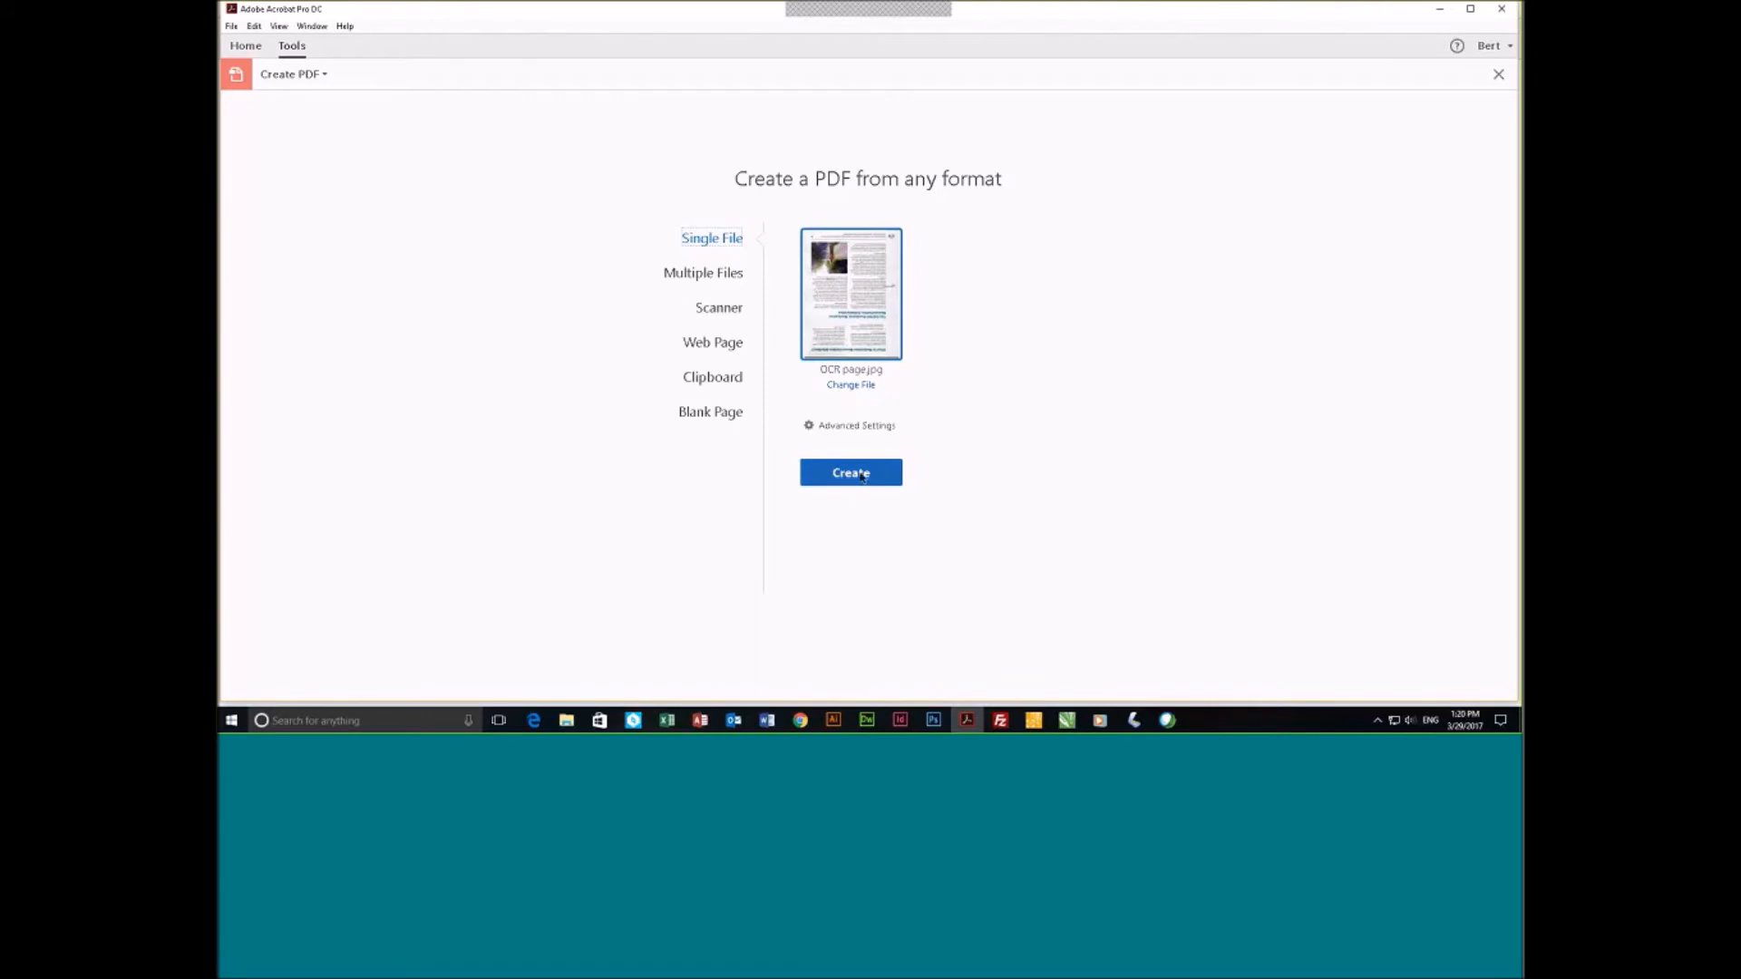
pyautogui.click(861, 475)
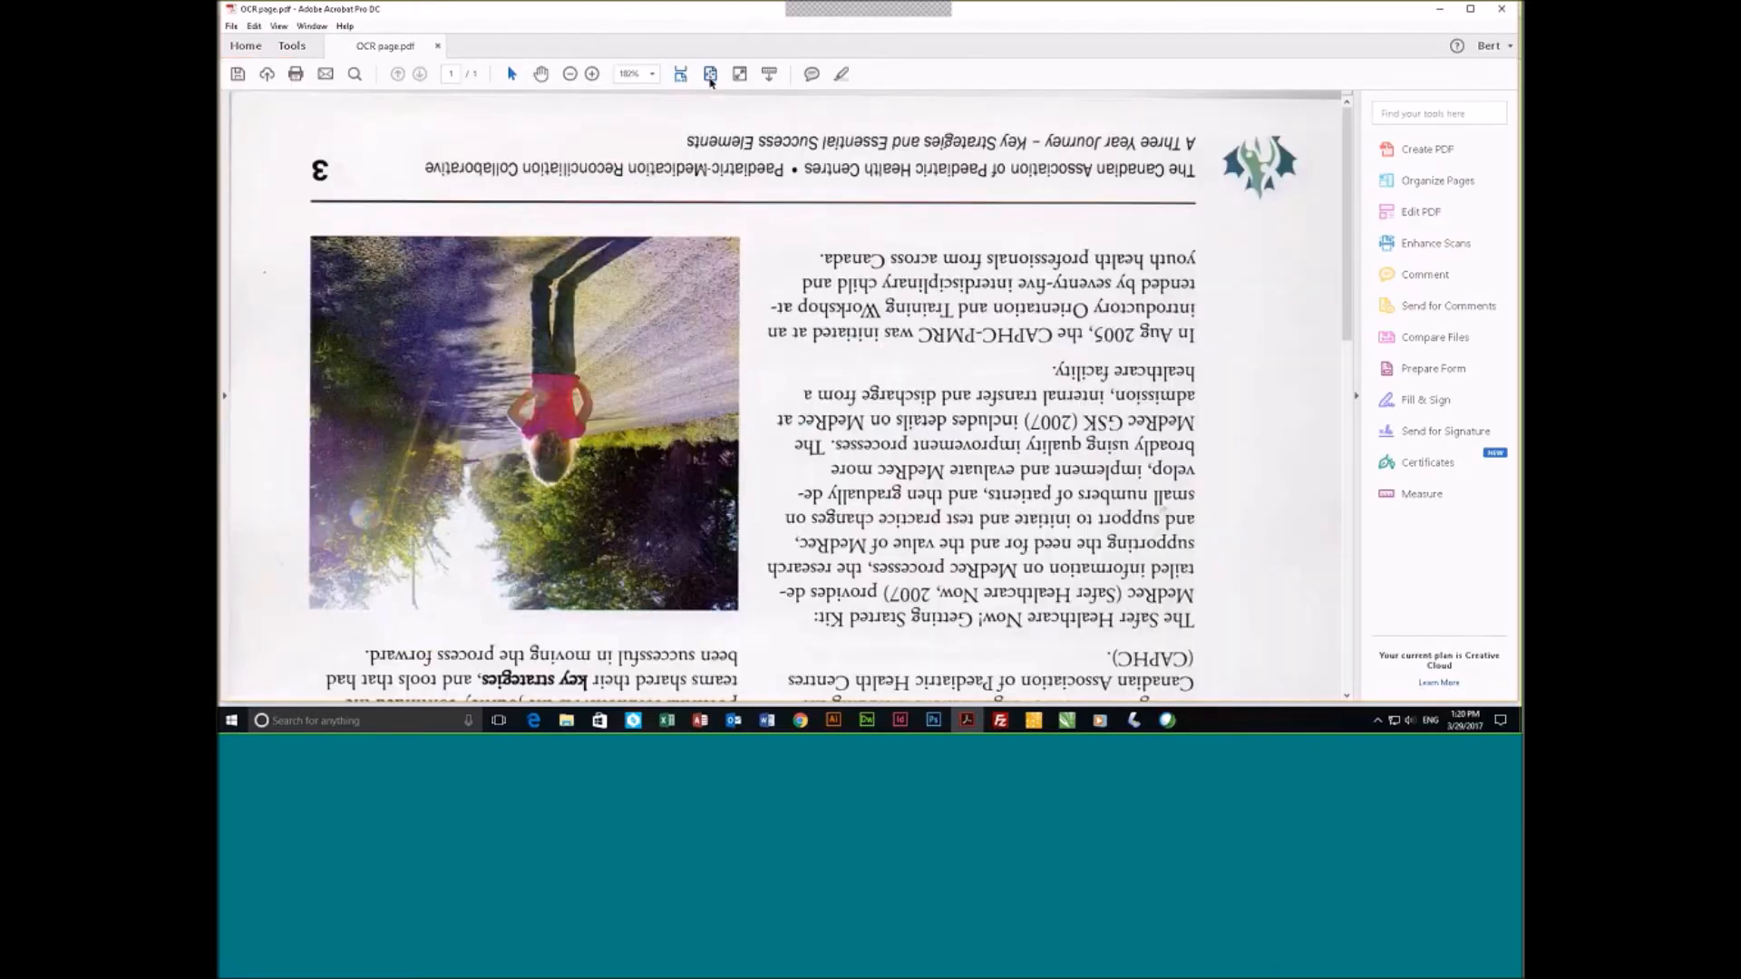
pyautogui.click(710, 74)
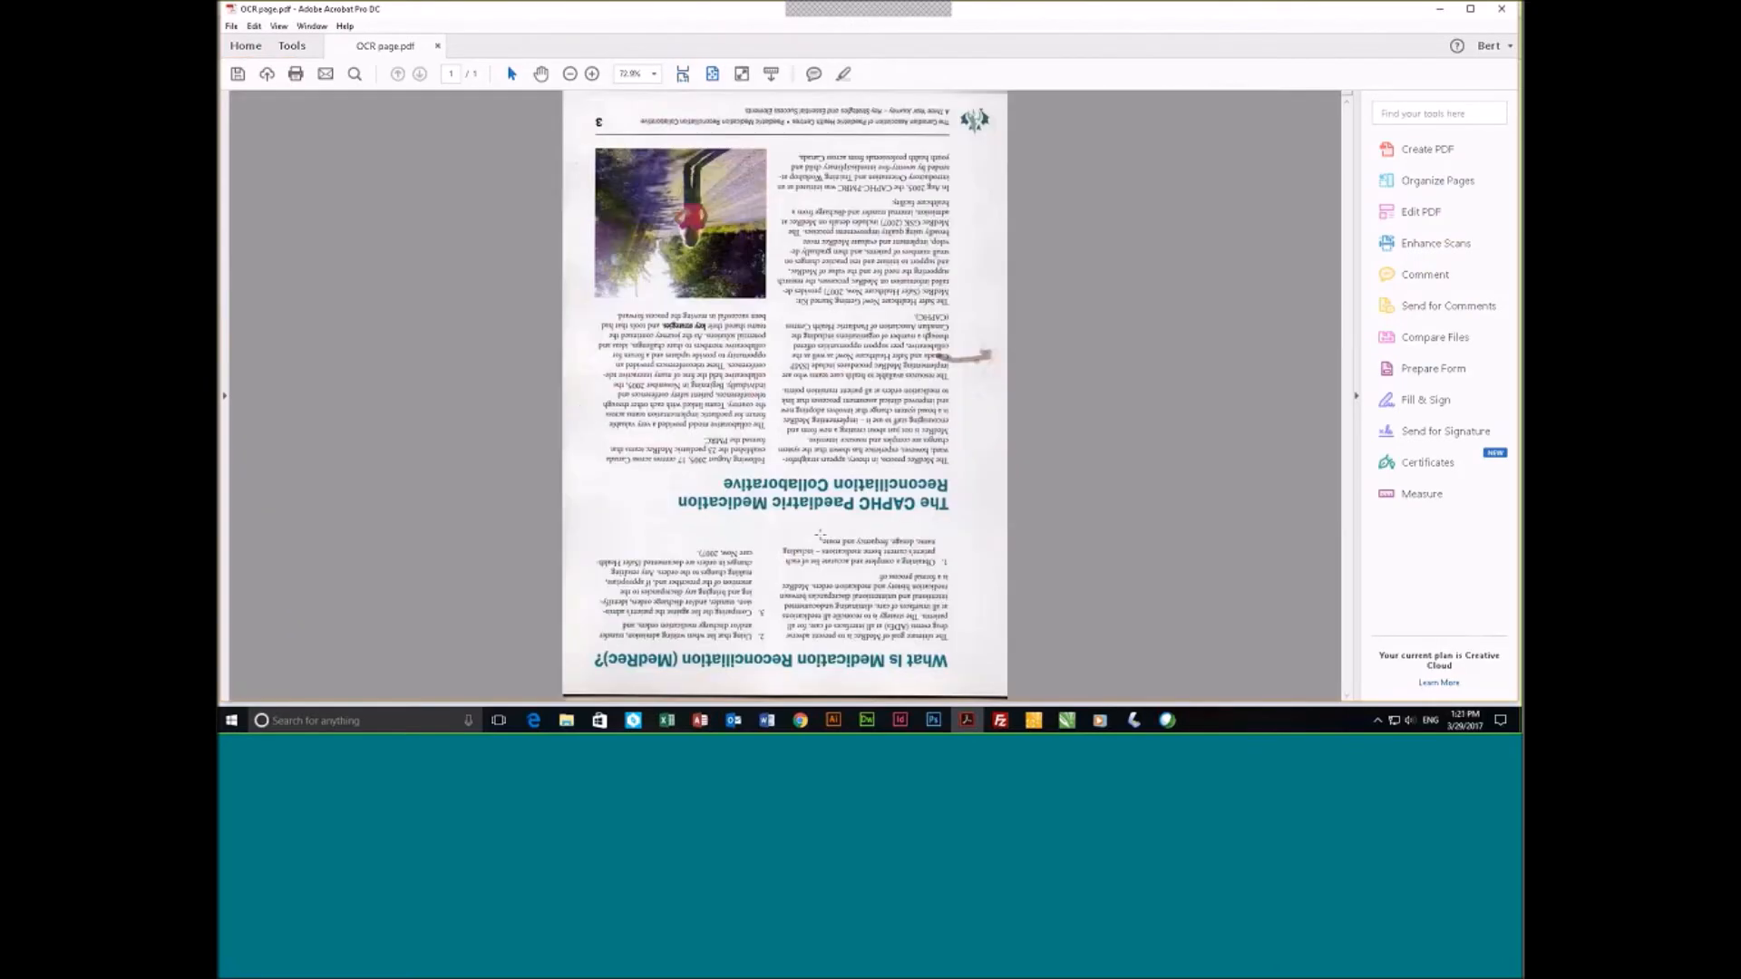
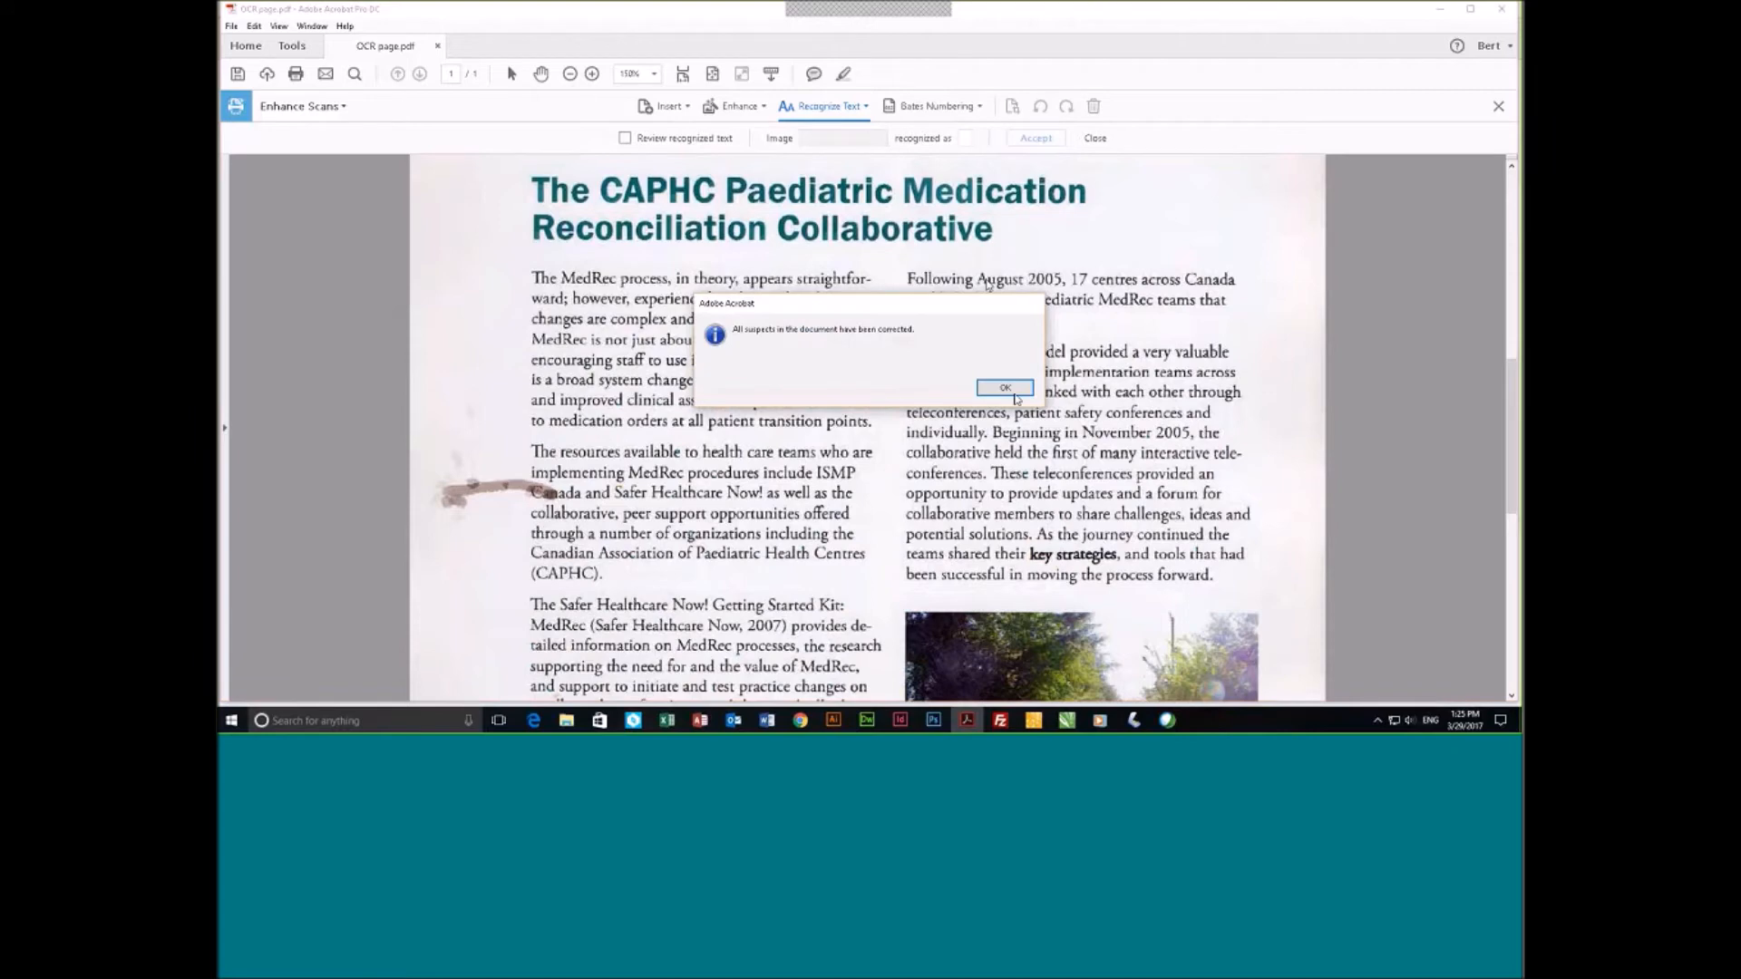
# Finish correcting the recognized text, look over the scanned page, and exit Enhance Scans.
pyautogui.click(1014, 390)
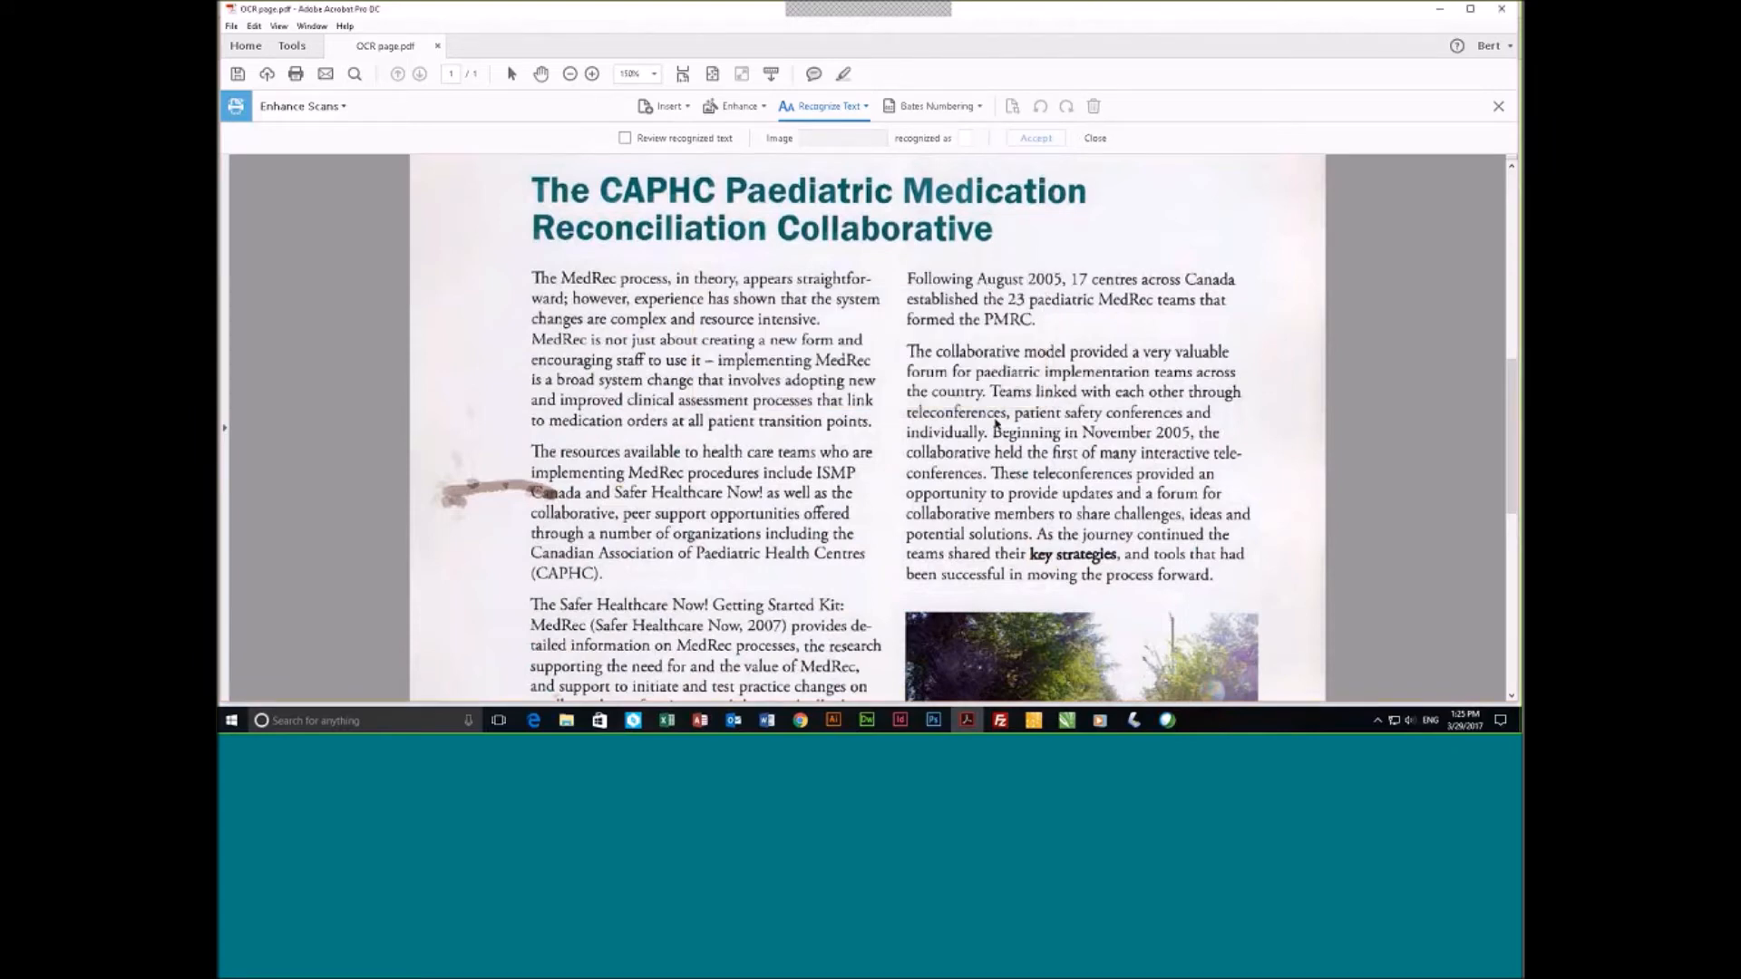
pyautogui.scroll(-1, 995, 424)
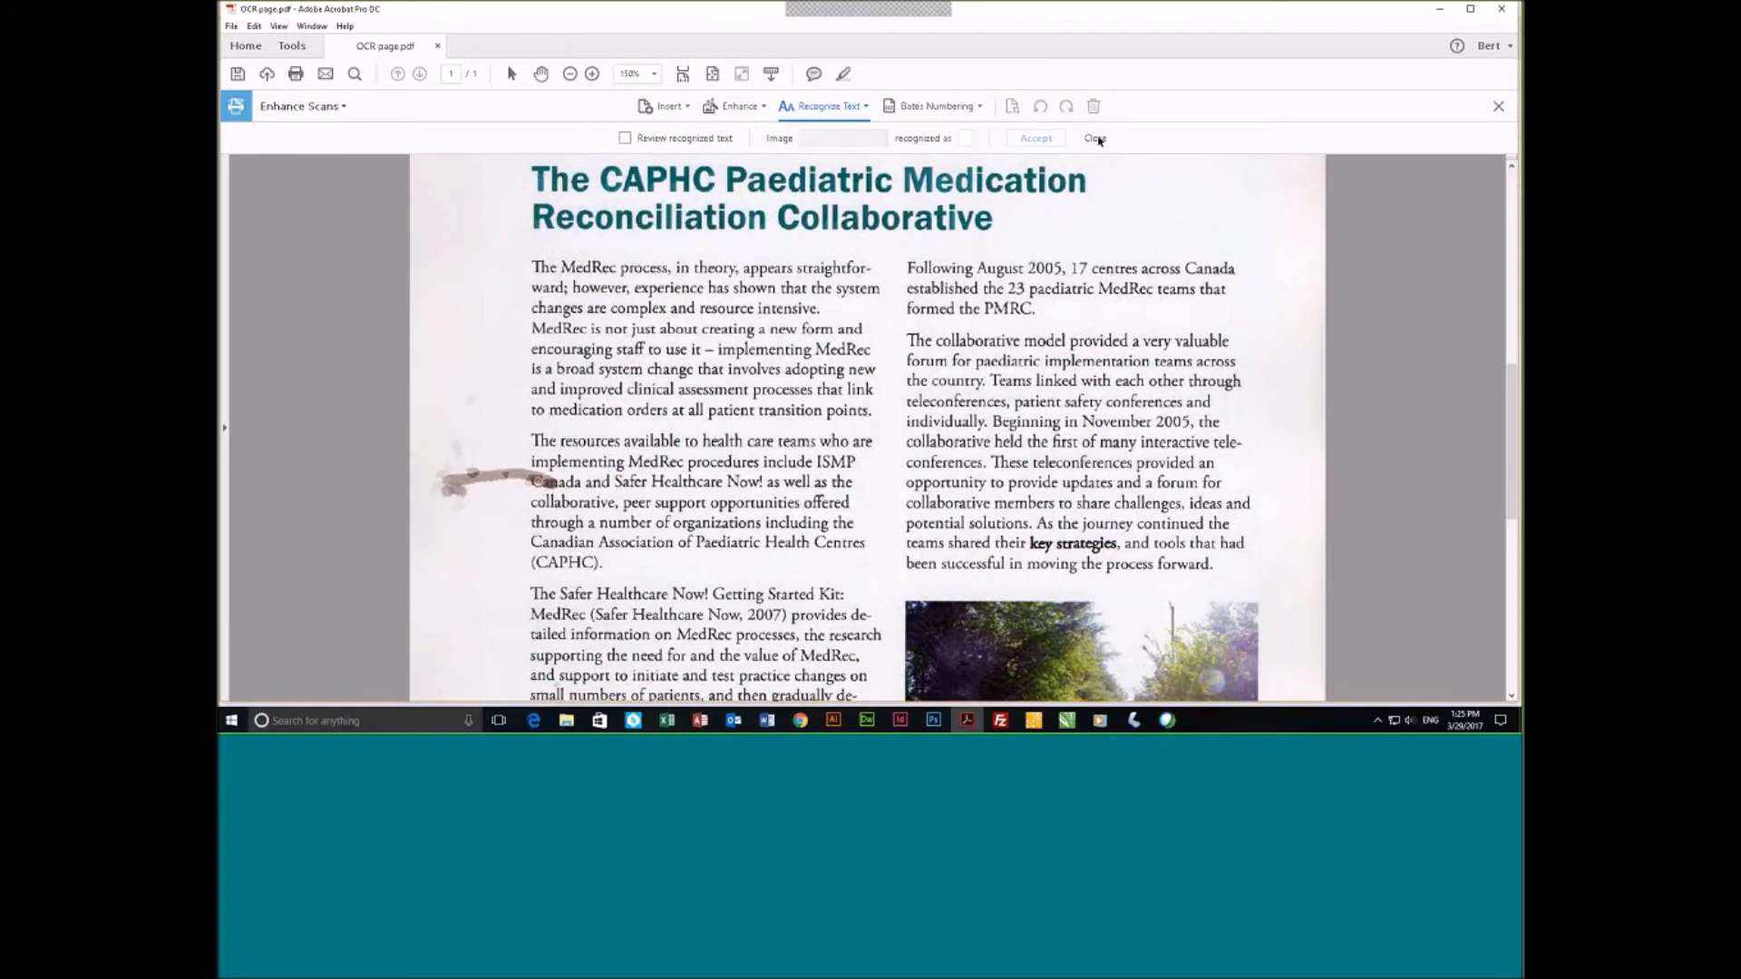
pyautogui.scroll(-2, 955, 445)
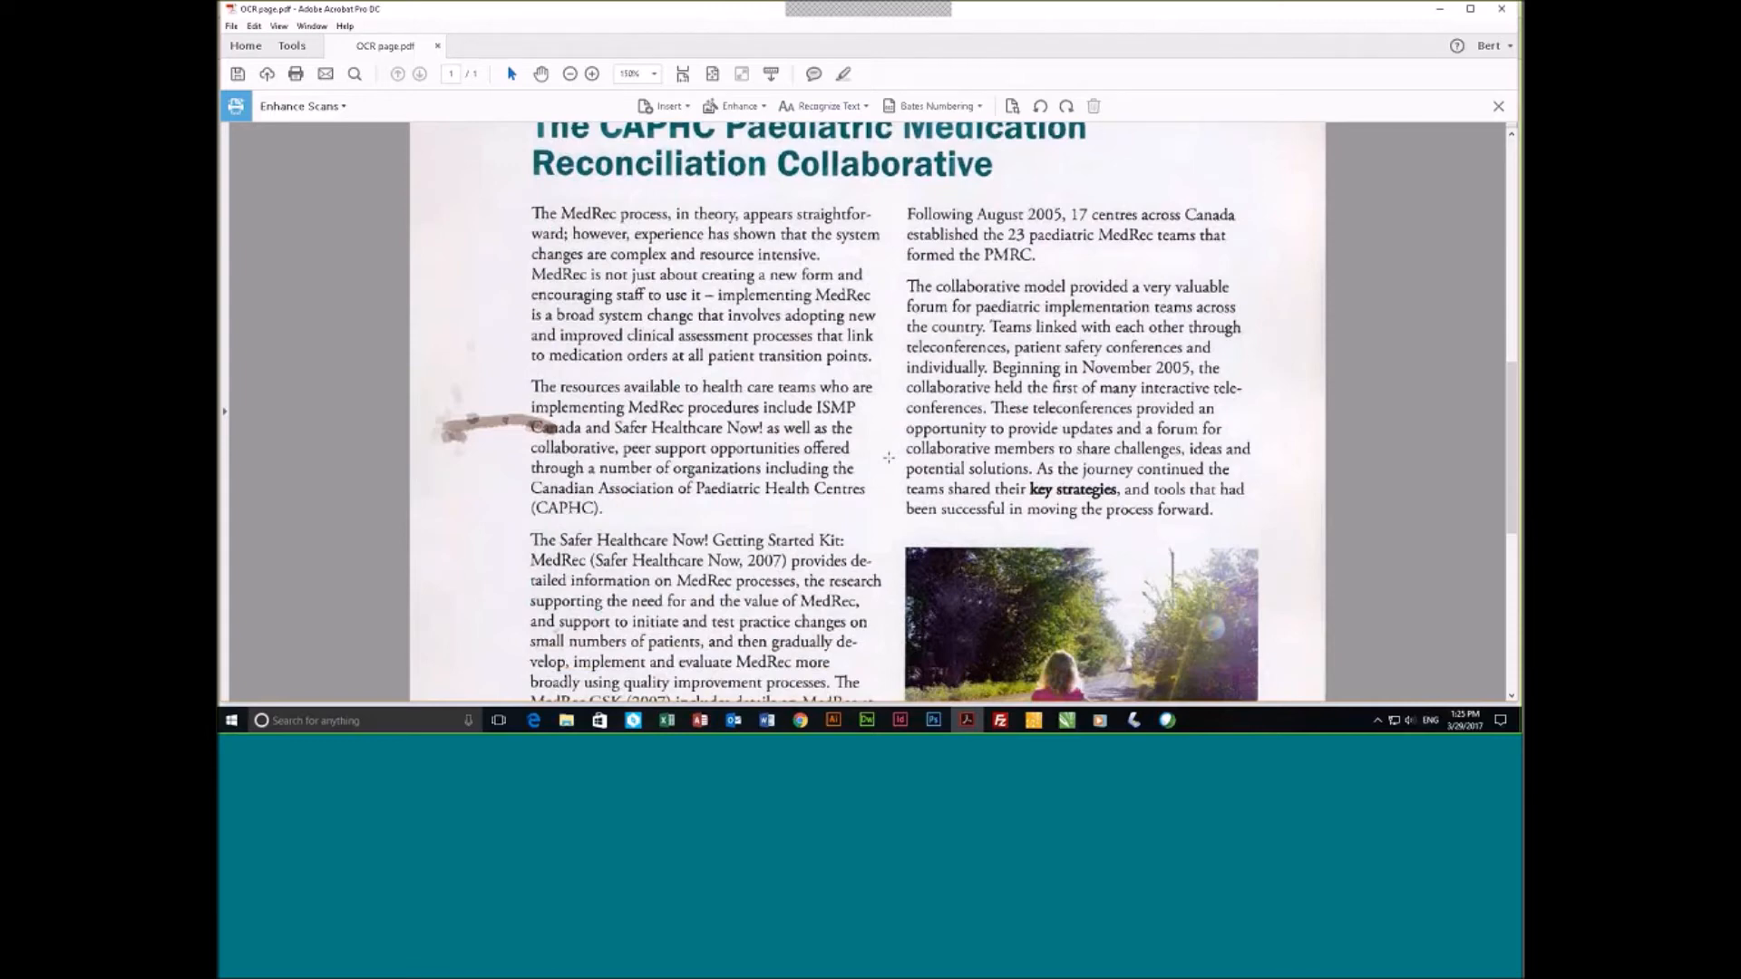
pyautogui.scroll(-1, 888, 458)
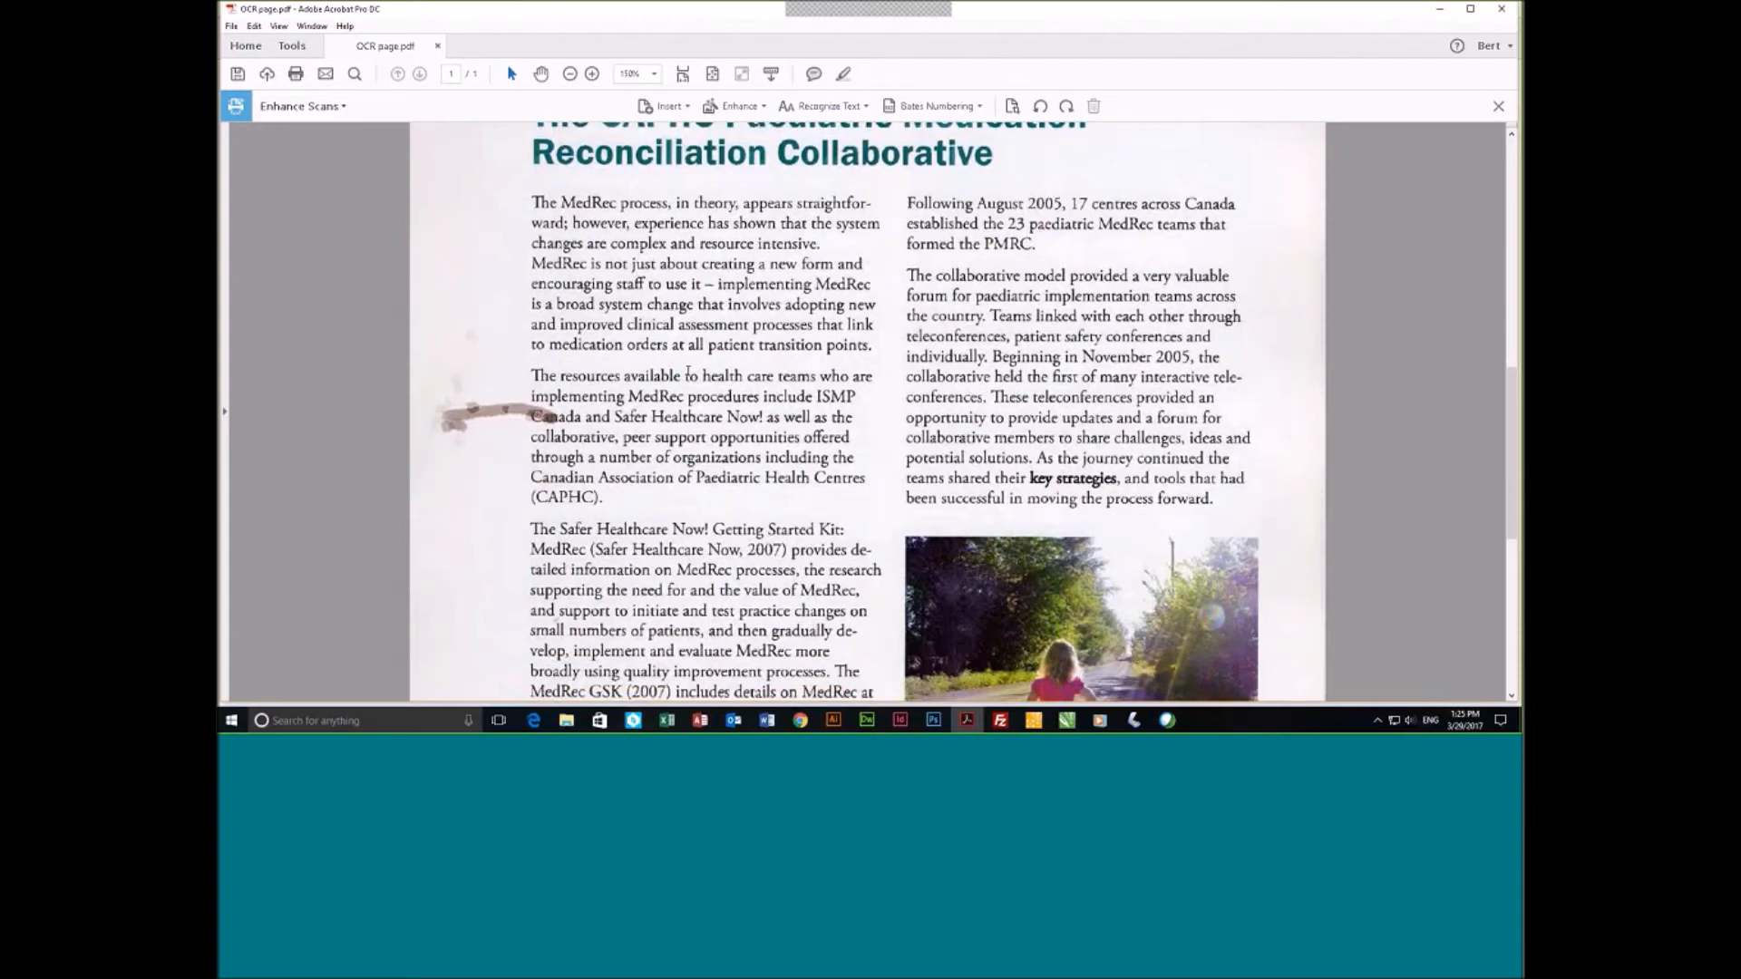
pyautogui.scroll(-3, 689, 373)
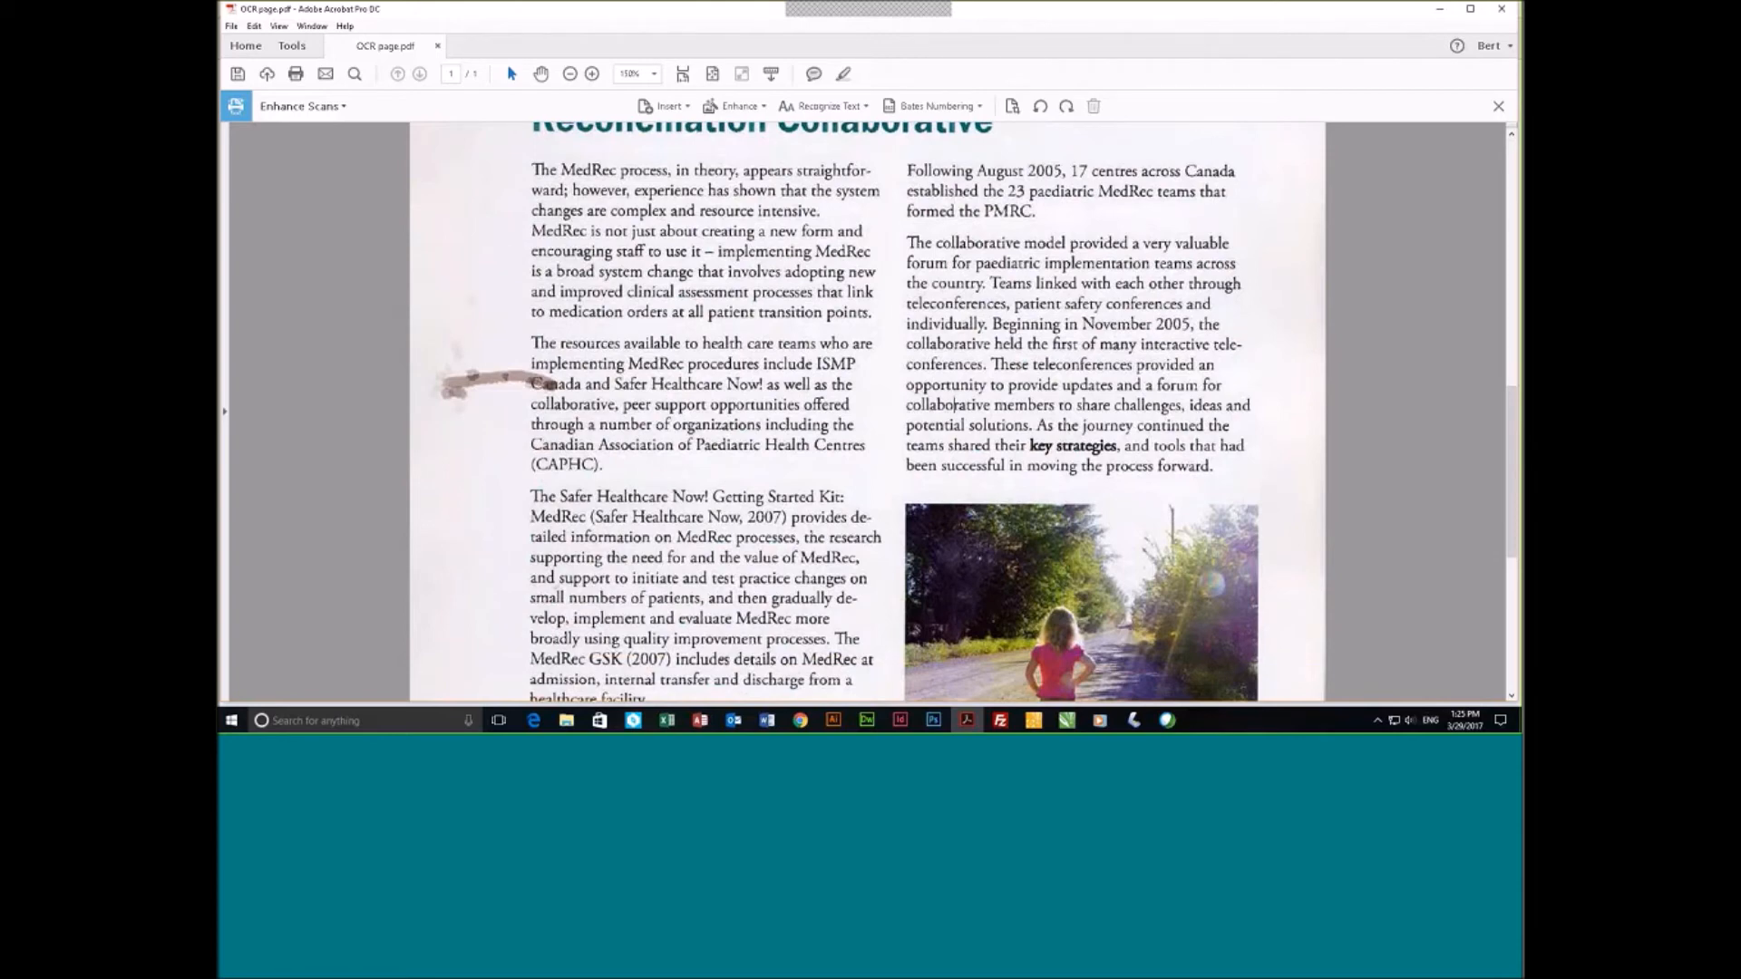
pyautogui.click(1498, 107)
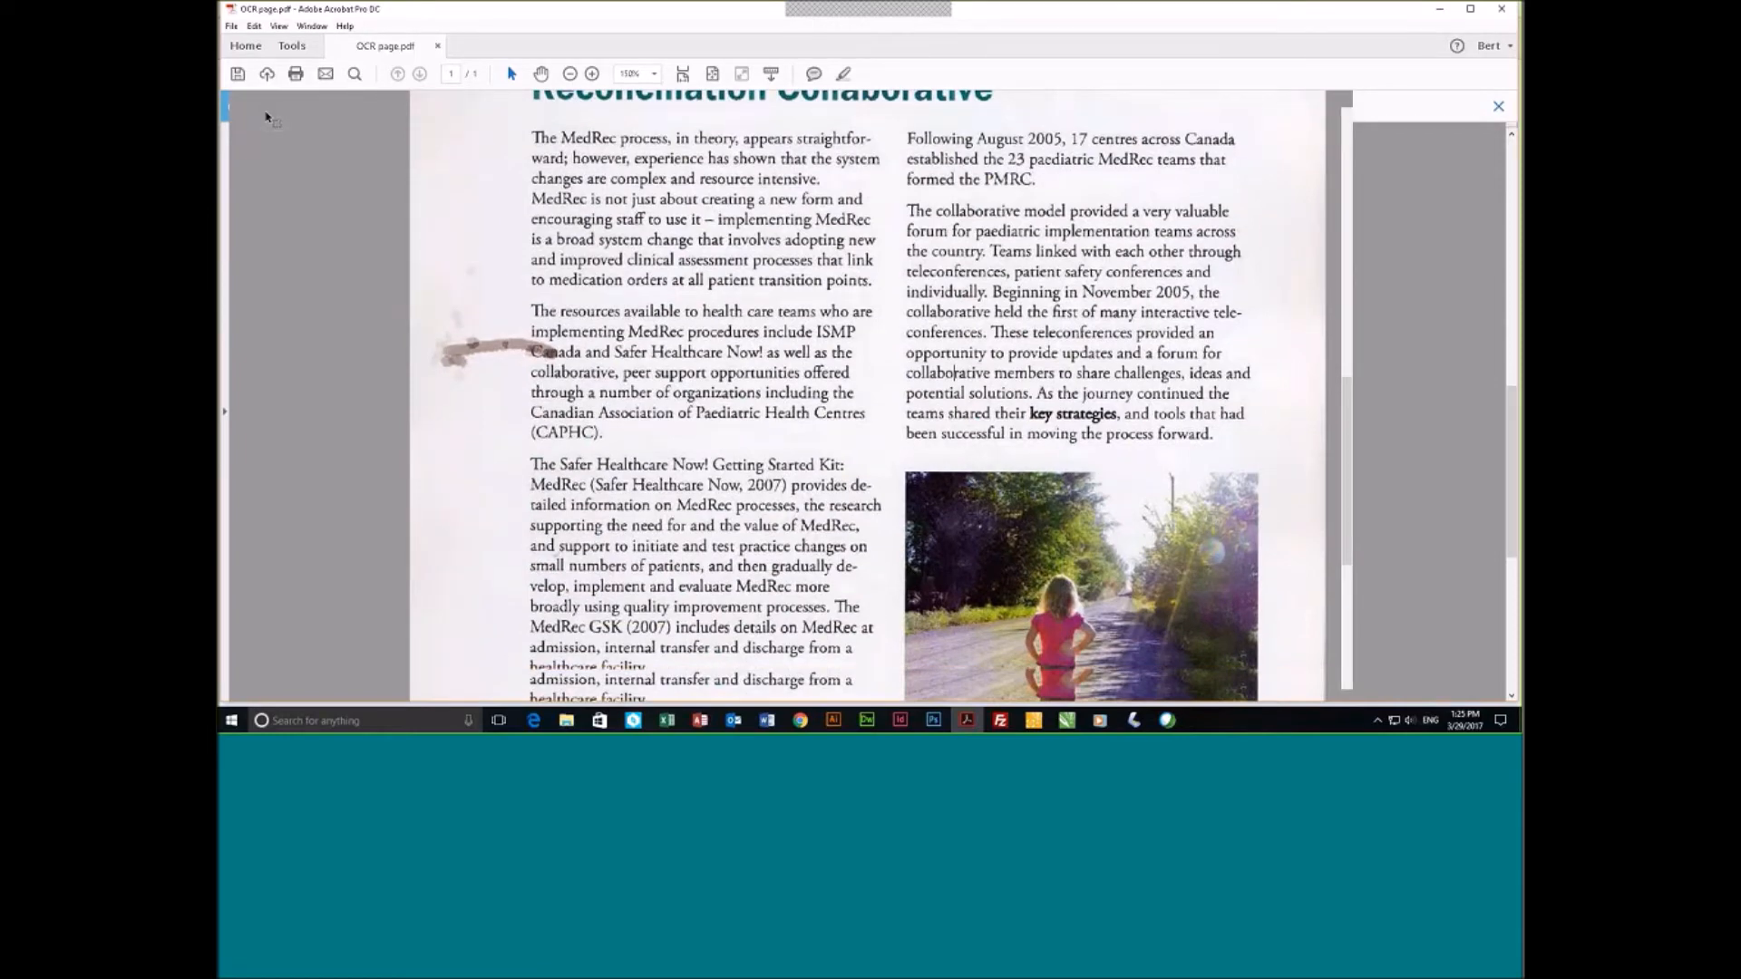
# Save the recognized scan as OCR page.pdf in the Acrobat DC SAMPLE files folder.
pyautogui.click(241, 76)
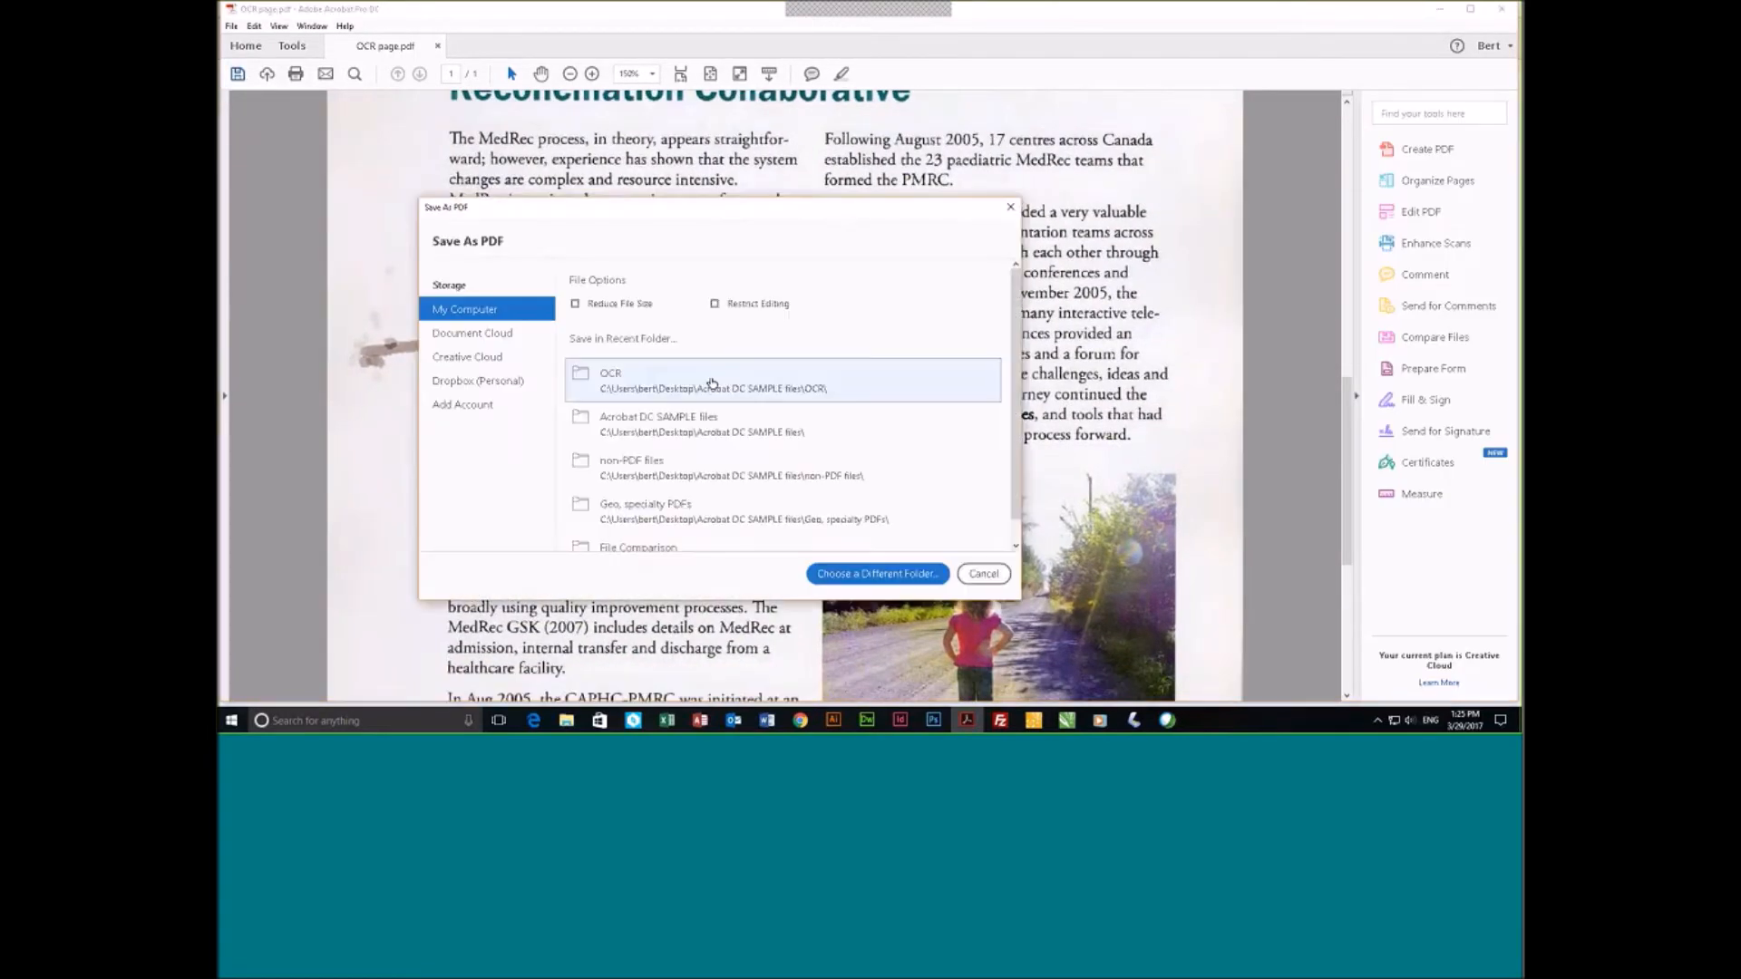
pyautogui.click(711, 413)
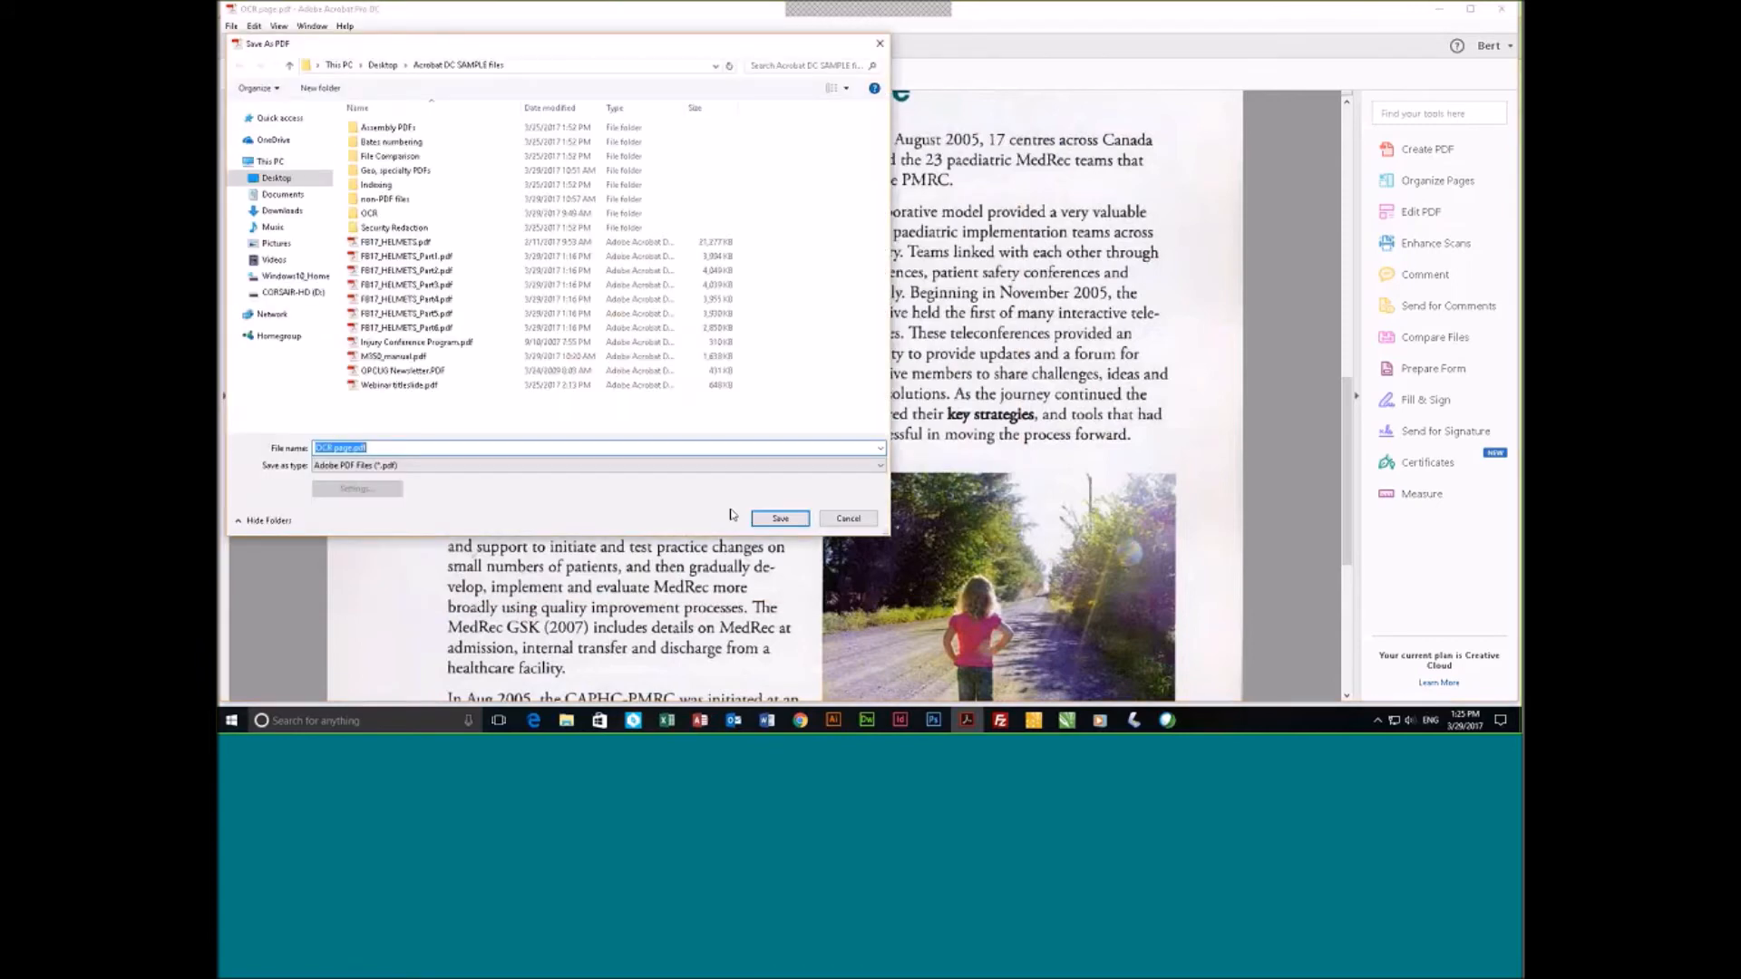
pyautogui.click(780, 517)
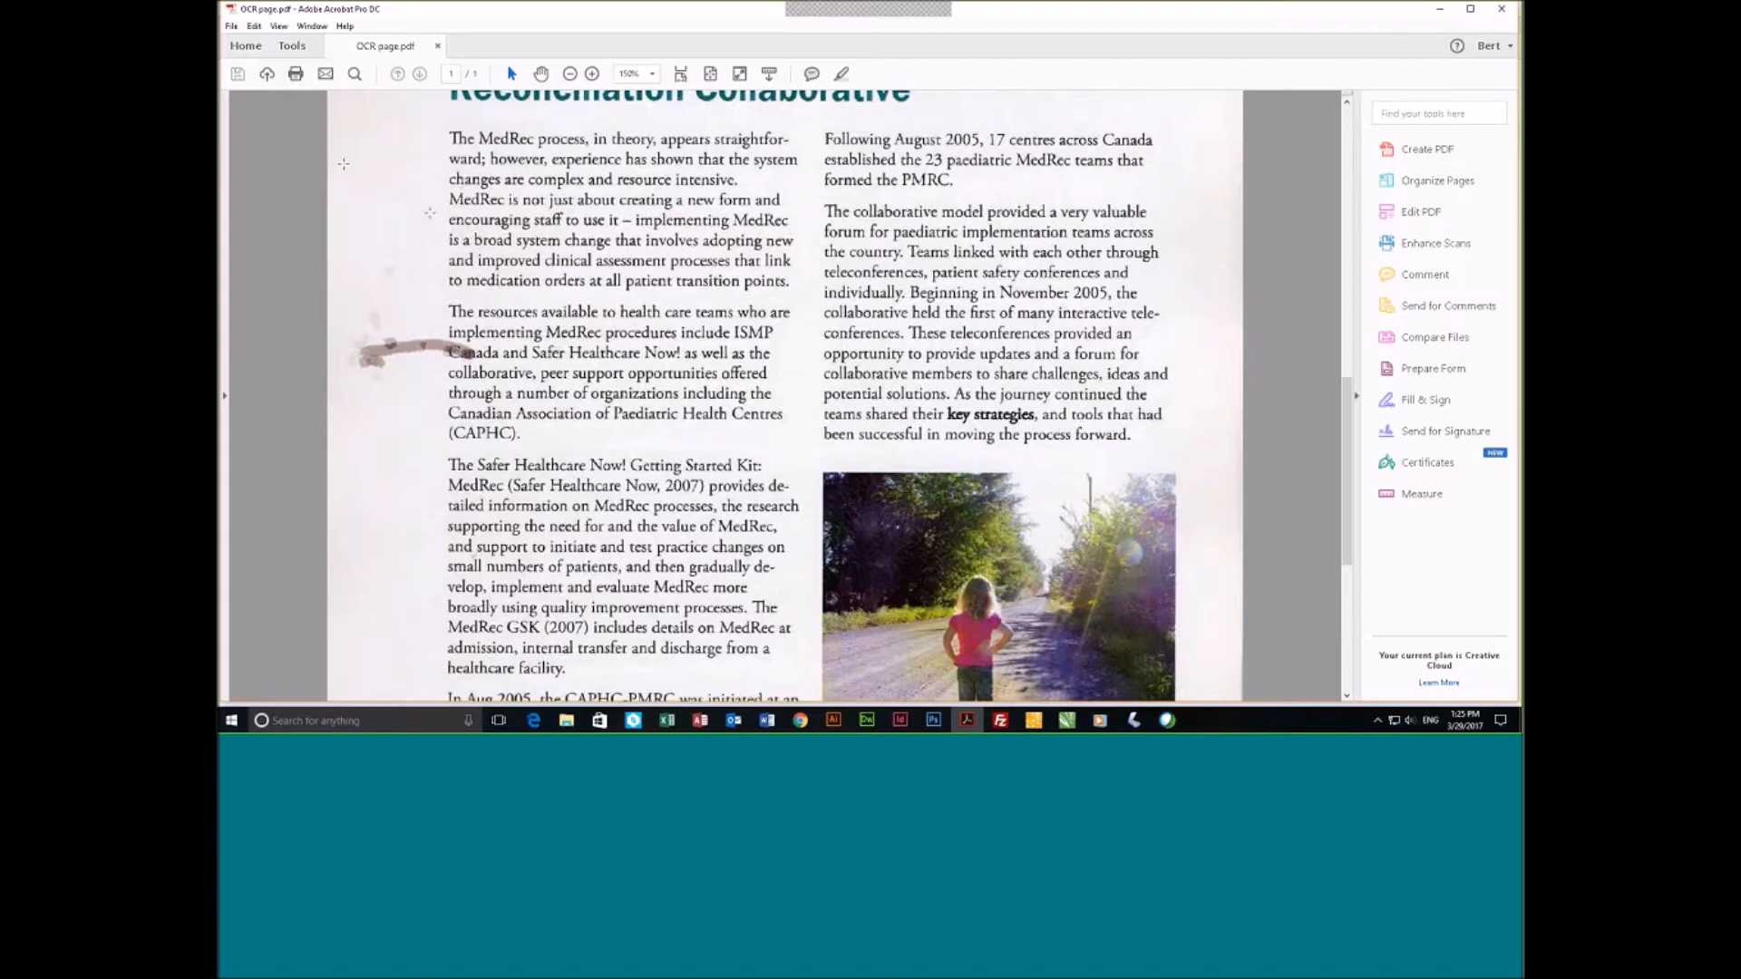
# Export the page to a Word Document named OCR page.docx in the Acrobat DC SAMPLE files folder, with View Result enabled.
pyautogui.click(231, 26)
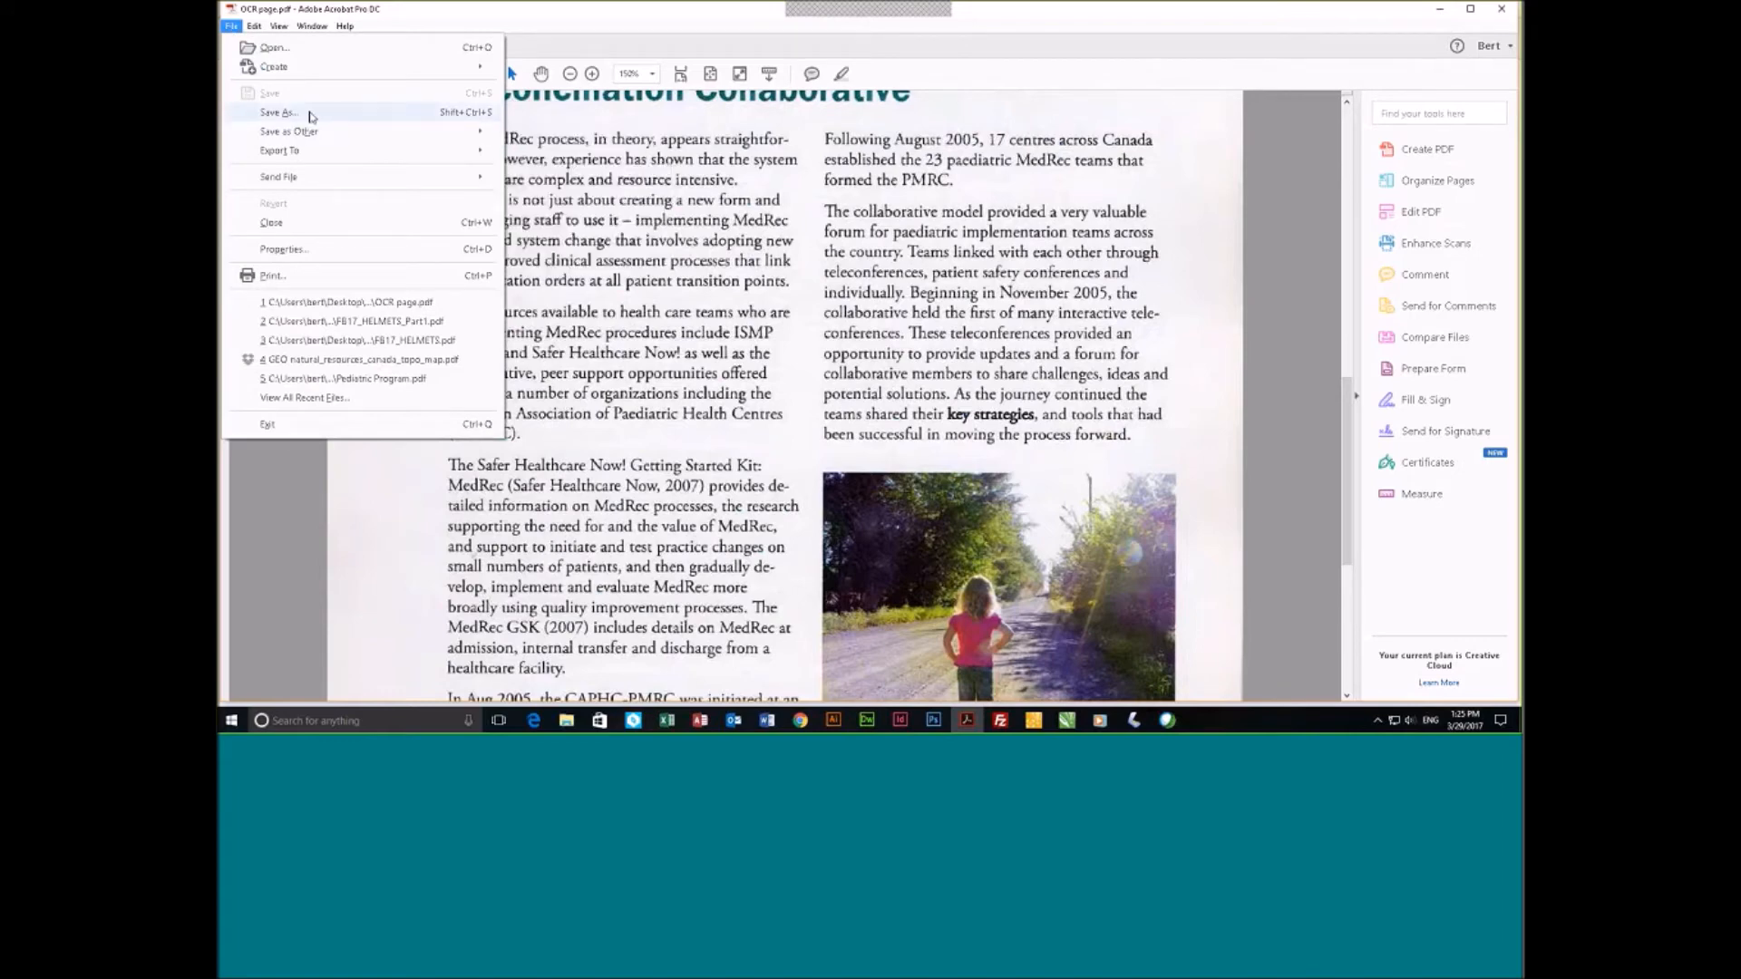
pyautogui.moveTo(306, 157)
pyautogui.moveTo(569, 154)
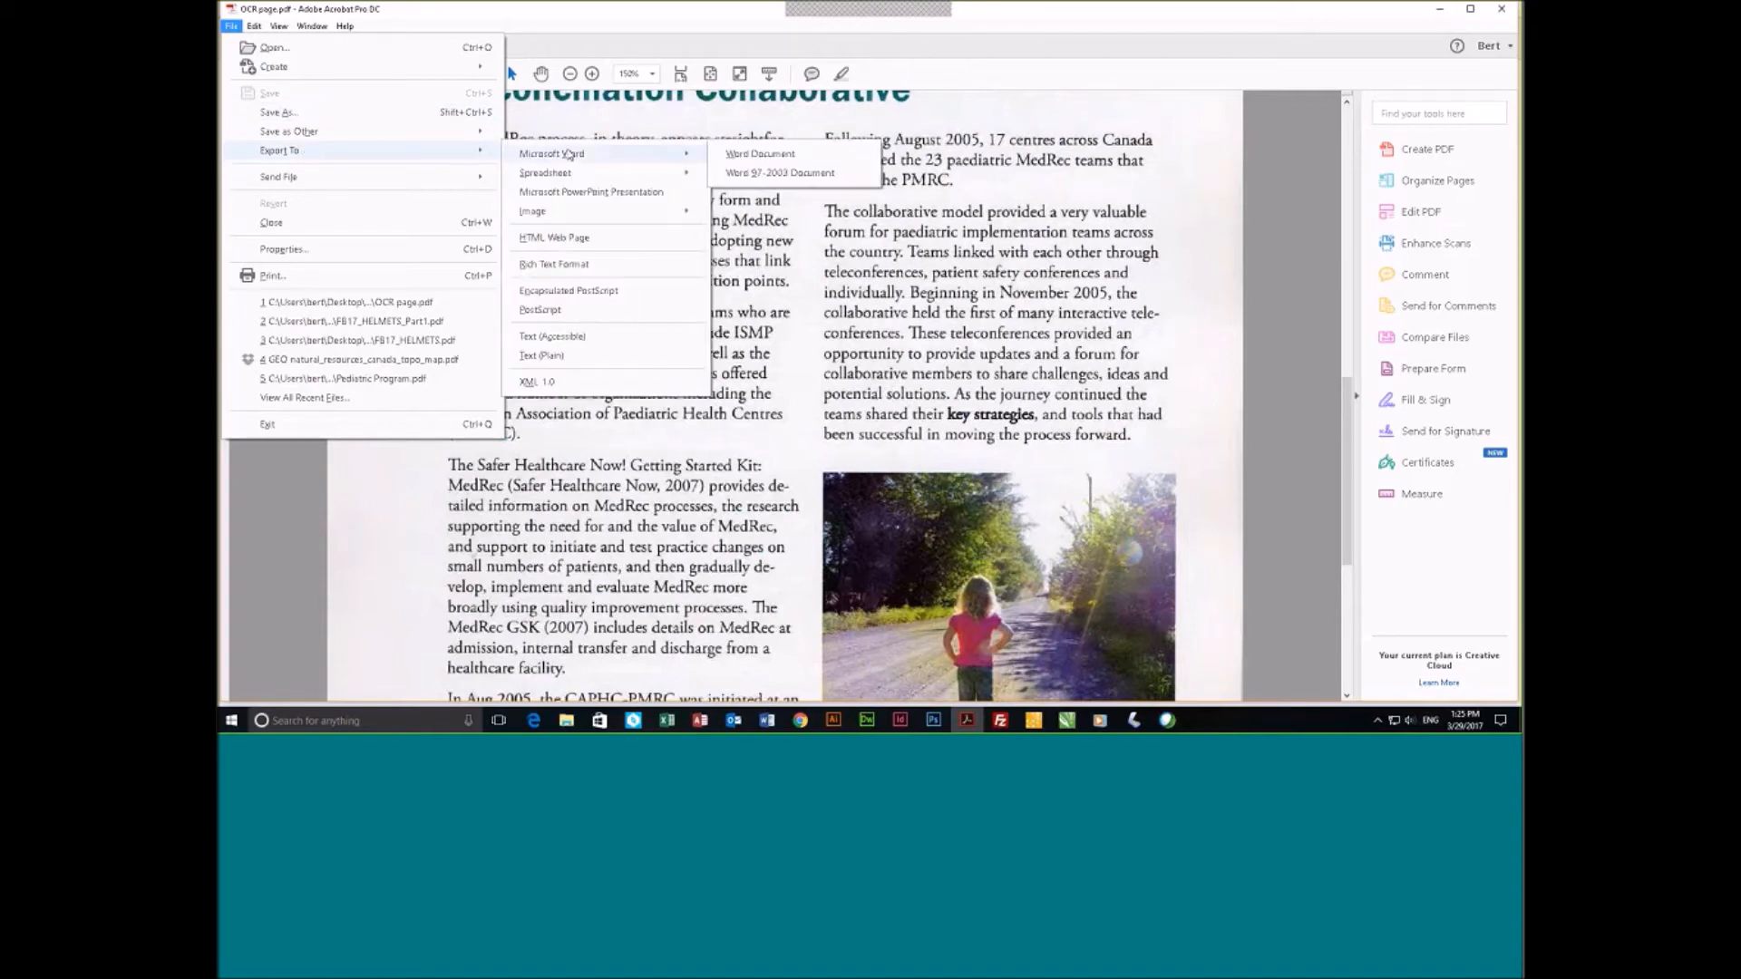
pyautogui.click(806, 156)
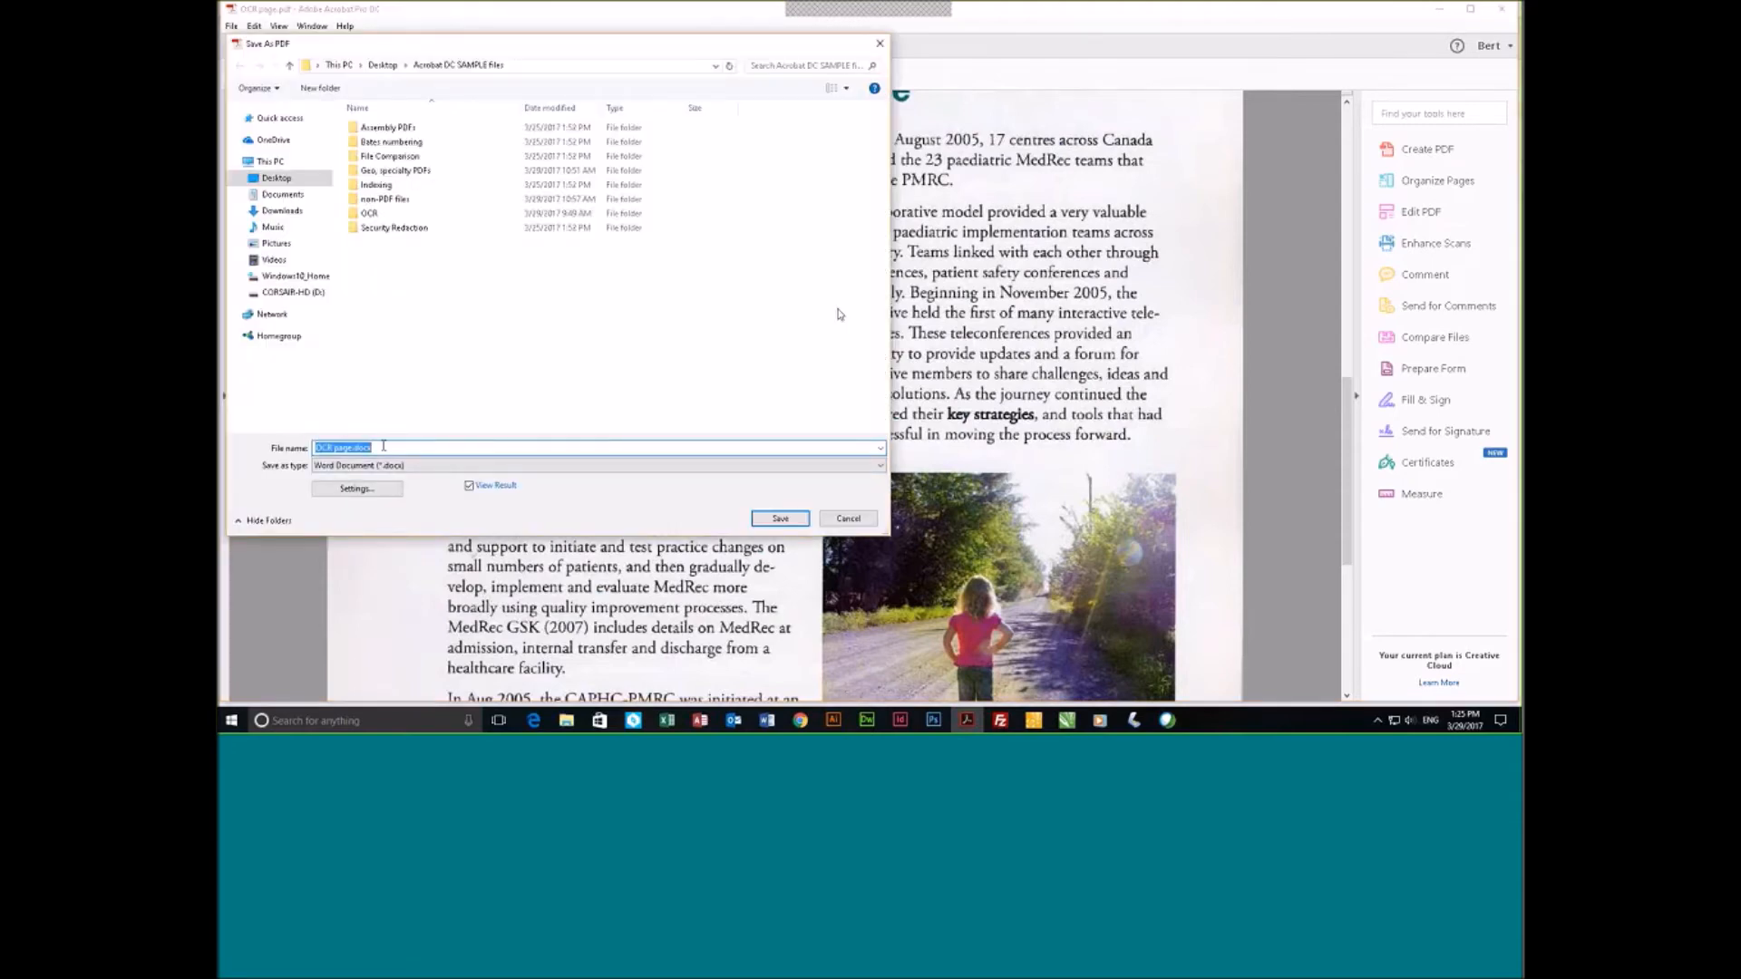
pyautogui.click(781, 517)
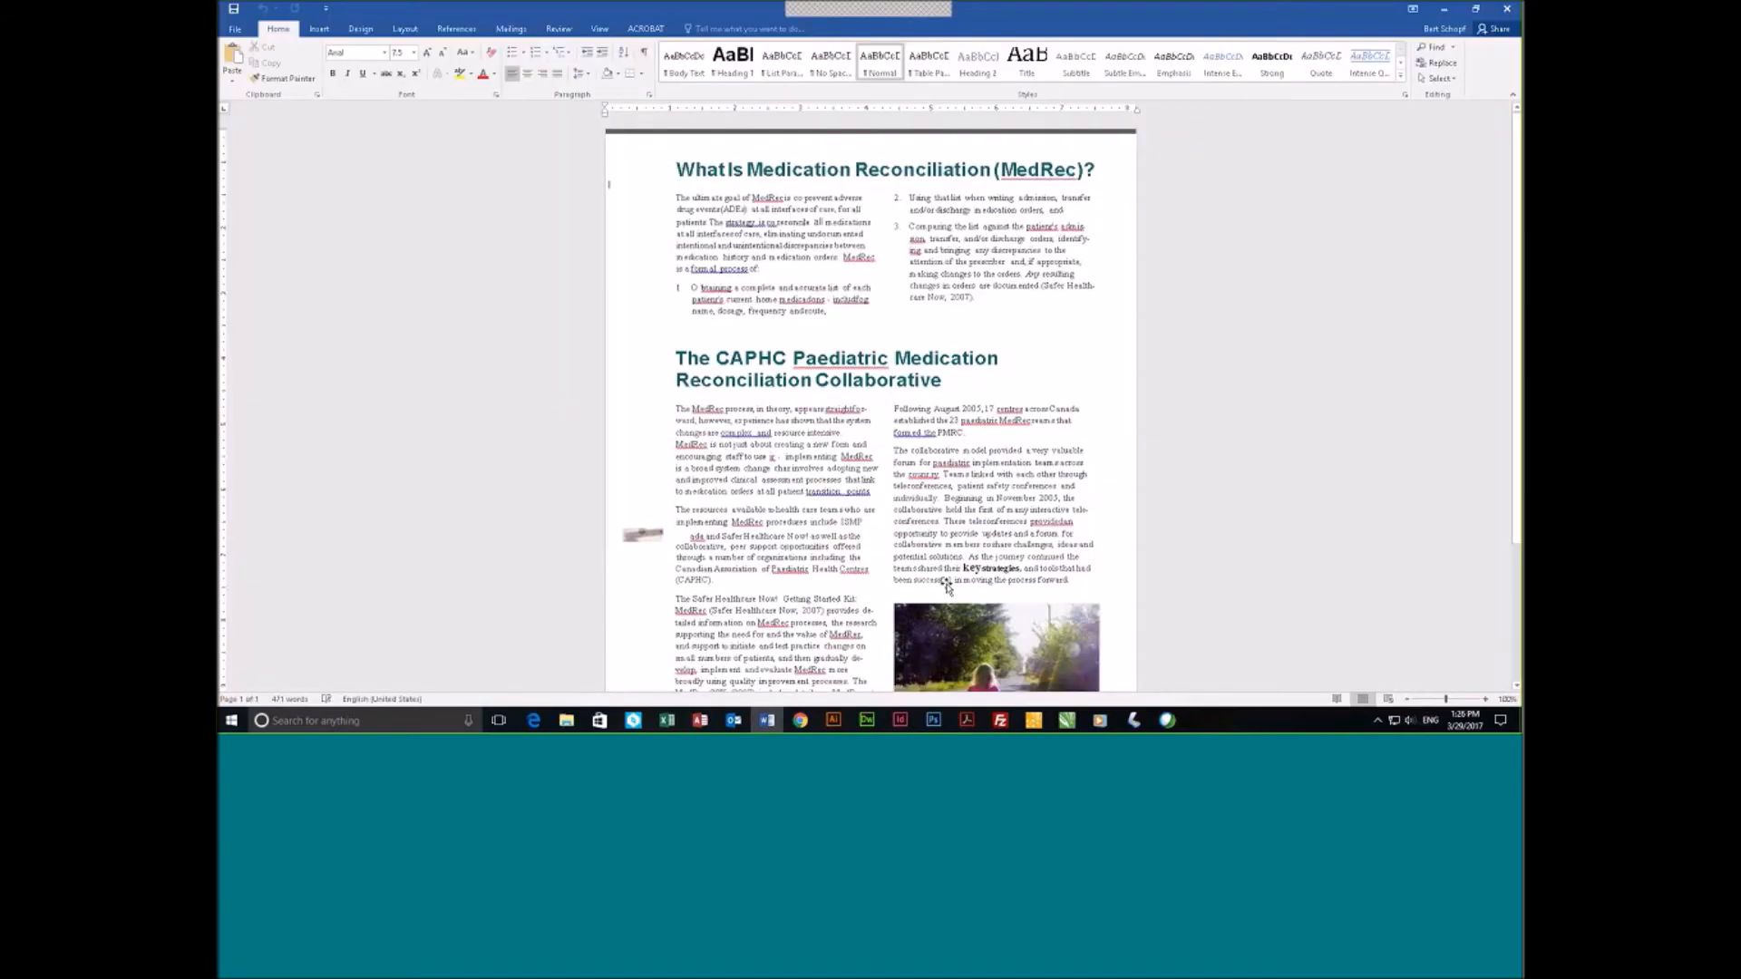
# Check the text, photo and footer of the exported Word document, and close Word.
pyautogui.scroll(-3, 1012, 494)
pyautogui.scroll(-1, 1012, 494)
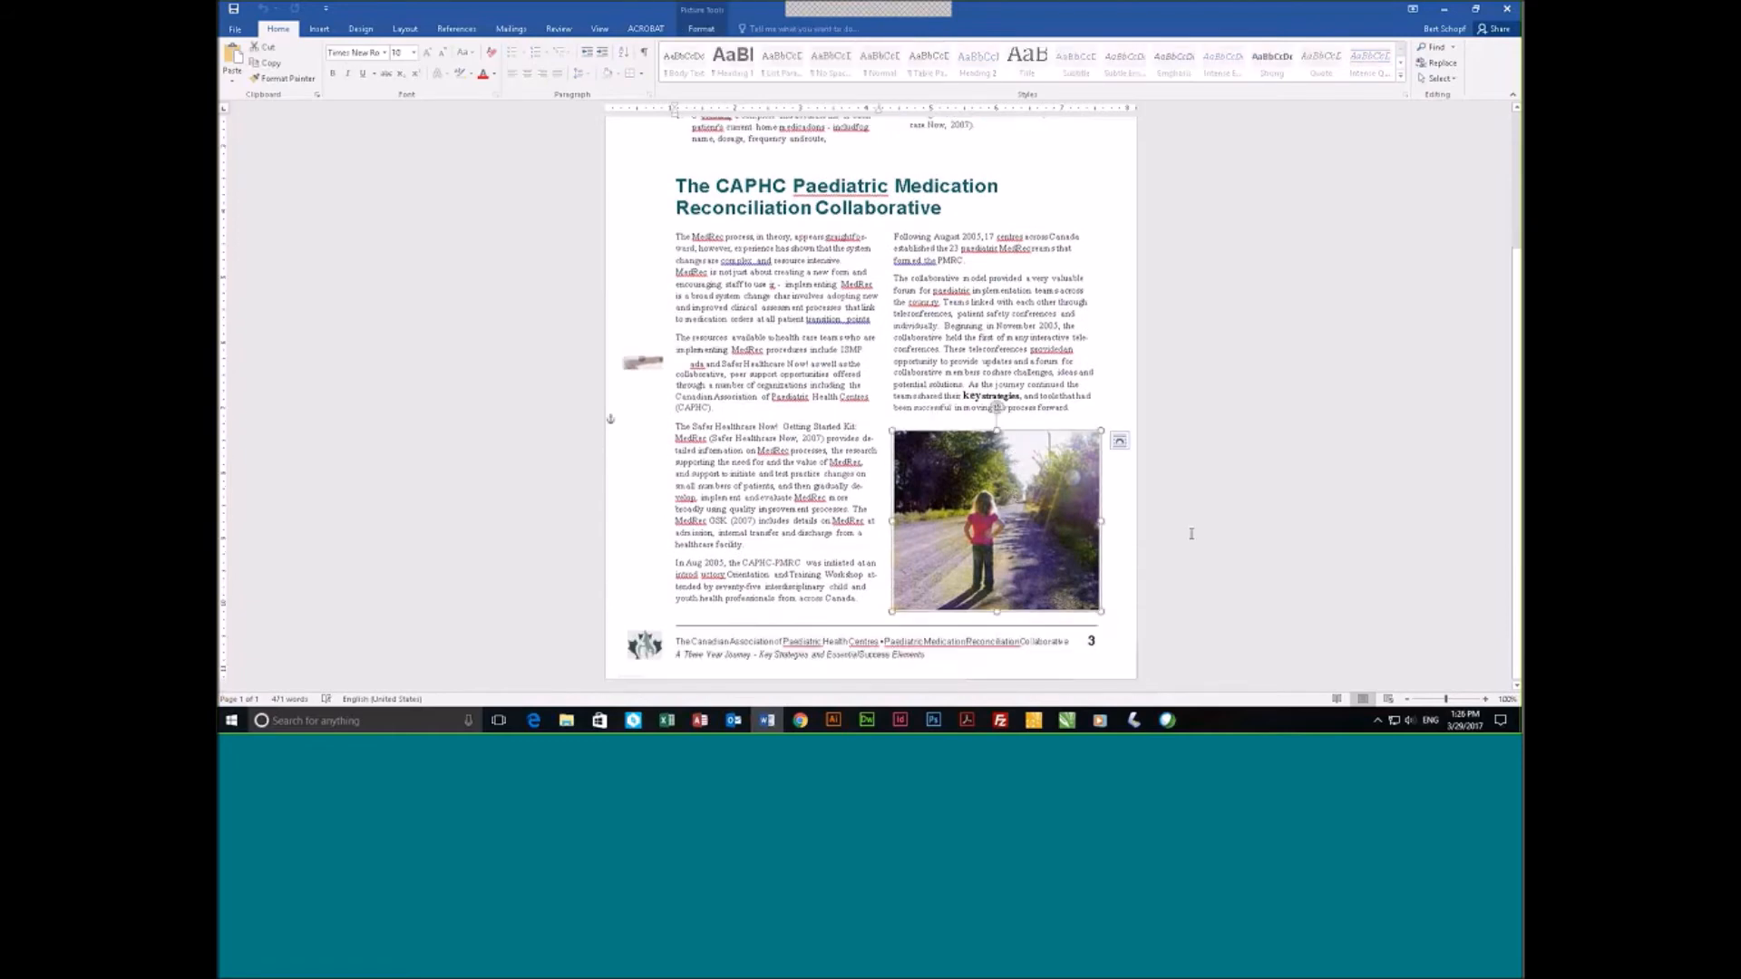
pyautogui.click(1228, 505)
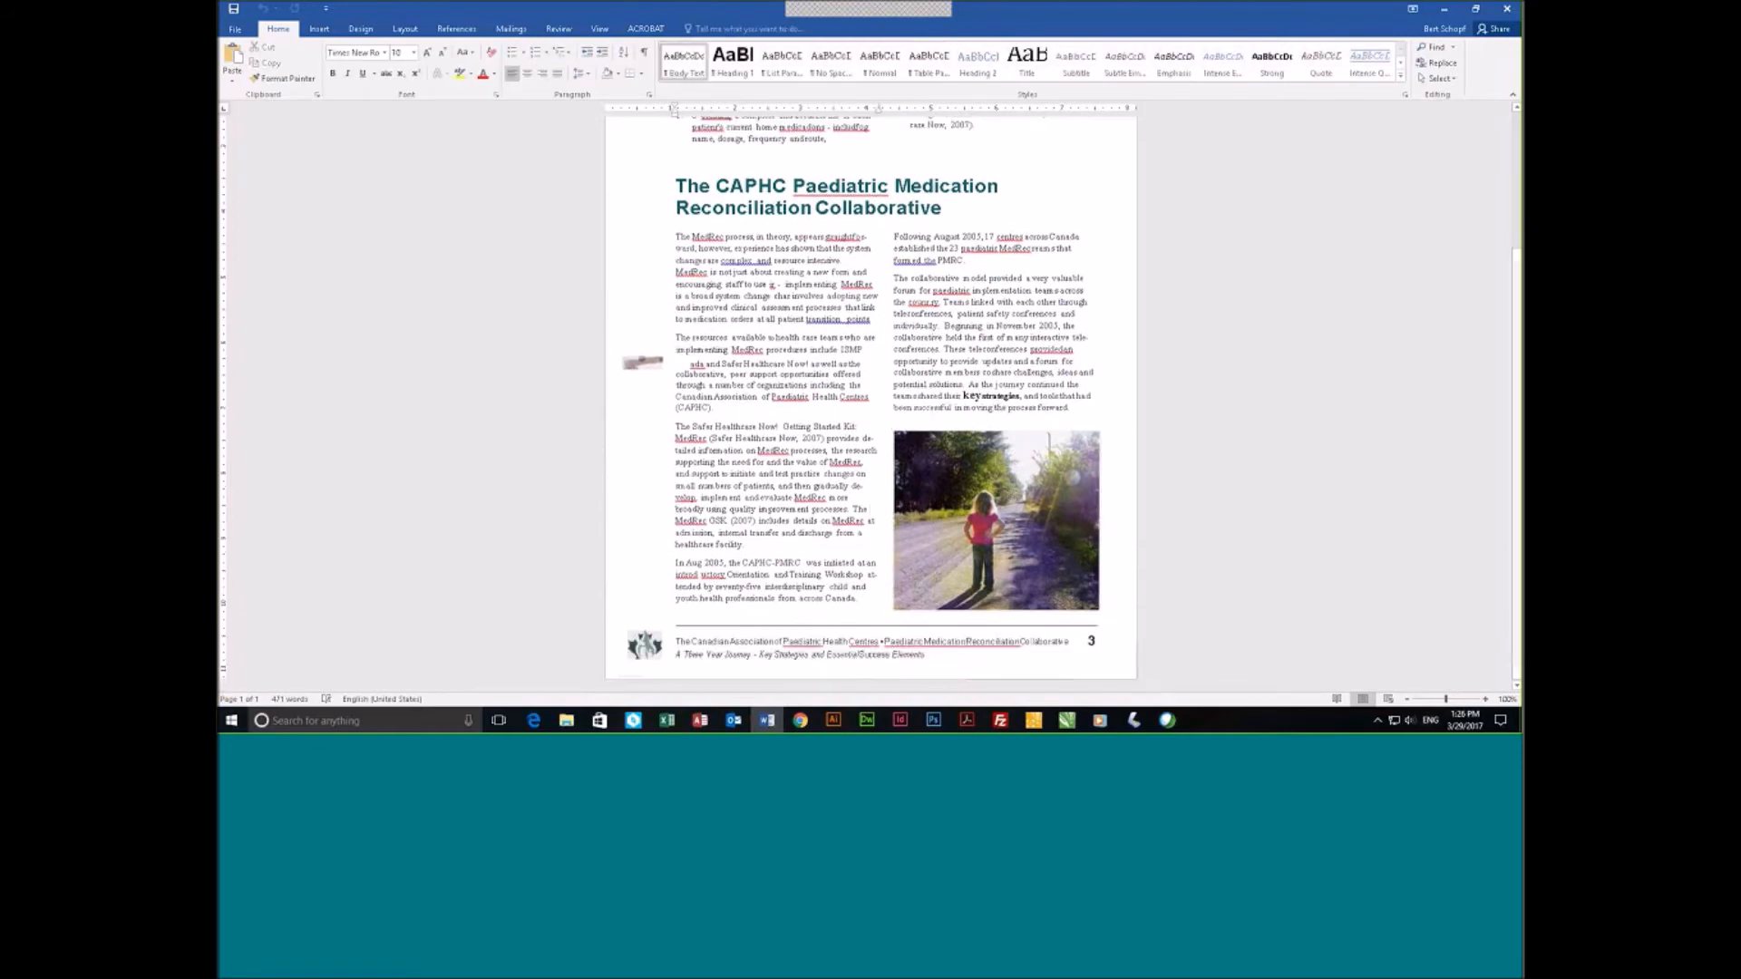
pyautogui.click(1507, 9)
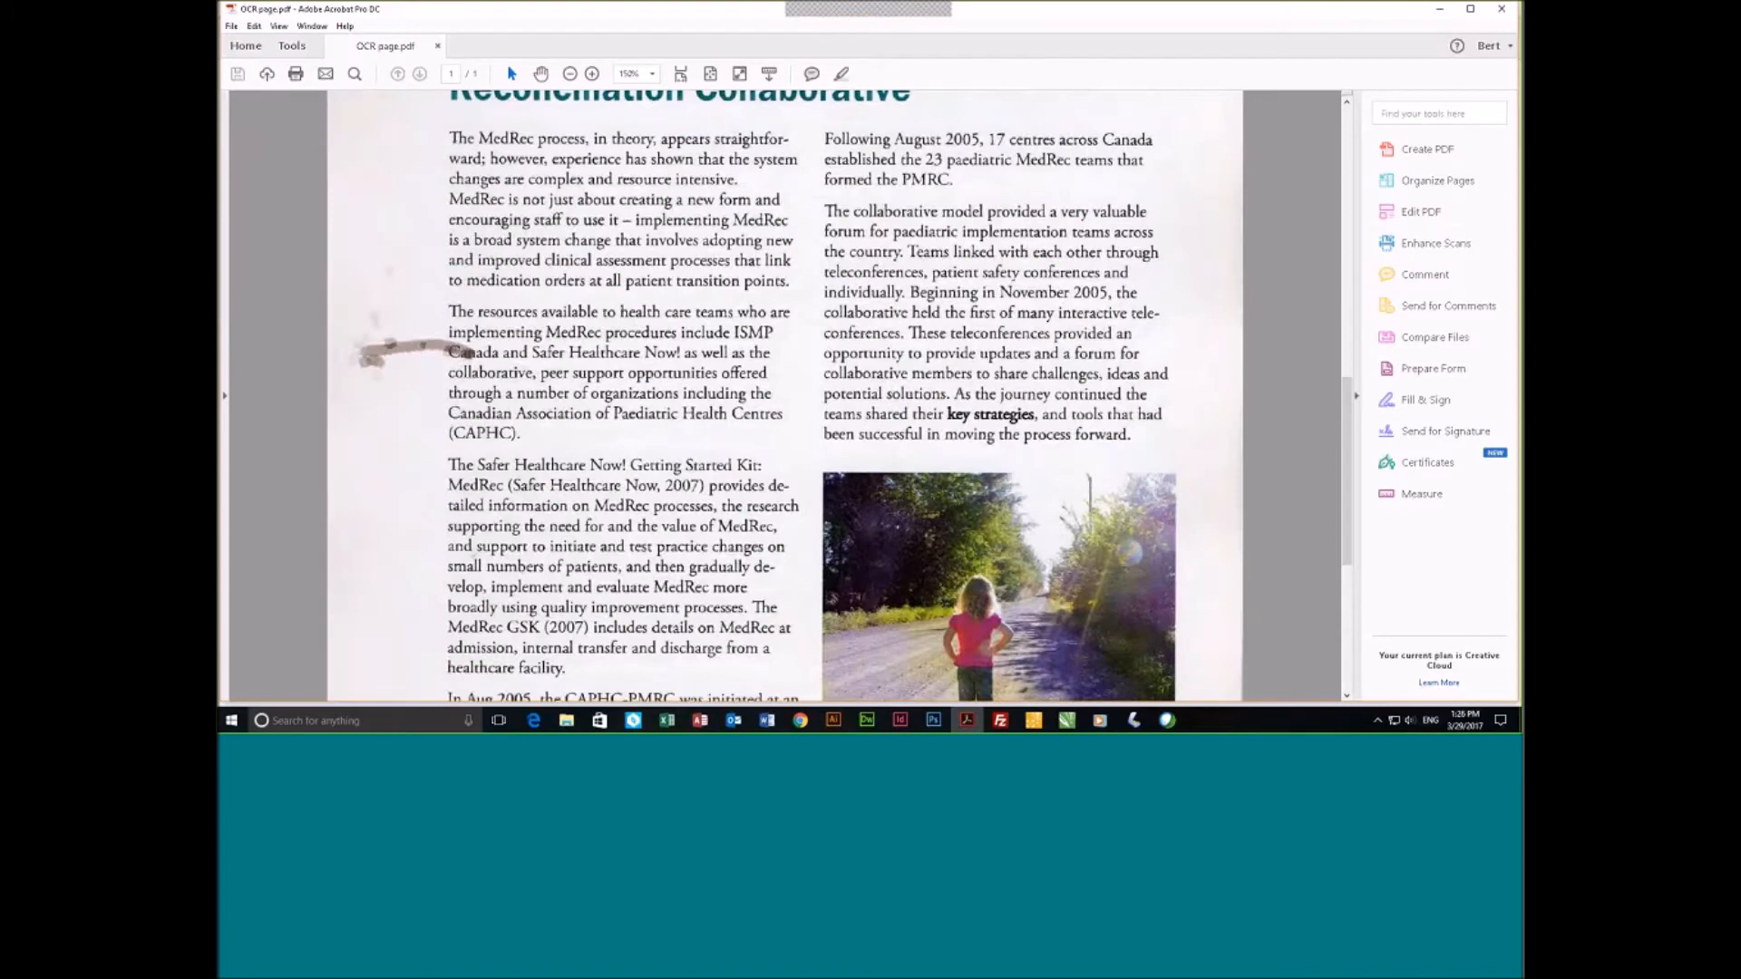
# Close OCR page.pdf and open M350_manual.pdf from the Acrobat DC SAMPLE files folder.
pyautogui.click(437, 48)
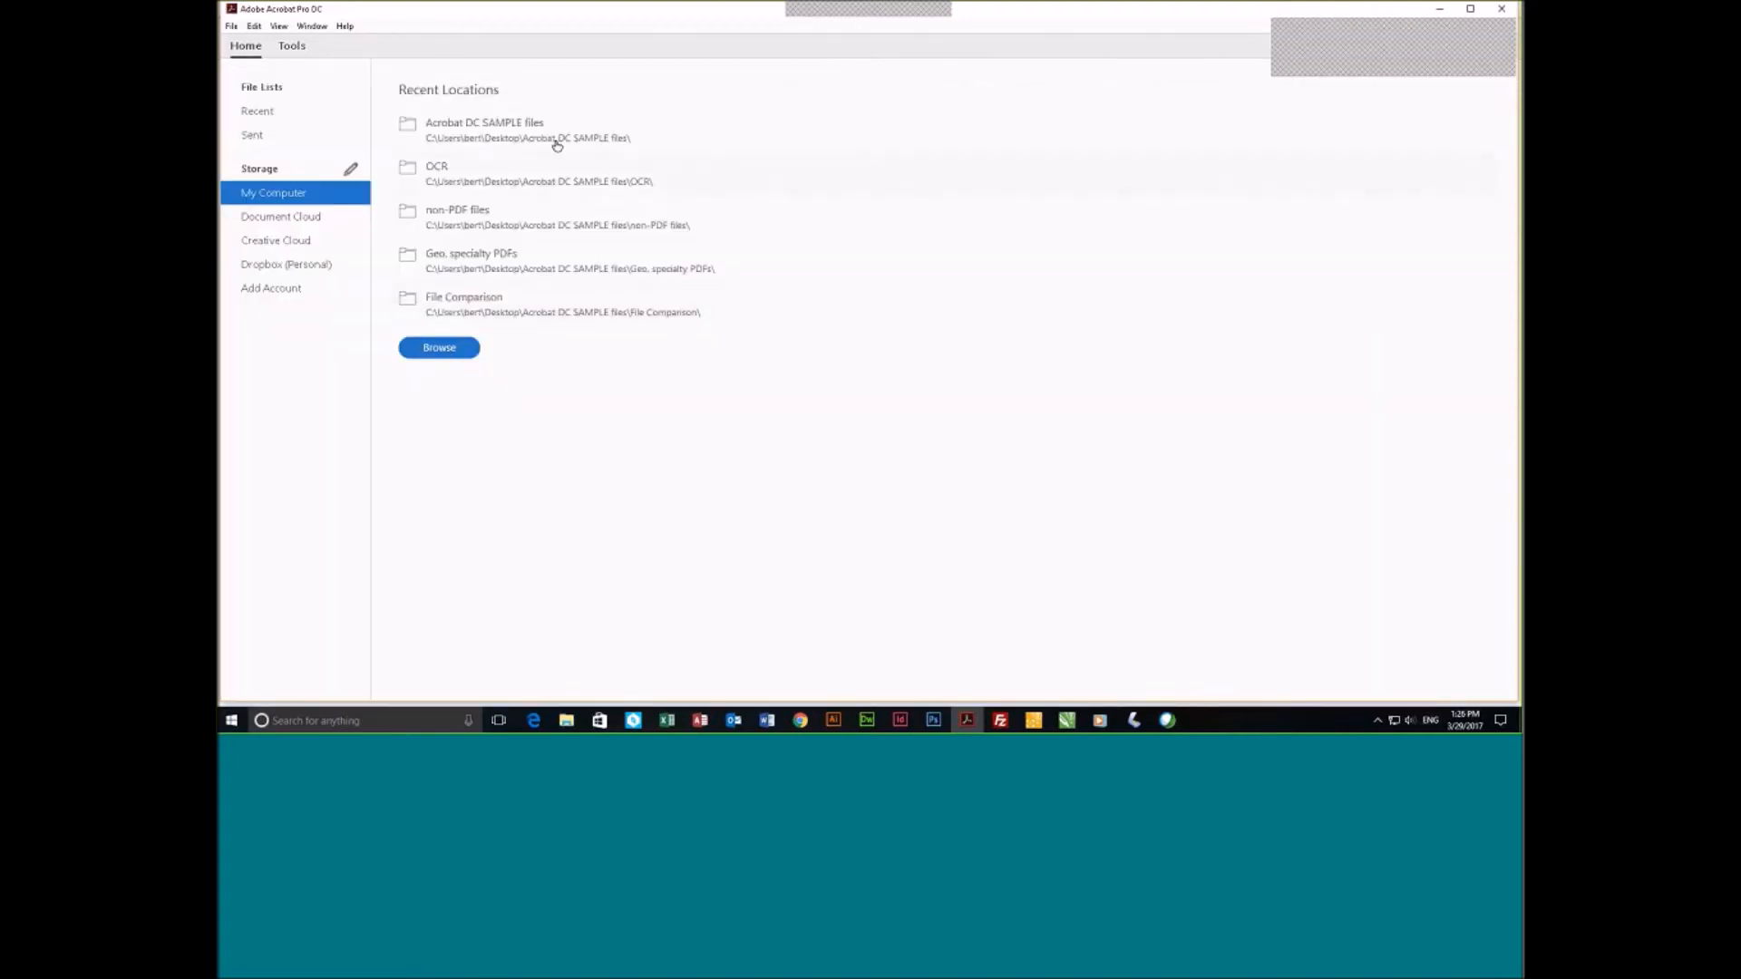
pyautogui.click(532, 124)
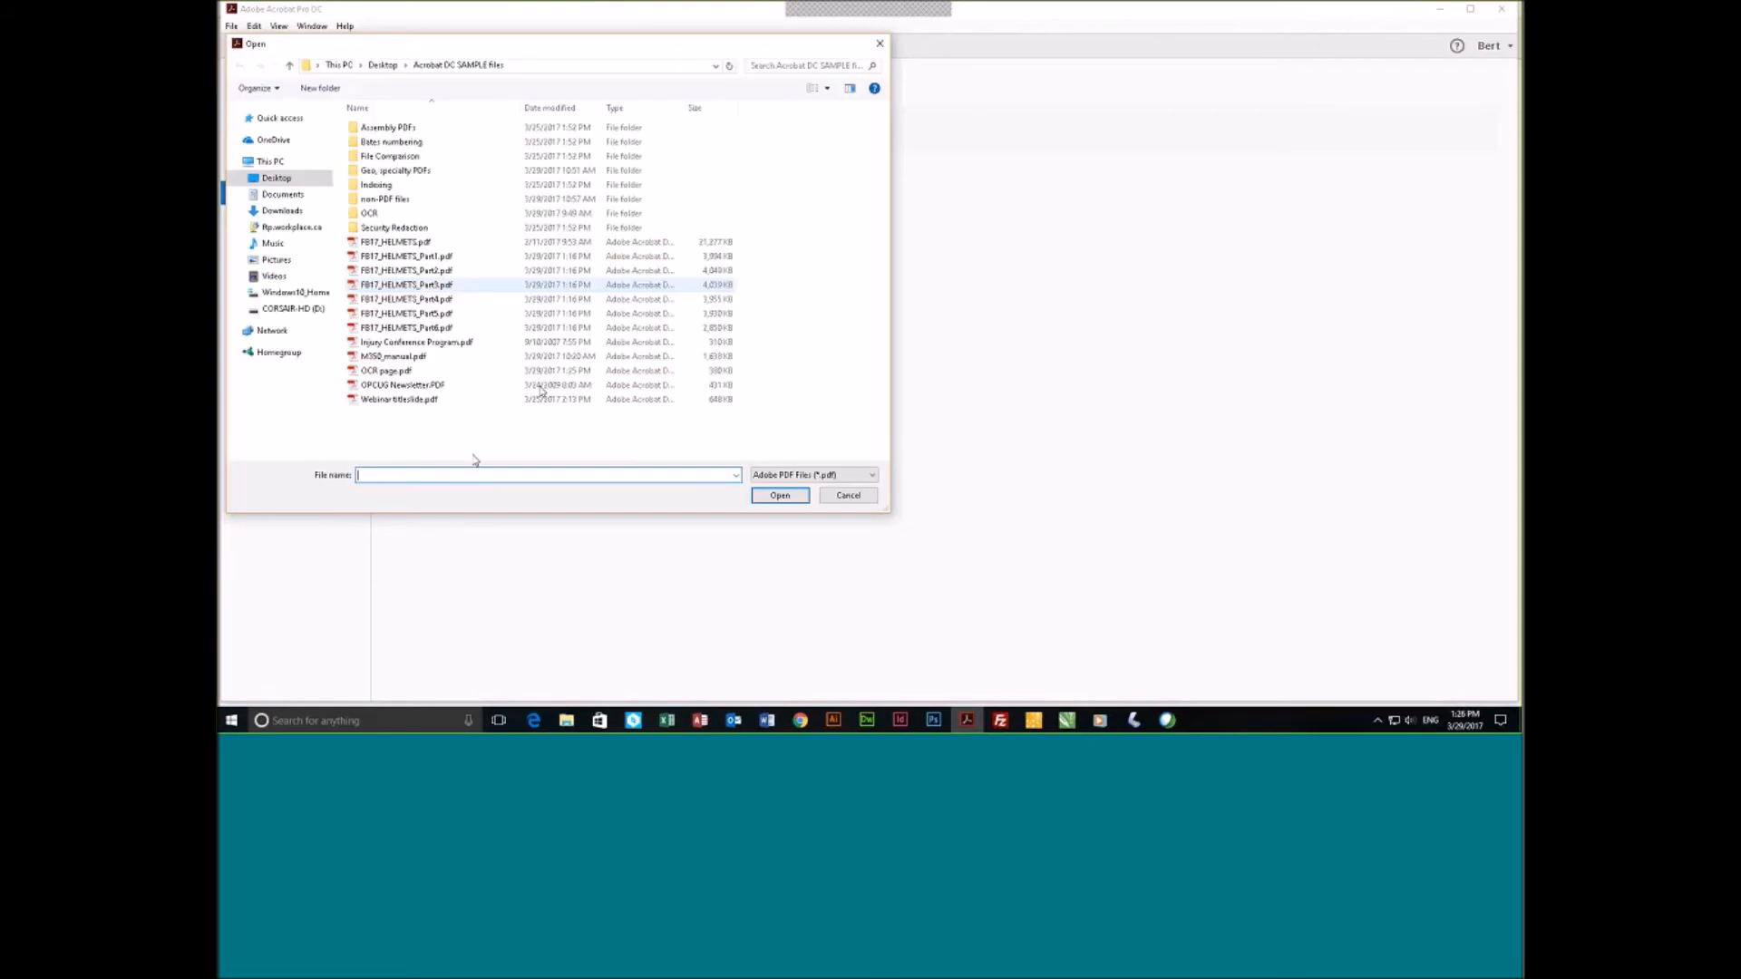
pyautogui.click(395, 359)
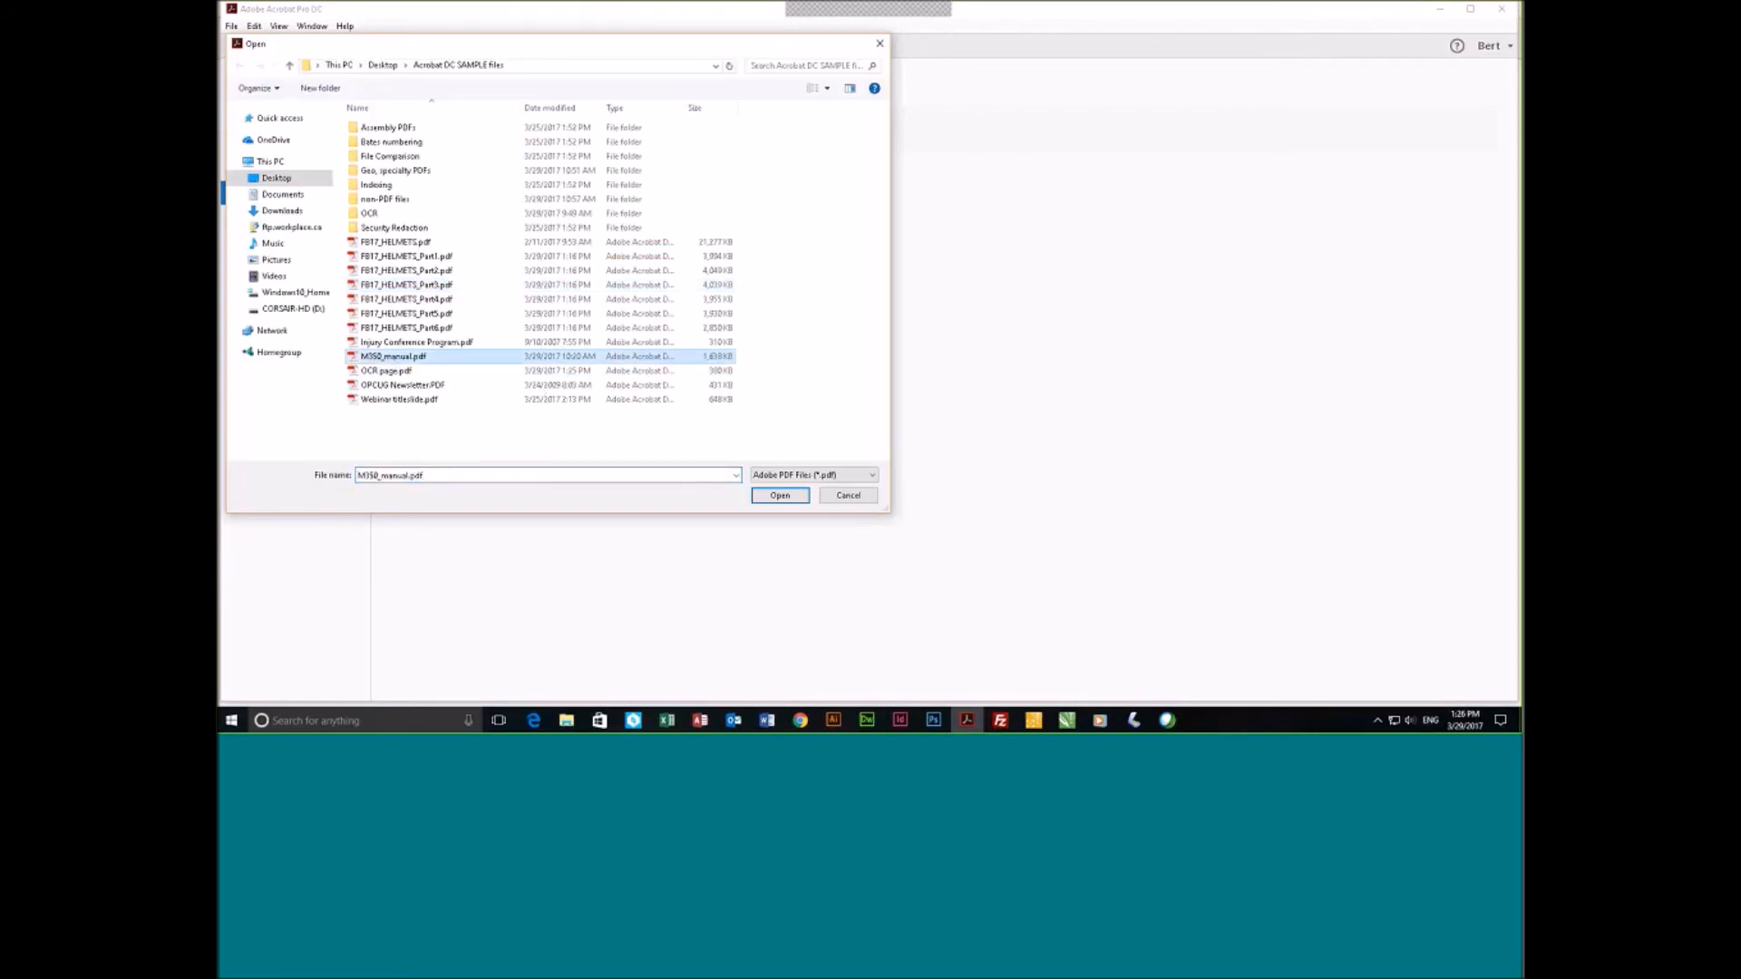
pyautogui.click(780, 495)
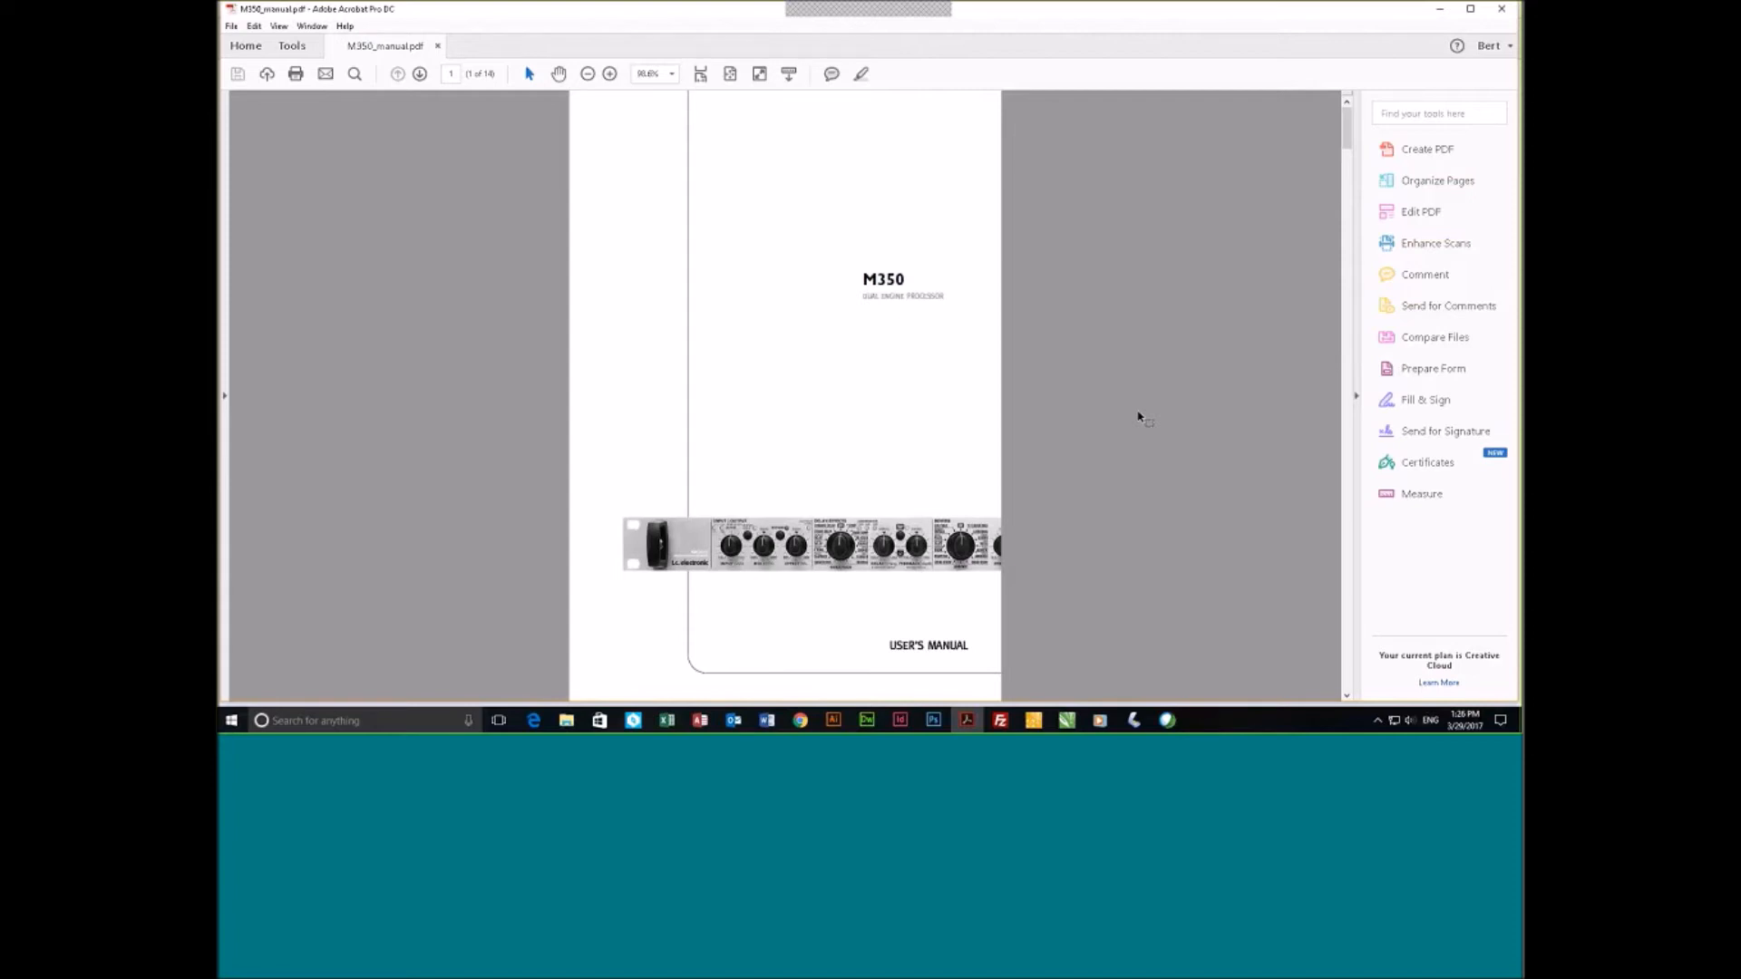
# Look through the manual's cover, table of contents and Quick Start page, and return to the cover.
pyautogui.scroll(-1, 1139, 417)
pyautogui.scroll(-2, 1139, 417)
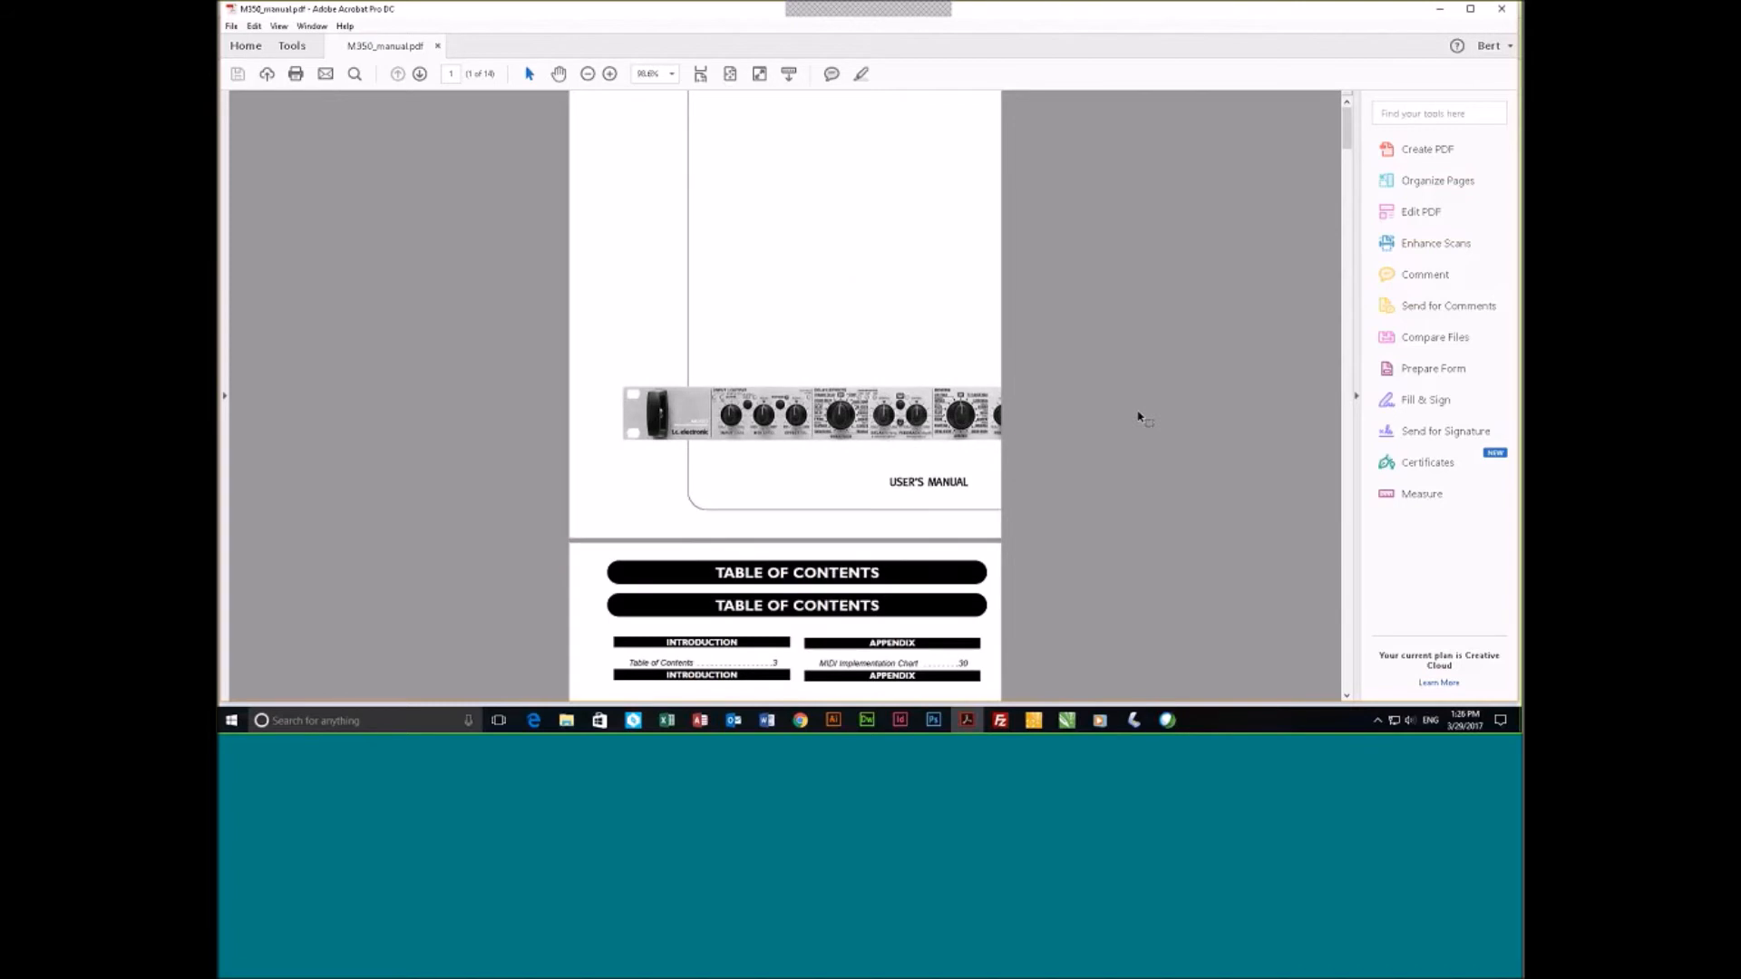
pyautogui.scroll(-10, 1139, 417)
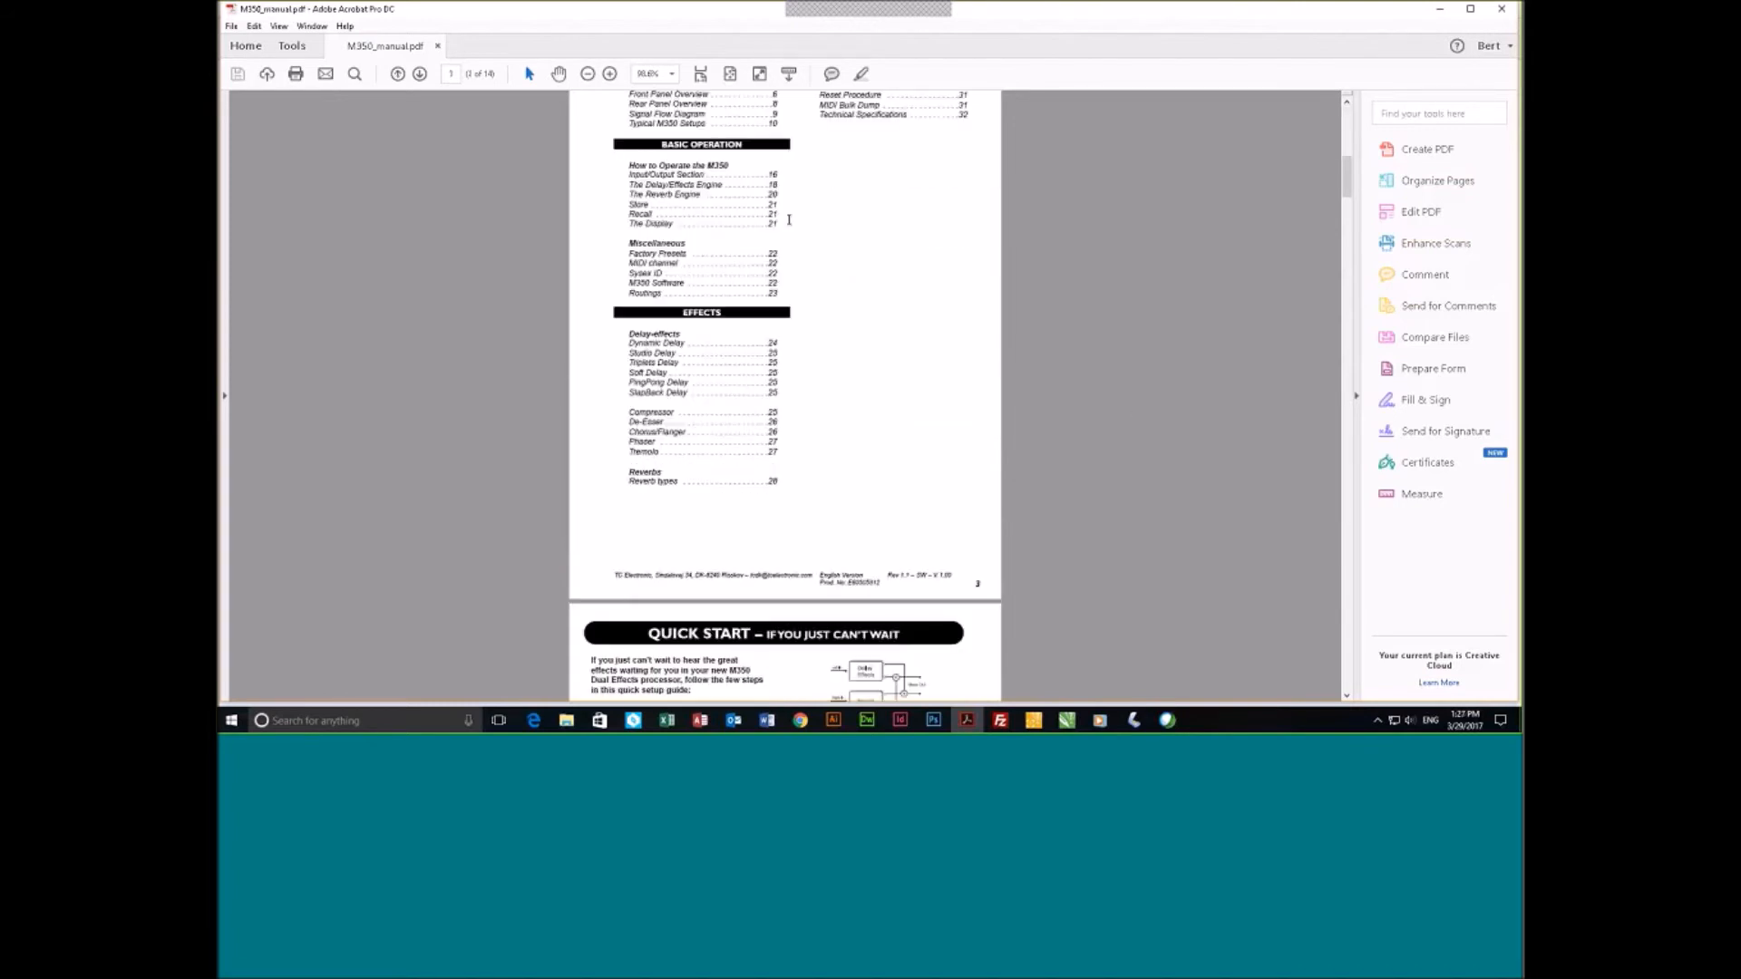
pyautogui.scroll(-5, 784, 263)
pyautogui.scroll(-5, 779, 326)
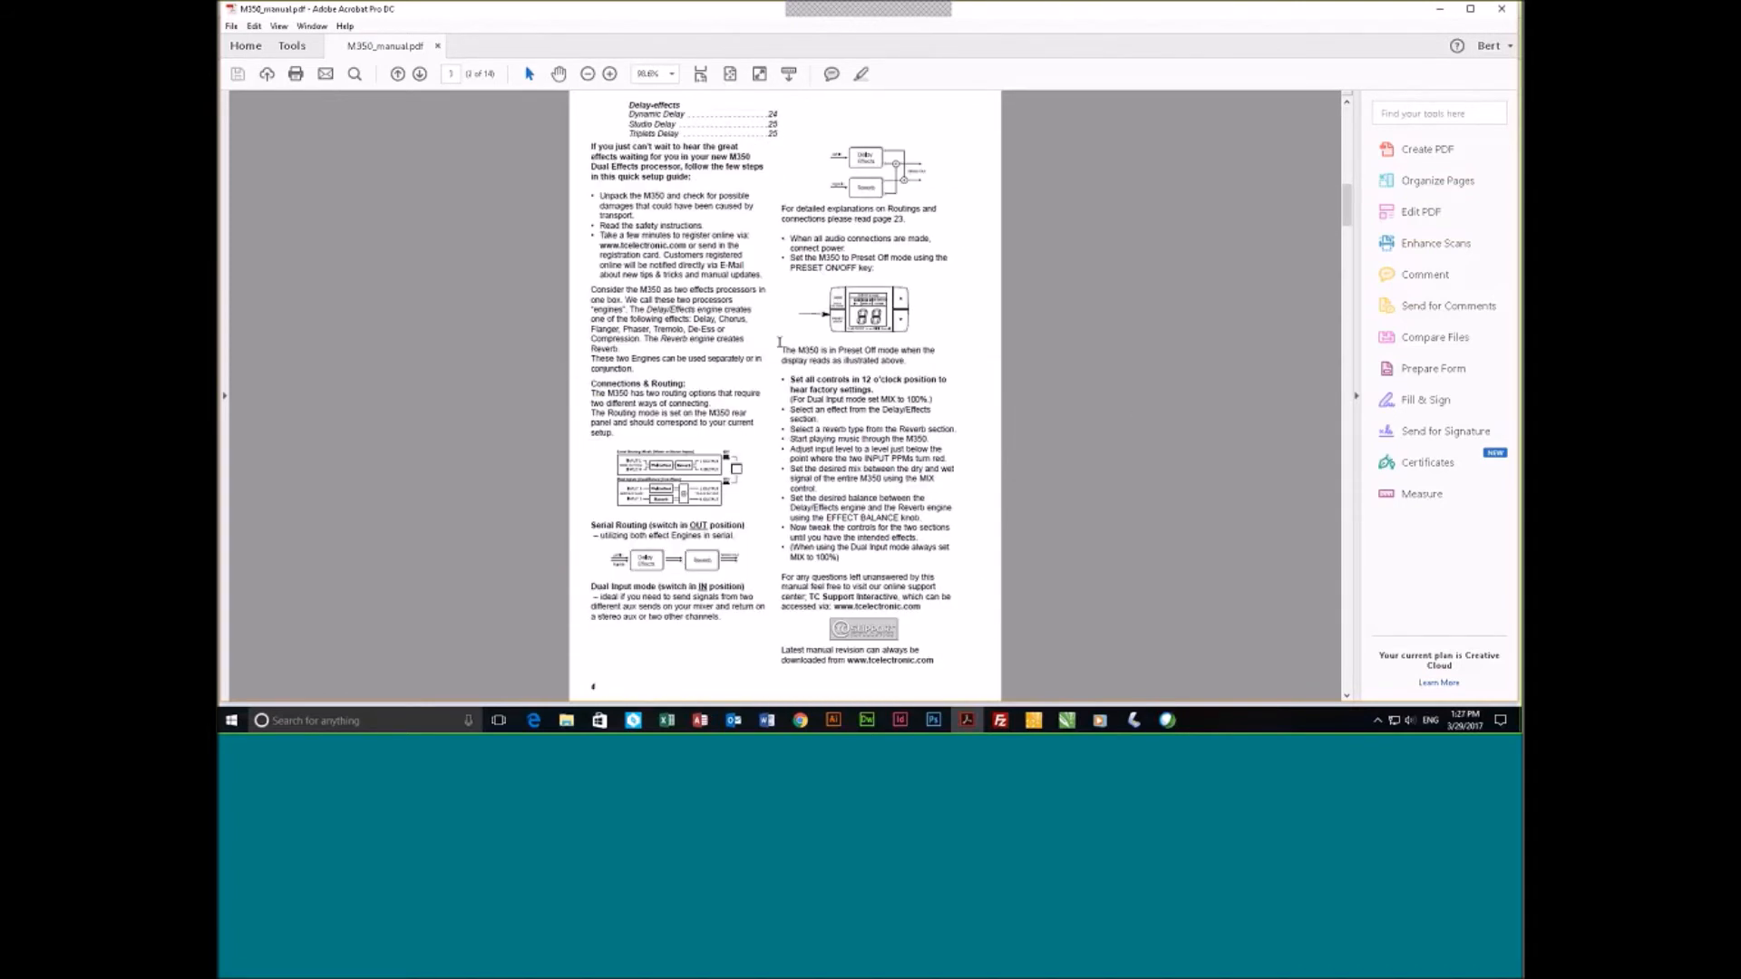
pyautogui.scroll(15, 779, 344)
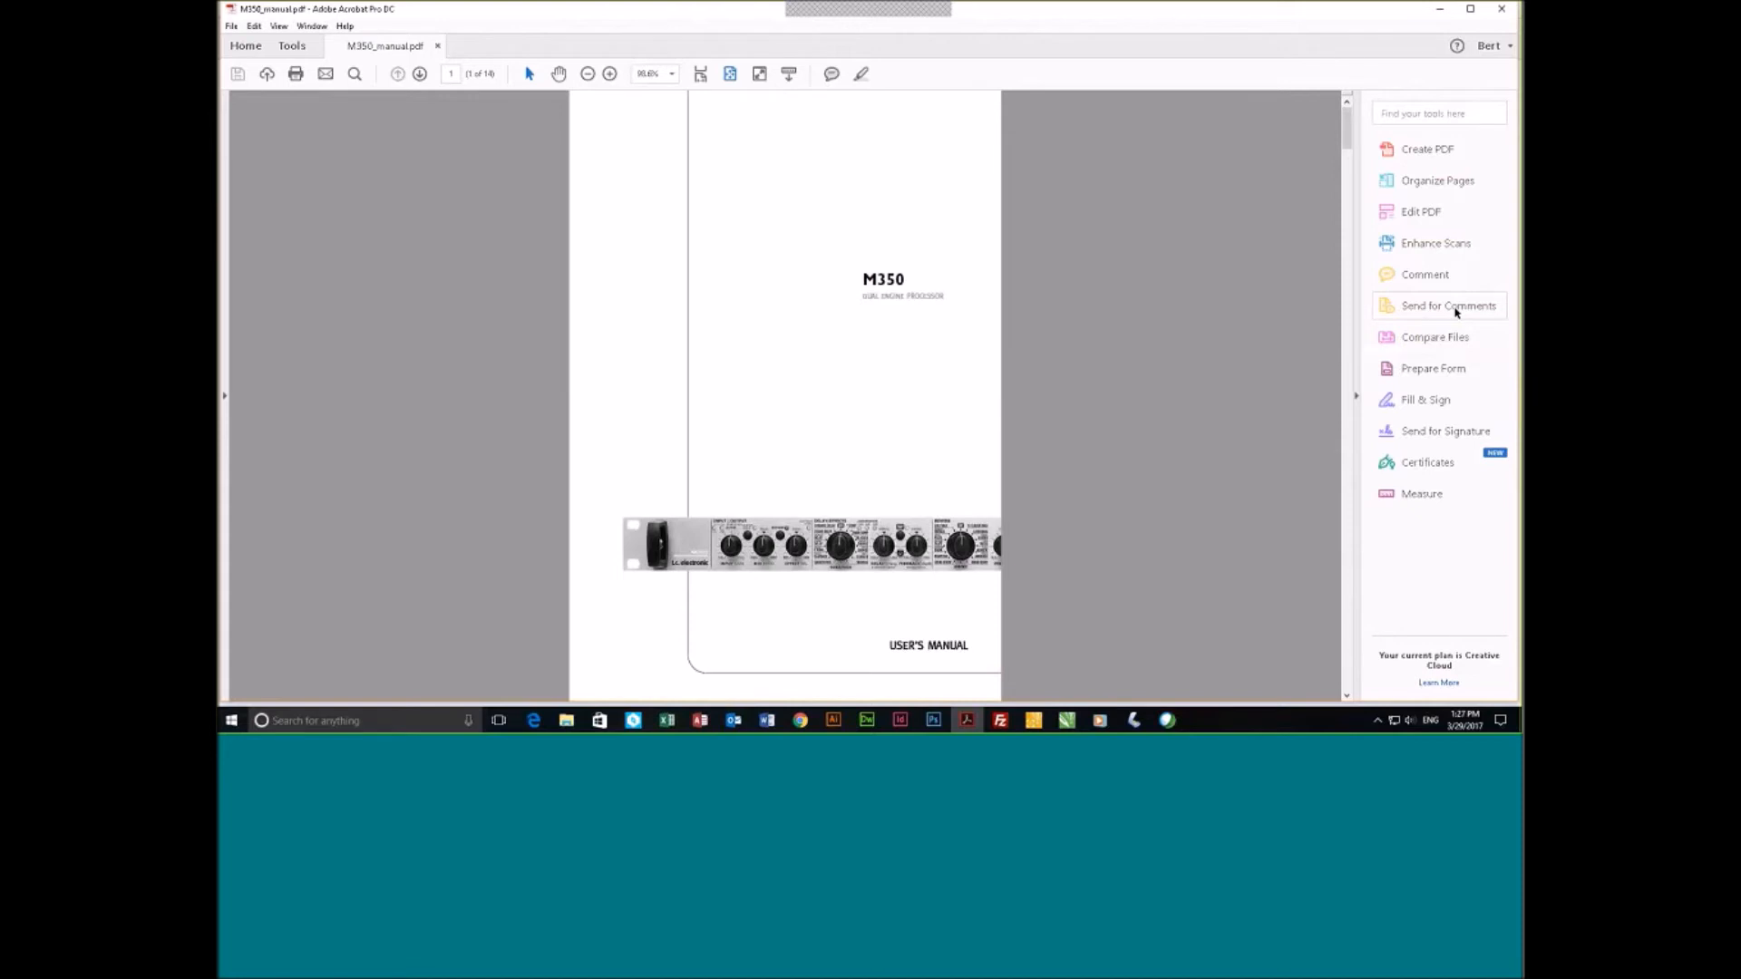
# Start an email-based review of M350_manual.pdf with Send for Comments.
pyautogui.click(1455, 311)
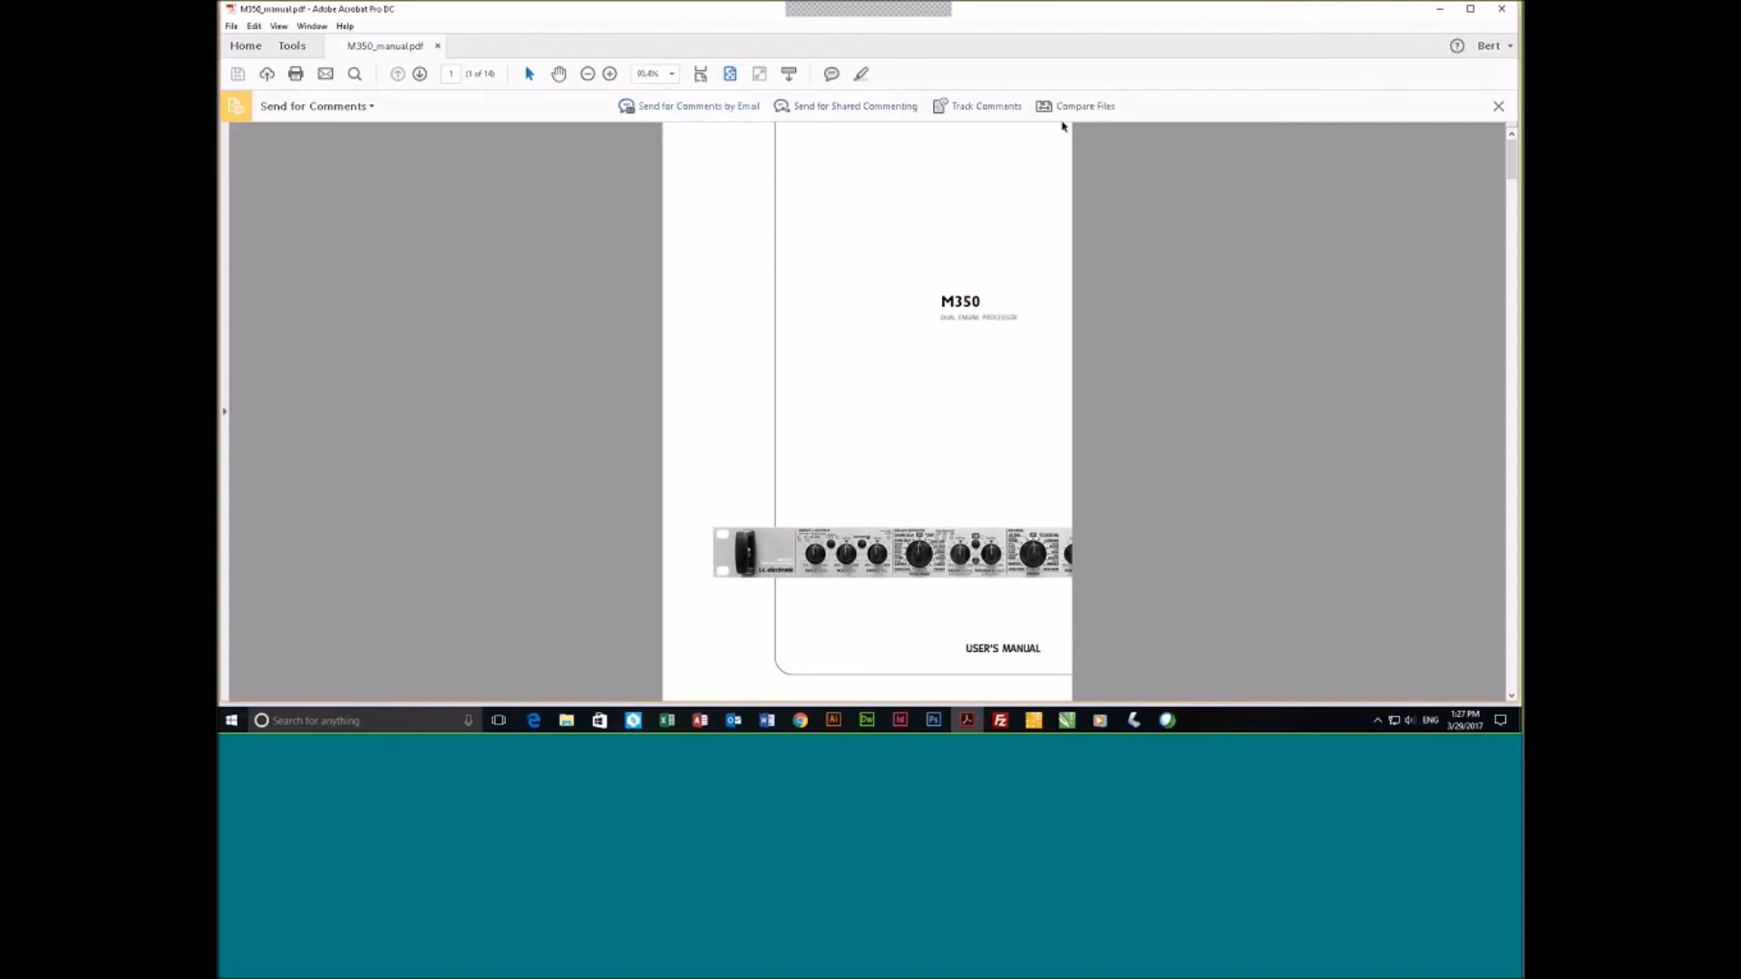
pyautogui.click(683, 112)
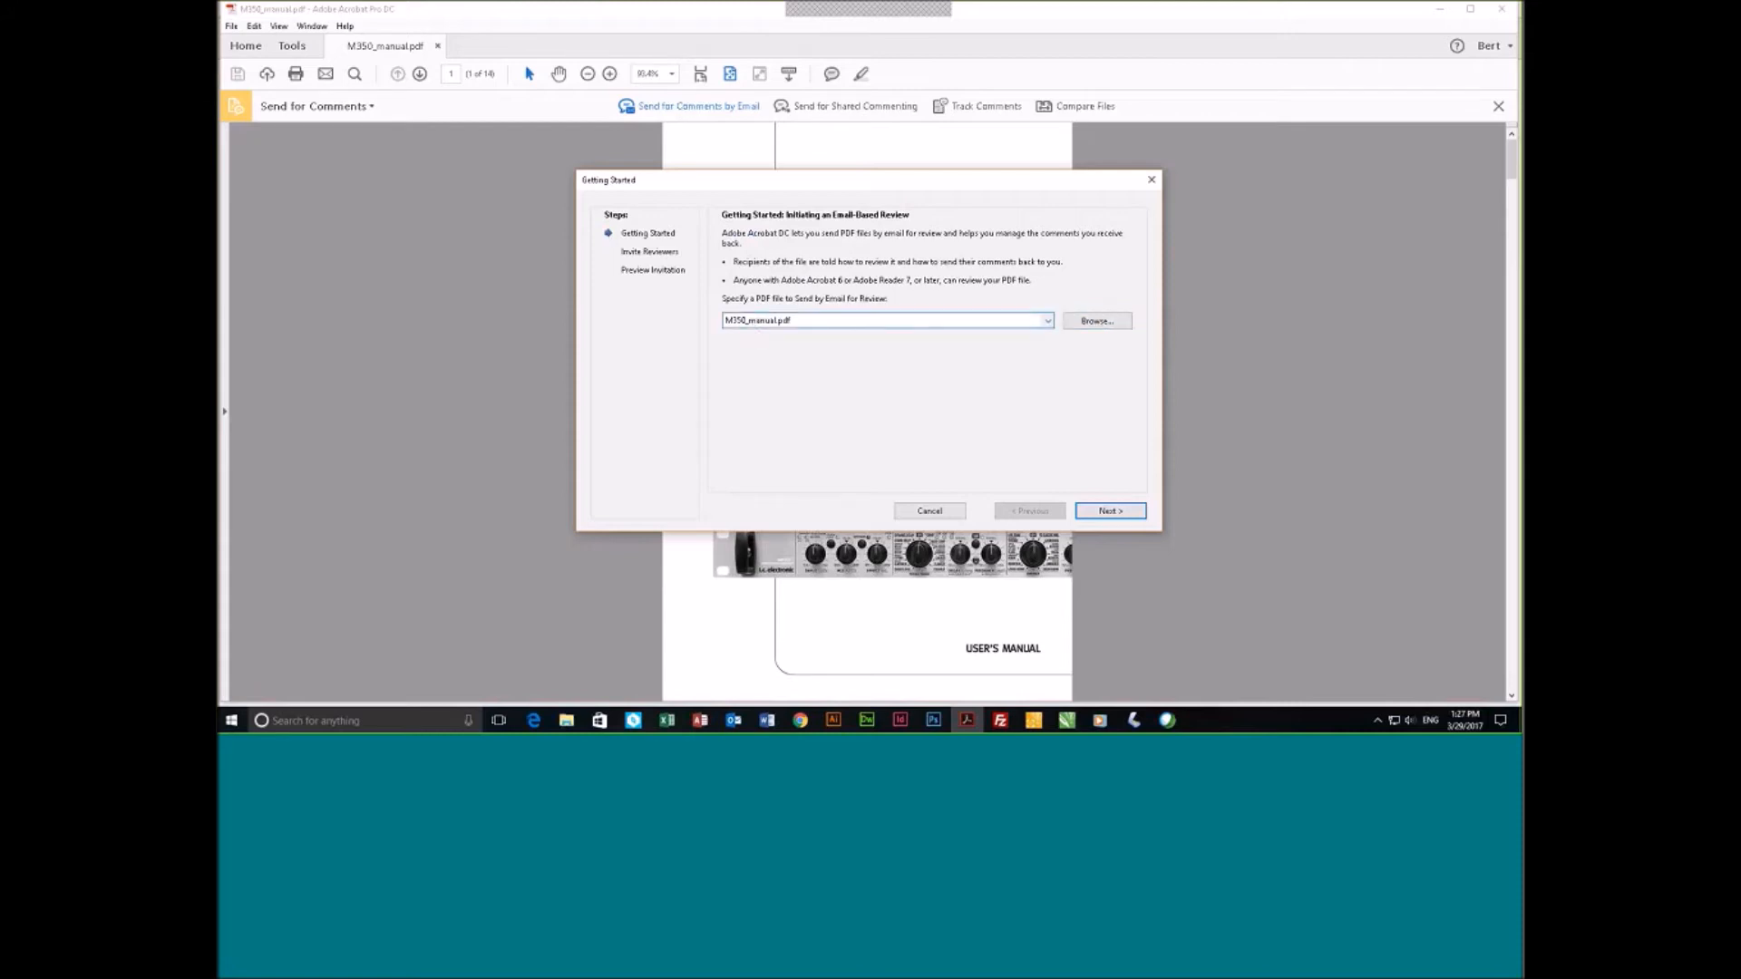
pyautogui.click(1110, 511)
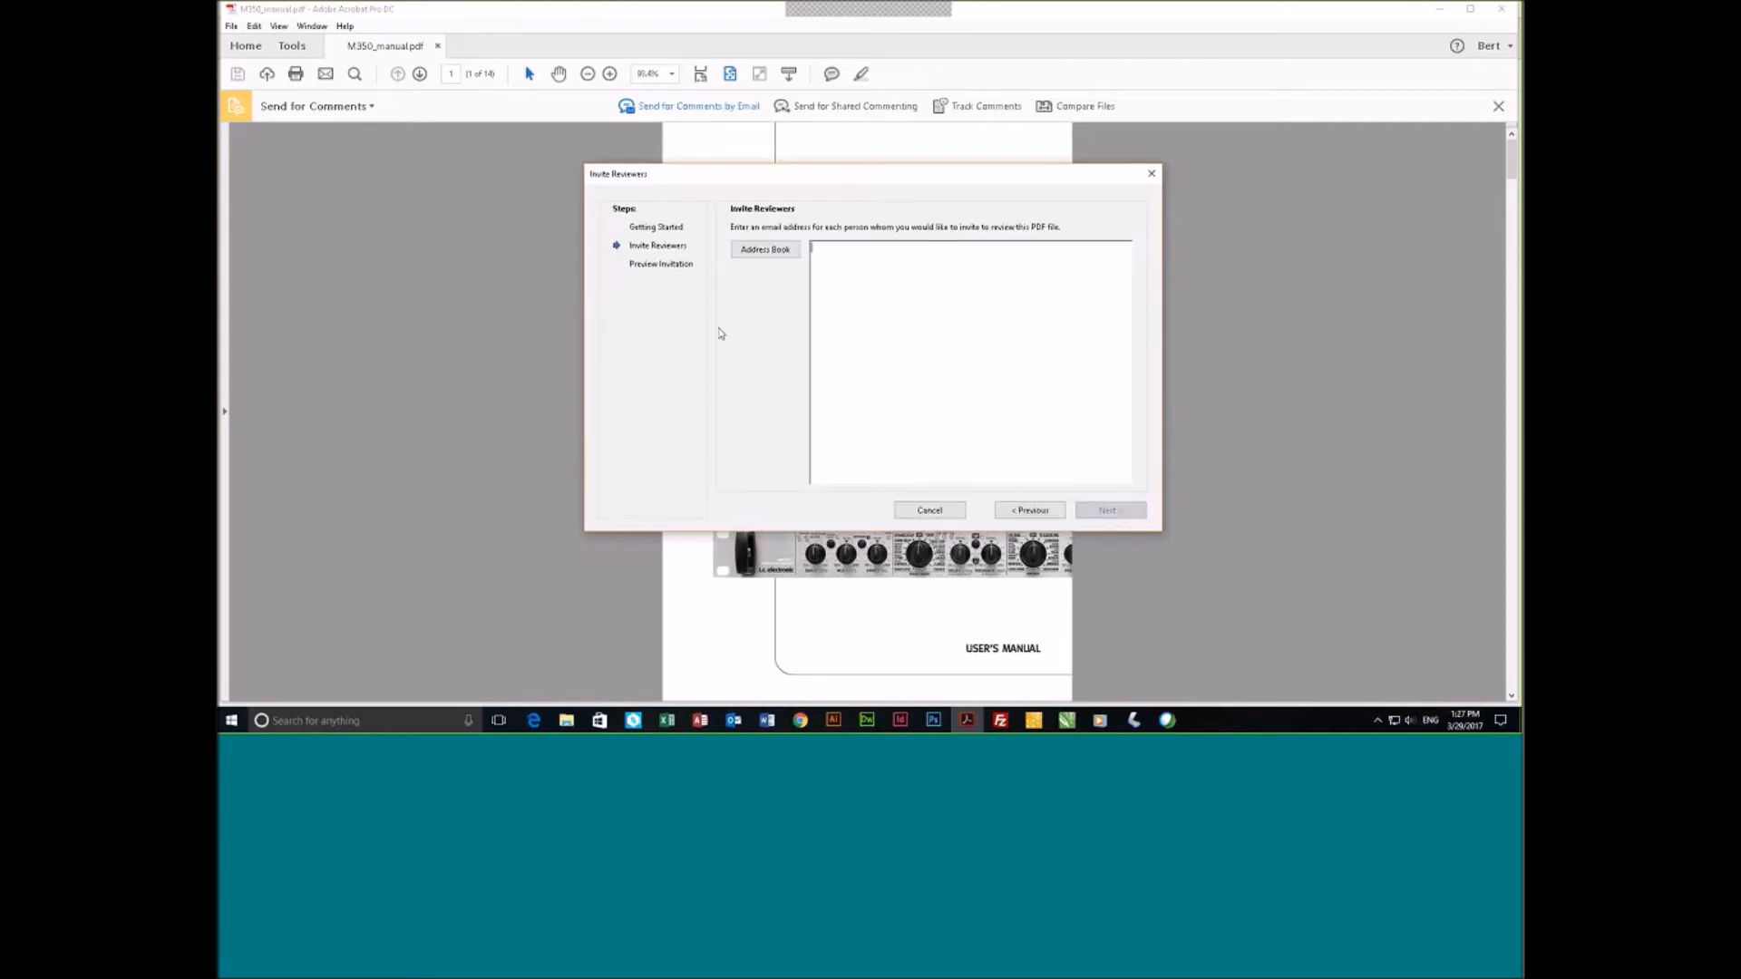
# Add a reviewer to the invitation by picking the contact from the address book.
pyautogui.click(767, 250)
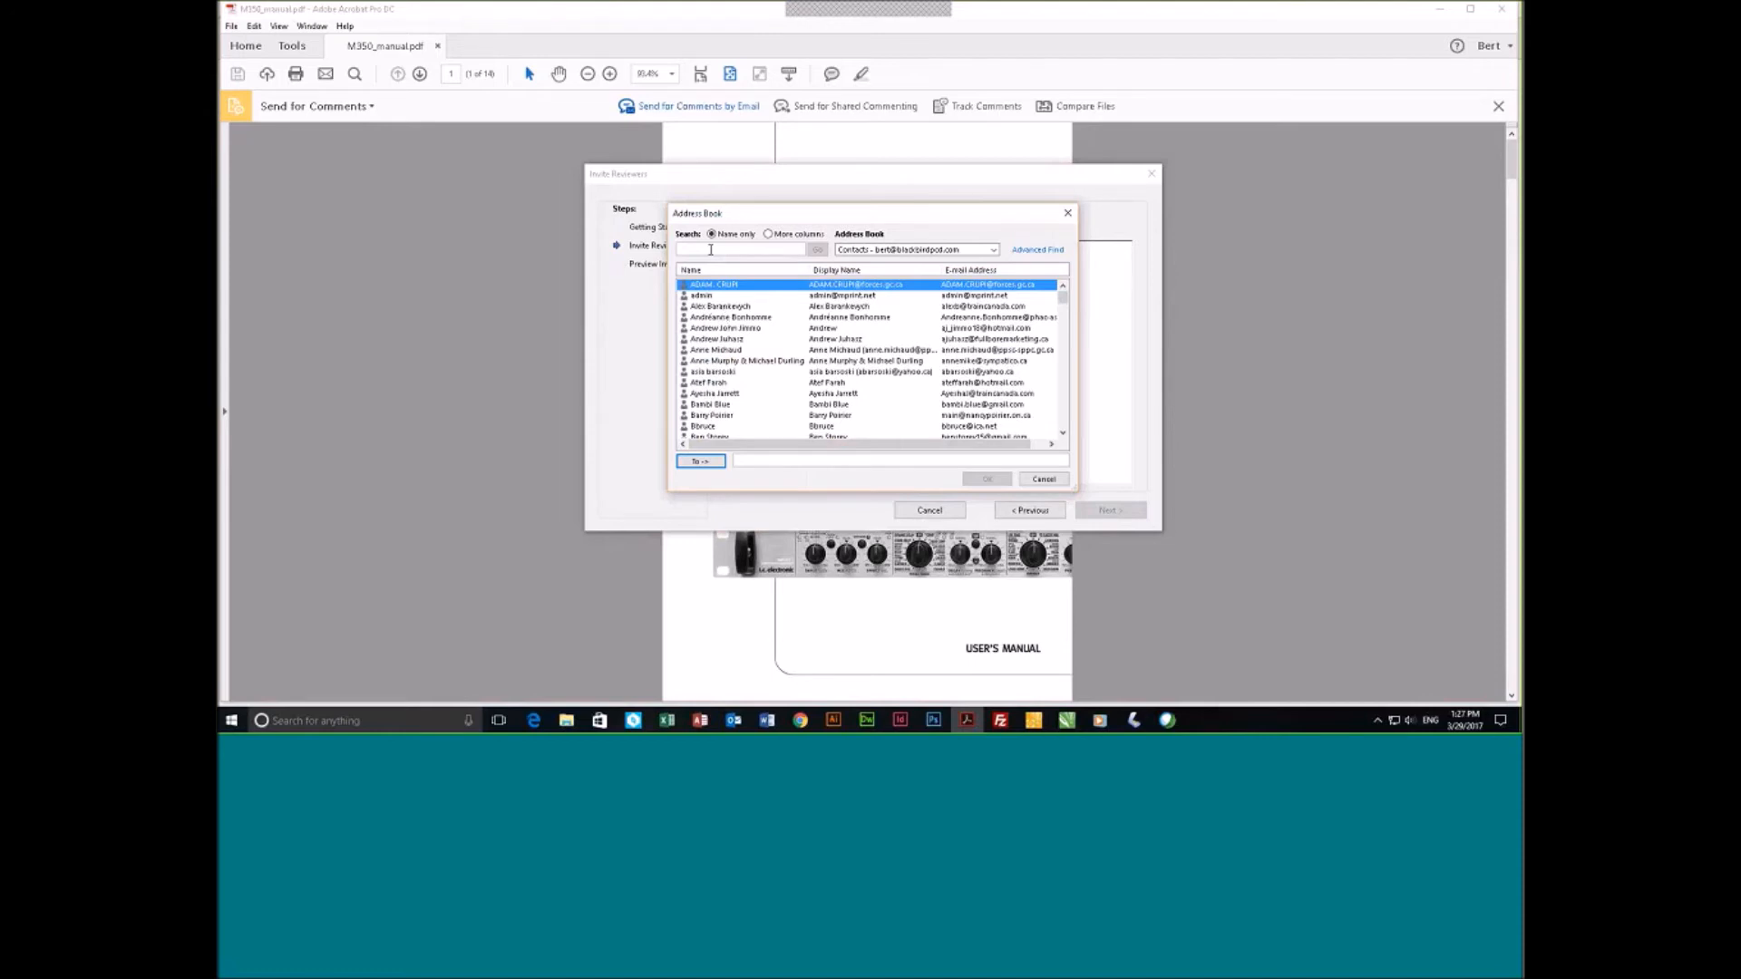
pyautogui.scroll(-5, 736, 420)
pyautogui.click(721, 298)
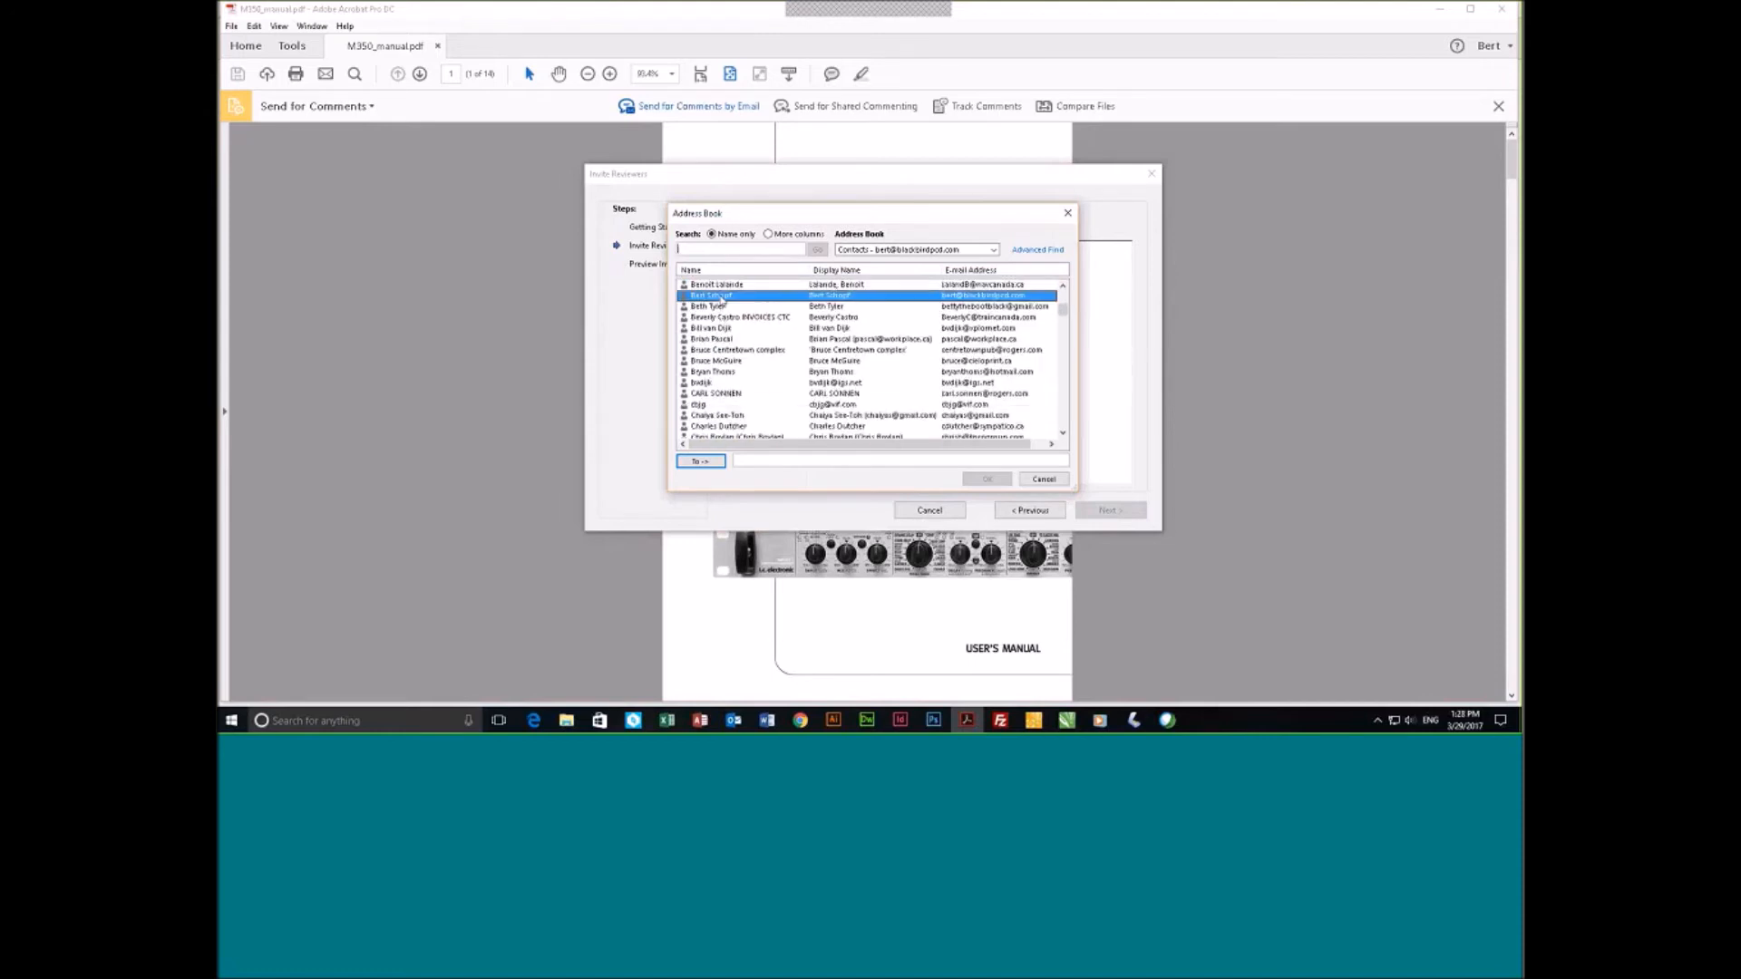
pyautogui.click(697, 462)
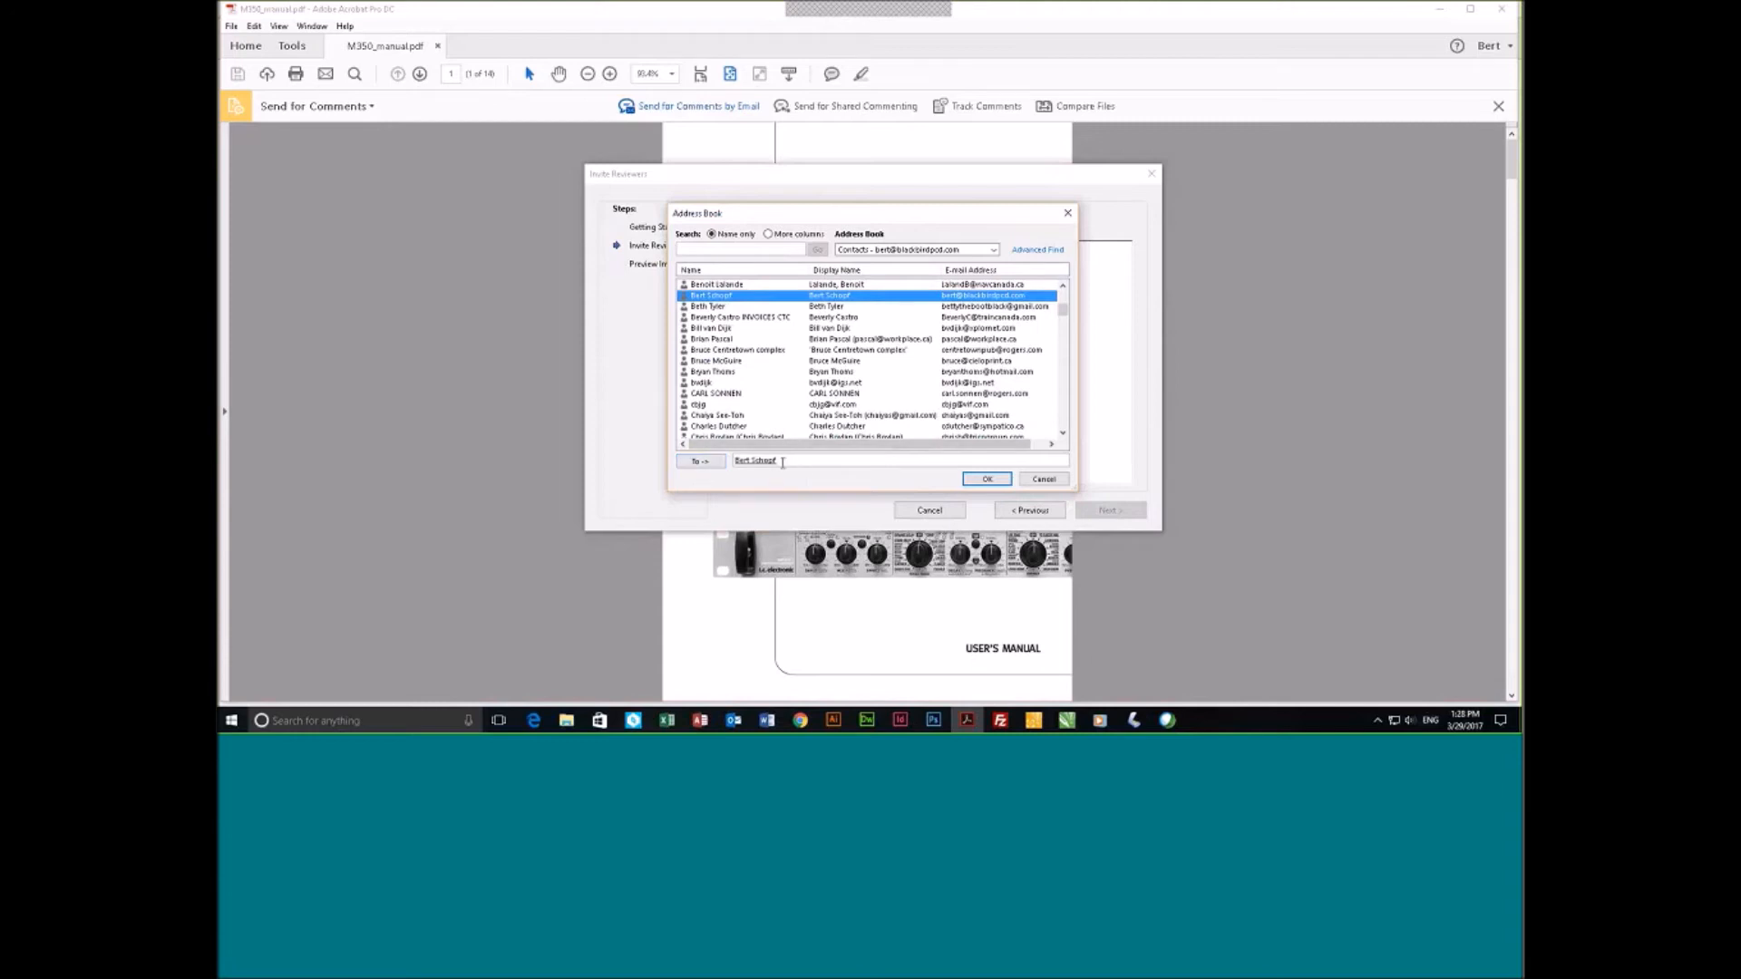
pyautogui.click(986, 480)
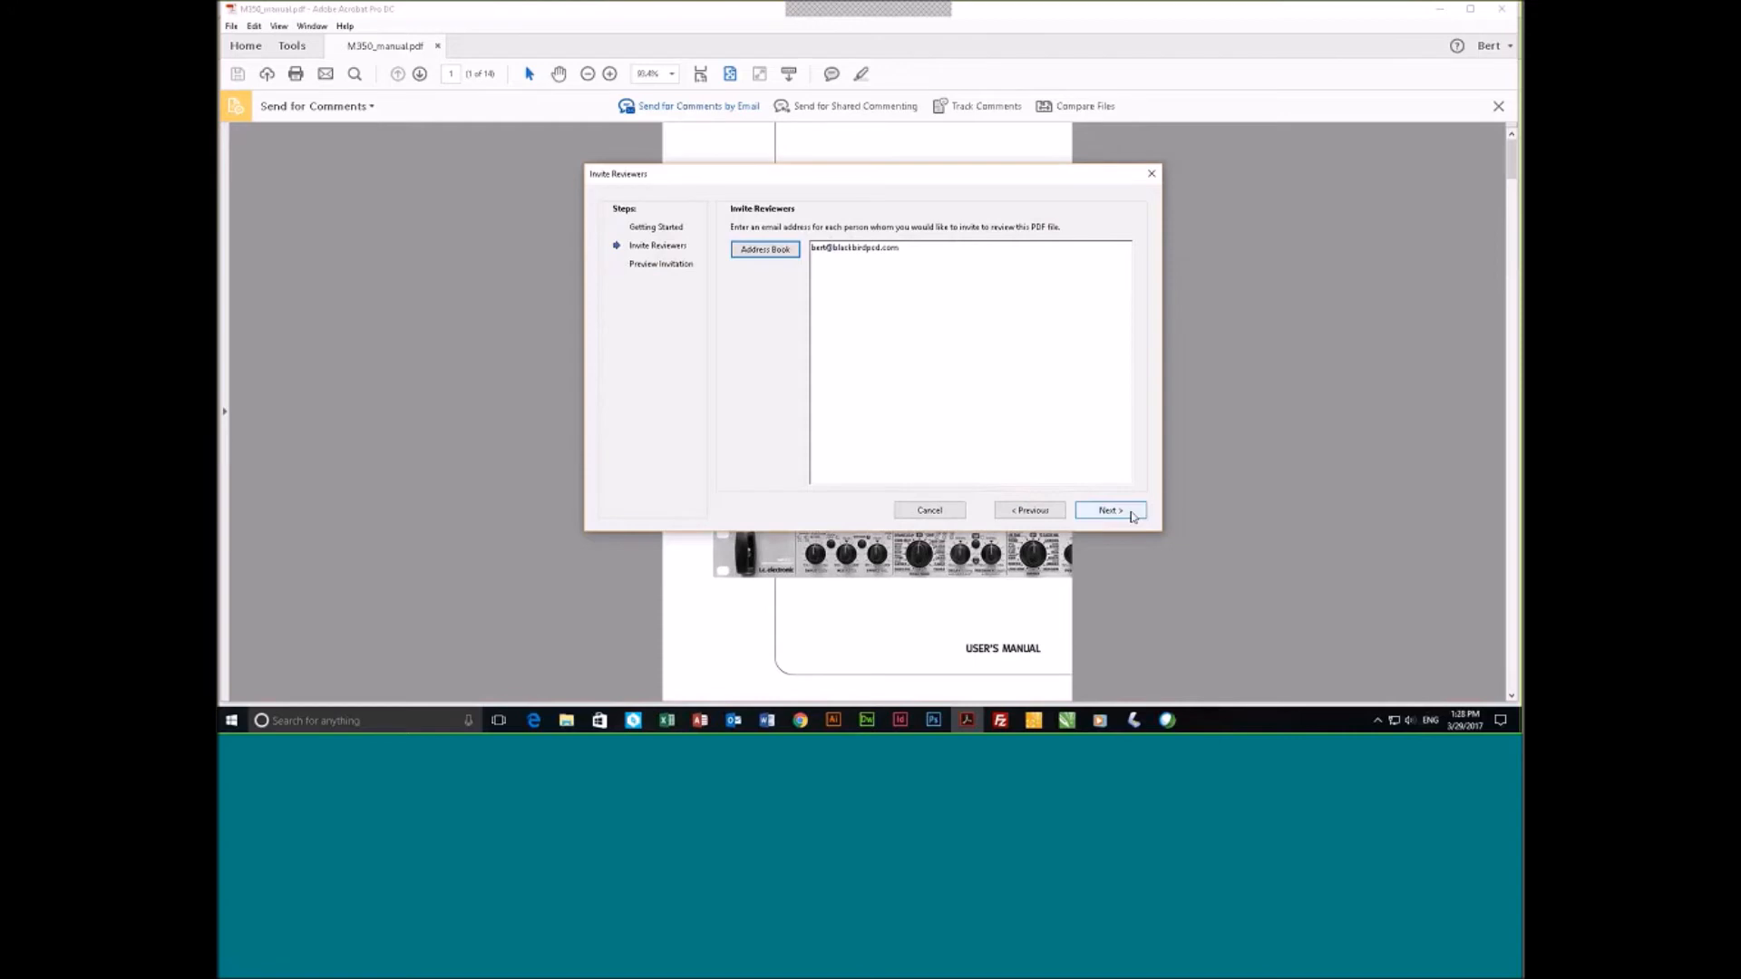
# Send the review invitation with its default subject and message through the default email application (Microsoft Outlook).
pyautogui.click(1109, 510)
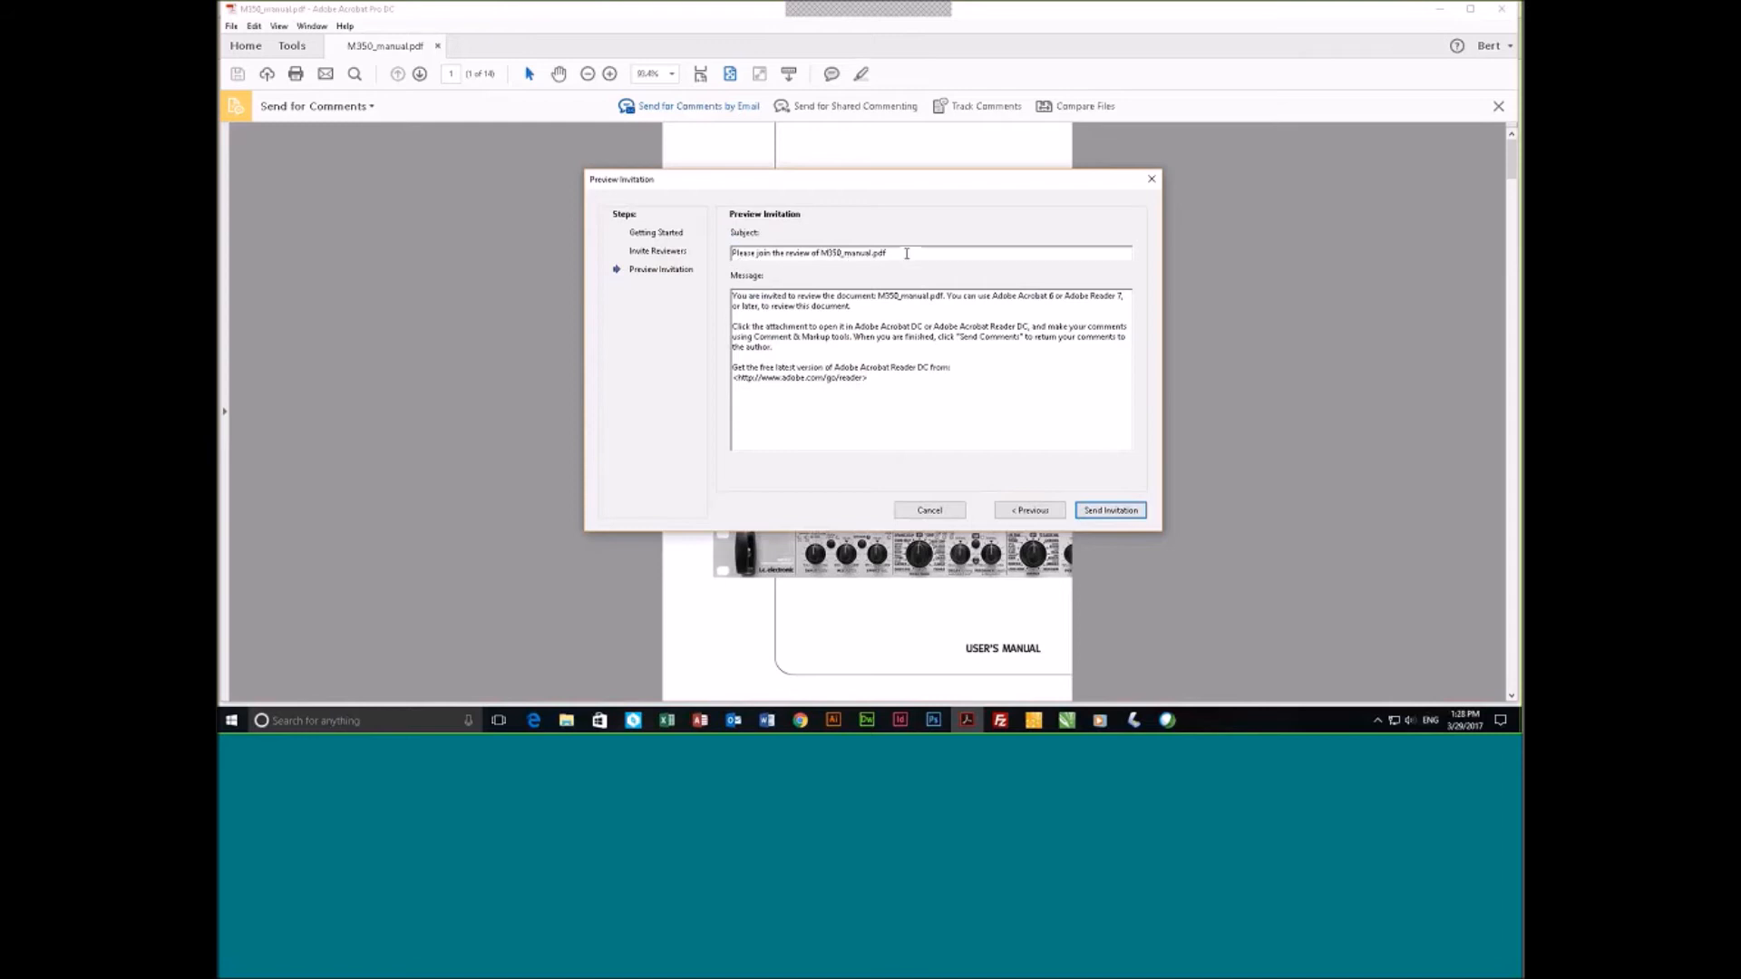
pyautogui.click(827, 372)
pyautogui.click(1118, 512)
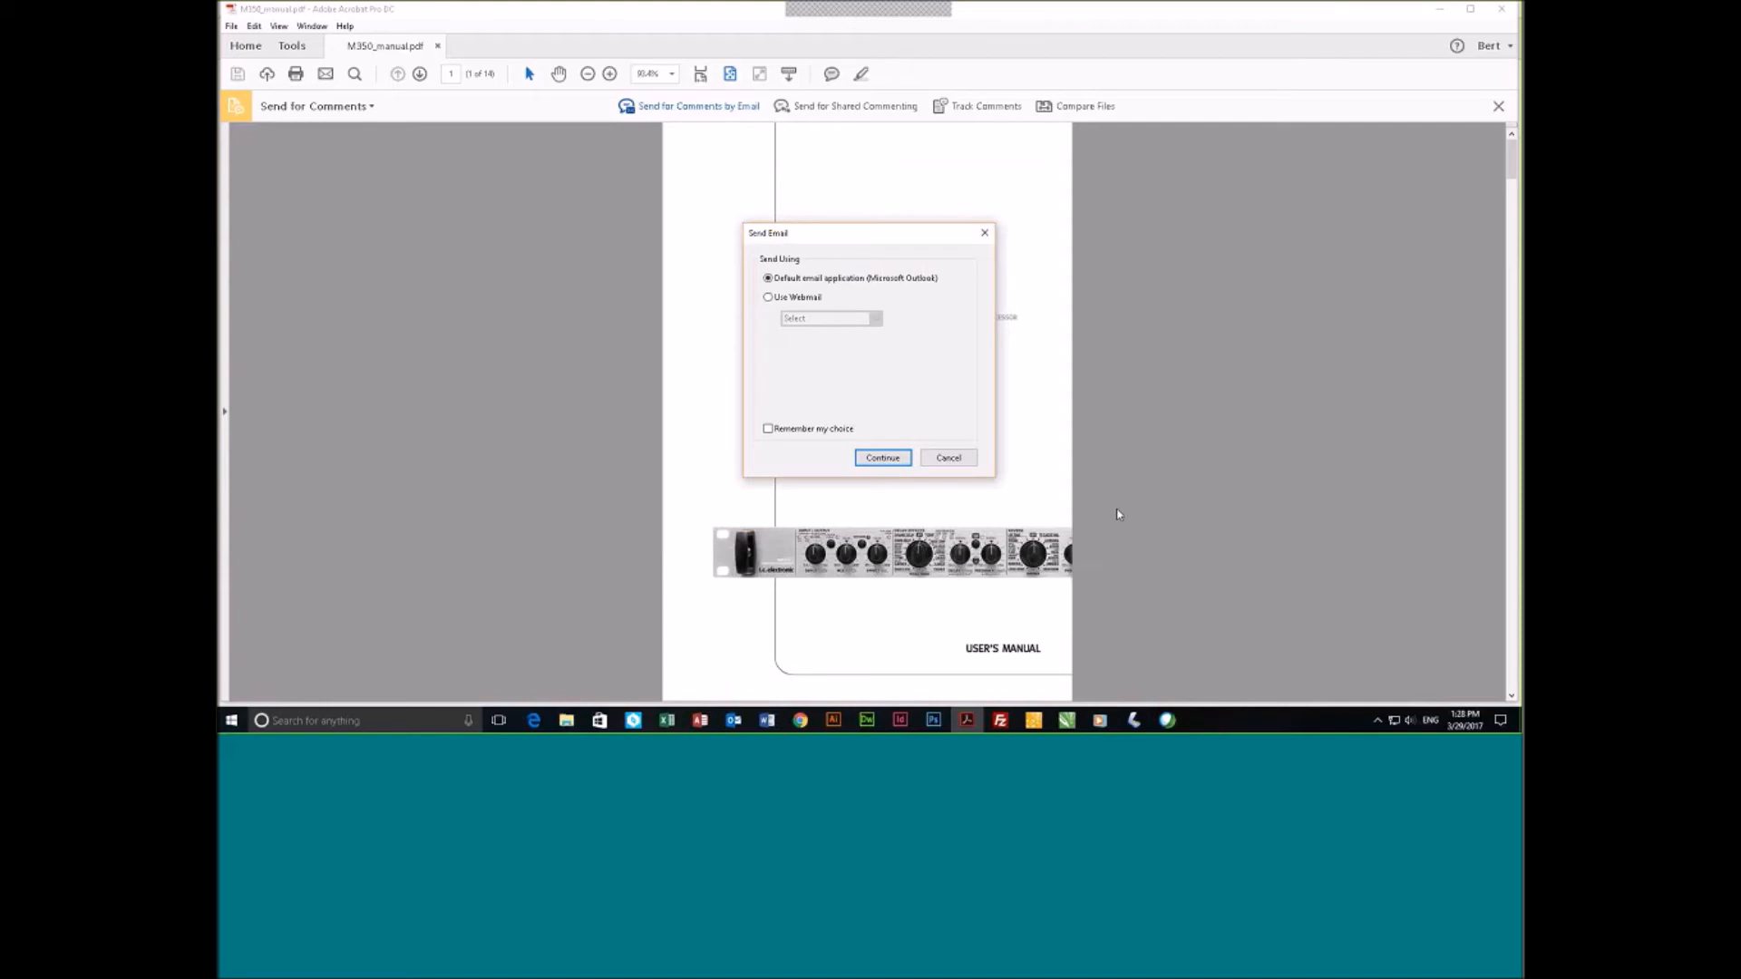
pyautogui.click(884, 459)
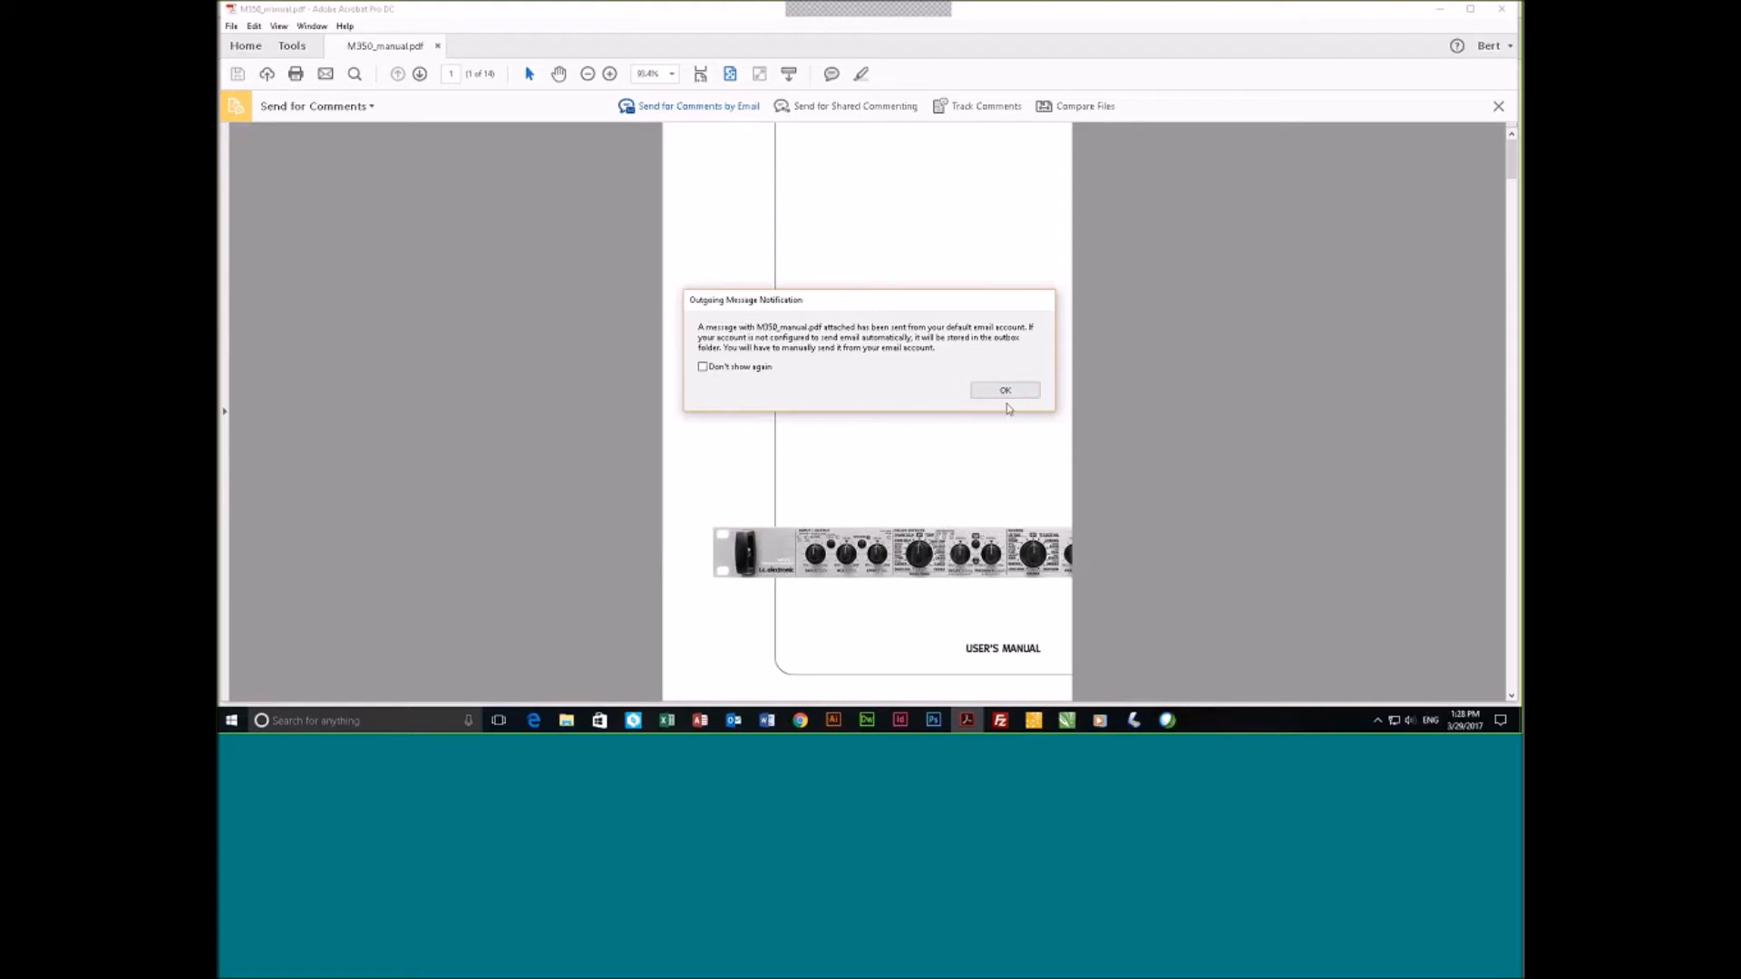
# Dismiss the outgoing message notification, exit Send for Comments and close M350_manual.pdf.
pyautogui.click(1008, 395)
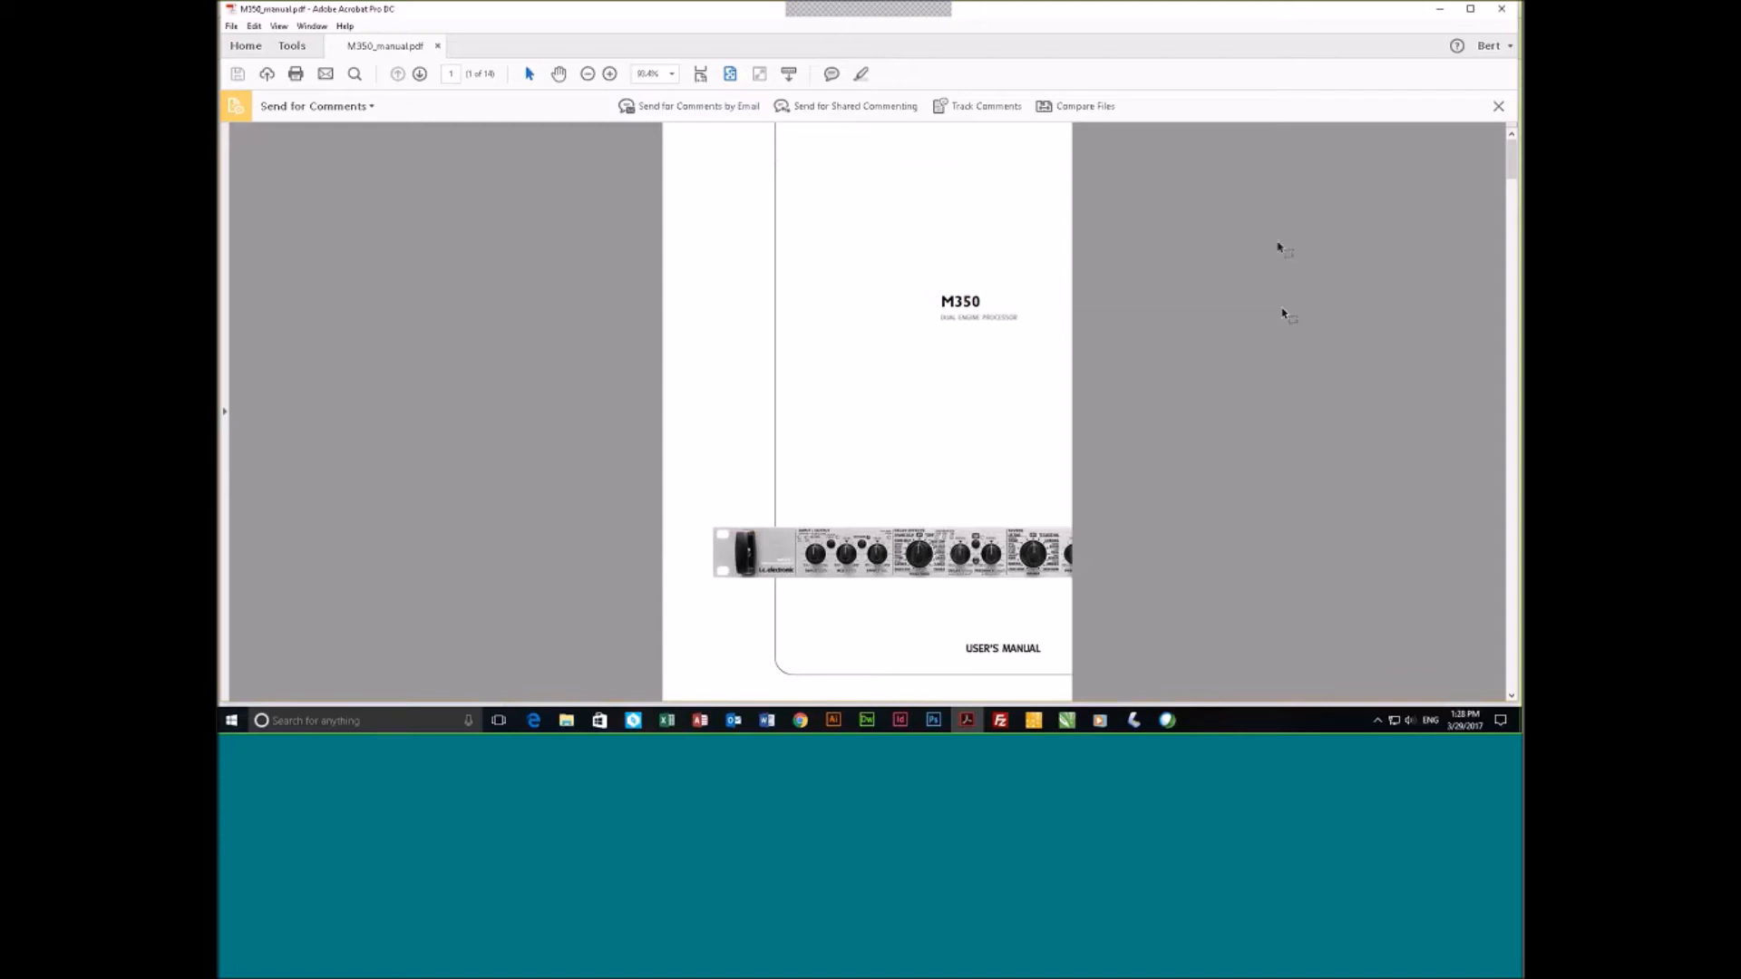
pyautogui.click(1499, 106)
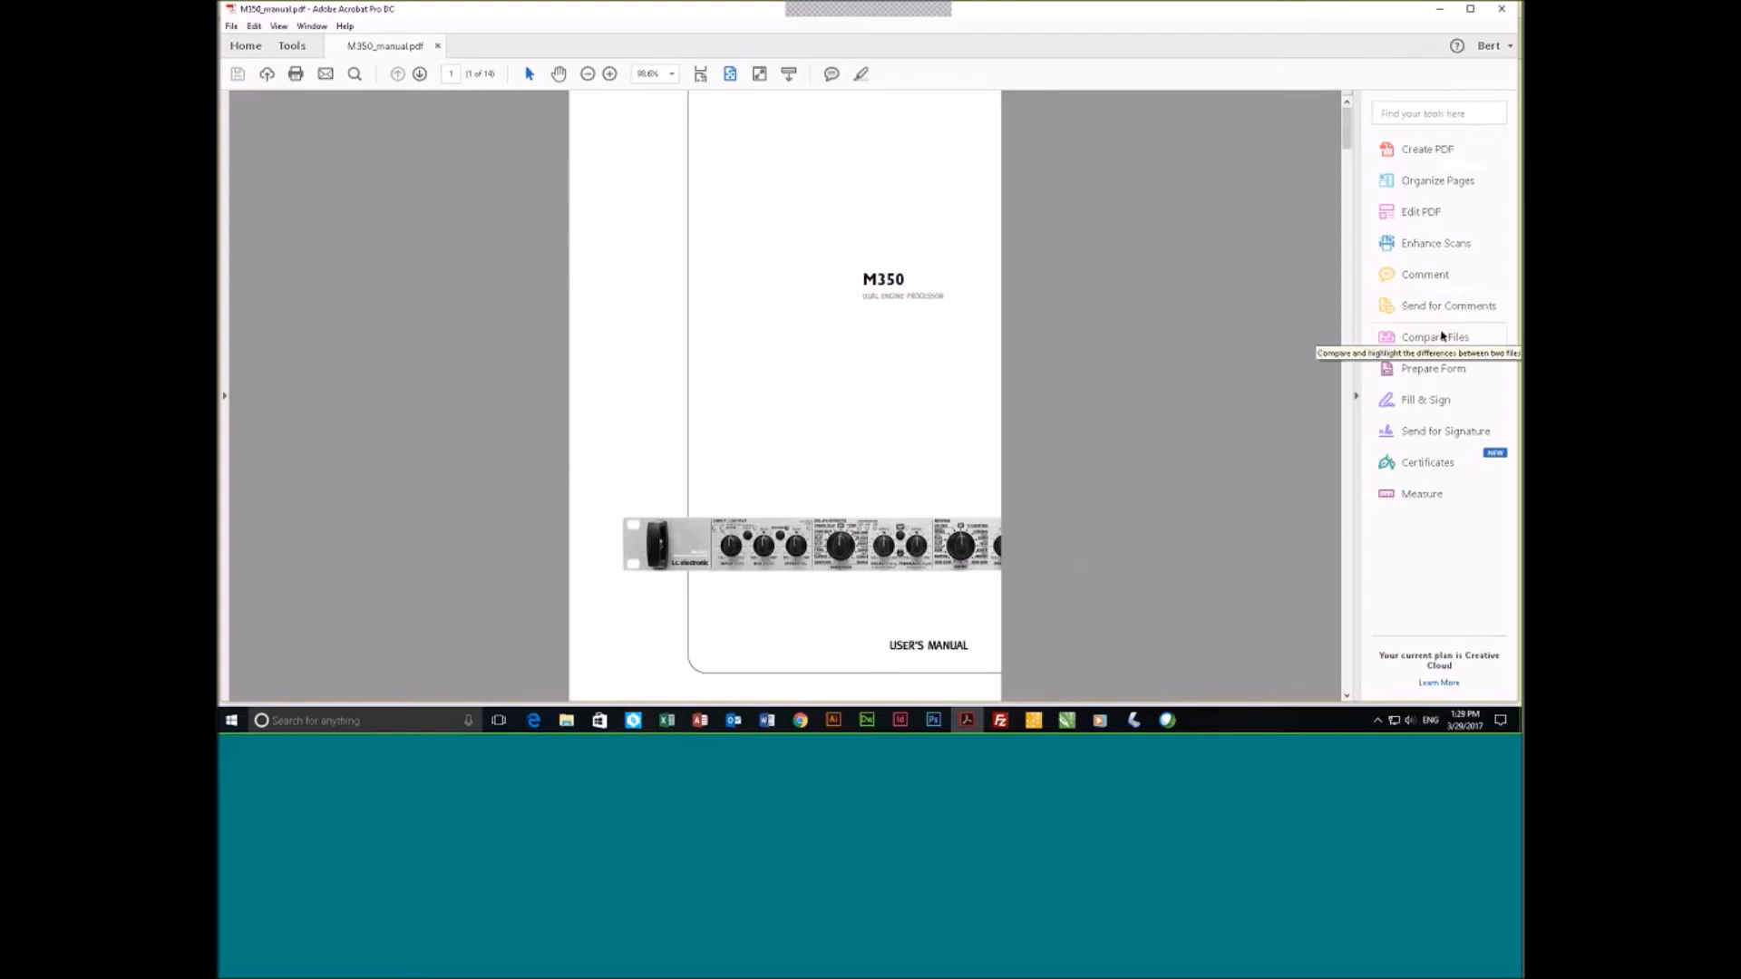
pyautogui.click(438, 47)
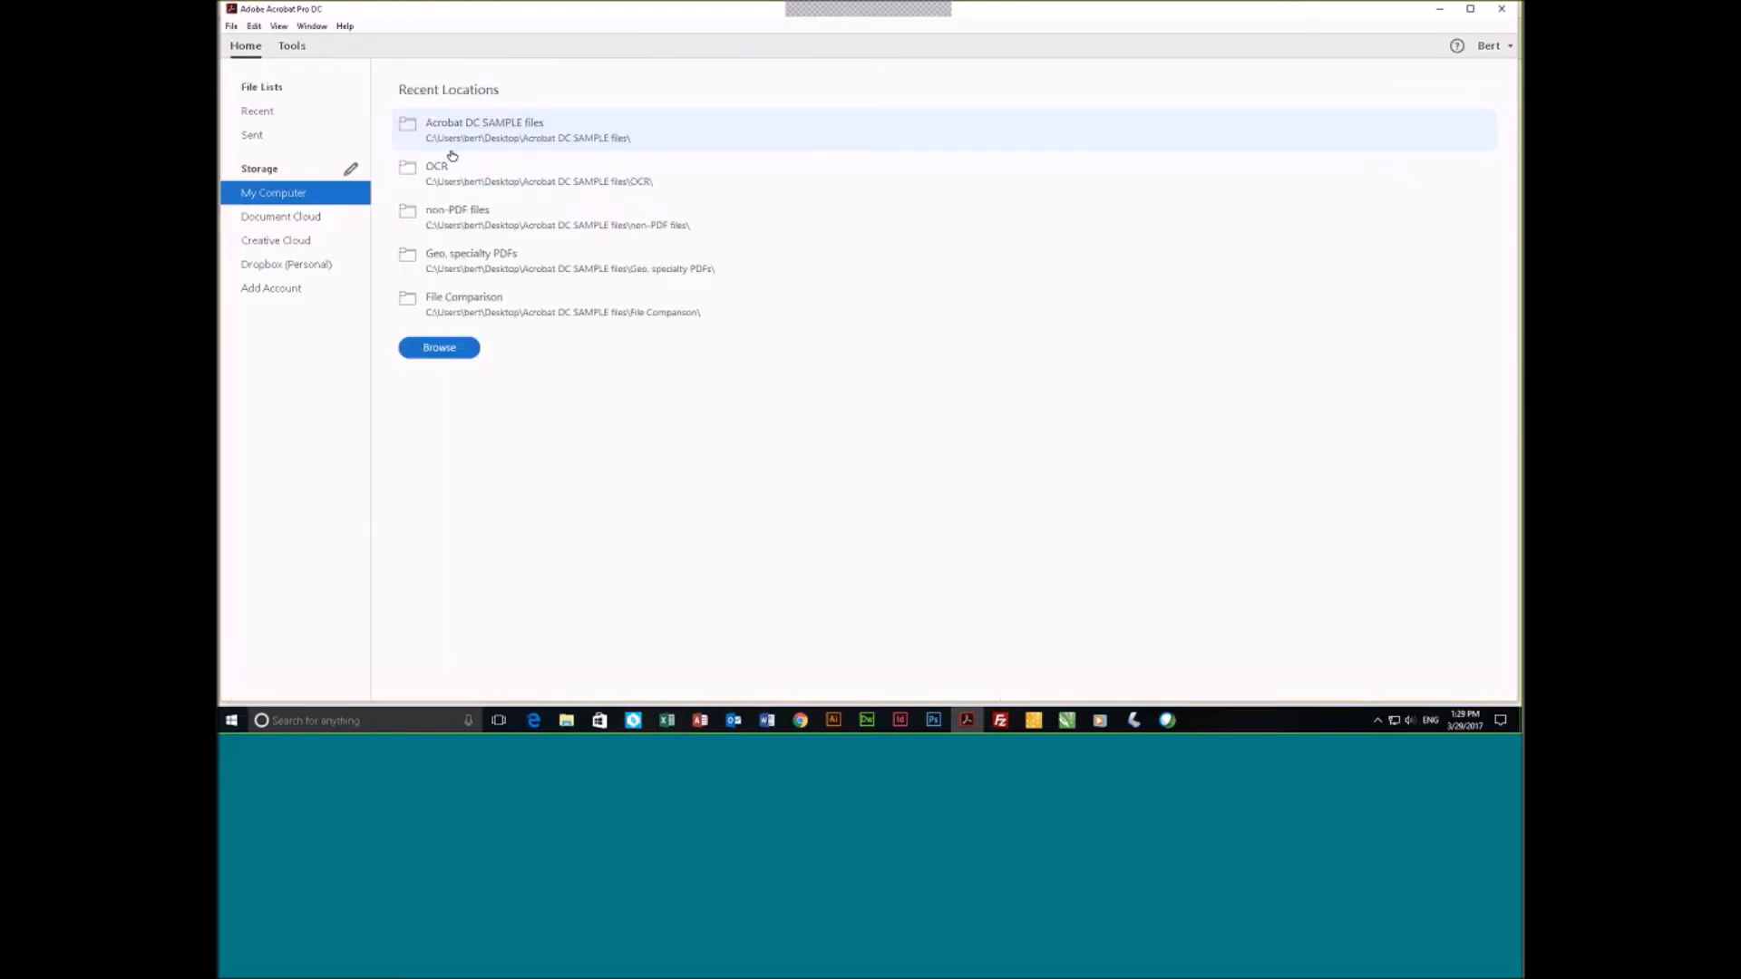
# Start Compare Files and choose Group subscription 2015.pdf from the File Comparison sample folder as the old file.
pyautogui.click(290, 47)
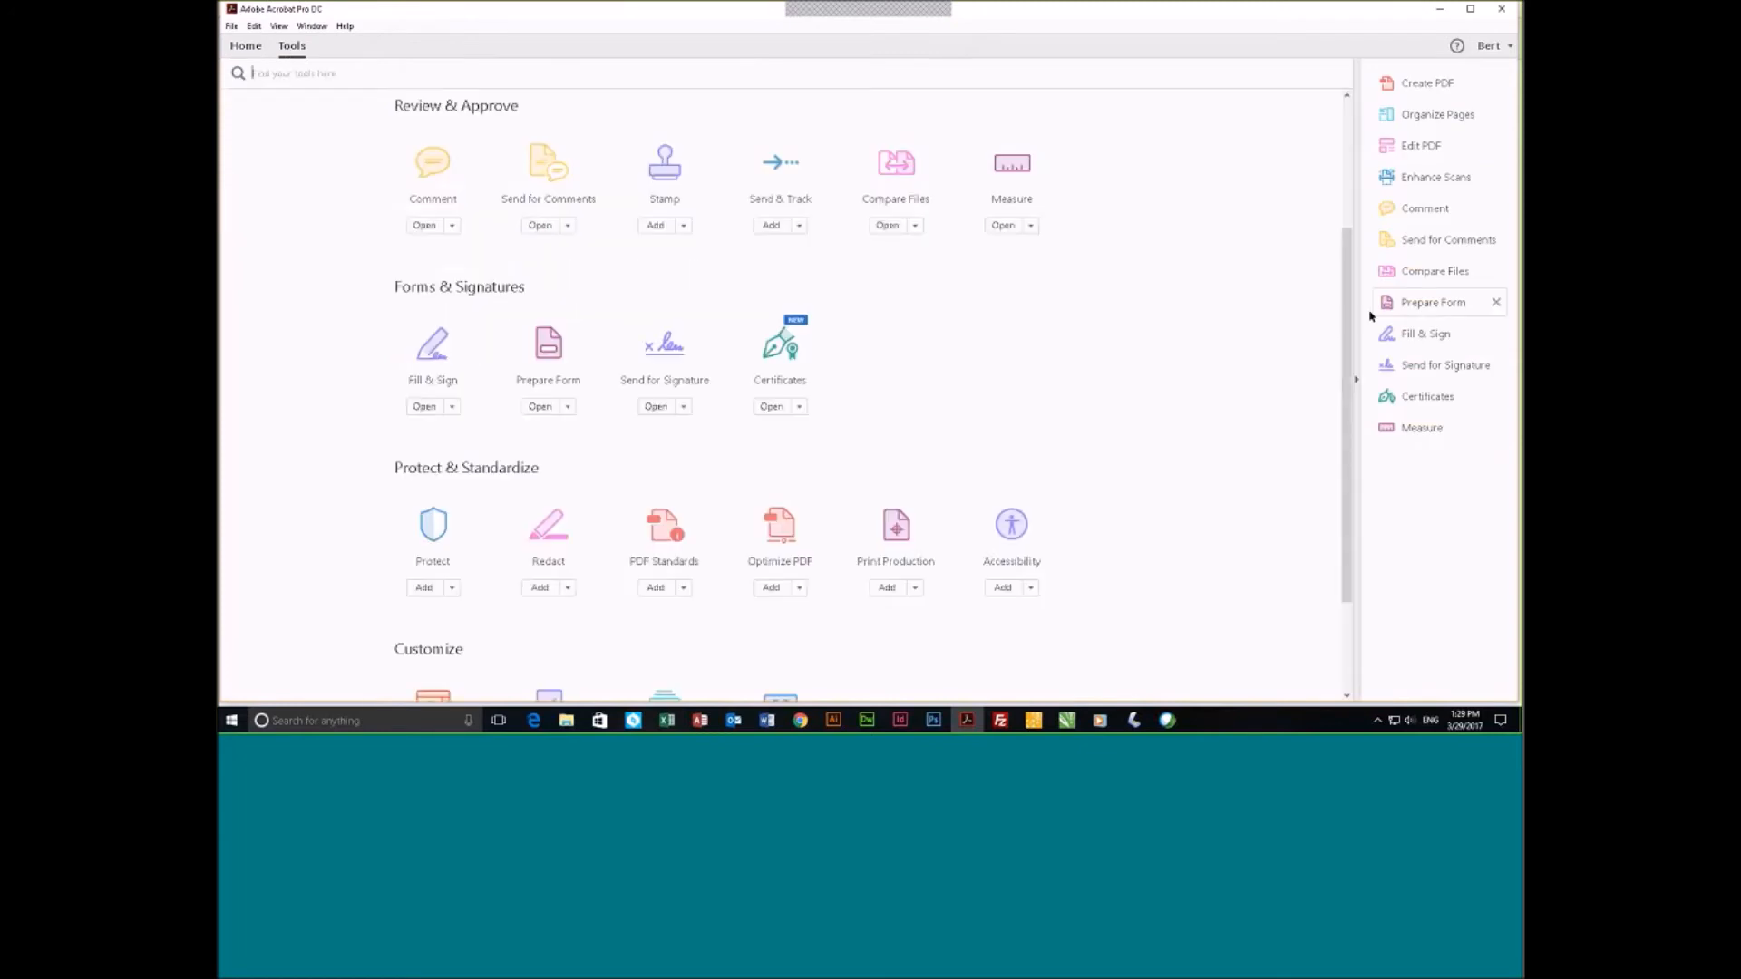
pyautogui.click(1448, 276)
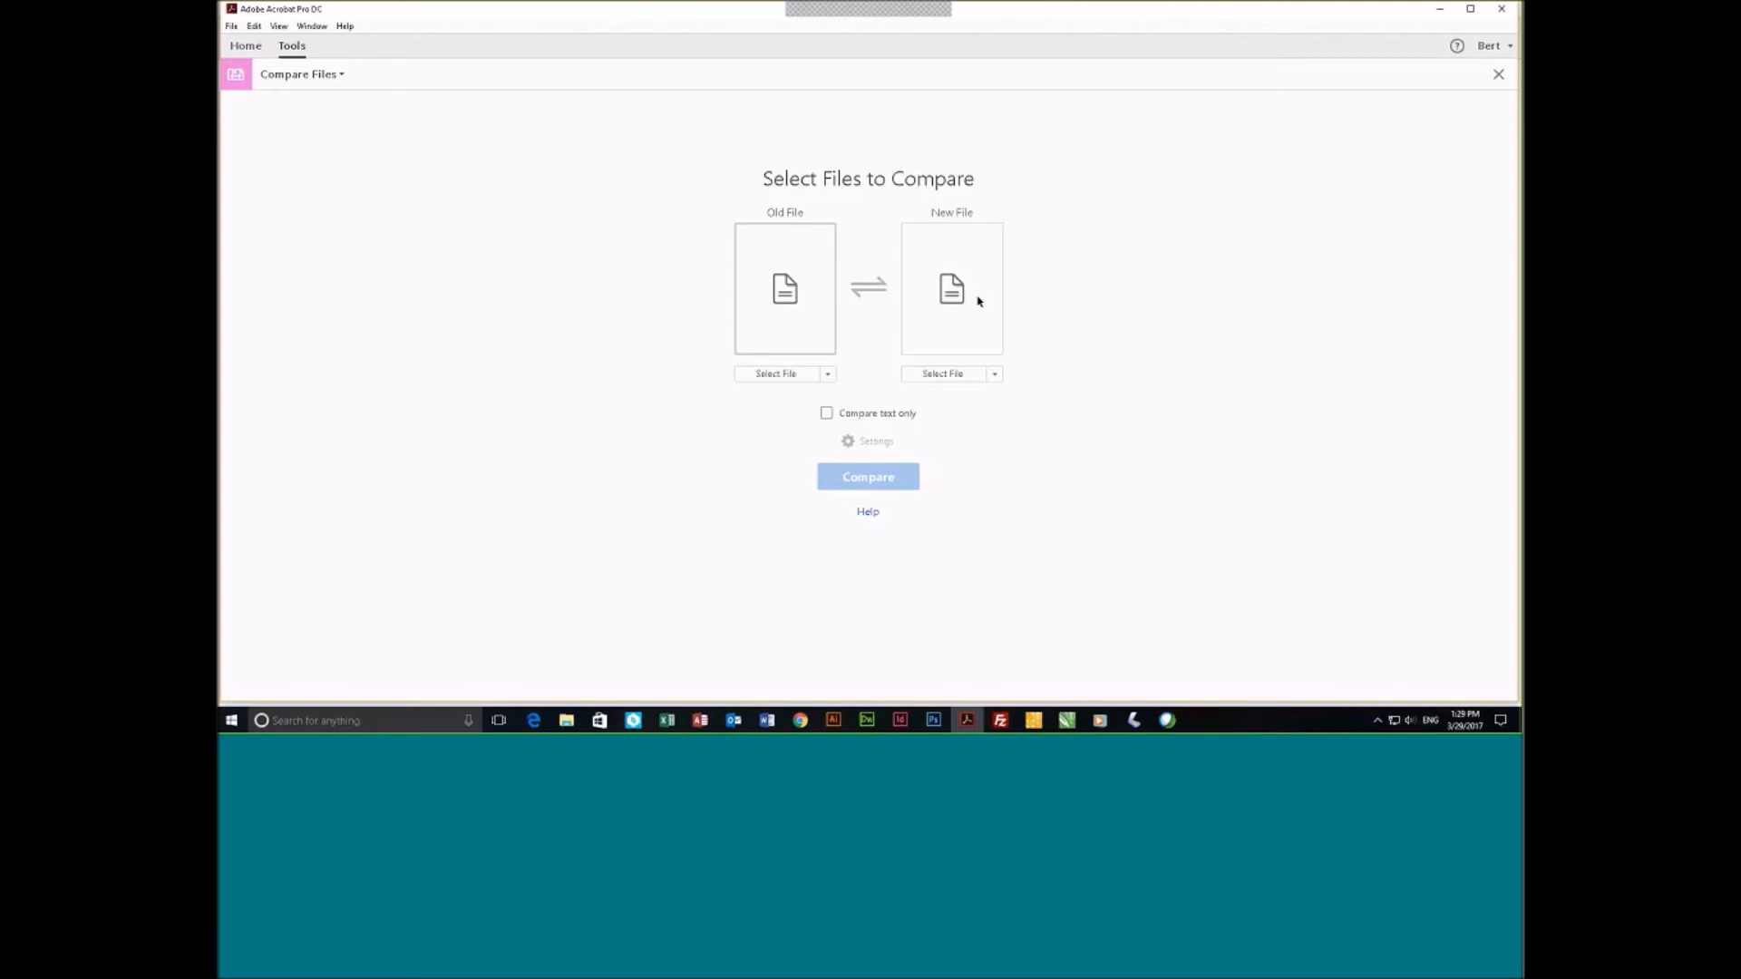
pyautogui.click(772, 374)
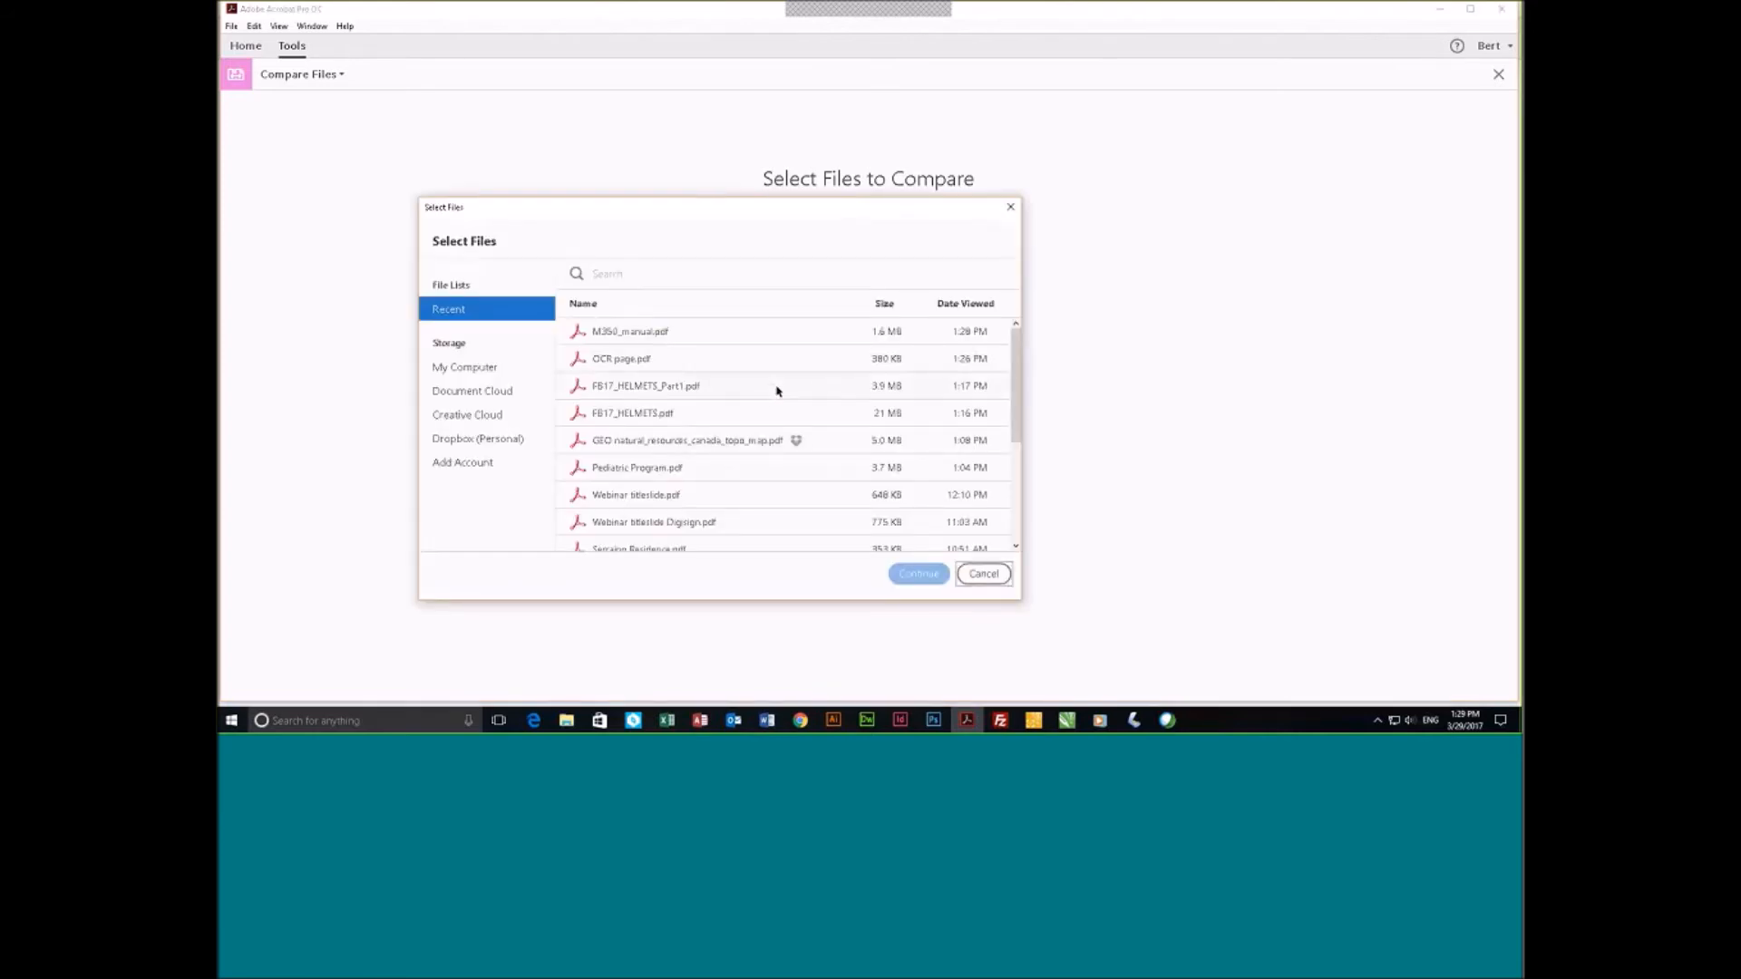
pyautogui.click(482, 367)
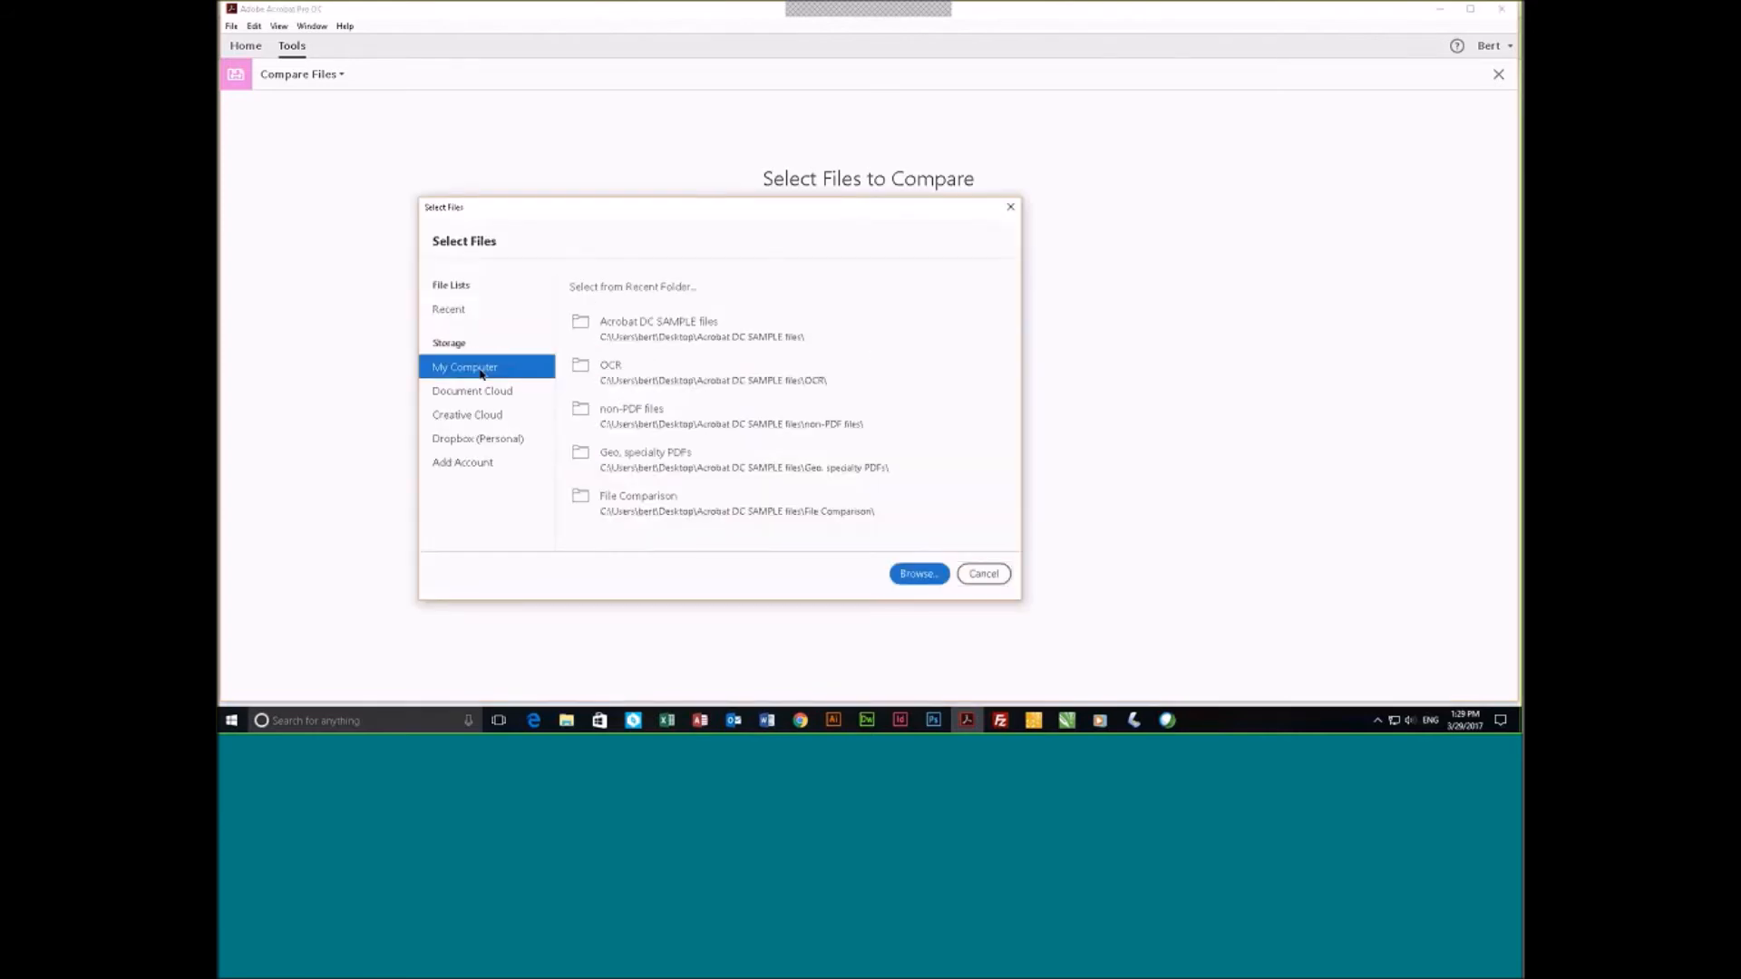
pyautogui.click(671, 332)
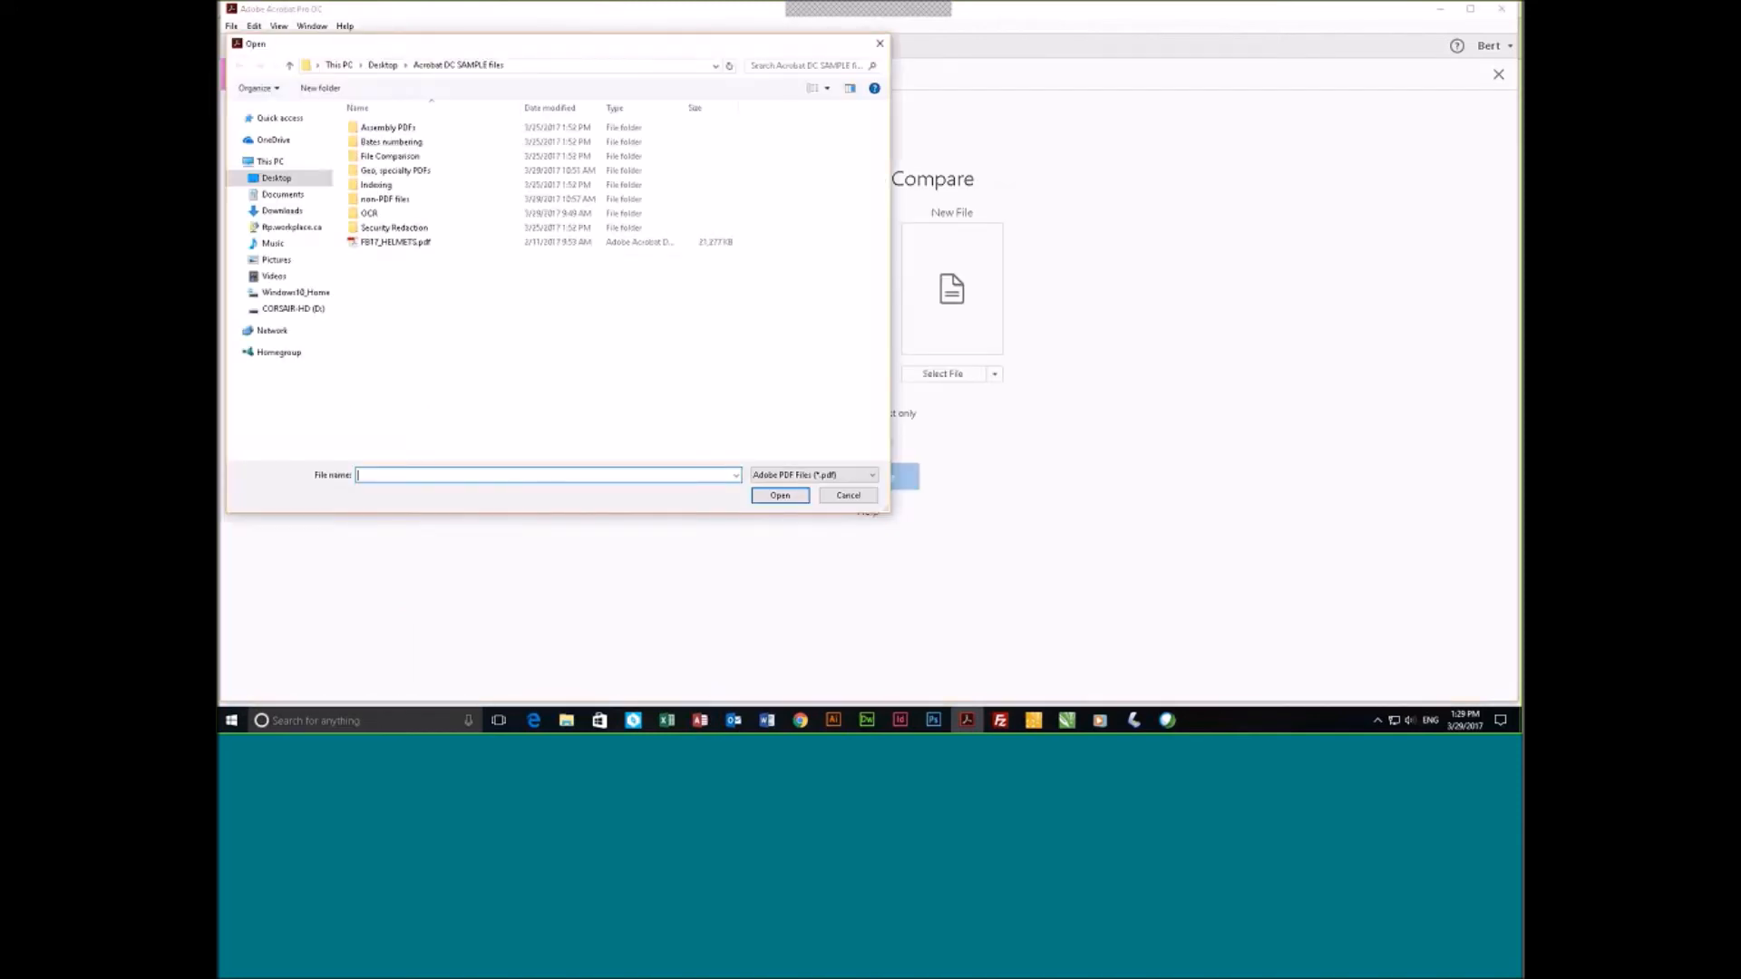
pyautogui.doubleClick(399, 156)
pyautogui.click(412, 128)
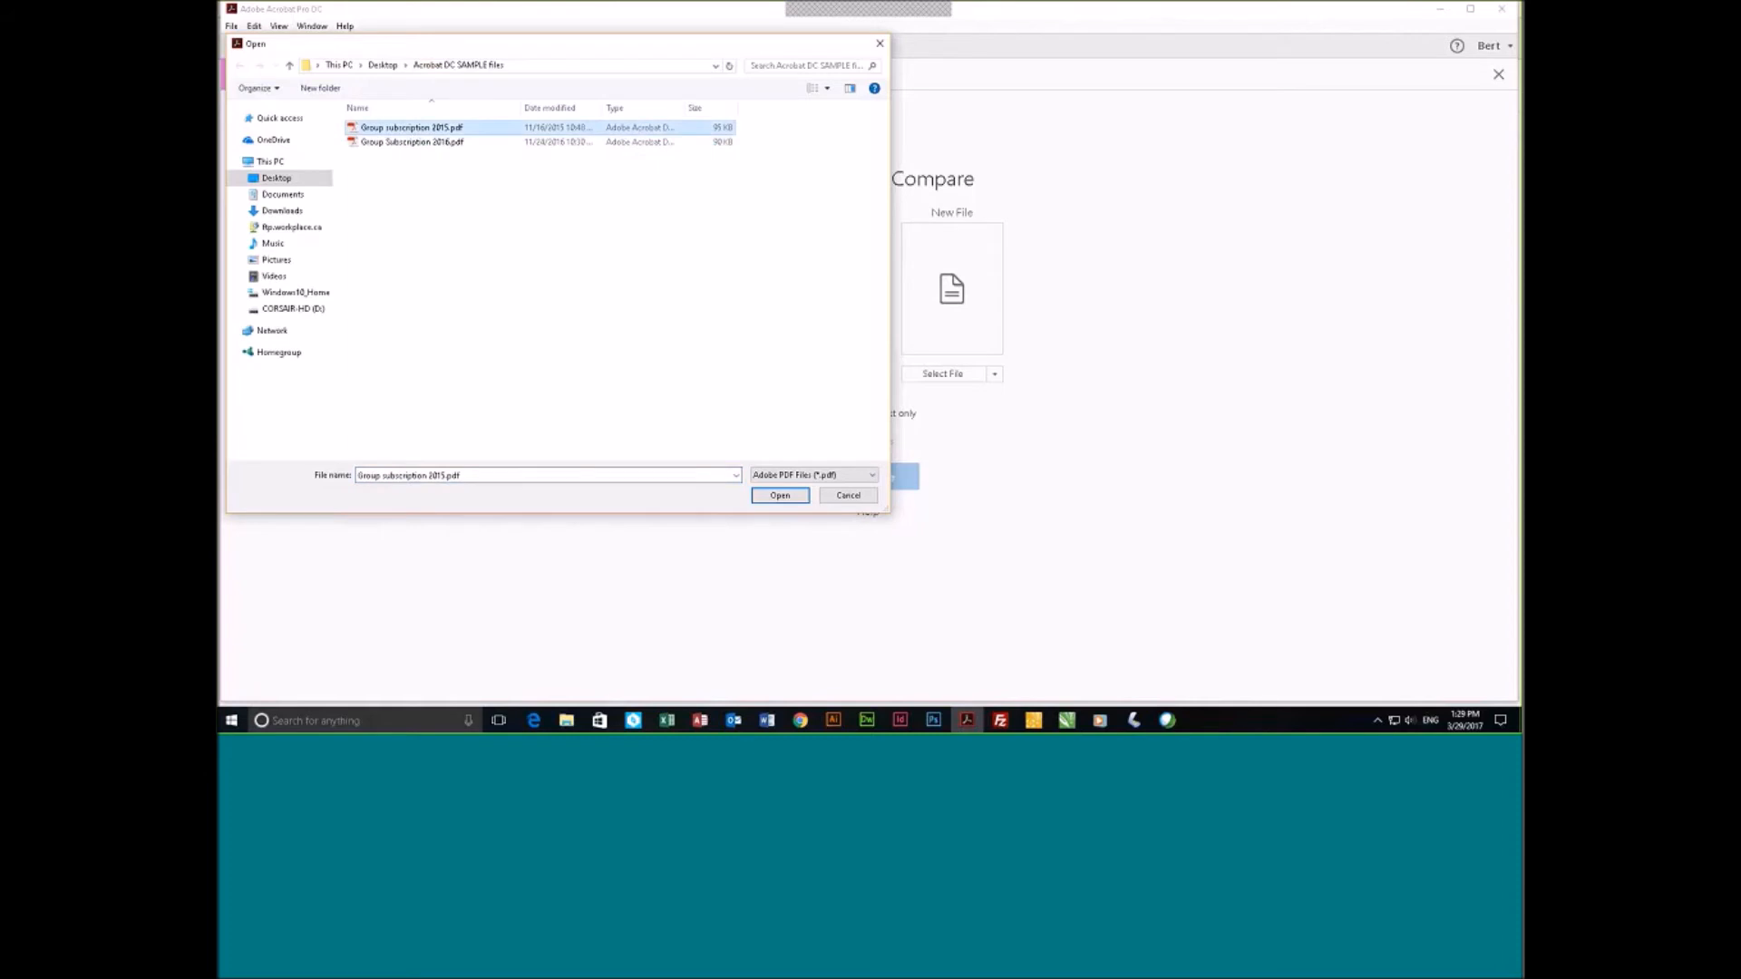
pyautogui.click(780, 495)
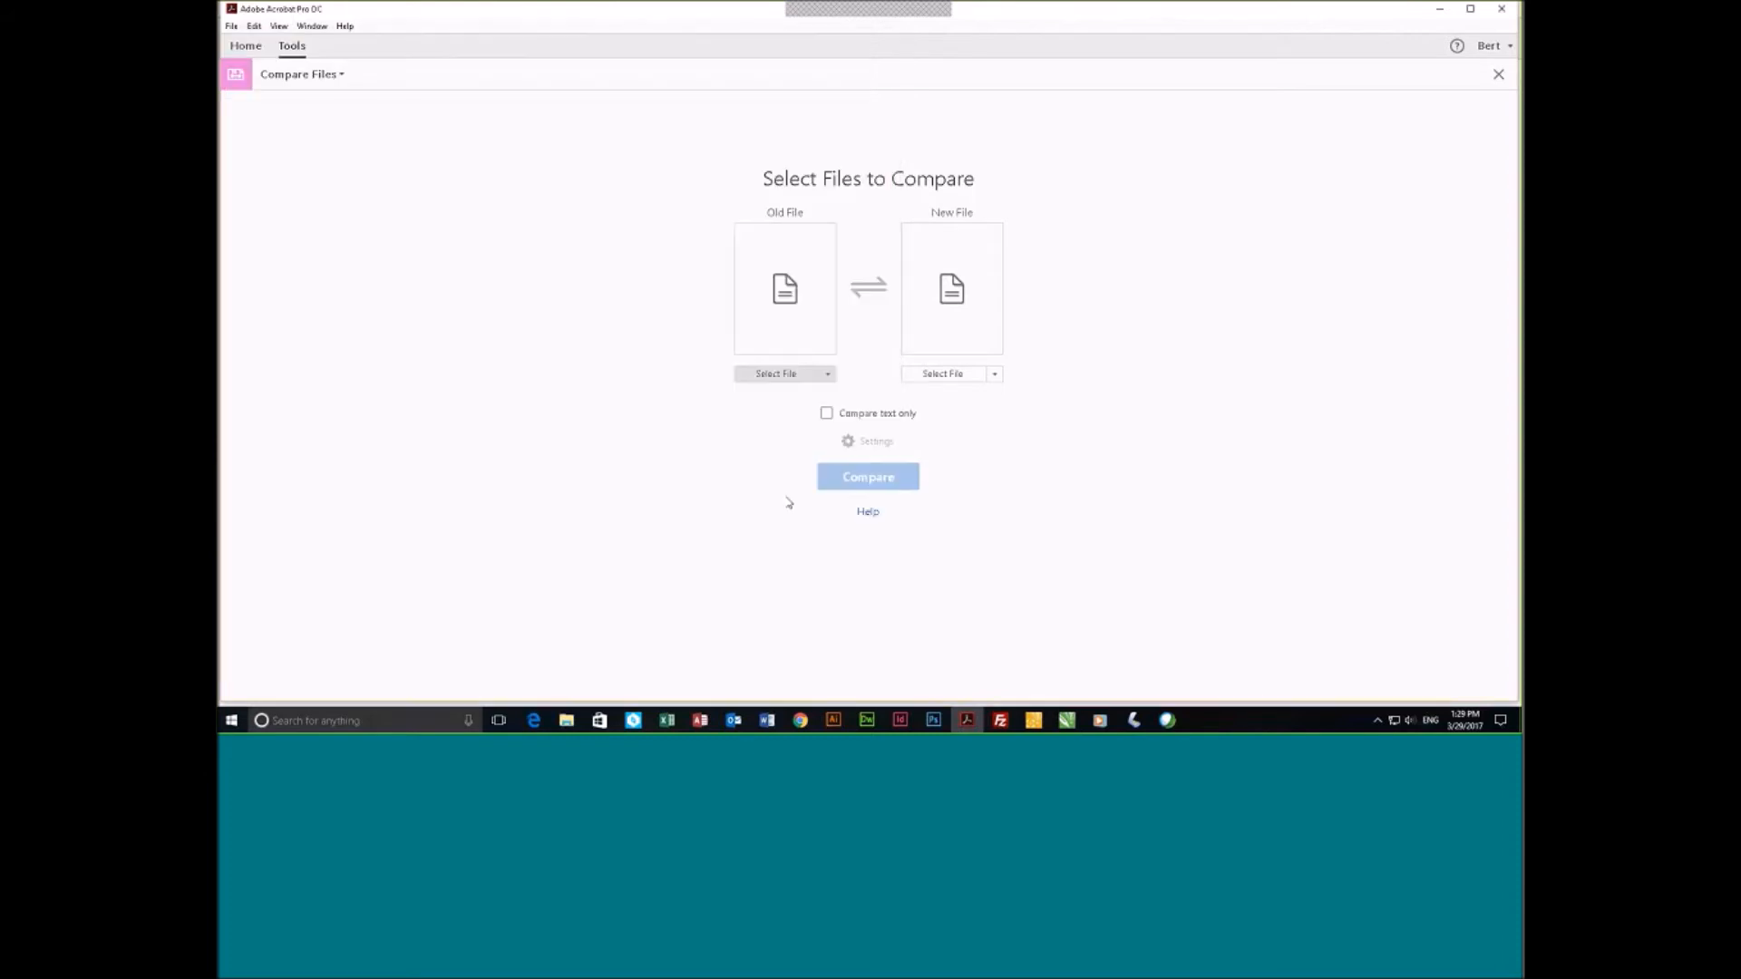
# Choose Group Subscription 2016.pdf from the File Comparison folder as the new file and run the comparison.
pyautogui.click(956, 377)
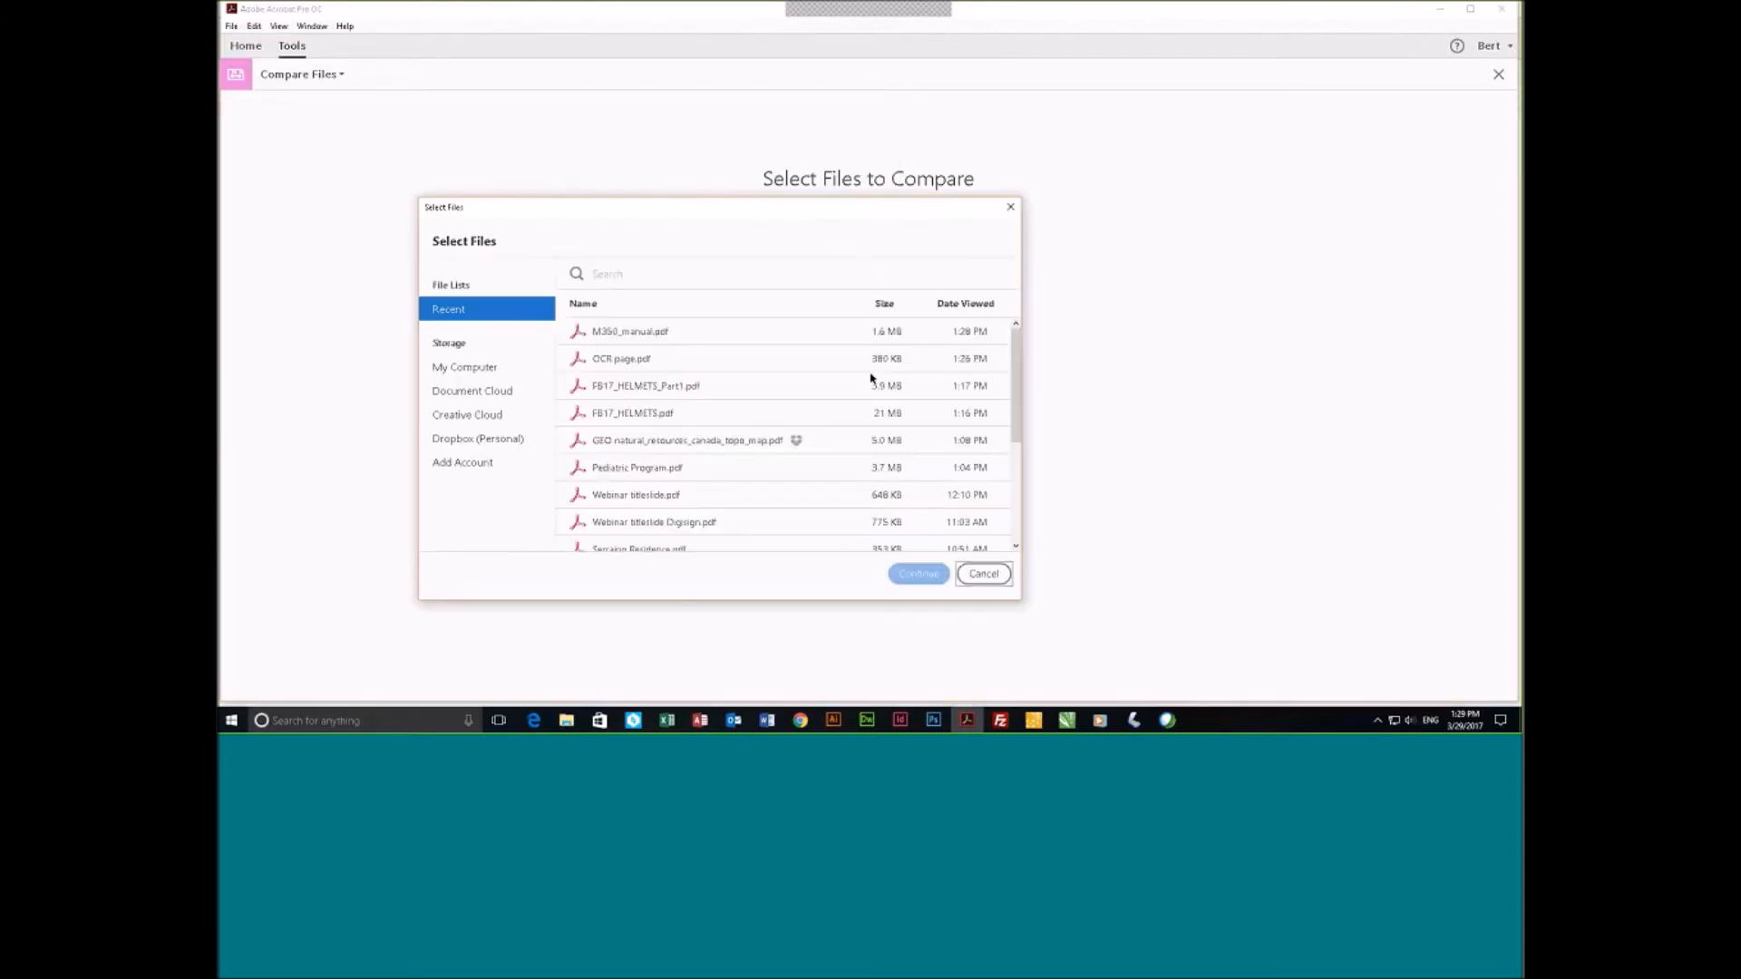
pyautogui.click(488, 379)
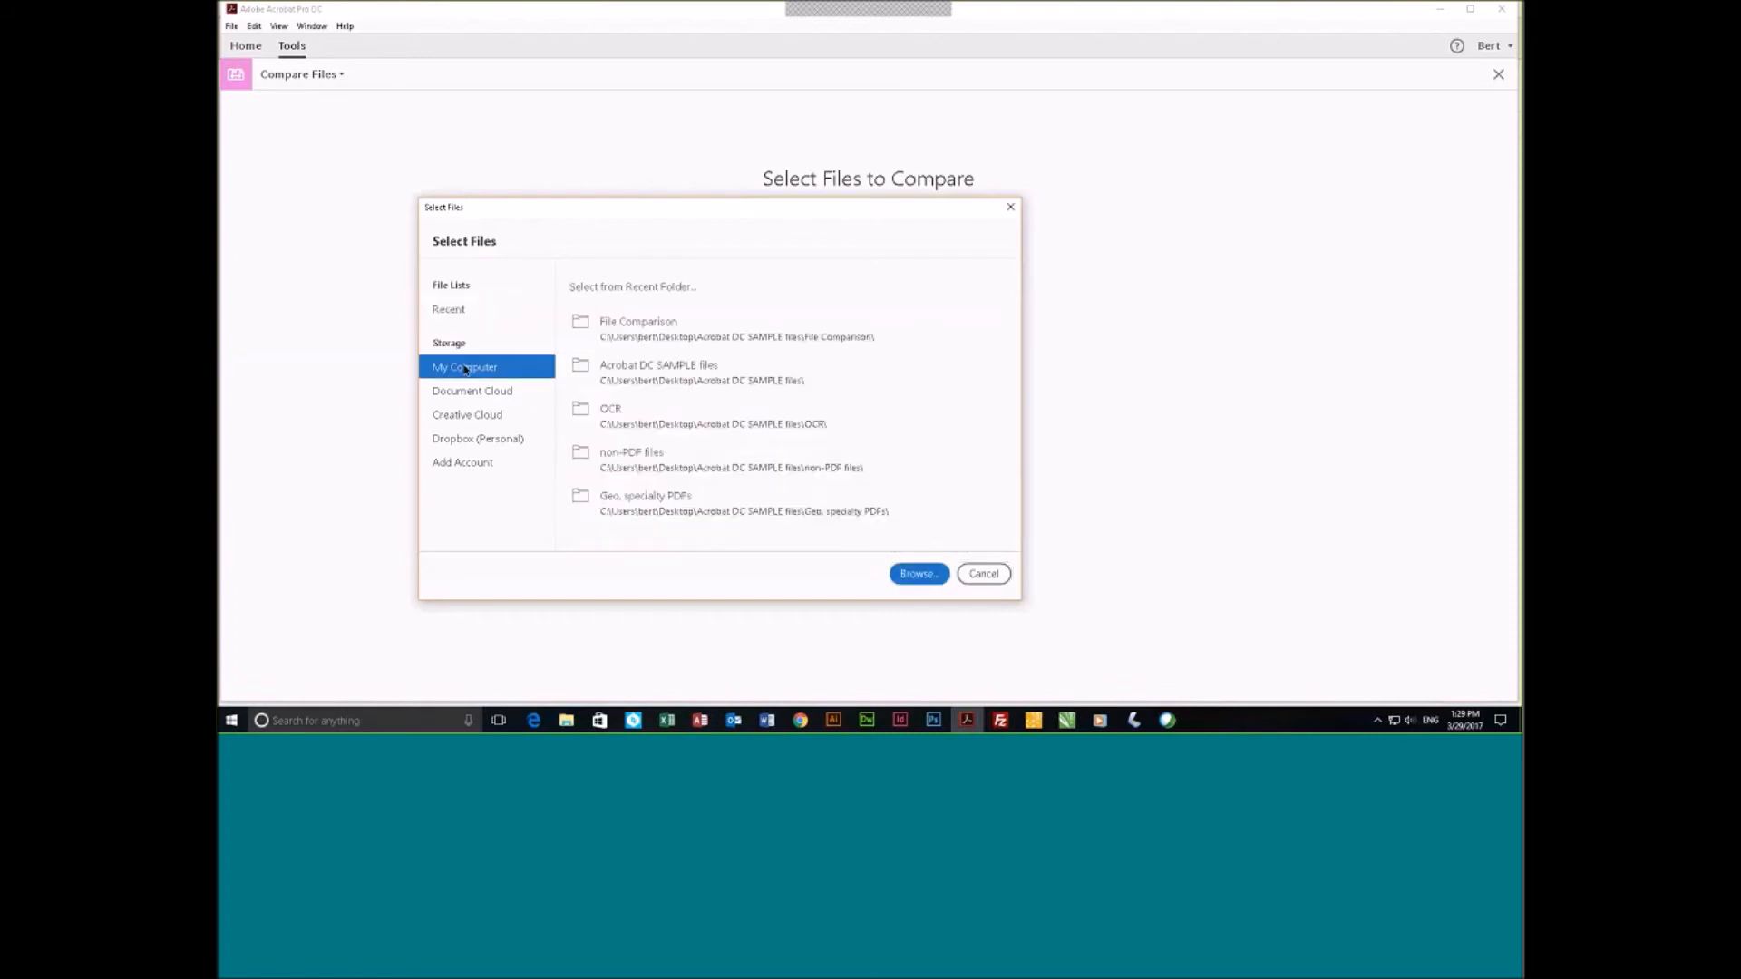
pyautogui.click(656, 332)
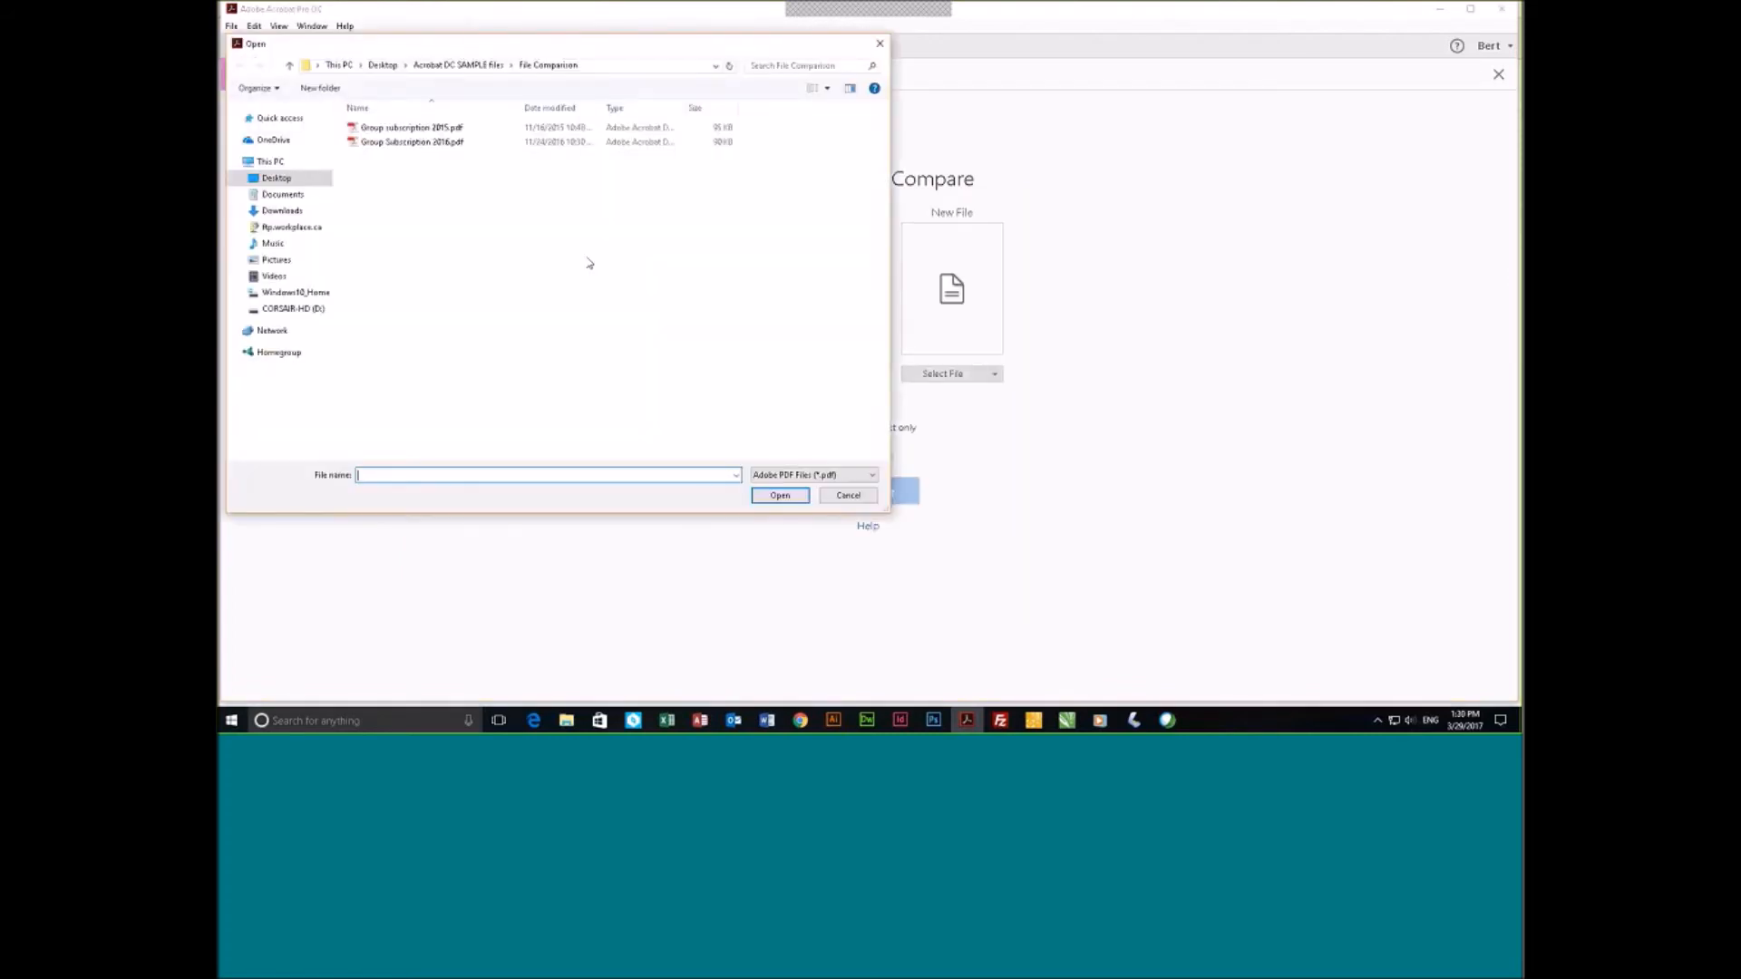
pyautogui.click(381, 149)
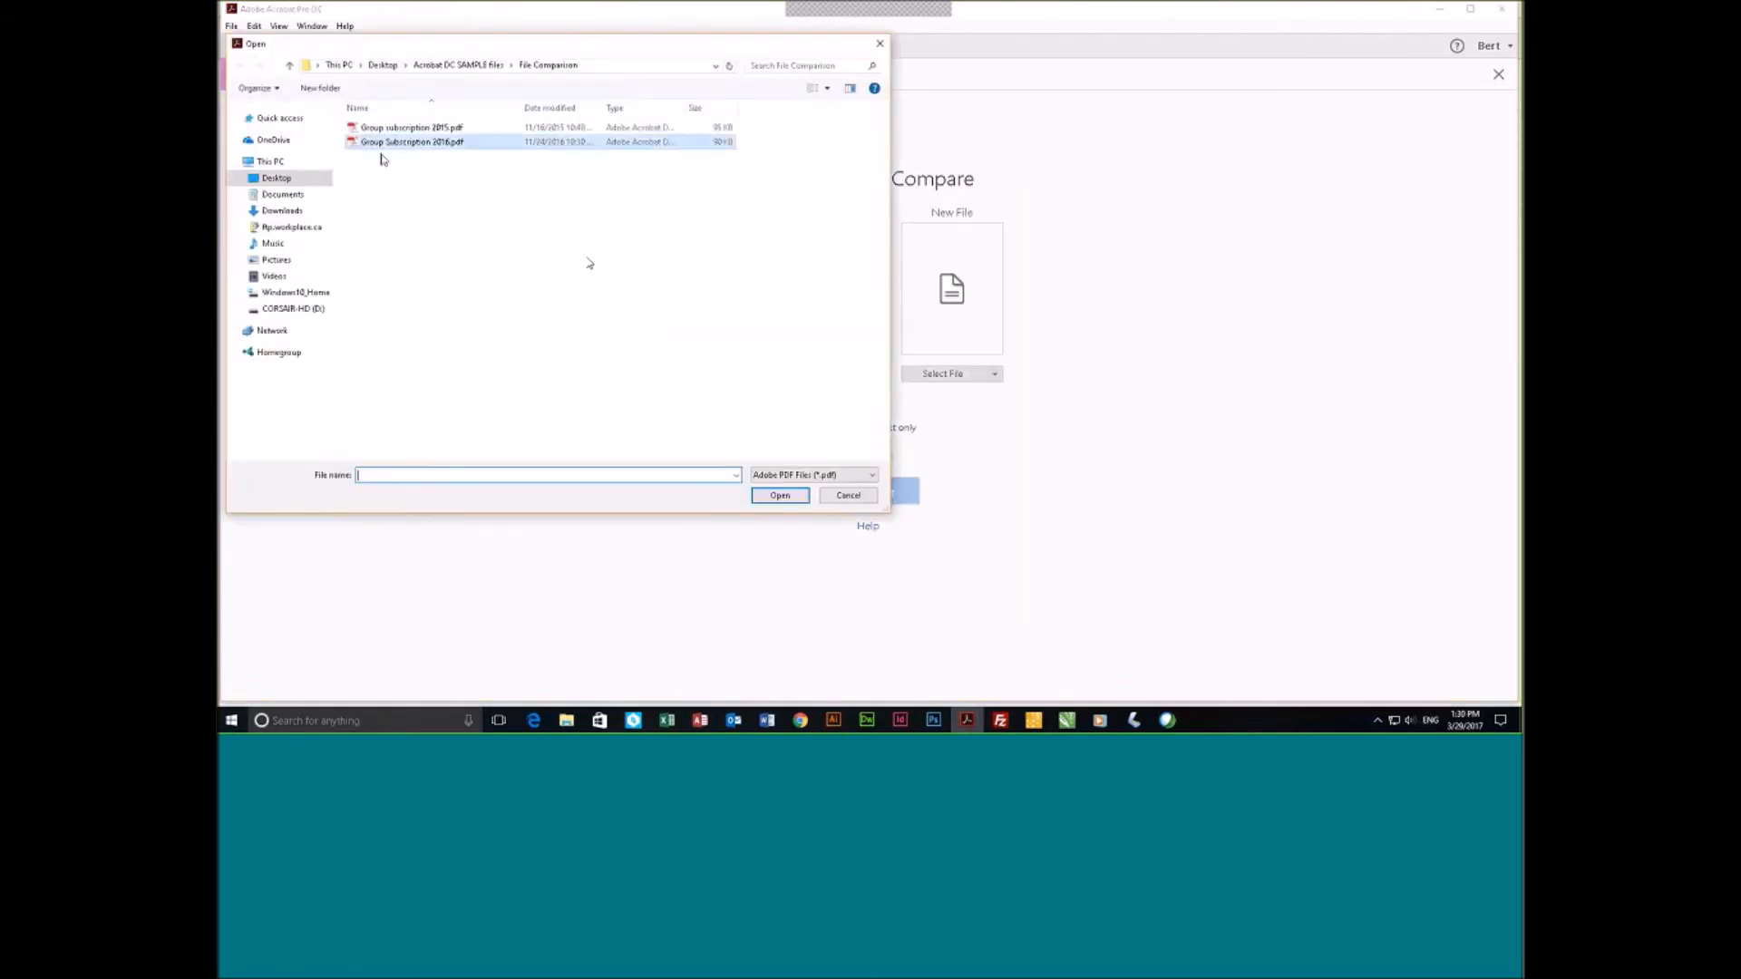
pyautogui.click(780, 496)
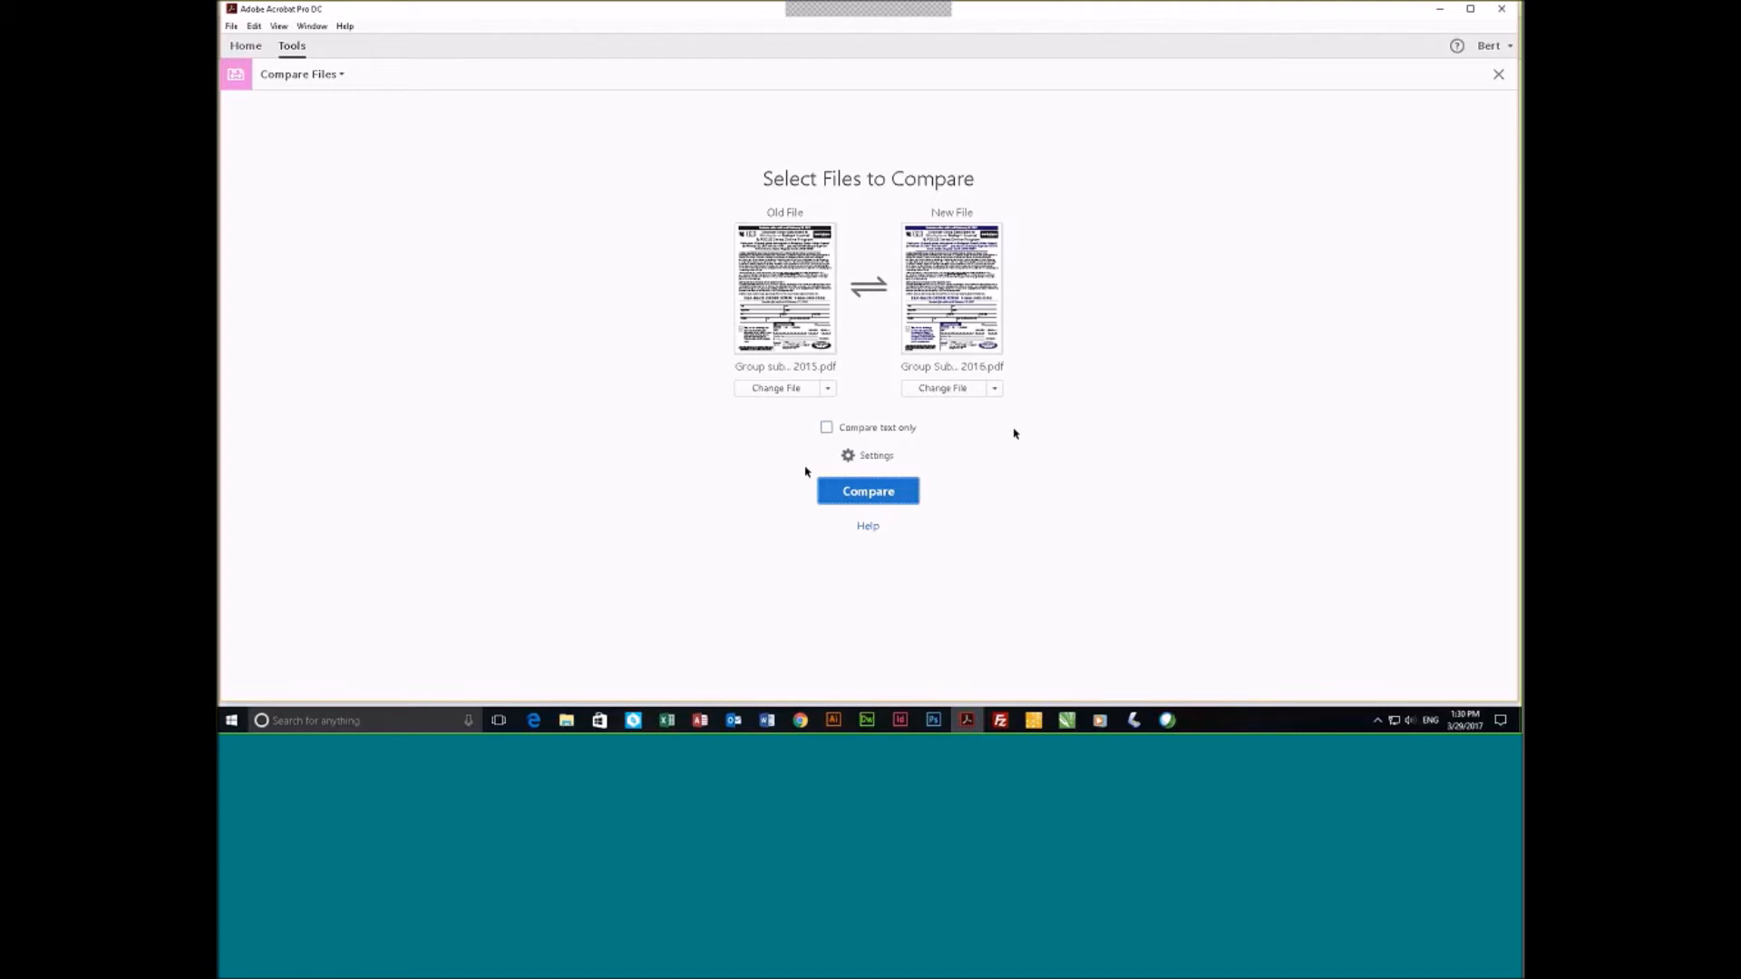
pyautogui.click(884, 495)
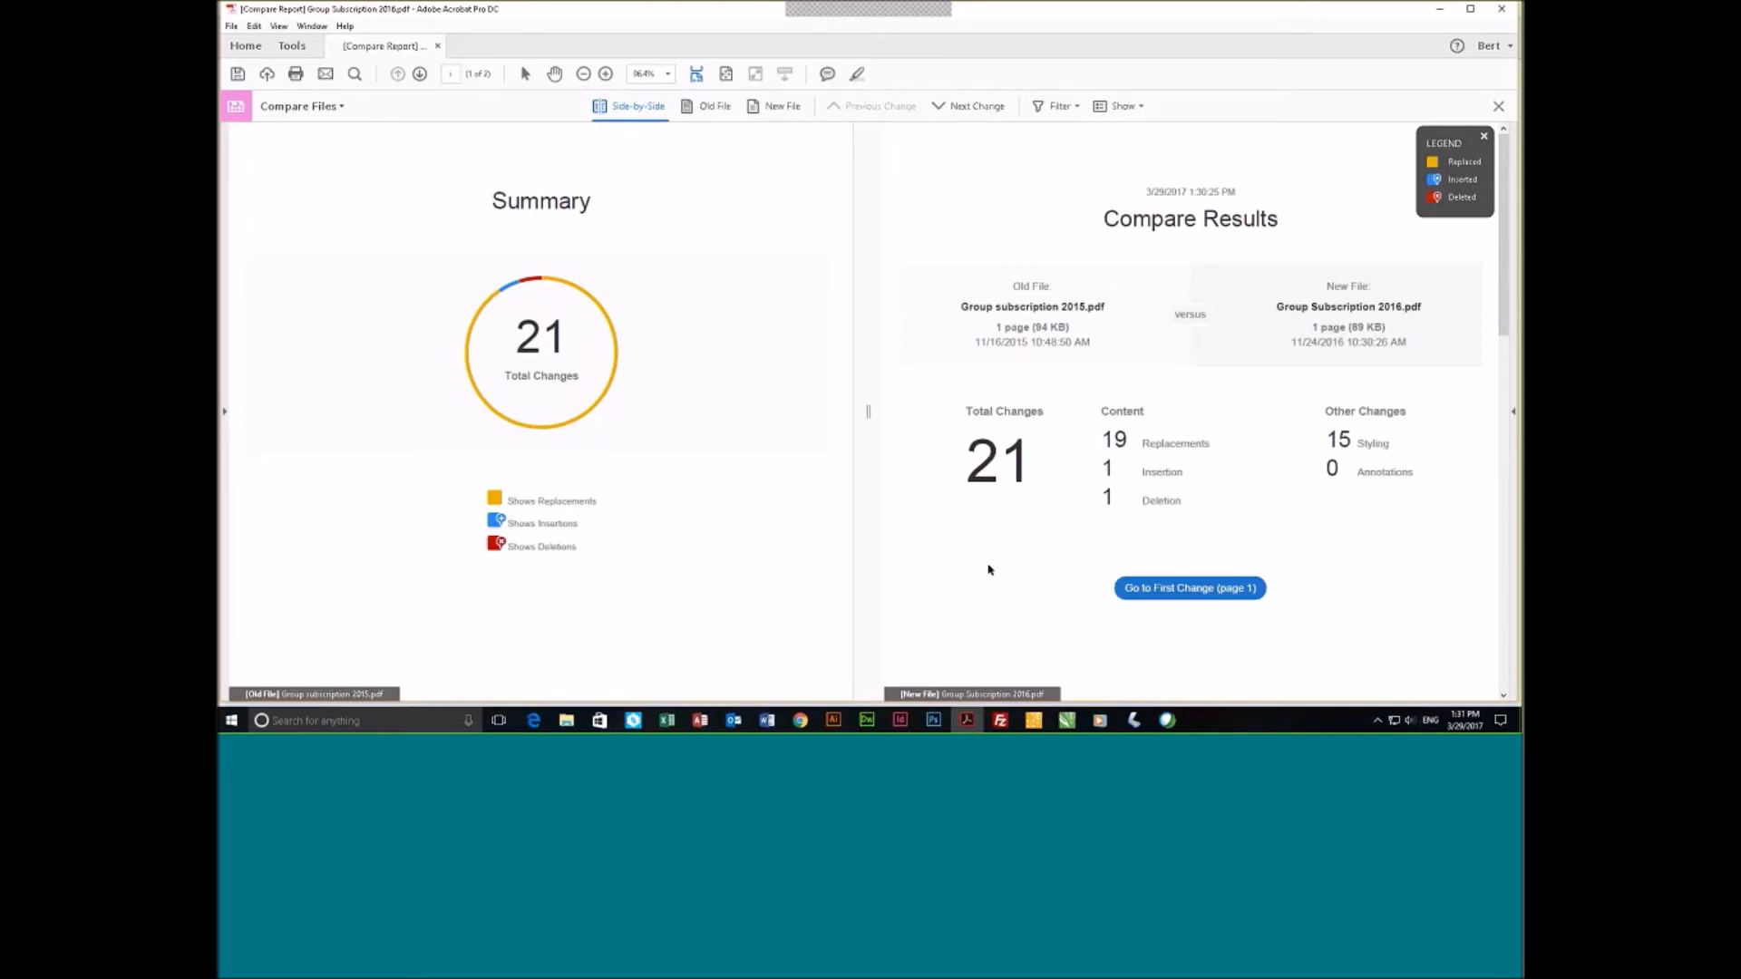
# Go to the first change in the compare report and view the old and new flyers side by side.
pyautogui.click(1183, 589)
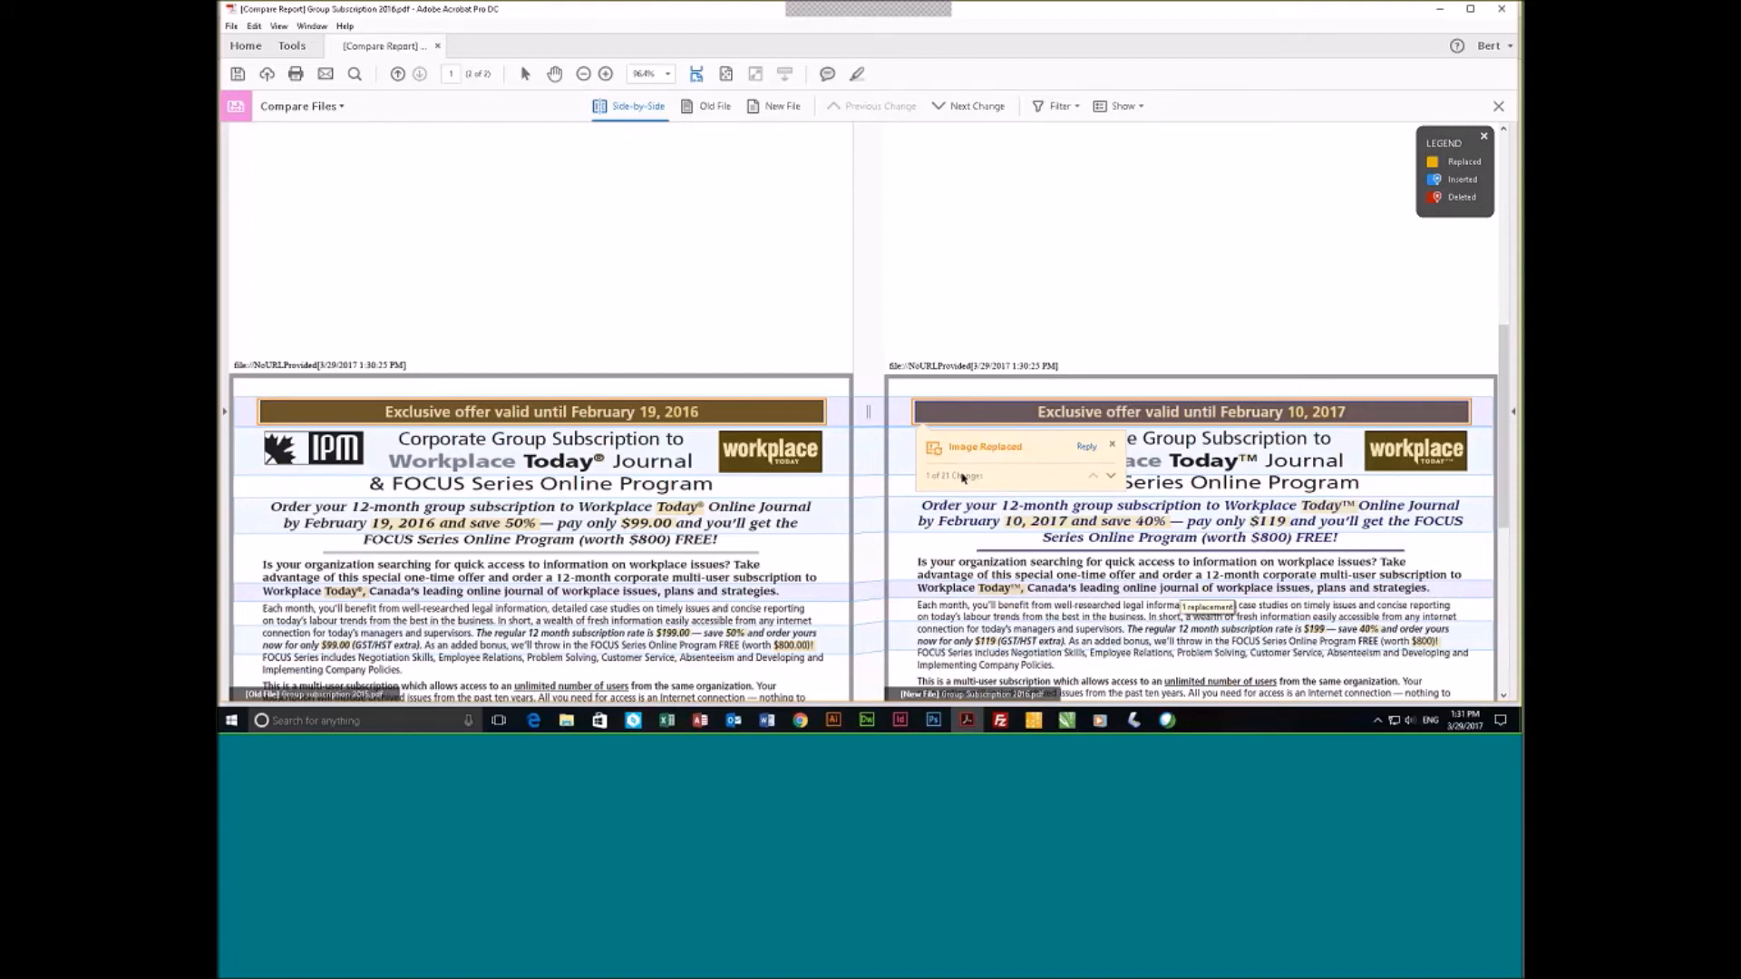
pyautogui.scroll(-4, 963, 478)
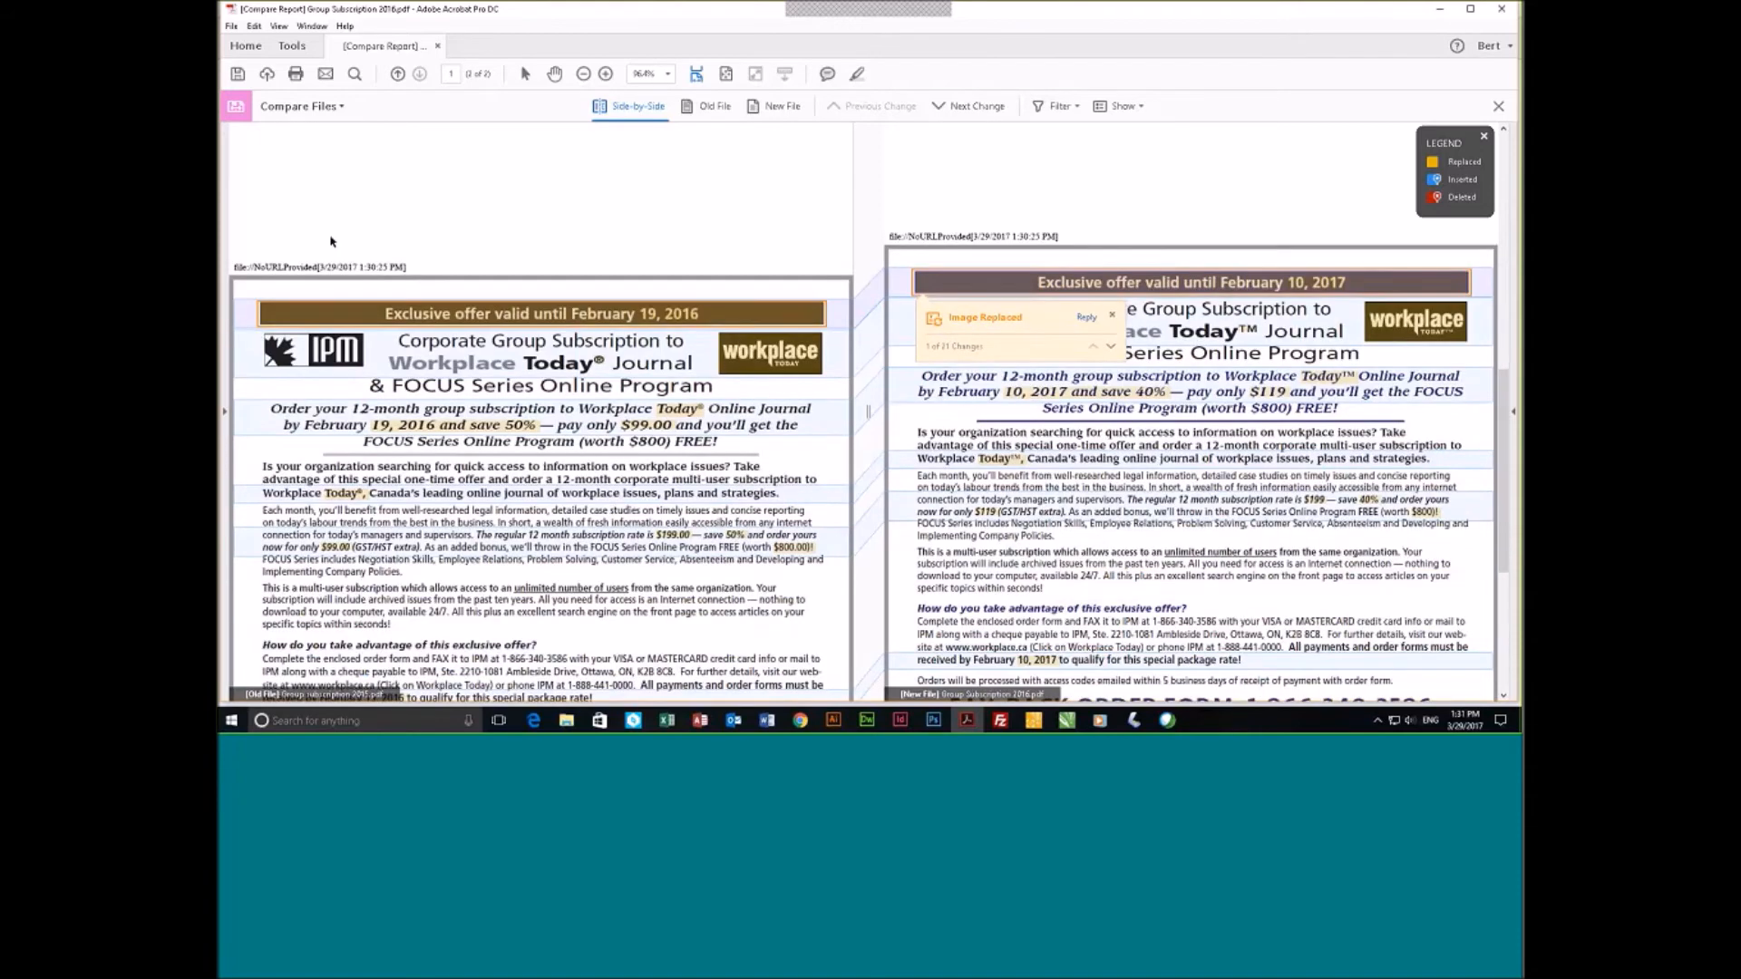
pyautogui.scroll(-3, 331, 241)
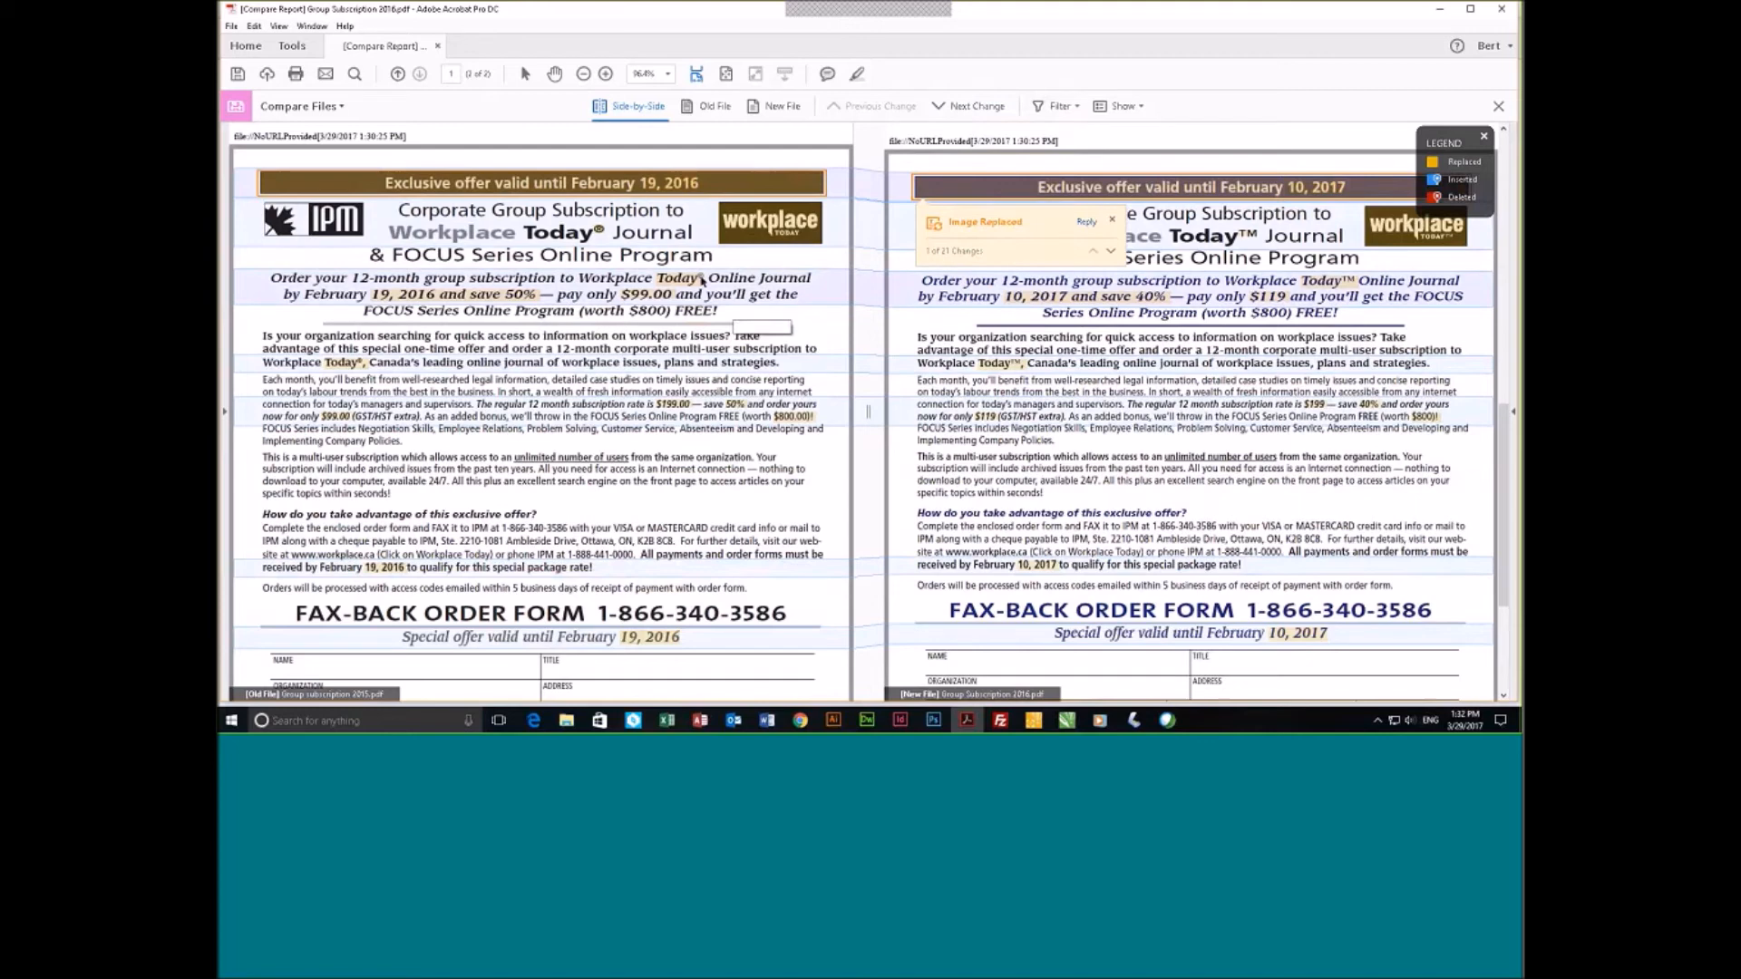
# Step through every remaining change between the two flyers, from the header date to the payment options block.
pyautogui.click(968, 108)
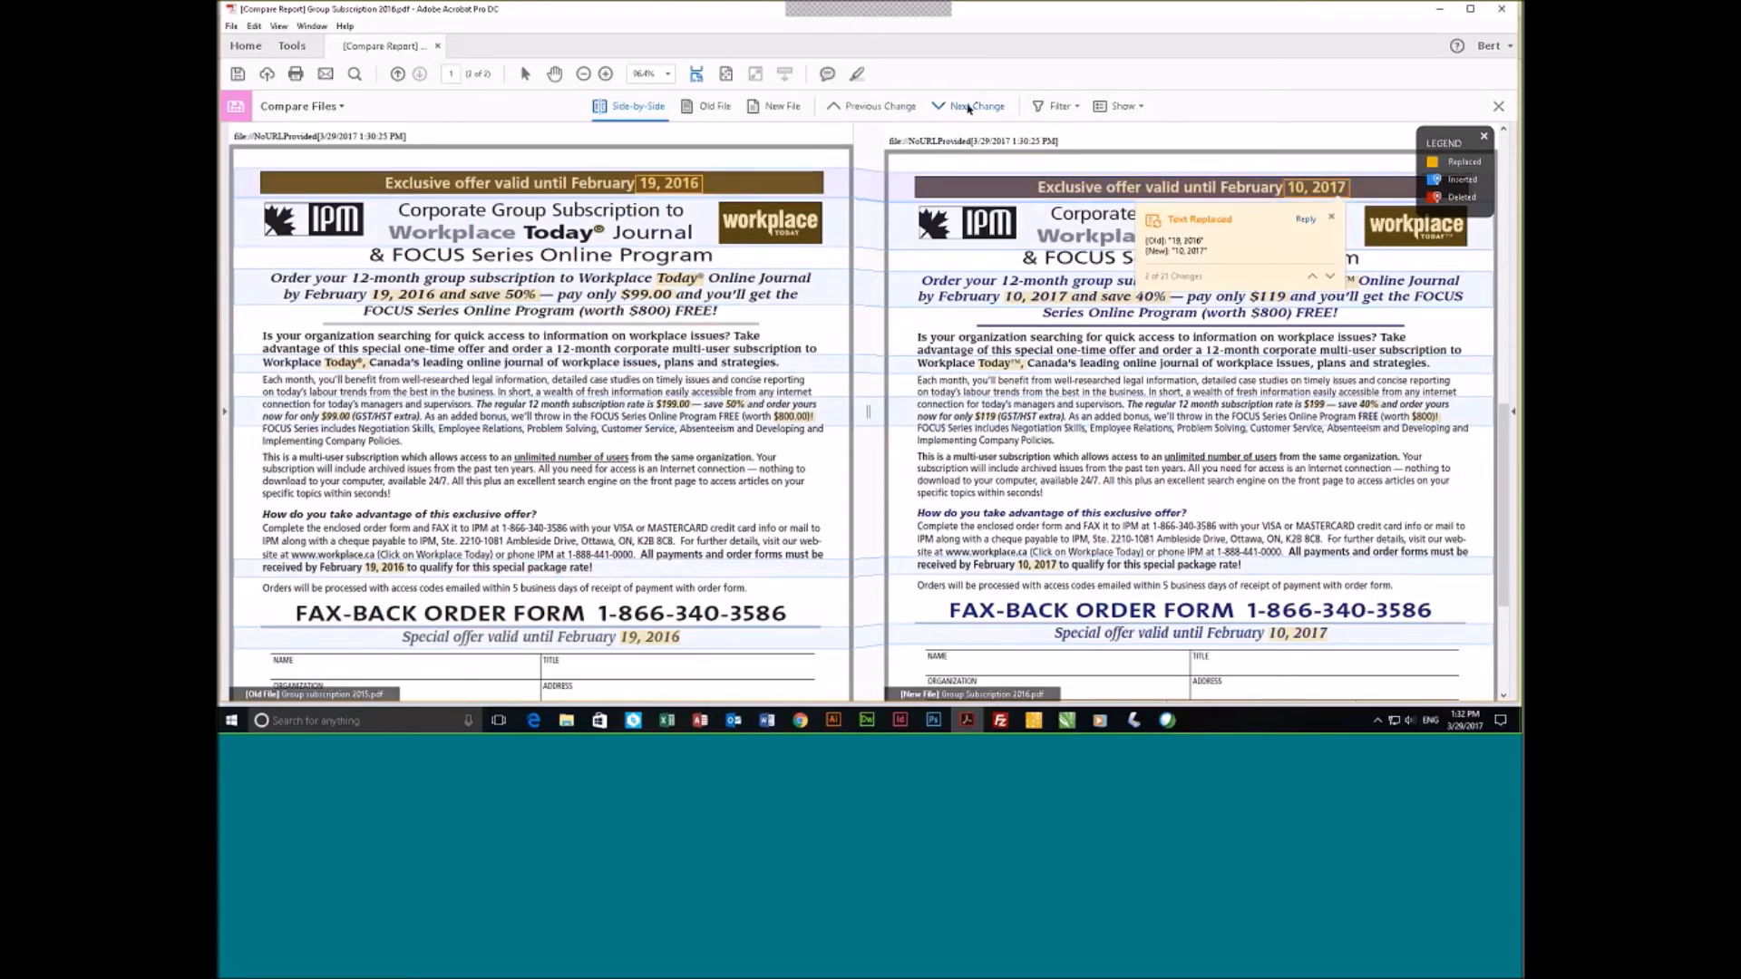
pyautogui.click(968, 108)
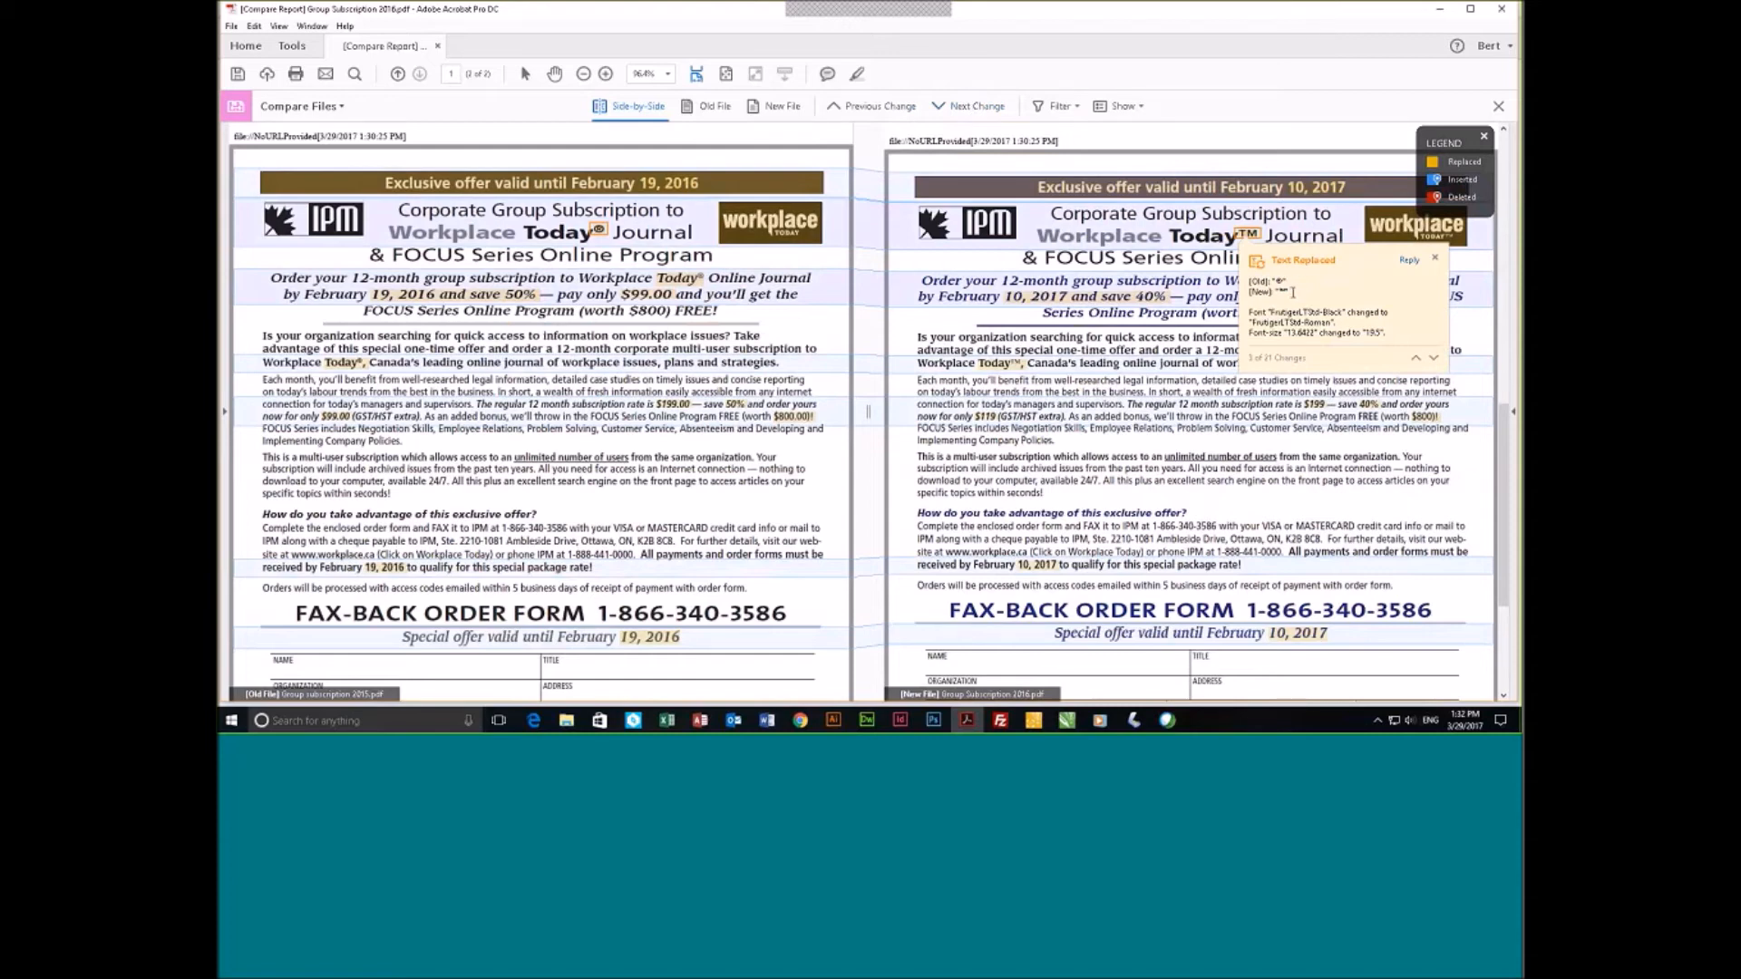
pyautogui.click(978, 107)
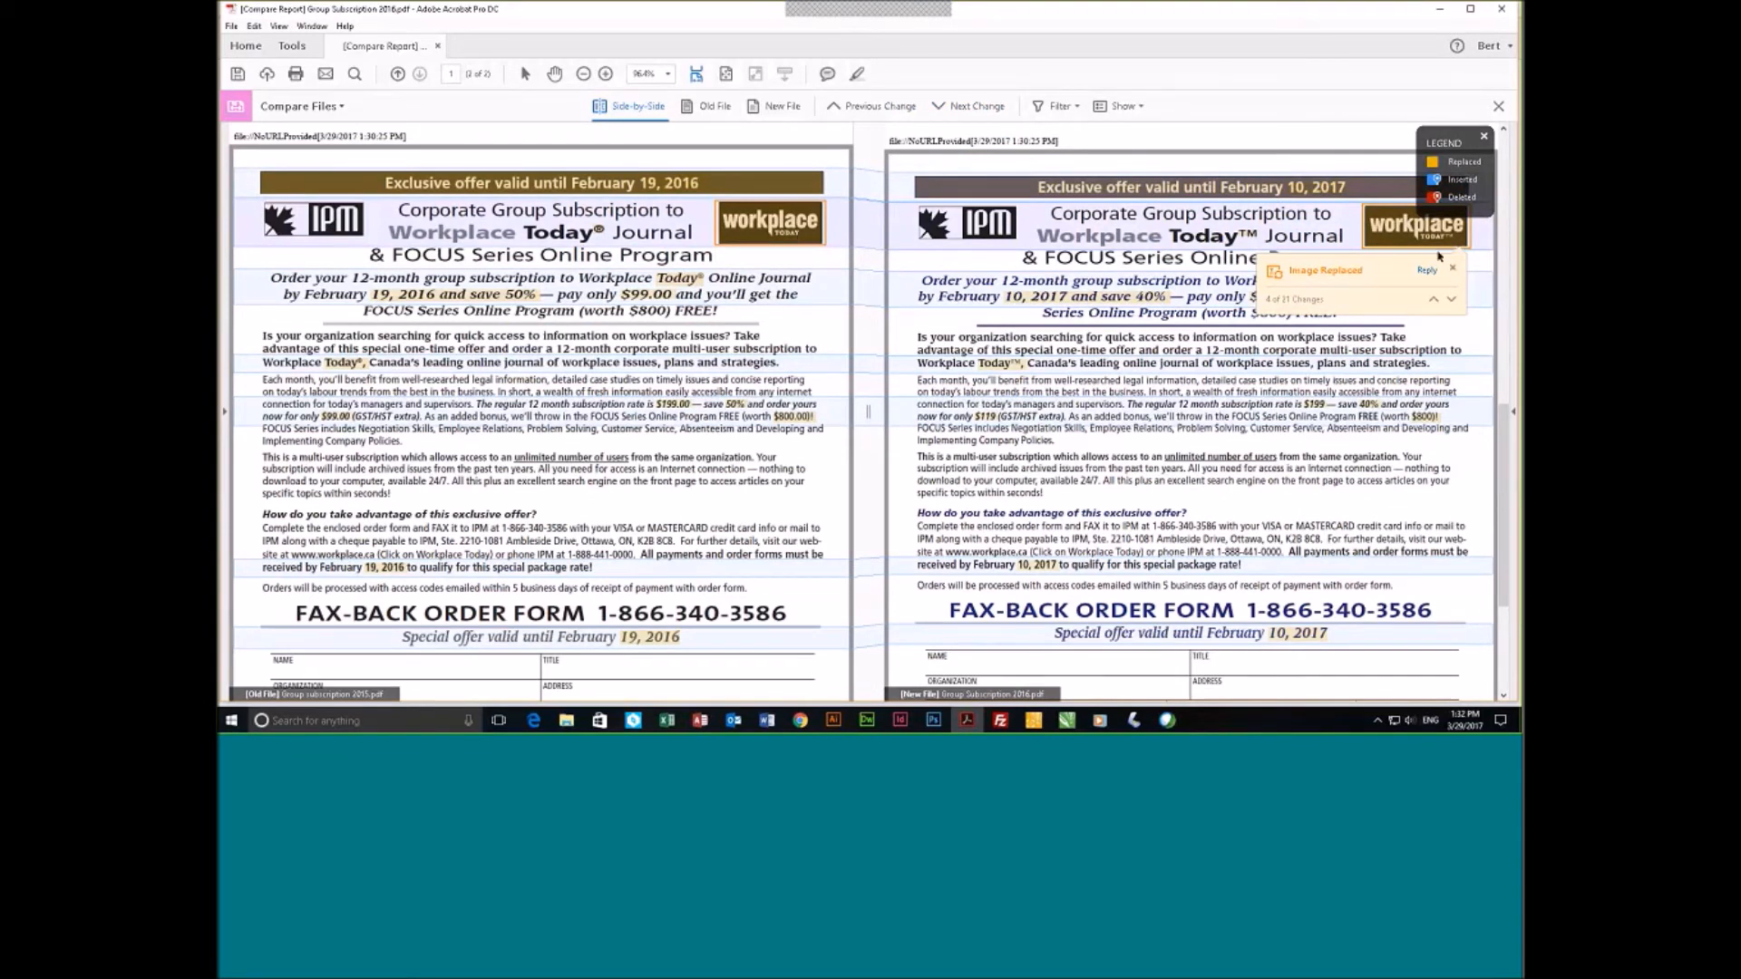
pyautogui.click(969, 107)
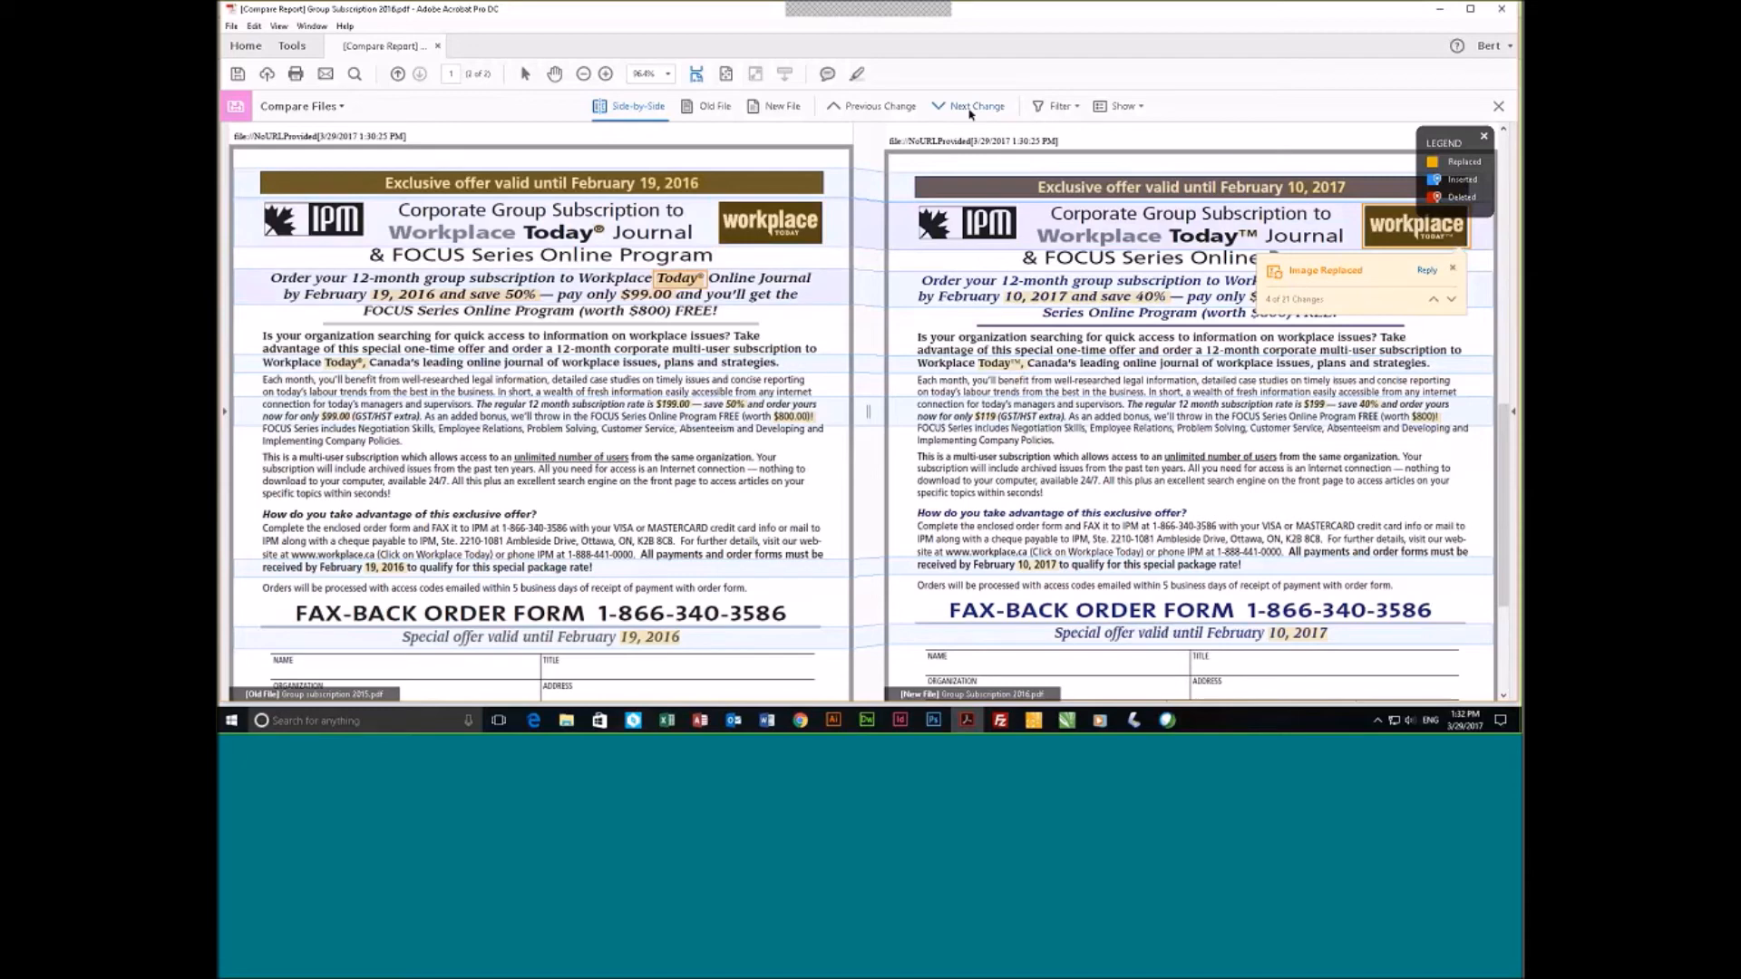
pyautogui.click(969, 107)
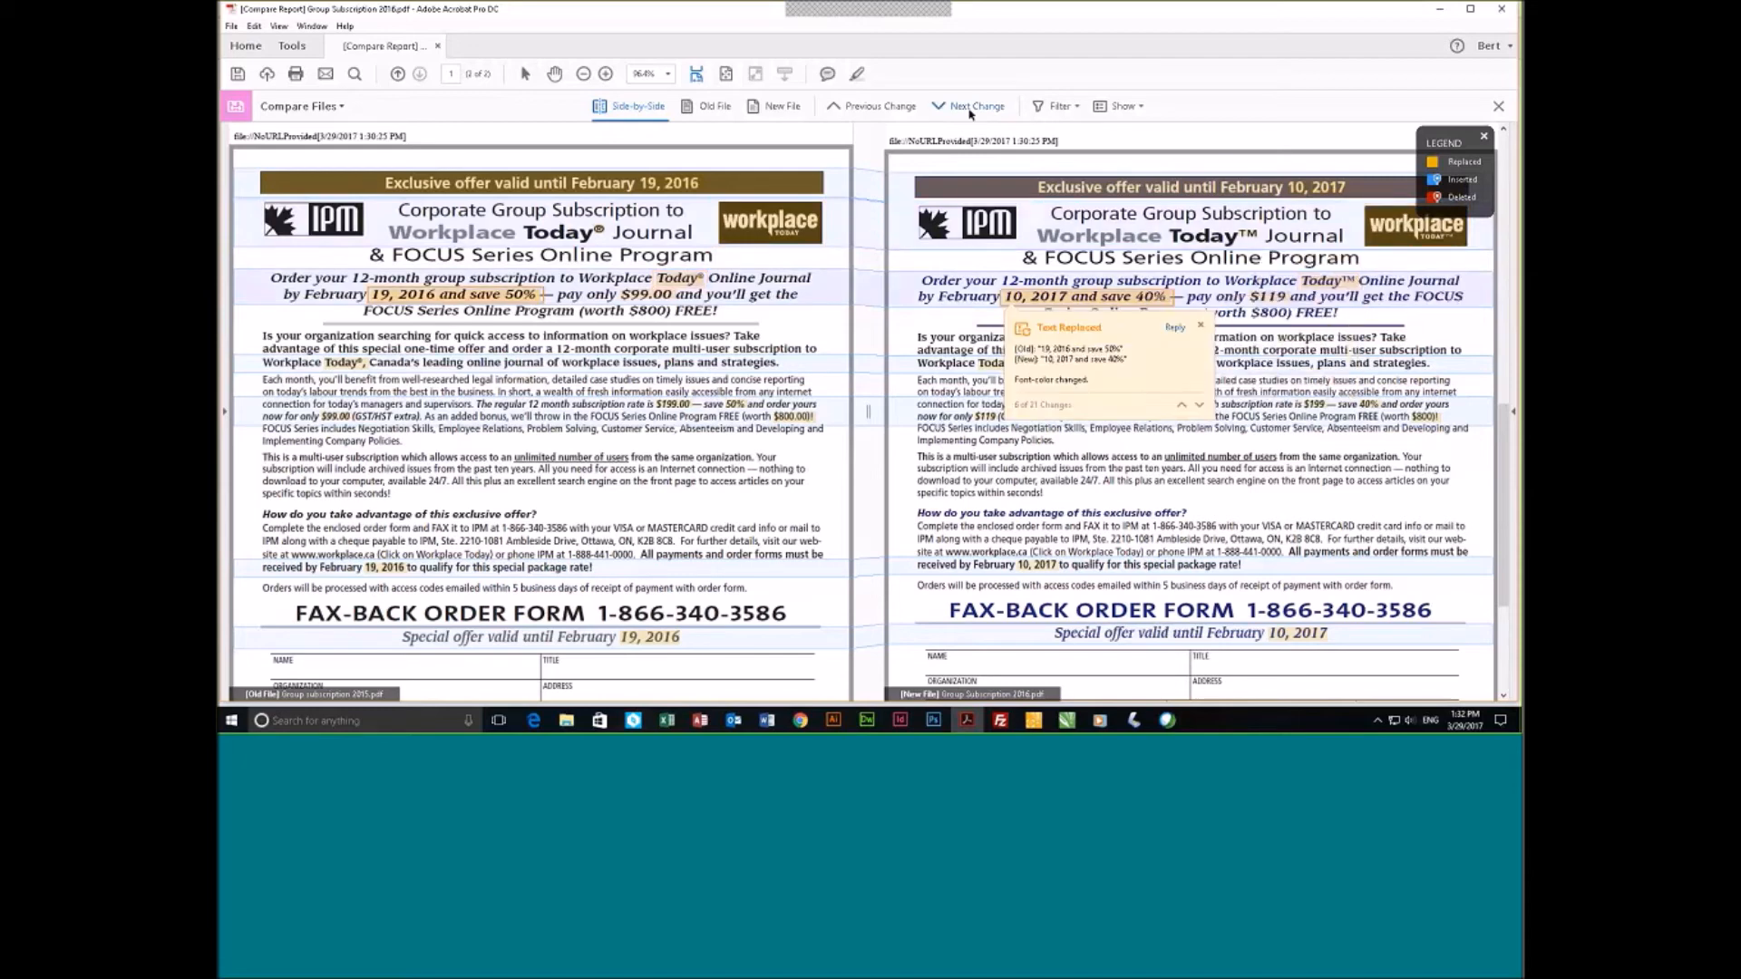
pyautogui.click(970, 107)
pyautogui.click(970, 107)
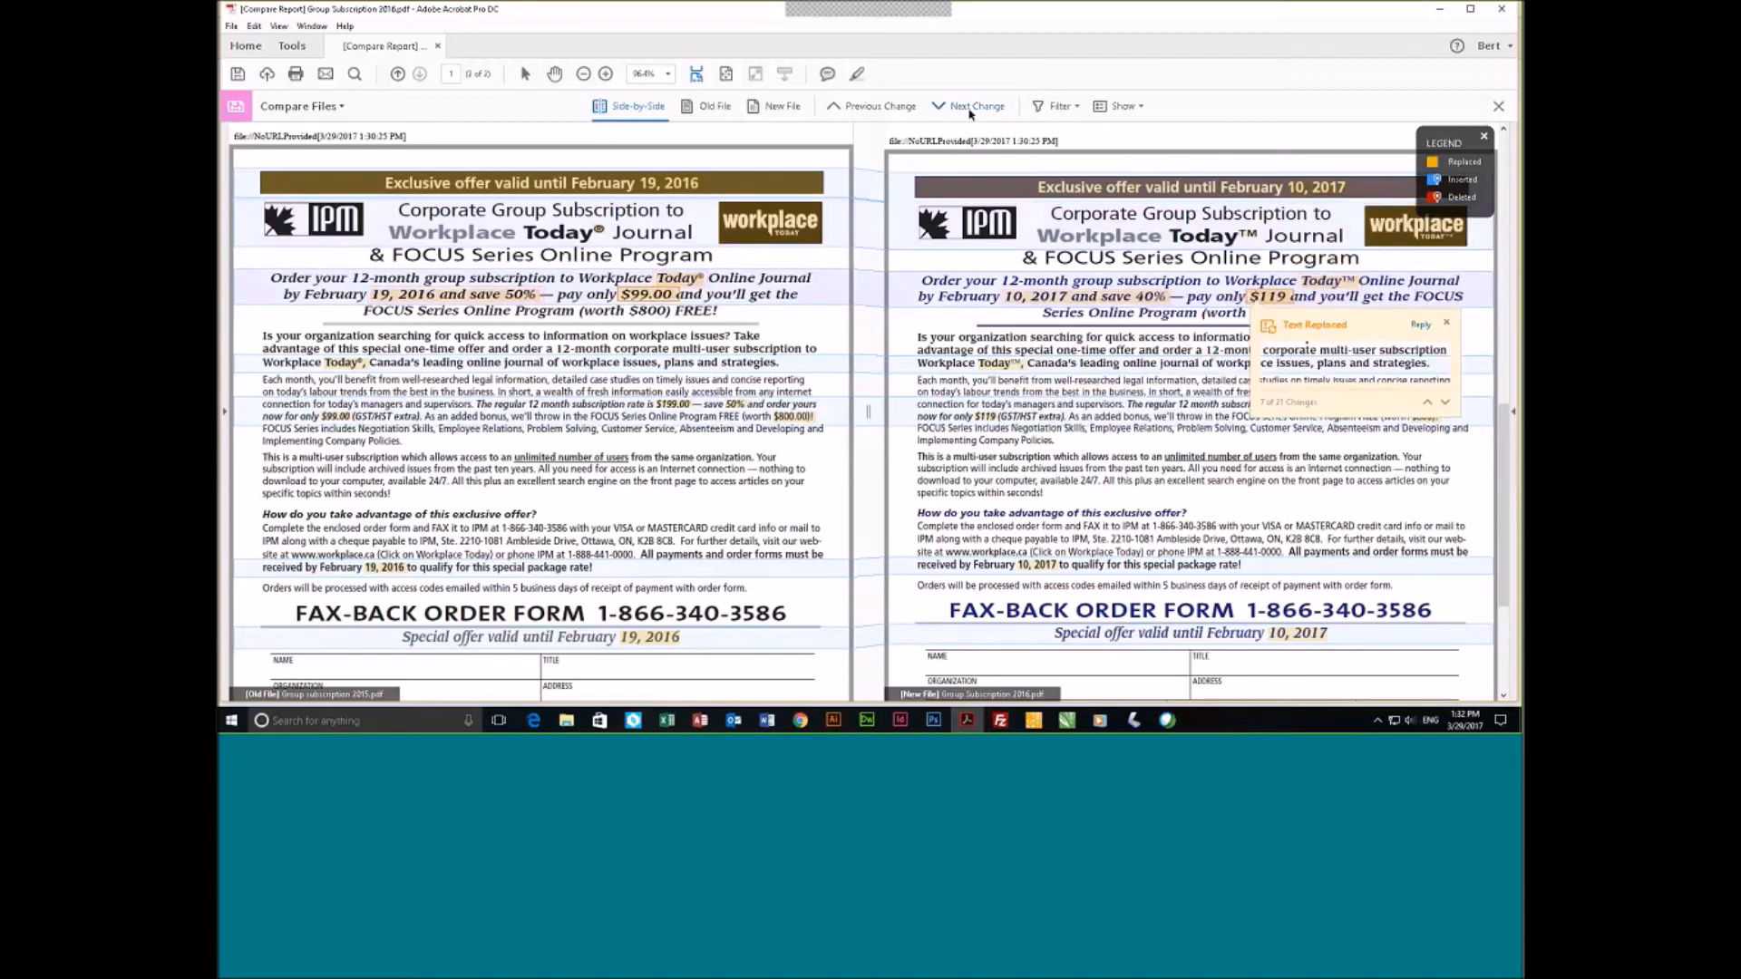
pyautogui.click(970, 107)
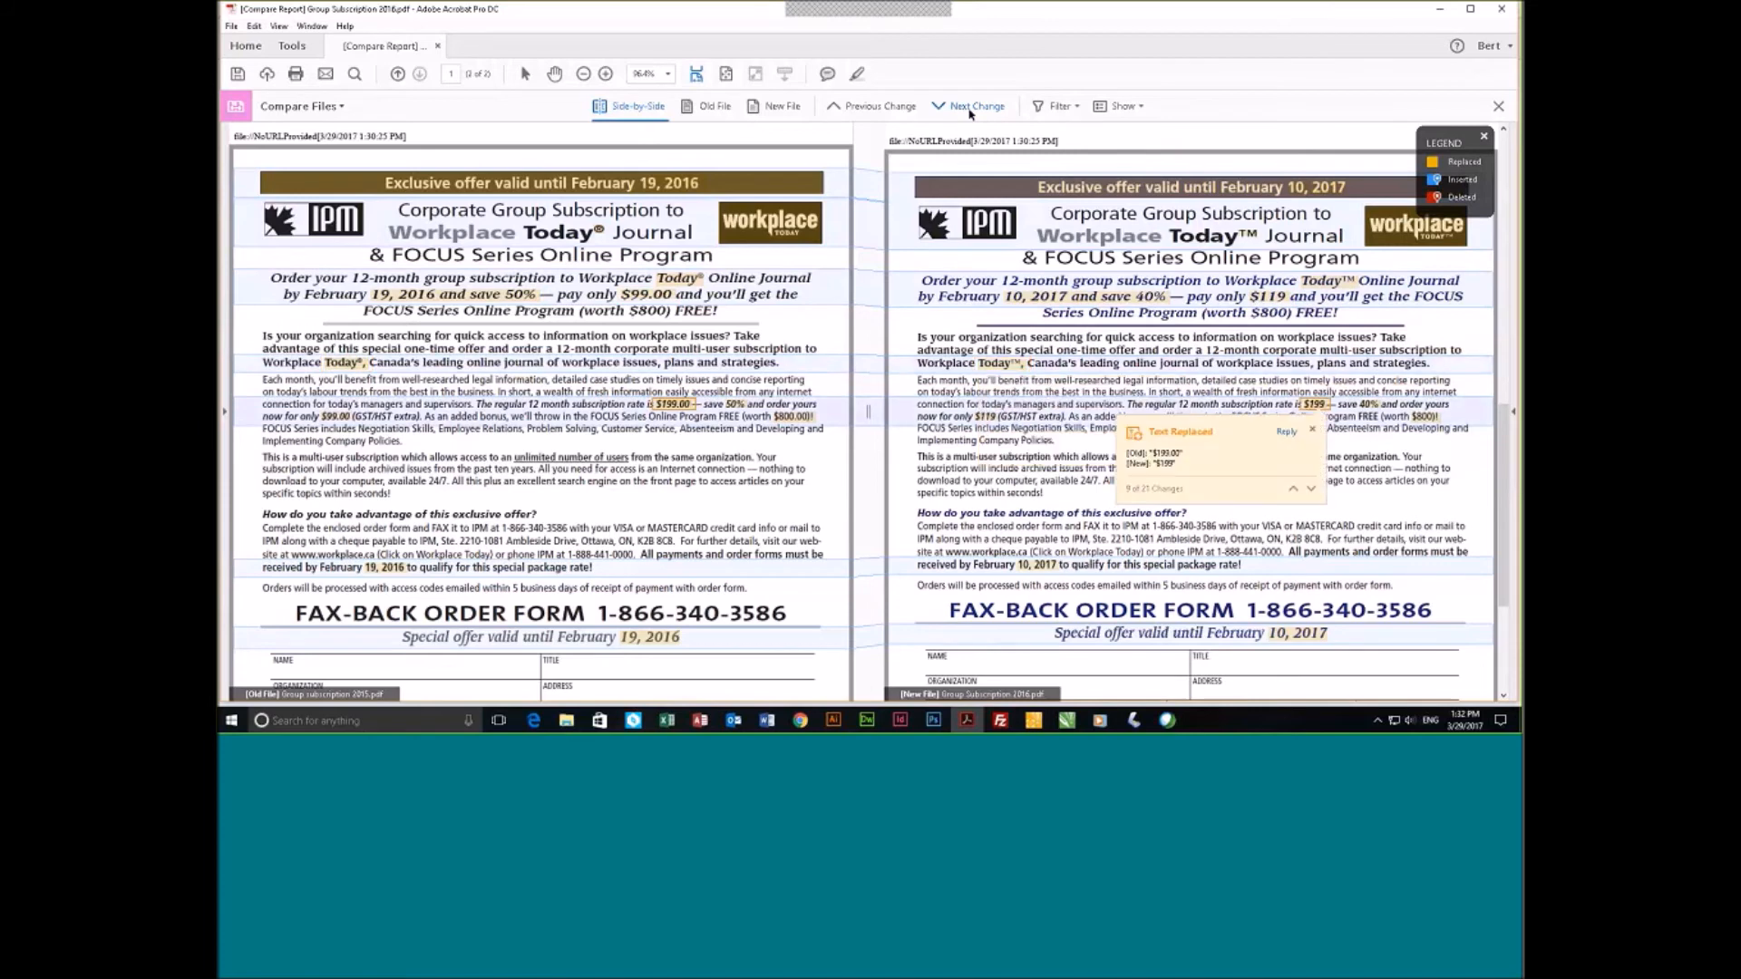
pyautogui.click(969, 107)
pyautogui.click(969, 112)
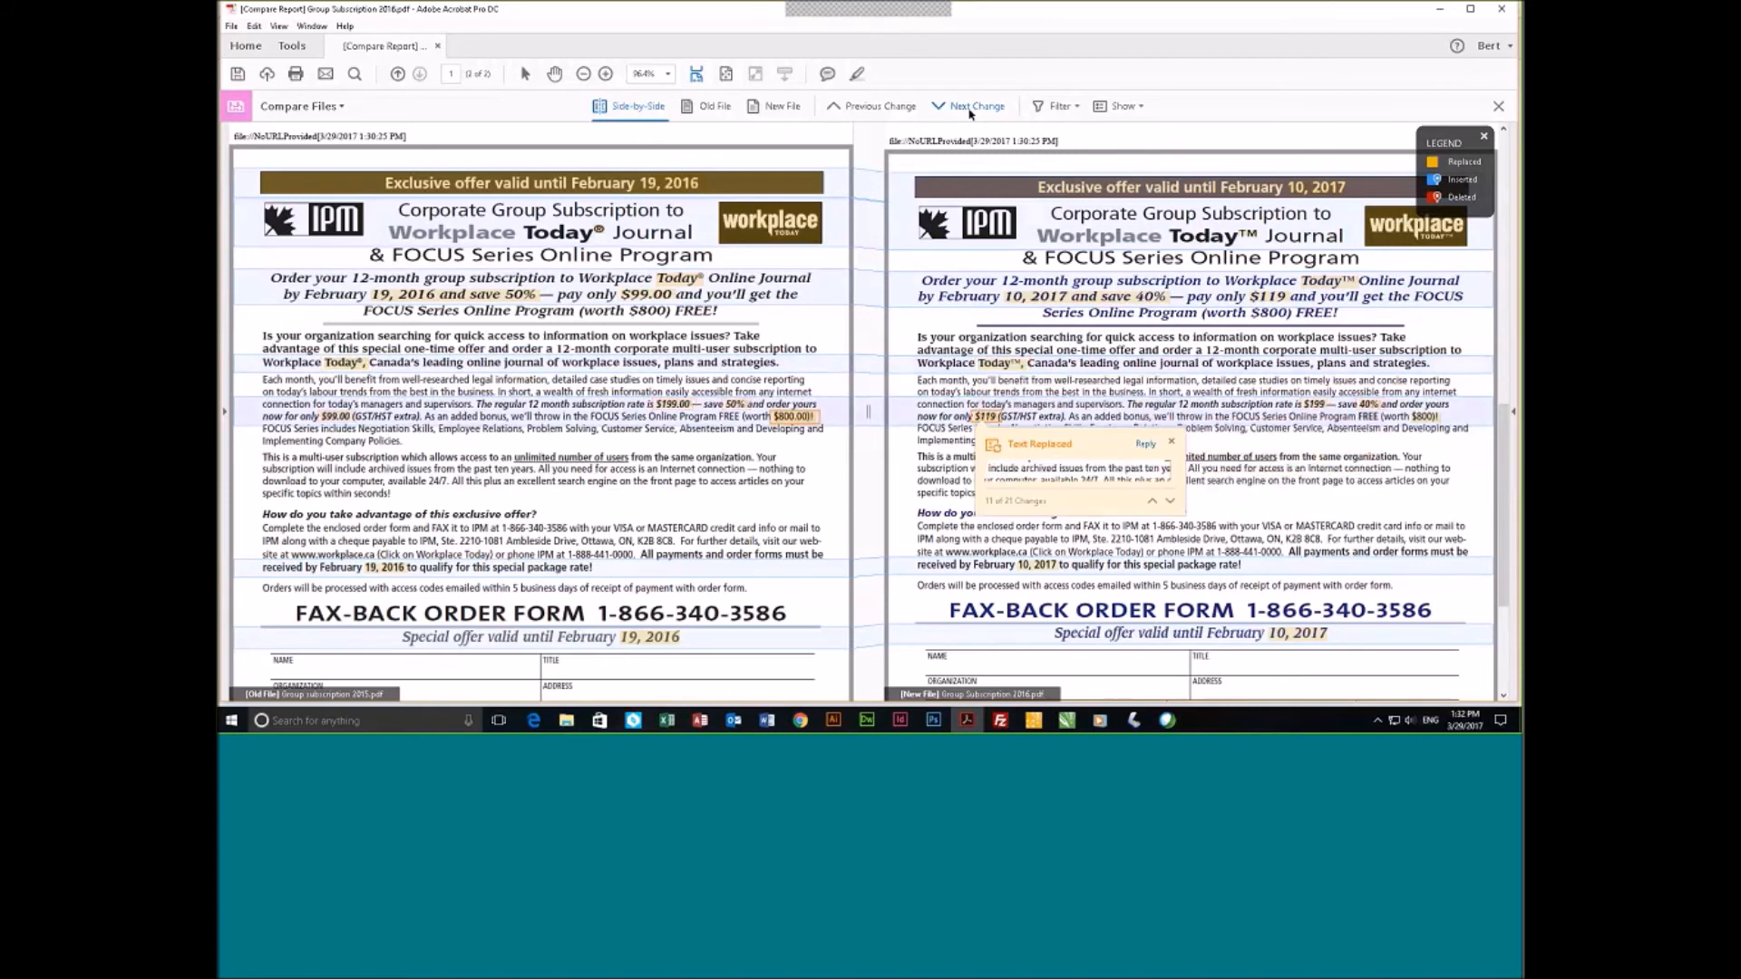
pyautogui.click(970, 112)
pyautogui.click(969, 111)
pyautogui.click(969, 111)
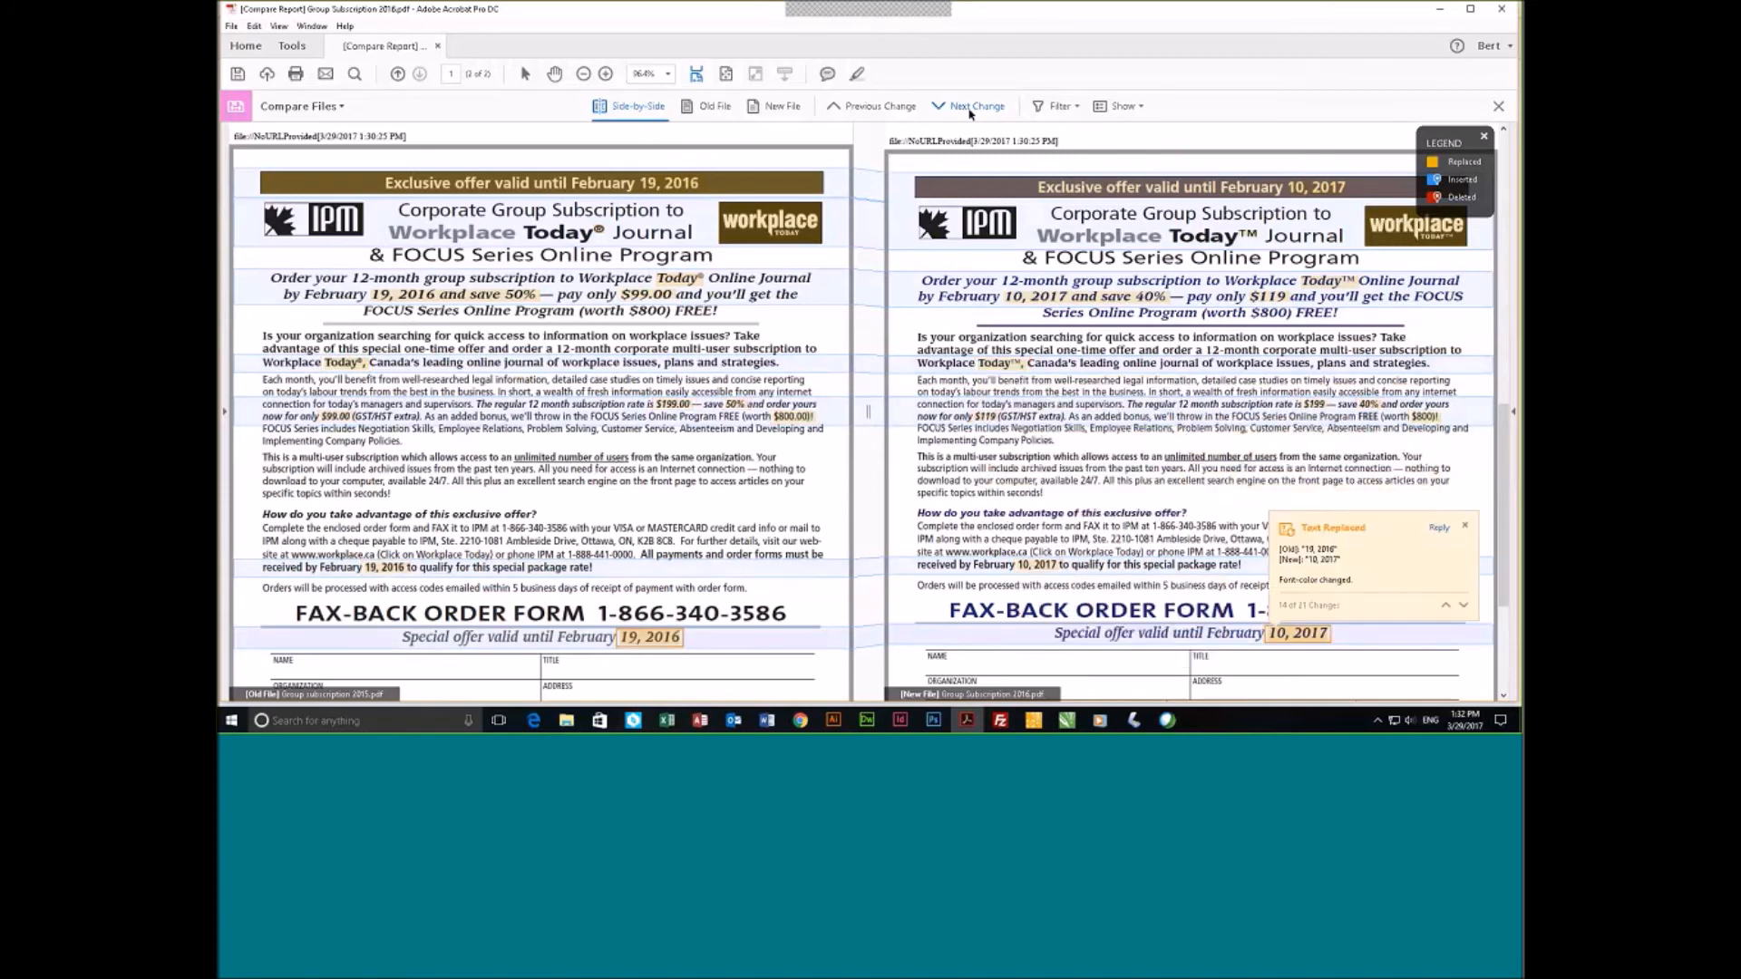
pyautogui.click(969, 112)
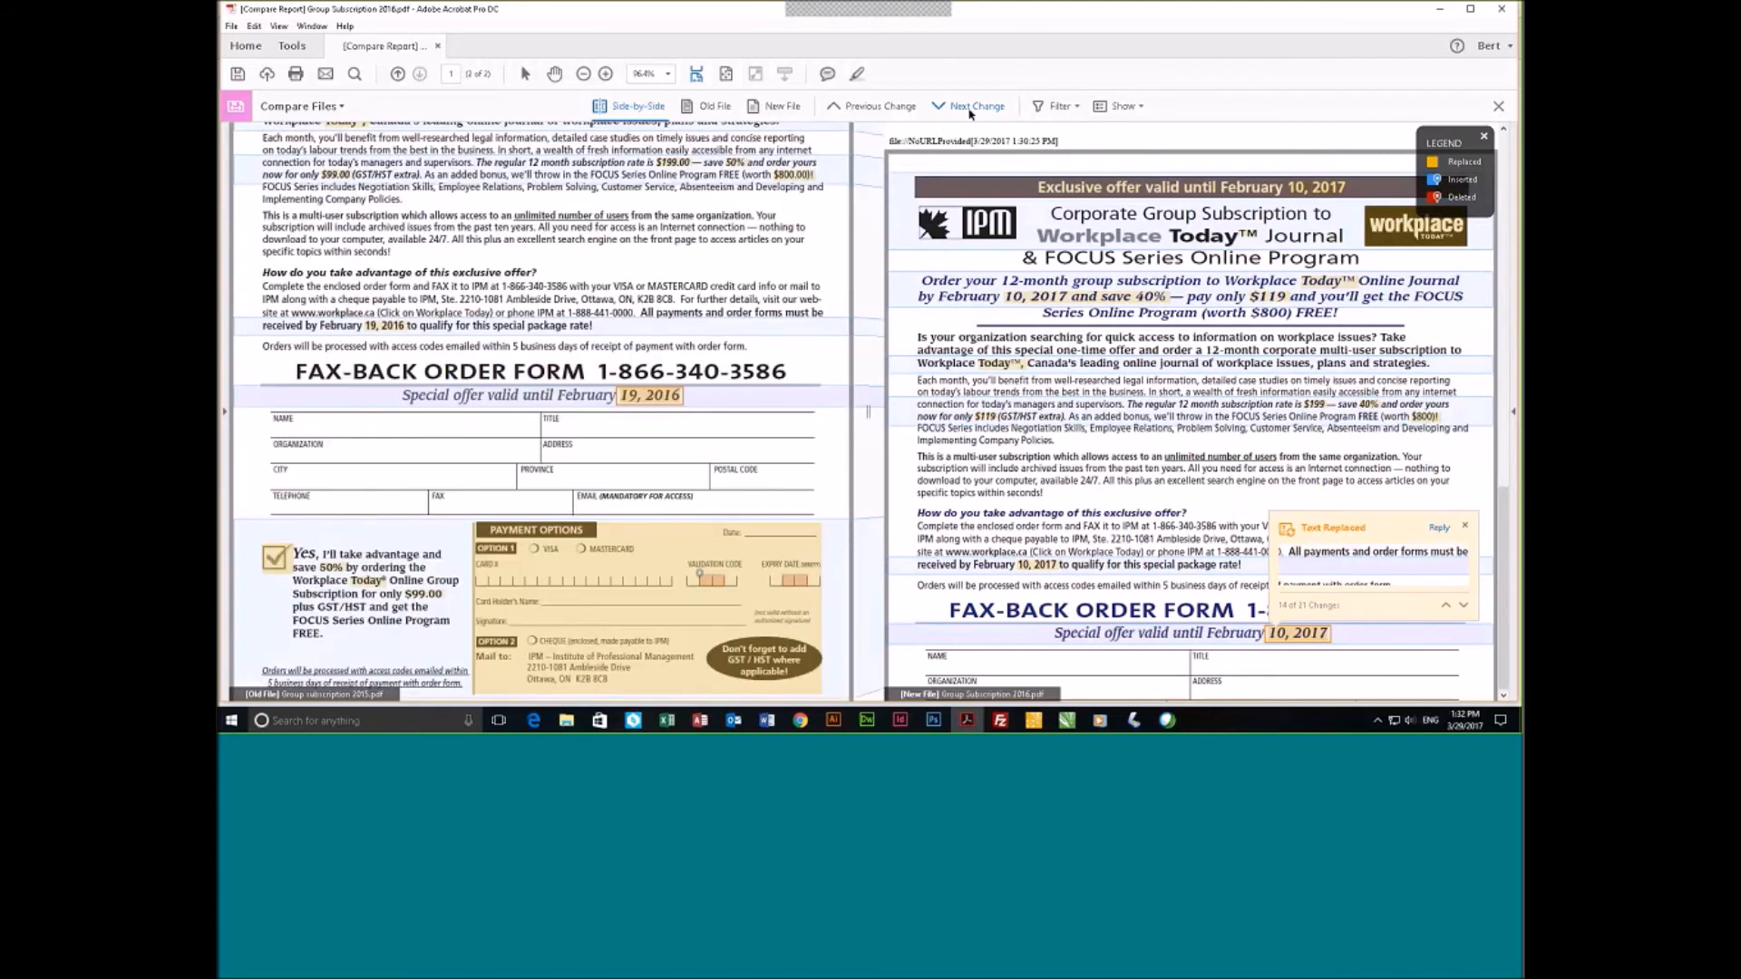
pyautogui.click(969, 112)
pyautogui.click(969, 112)
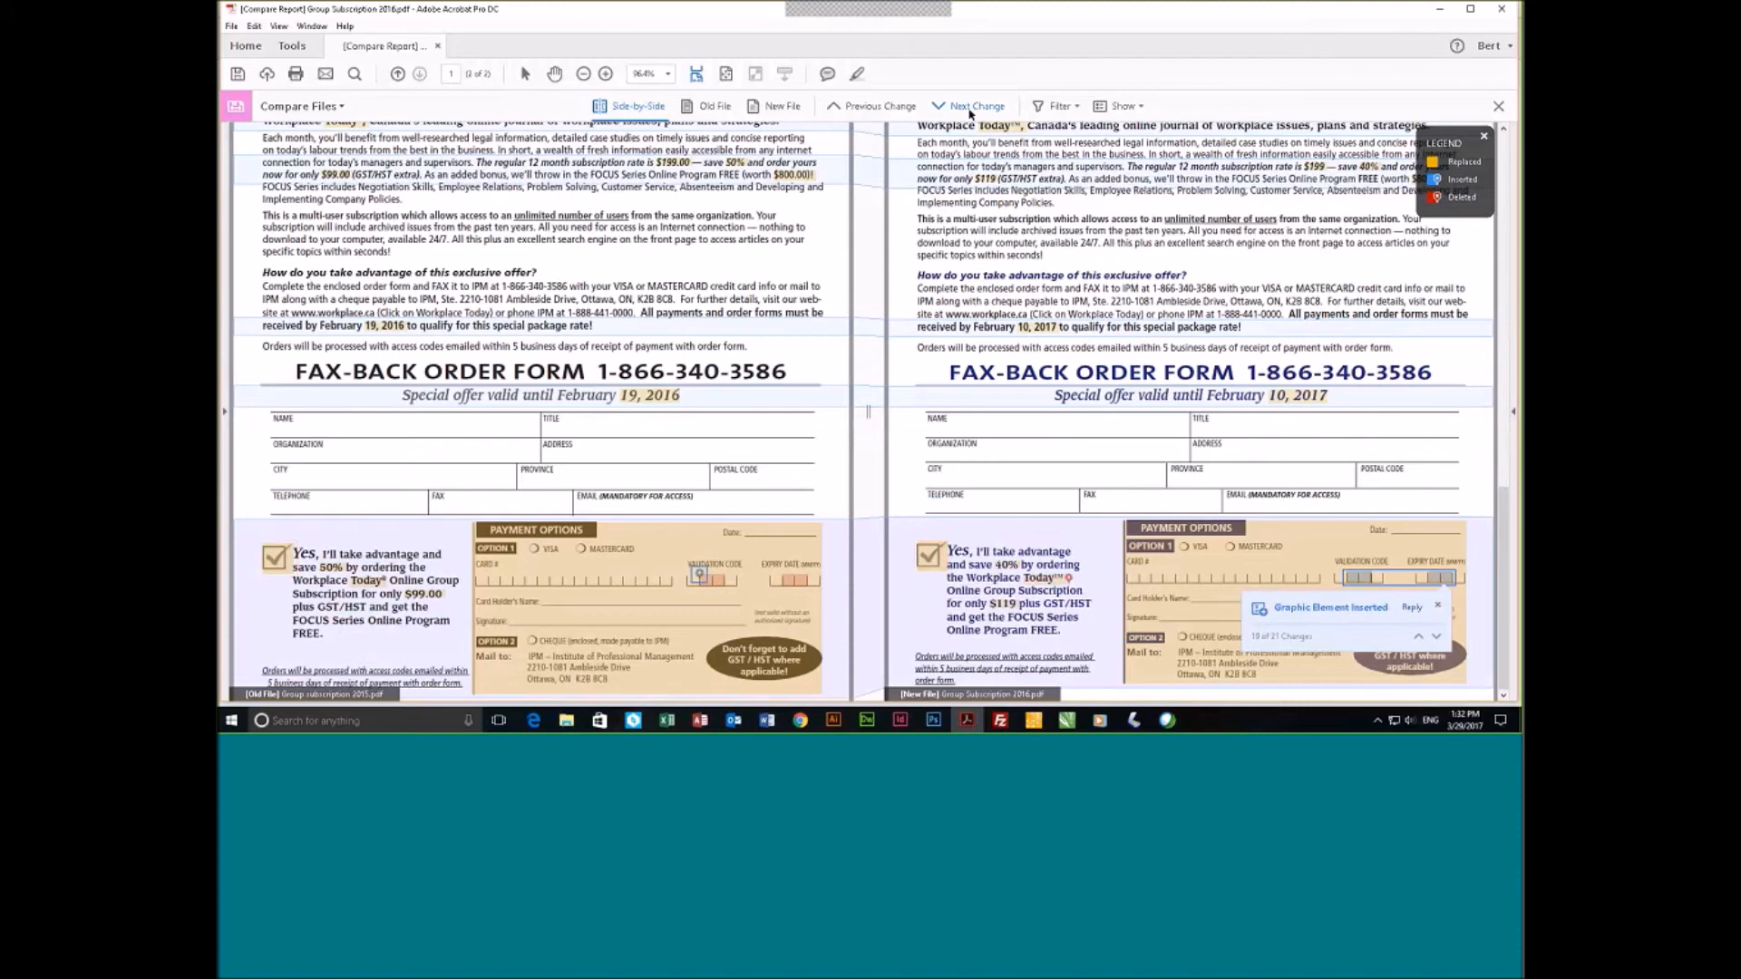
pyautogui.click(969, 111)
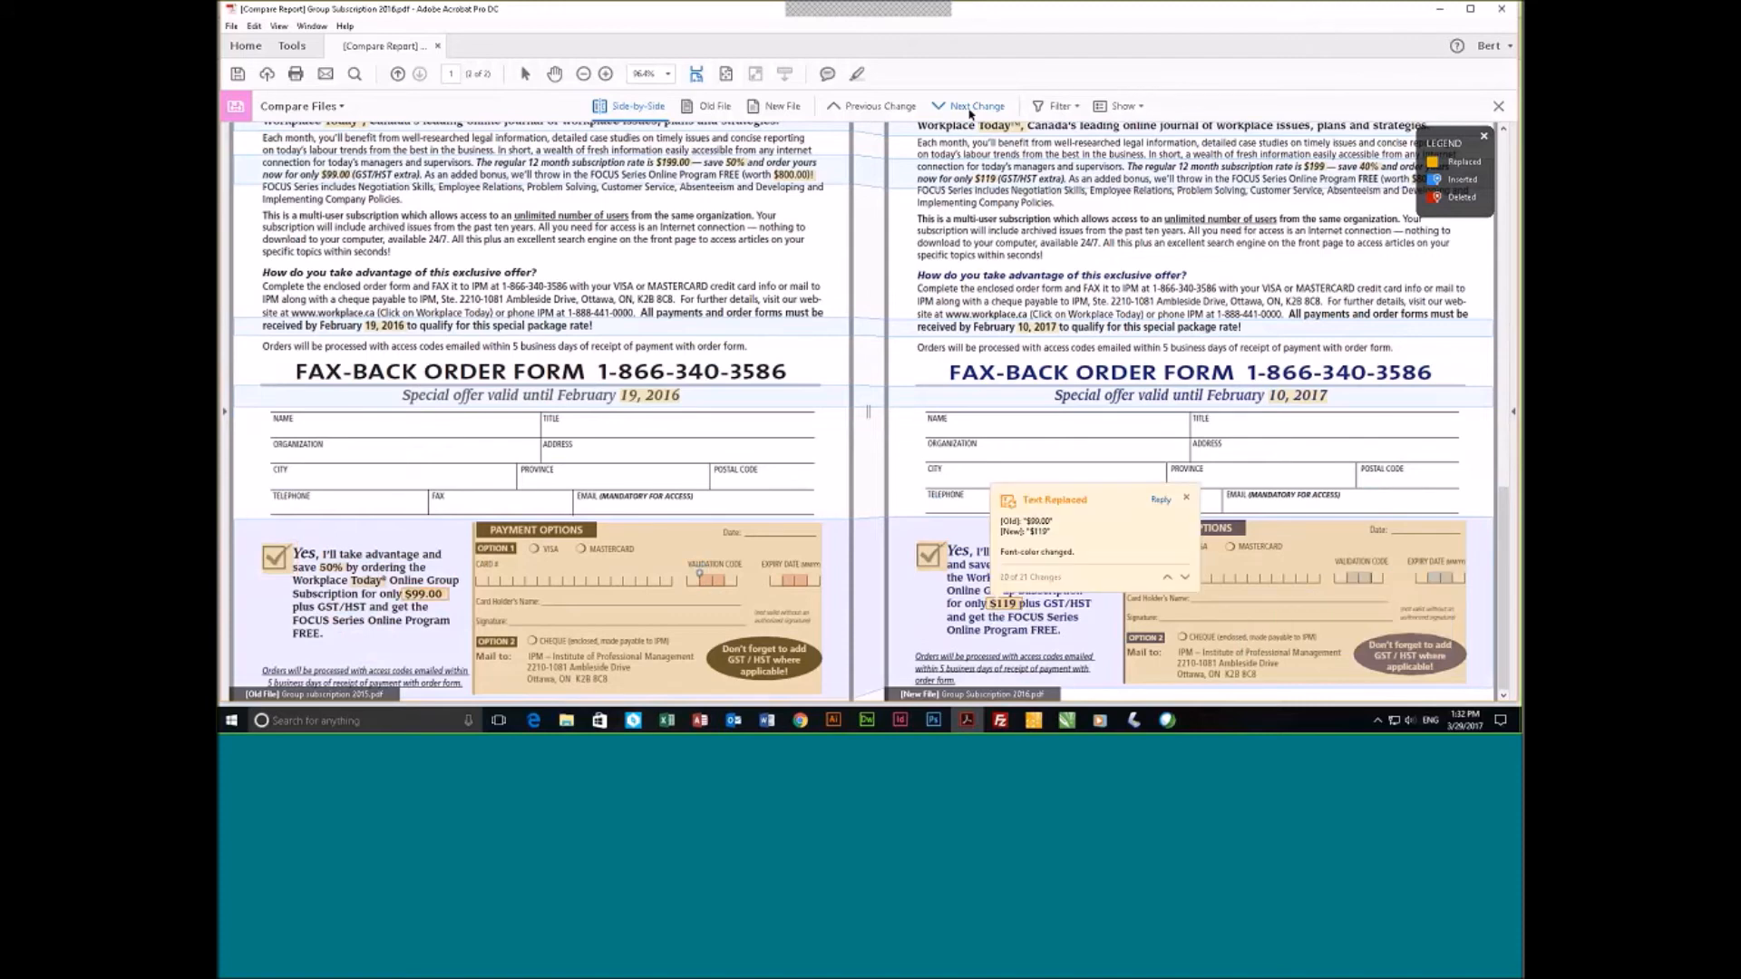
pyautogui.click(969, 111)
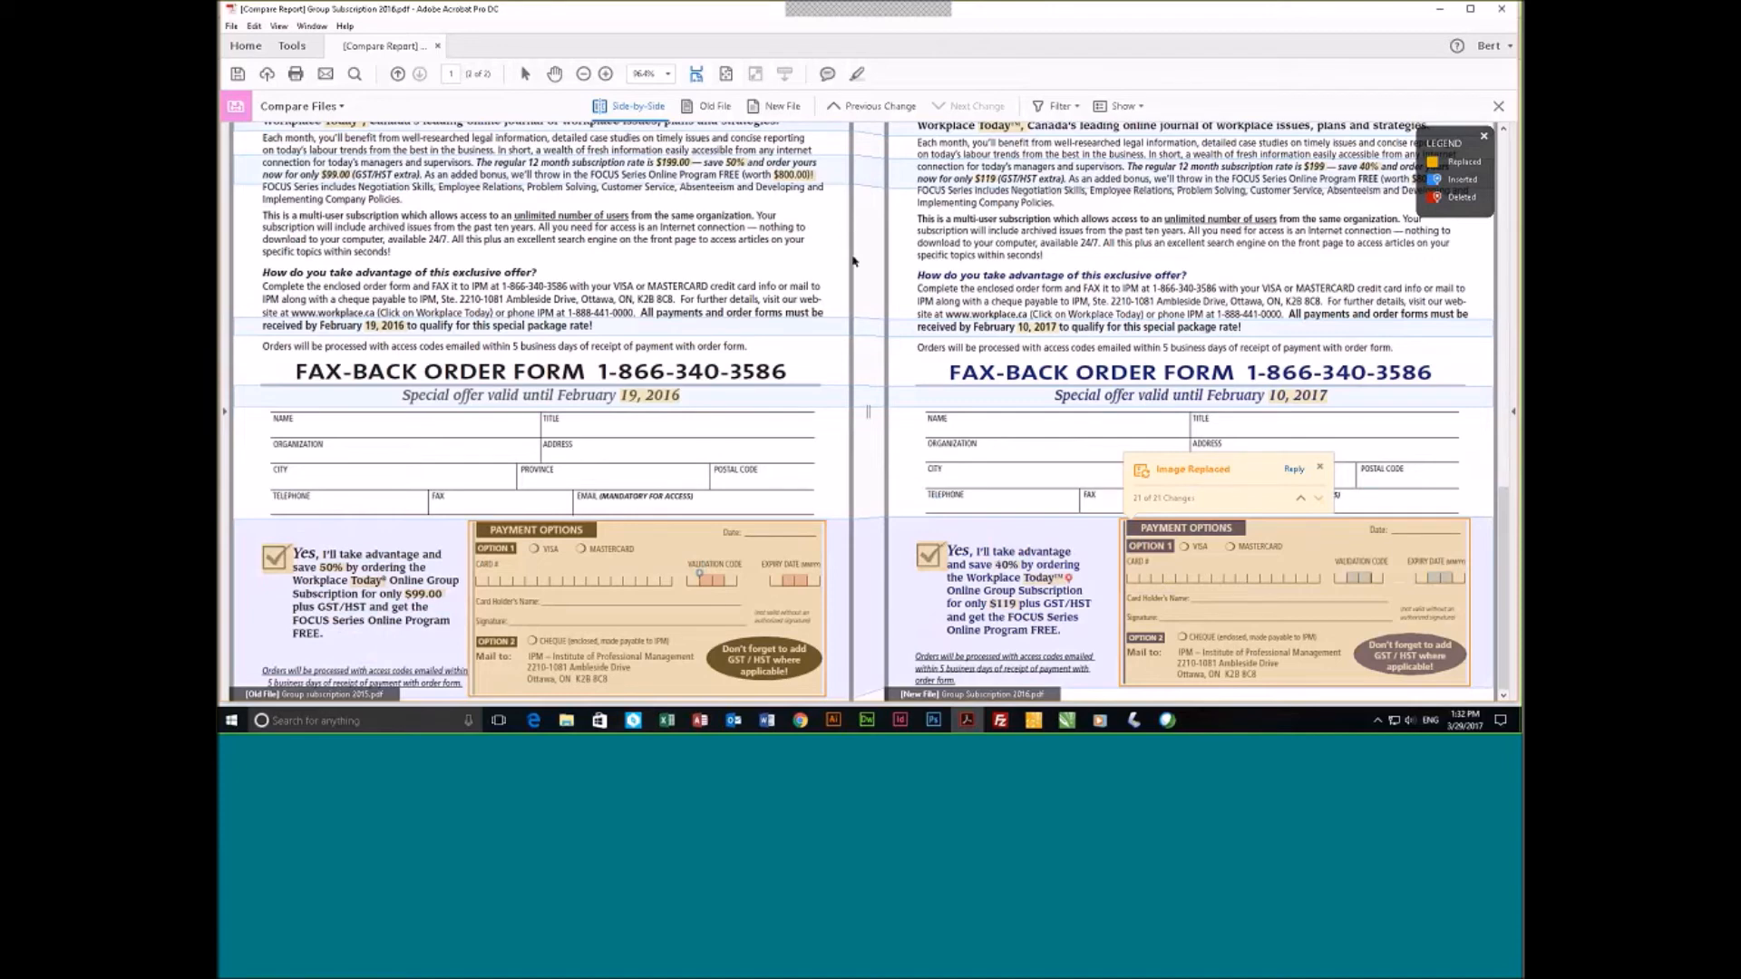
# Return to the upper part of the compared flyers and review the highlighted differences side by side.
pyautogui.scroll(1, 852, 261)
pyautogui.scroll(15, 1031, 344)
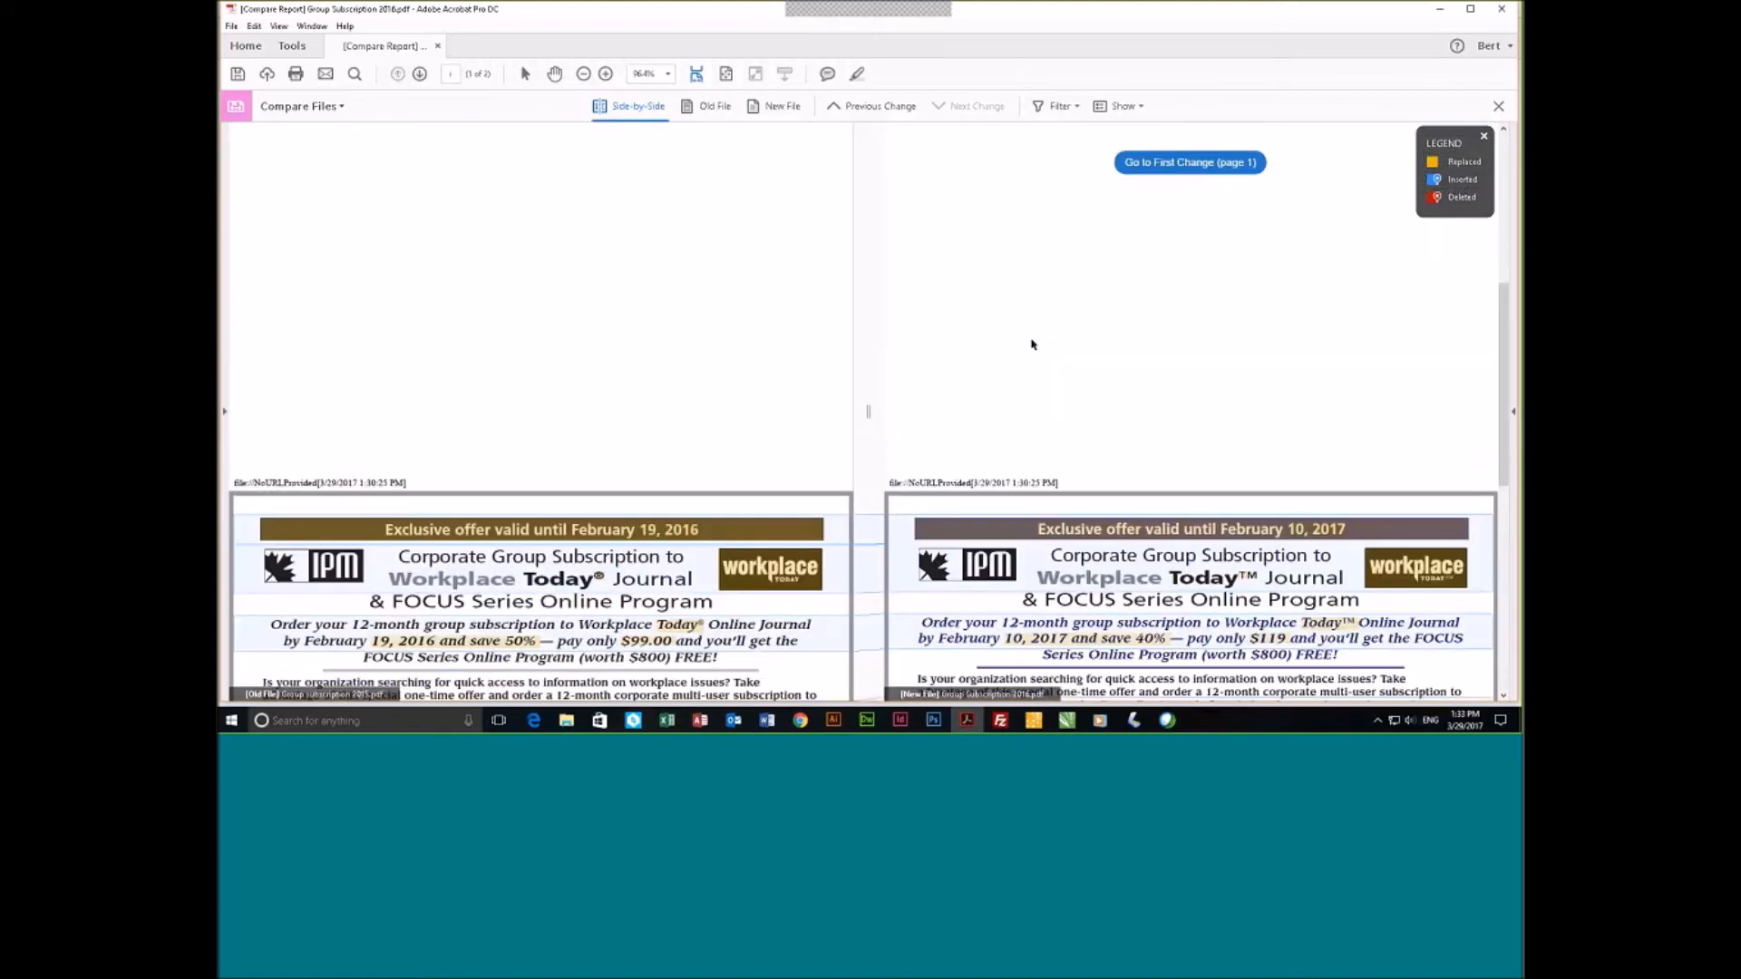
pyautogui.scroll(-4, 1032, 345)
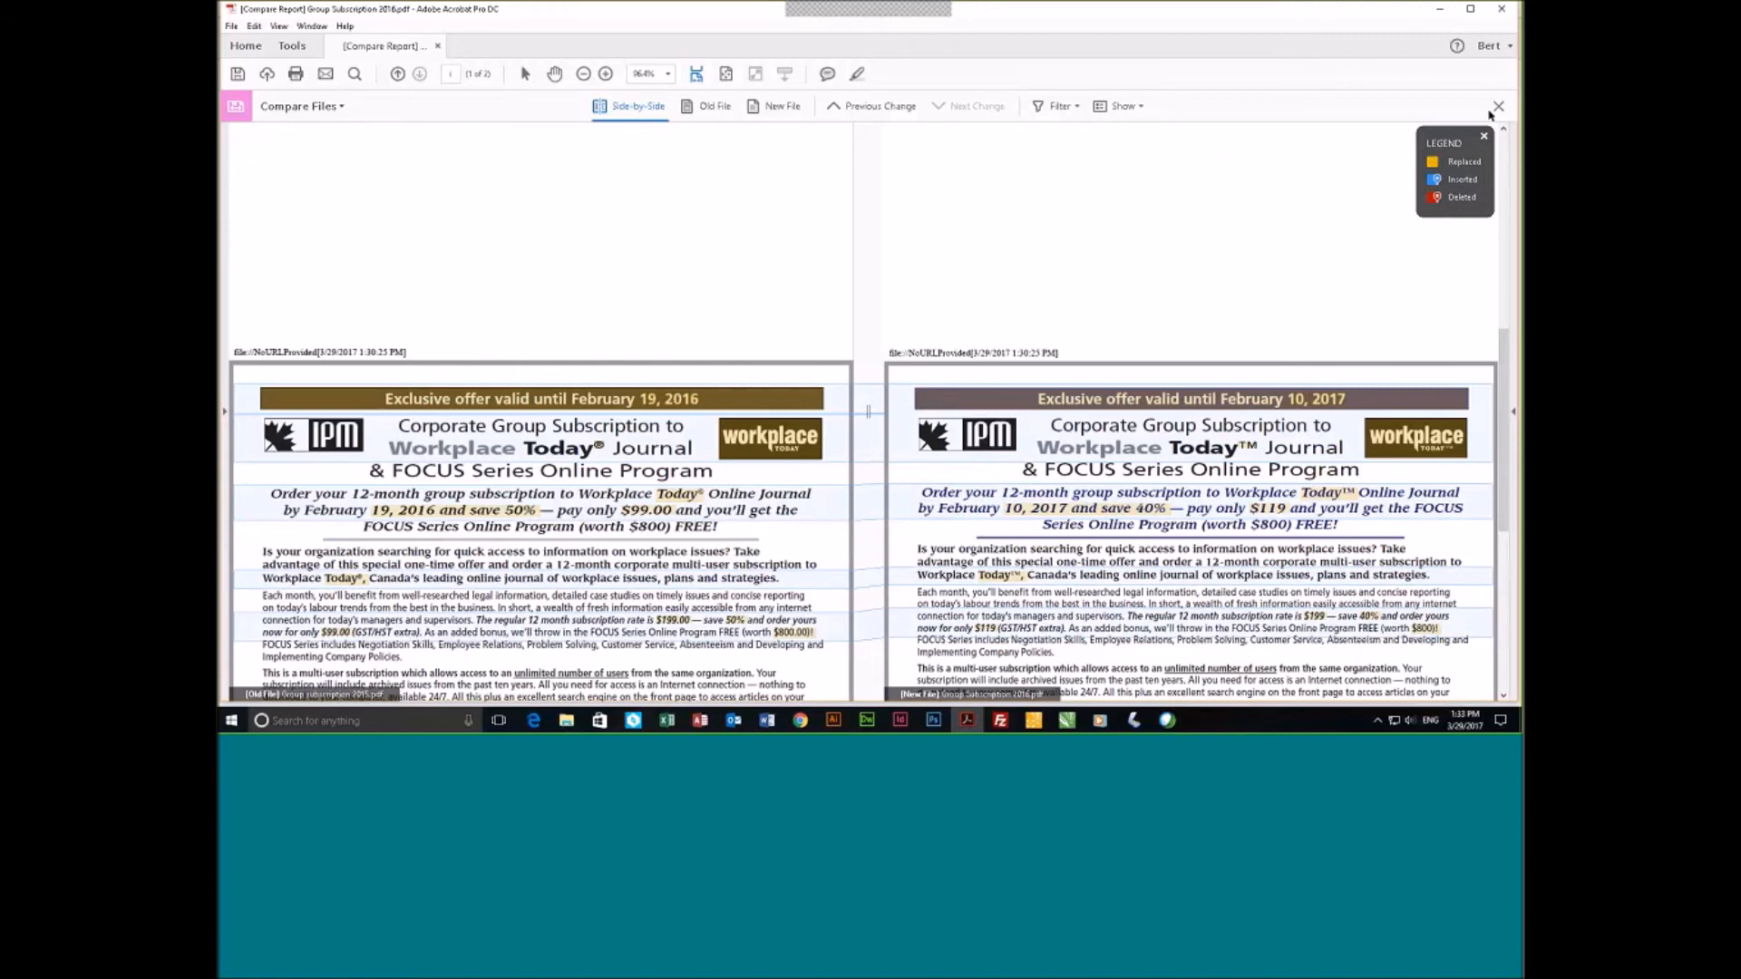
pyautogui.scroll(-3, 1489, 115)
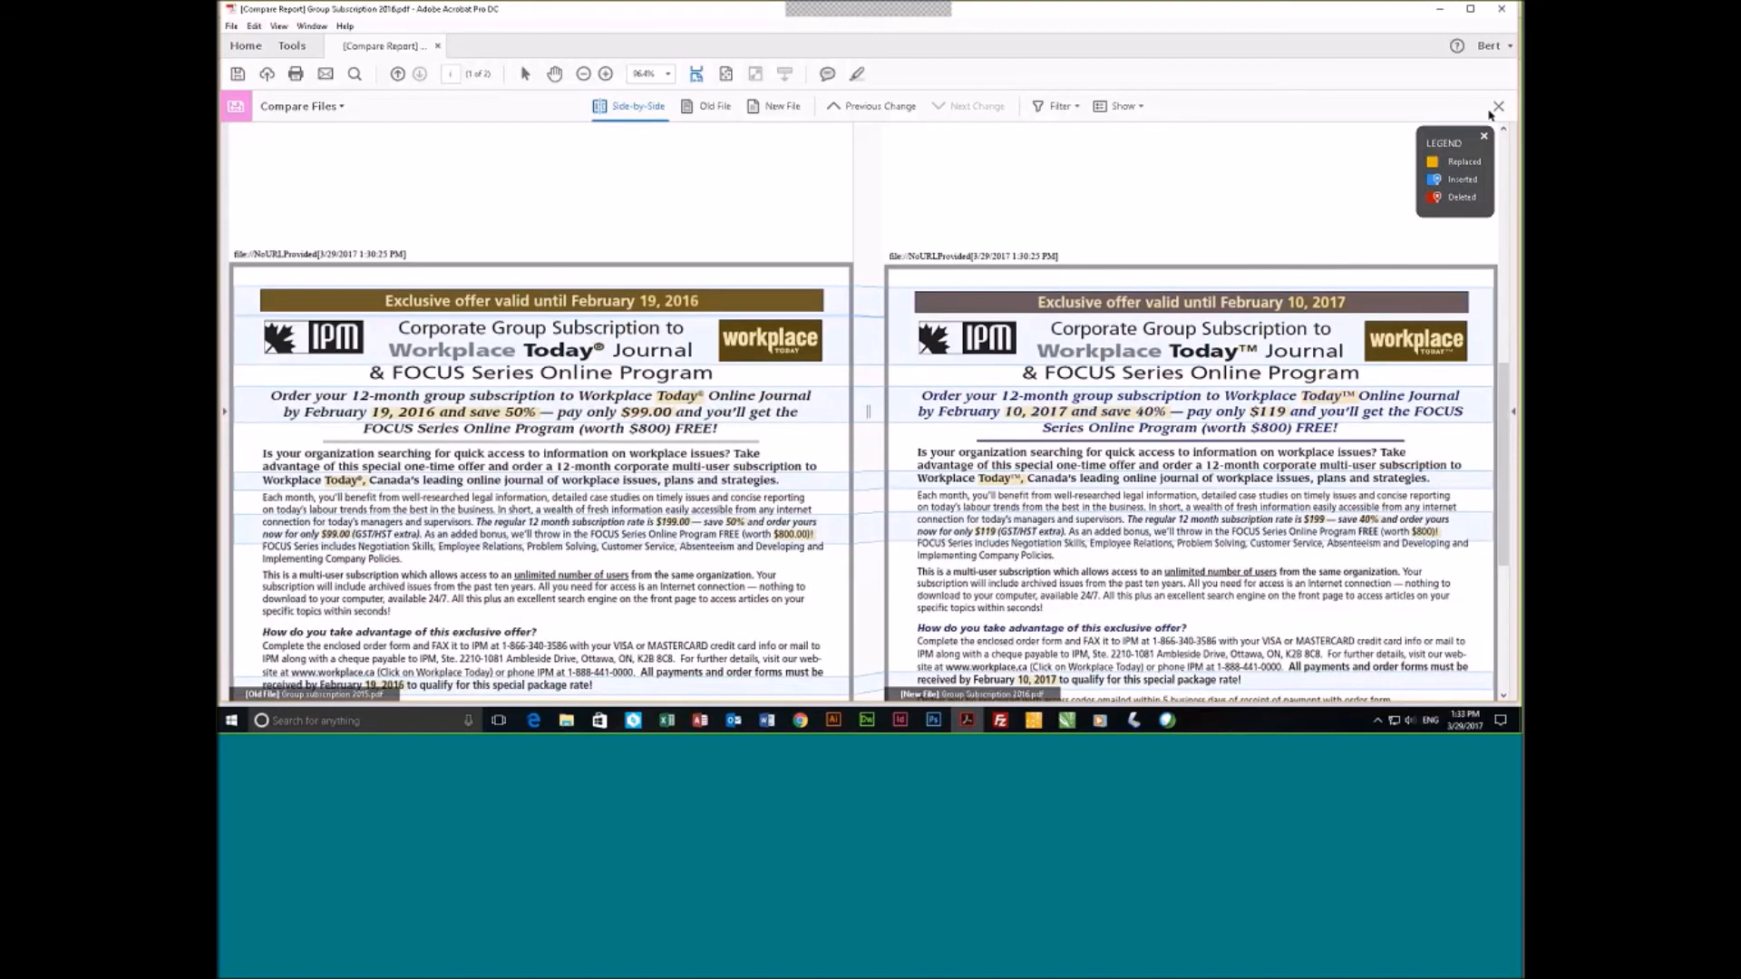
# Exit the side-by-side comparison and read through the change notes and highlighted replacements on the new subscription flyer.
pyautogui.click(437, 48)
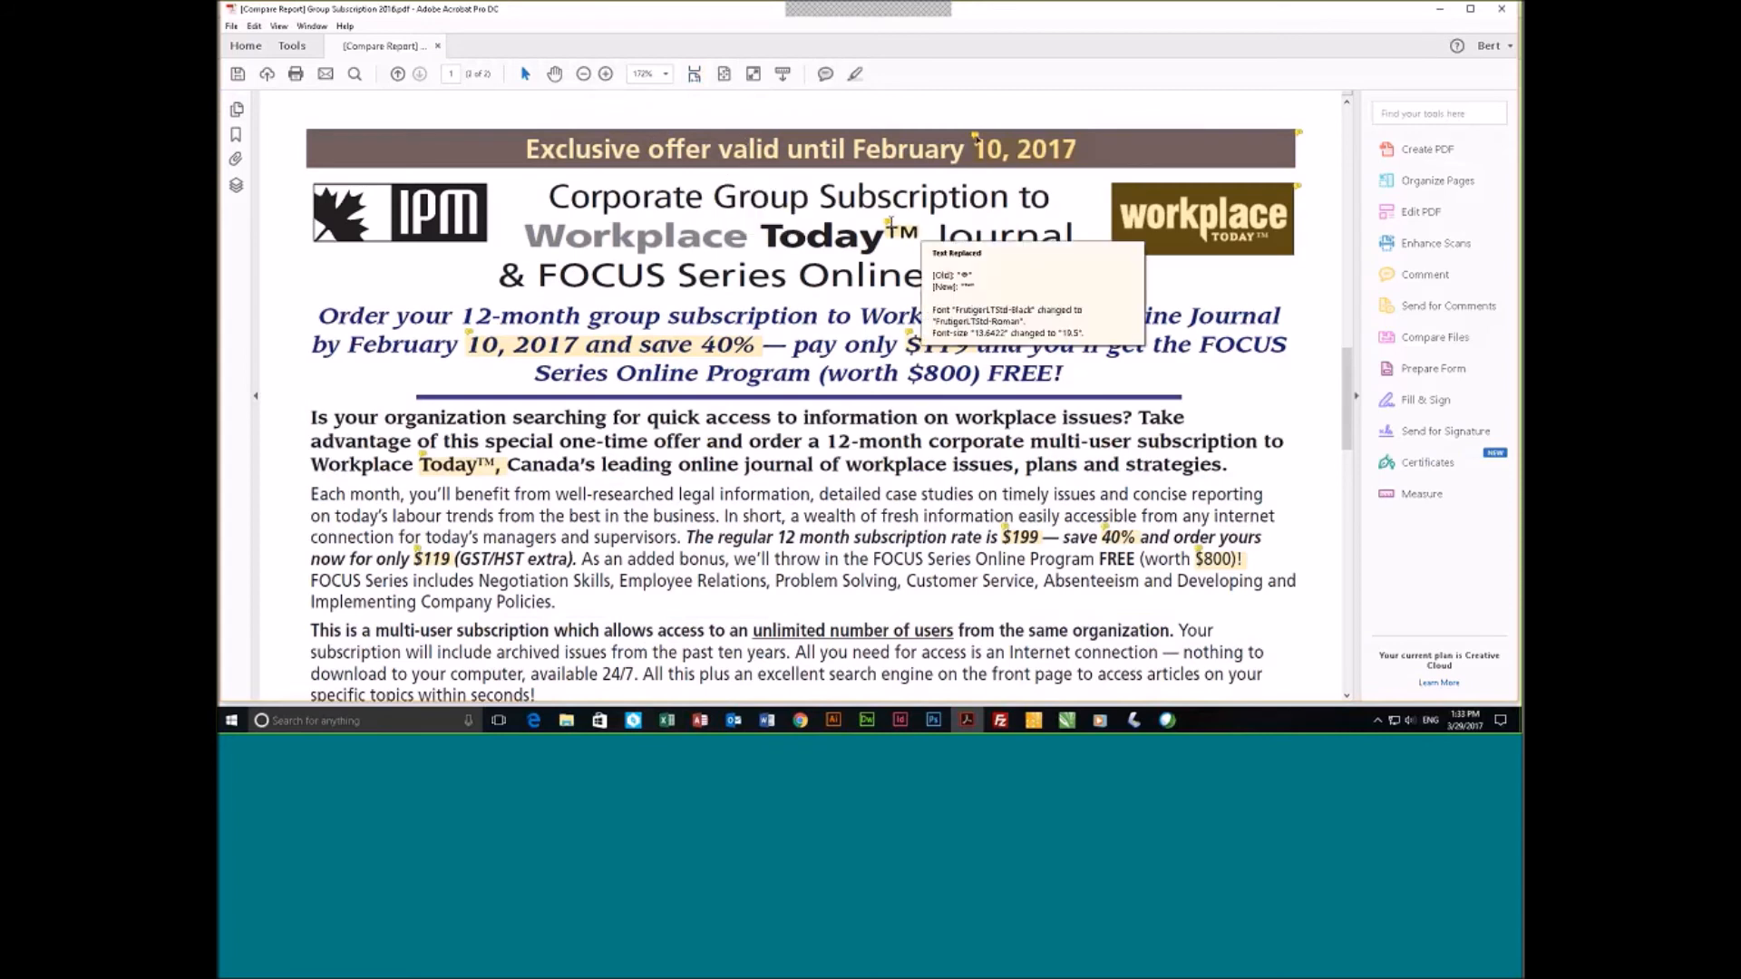
pyautogui.moveTo(1287, 206)
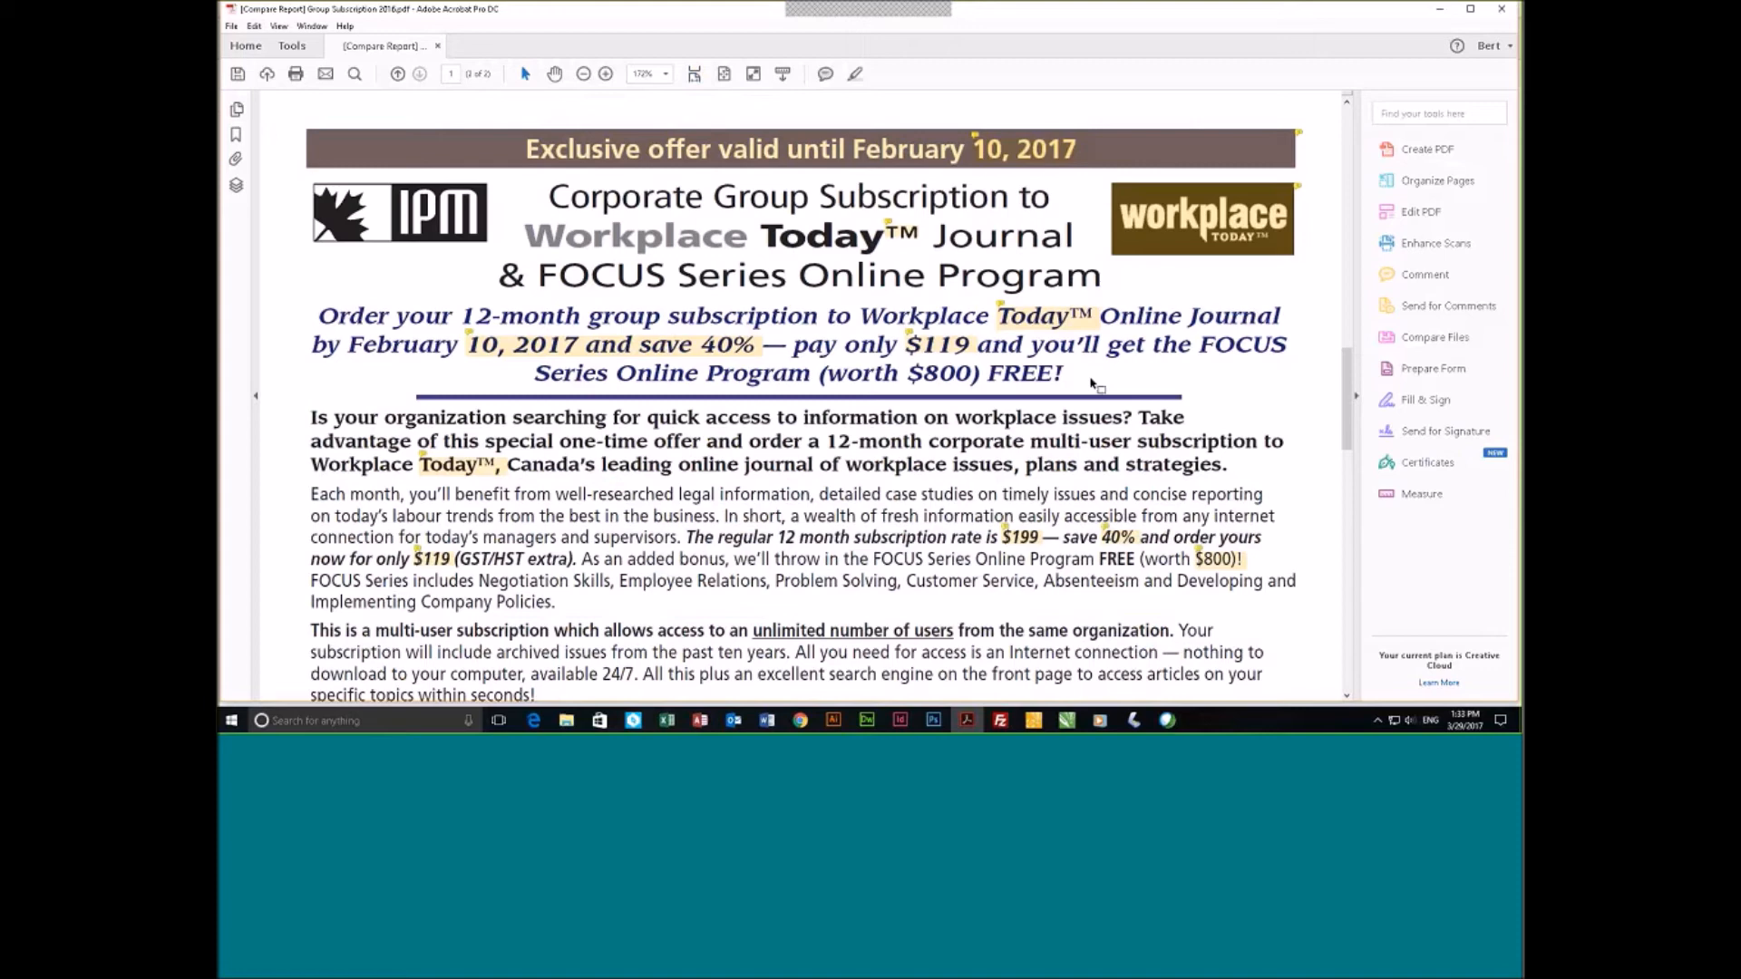
pyautogui.scroll(-1, 1092, 384)
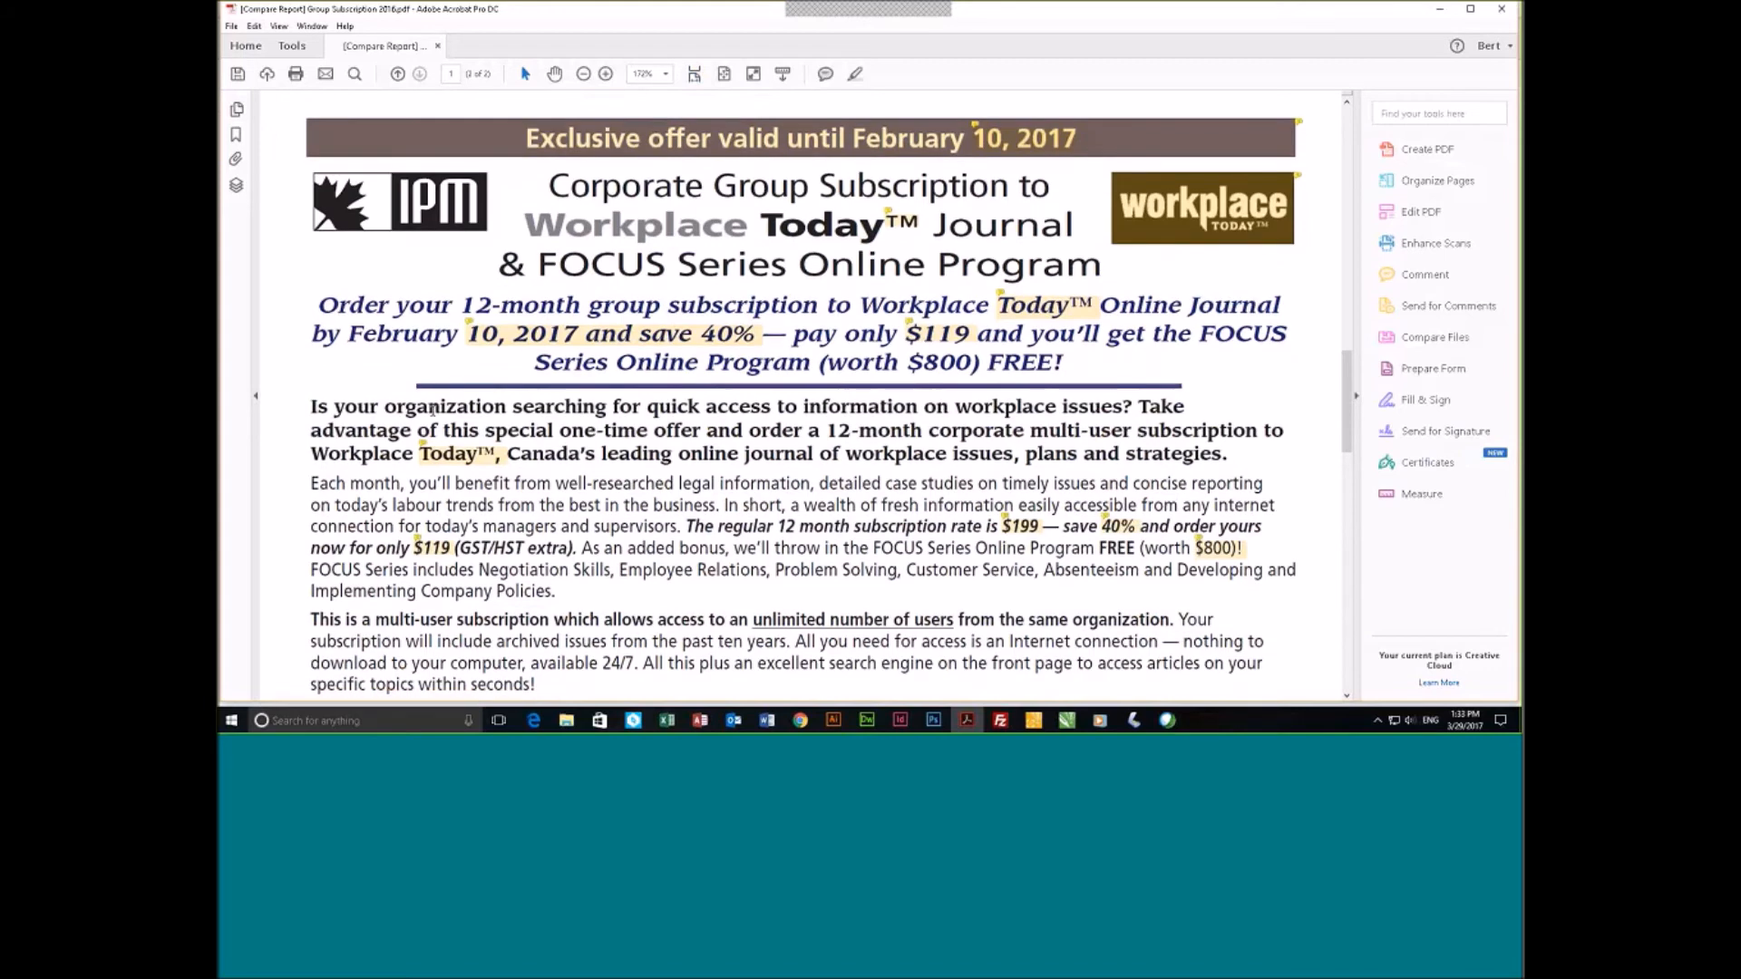
pyautogui.scroll(-3, 434, 410)
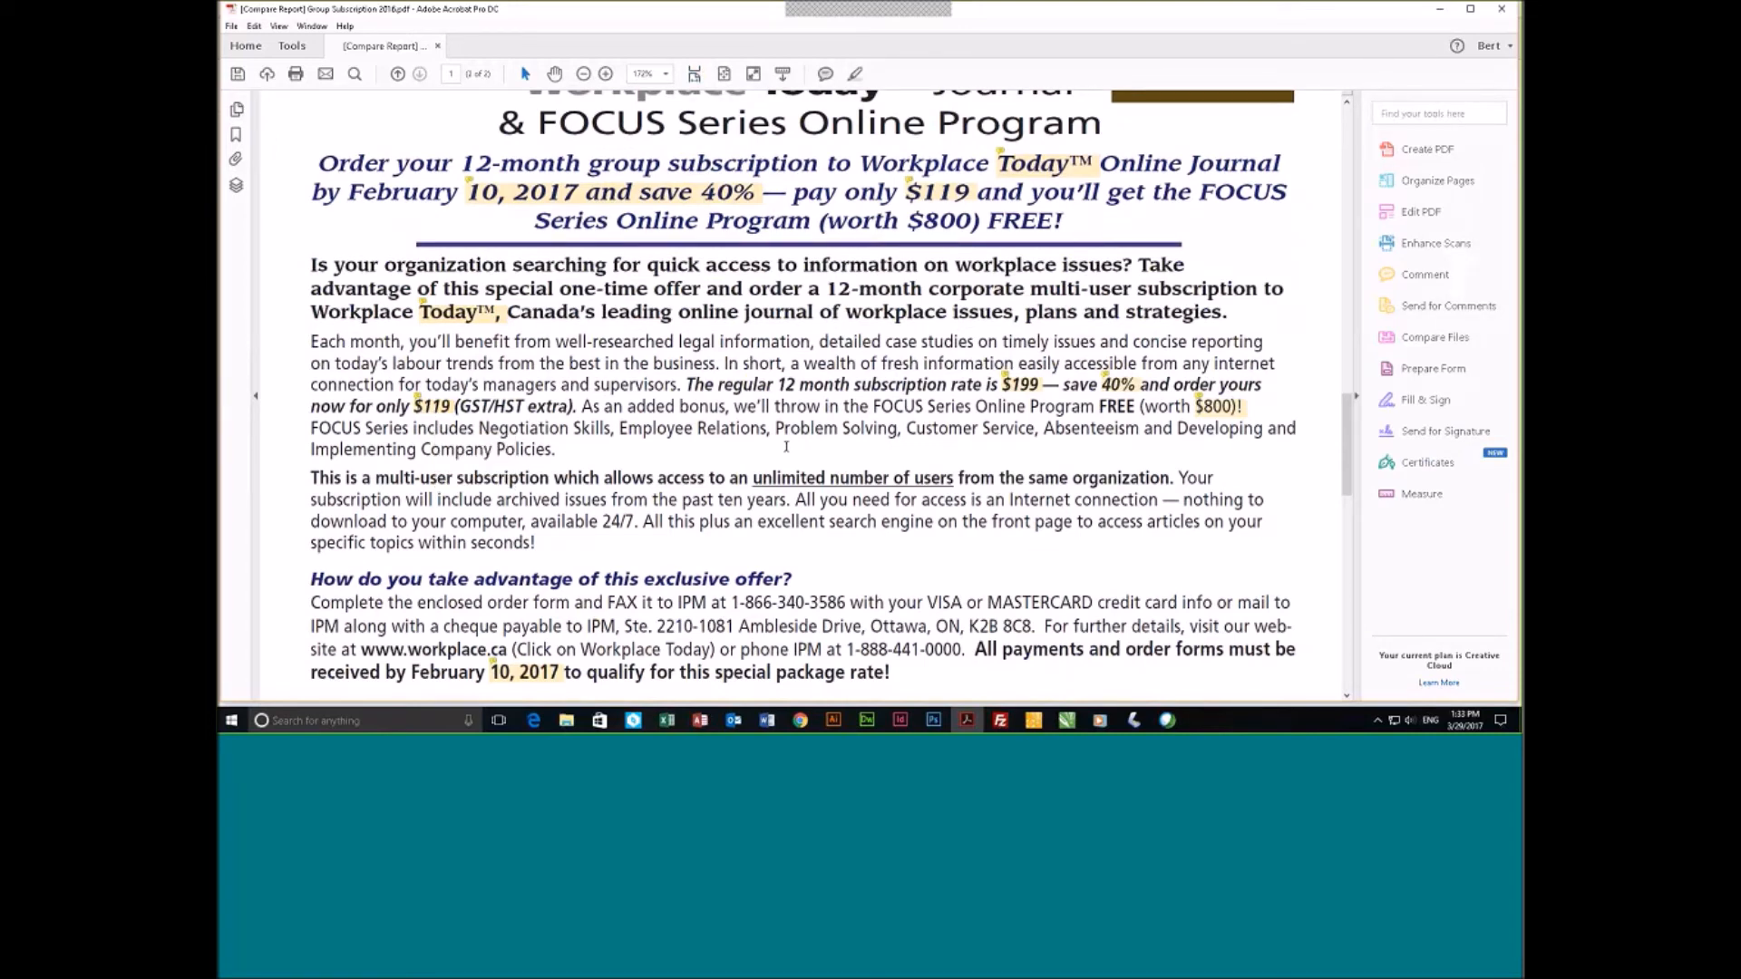
pyautogui.scroll(-1, 786, 447)
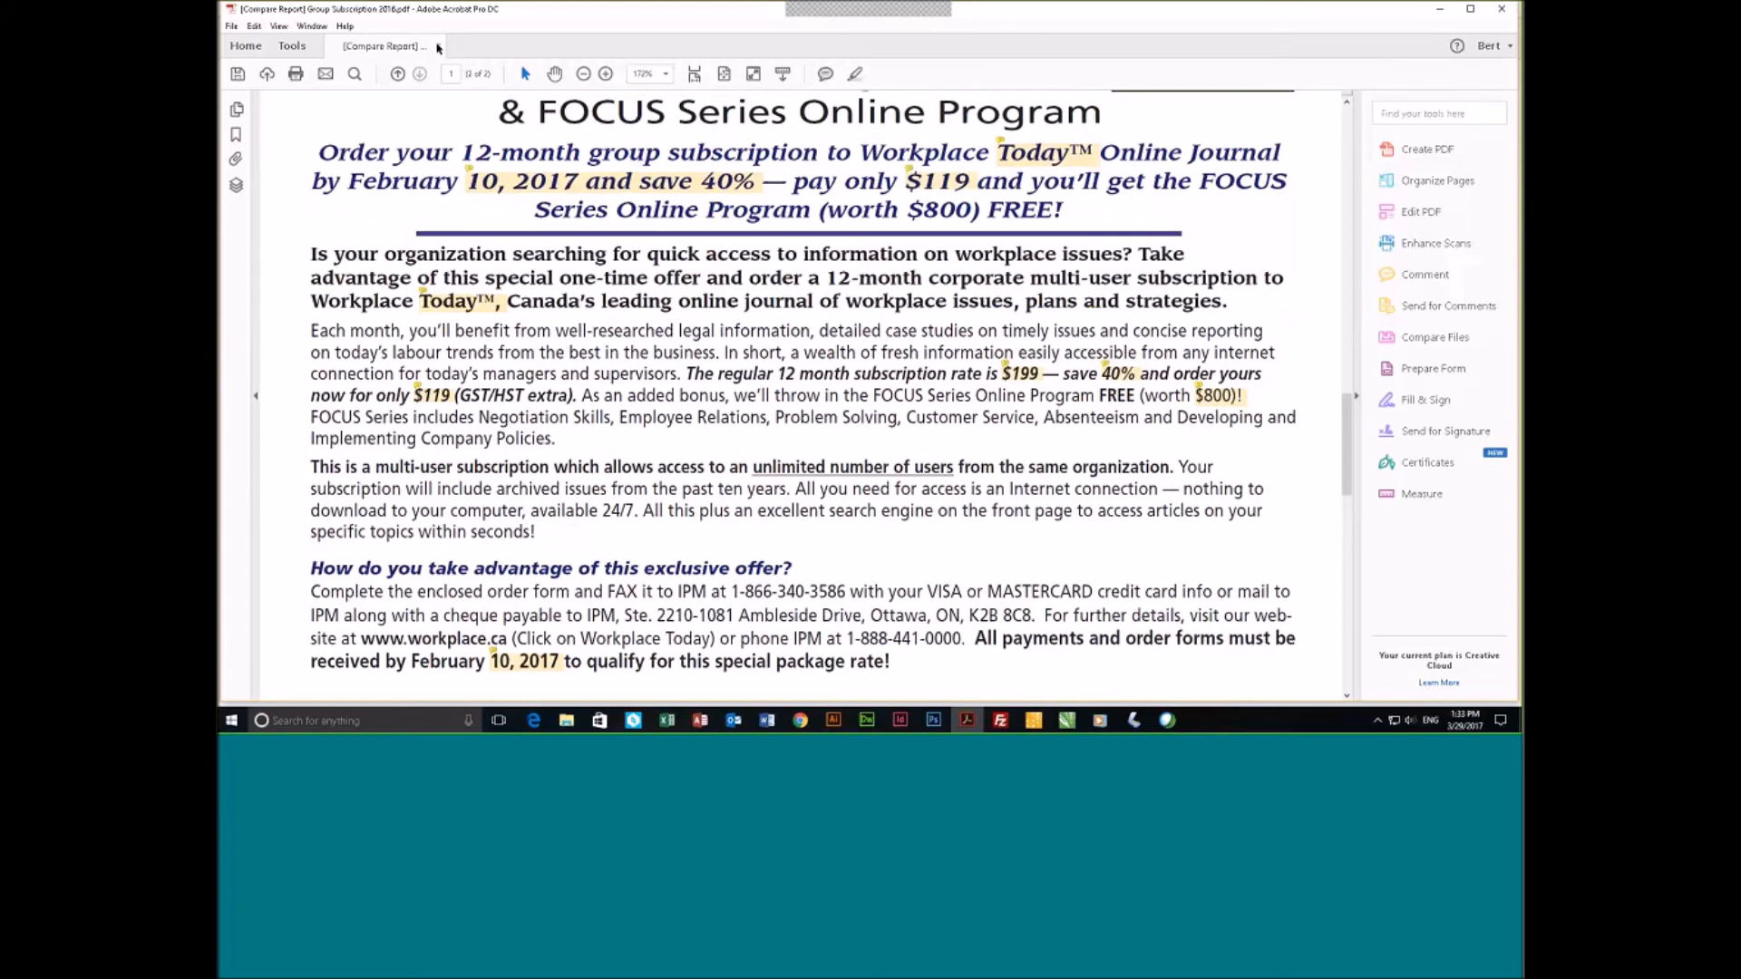
pyautogui.scroll(-3, 835, 579)
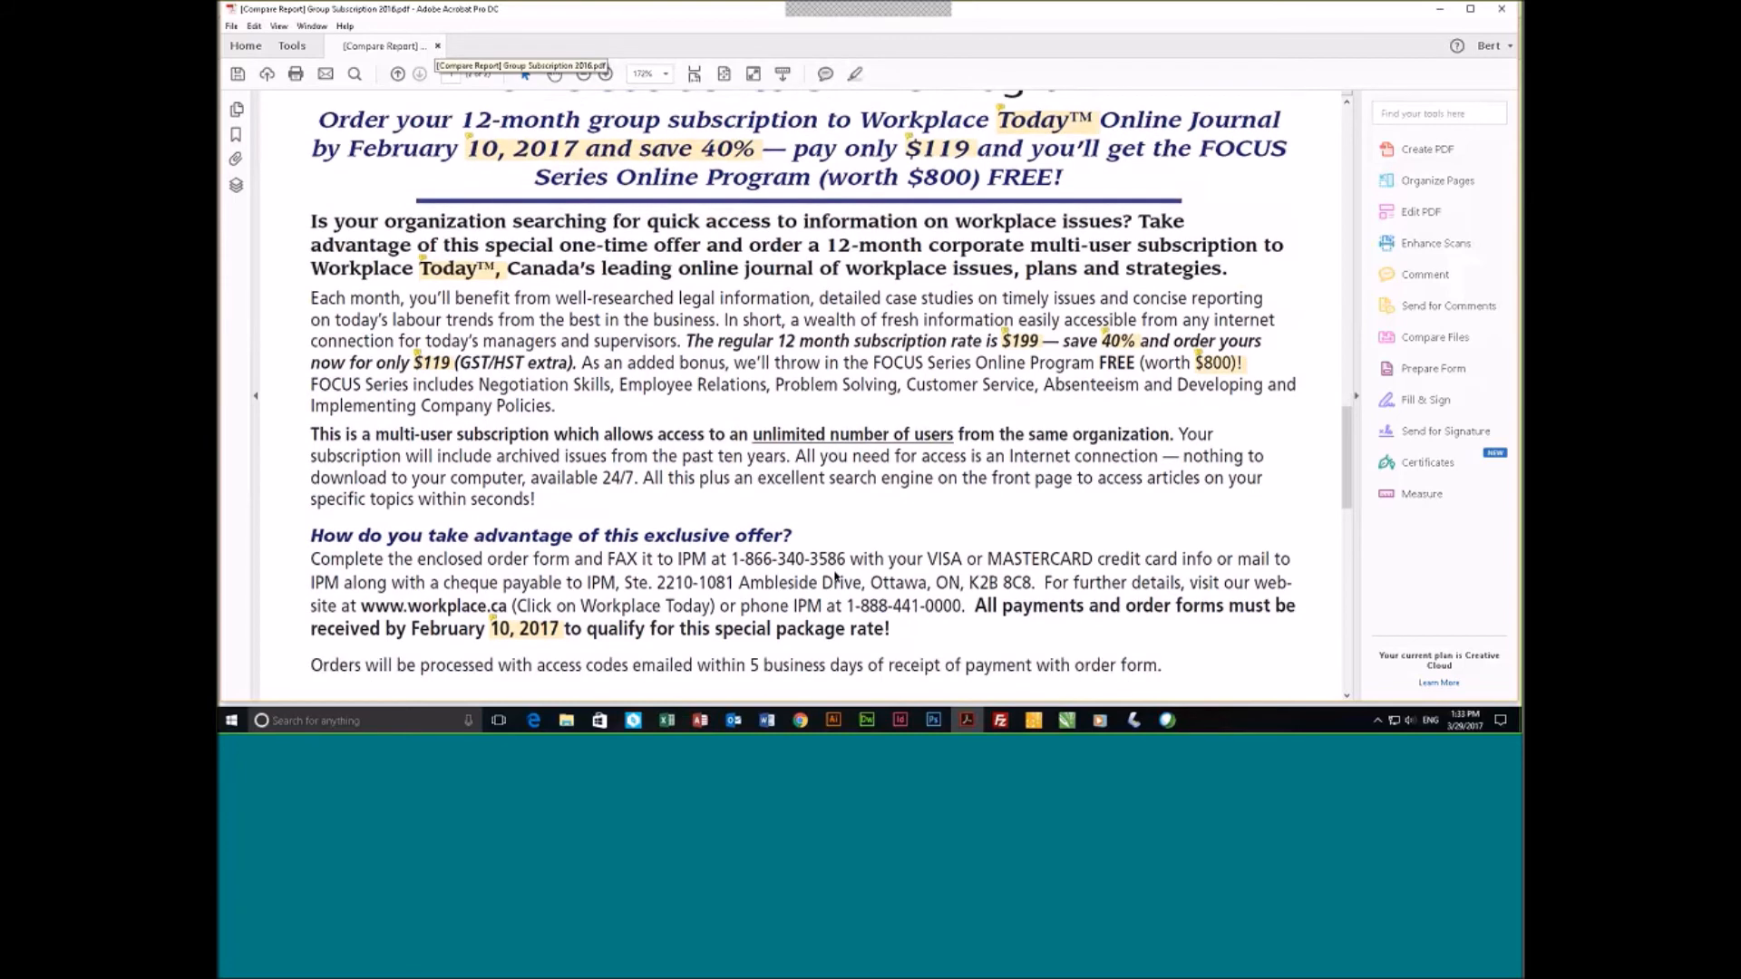
# Close the compare report and save it as a PDF in the File Comparison folder.
pyautogui.click(438, 46)
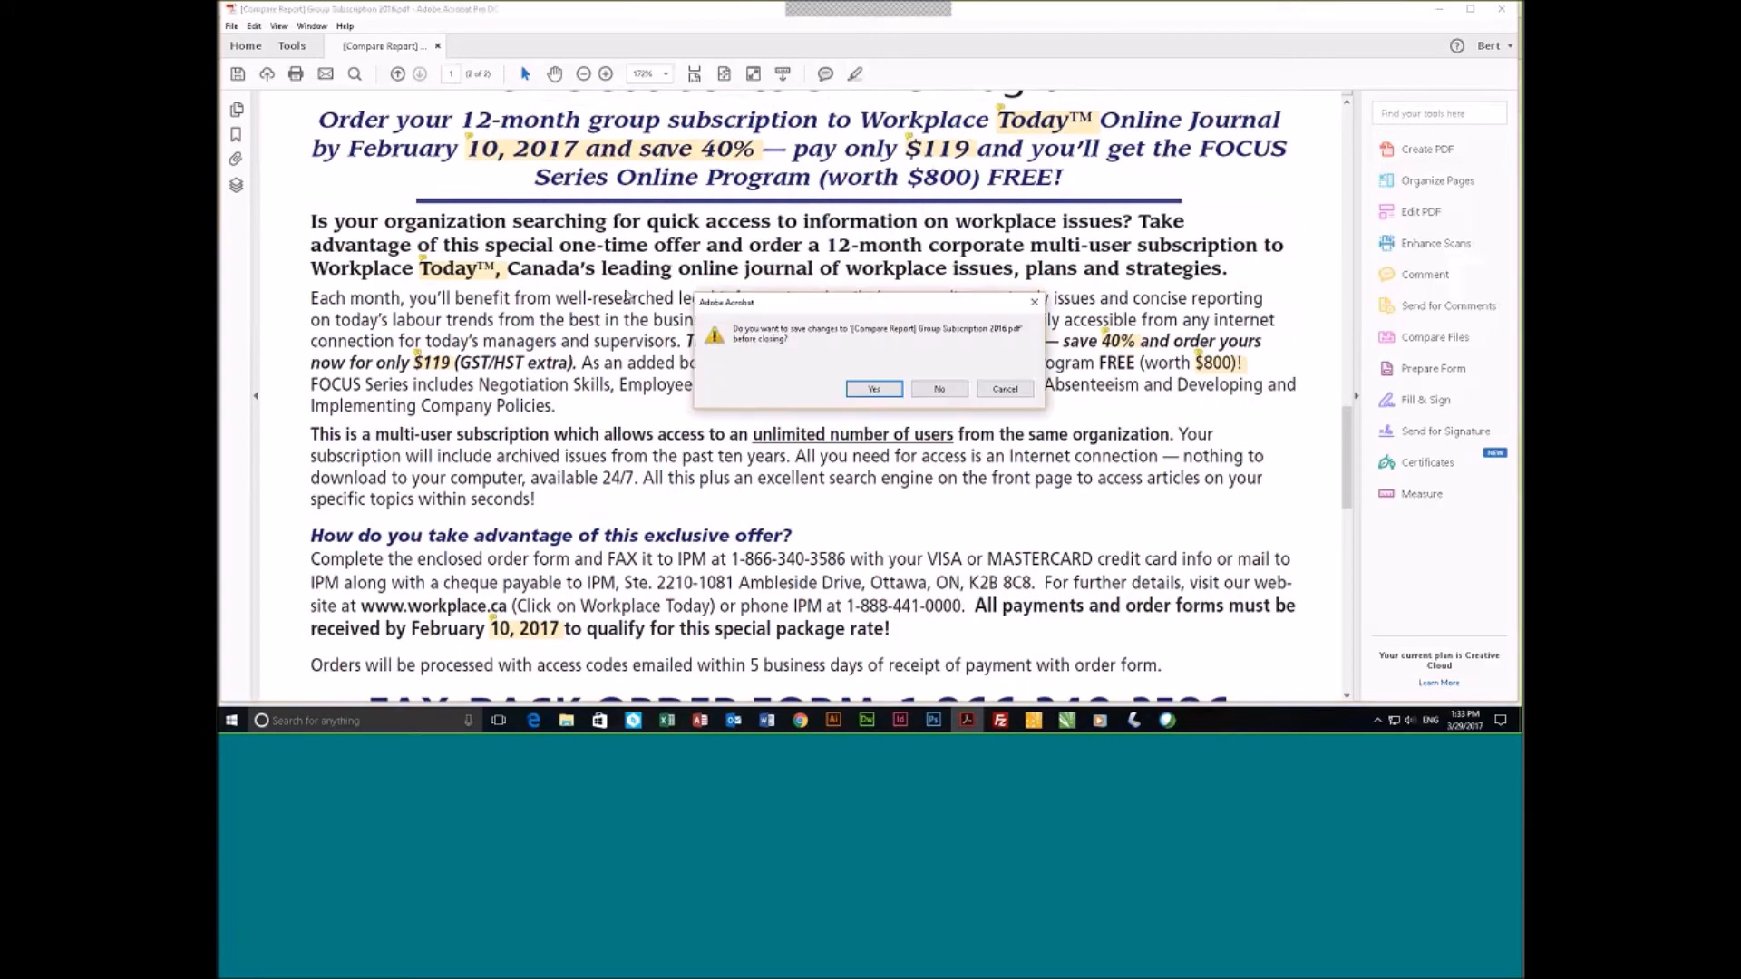
pyautogui.click(873, 389)
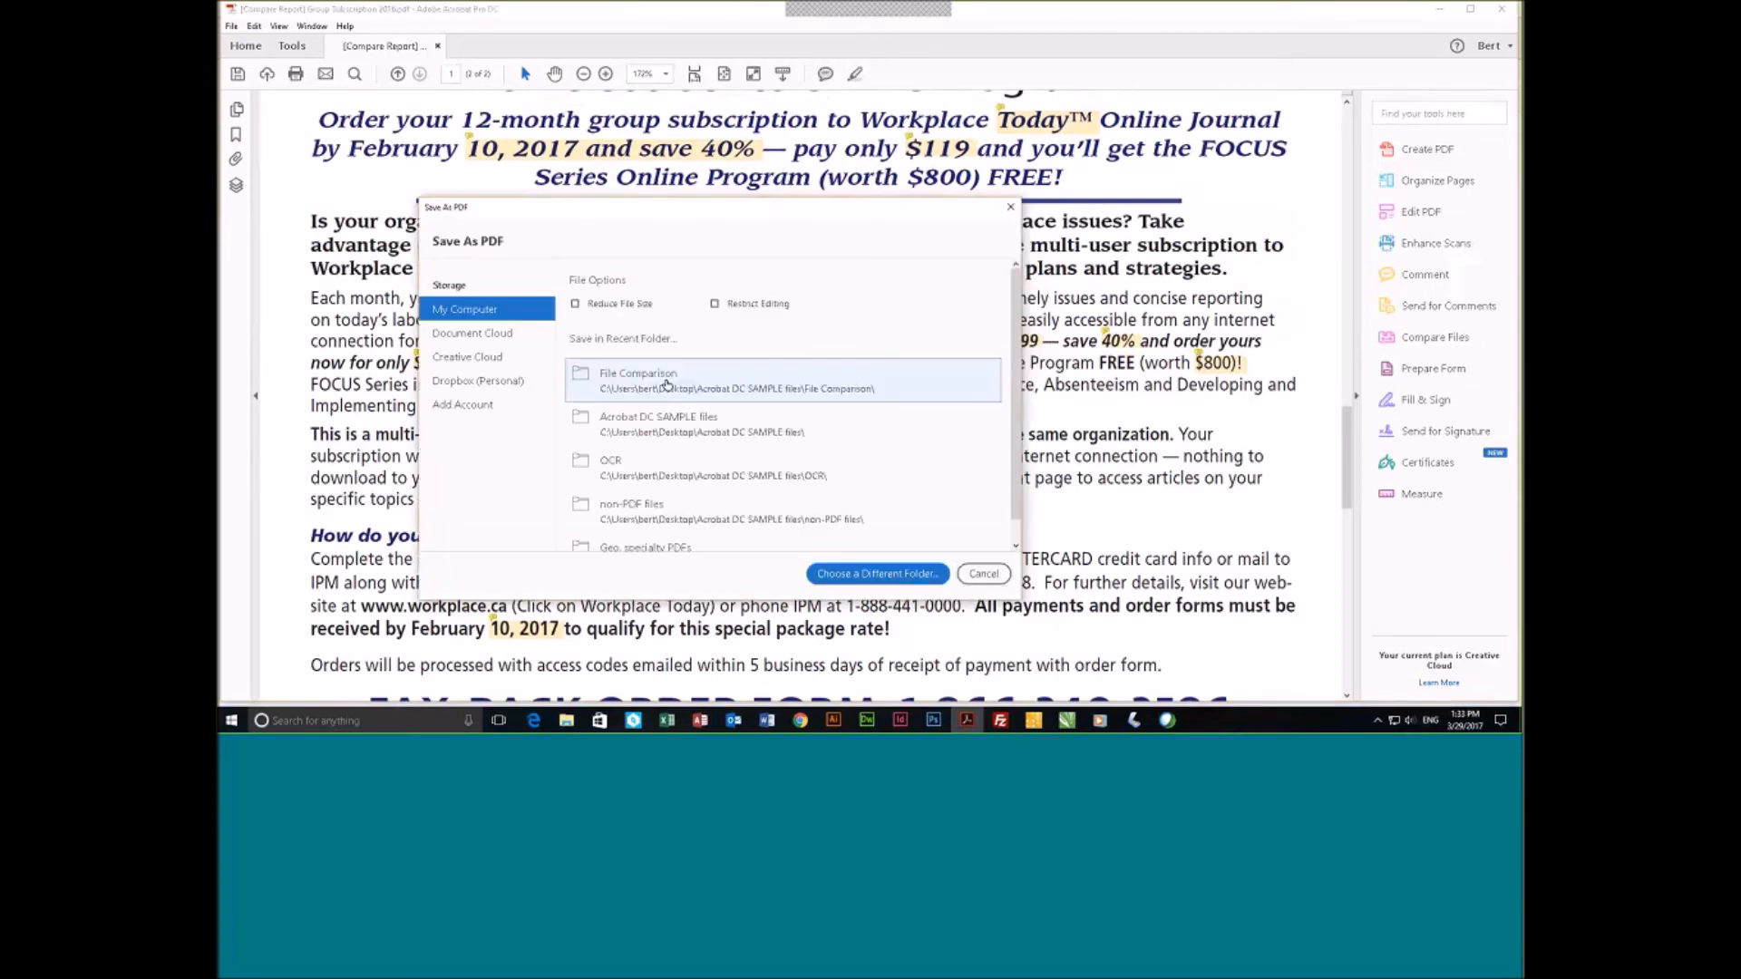
pyautogui.click(667, 388)
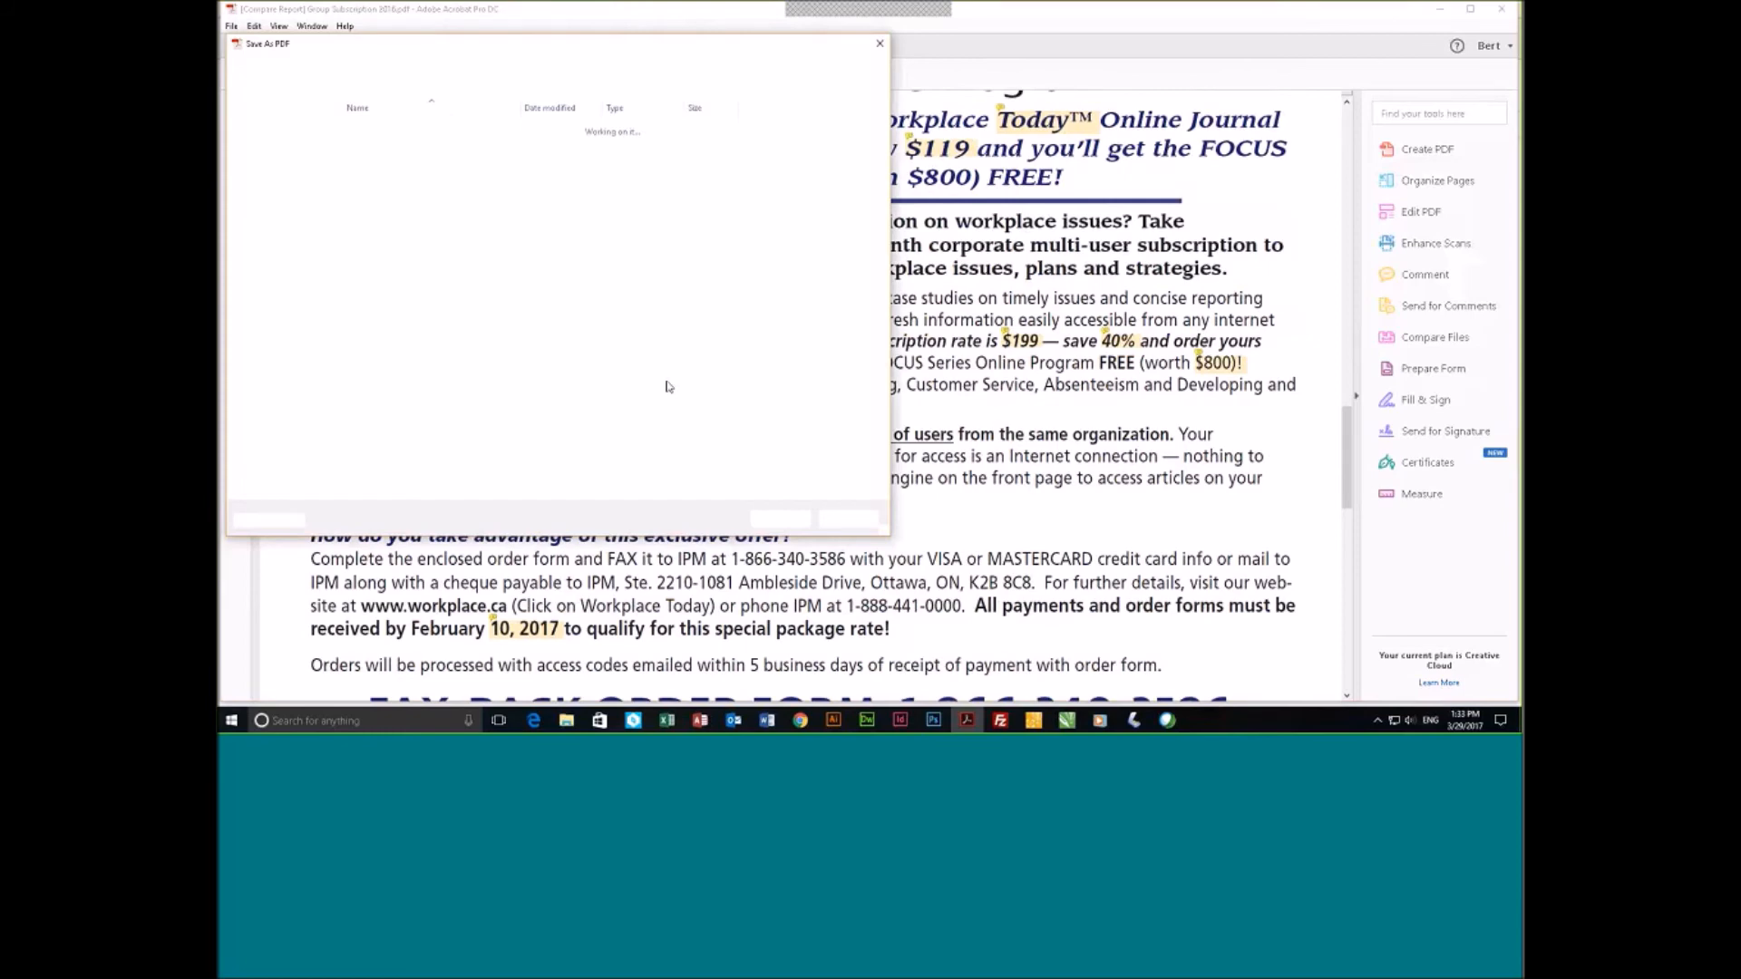
pyautogui.click(782, 518)
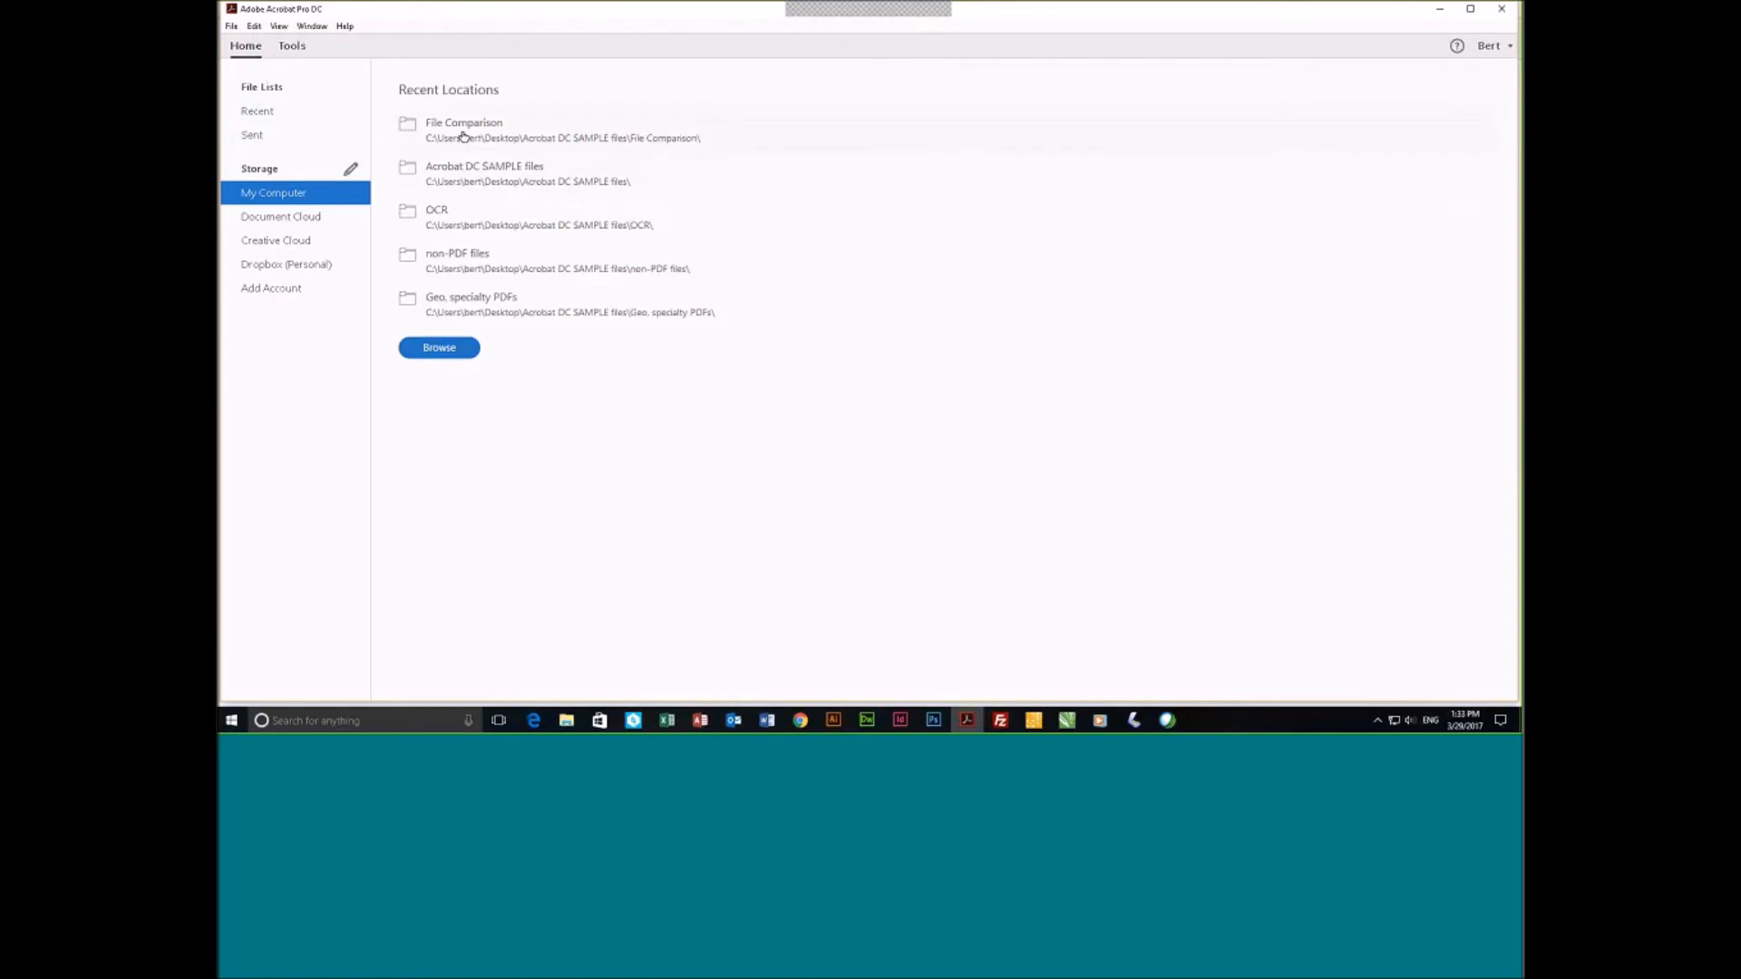
# Create a new PDF from a blank page.
pyautogui.click(292, 46)
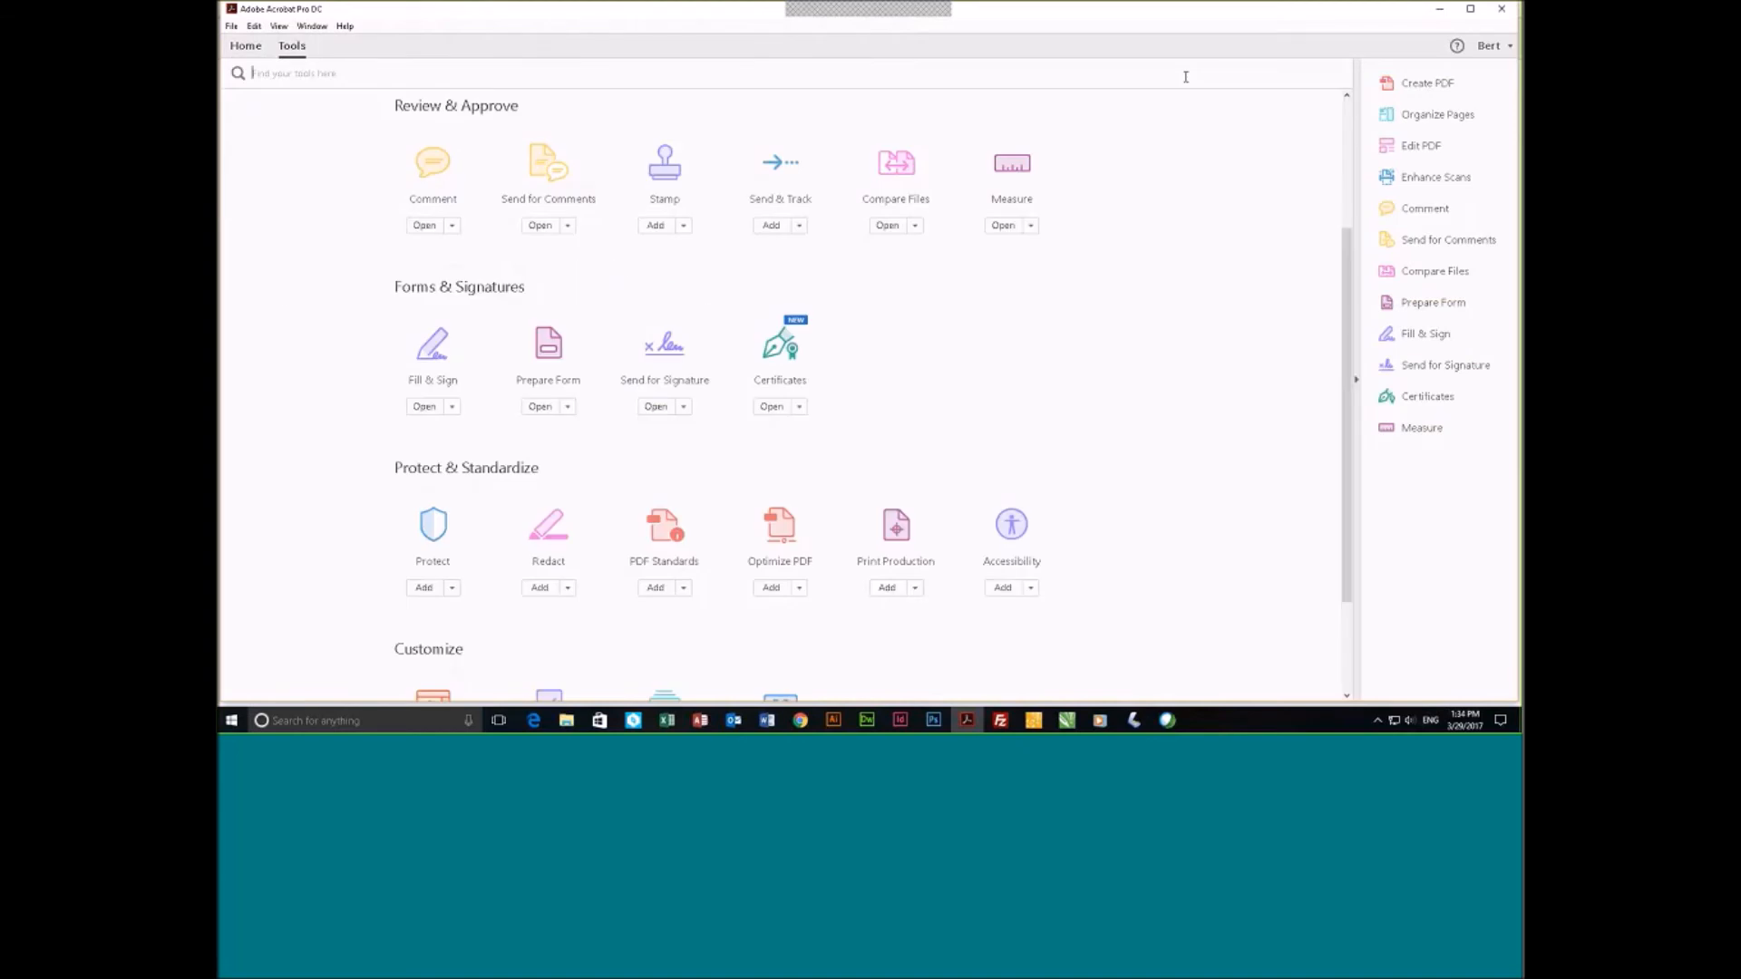
pyautogui.click(1430, 83)
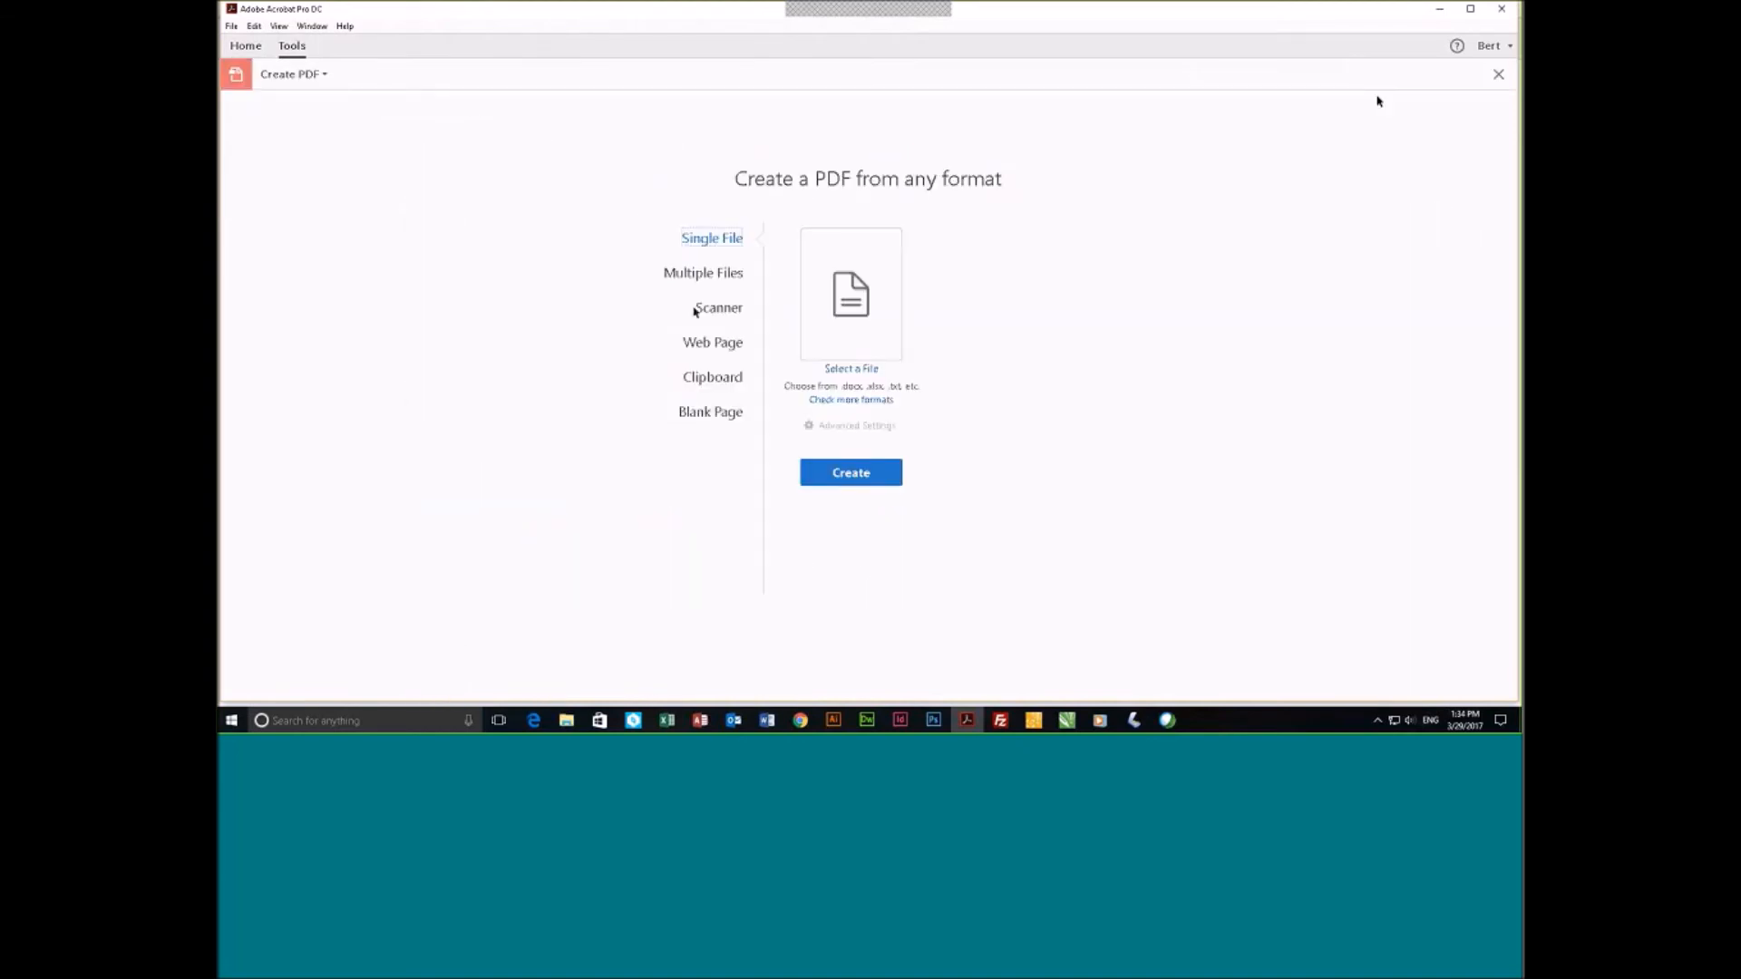
pyautogui.click(716, 414)
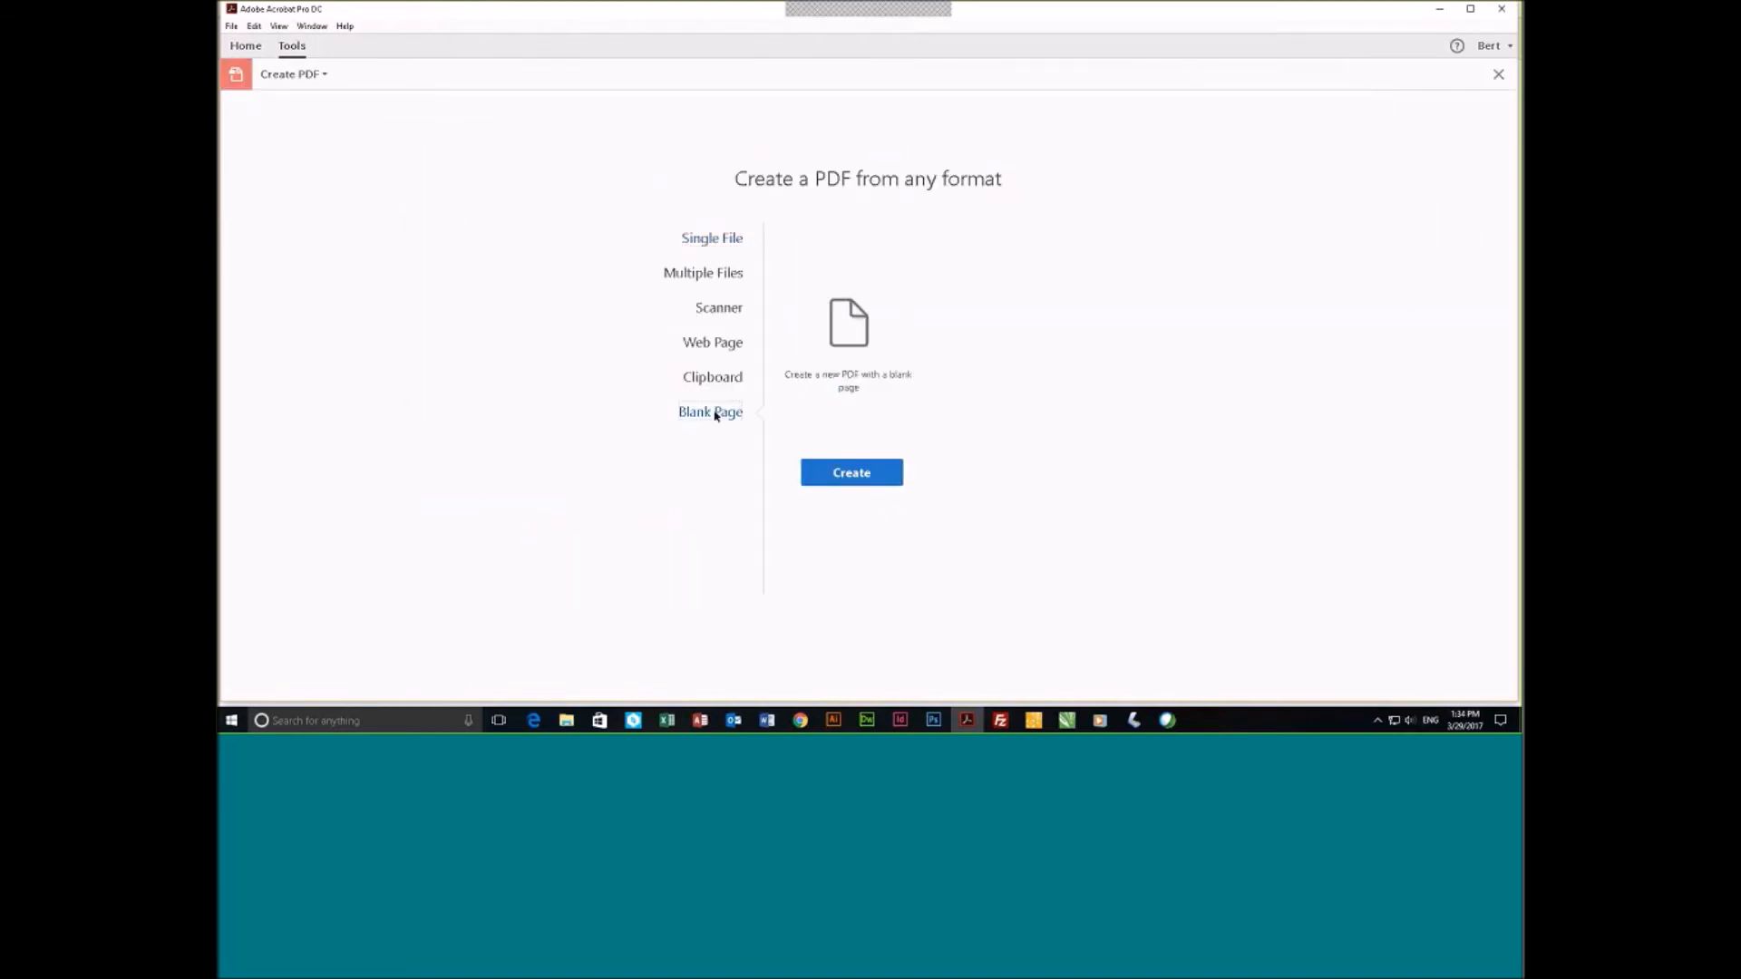
pyautogui.click(857, 473)
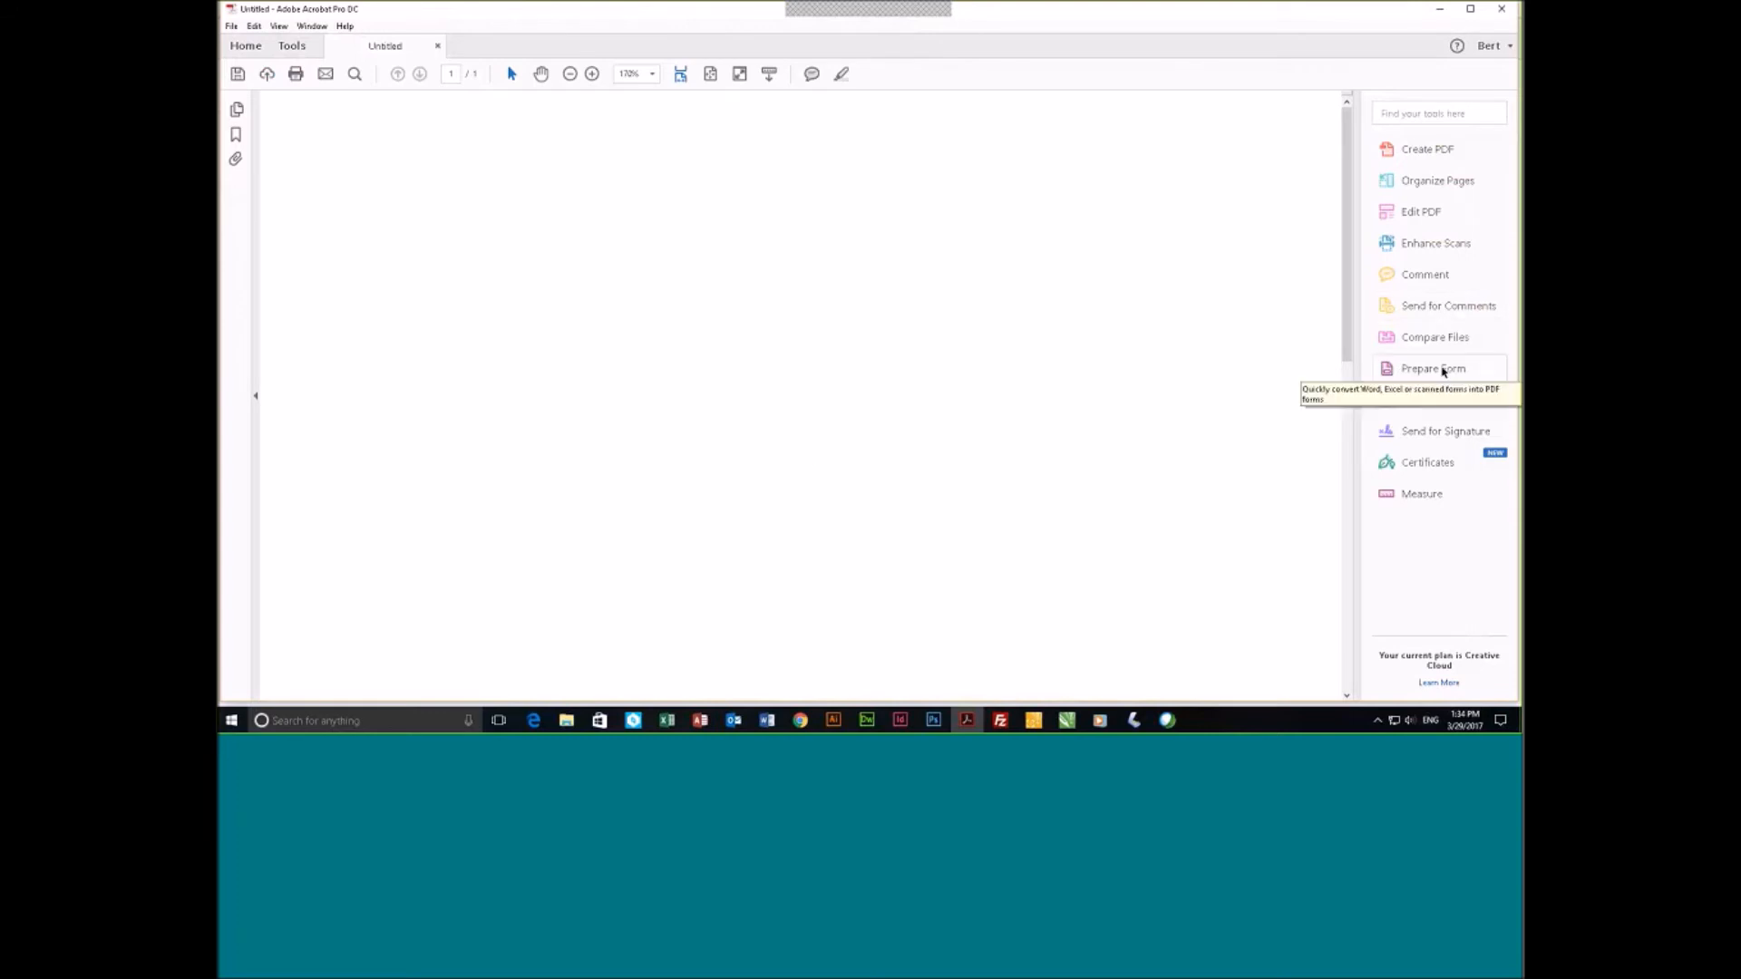
# Start preparing a form from the blank page, saving it as Untitled.pdf in the File Comparison folder.
pyautogui.click(1443, 370)
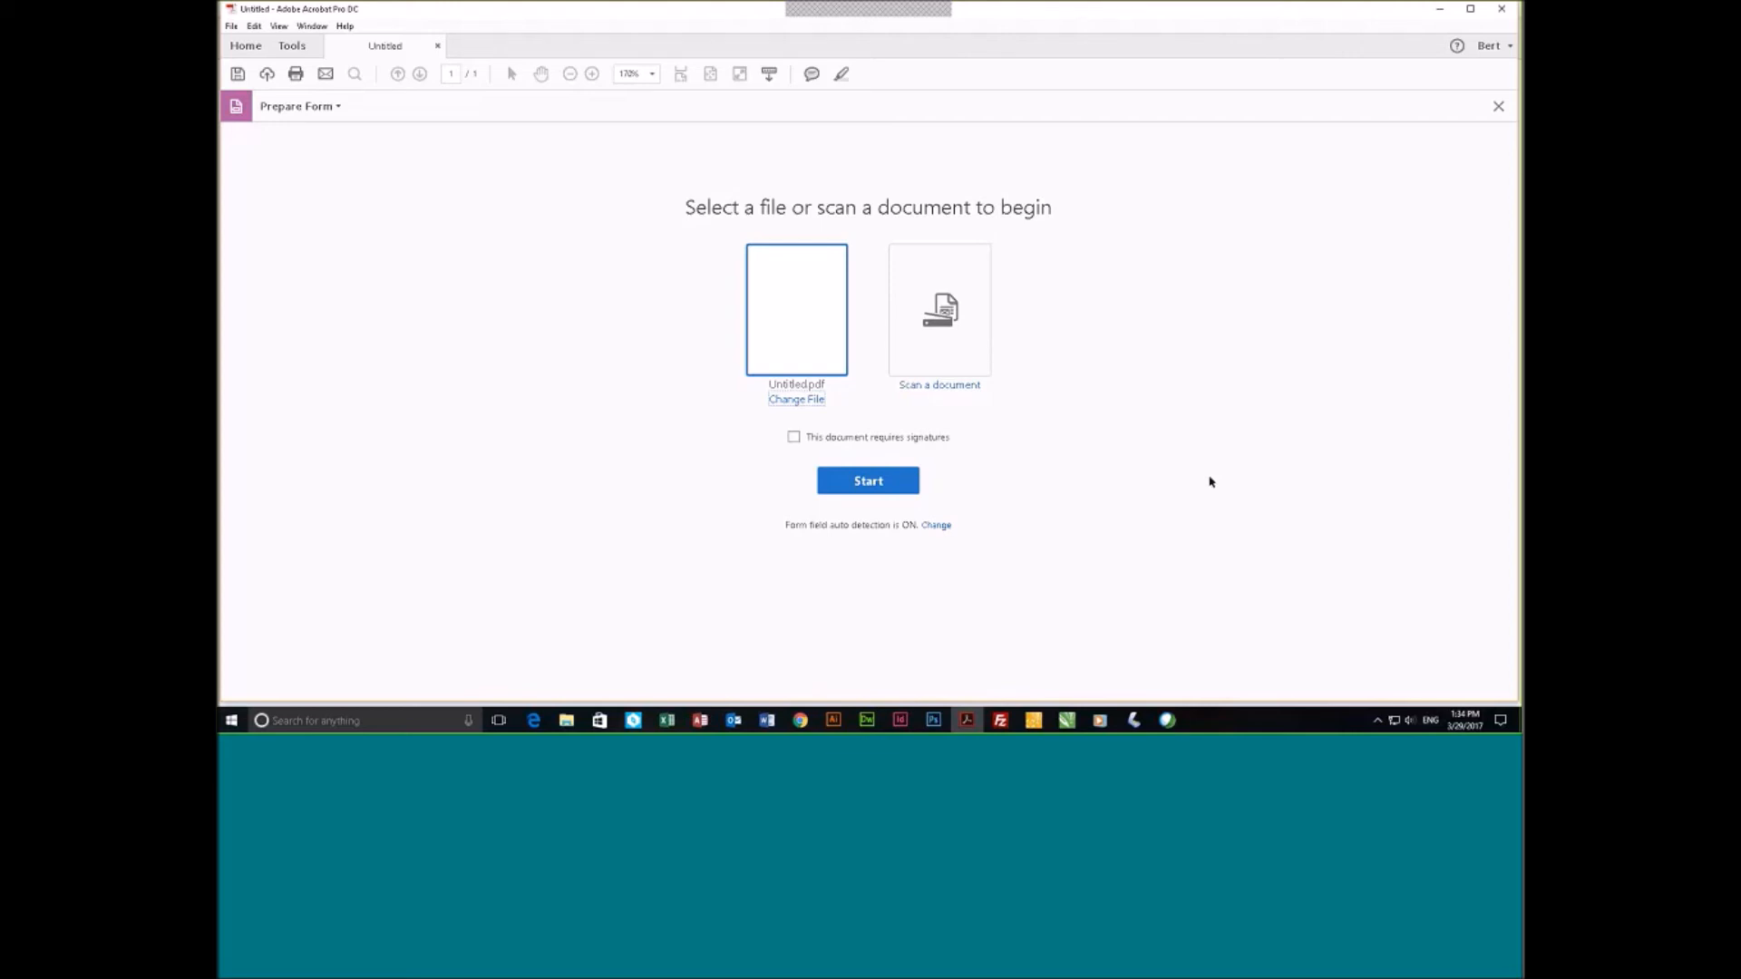
pyautogui.click(868, 481)
pyautogui.click(949, 396)
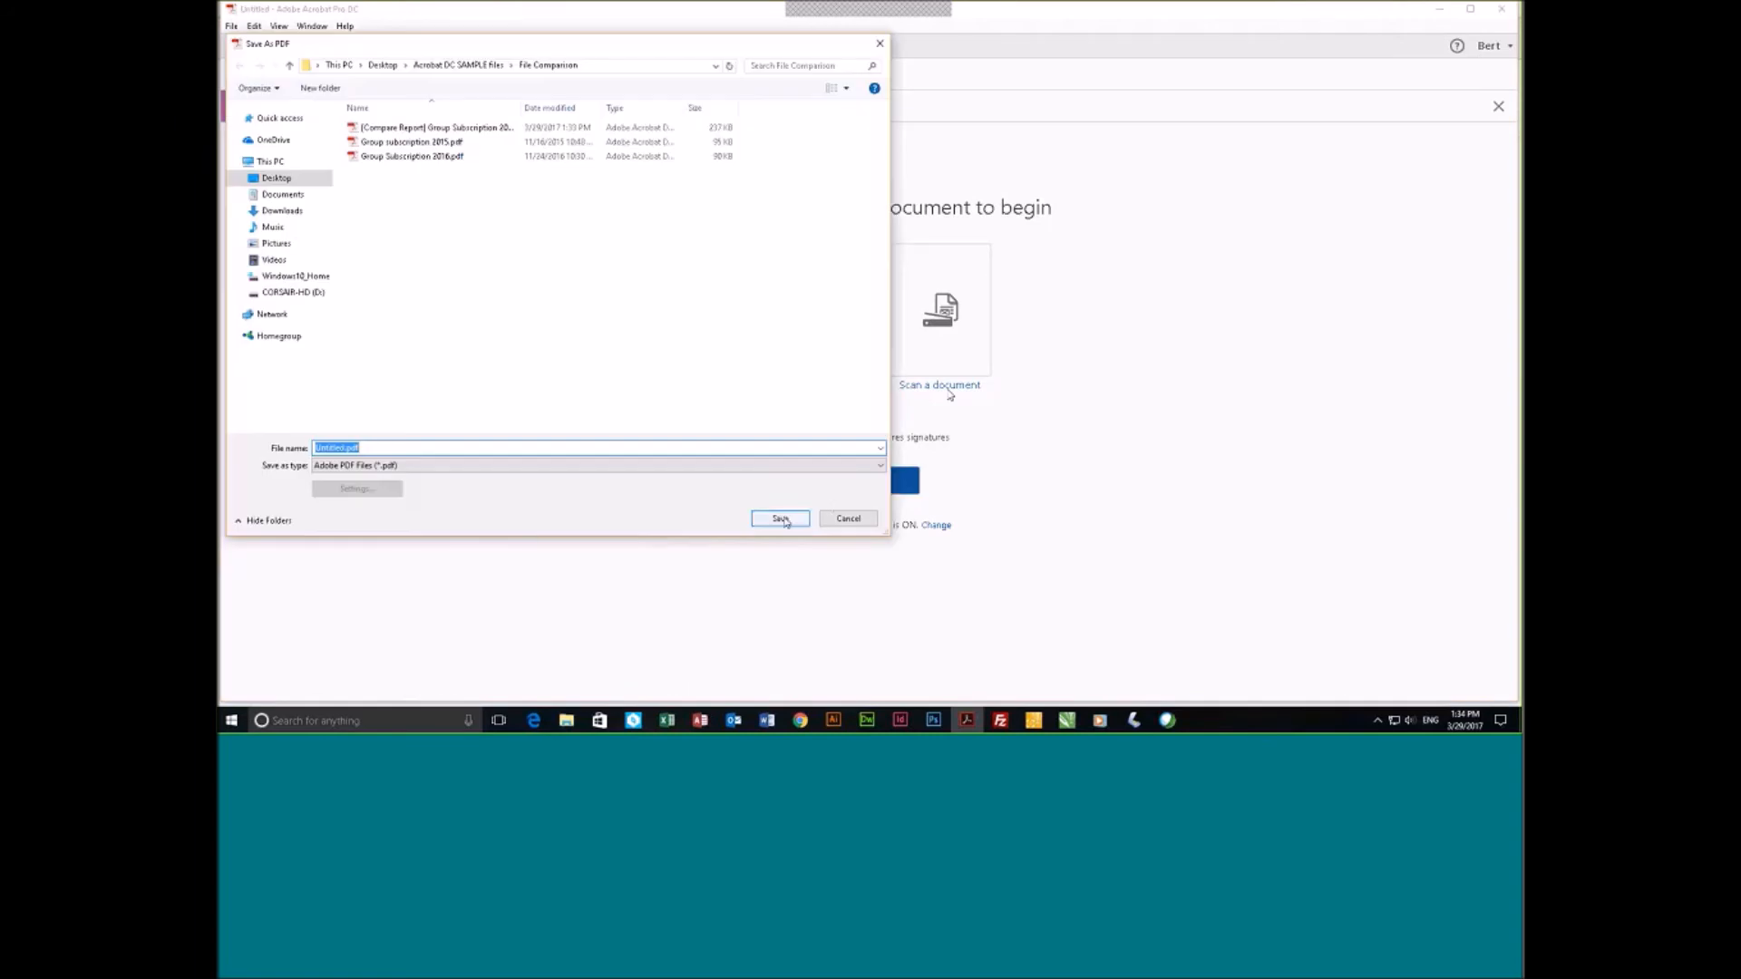
pyautogui.click(779, 518)
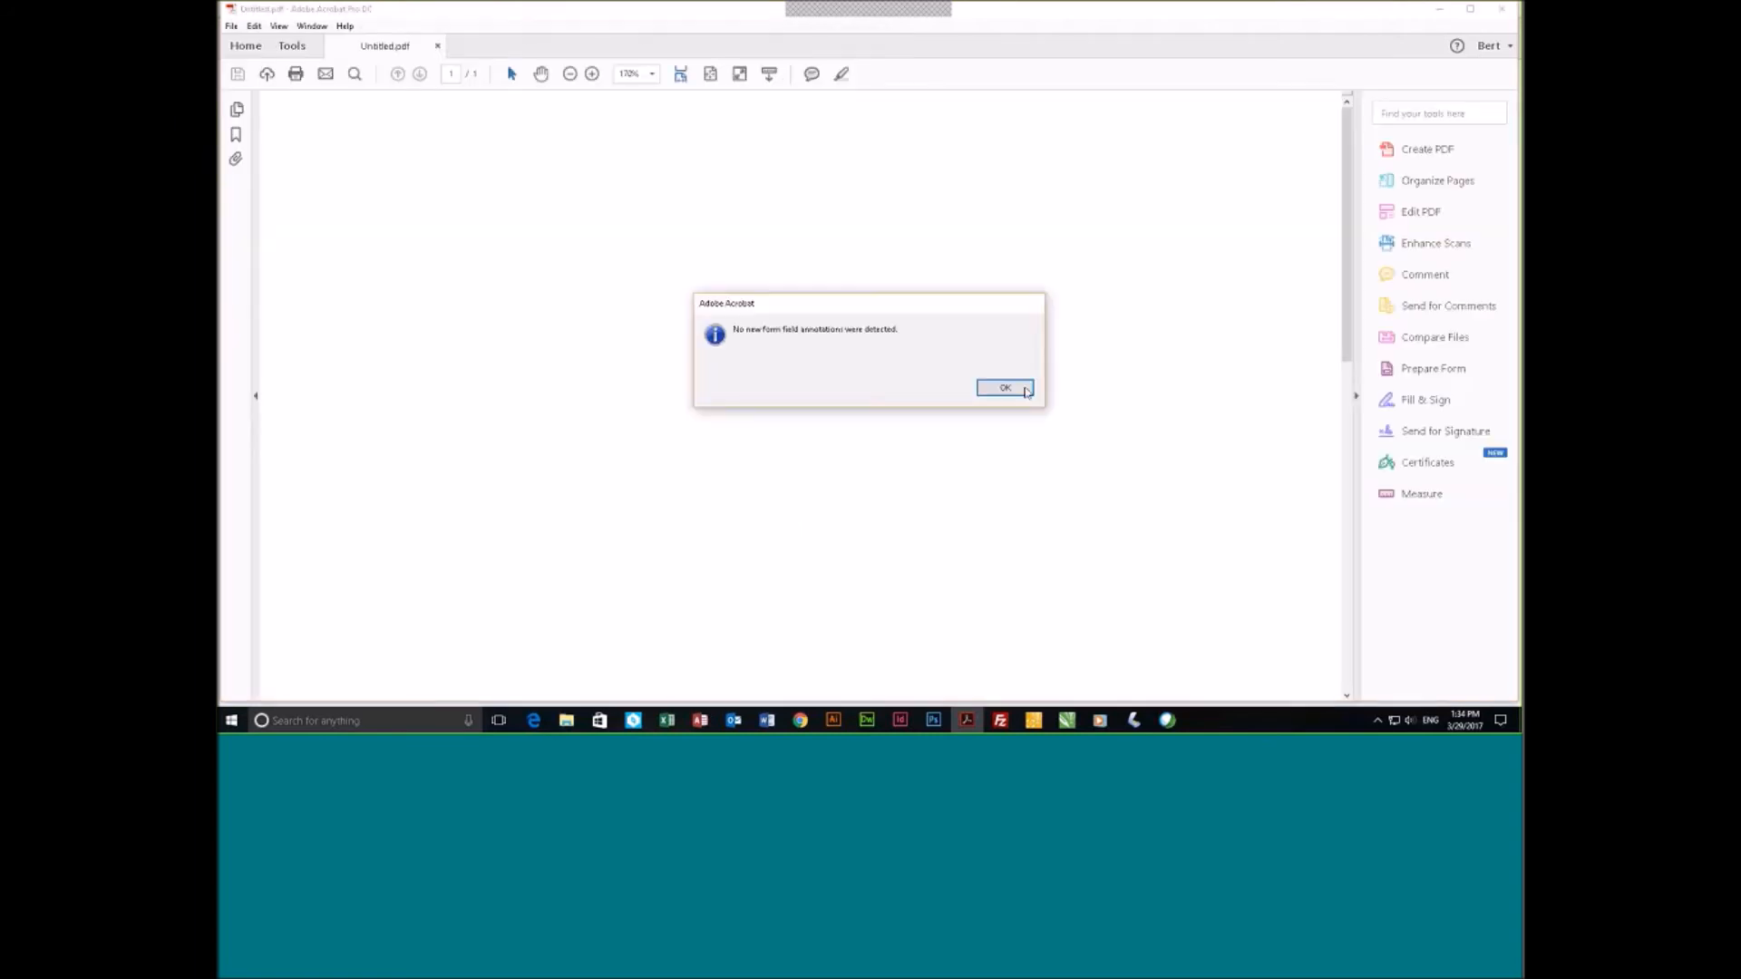
pyautogui.click(1023, 389)
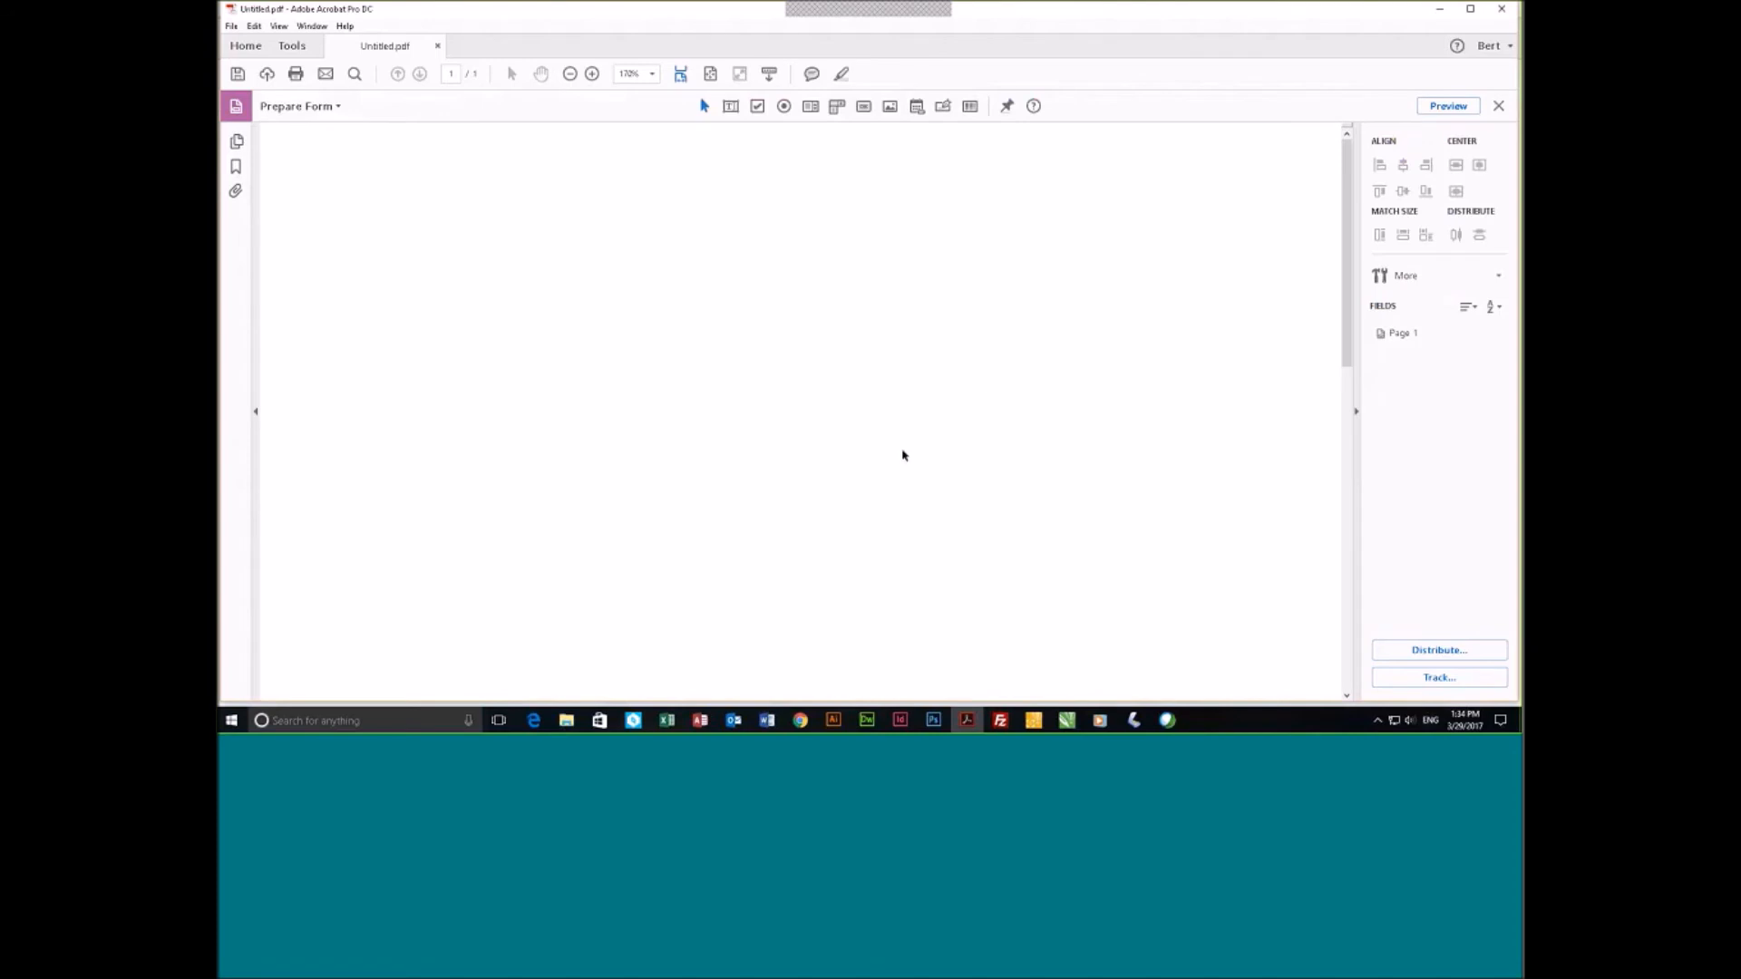
# Place a text field near the page's upper-left corner and a check box field just below it.
pyautogui.click(713, 74)
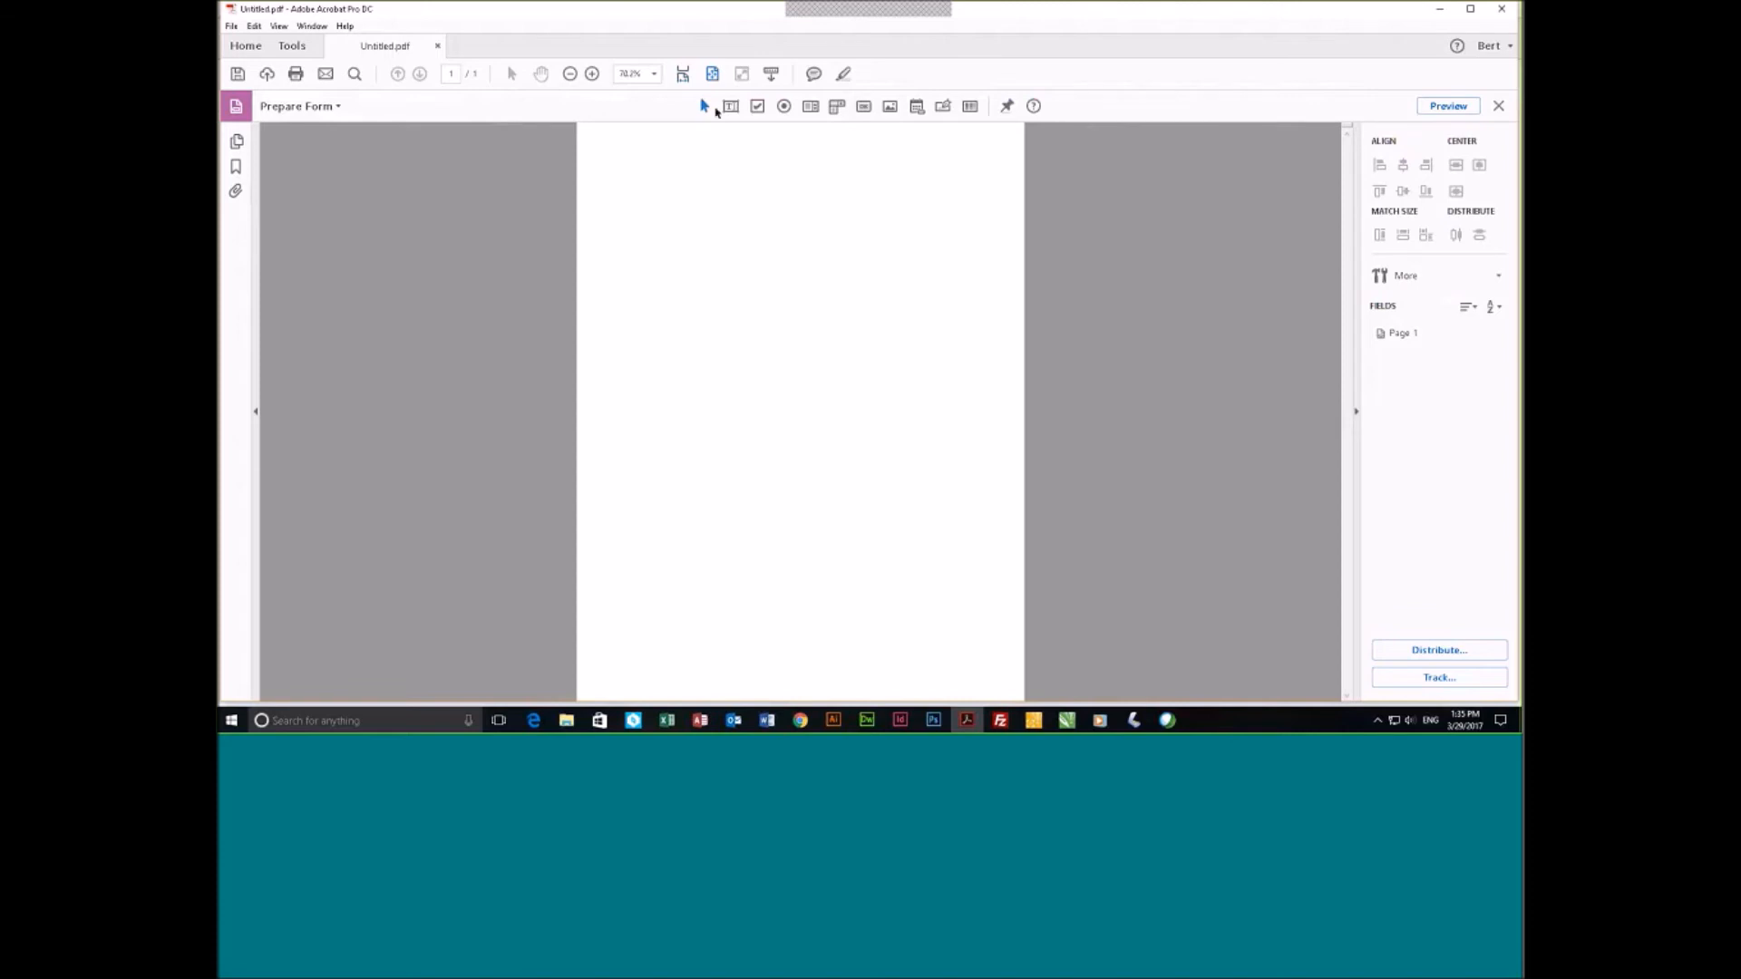
pyautogui.click(733, 111)
pyautogui.click(616, 161)
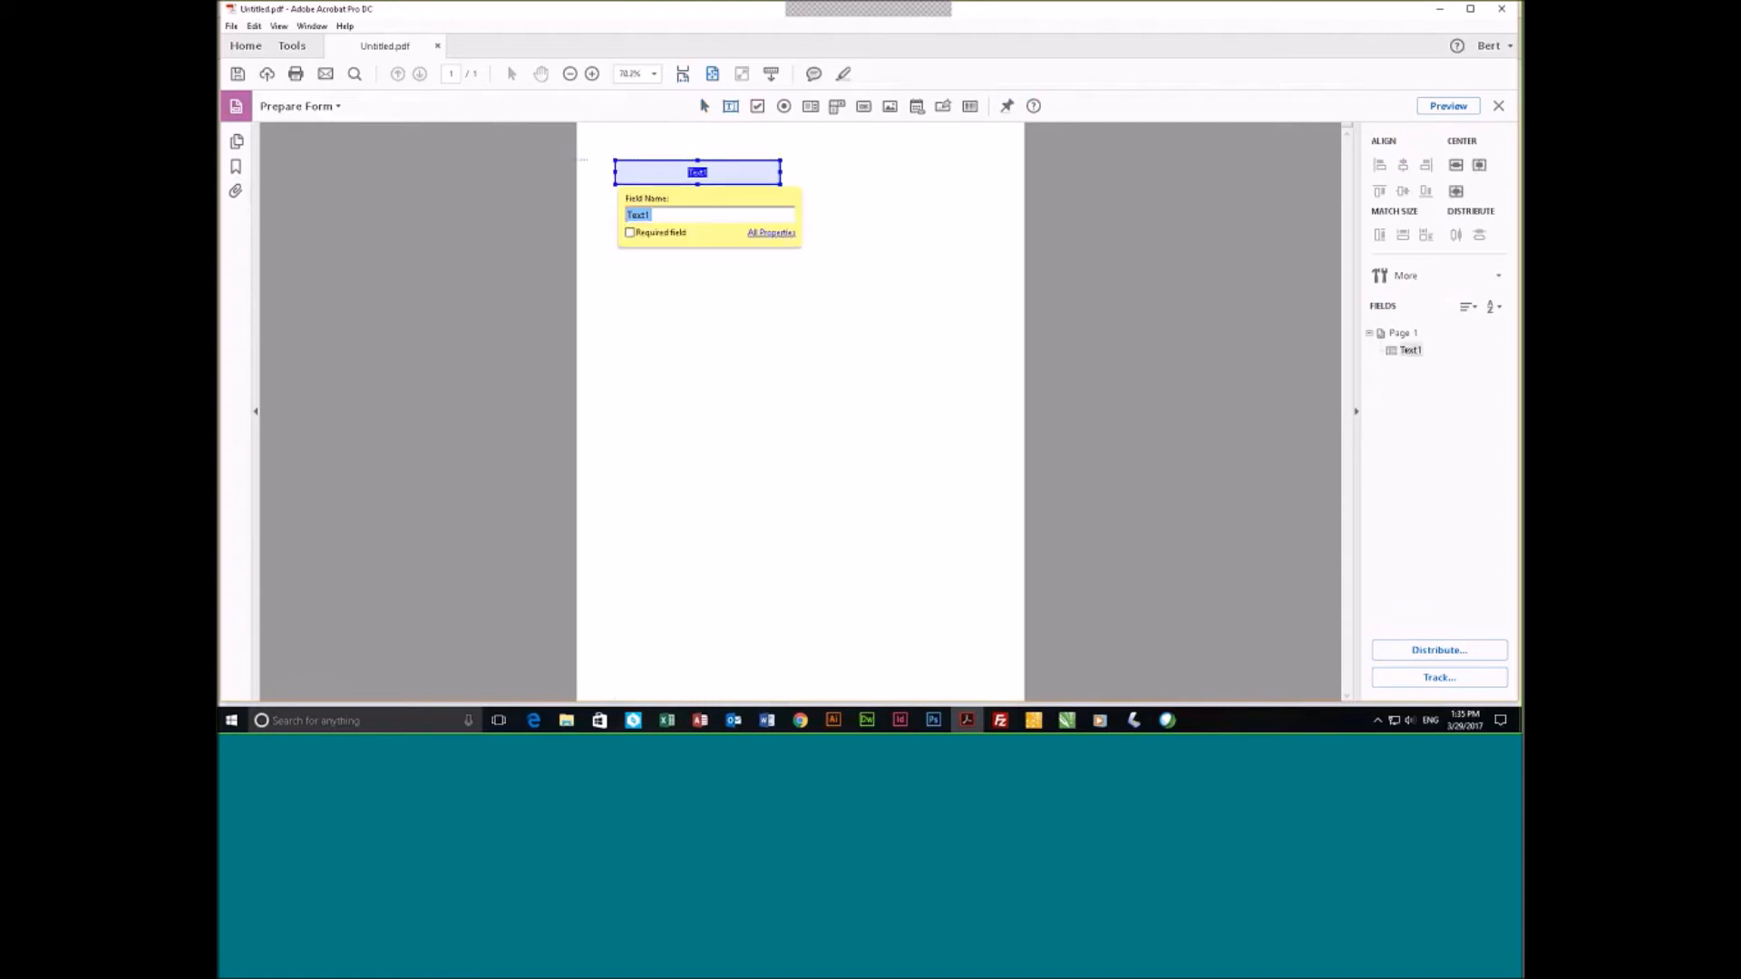
pyautogui.click(757, 106)
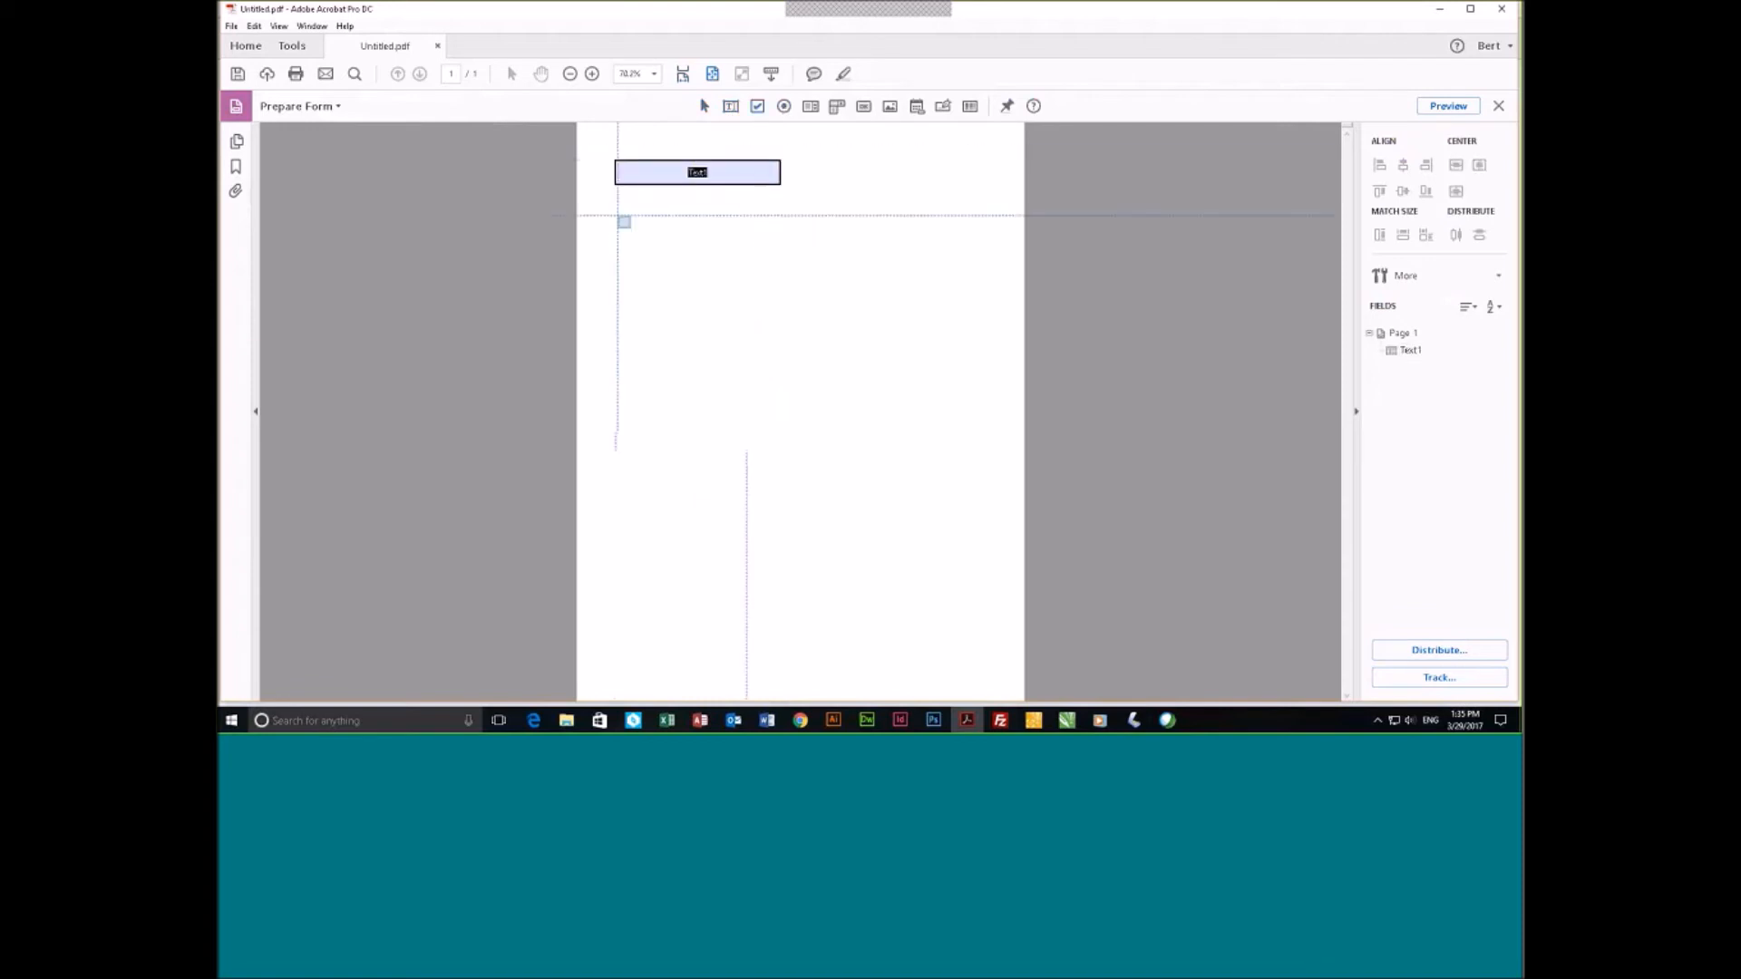
pyautogui.click(618, 217)
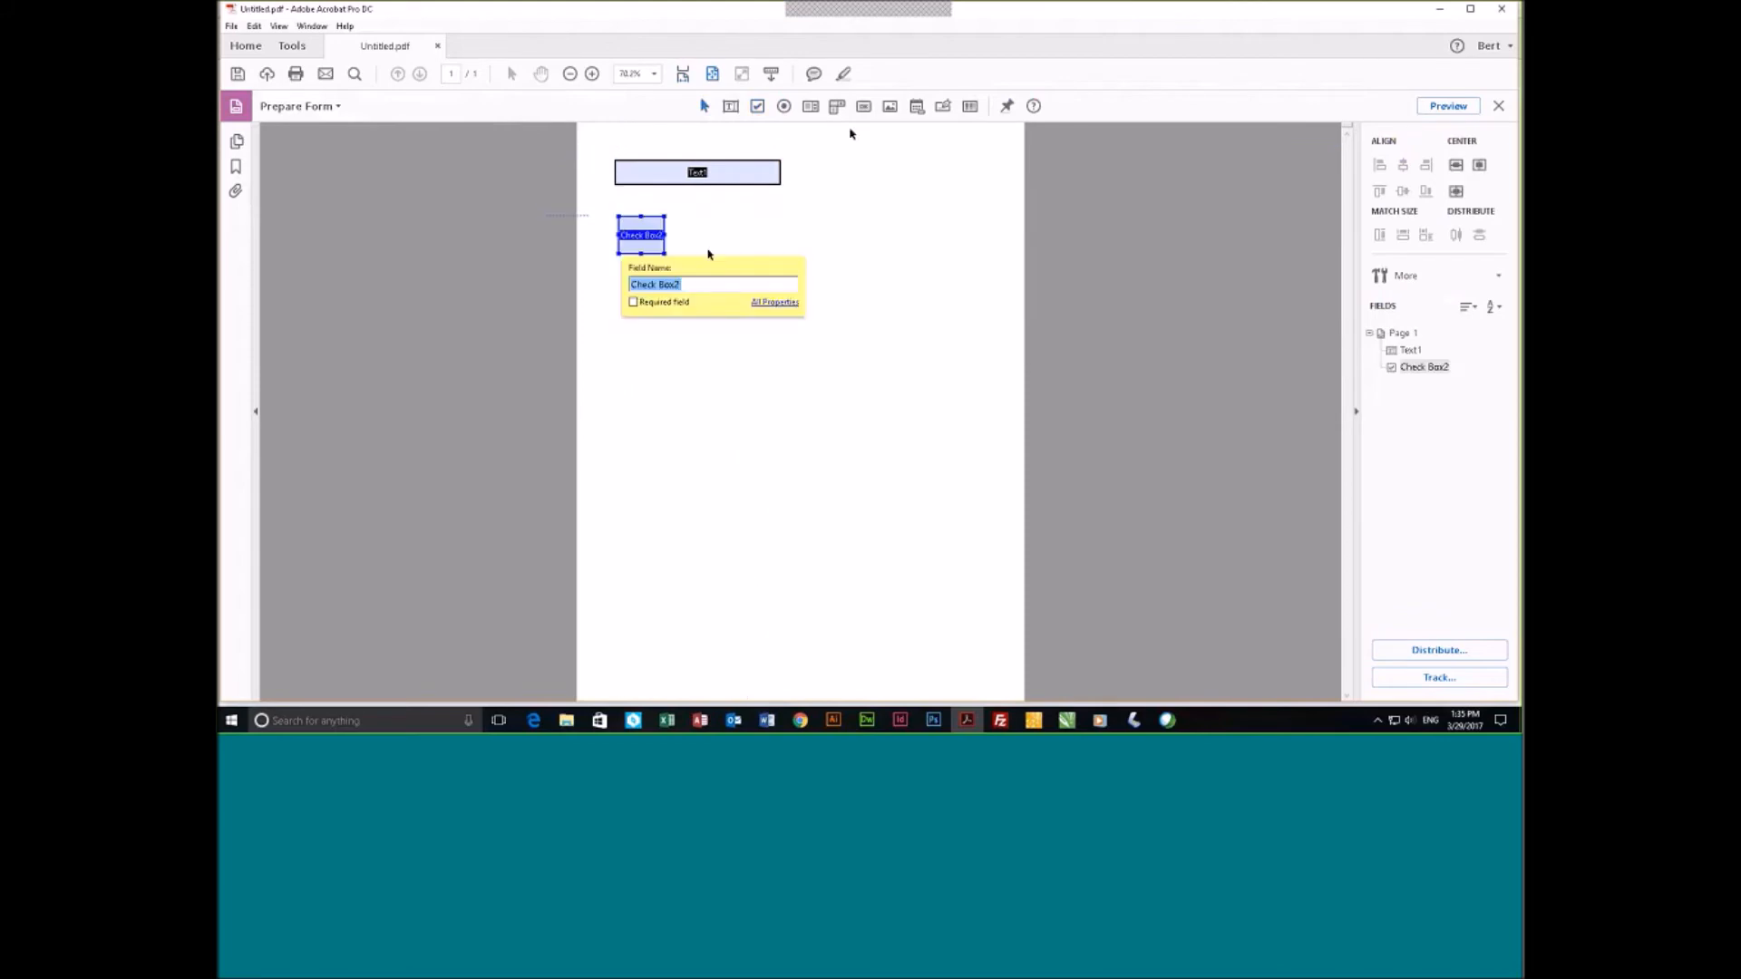
# Add an image field beside the text field and a larger date field underneath the image field.
pyautogui.click(890, 107)
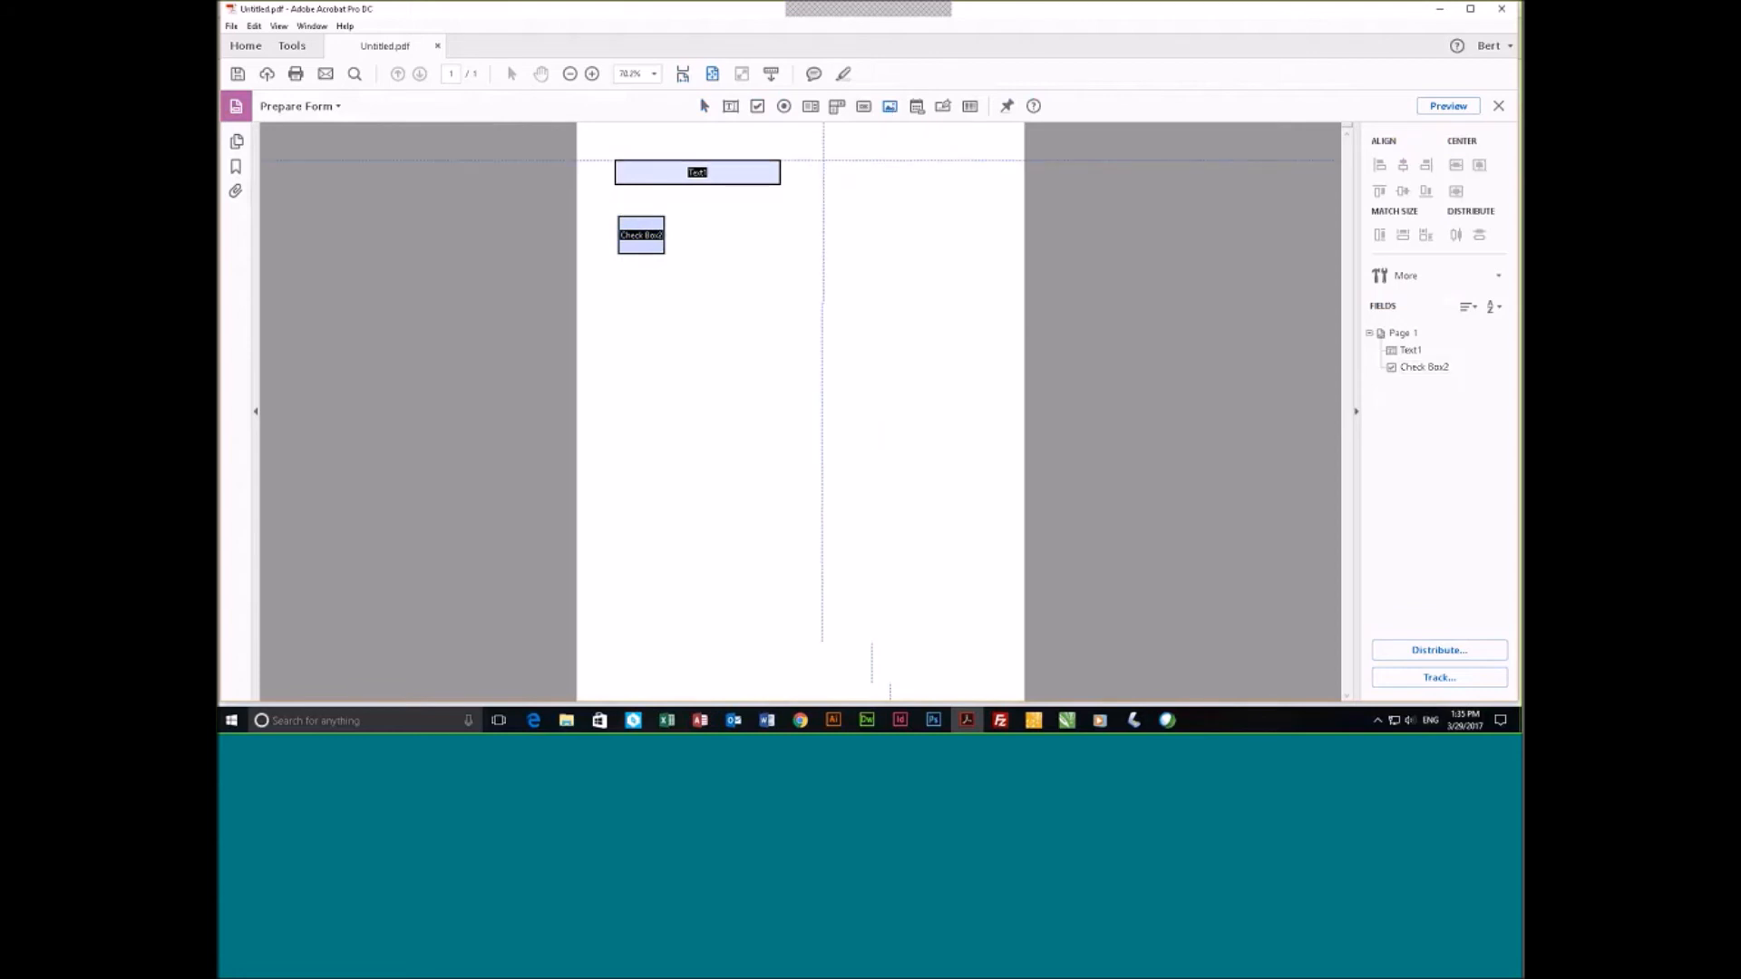
pyautogui.moveTo(824, 160); pyautogui.dragTo(991, 223)
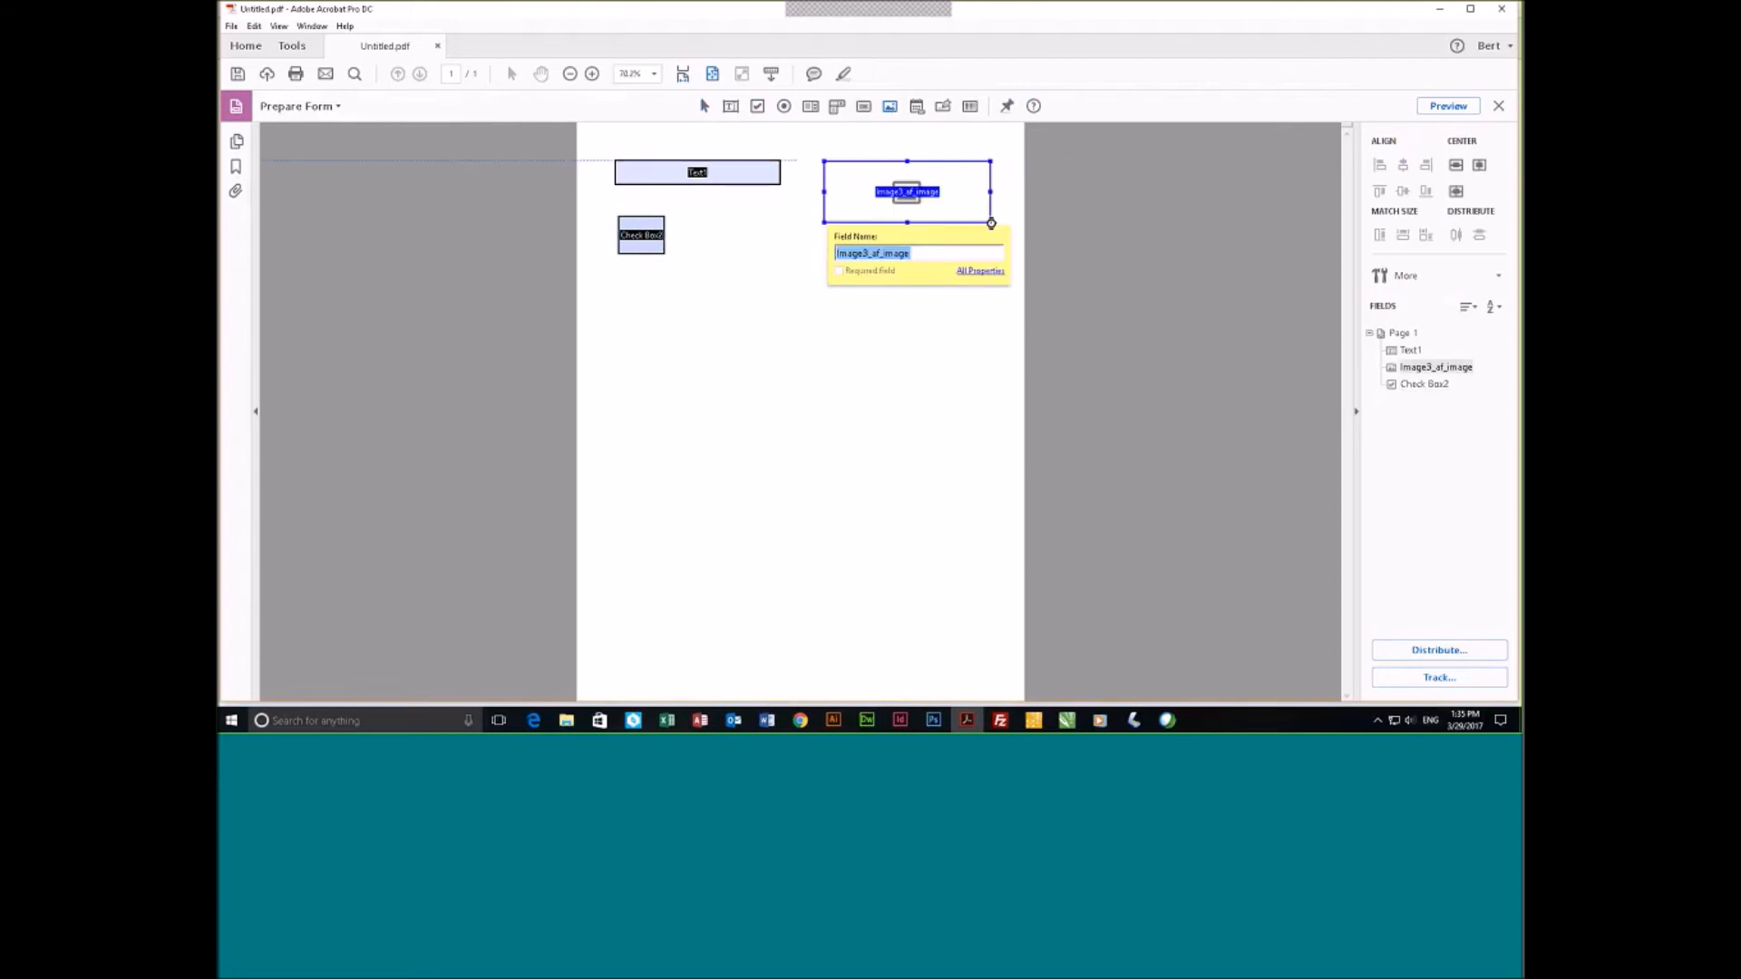
pyautogui.click(916, 107)
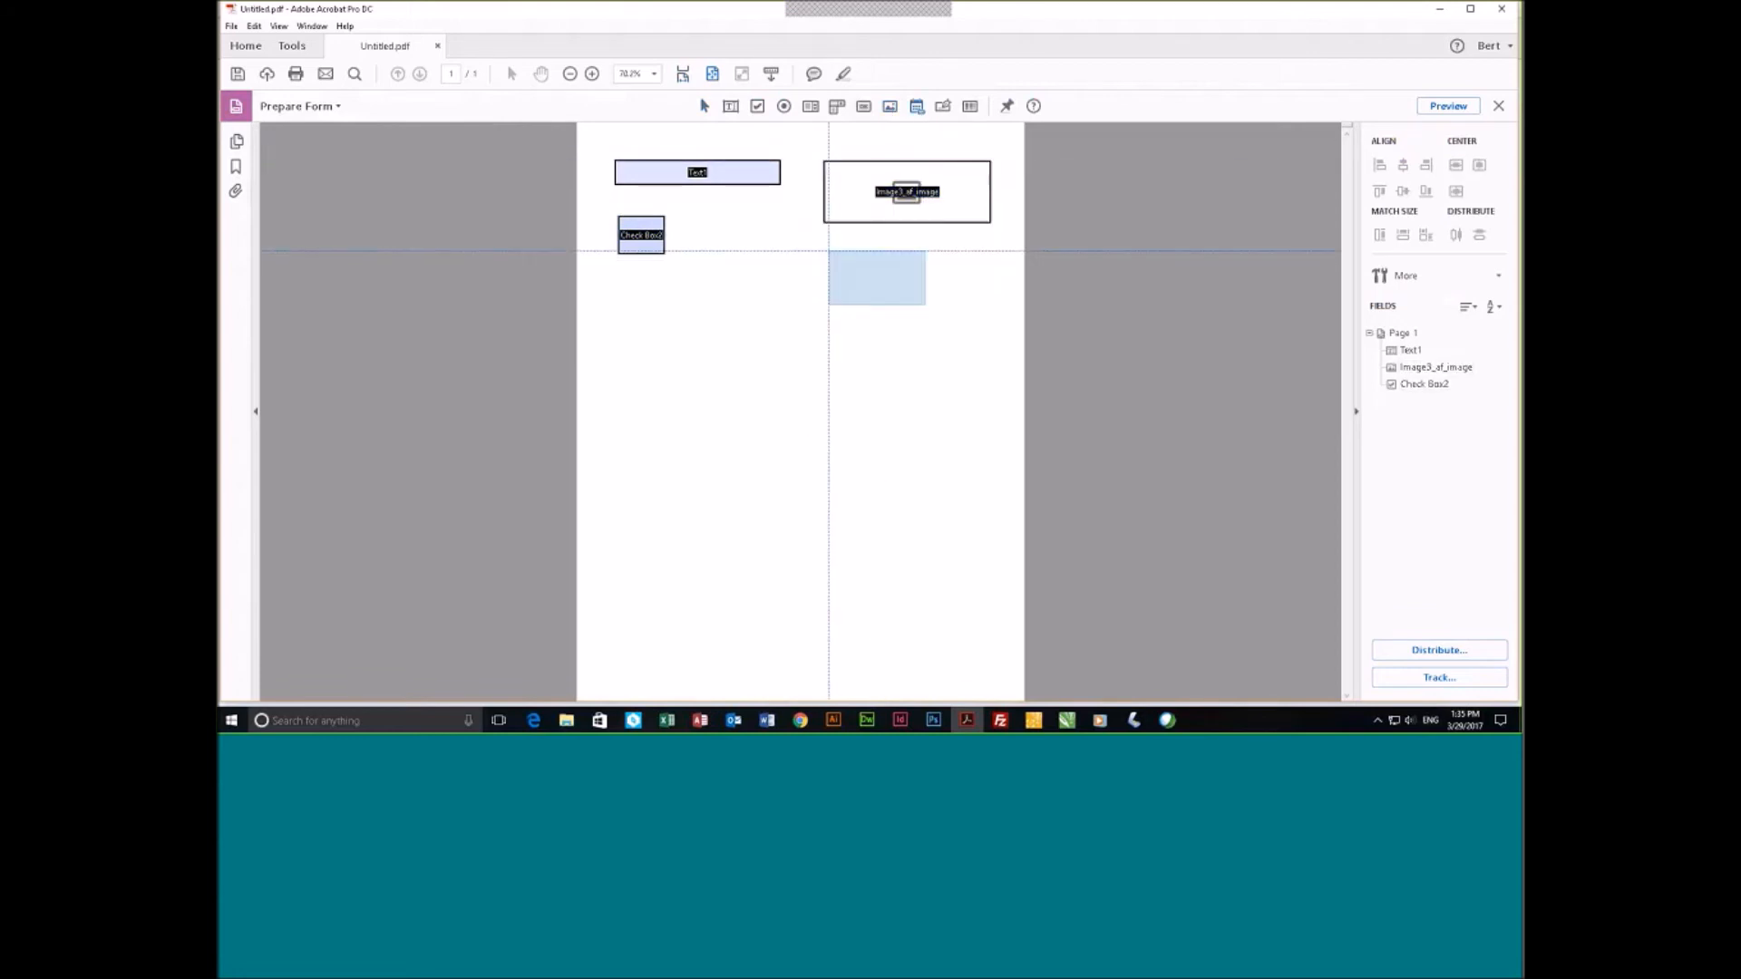
pyautogui.moveTo(828, 251); pyautogui.dragTo(1007, 329)
pyautogui.press('Return')
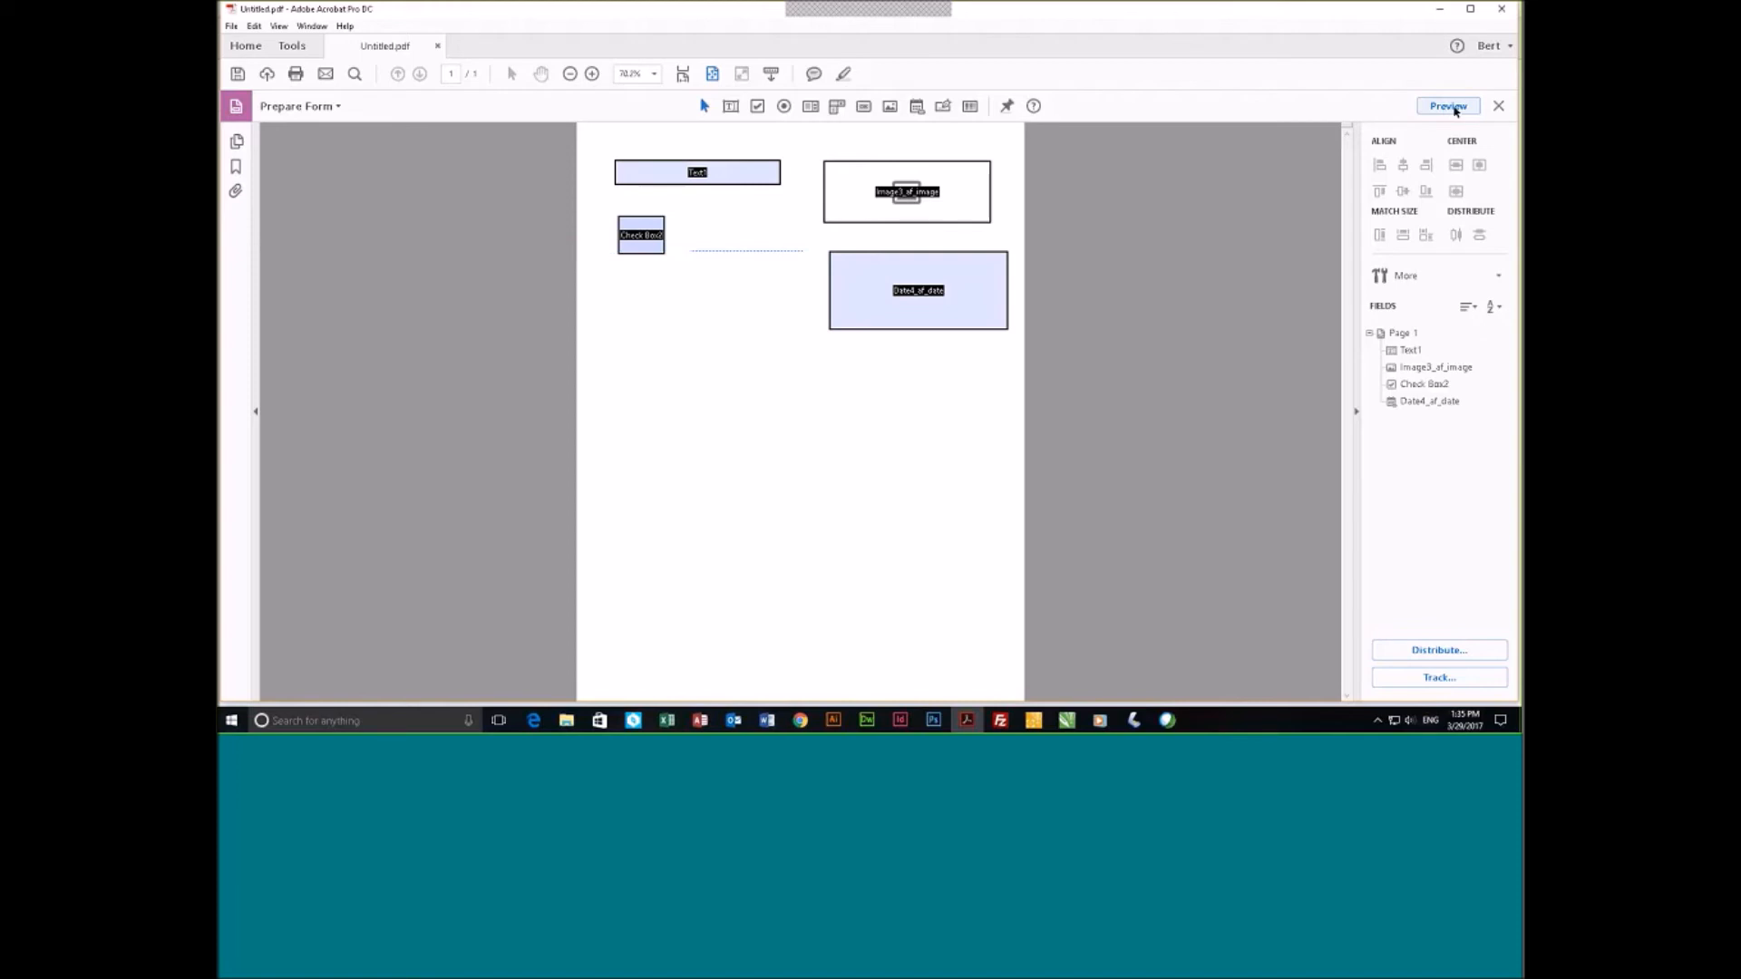
# Preview the form, fill the text field with "trest" and tick the check box.
pyautogui.click(1449, 106)
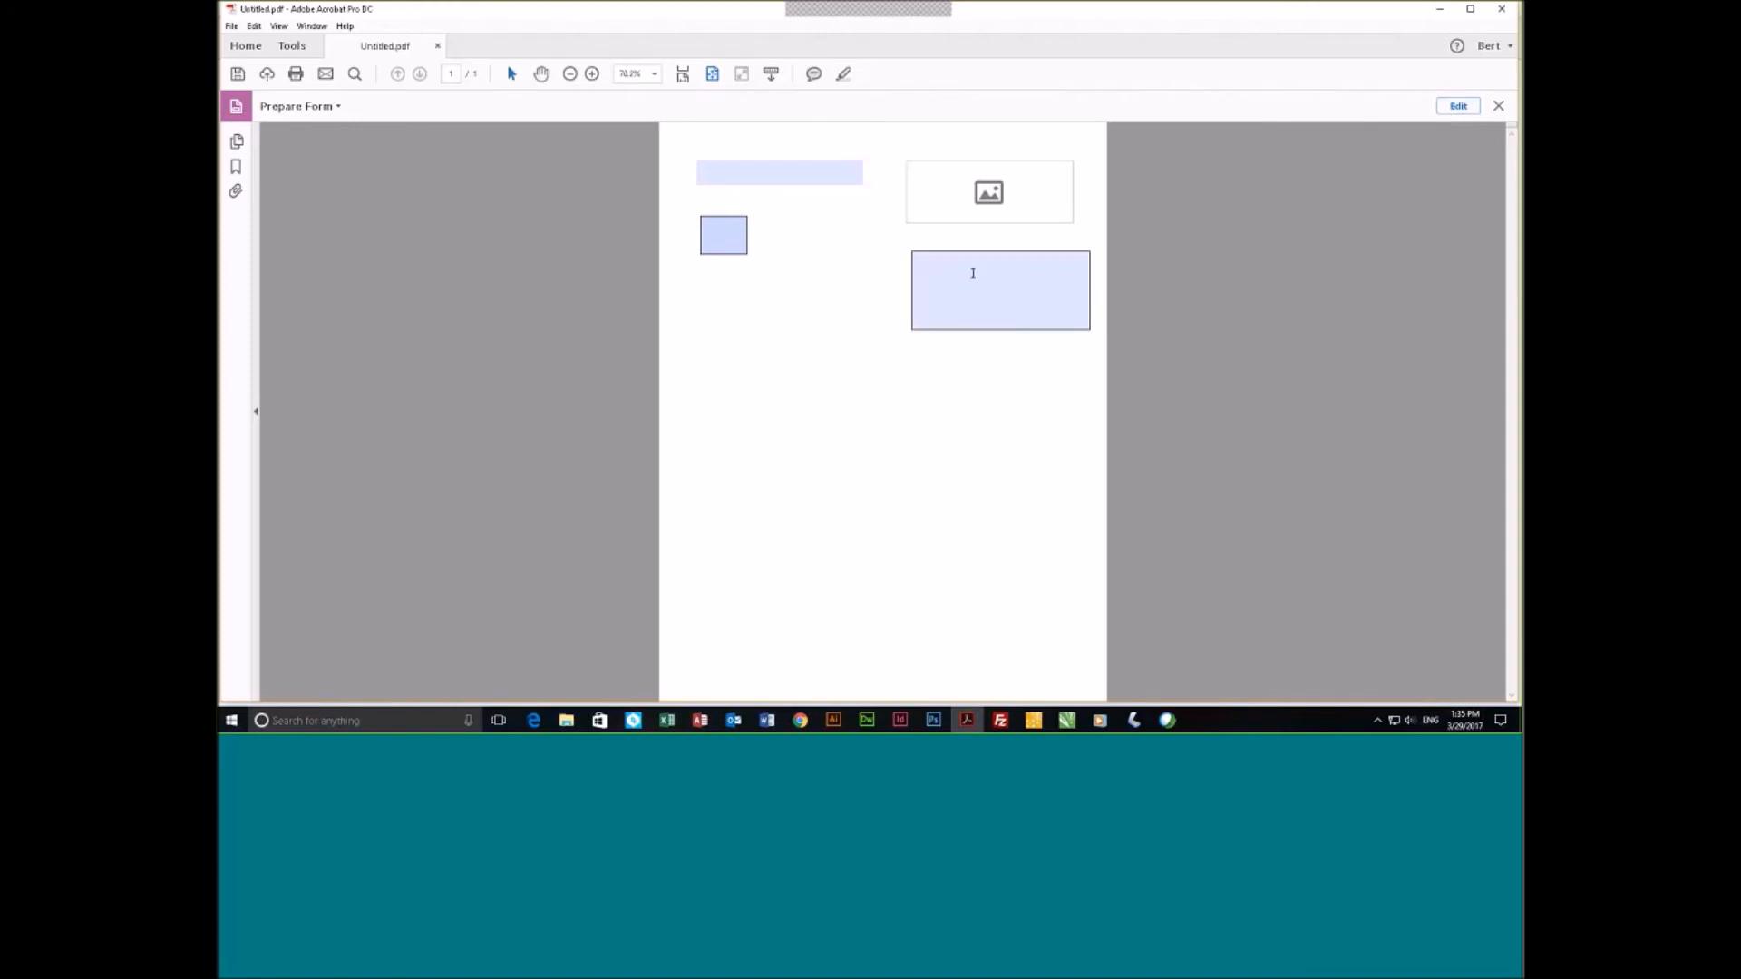
pyautogui.click(753, 170)
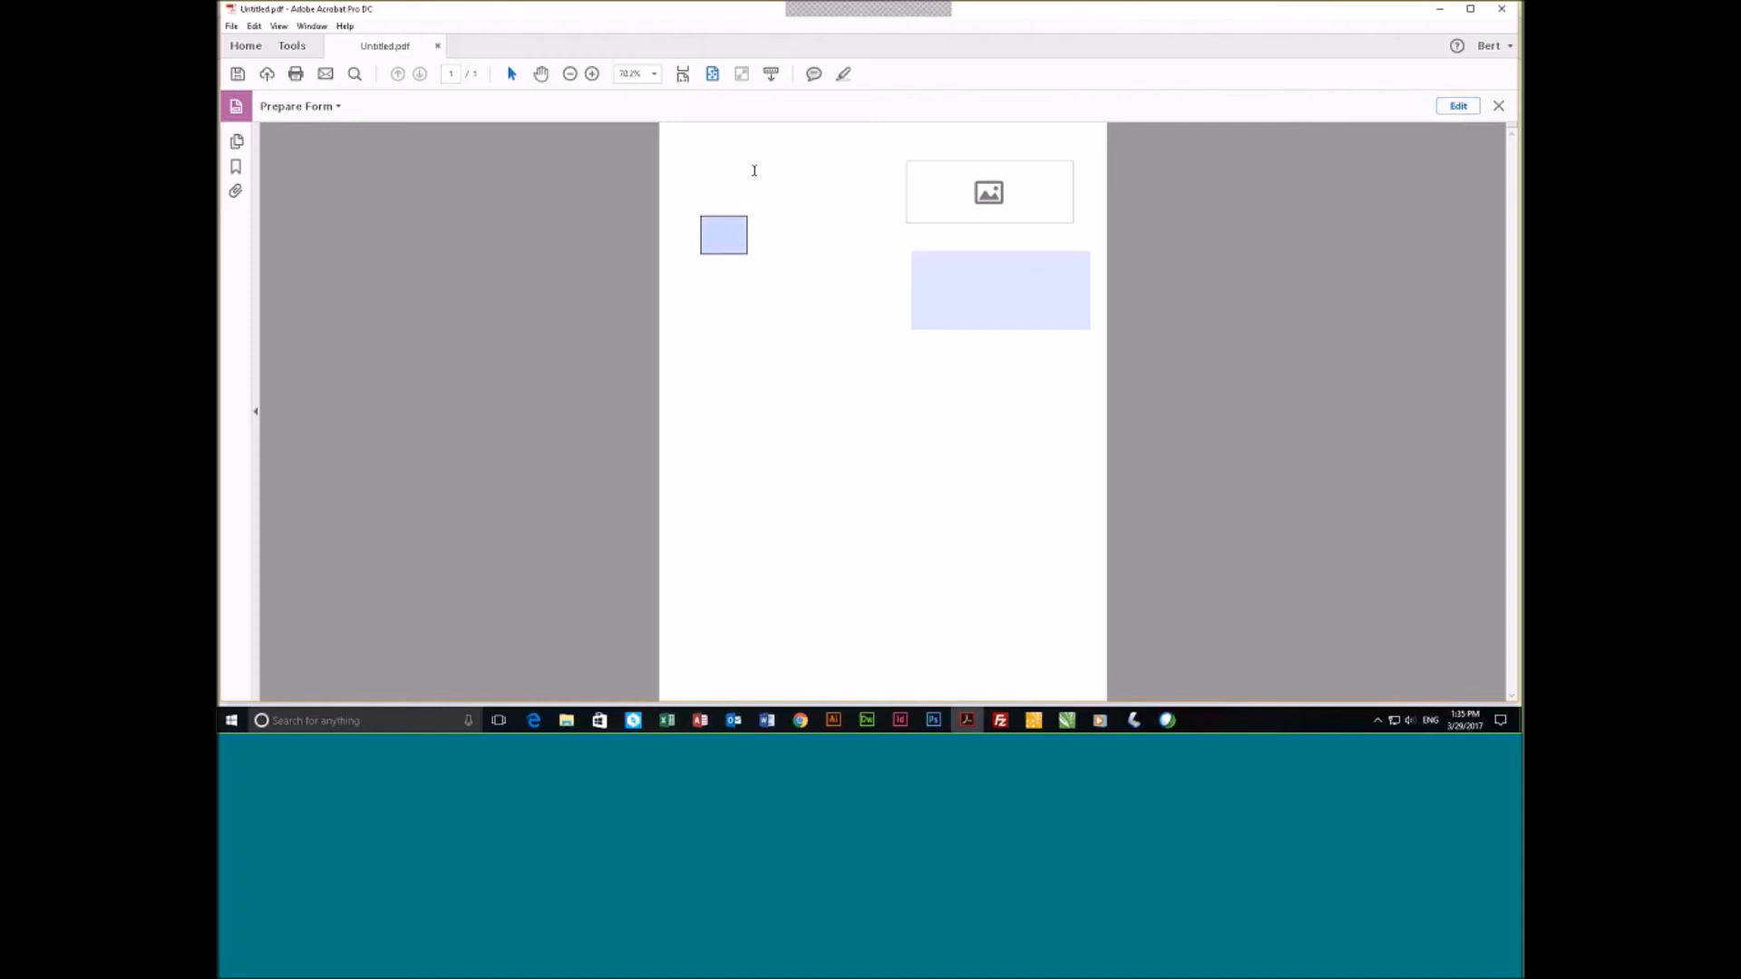
pyautogui.write('trest')
pyautogui.click(724, 235)
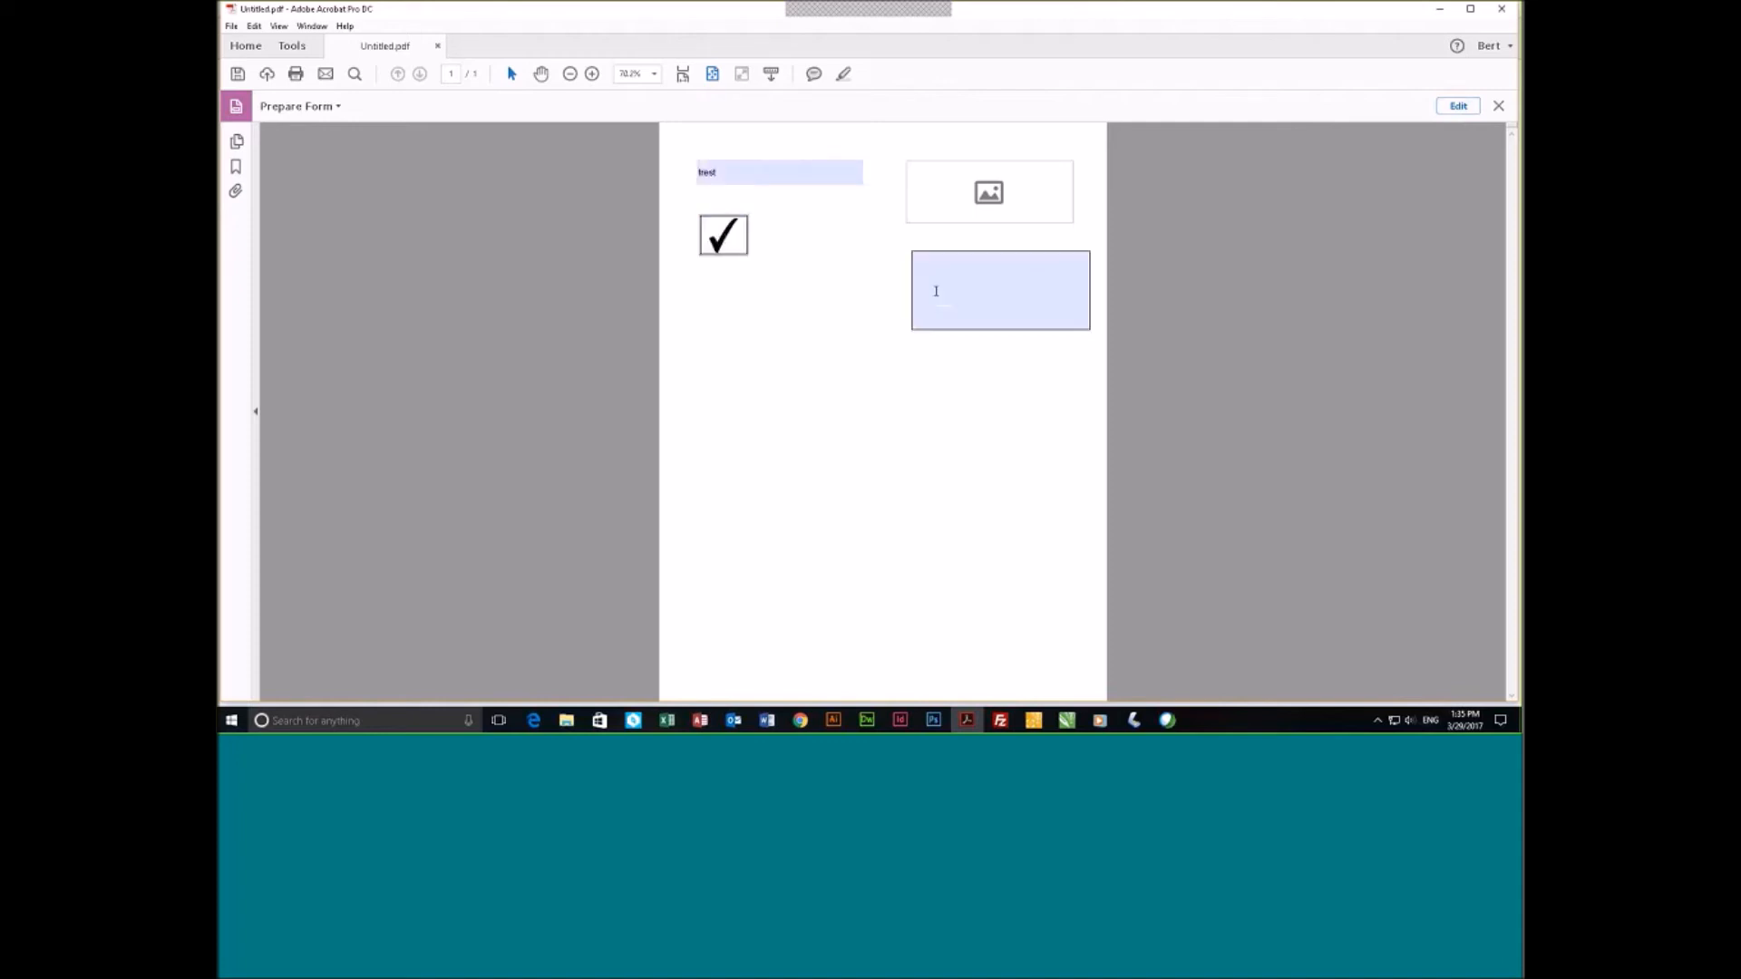
# Fill the form's date field with March 29, 2017 from its calendar.
pyautogui.click(989, 290)
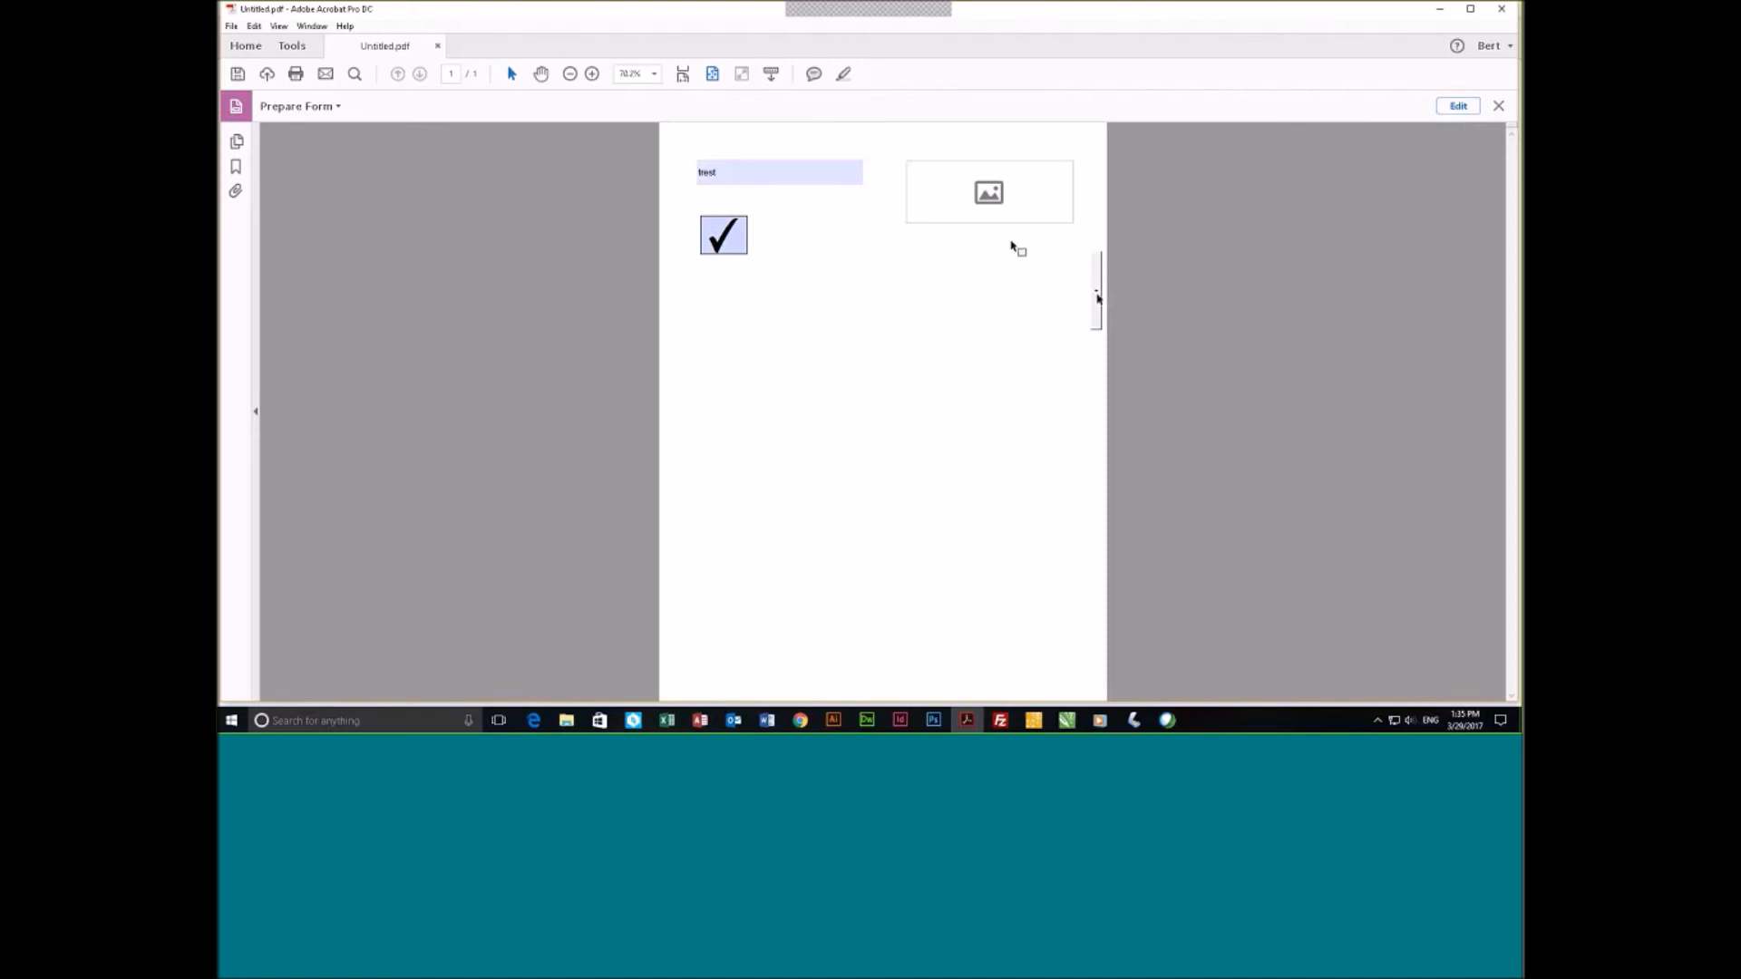
pyautogui.click(1097, 294)
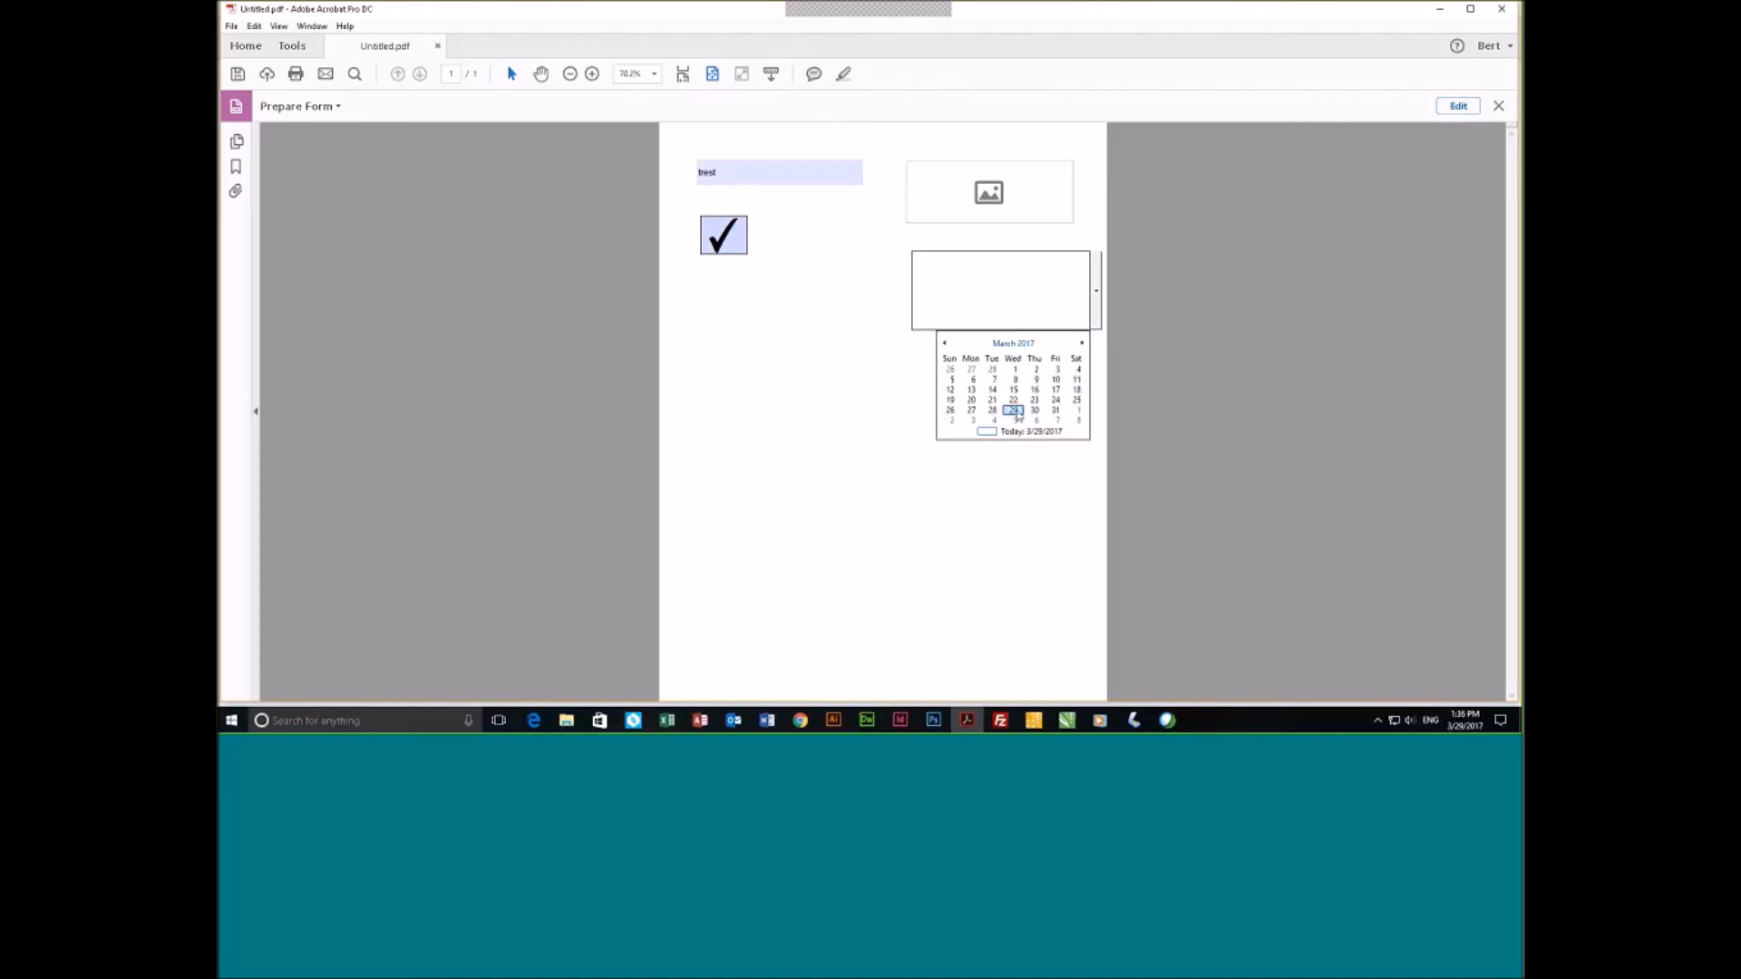
pyautogui.click(1014, 411)
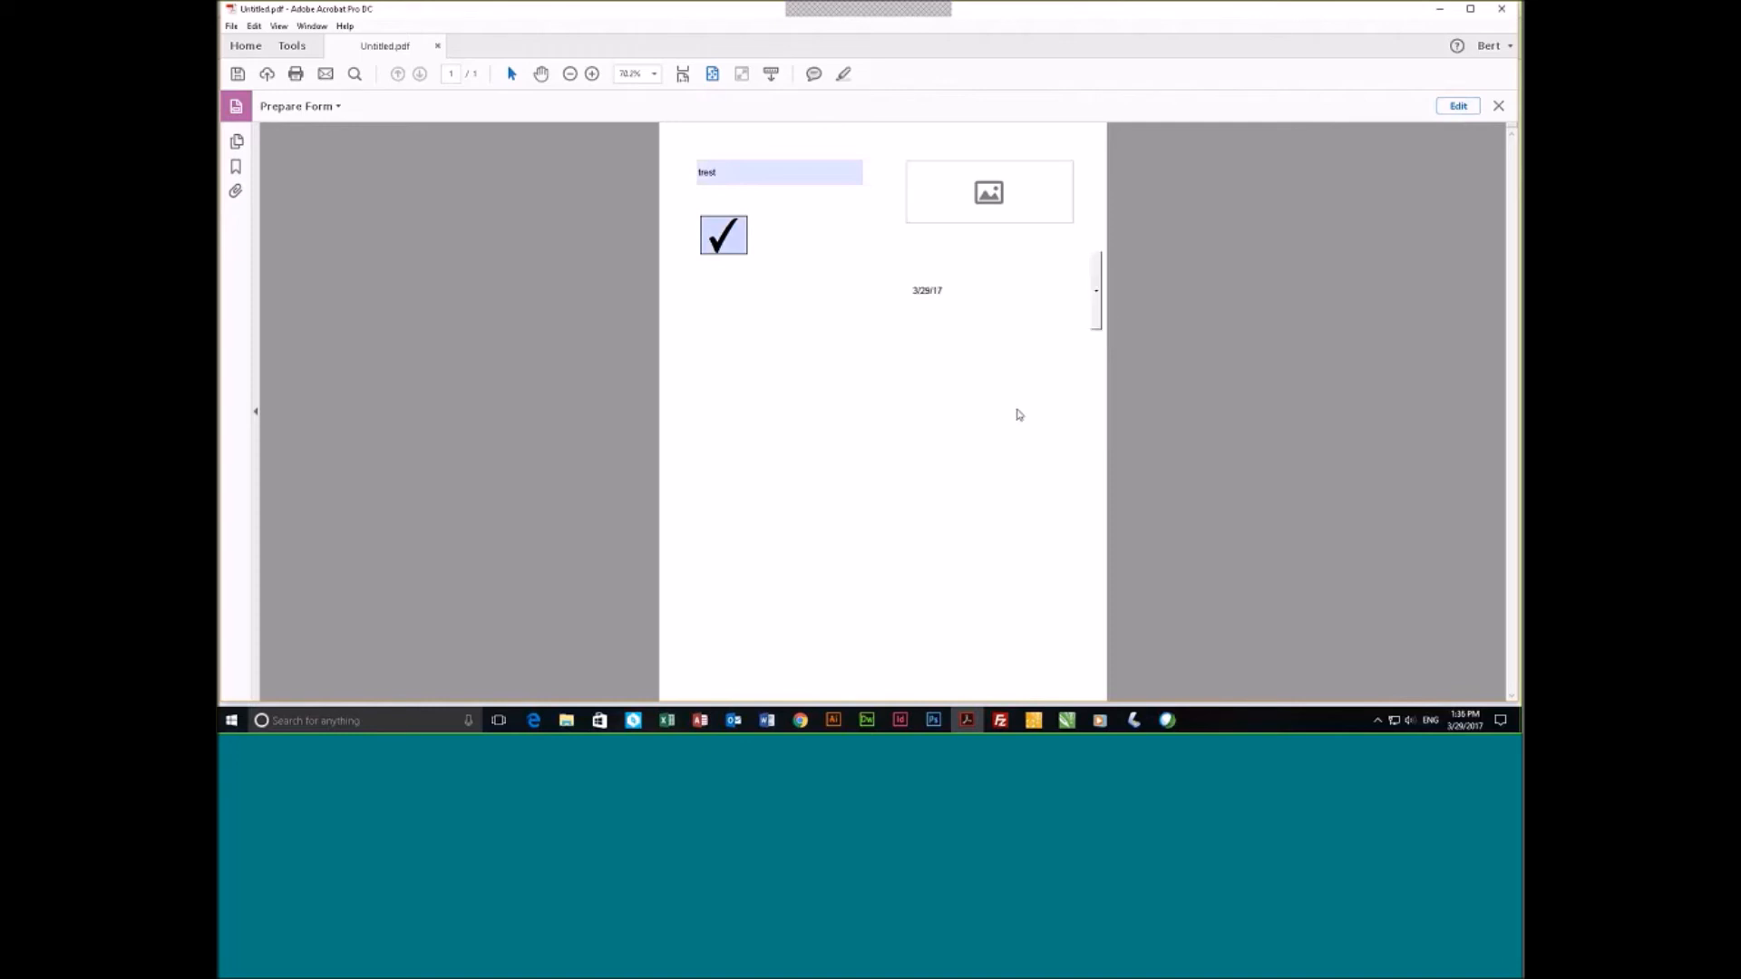
pyautogui.click(986, 286)
# Leave the form preview and exit the Prepare Form tool.
pyautogui.click(1457, 107)
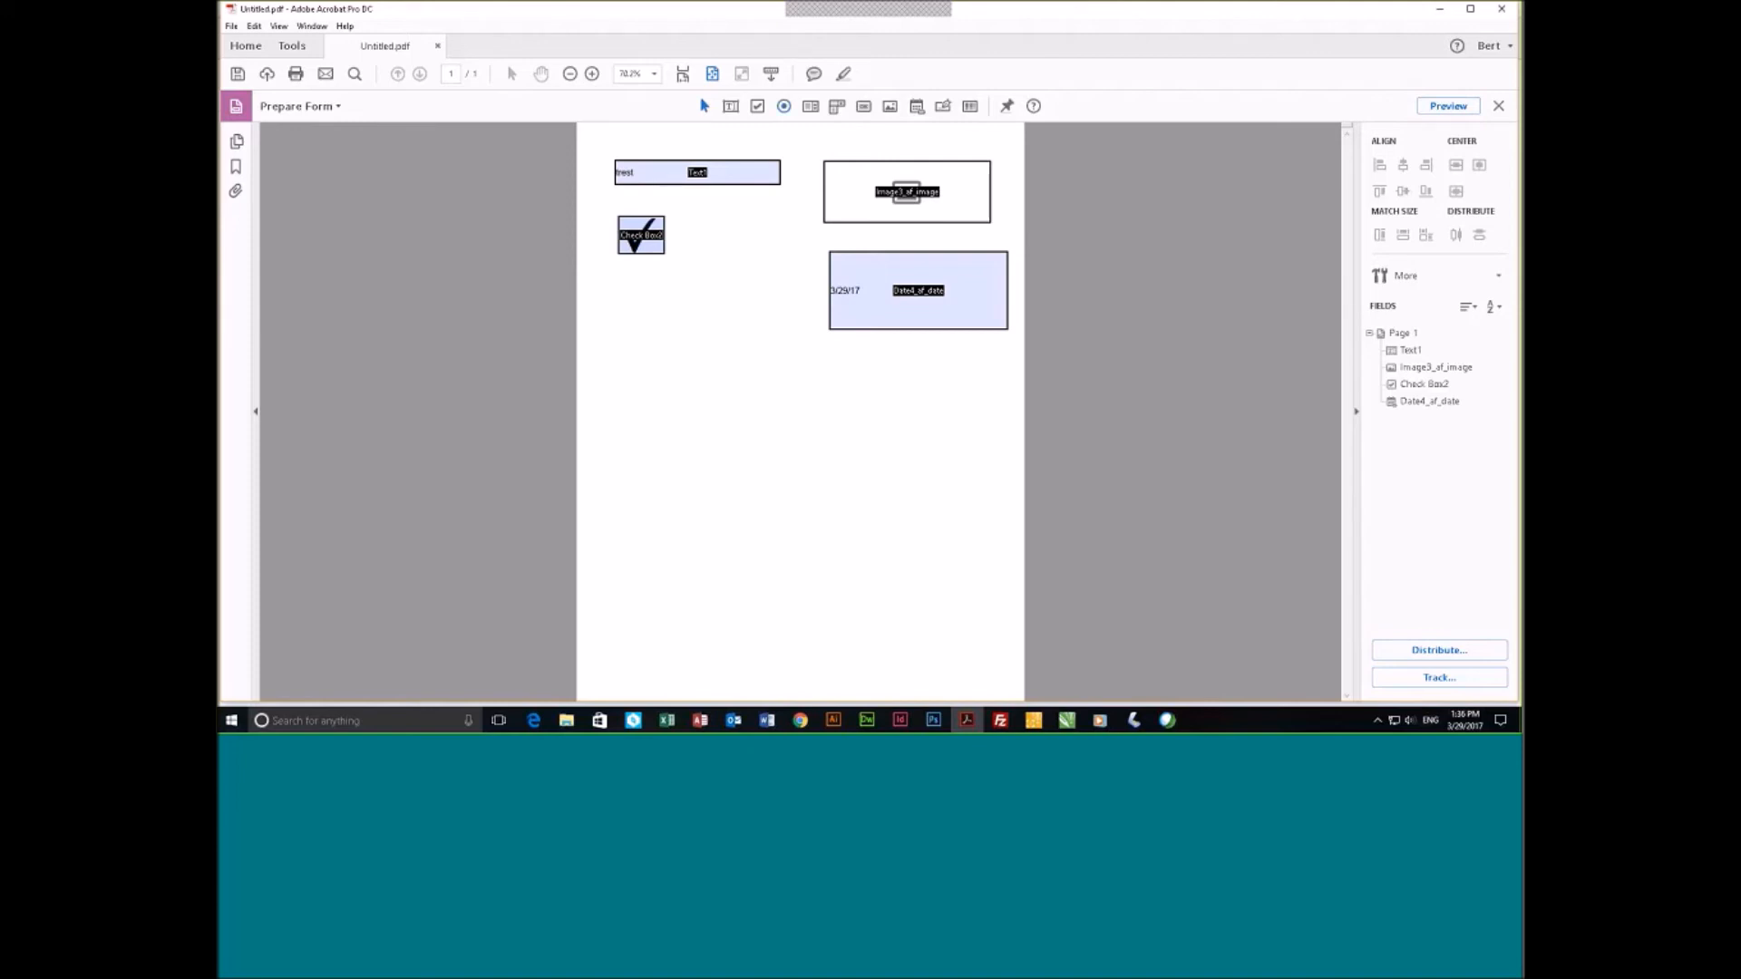
pyautogui.click(1499, 106)
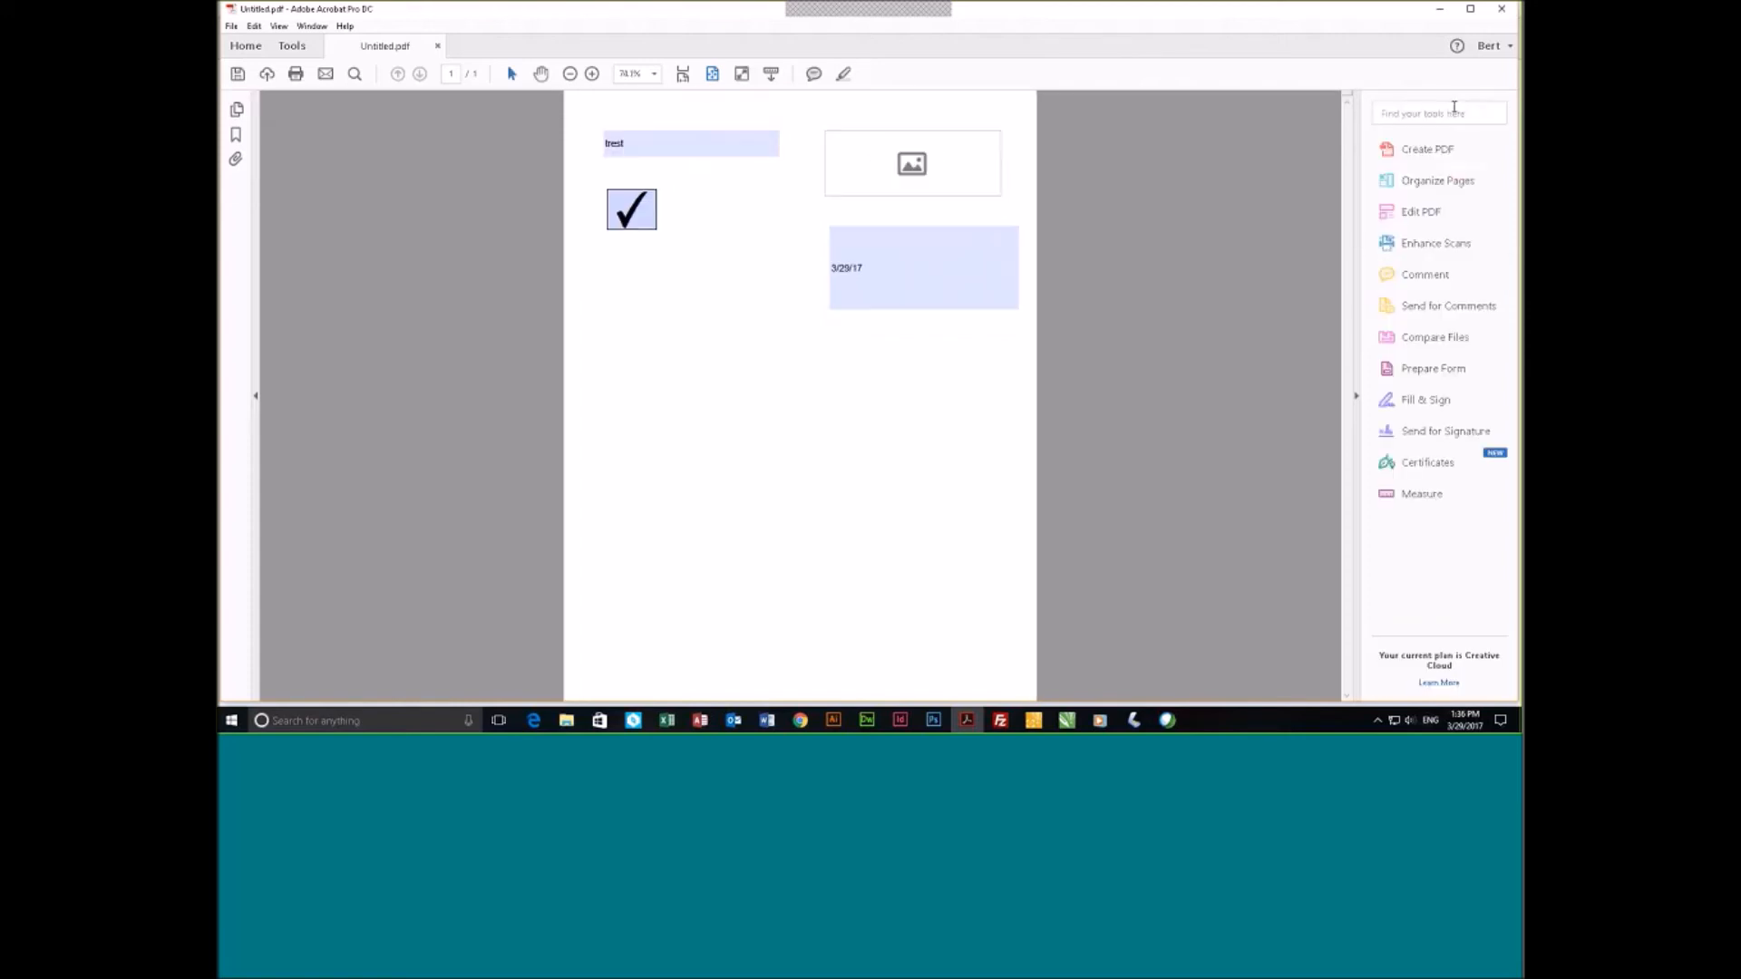
pyautogui.click(440, 45)
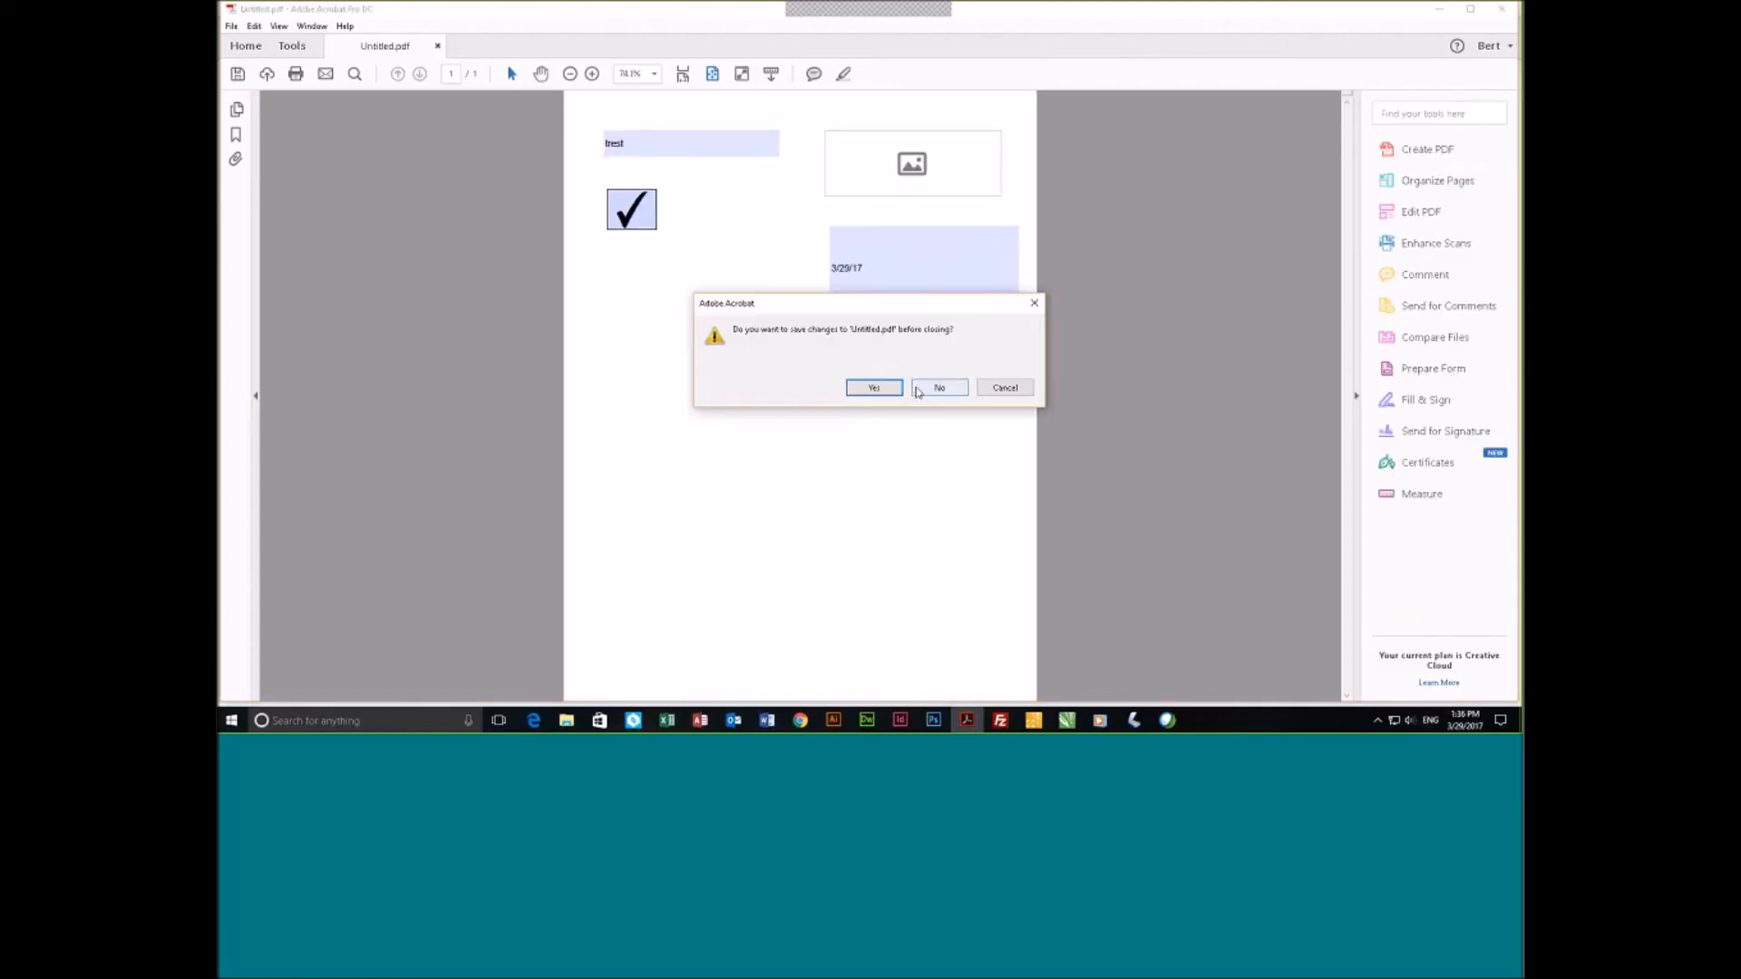
pyautogui.click(878, 386)
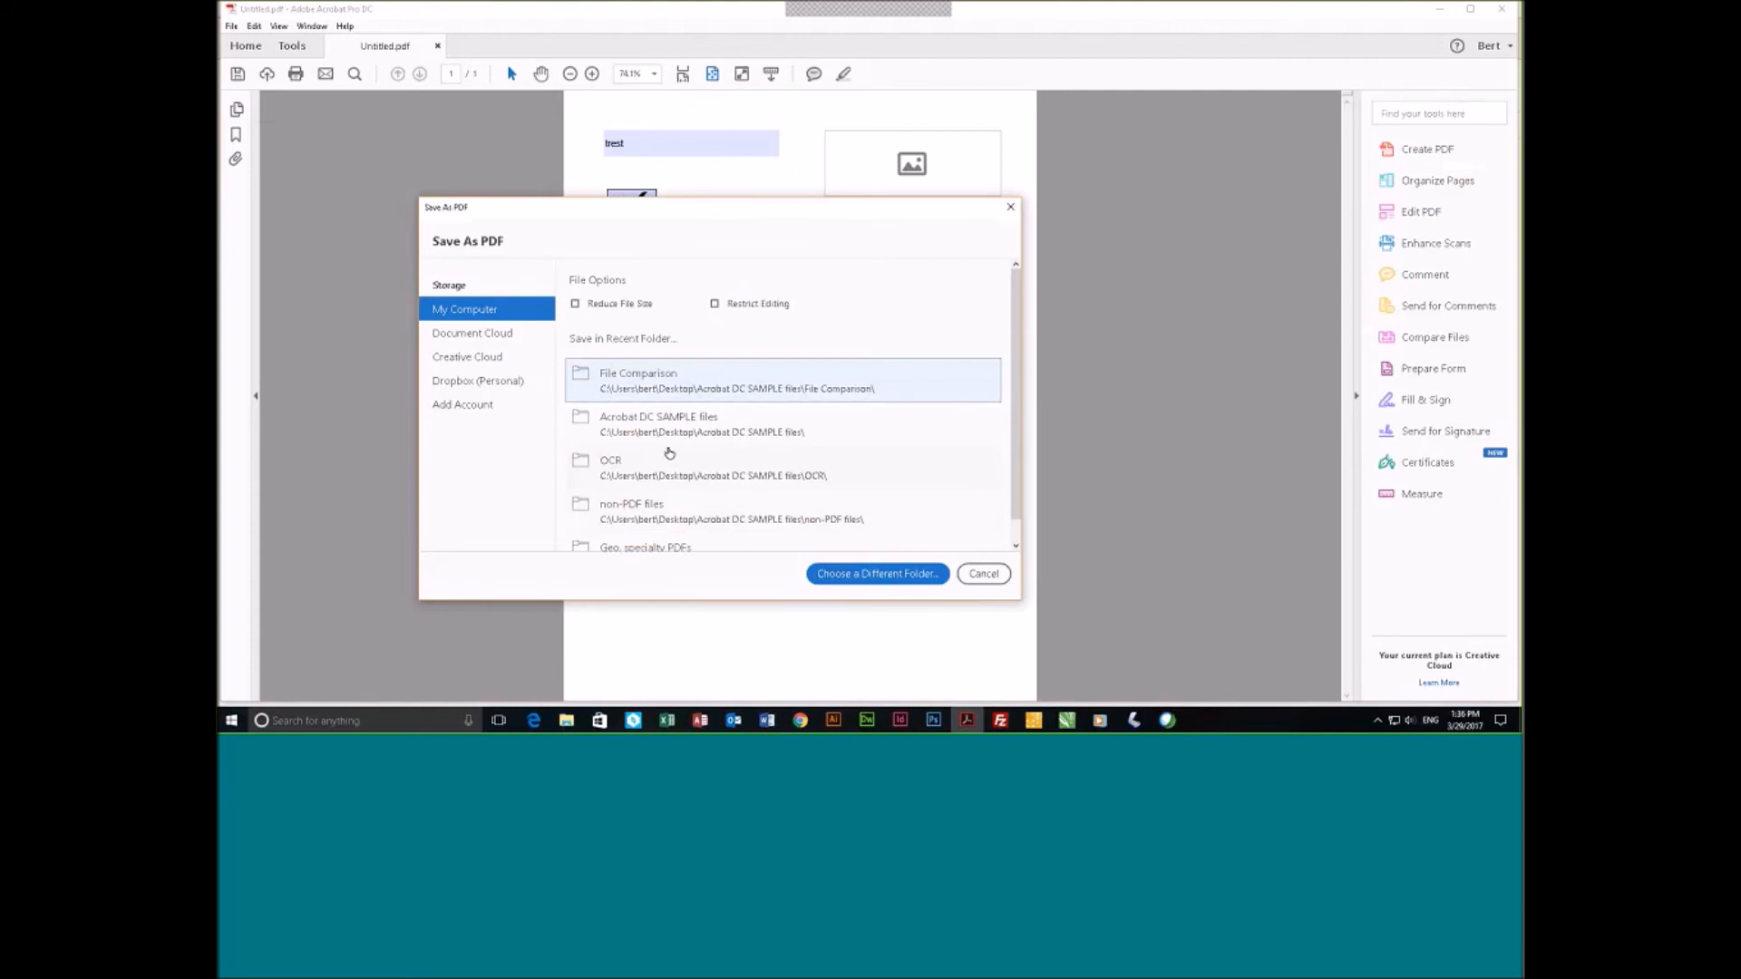
pyautogui.click(687, 421)
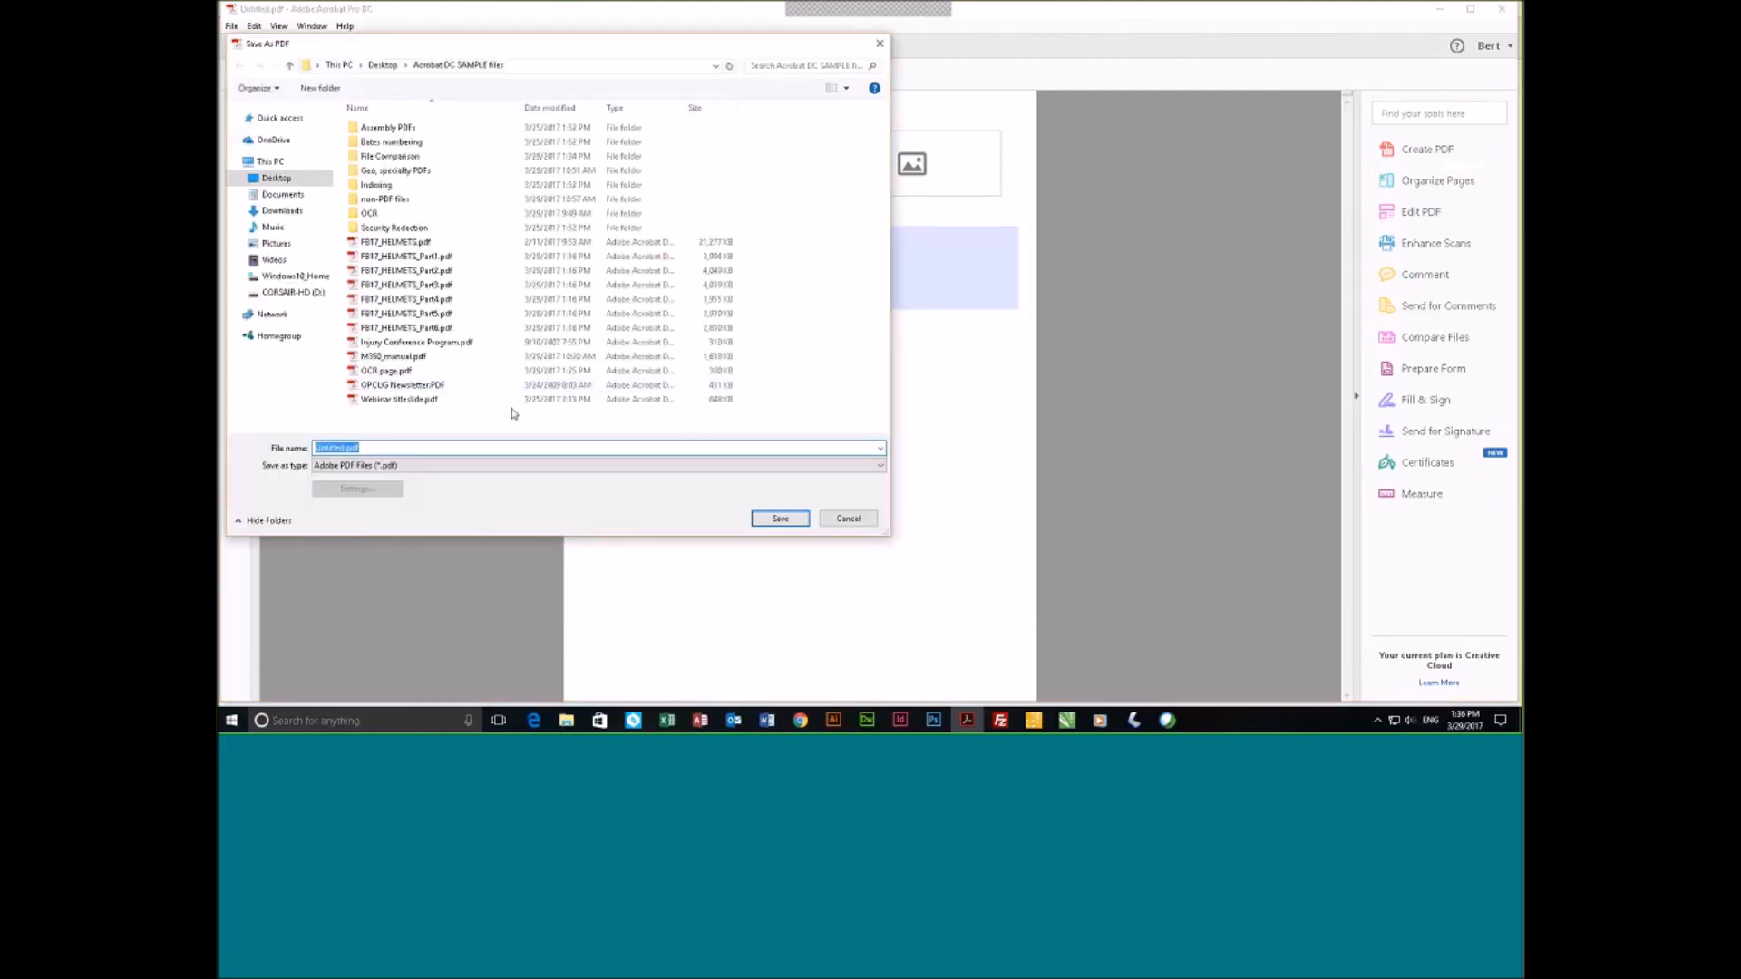
pyautogui.doubleClick(402, 170)
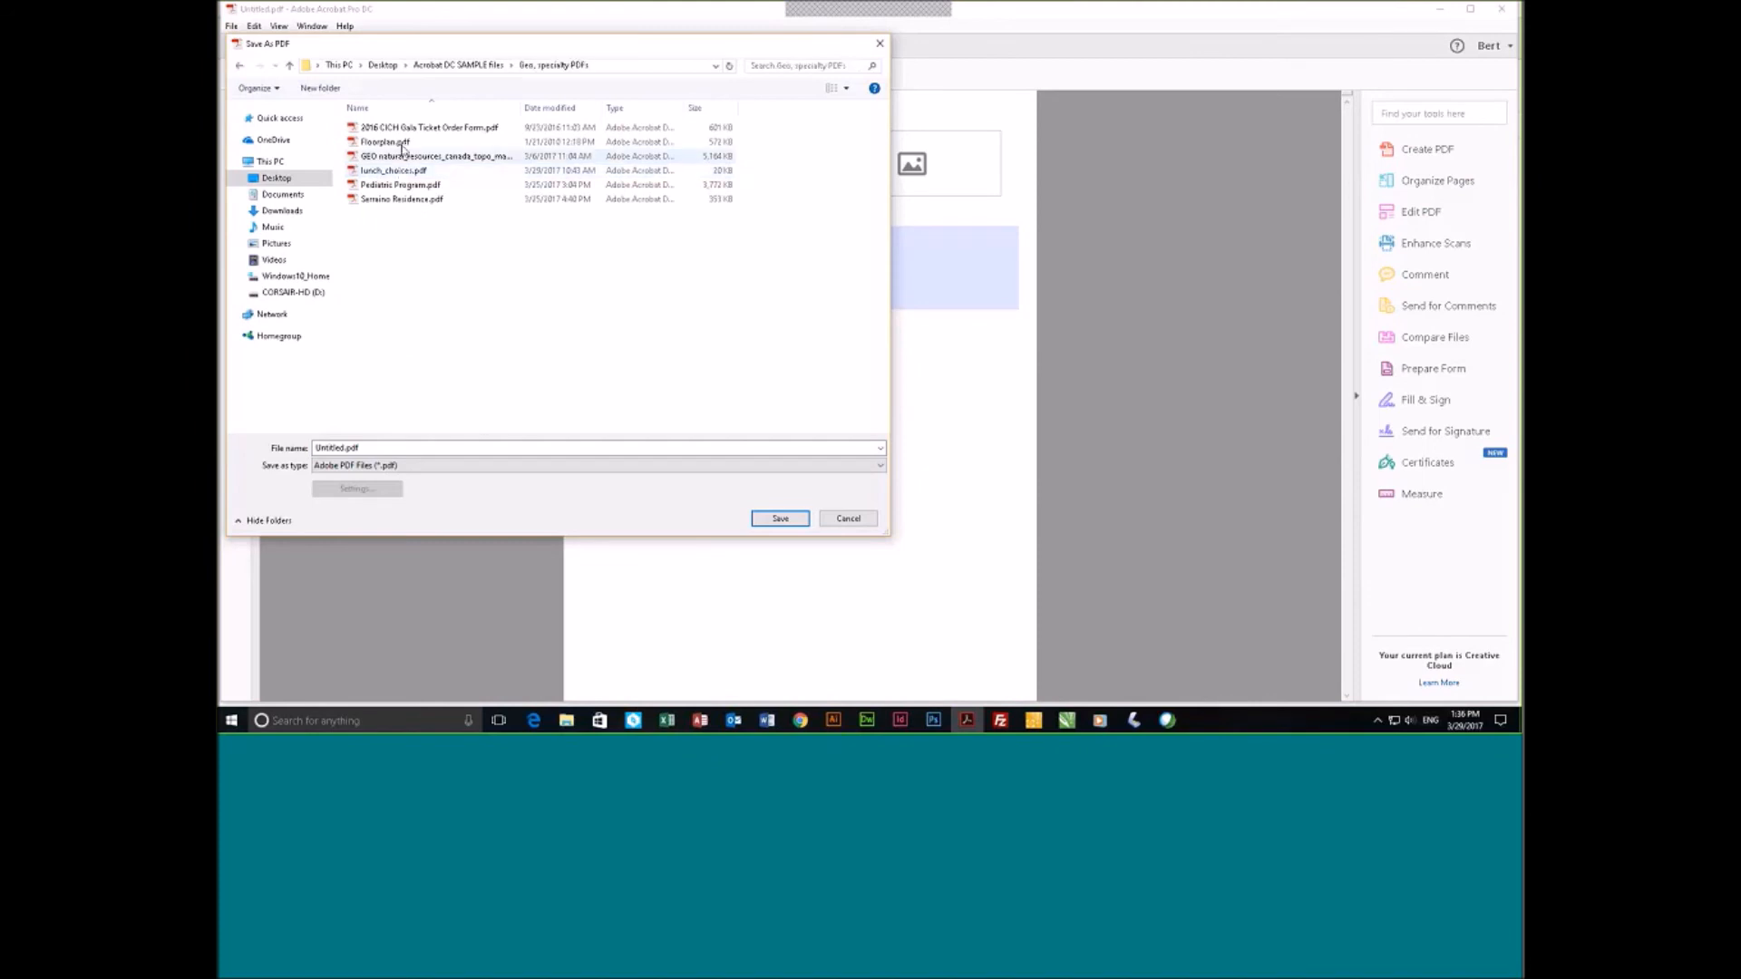
pyautogui.click(392, 170)
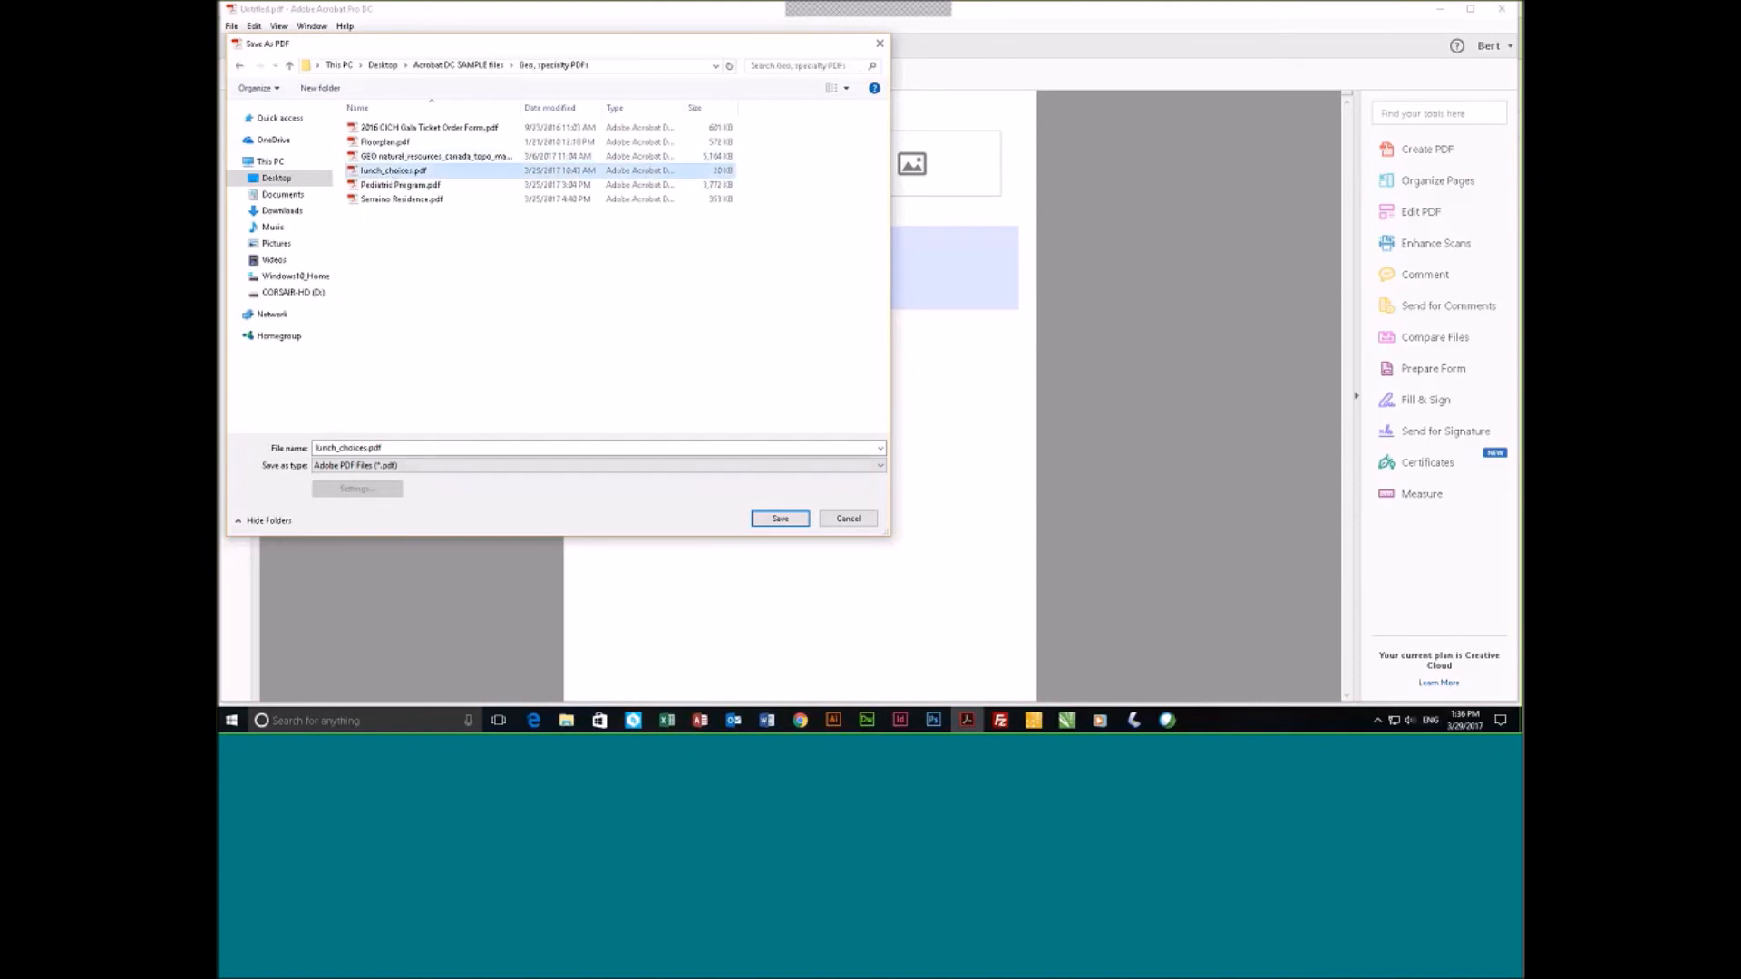
pyautogui.click(801, 517)
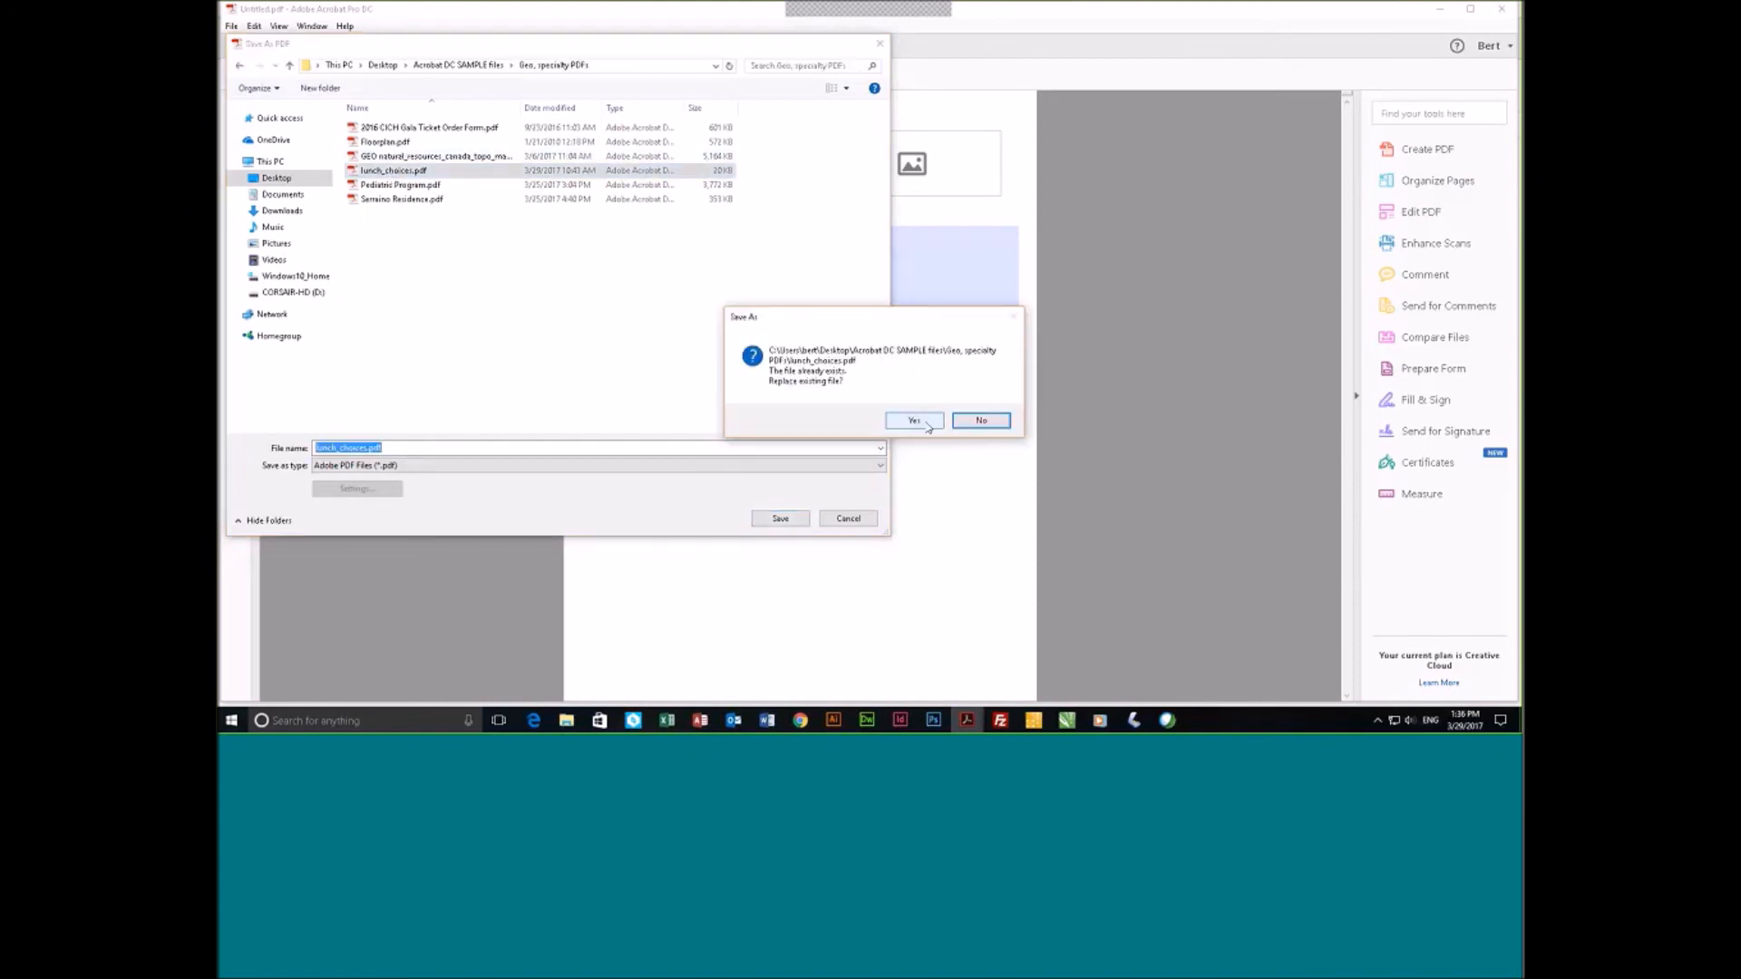
pyautogui.click(981, 421)
pyautogui.press('Escape')
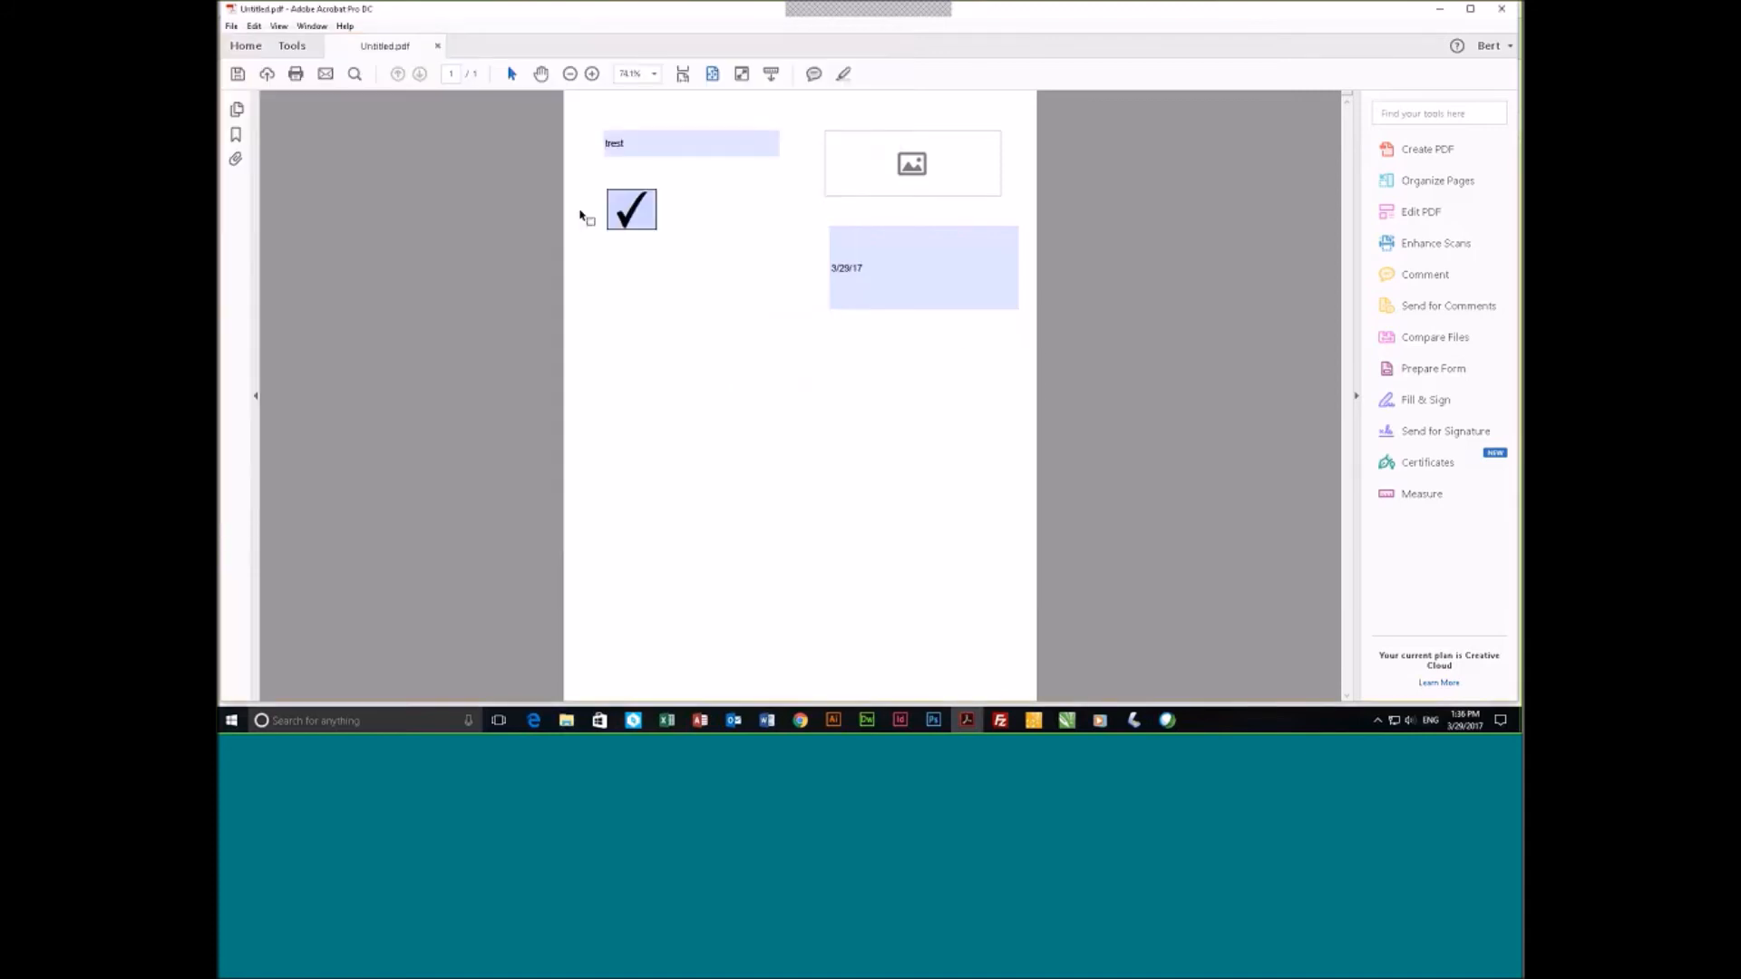
# Close the untitled form without saving it and open lunch_choices.pdf from the Geo, specialty PDFs folder.
pyautogui.click(437, 46)
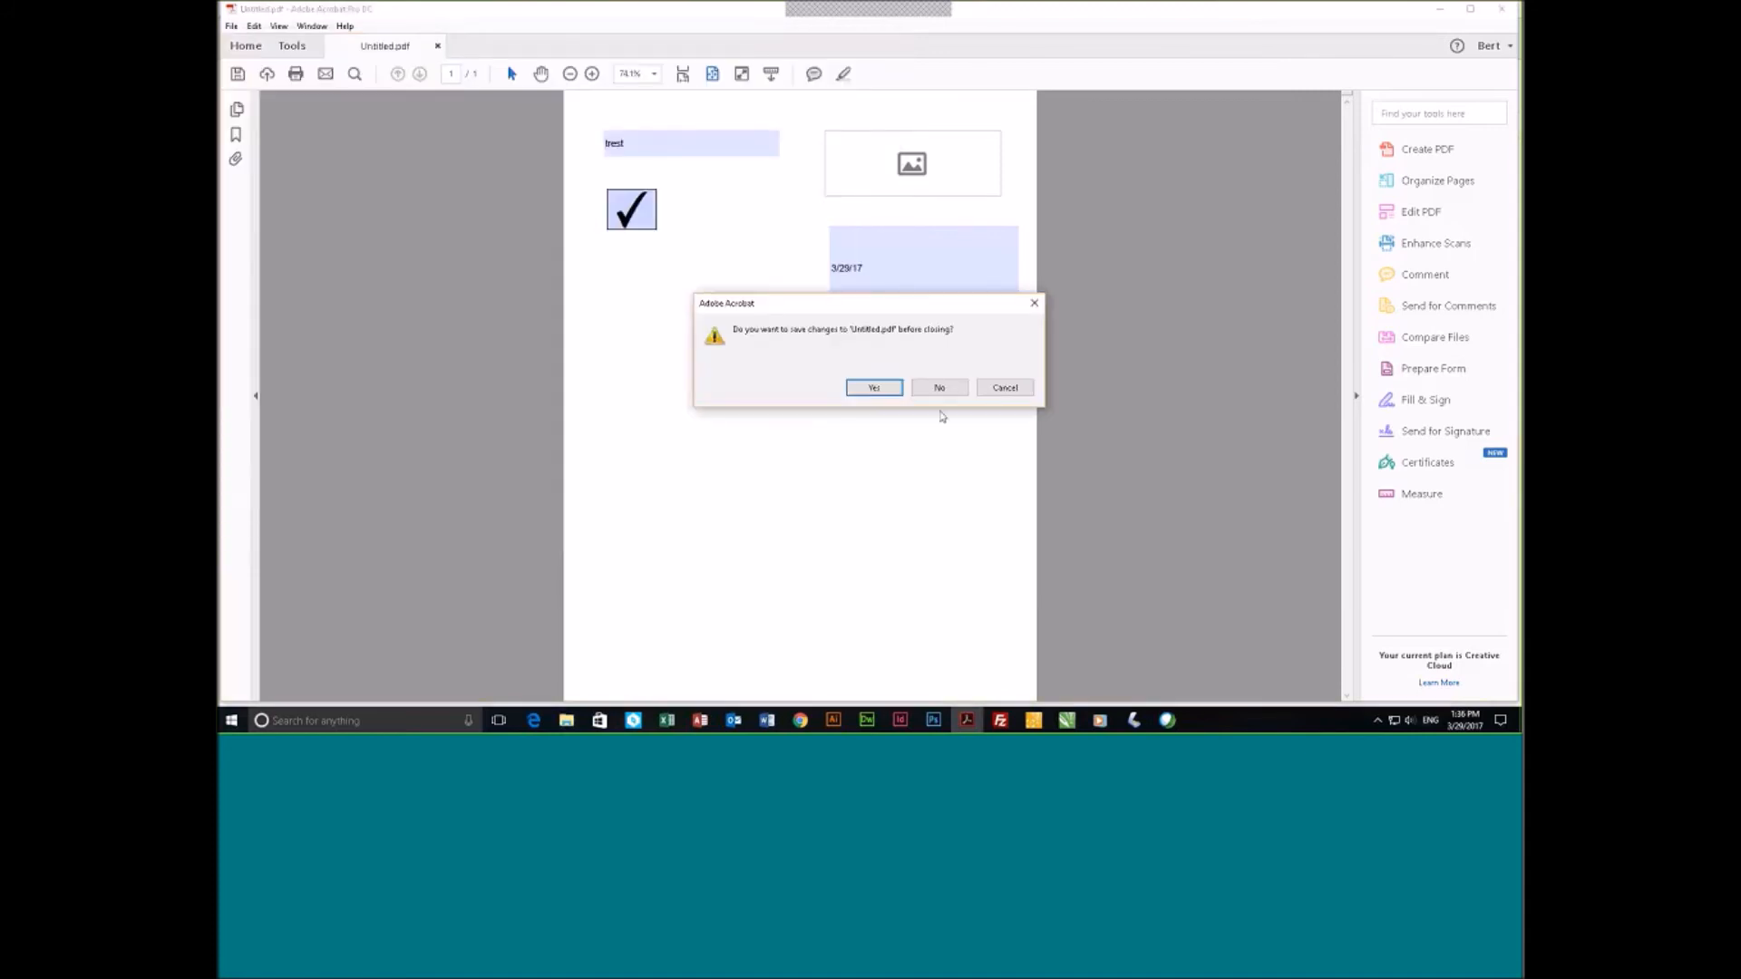
pyautogui.click(943, 389)
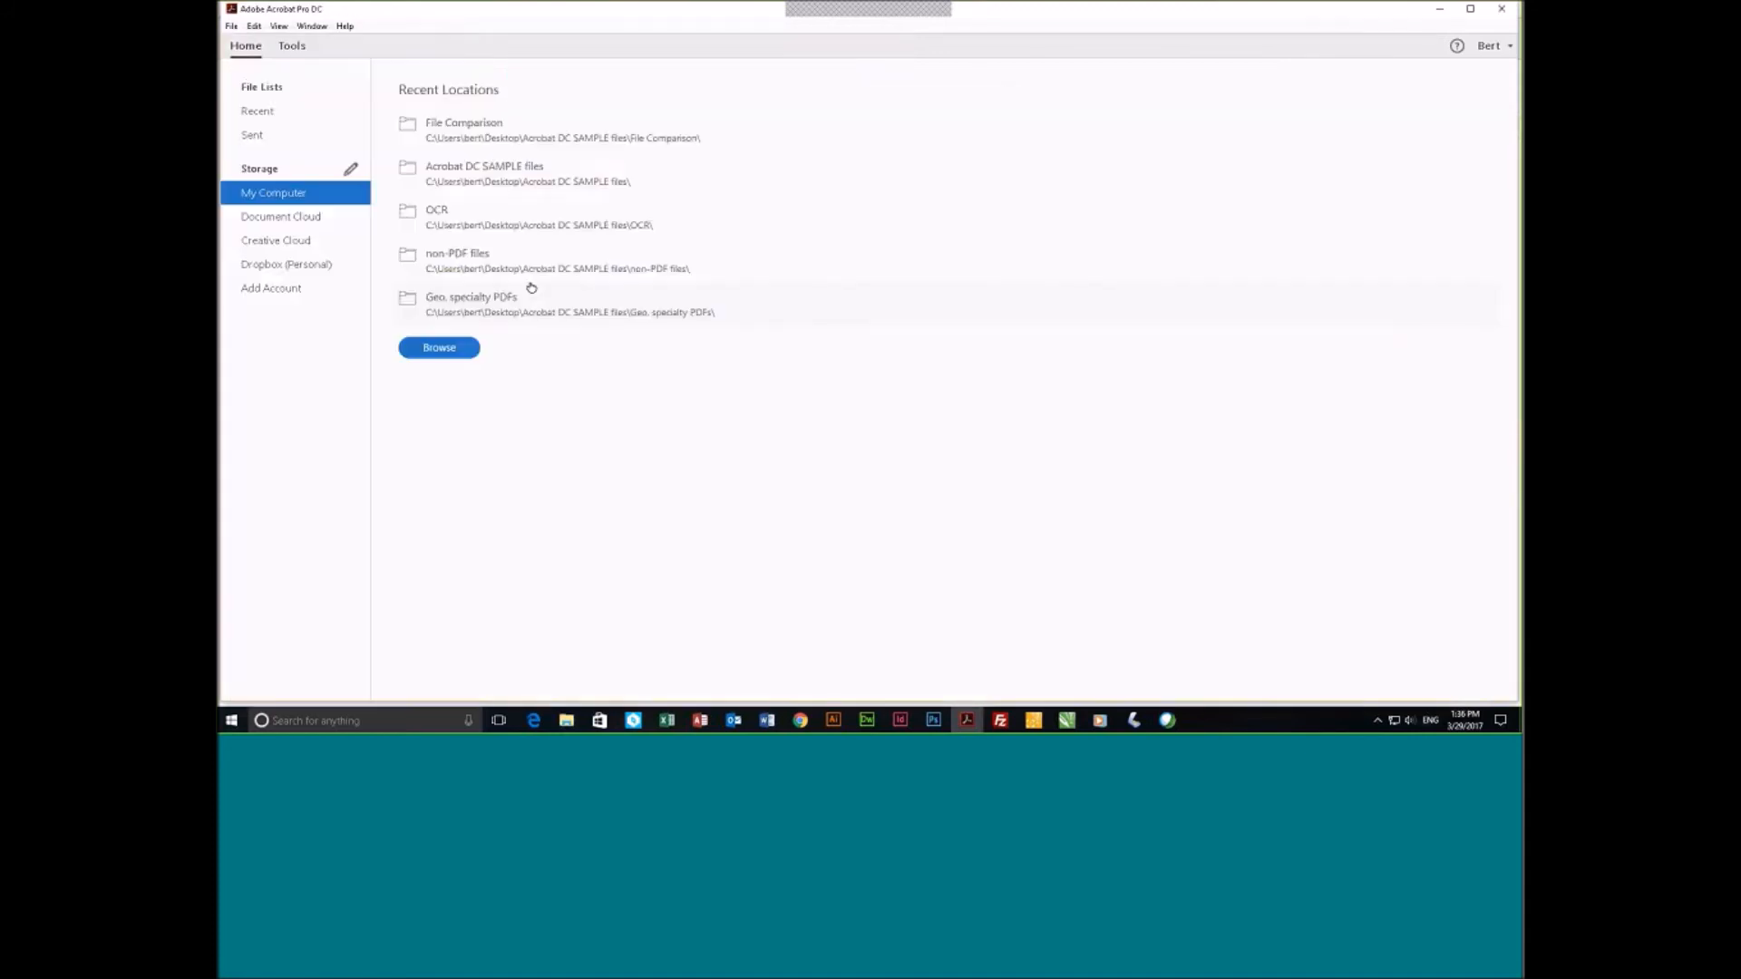
pyautogui.click(486, 128)
pyautogui.click(439, 65)
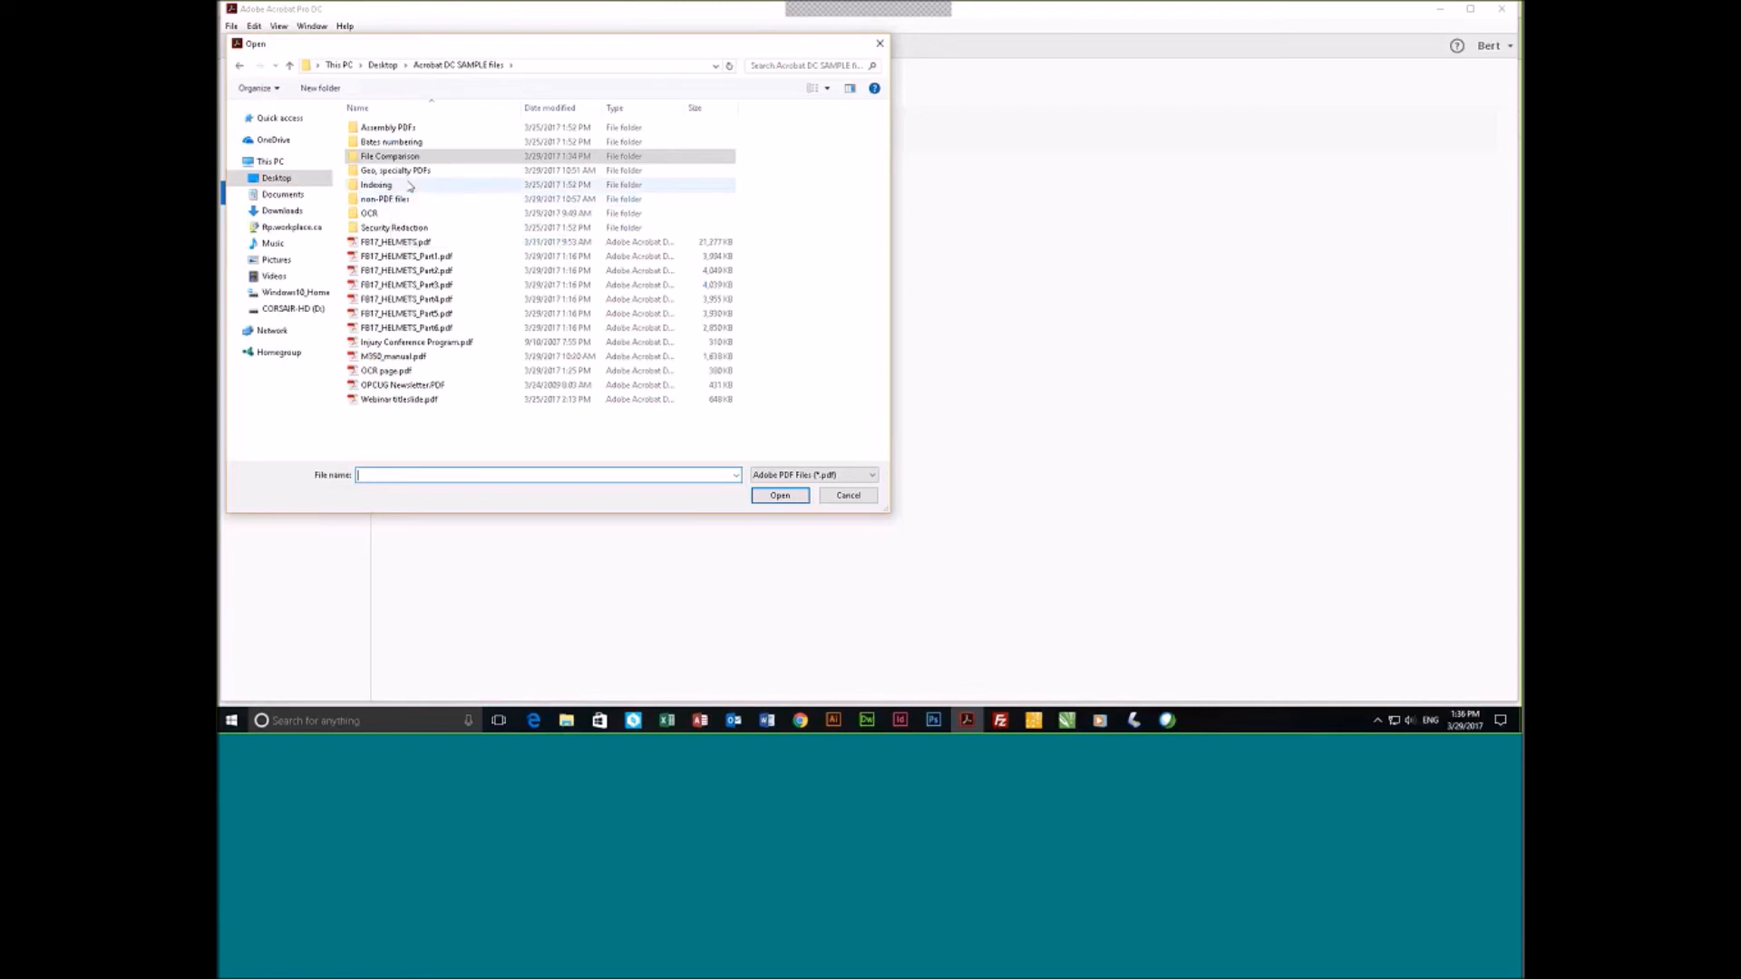
pyautogui.doubleClick(410, 186)
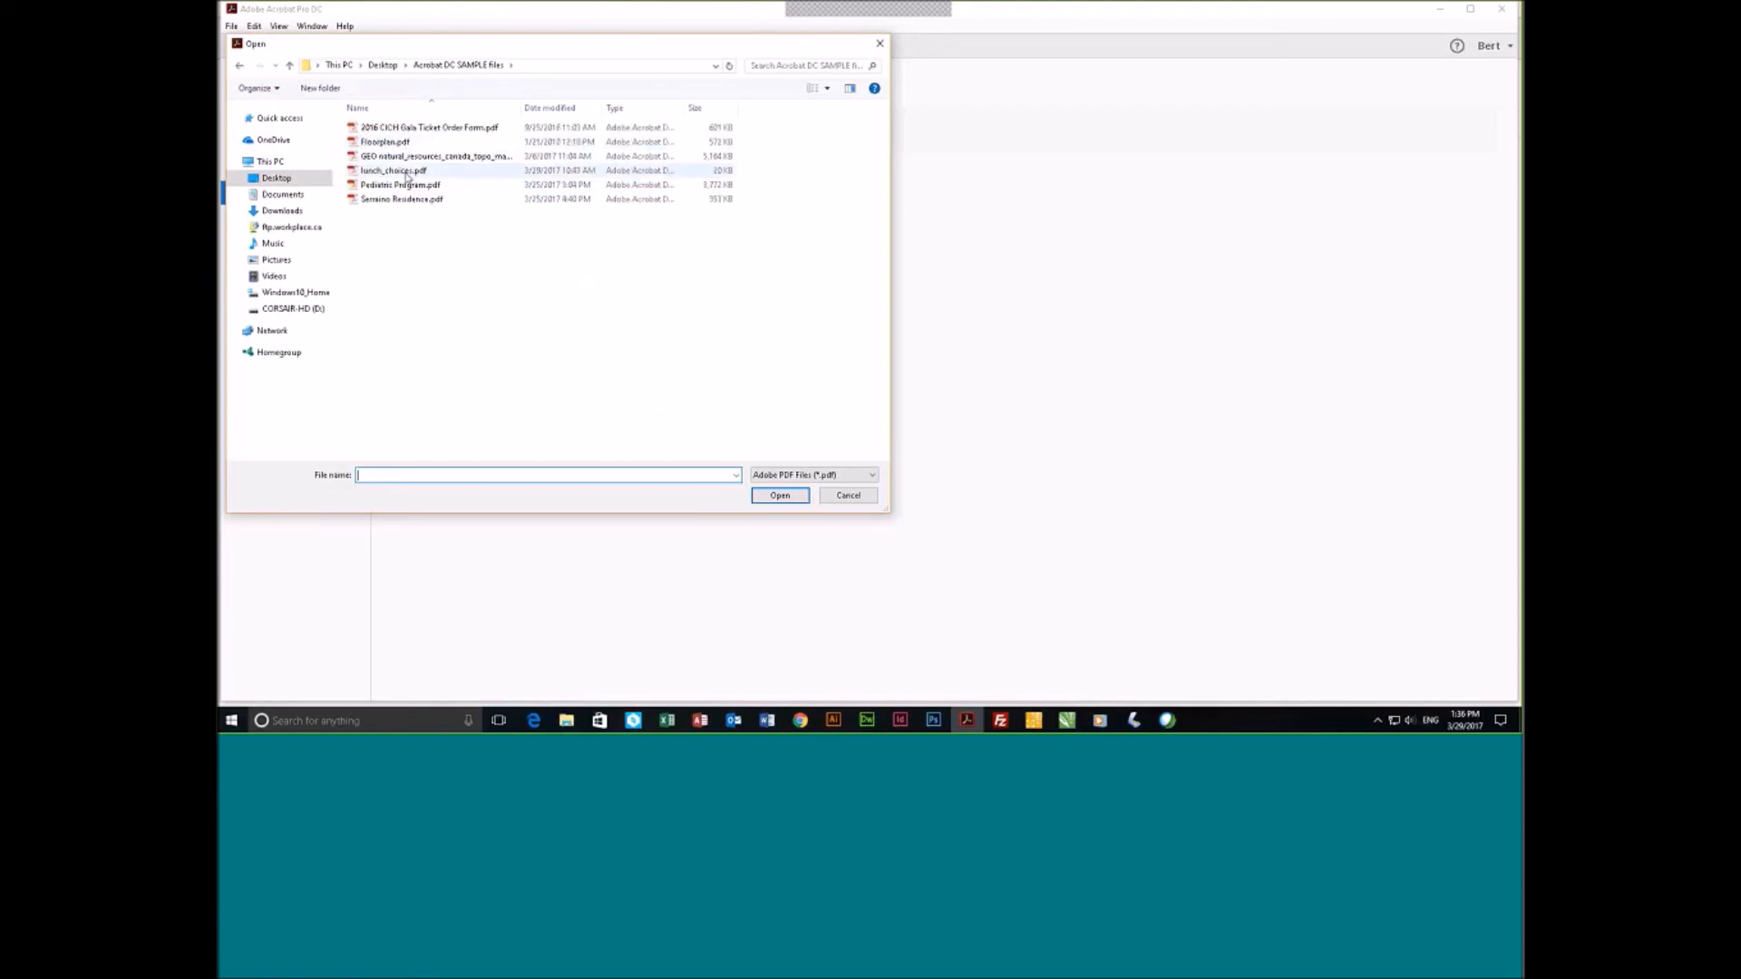
pyautogui.doubleClick(406, 172)
pyautogui.click(711, 74)
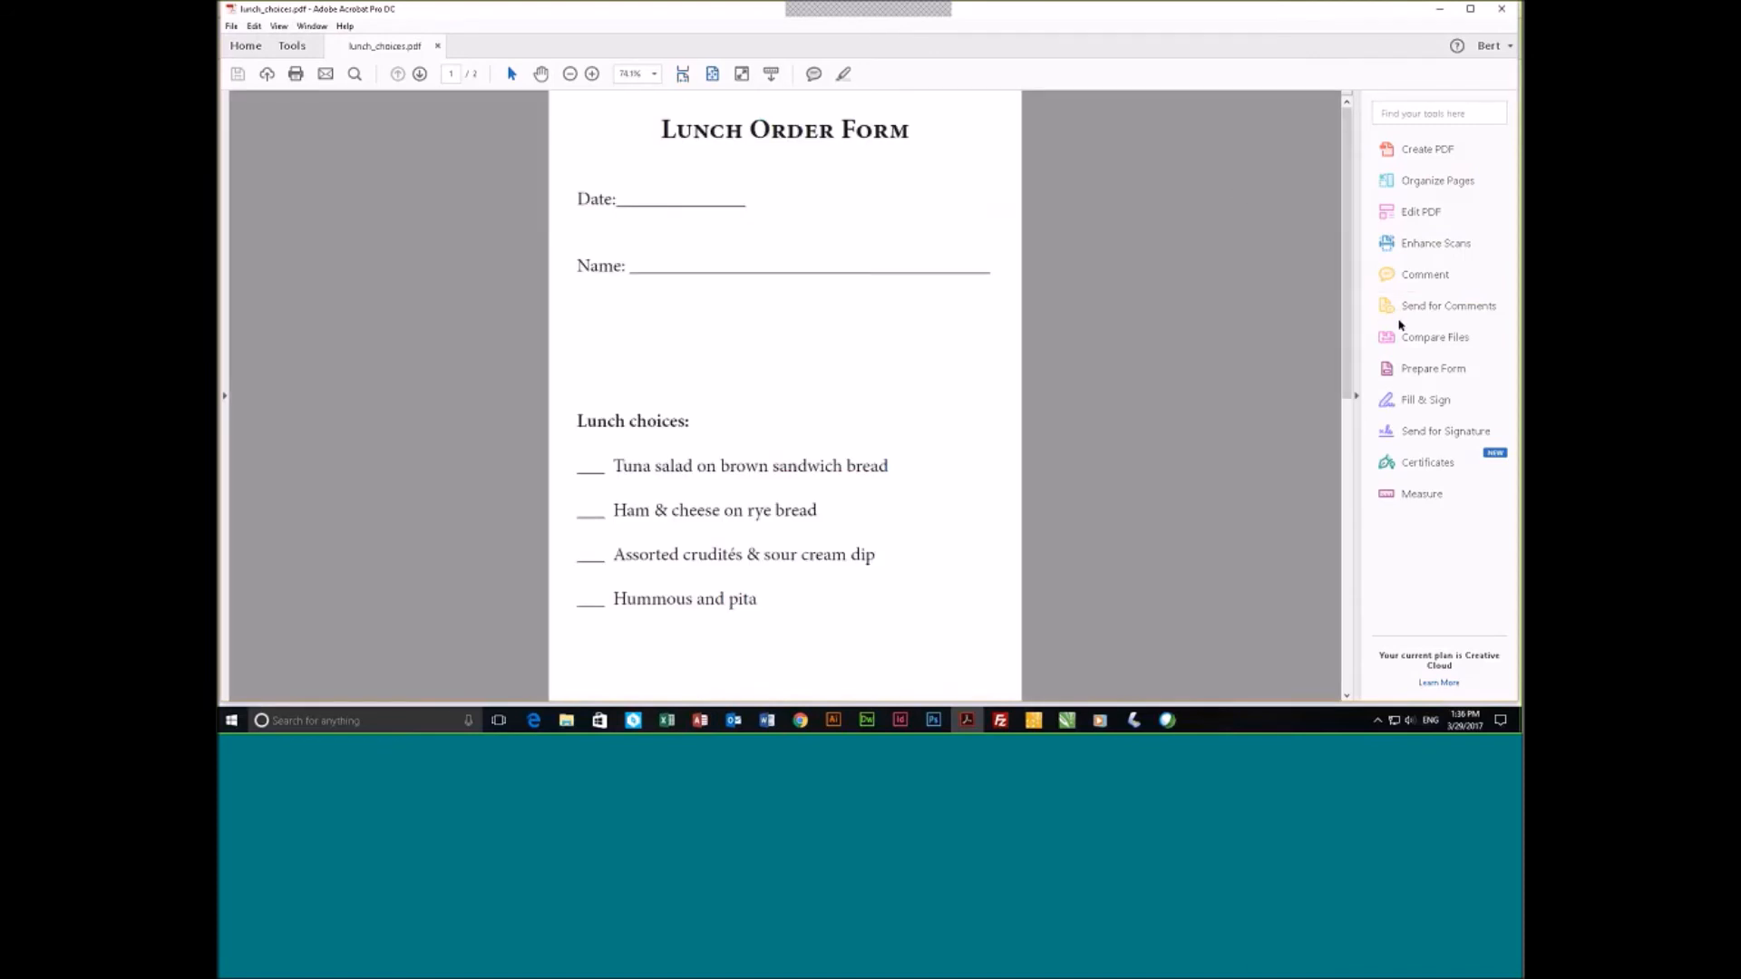
# Prepare lunch_choices.pdf as a fillable form using automatic field detection.
pyautogui.click(1449, 371)
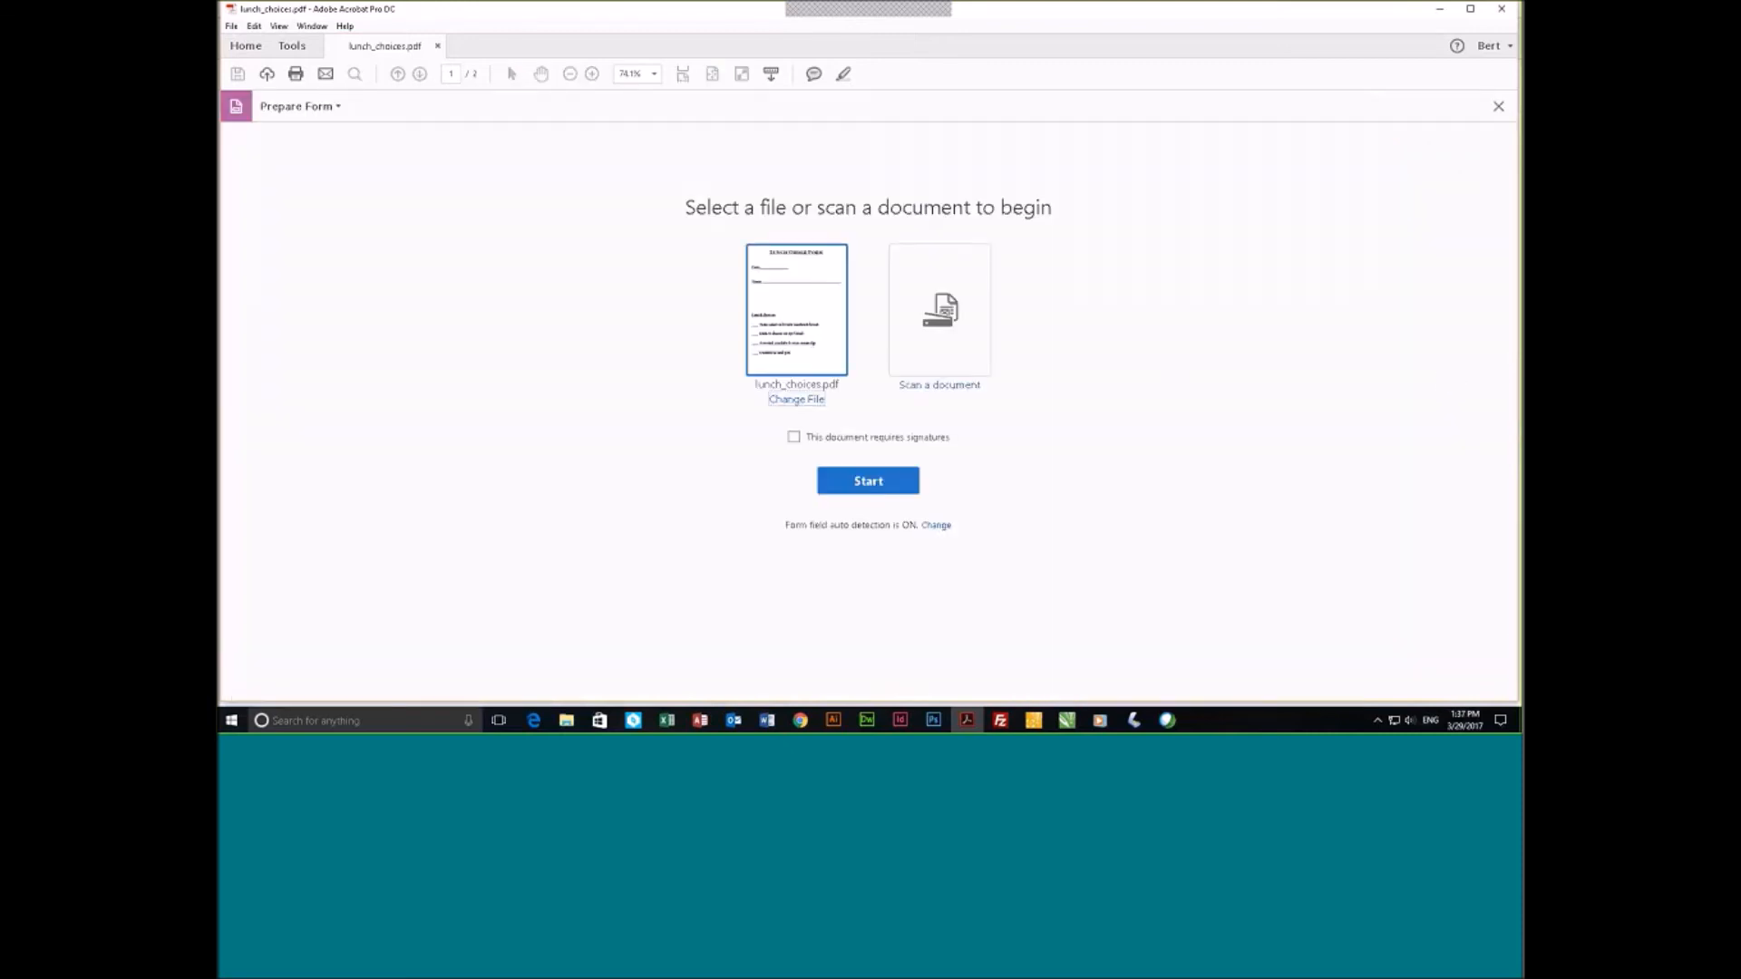
pyautogui.click(879, 487)
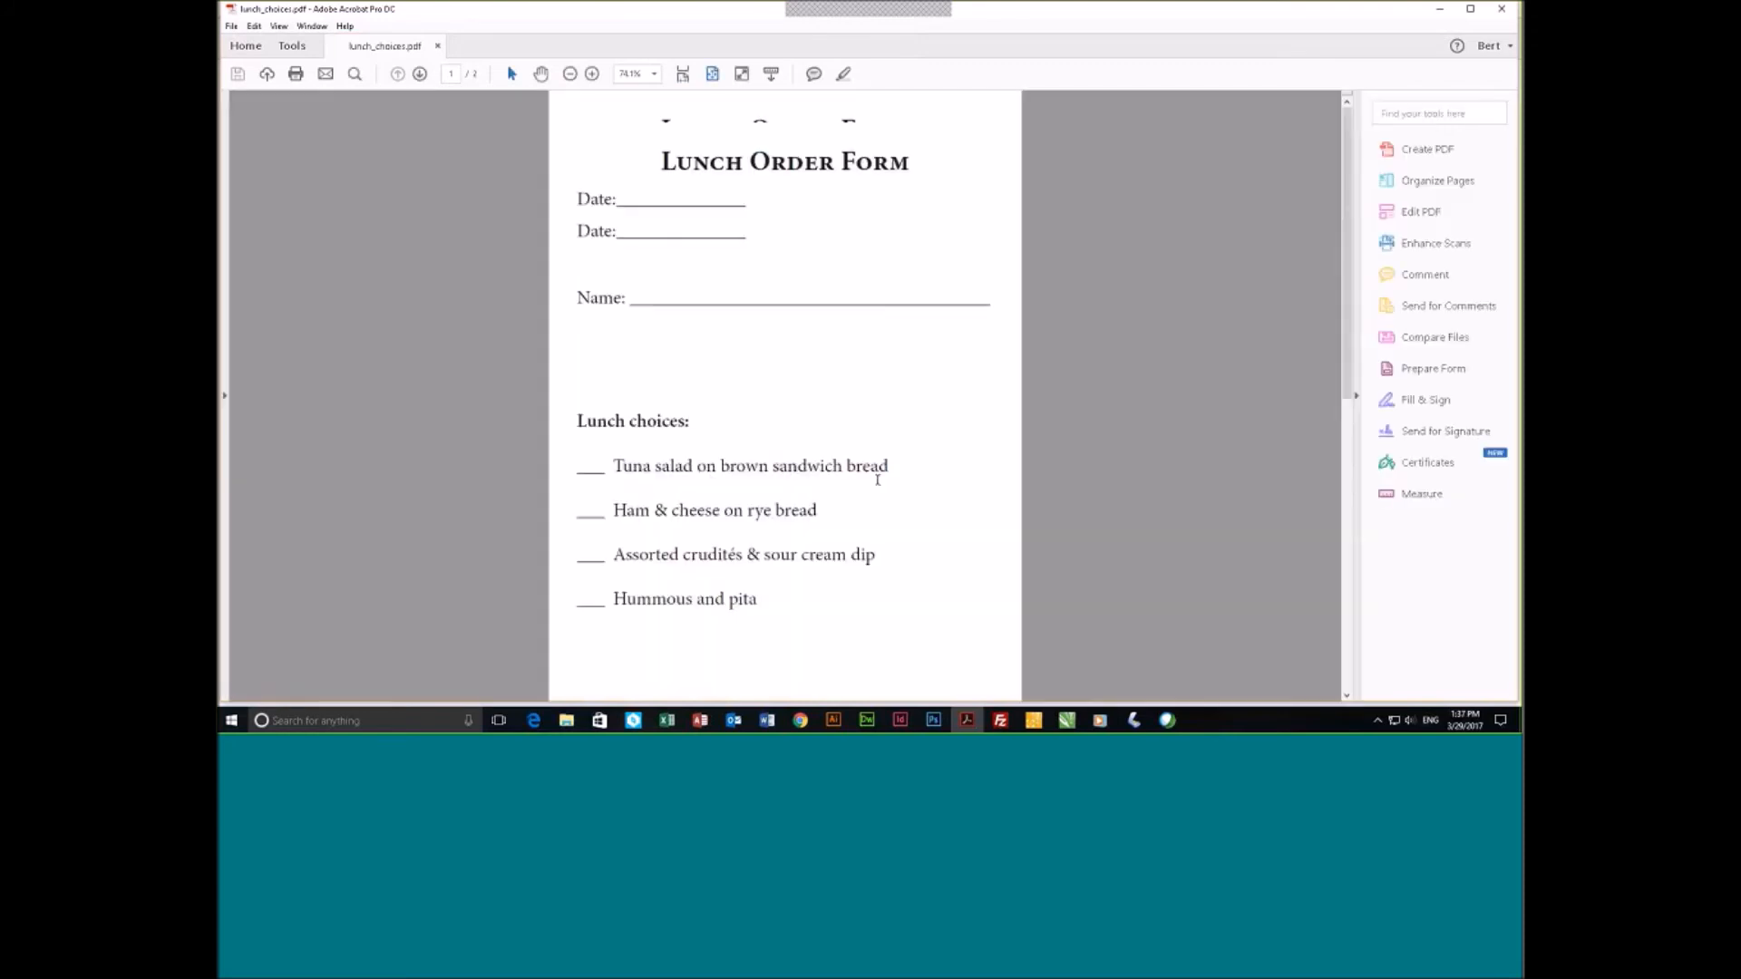
# Replace the detected Date text field on page 1 with a date field drawn over the Date line.
pyautogui.click(724, 229)
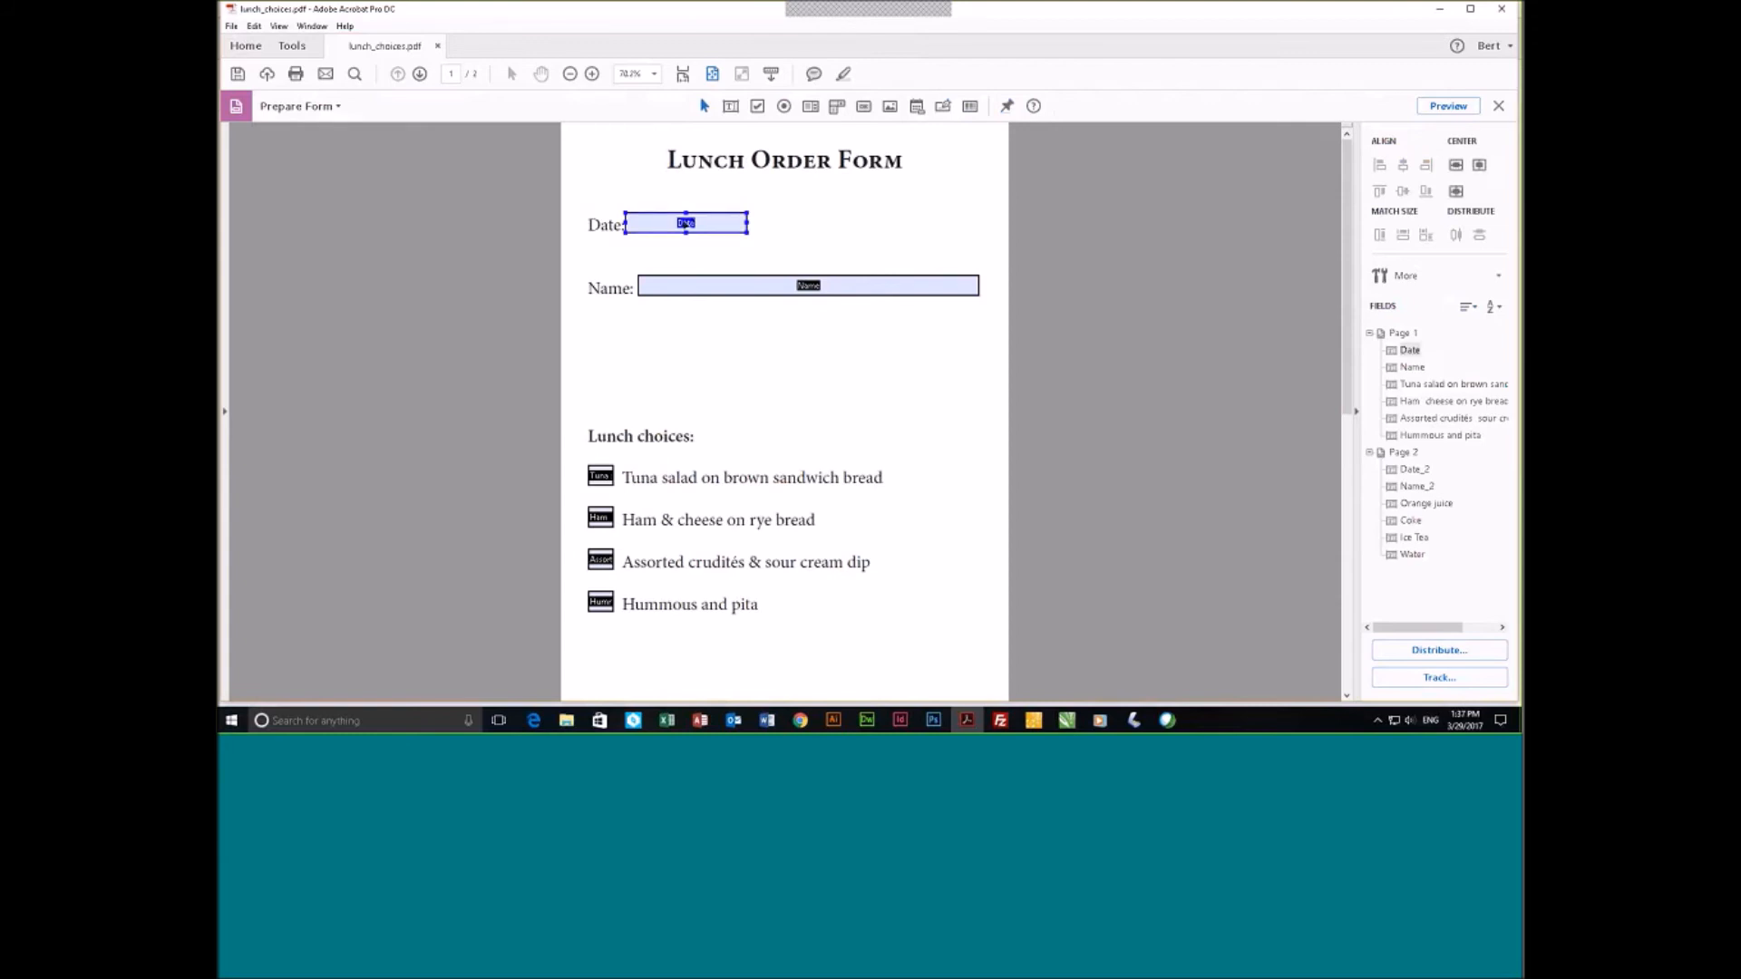
pyautogui.moveTo(707, 225)
pyautogui.mouseDown()
pyautogui.moveTo(794, 192)
pyautogui.moveTo(710, 219)
pyautogui.mouseUp()
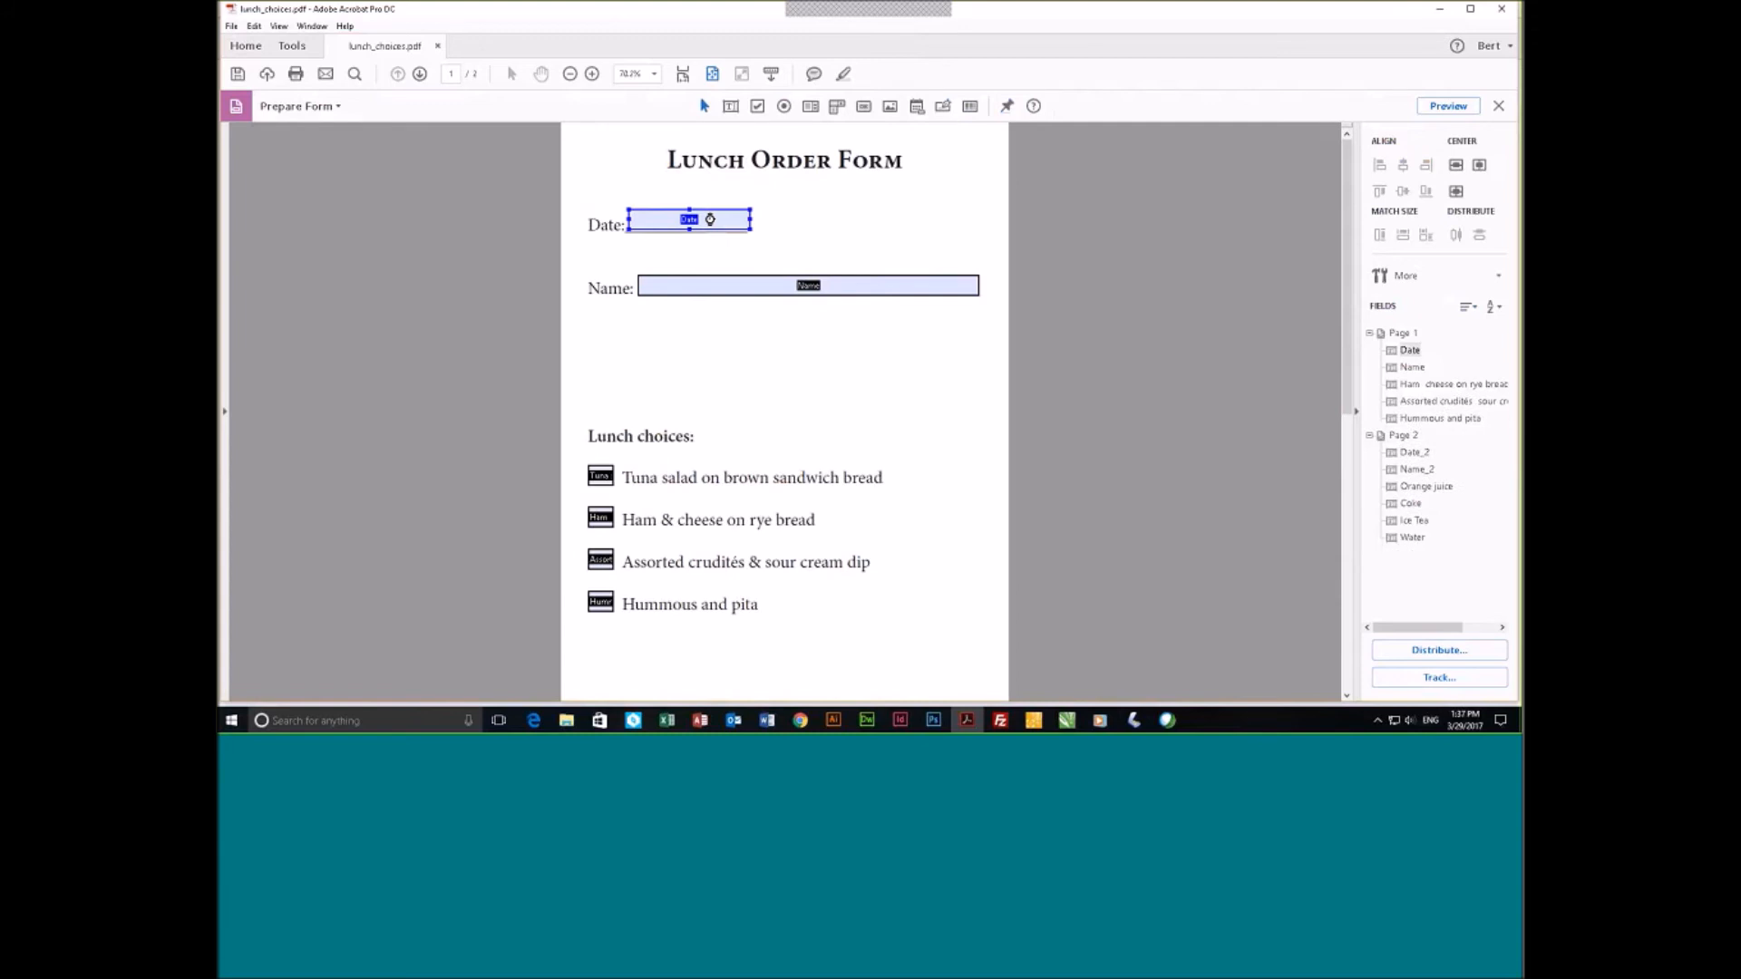
pyautogui.press('Delete')
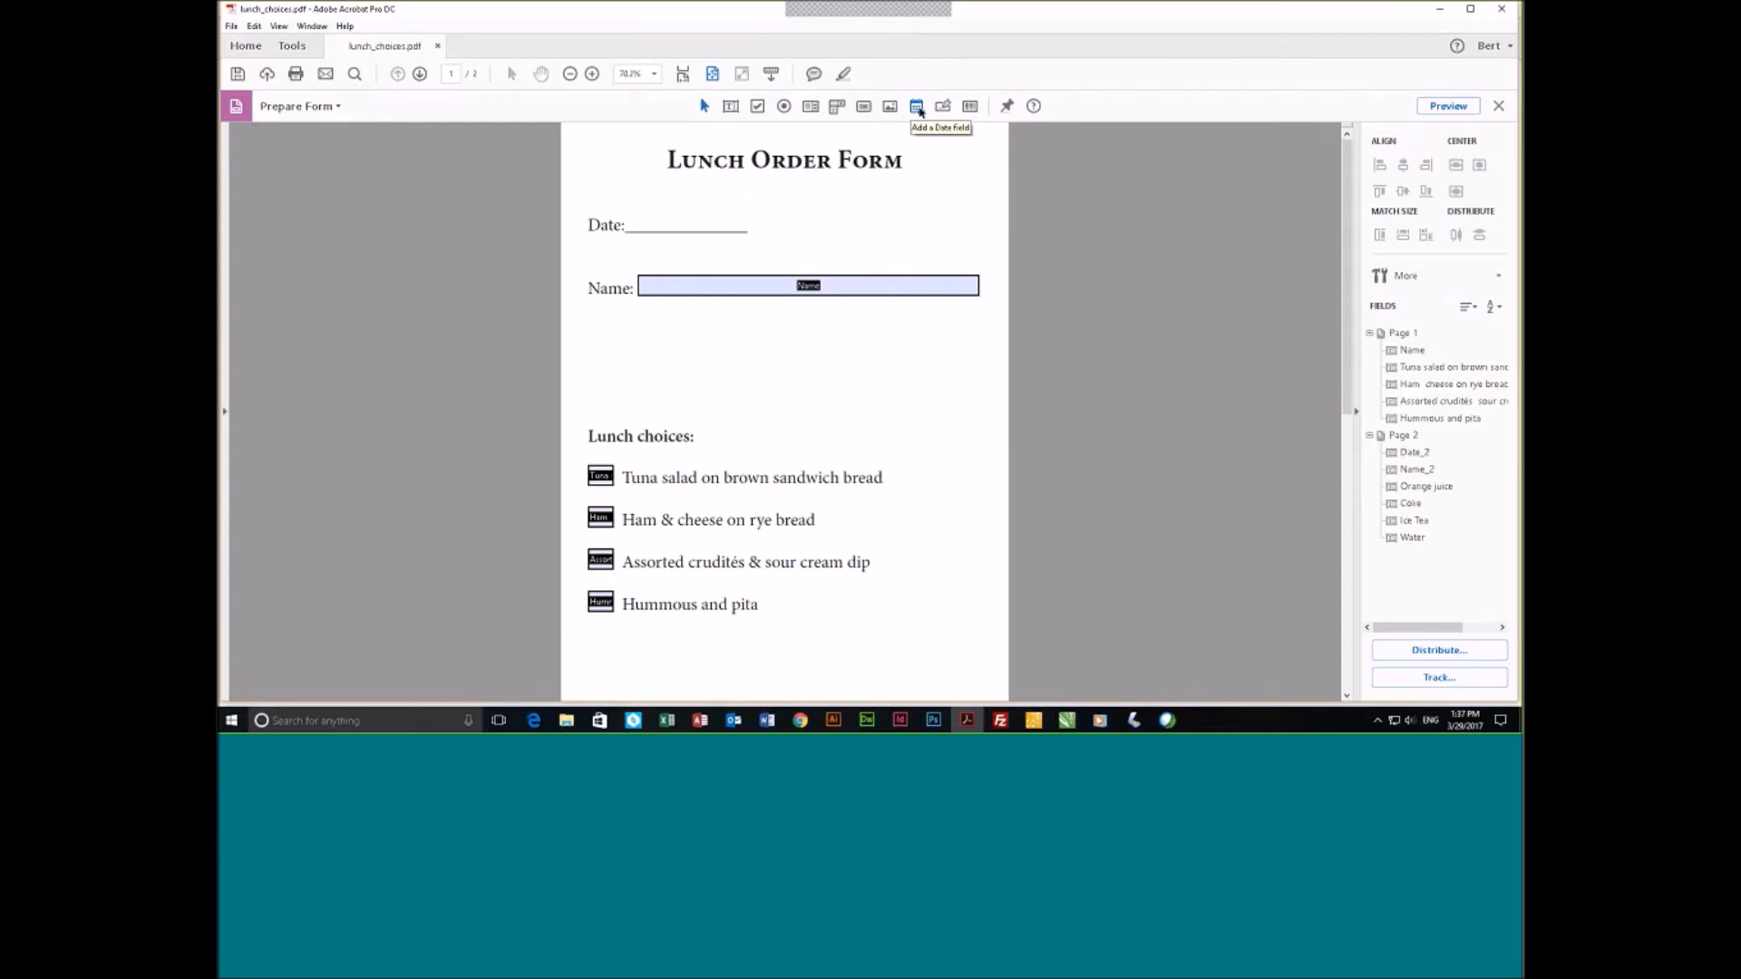
pyautogui.click(919, 109)
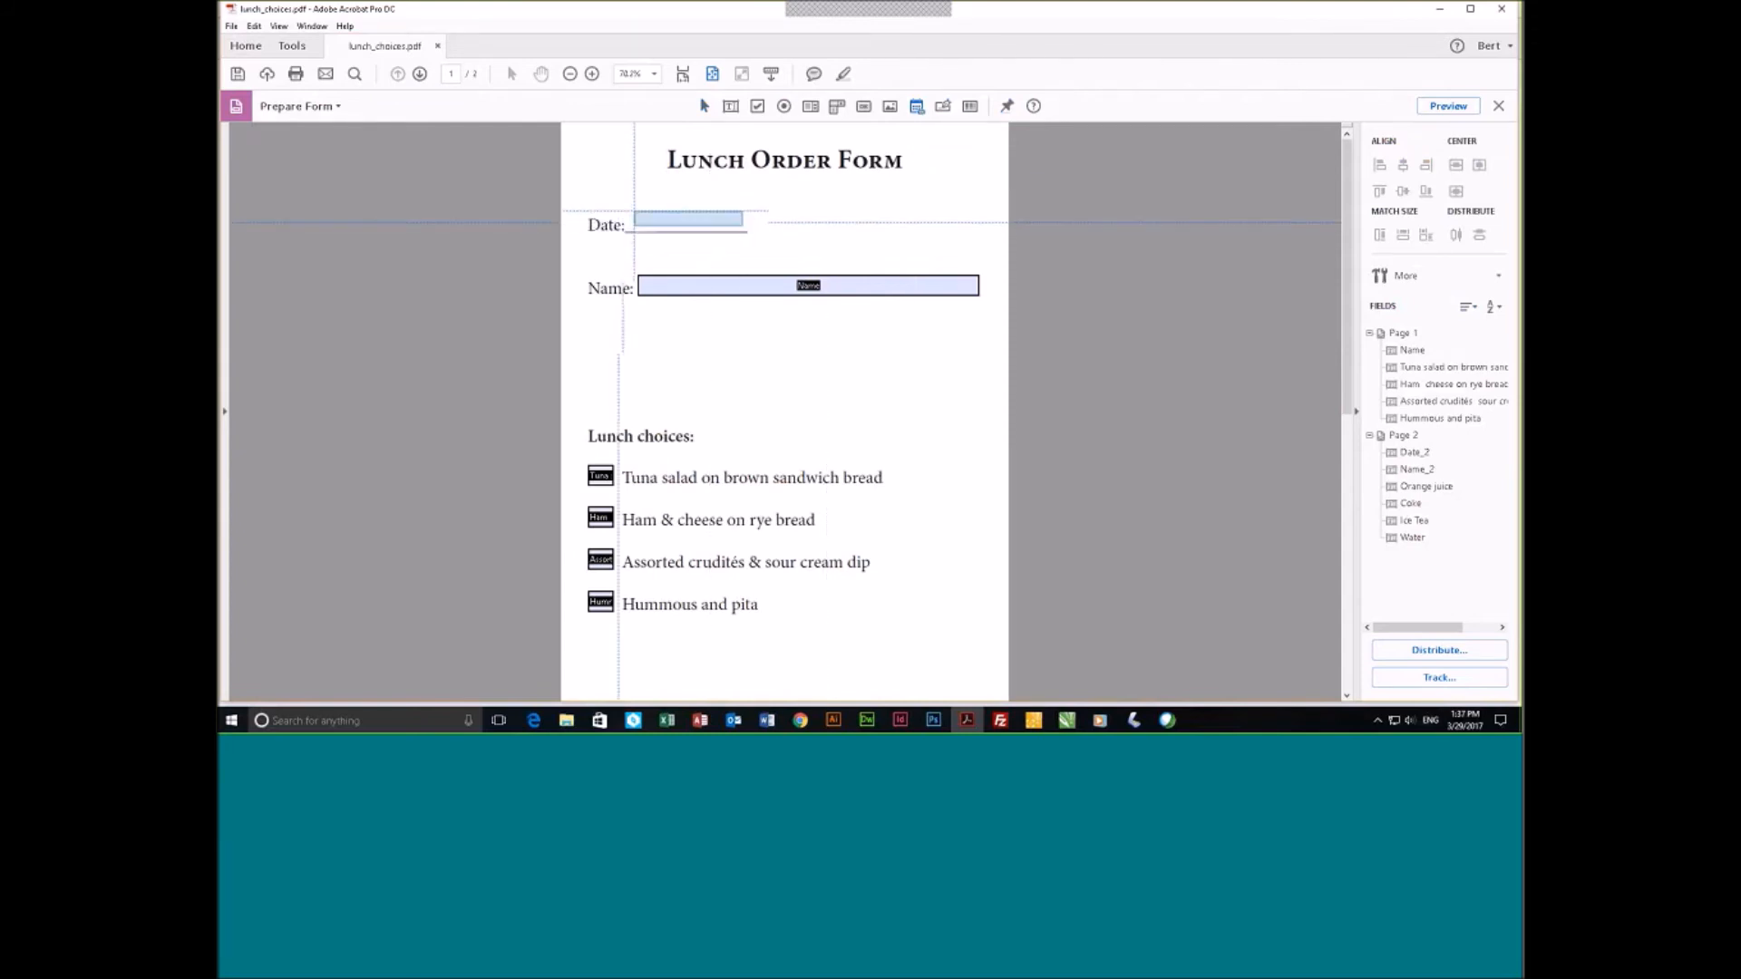
pyautogui.moveTo(629, 211); pyautogui.dragTo(745, 231)
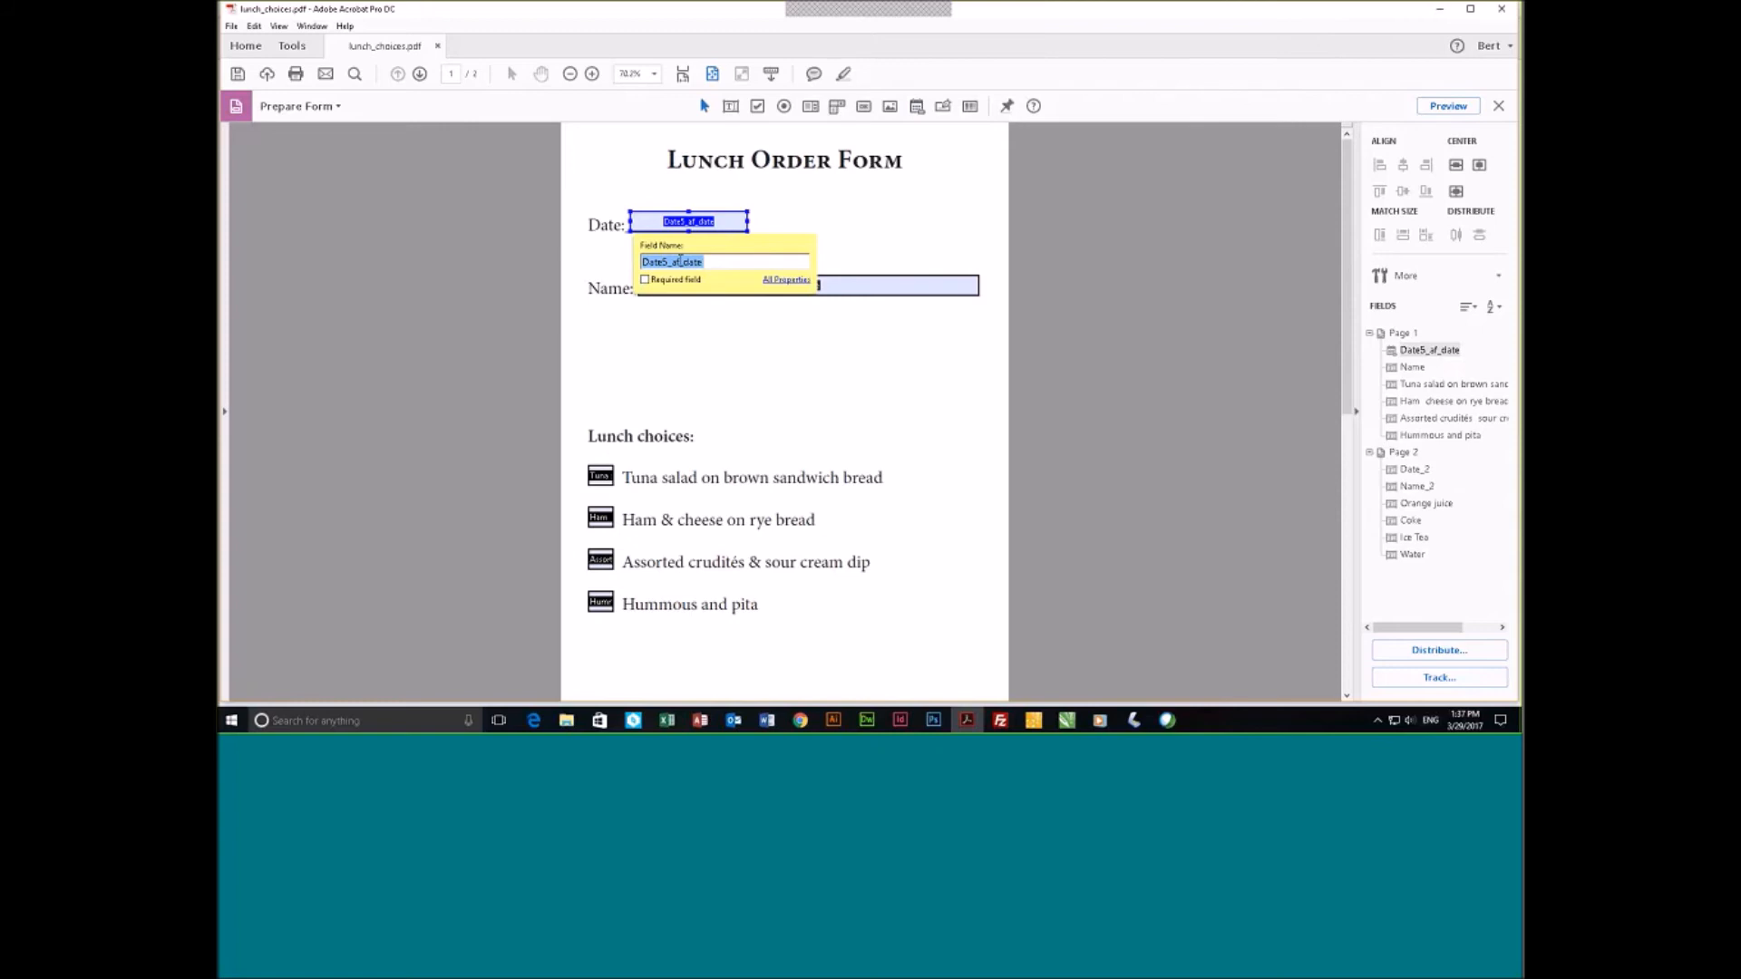
# Name the new date field Lunch_date.
pyautogui.moveTo(703, 262); pyautogui.dragTo(626, 262)
pyautogui.press('BackSpace')
pyautogui.write('Lunch')
# Set the Lunch_date field's date format to d-mmm-yyyy in its properties.
pyautogui.click(785, 279)
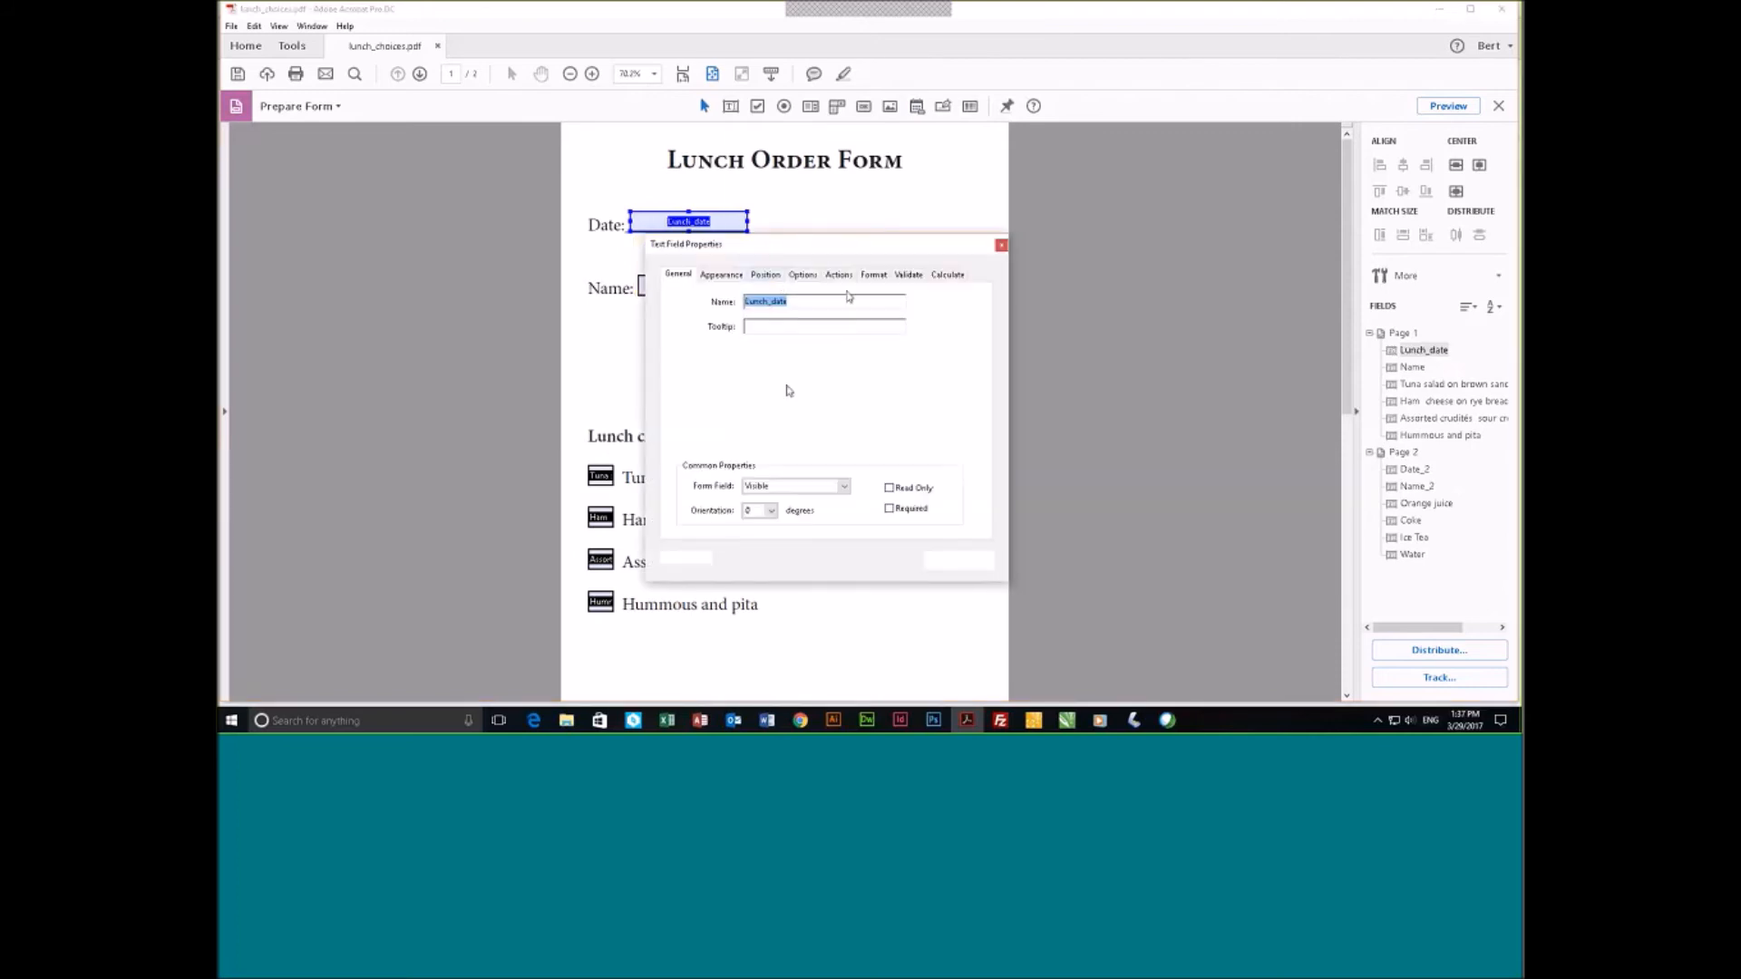
pyautogui.click(874, 274)
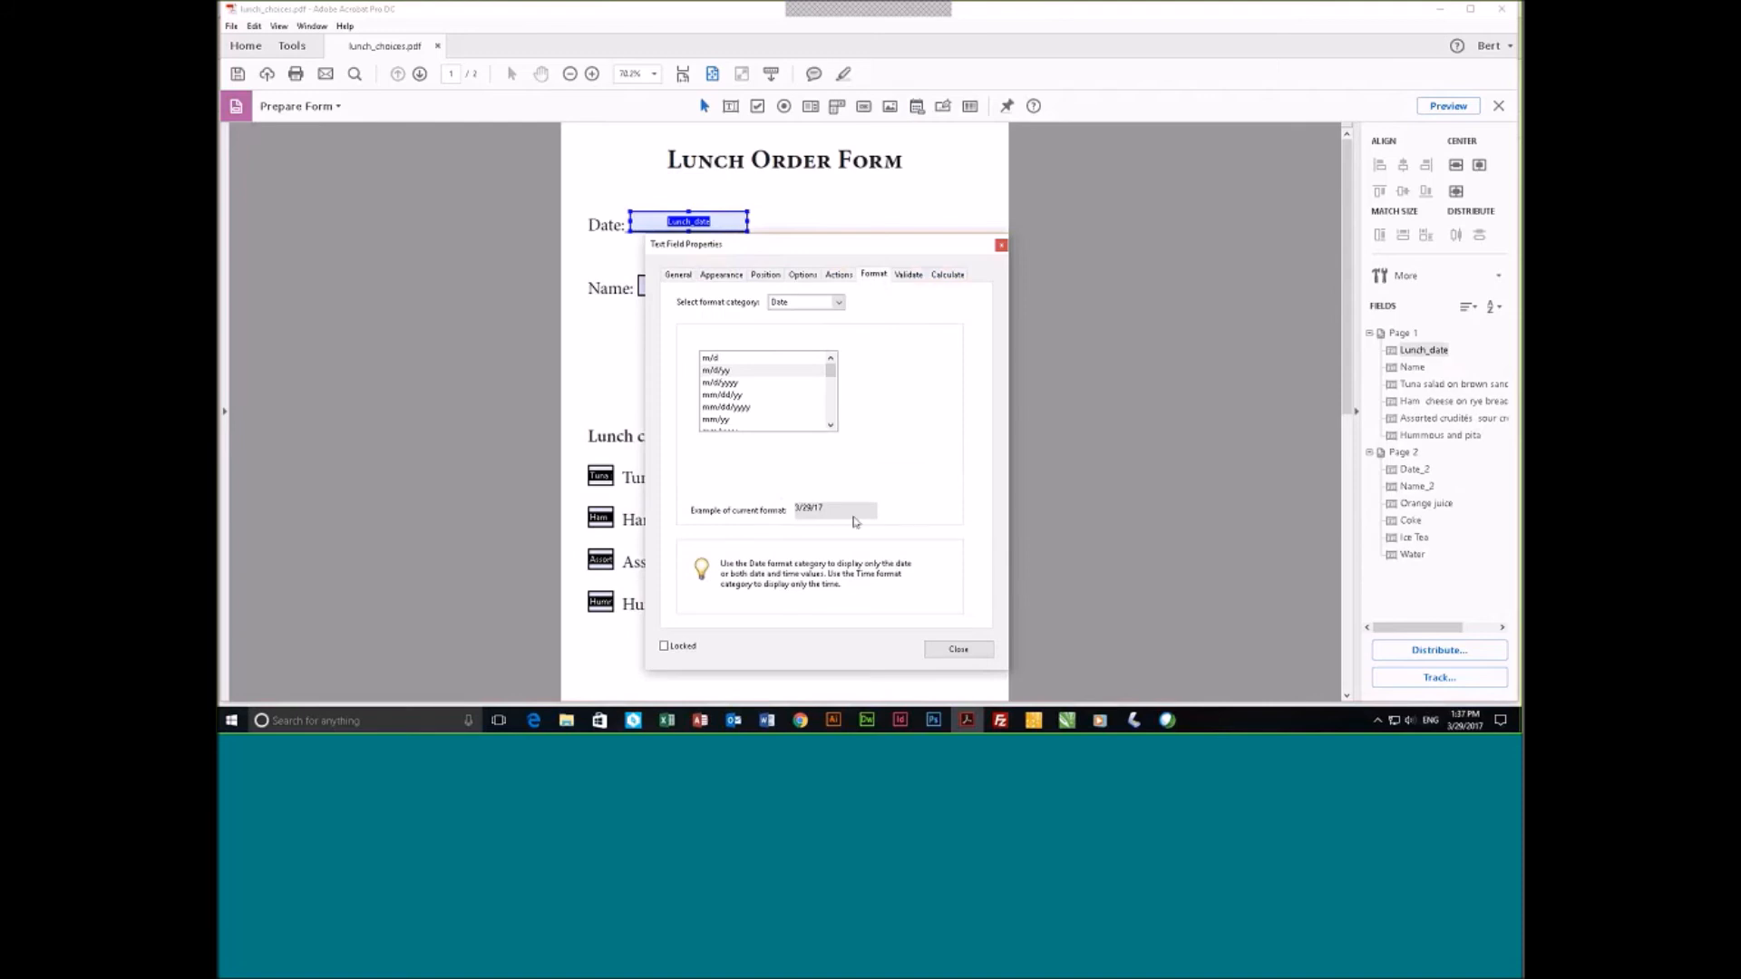
pyautogui.click(832, 396)
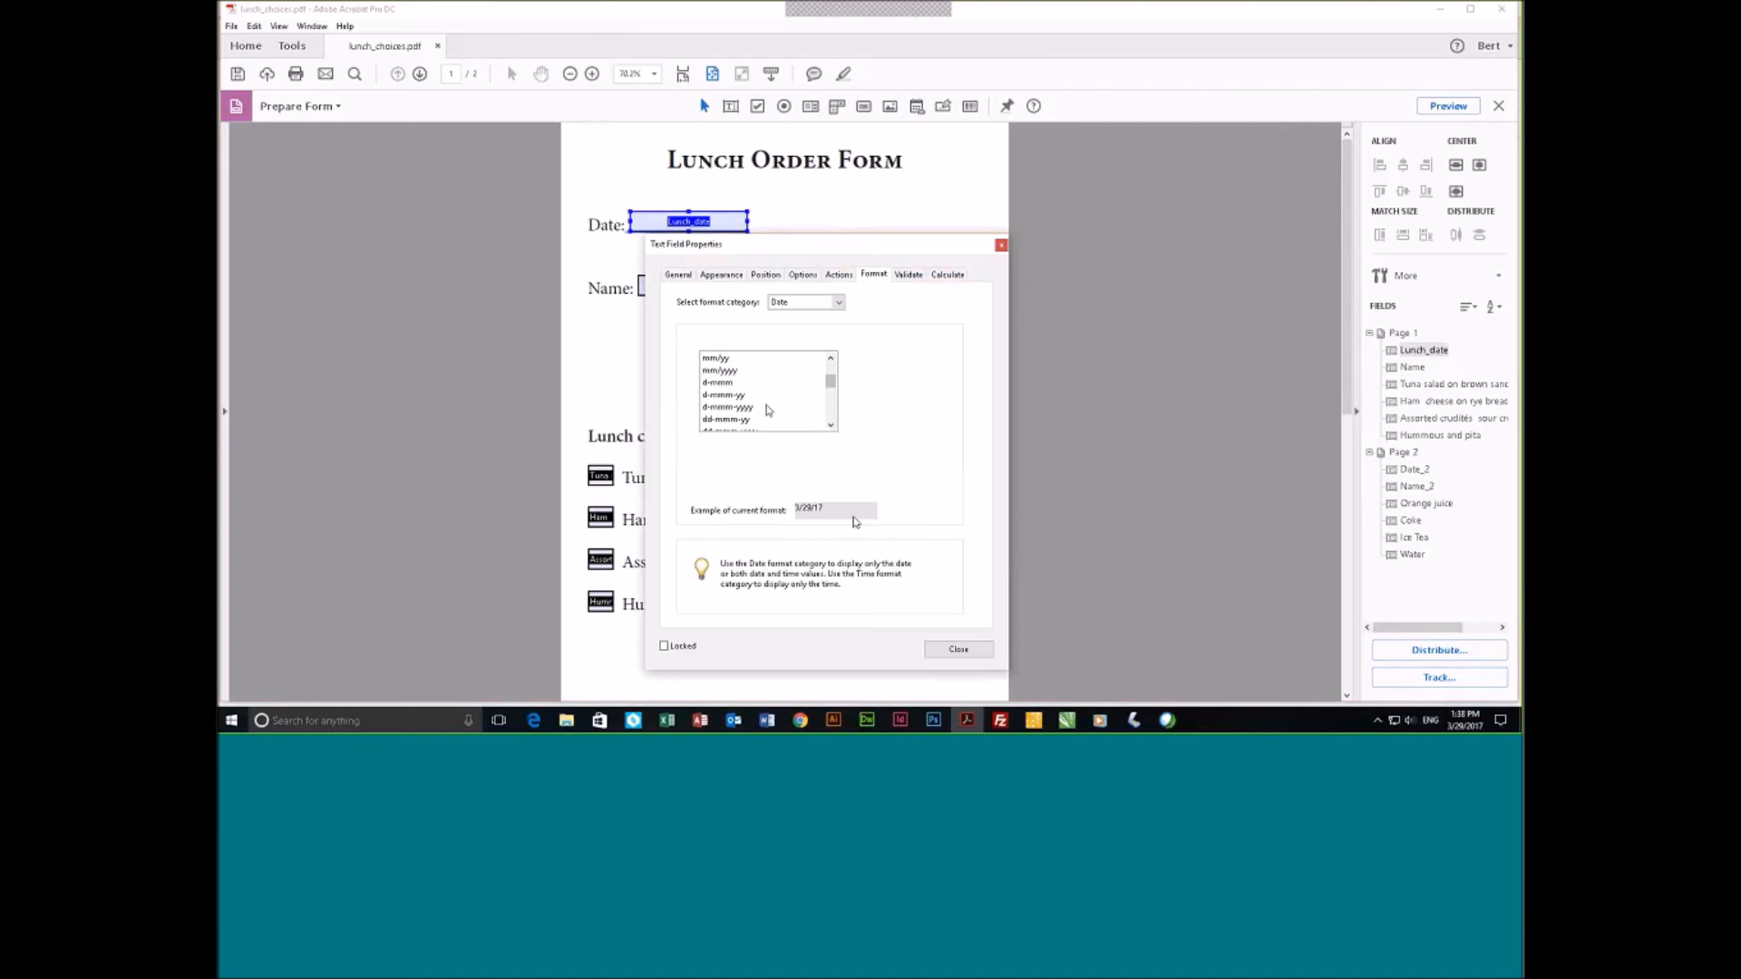
pyautogui.click(731, 420)
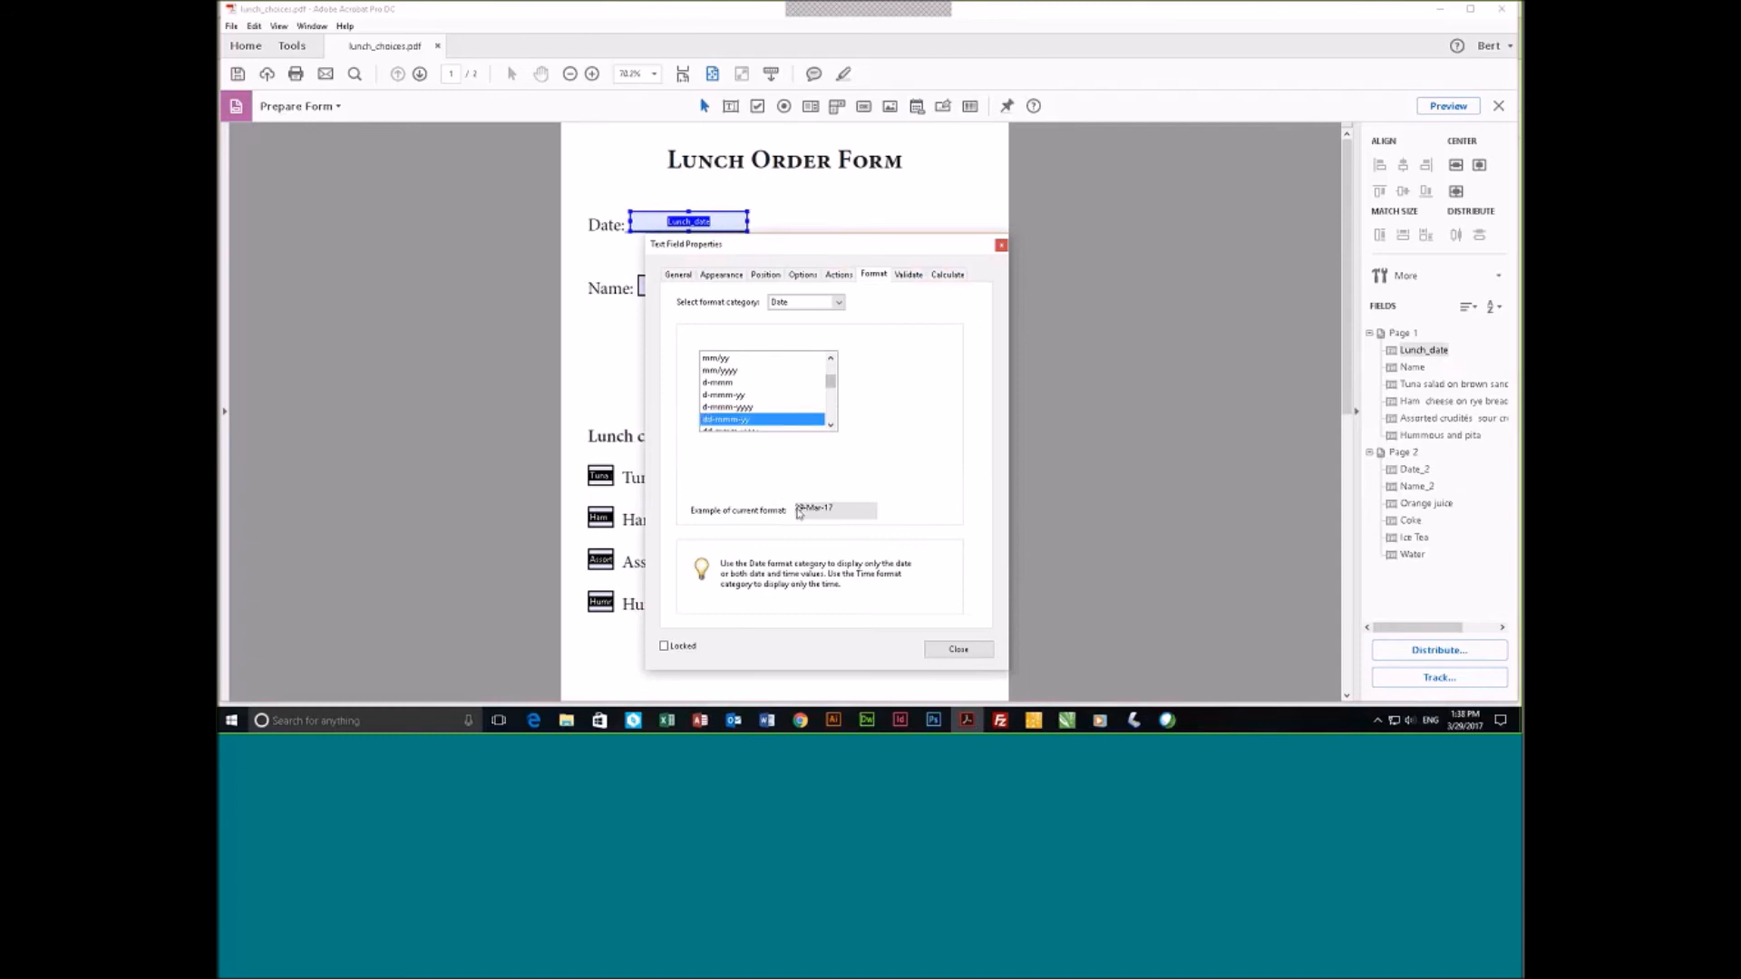
pyautogui.click(729, 407)
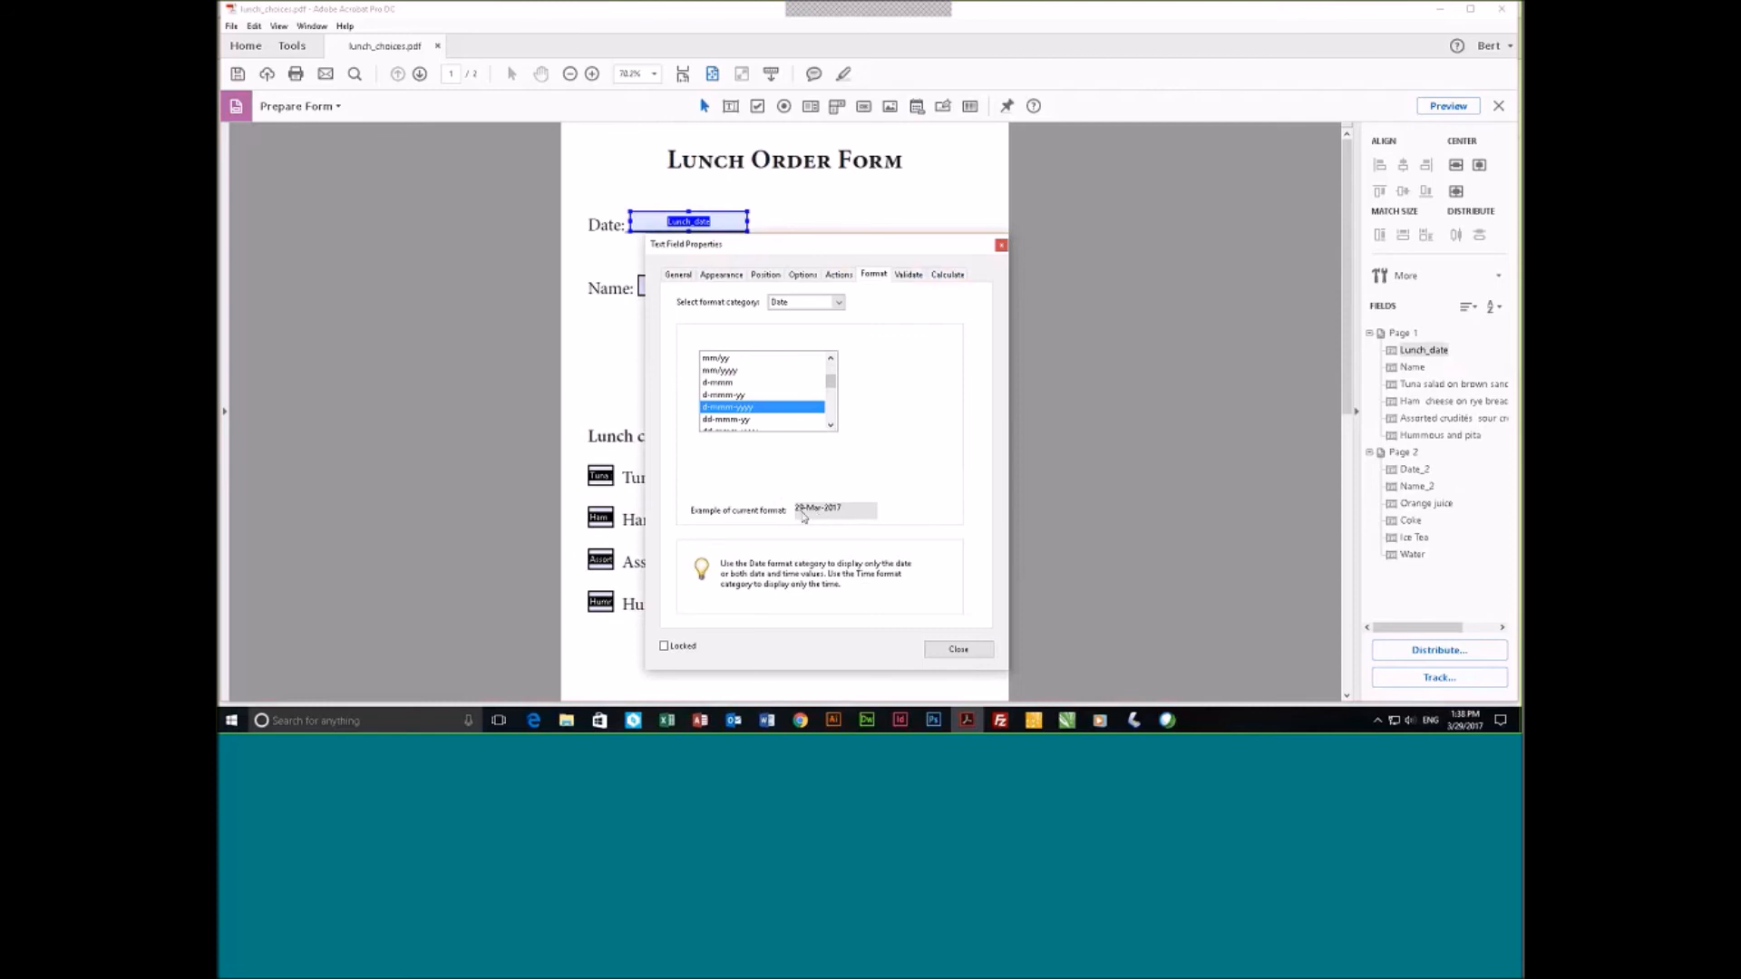
pyautogui.click(963, 651)
pyautogui.click(778, 289)
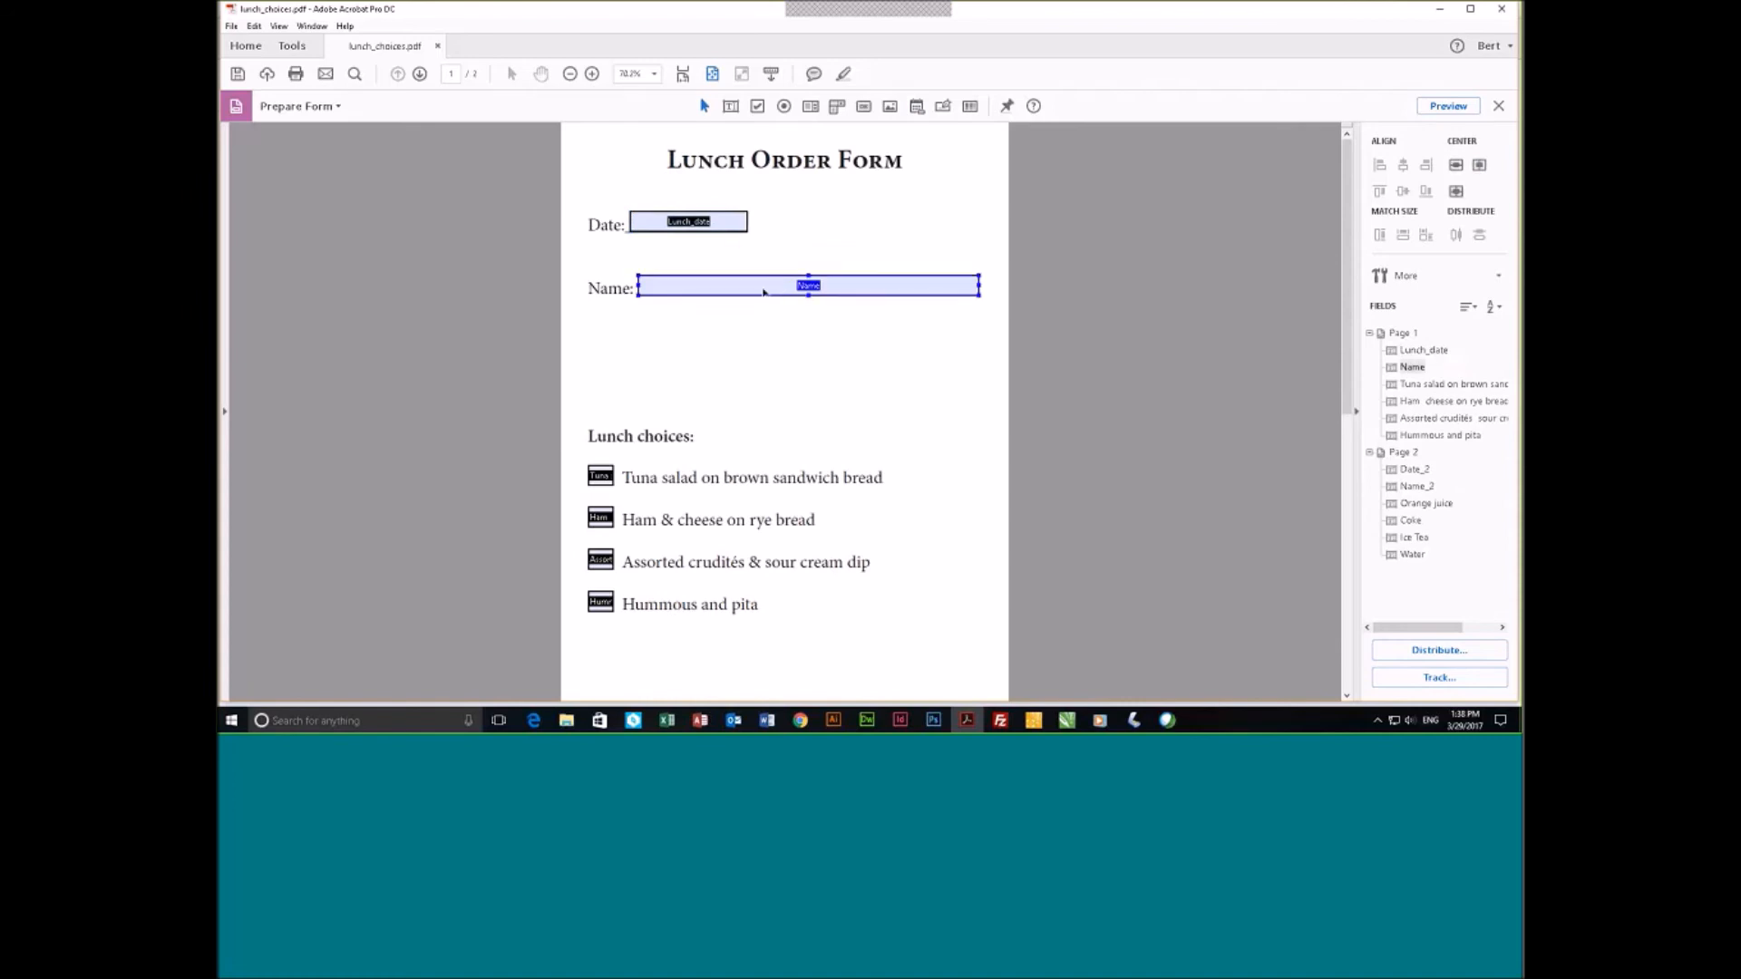
pyautogui.click(735, 221)
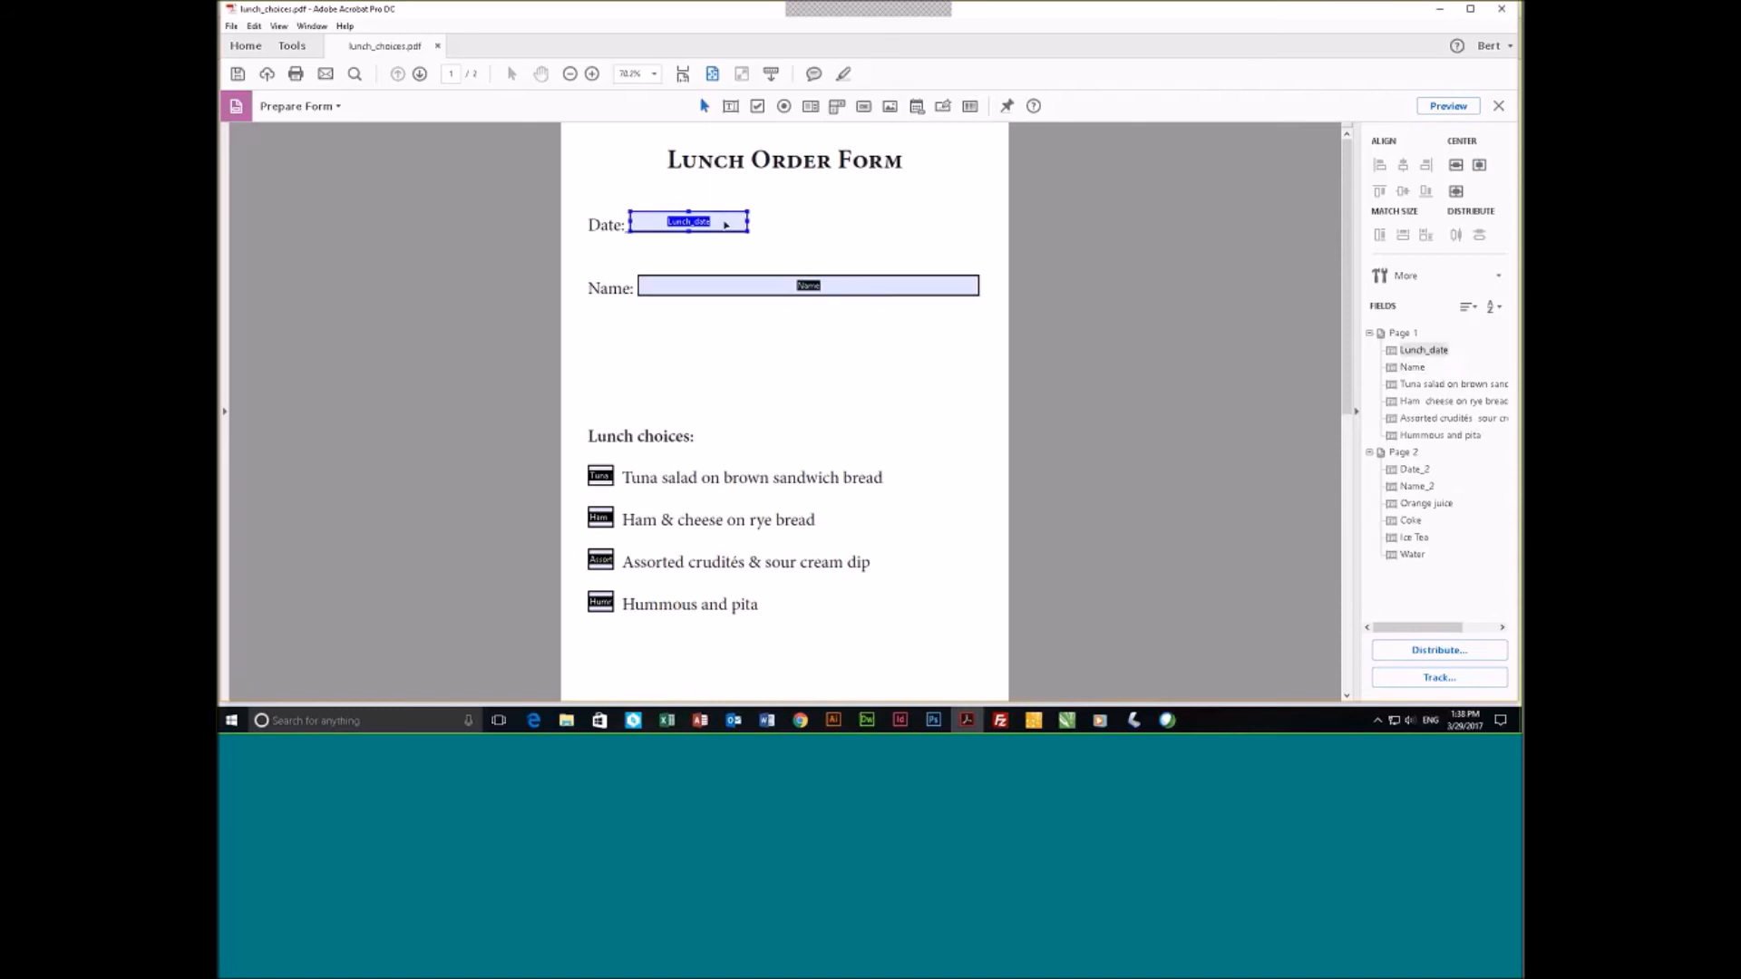
pyautogui.rightClick(726, 225)
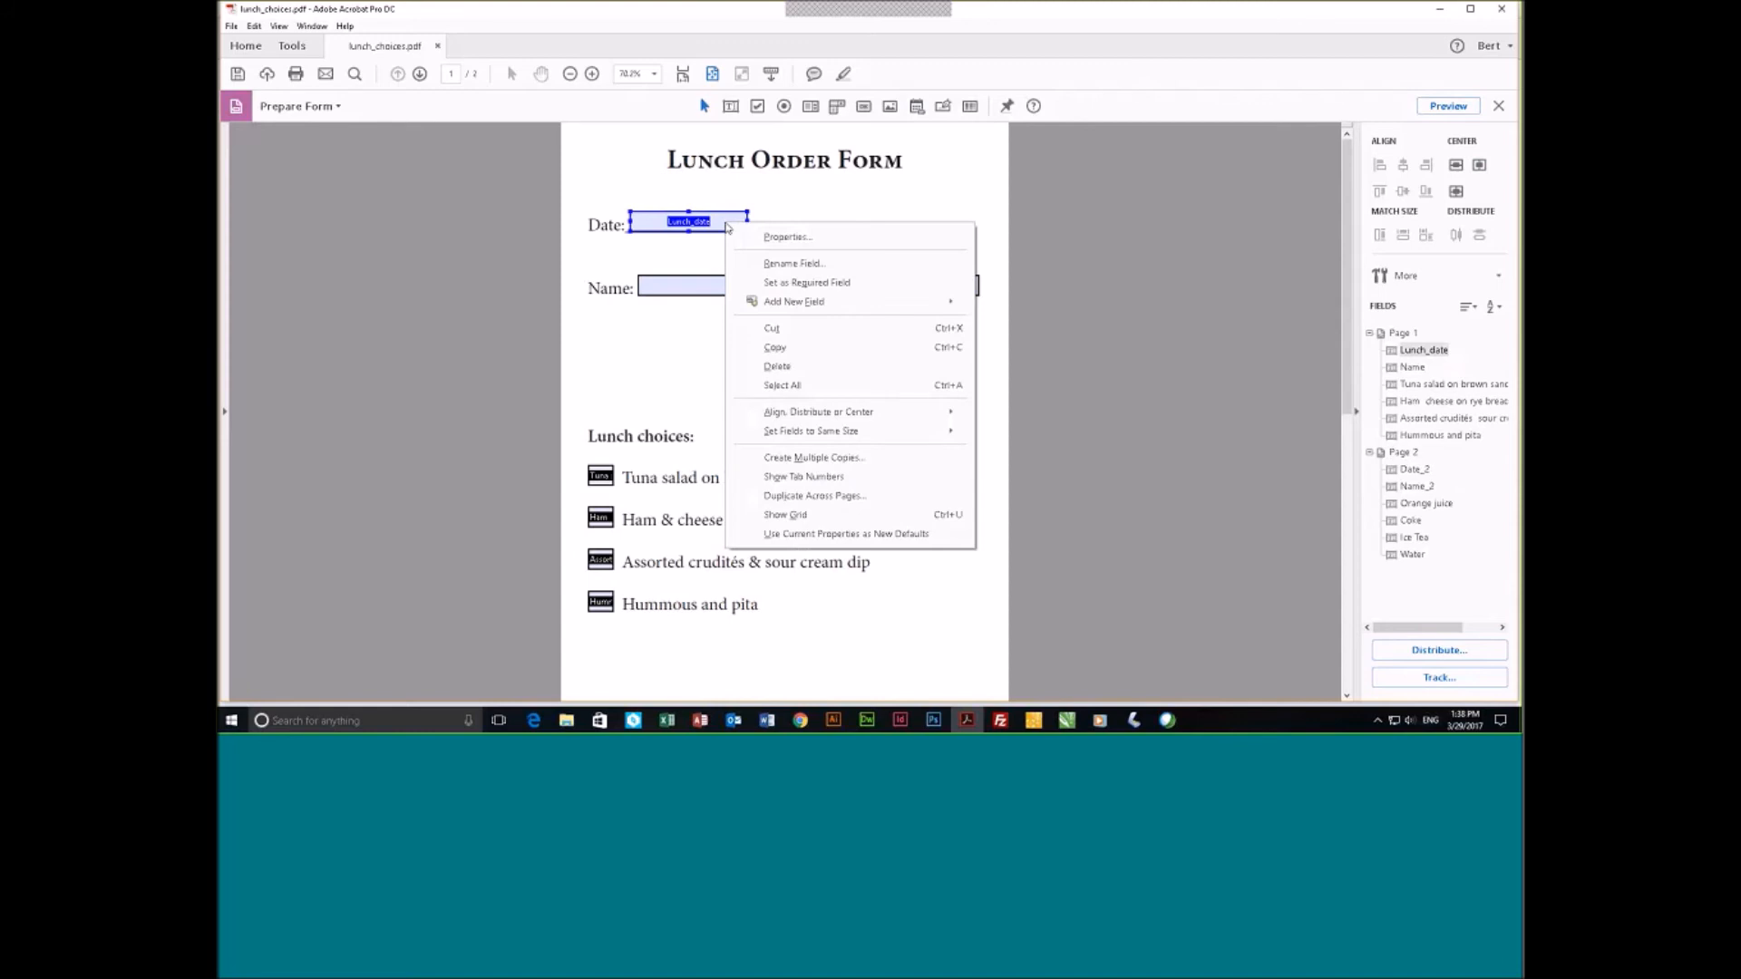
pyautogui.click(954, 206)
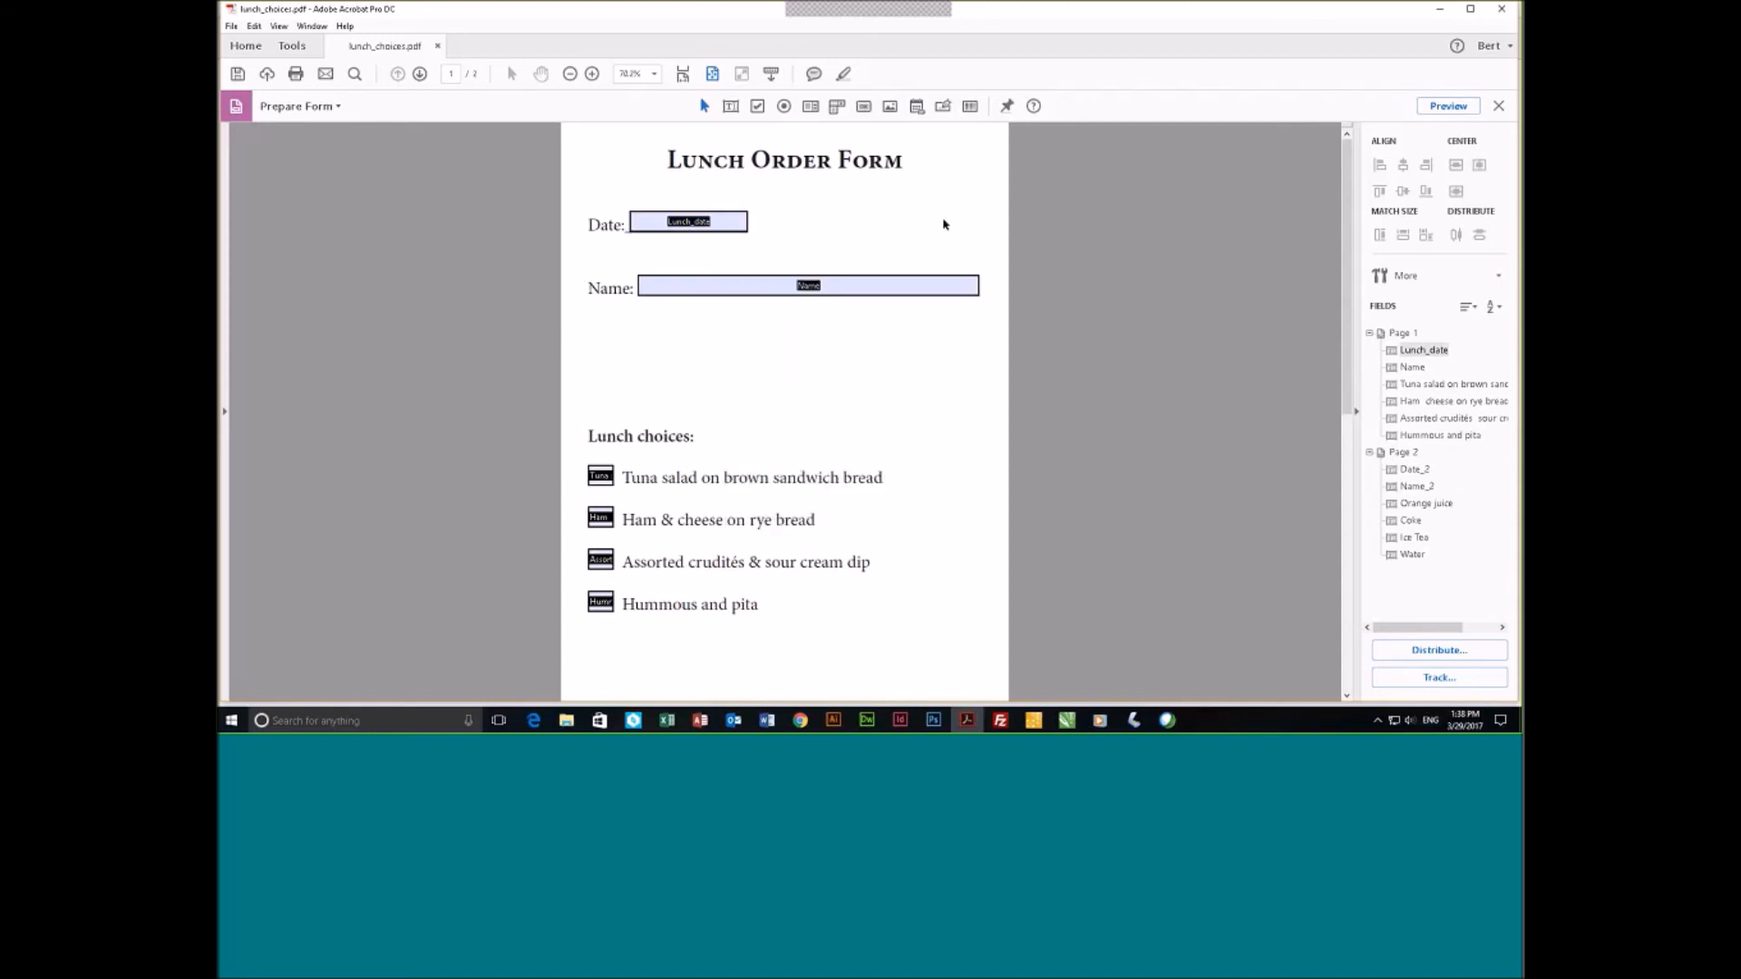
# Delete the date, name and four beverage choice fields from page 2 of the form.
pyautogui.scroll(-3, 944, 224)
pyautogui.click(711, 222)
pyautogui.press('Delete')
pyautogui.click(742, 287)
pyautogui.press('Delete')
pyautogui.moveTo(580, 443); pyautogui.dragTo(649, 661)
pyautogui.press('Delete')
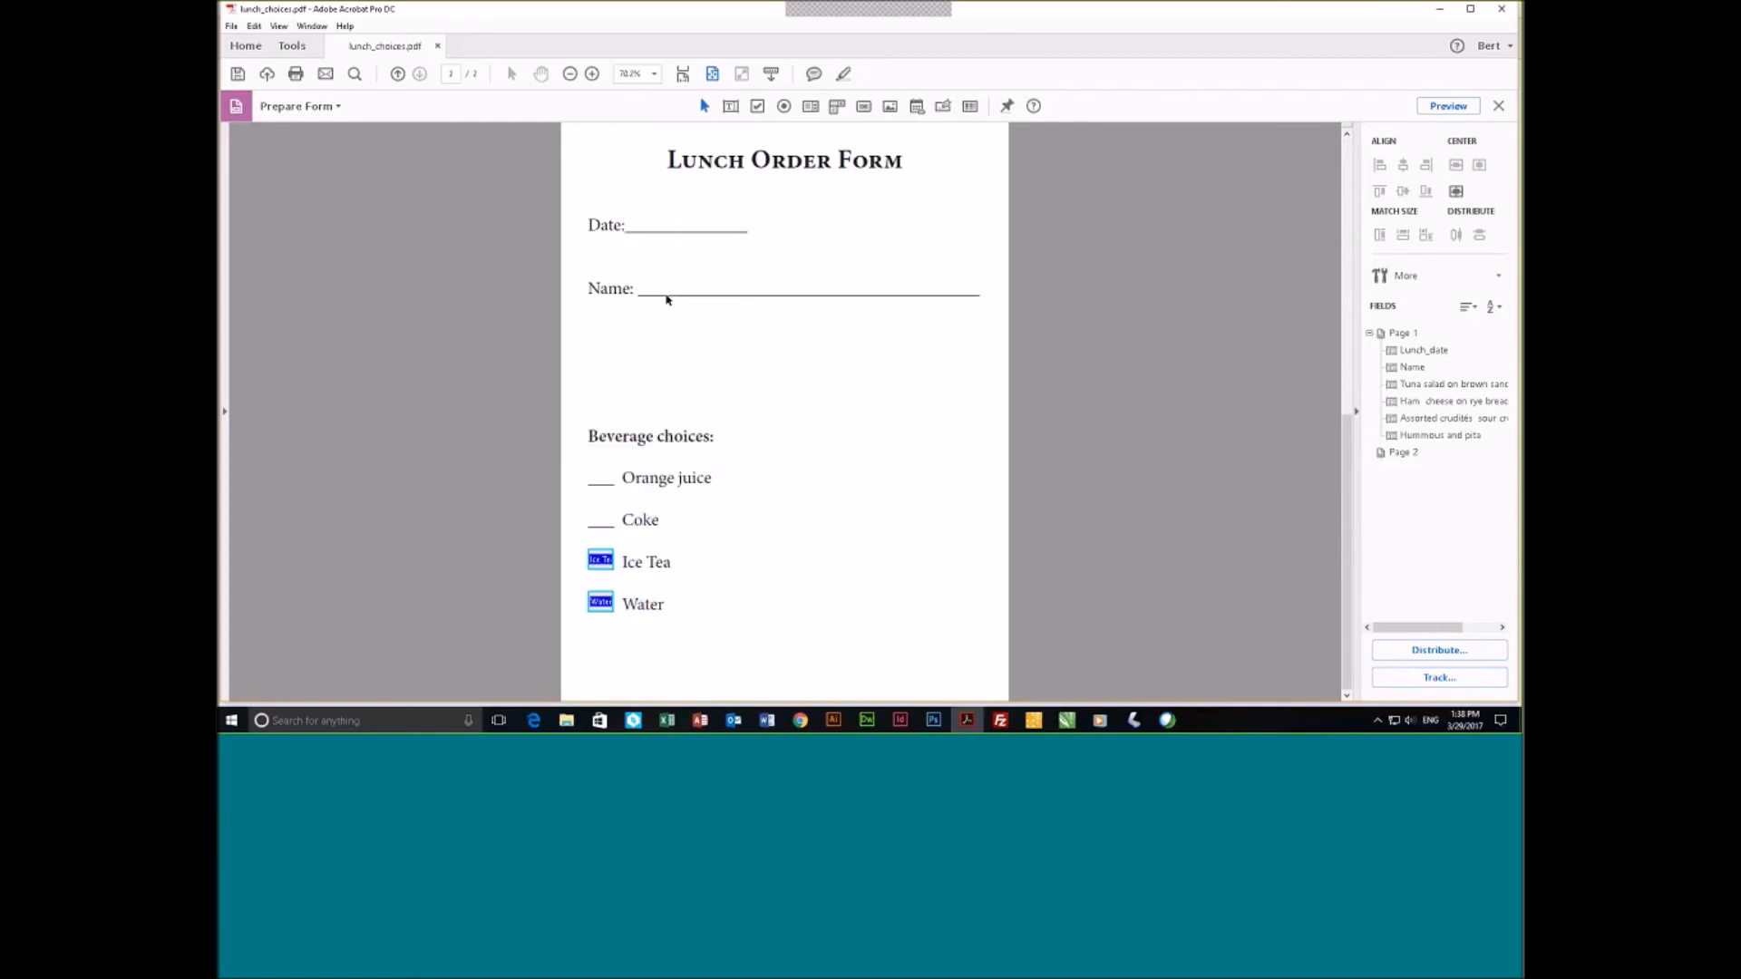
# Duplicate the Lunch_date field from page 1 across all pages of the form.
pyautogui.scroll(3, 759, 323)
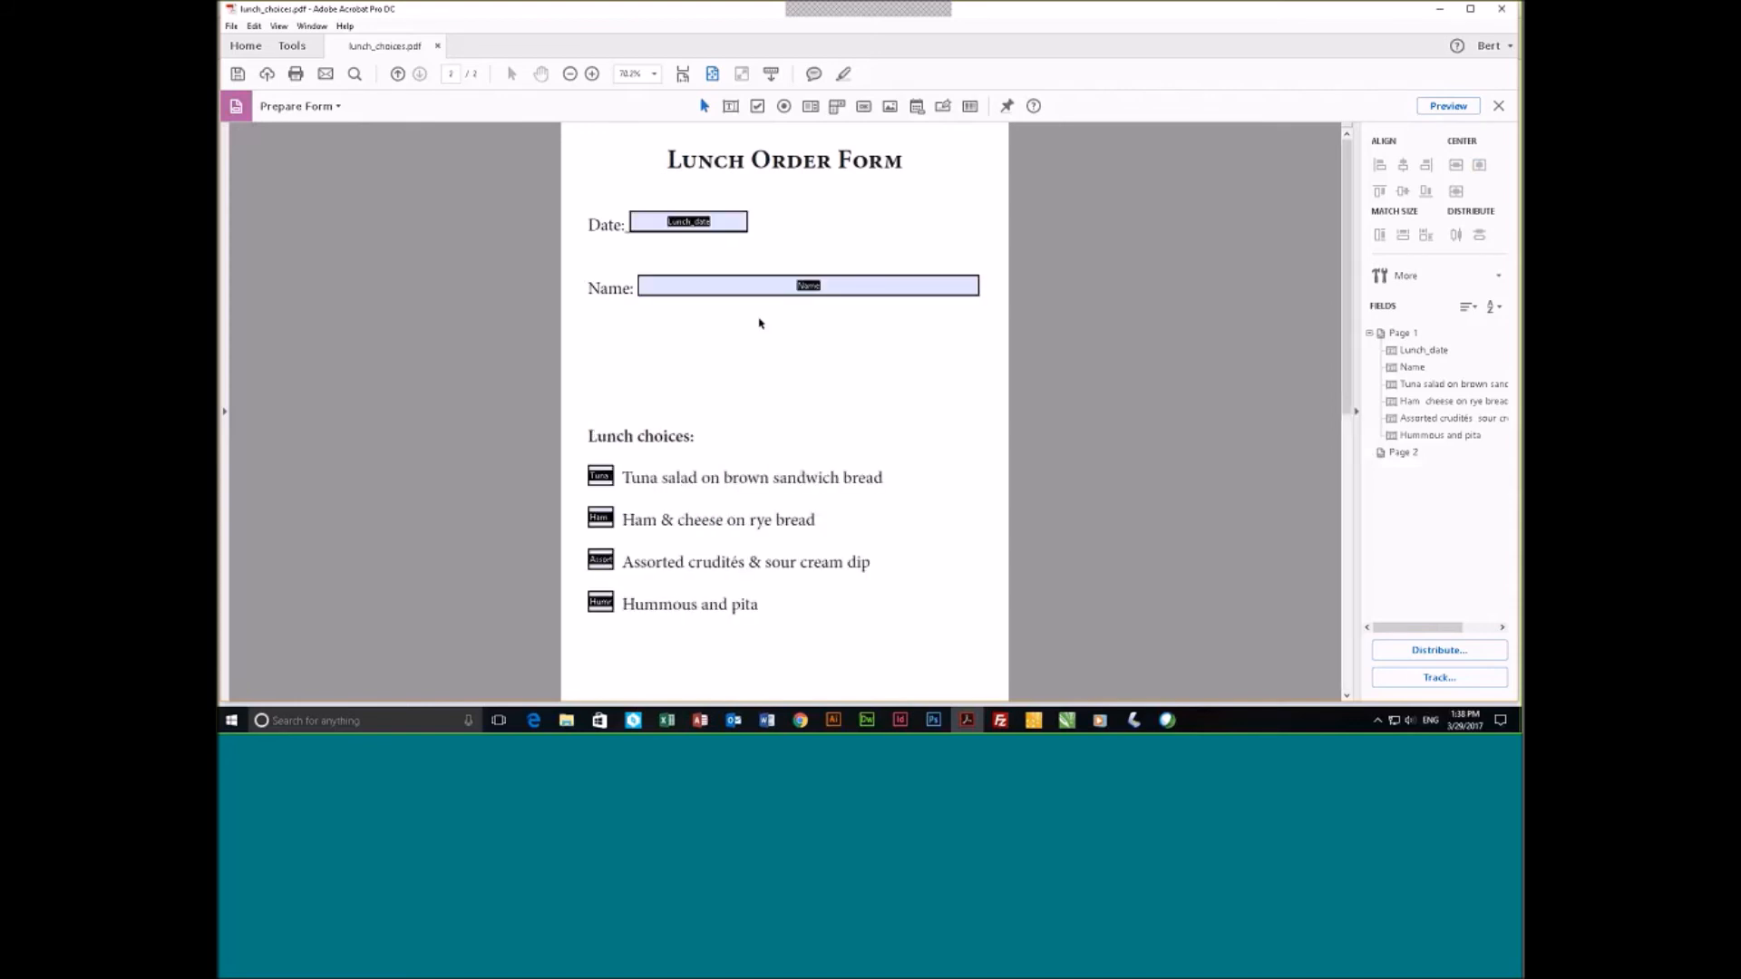
pyautogui.click(719, 226)
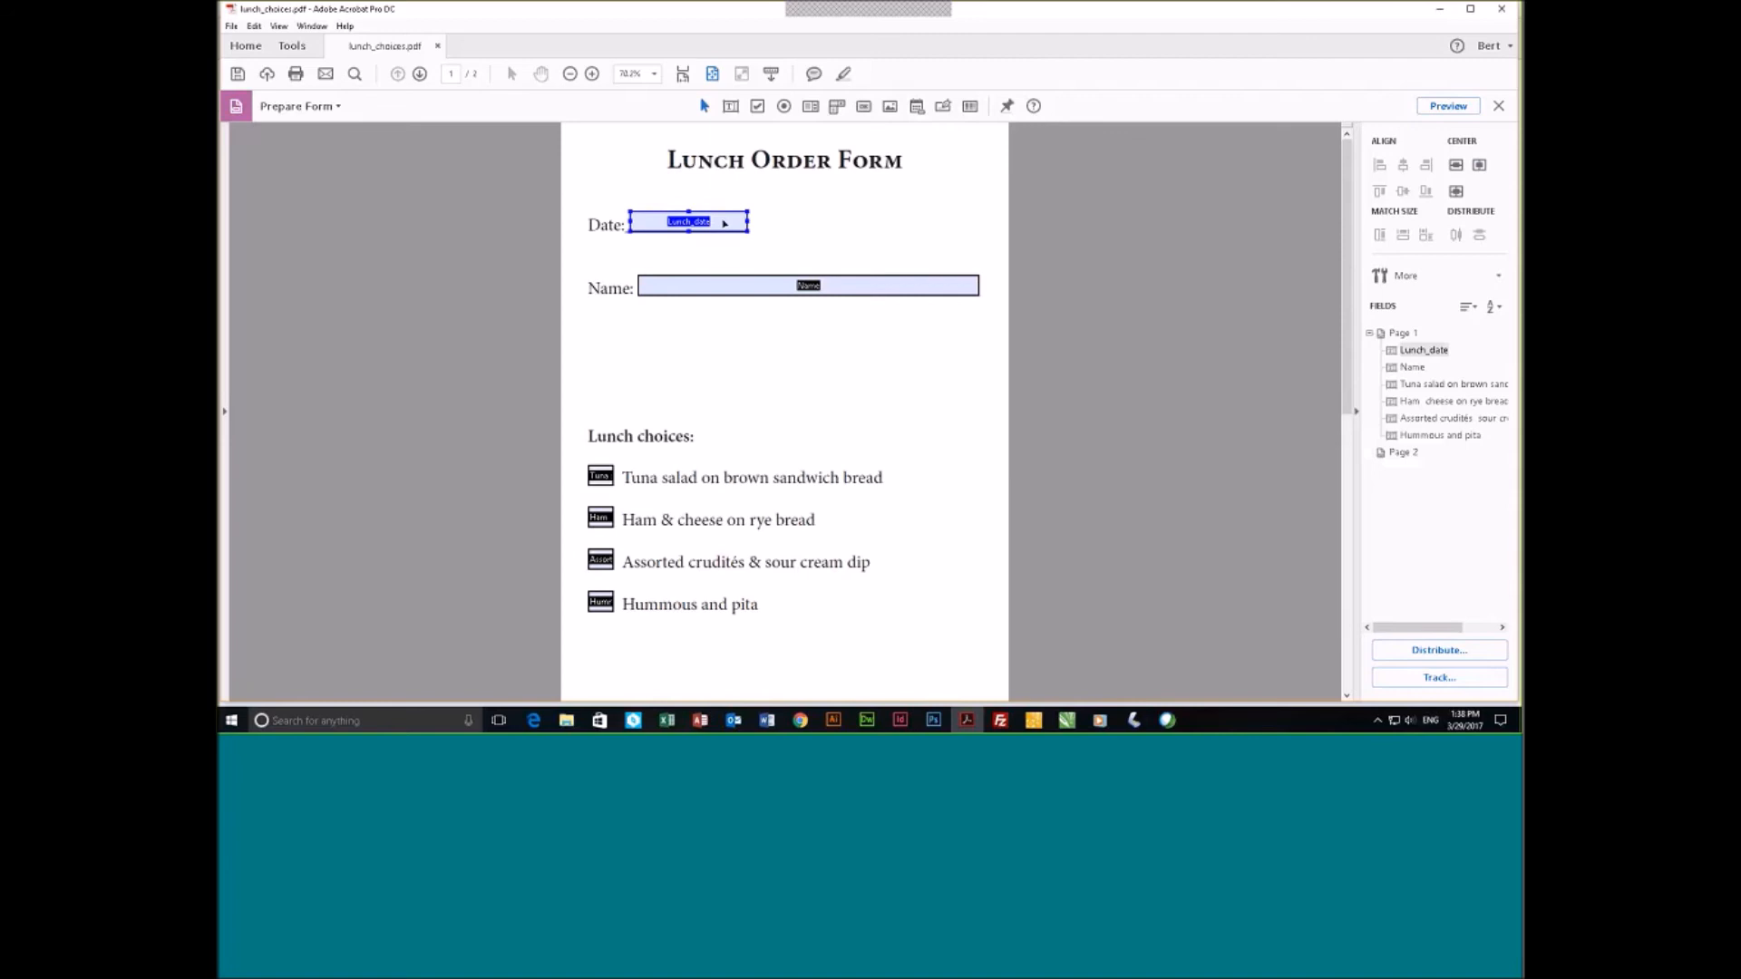
pyautogui.rightClick(726, 224)
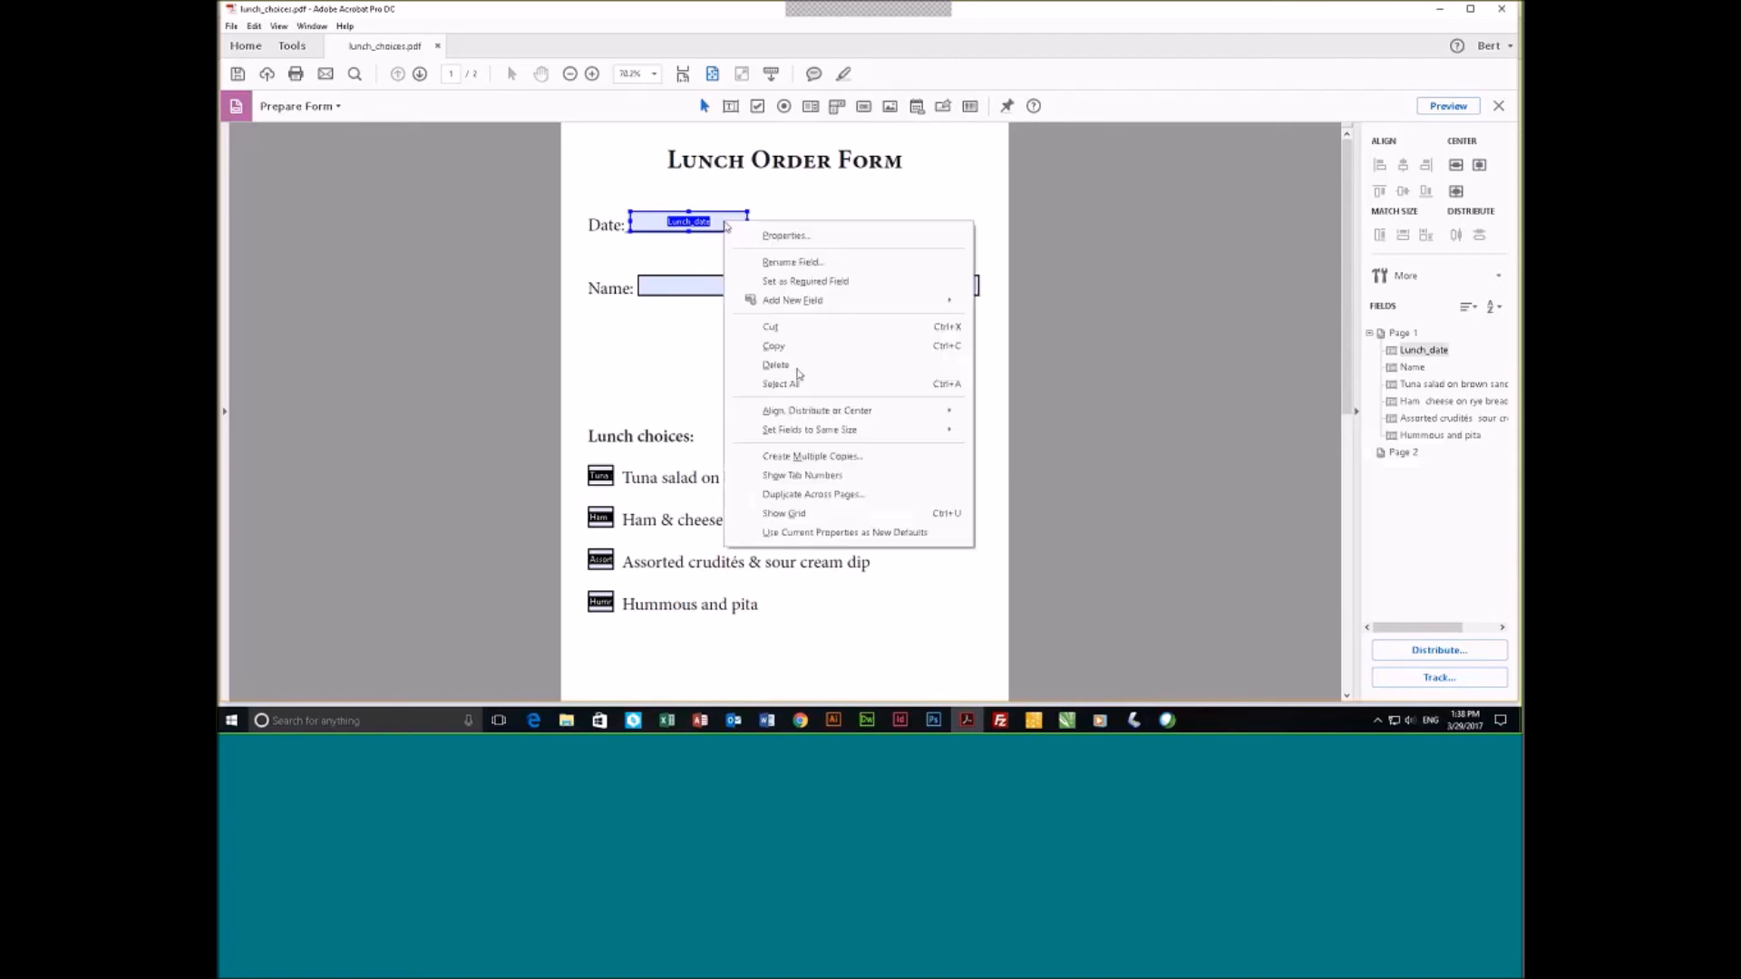
pyautogui.click(844, 497)
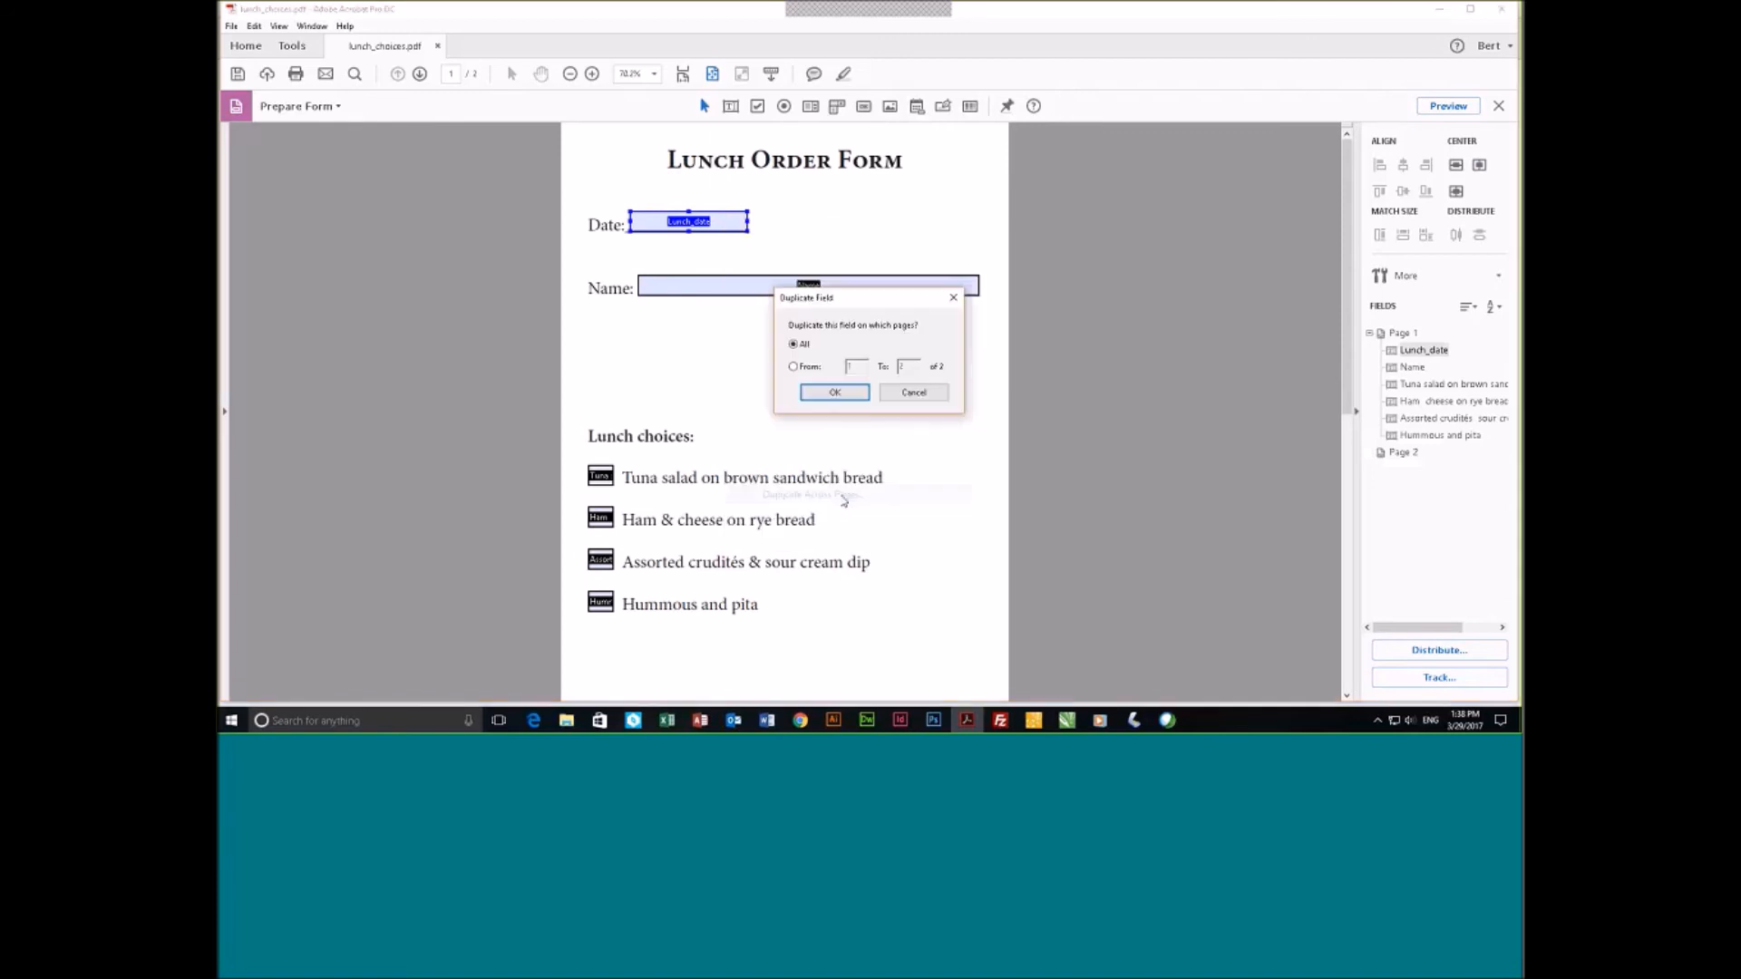
pyautogui.click(835, 392)
pyautogui.click(704, 247)
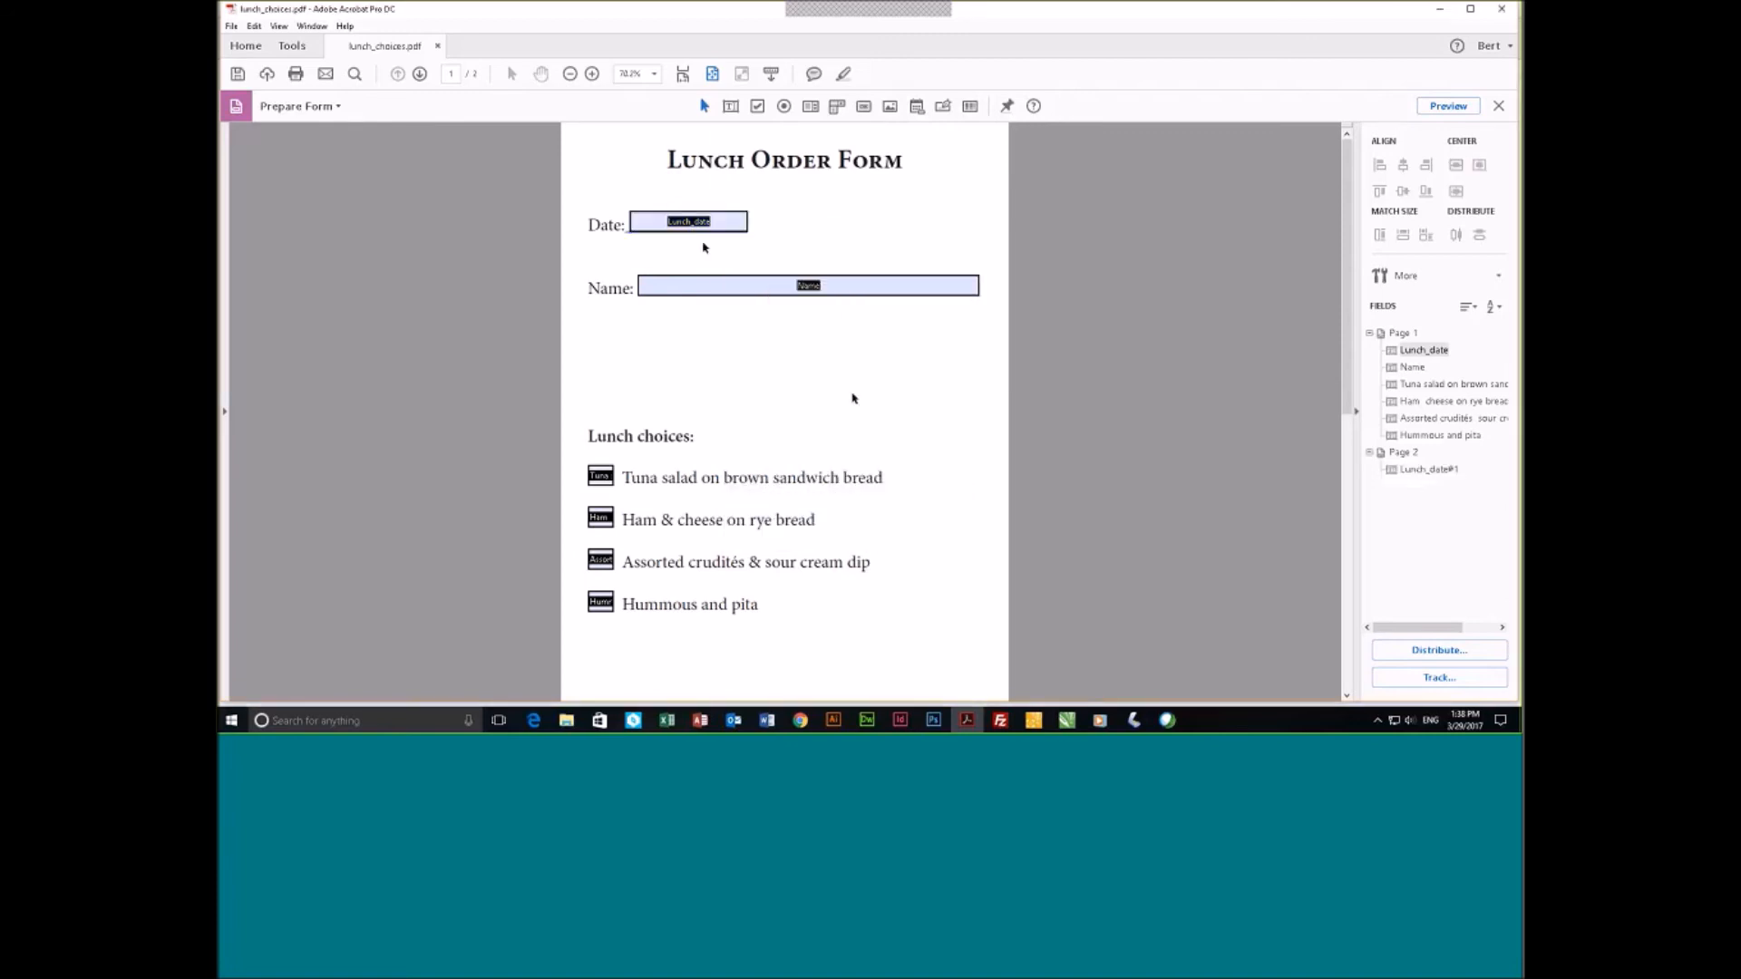
pyautogui.click(683, 230)
pyautogui.scroll(-3, 757, 351)
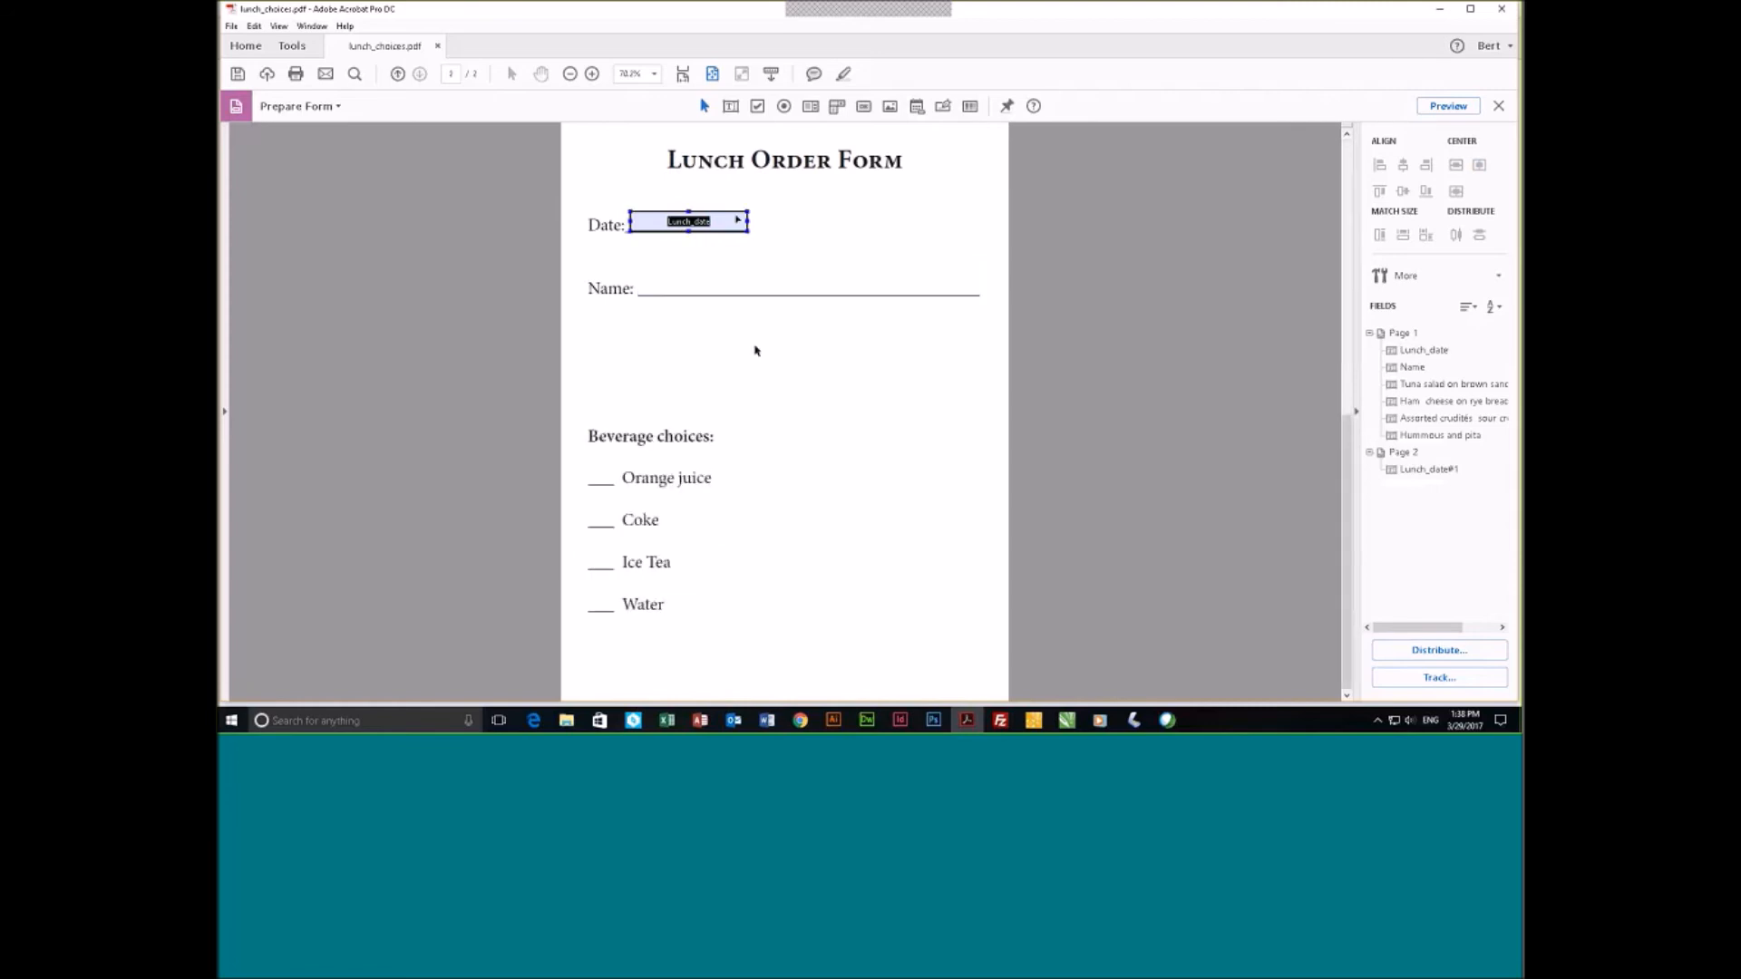
# Duplicate the Name field from page 1 across all pages of the form.
pyautogui.scroll(3, 843, 393)
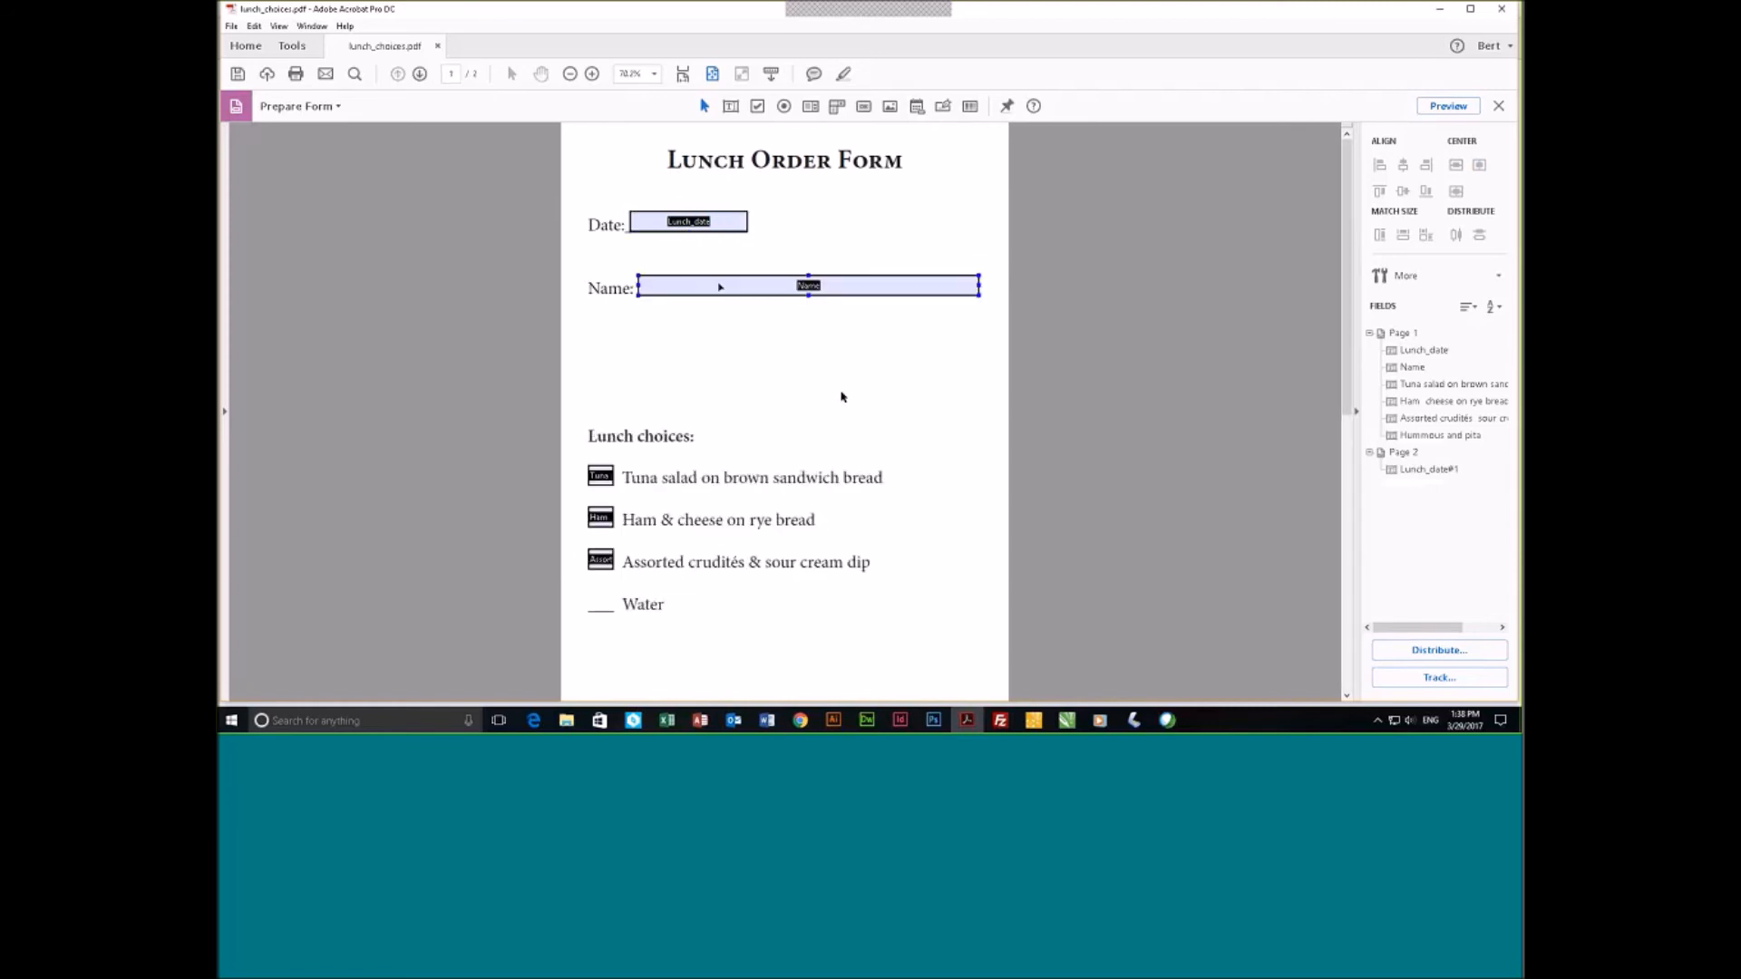
pyautogui.rightClick(720, 286)
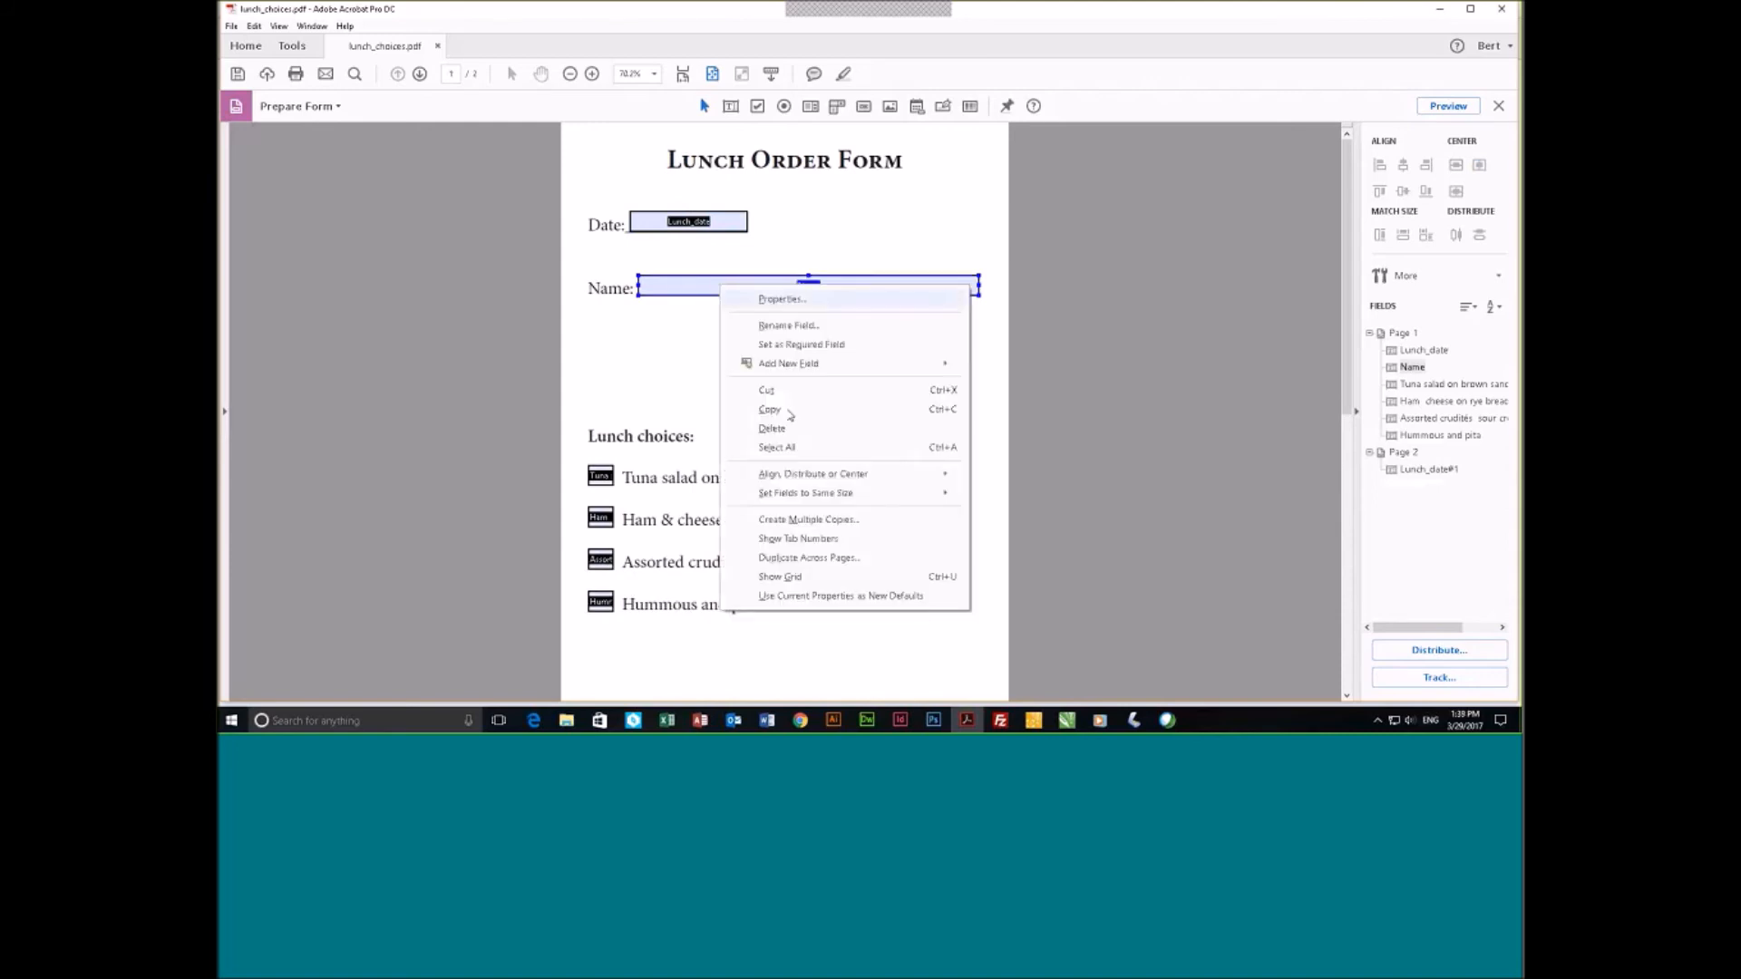
pyautogui.click(828, 558)
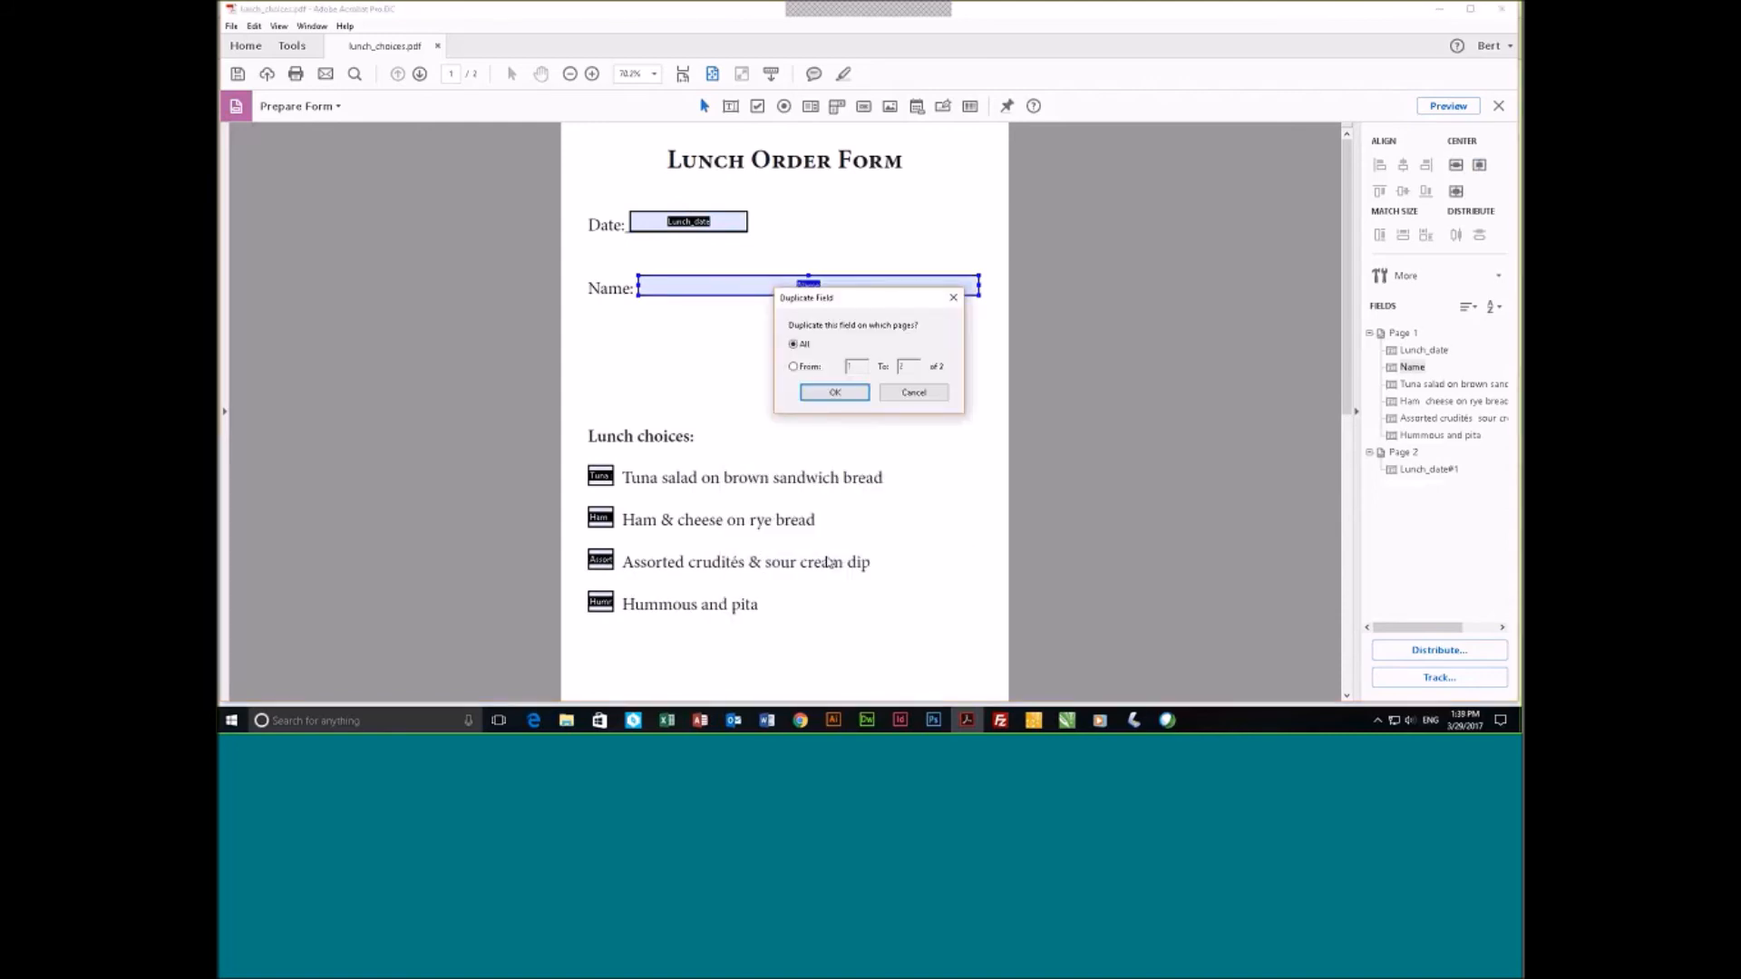
pyautogui.click(860, 394)
pyautogui.click(860, 397)
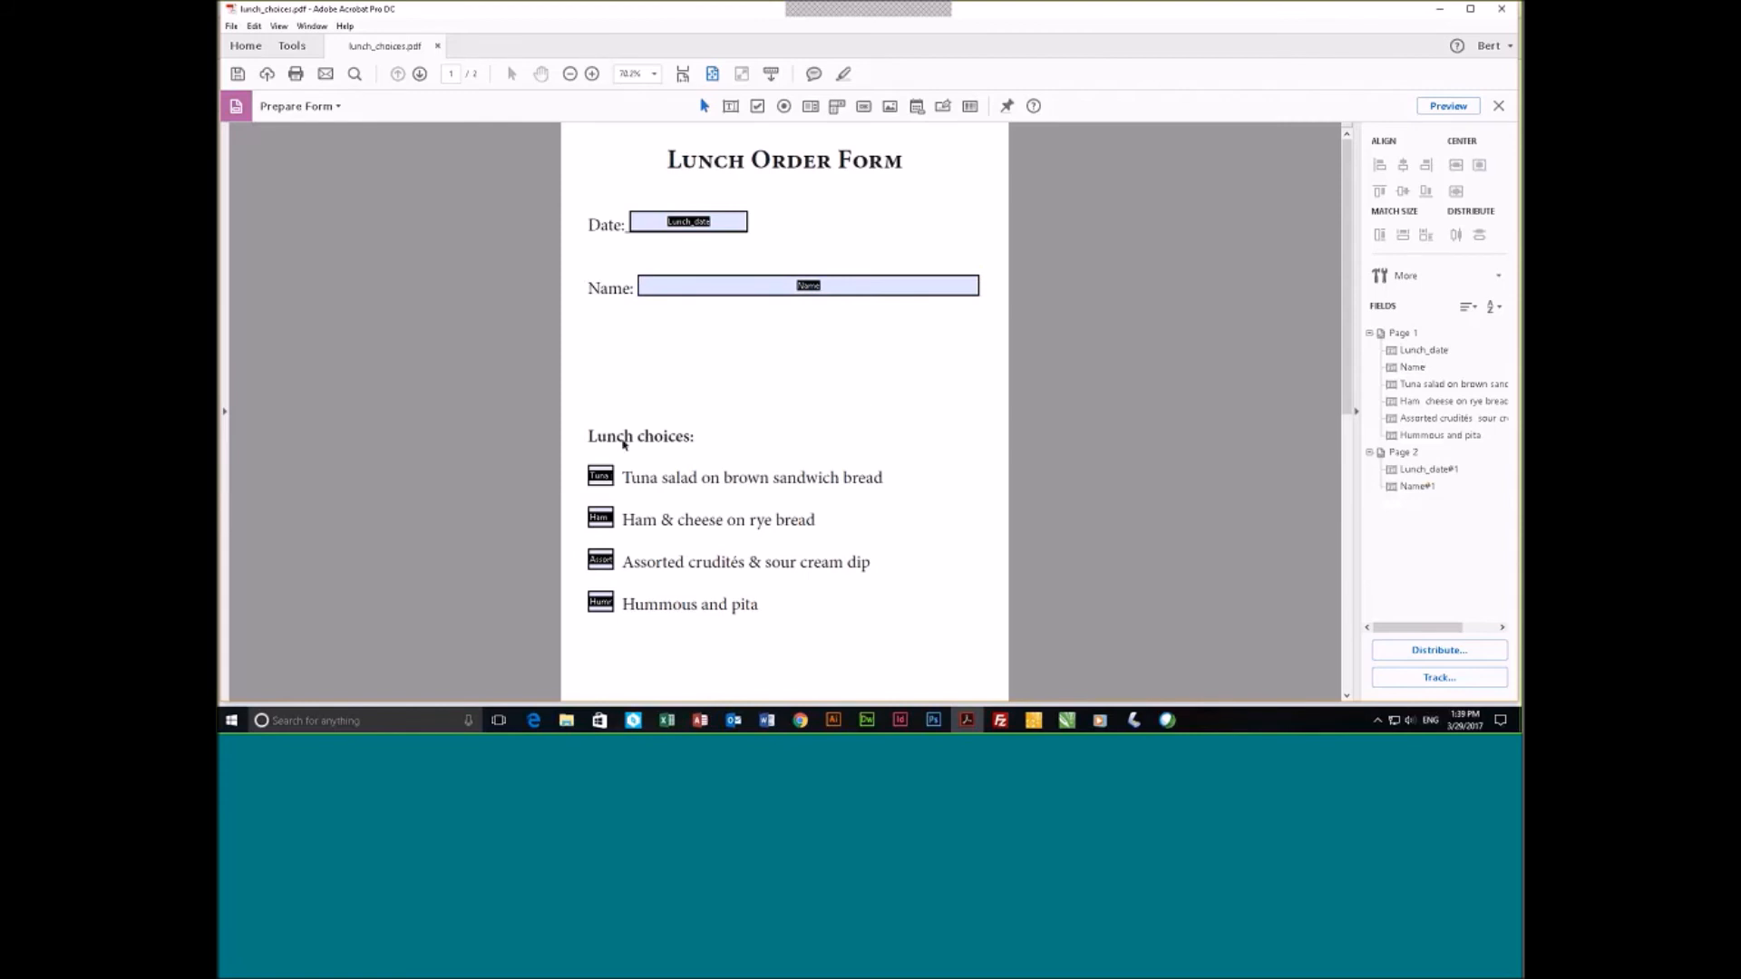
# Inspect the general and format properties of the text field beside the tuna salad choice on page 1.
pyautogui.click(688, 76)
pyautogui.scroll(-3, 372, 498)
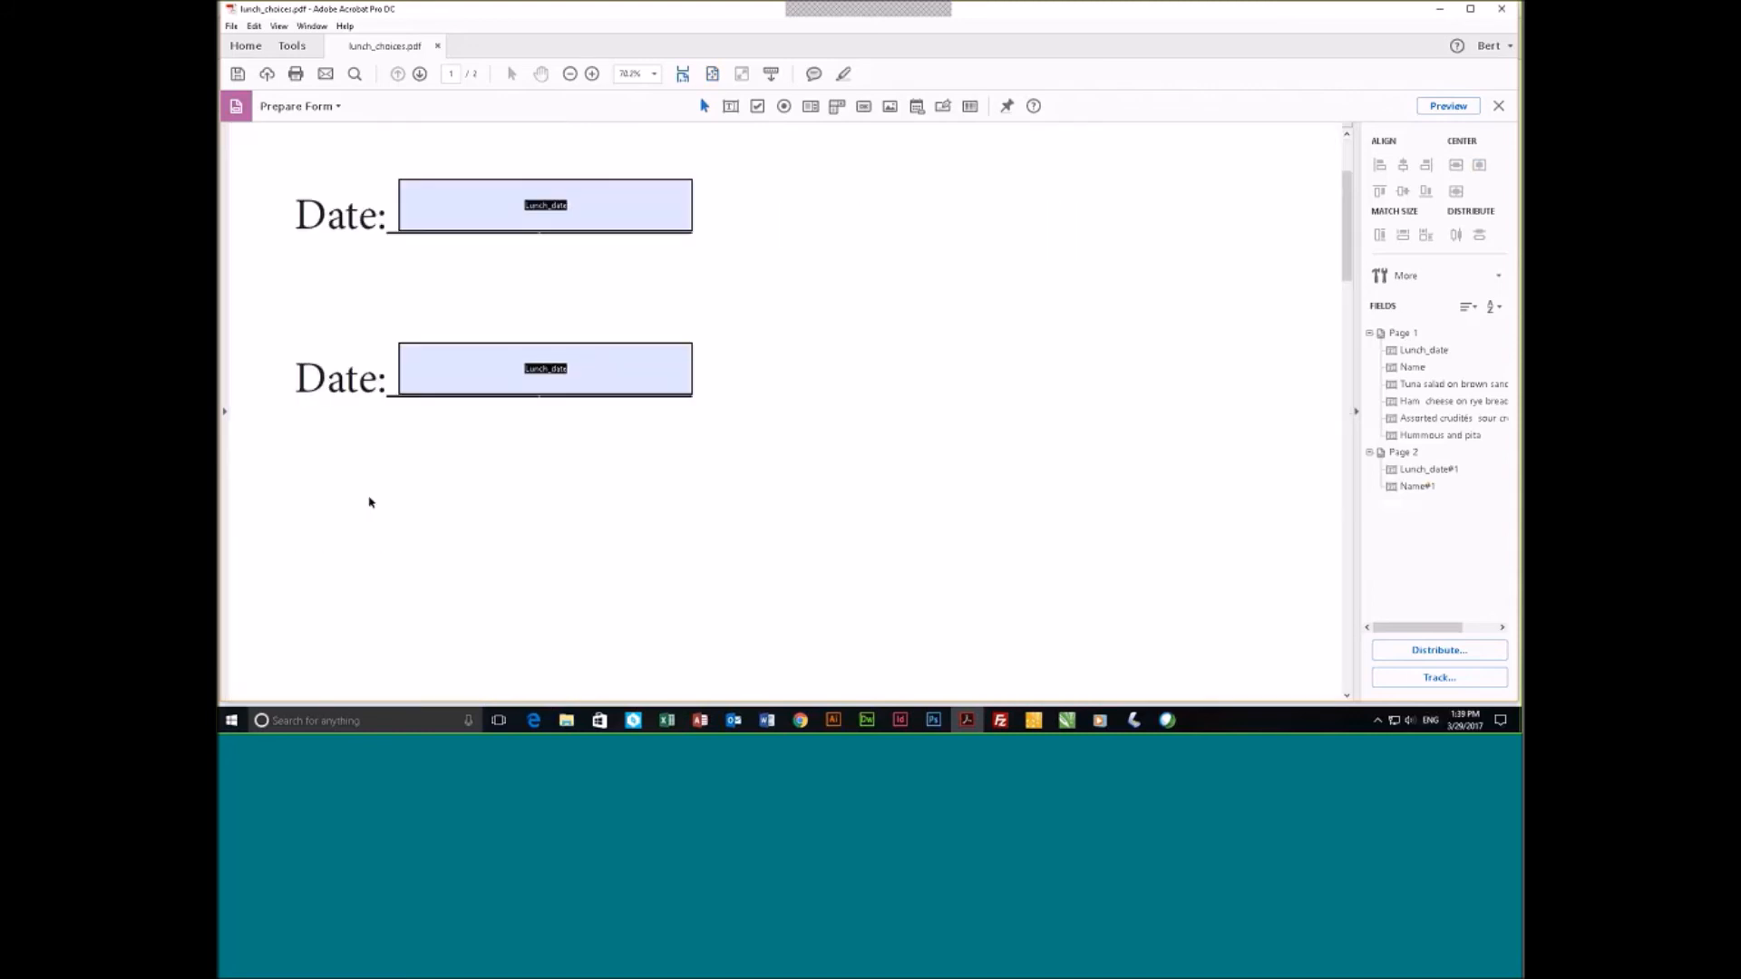
pyautogui.scroll(-1, 369, 499)
pyautogui.scroll(-1, 369, 501)
pyautogui.doubleClick(322, 233)
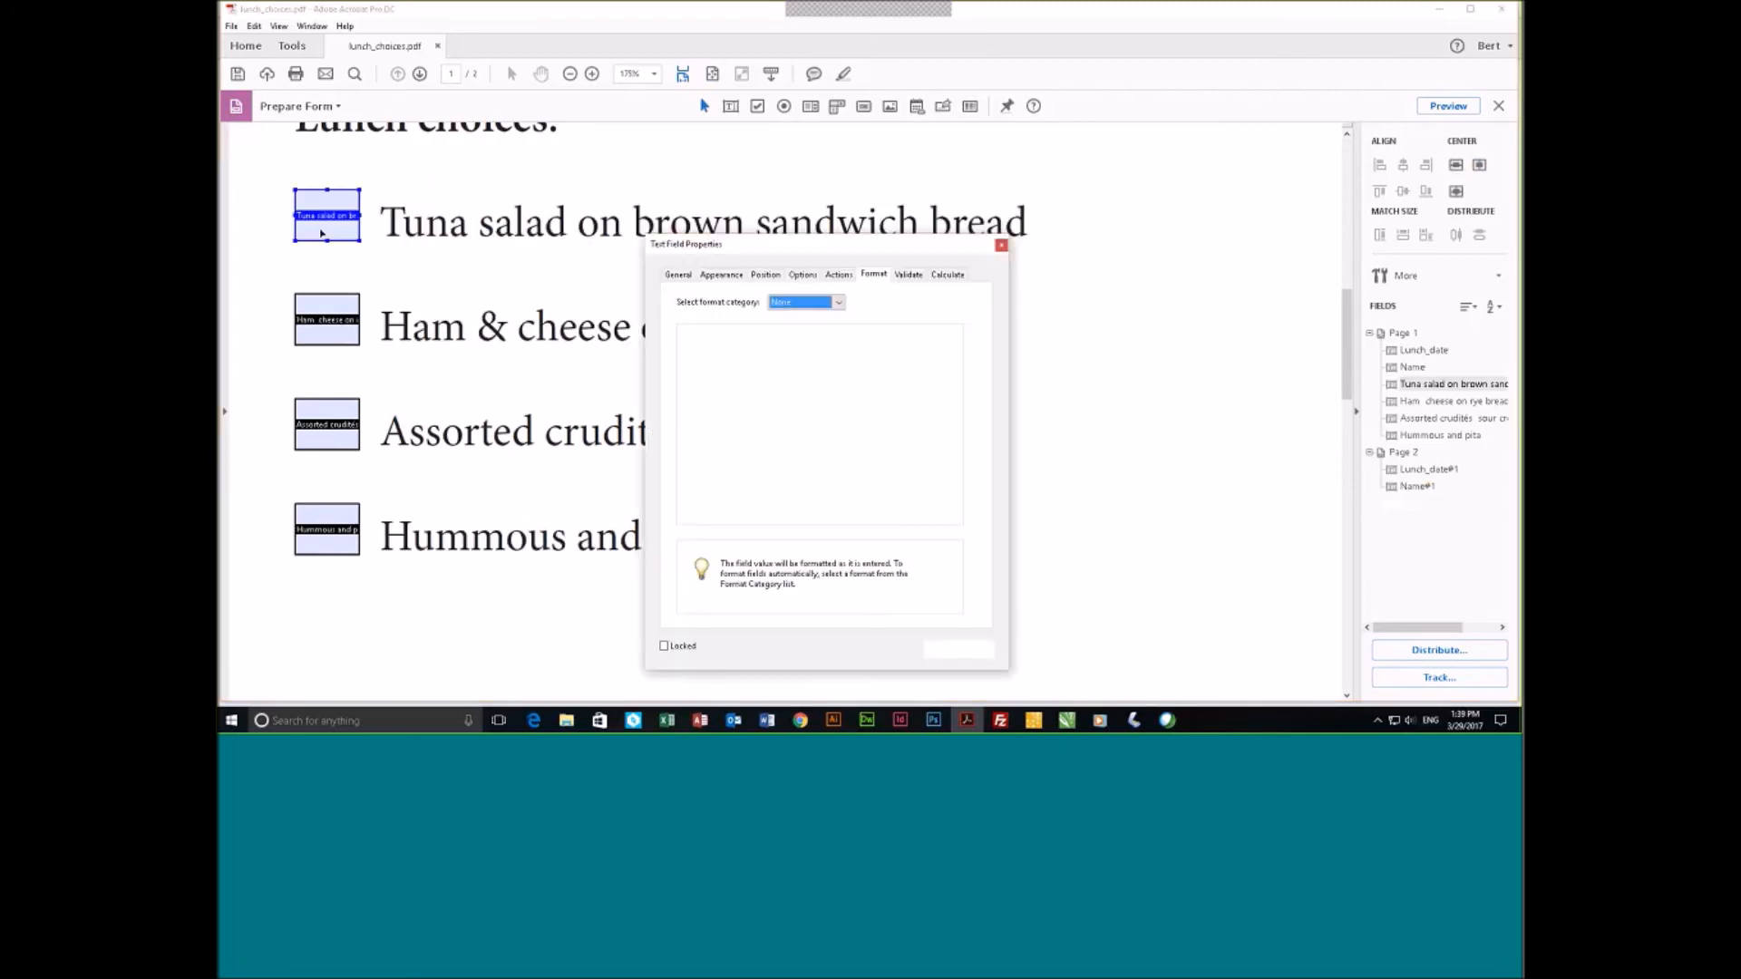
pyautogui.click(685, 278)
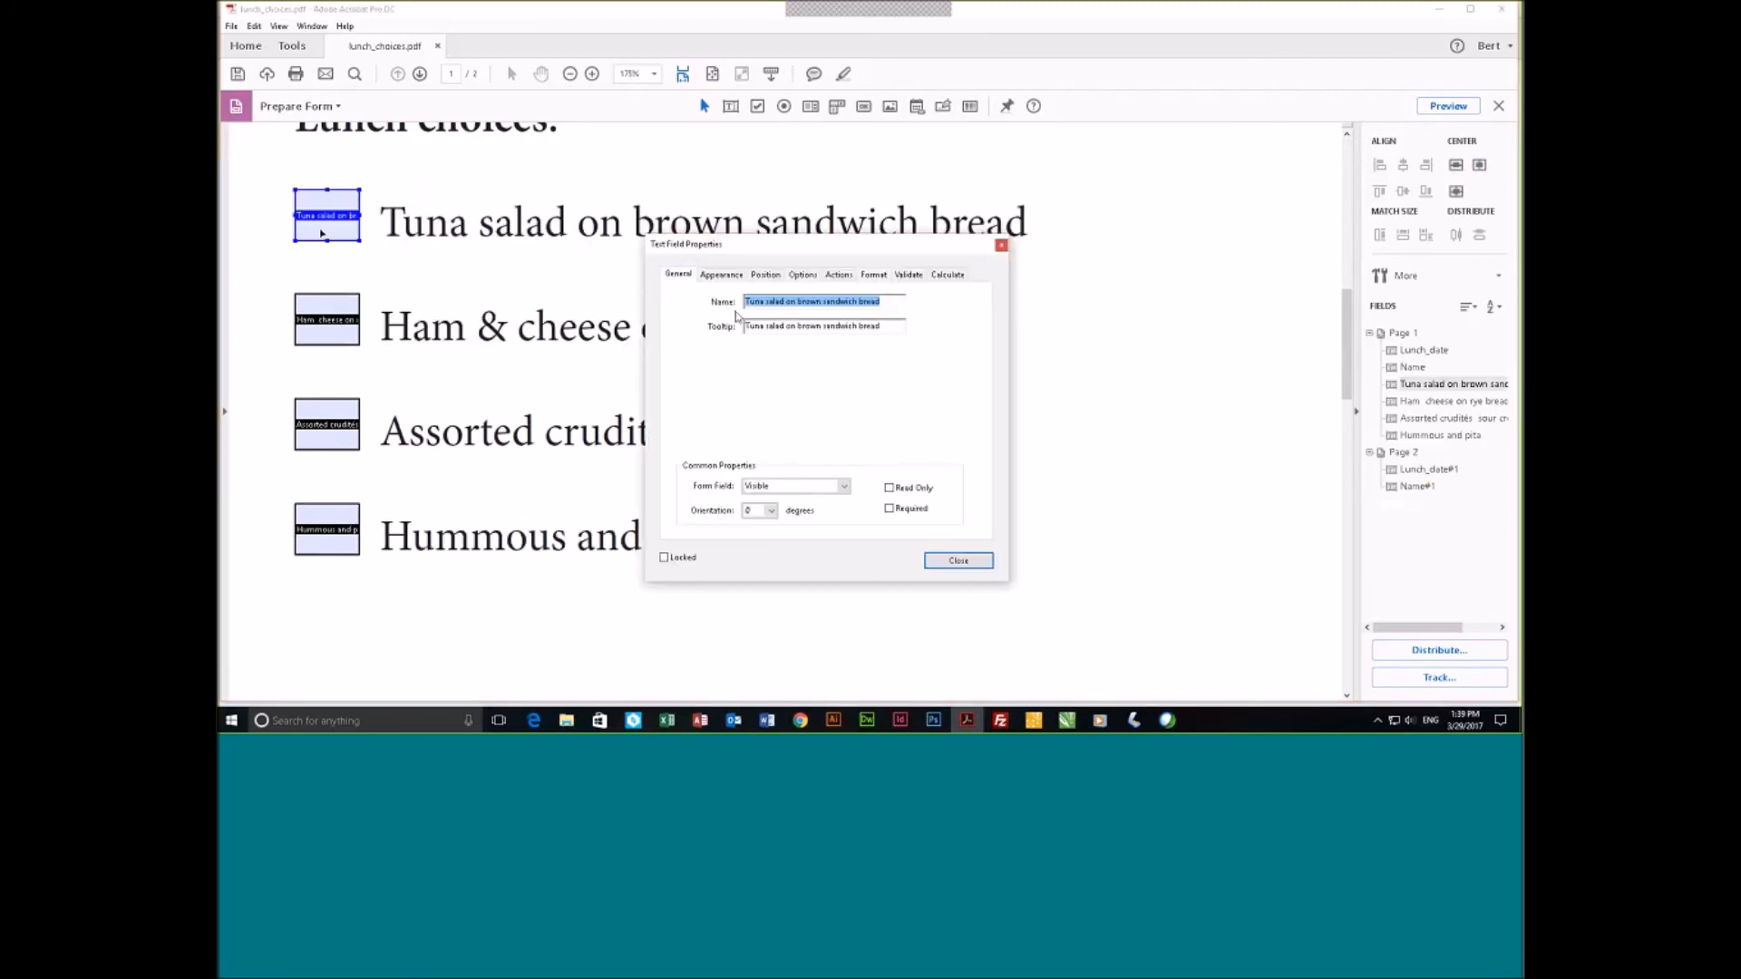
pyautogui.click(874, 277)
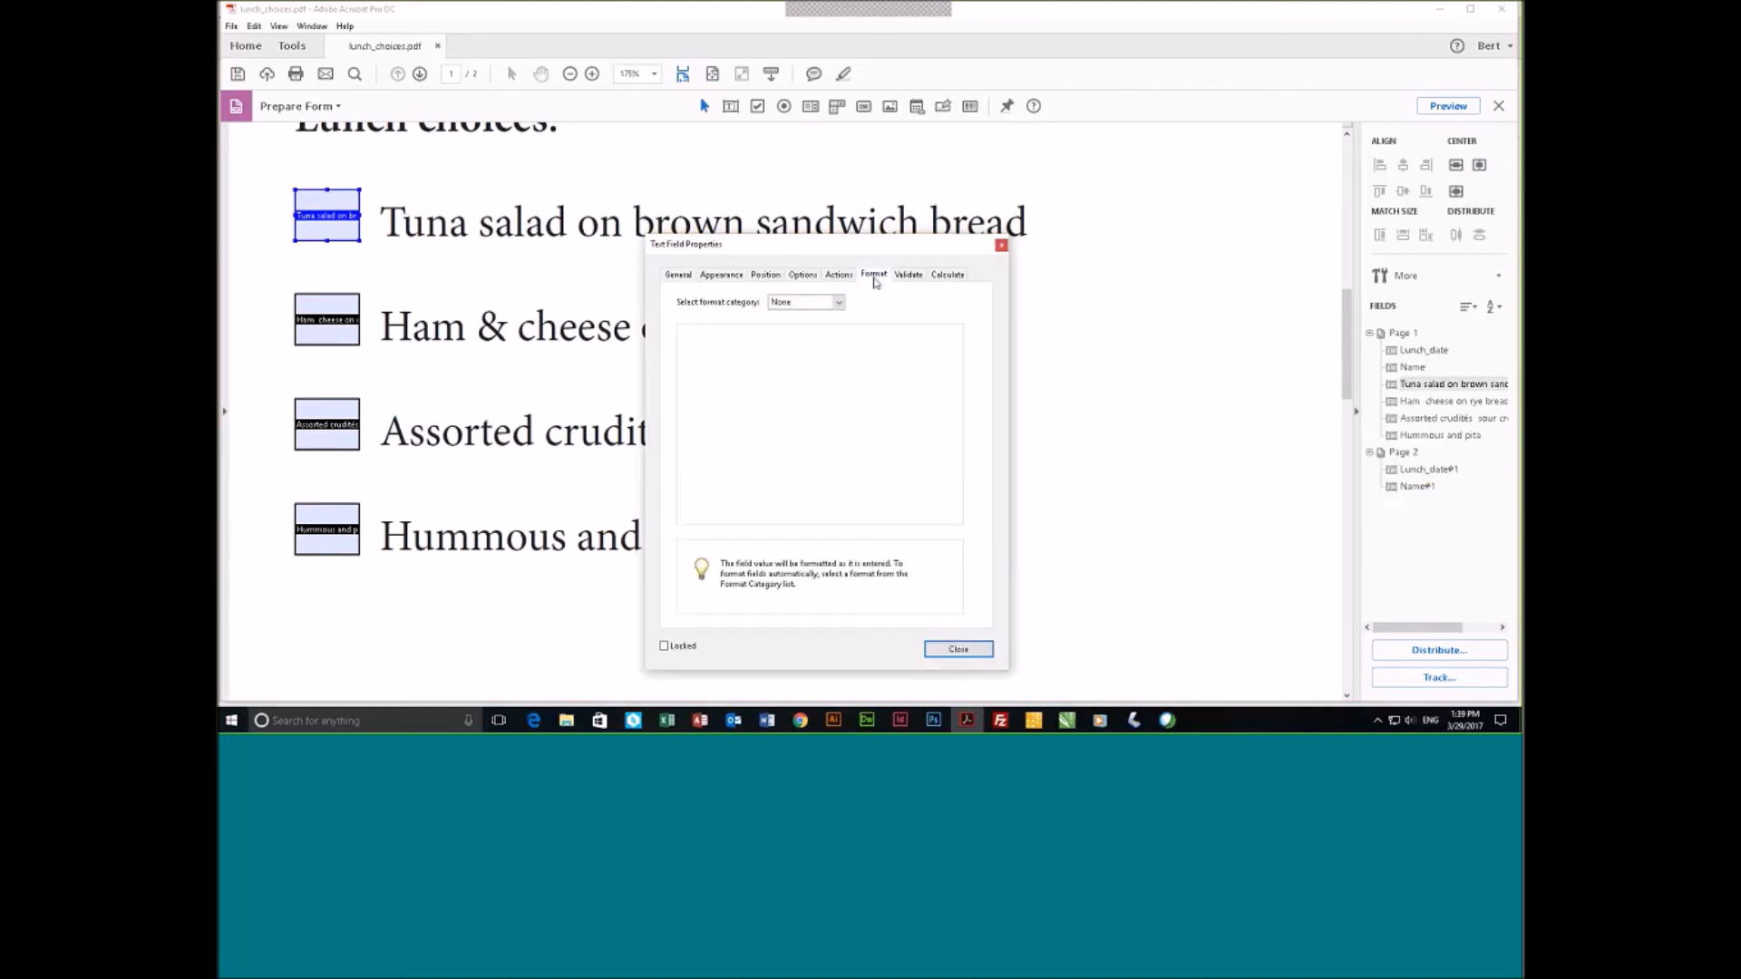
pyautogui.click(958, 649)
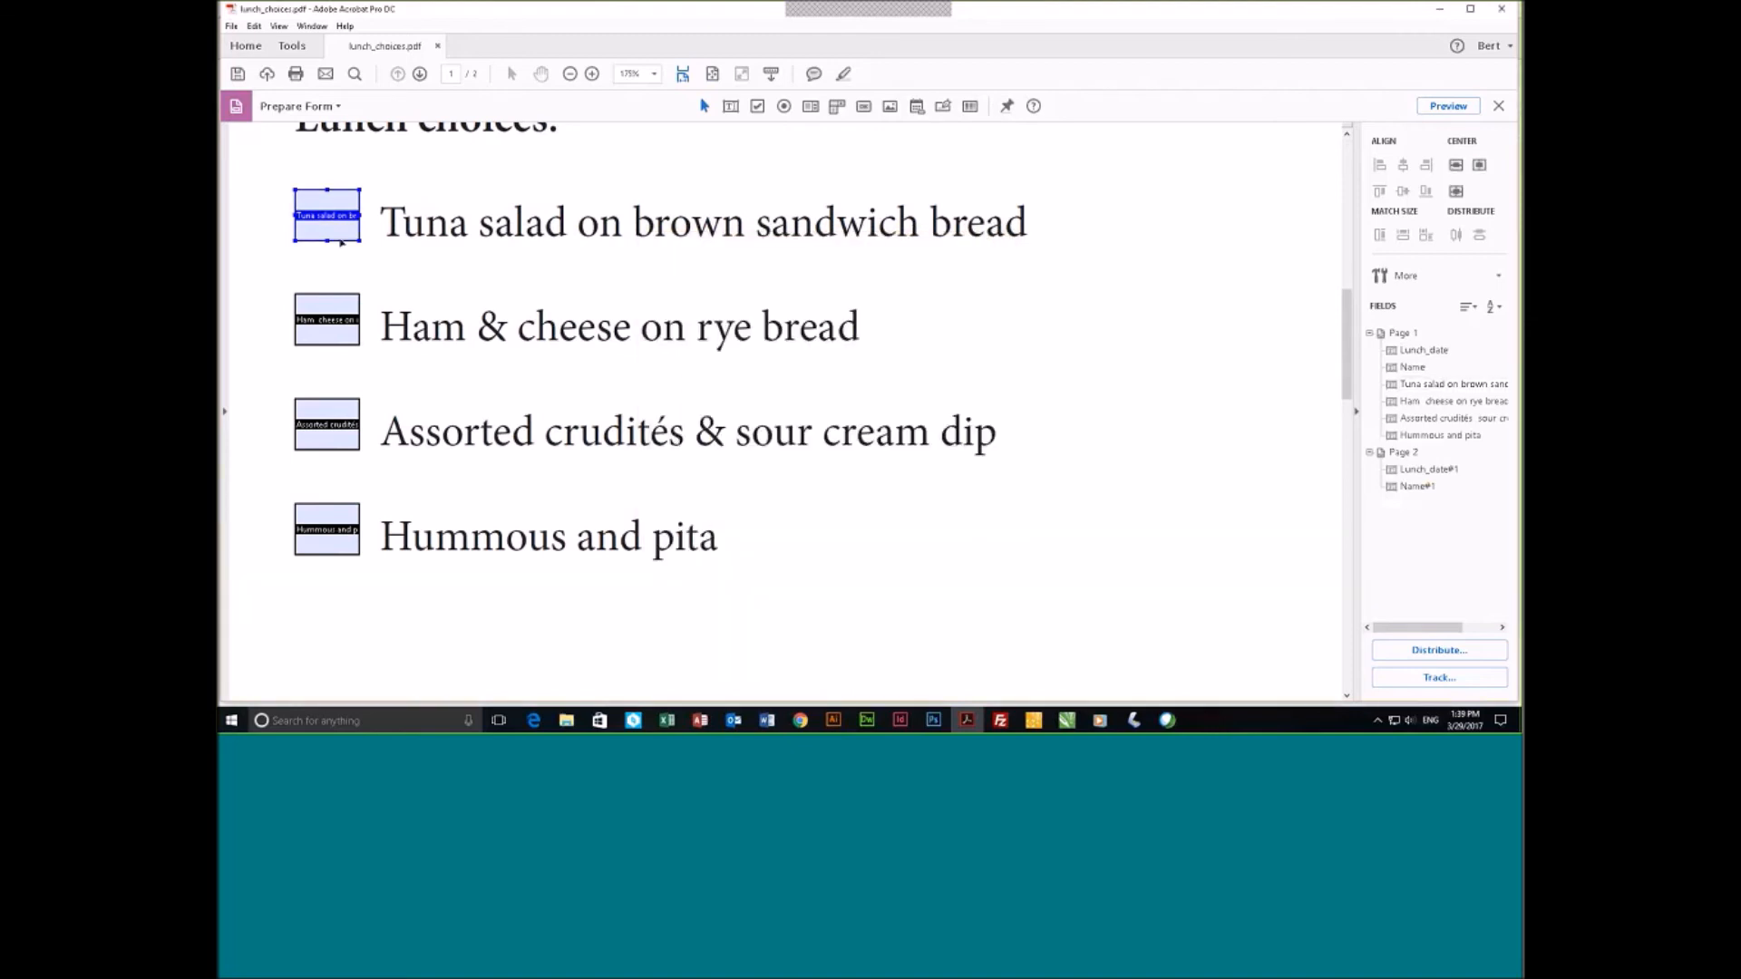
# Delete the four lunch choice text fields on page 1 and activate the radio button tool.
pyautogui.press('Delete')
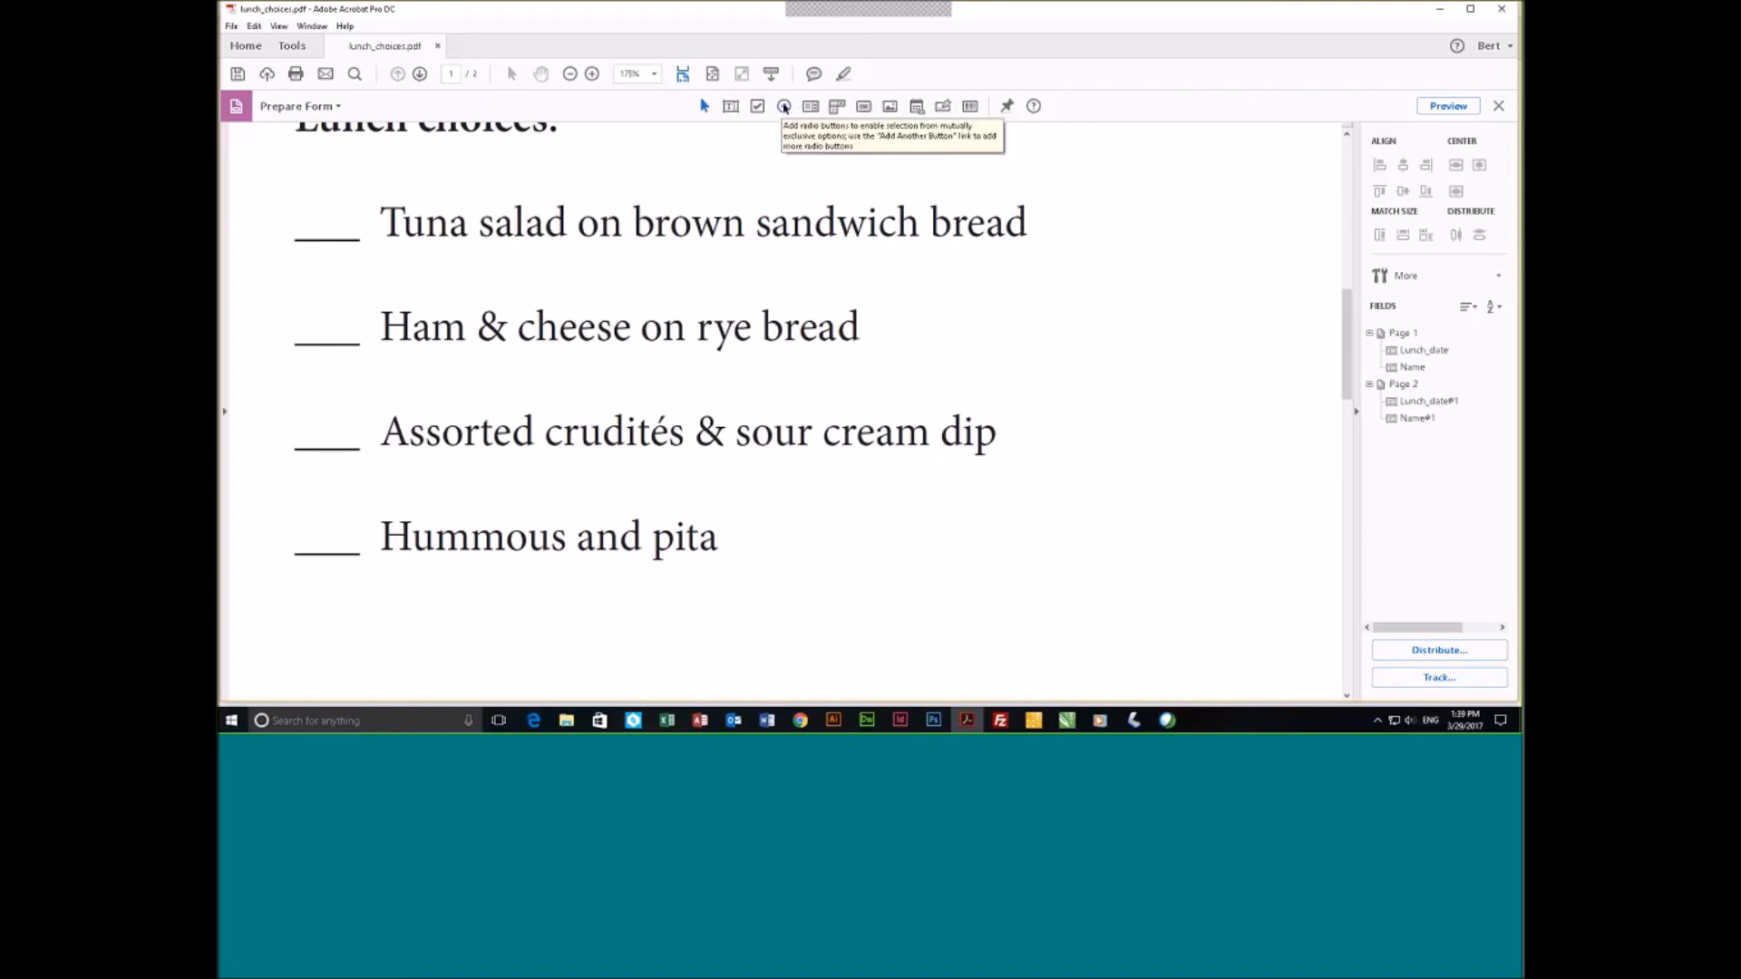
pyautogui.click(784, 107)
pyautogui.scroll(1, 638, 298)
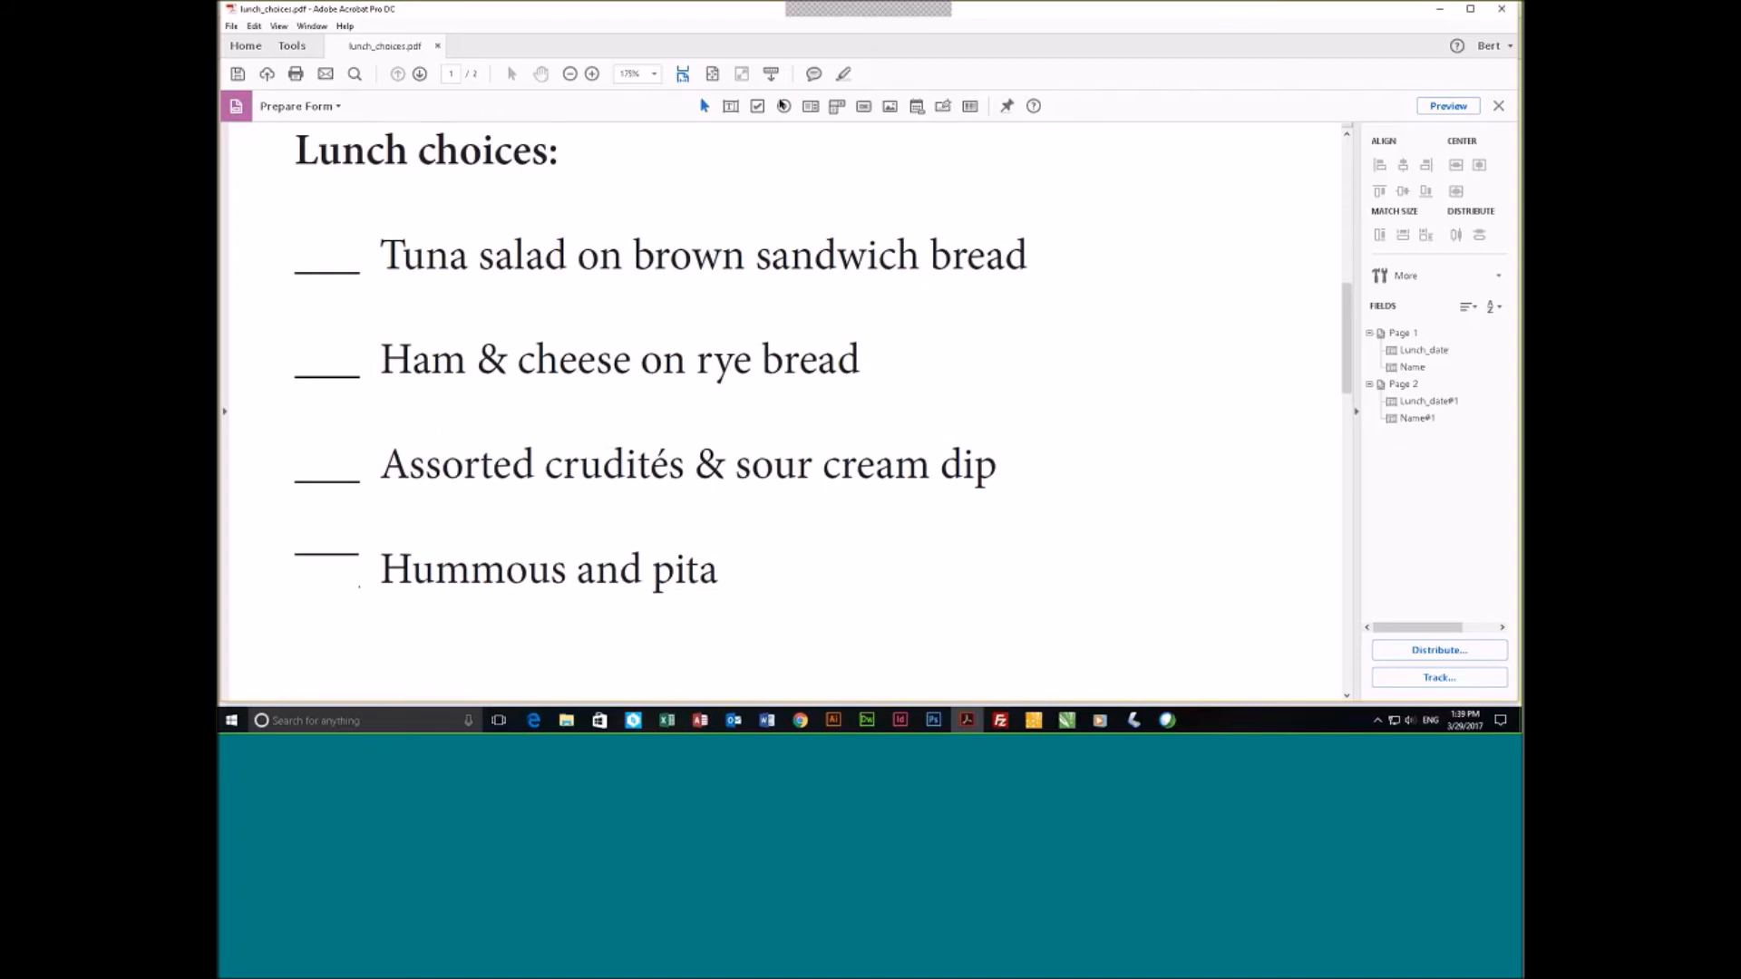
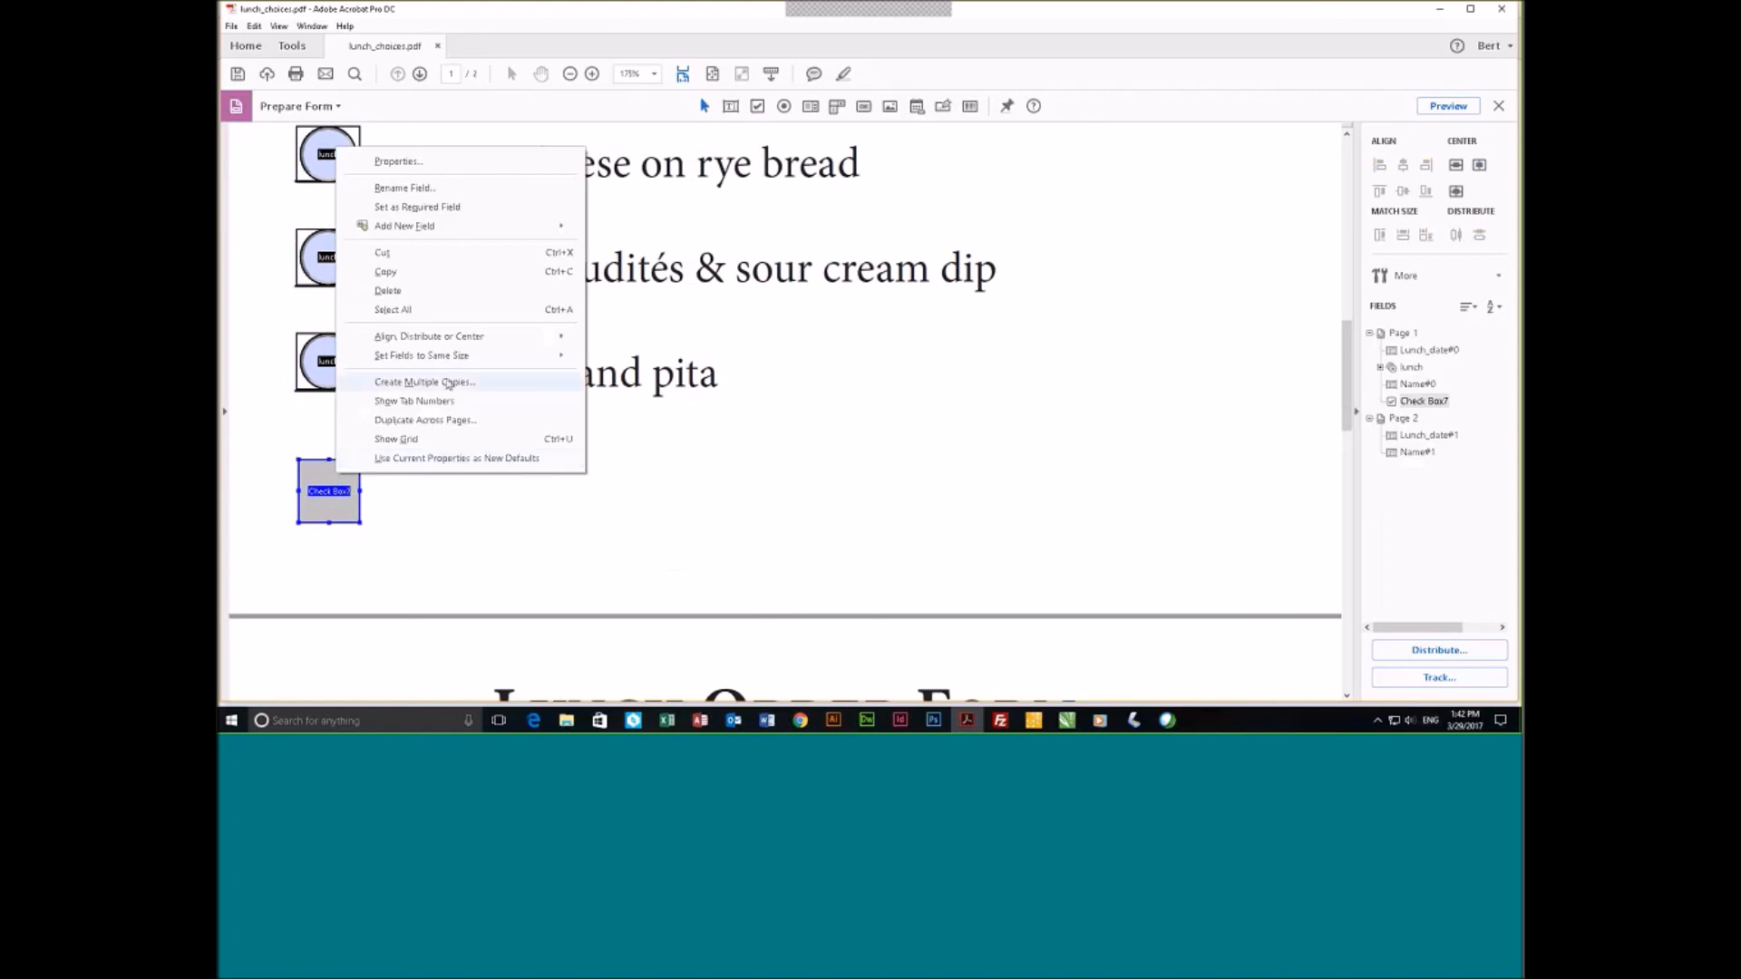
# Create multiple copies of the check box below the lunch choices, 1 down and 11 across.
pyautogui.click(449, 384)
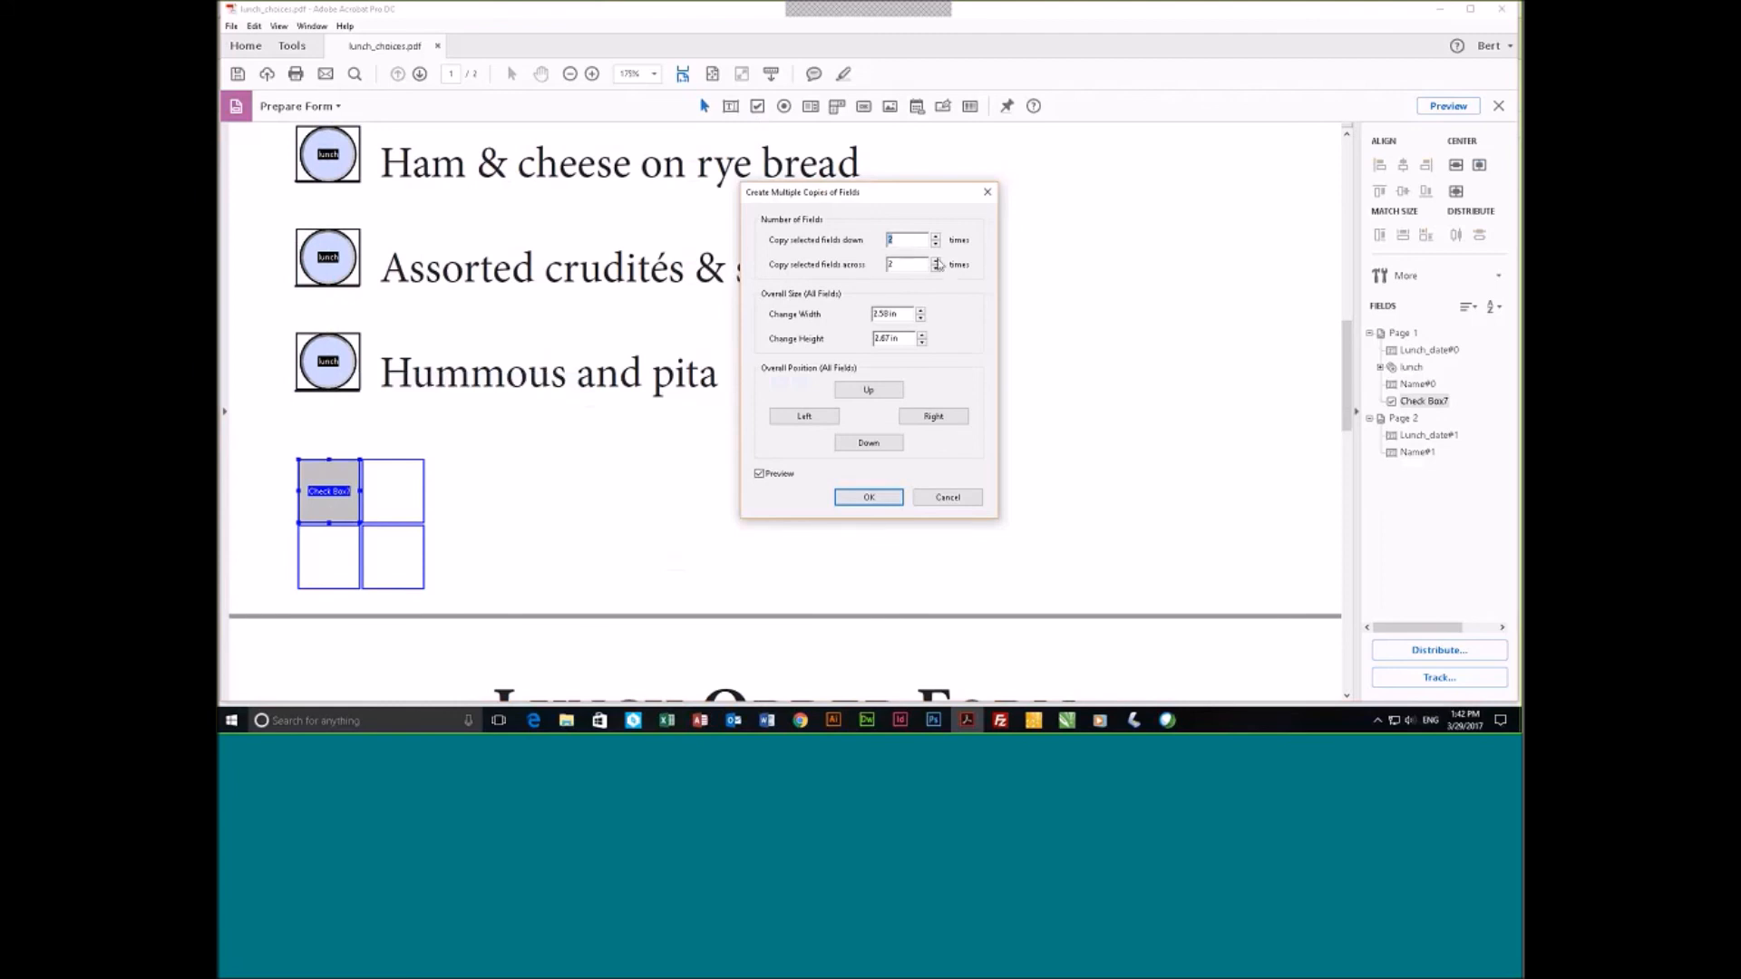
pyautogui.click(936, 260)
pyautogui.click(936, 260)
pyautogui.click(937, 260)
pyautogui.click(937, 260)
pyautogui.click(937, 260)
pyautogui.click(936, 260)
pyautogui.click(936, 260)
pyautogui.click(936, 260)
pyautogui.click(936, 261)
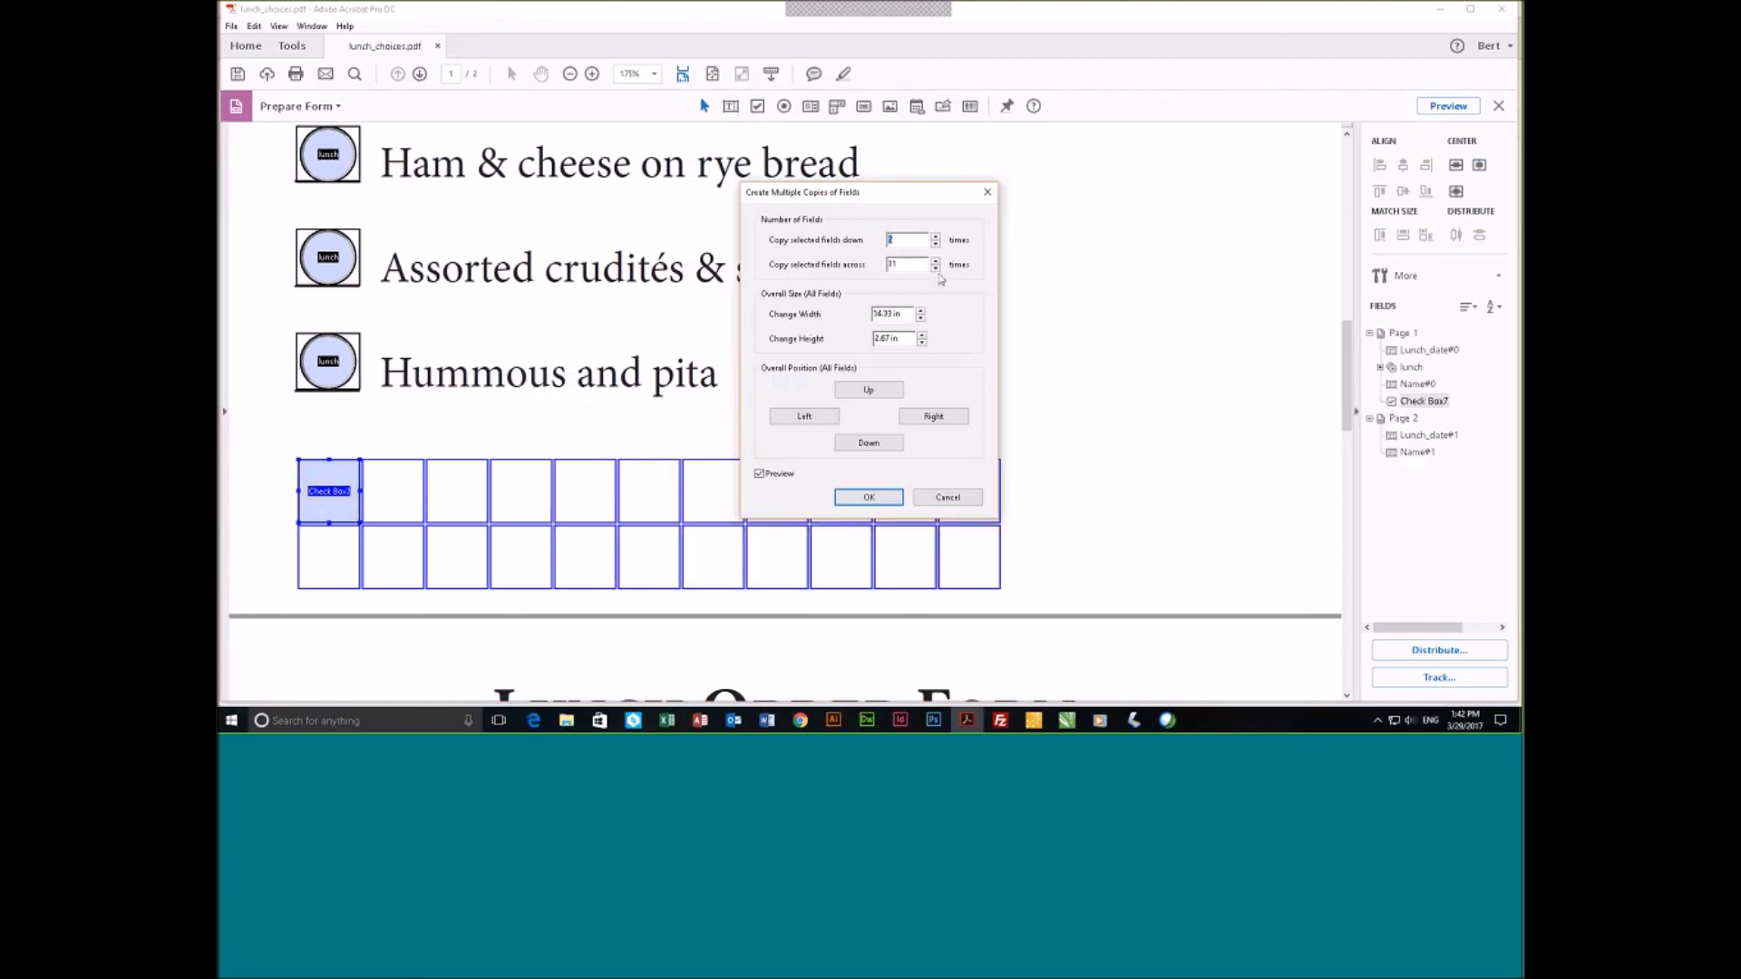
pyautogui.click(936, 245)
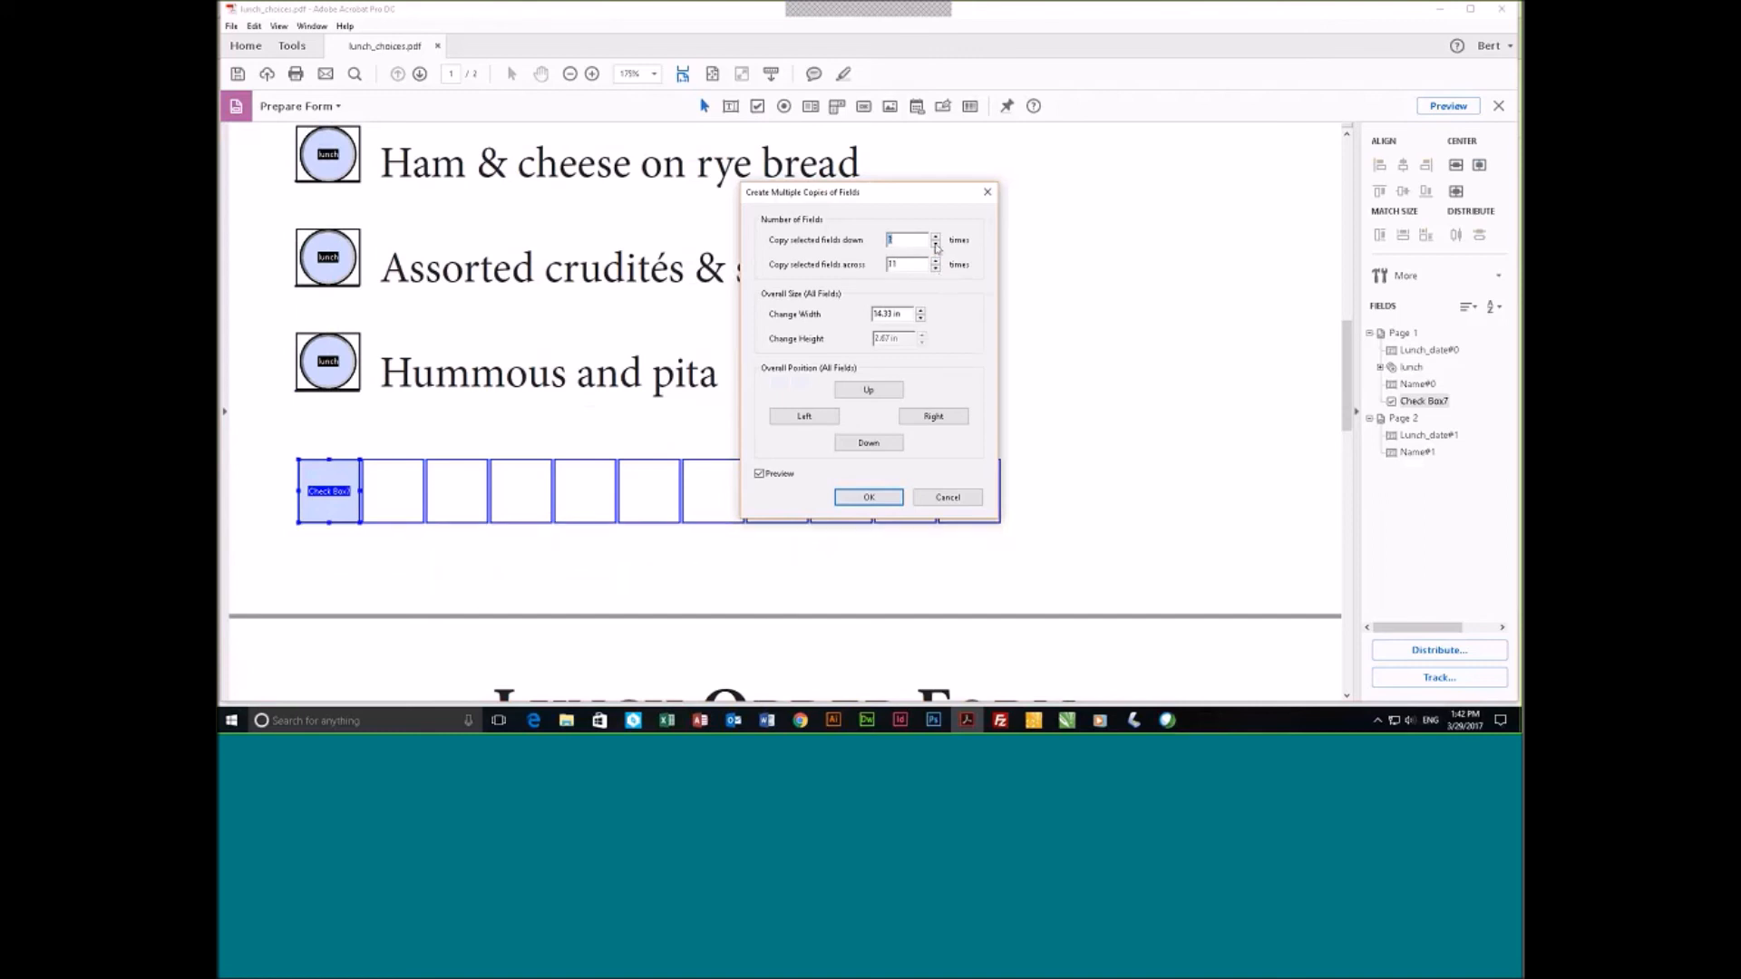
pyautogui.moveTo(925, 191); pyautogui.dragTo(1233, 189)
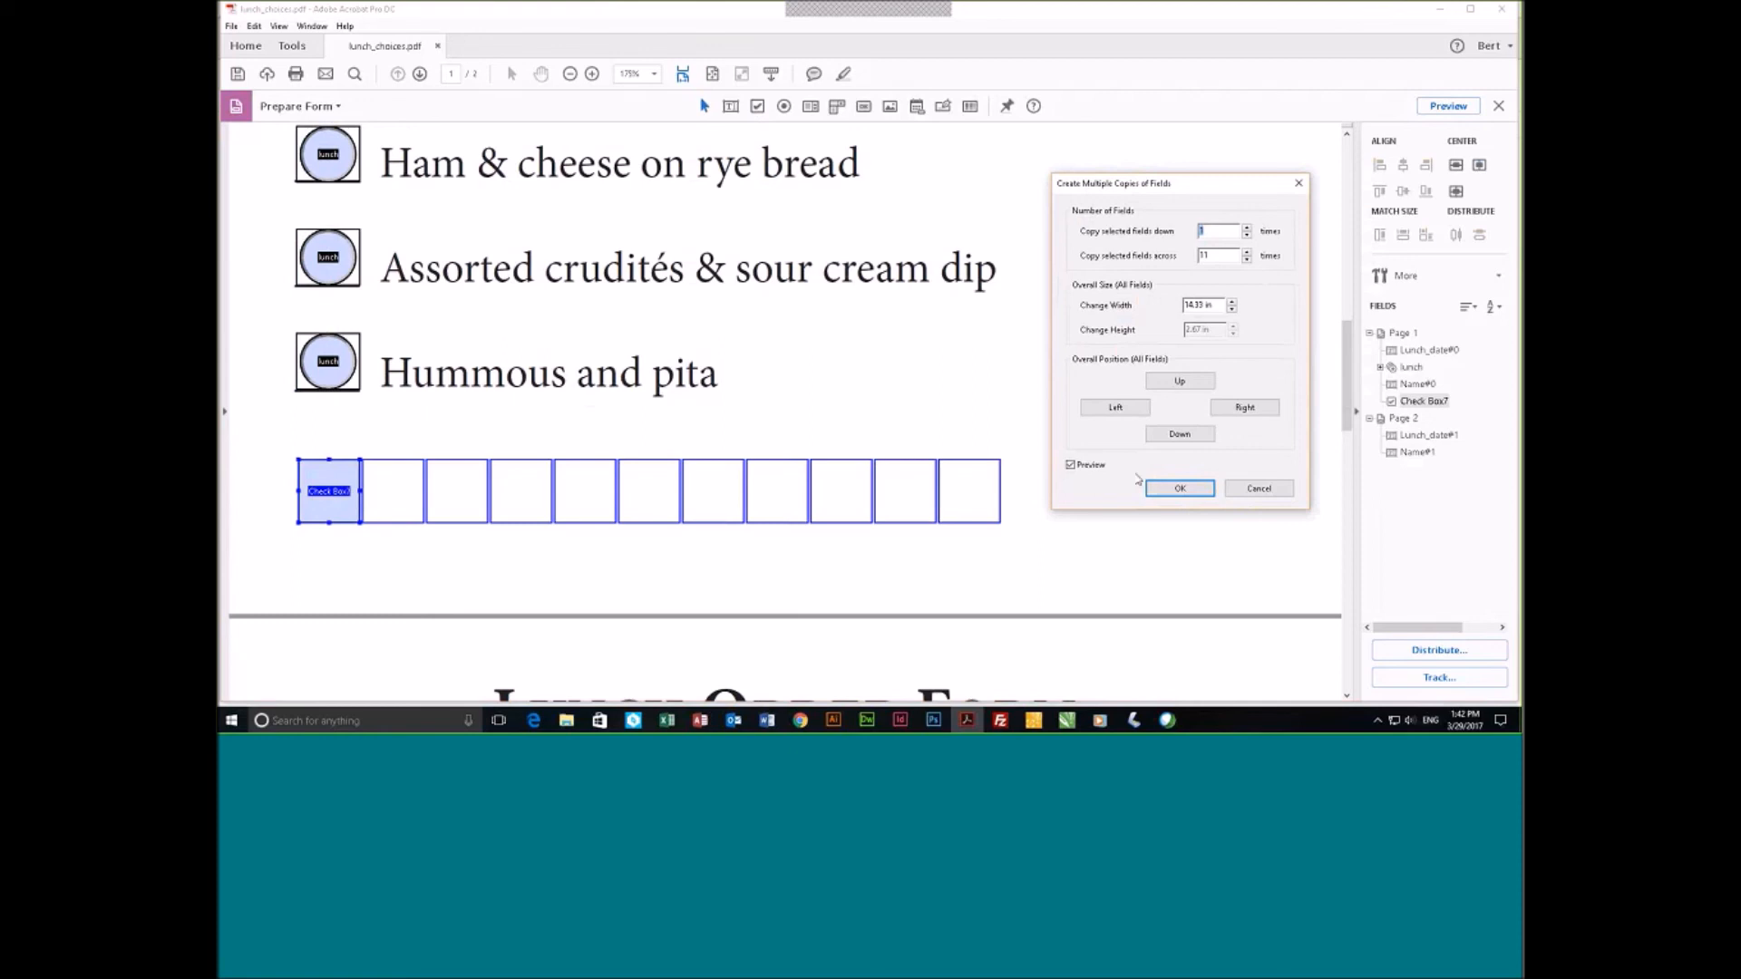
pyautogui.click(1178, 487)
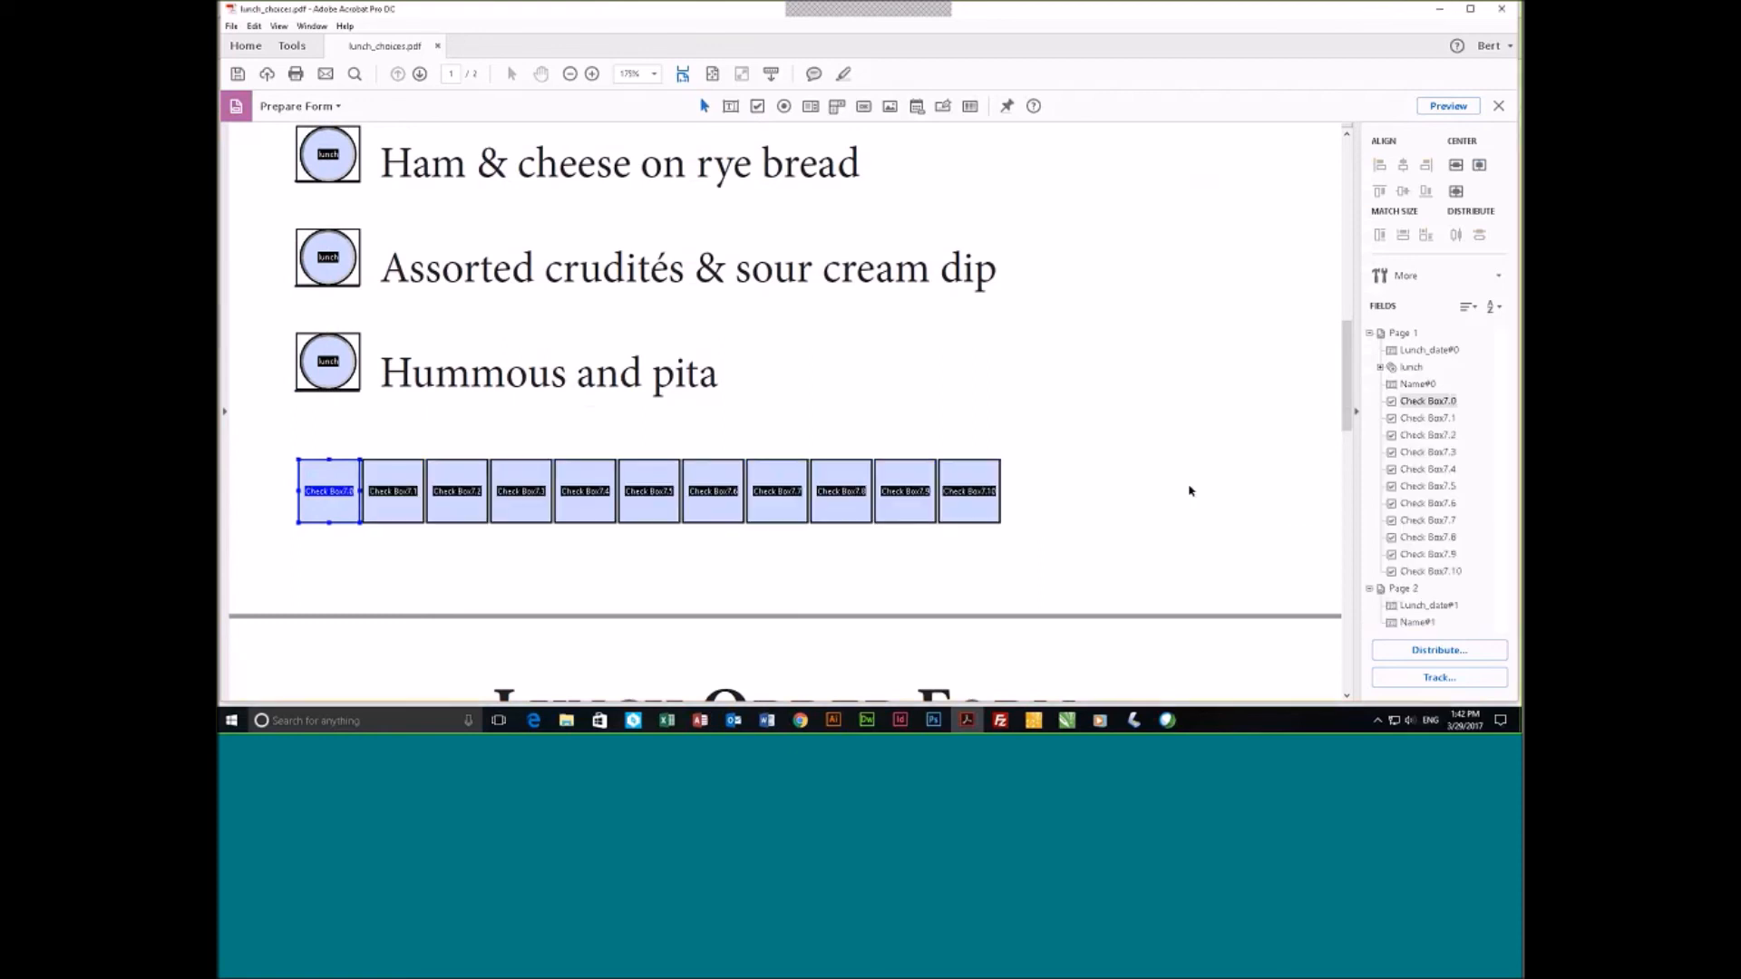
pyautogui.click(1191, 491)
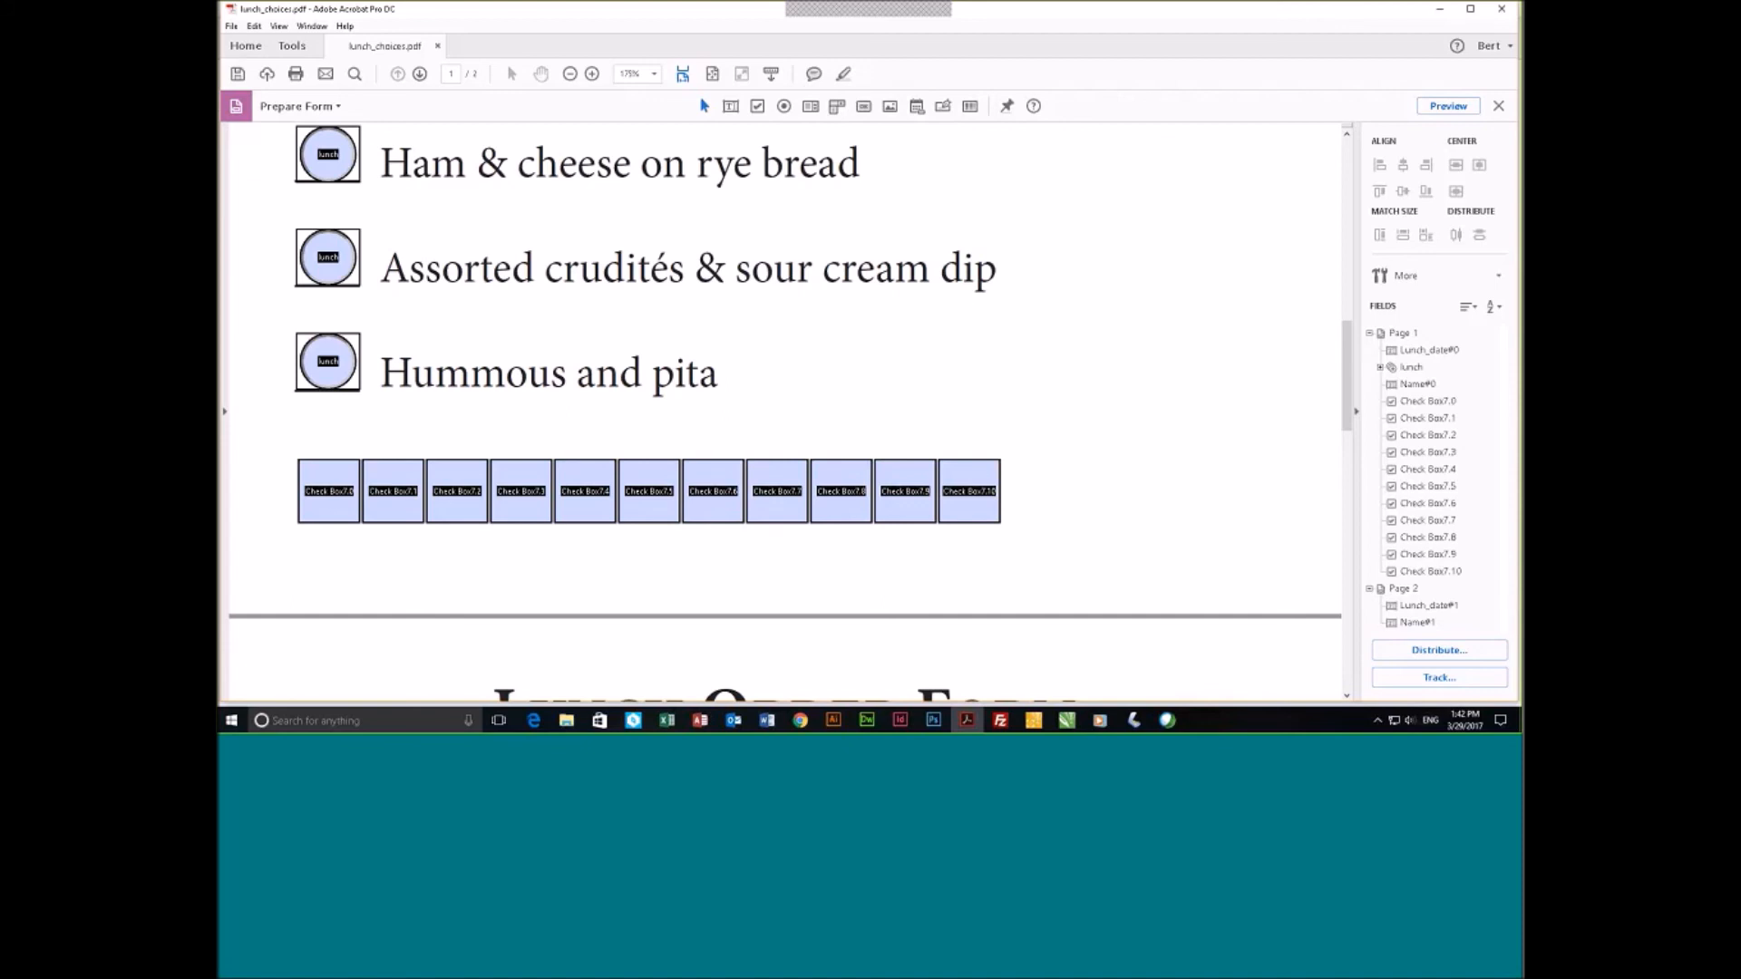
# Switch the lunch order form to preview mode and fit the page in the window.
pyautogui.scroll(-3, 877, 381)
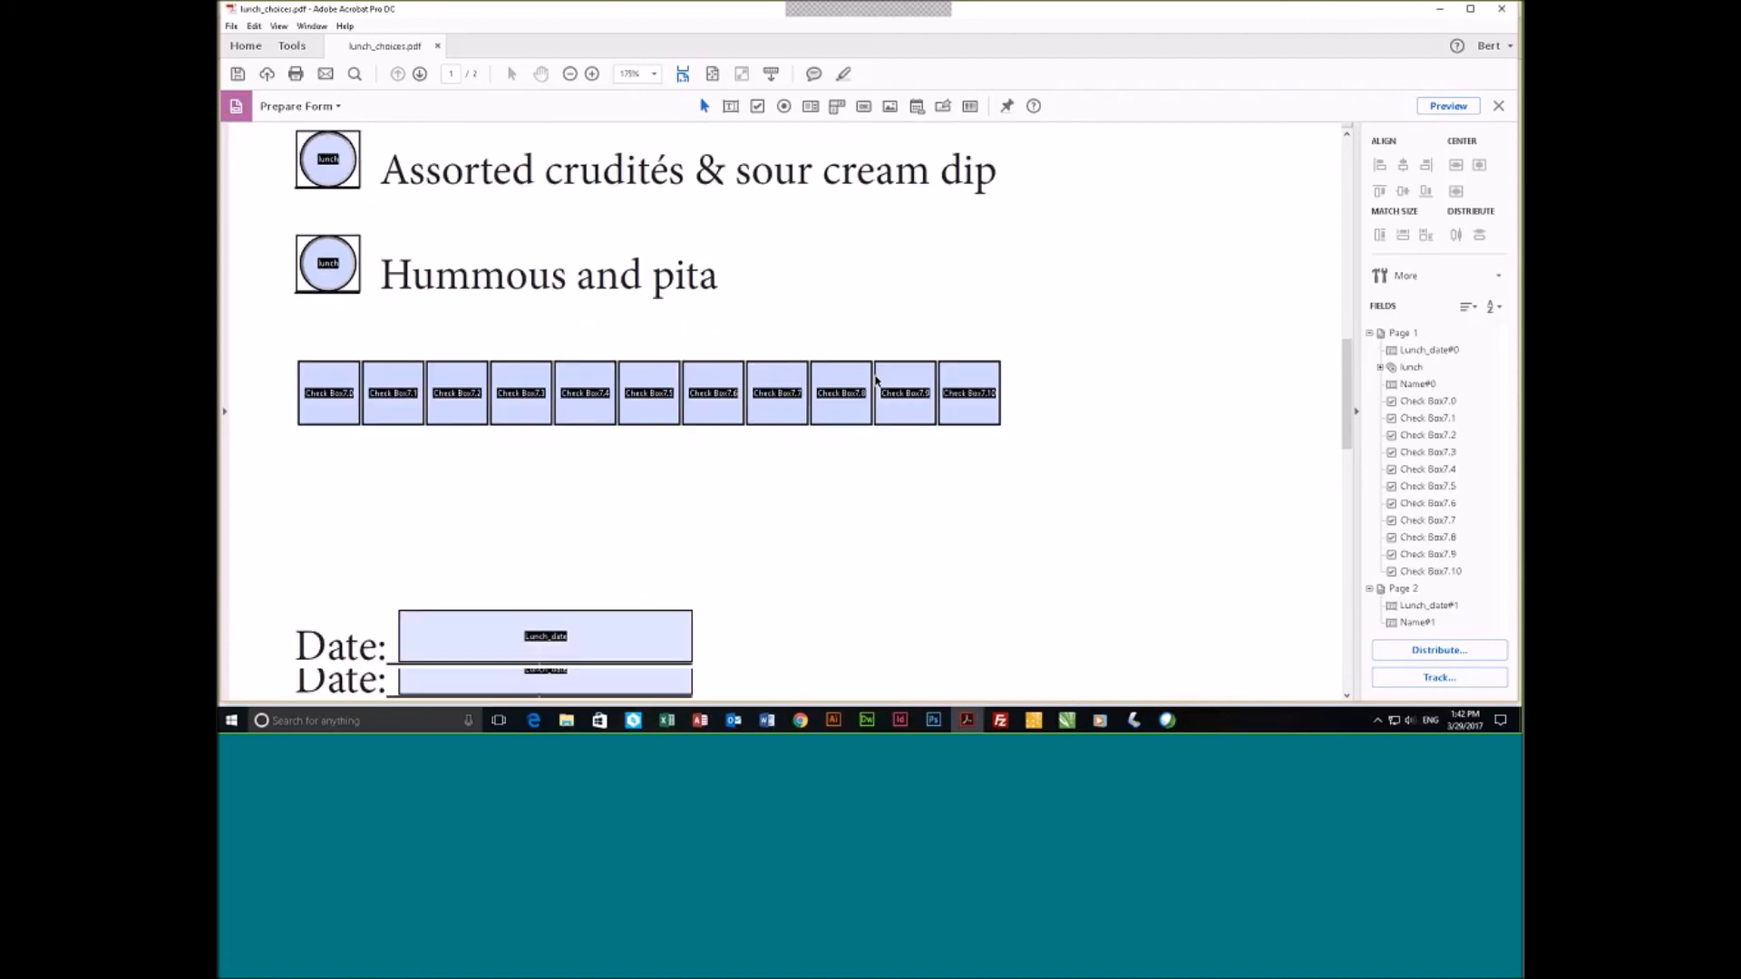
pyautogui.scroll(-3, 876, 381)
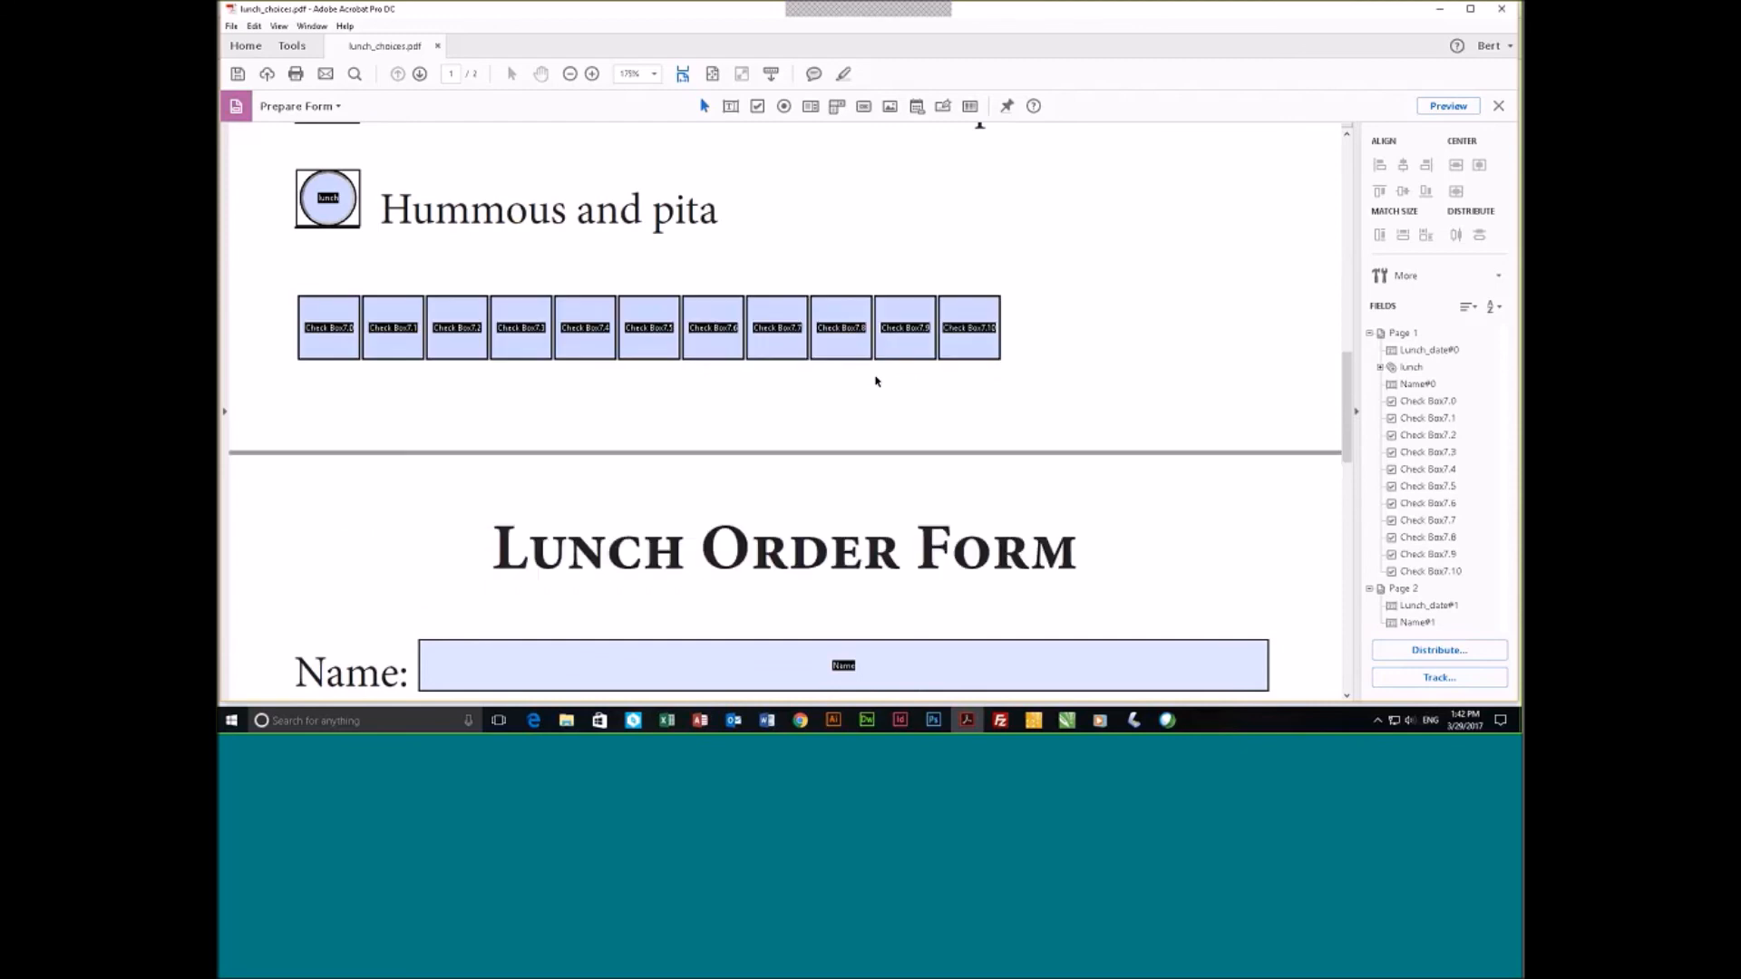
pyautogui.scroll(5, 875, 381)
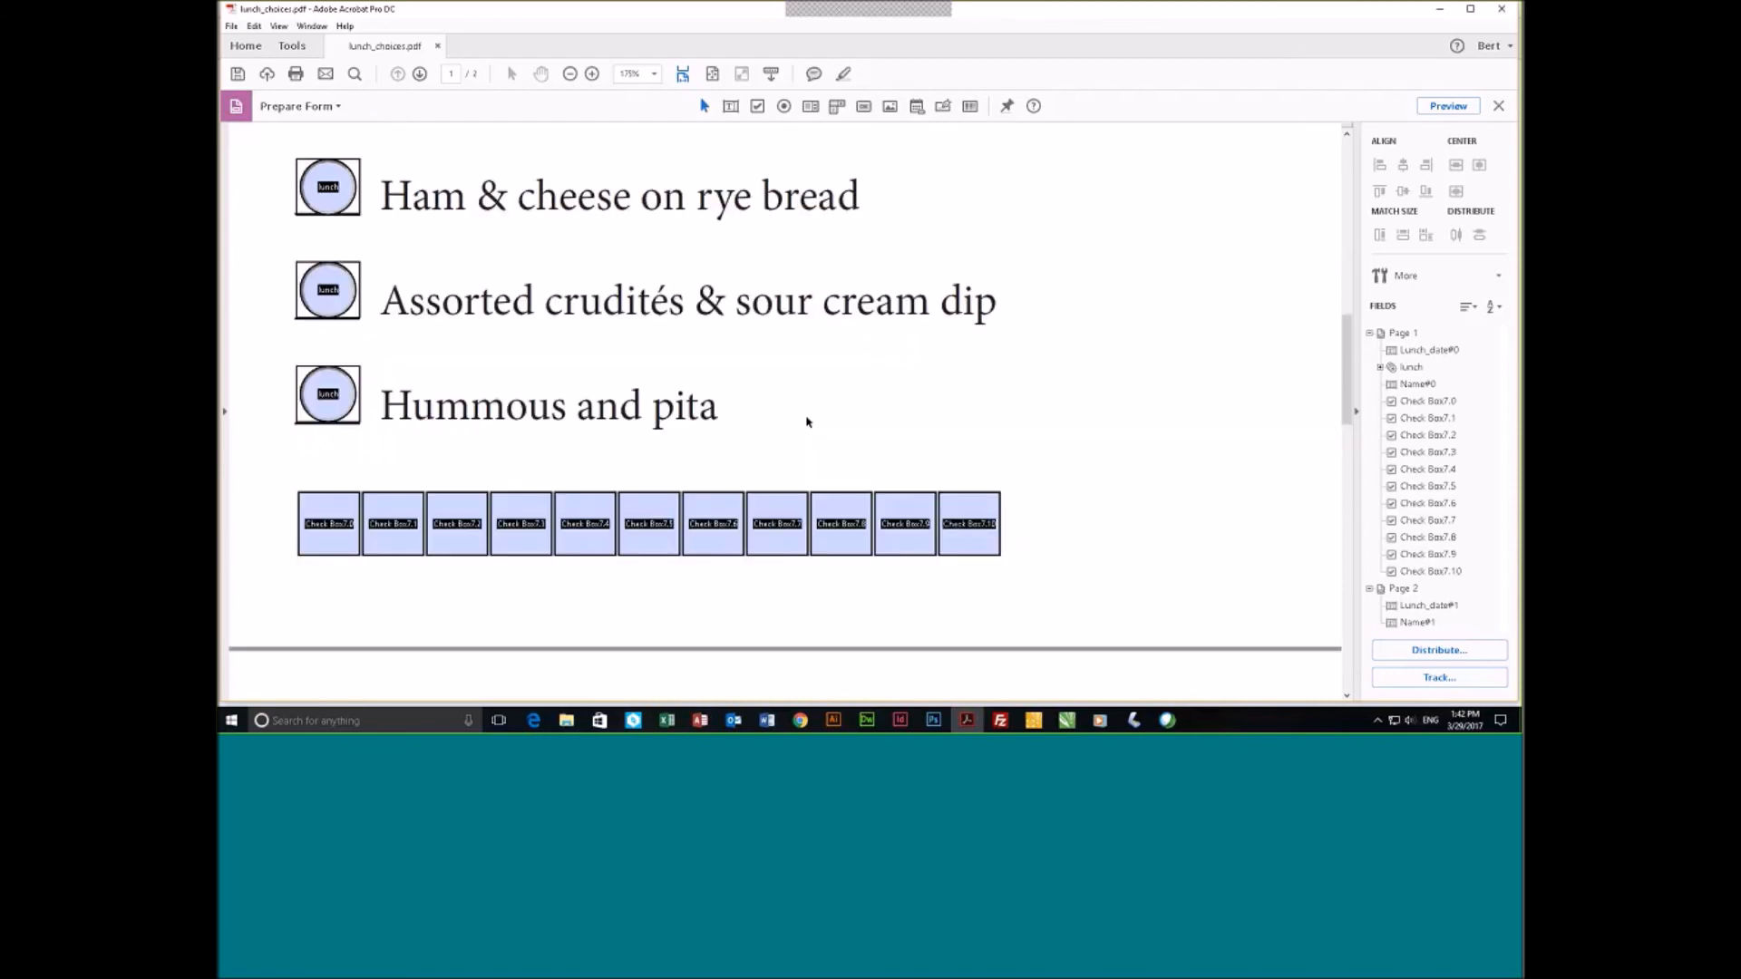
pyautogui.scroll(5, 808, 421)
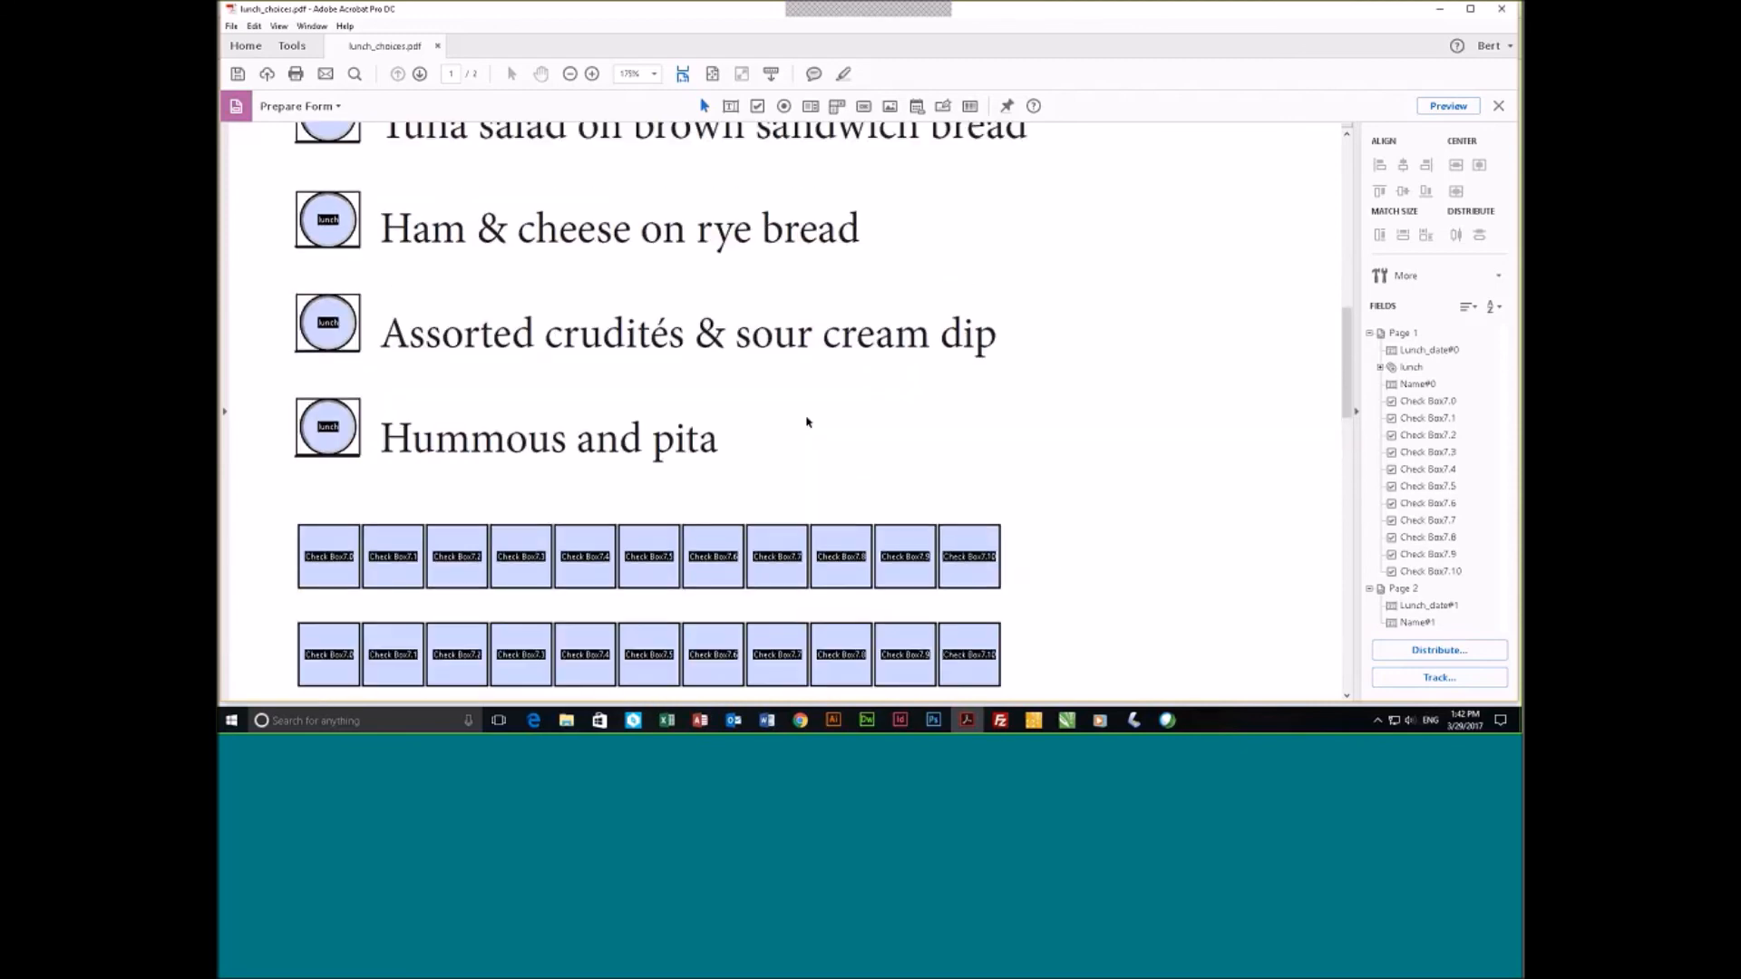
pyautogui.scroll(8, 808, 421)
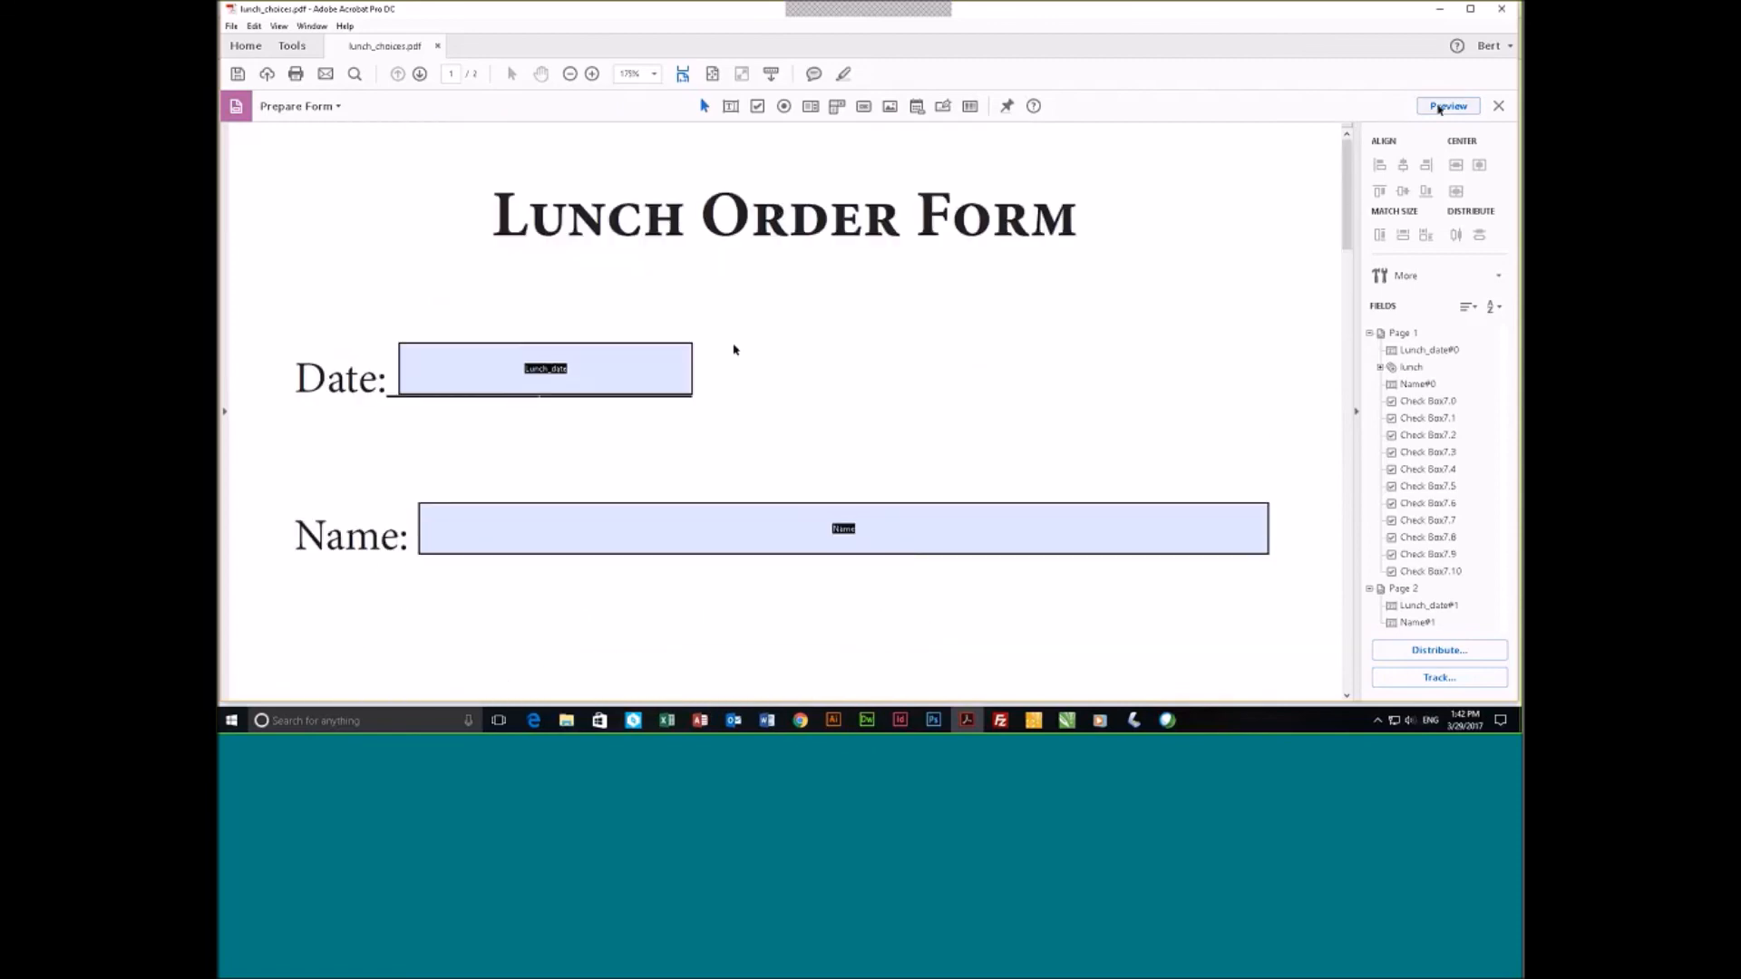
pyautogui.click(1441, 107)
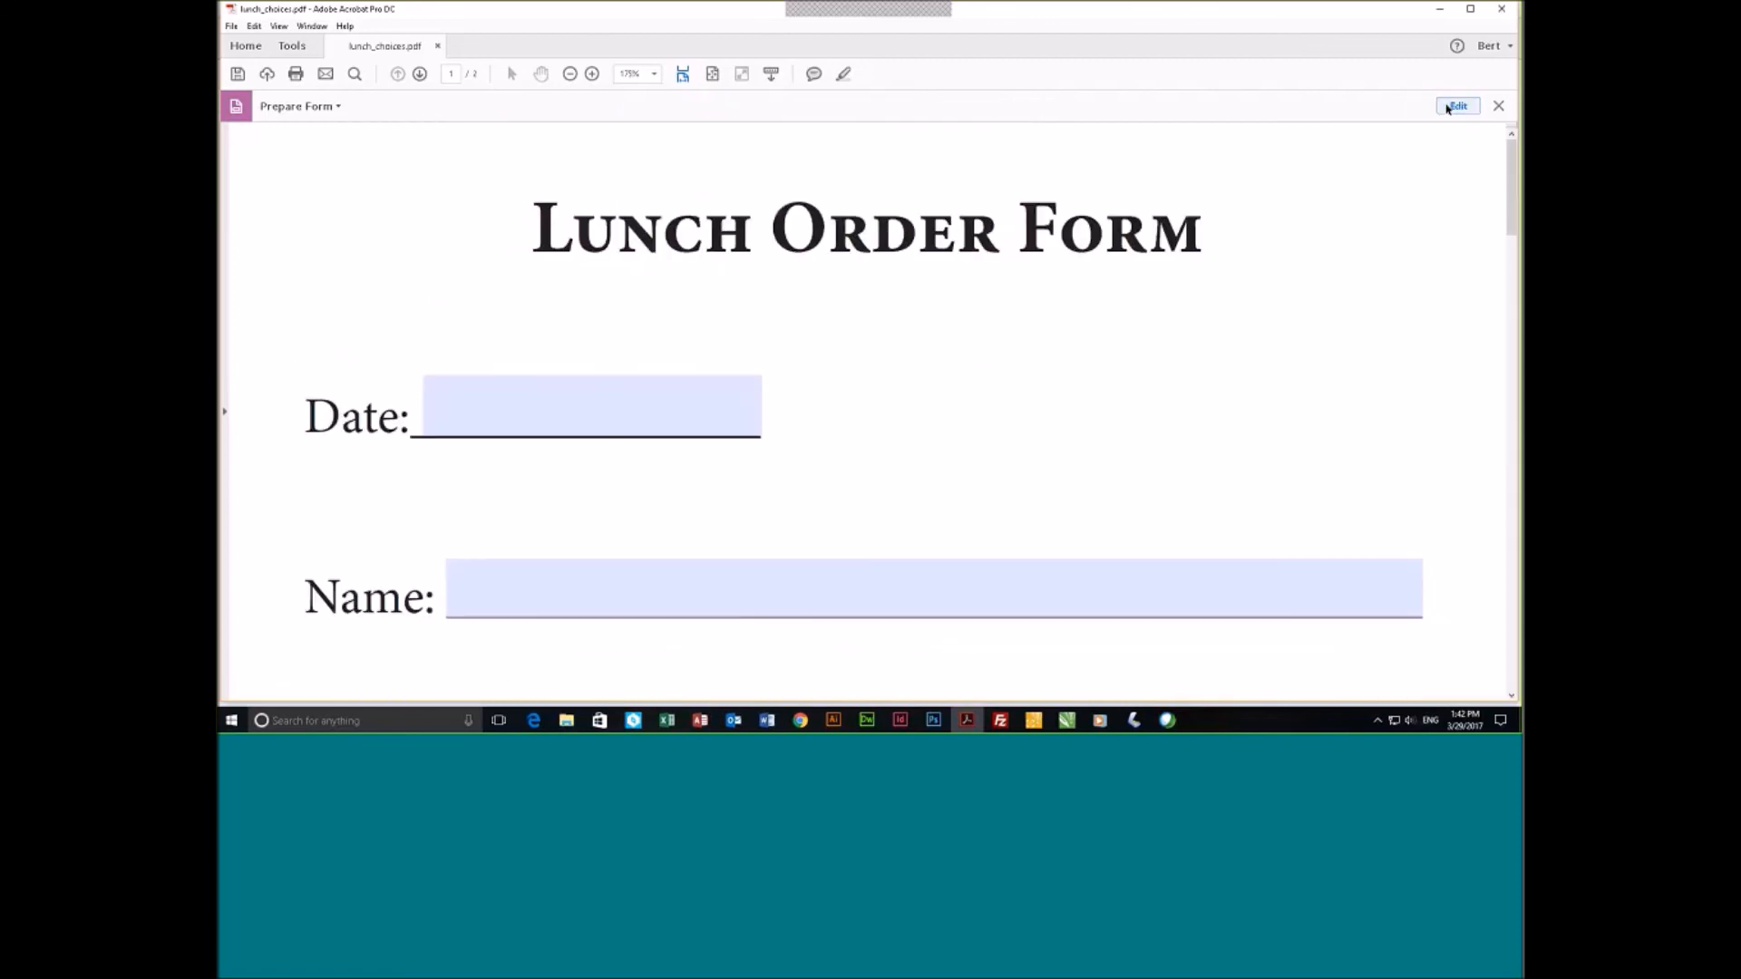
pyautogui.click(711, 74)
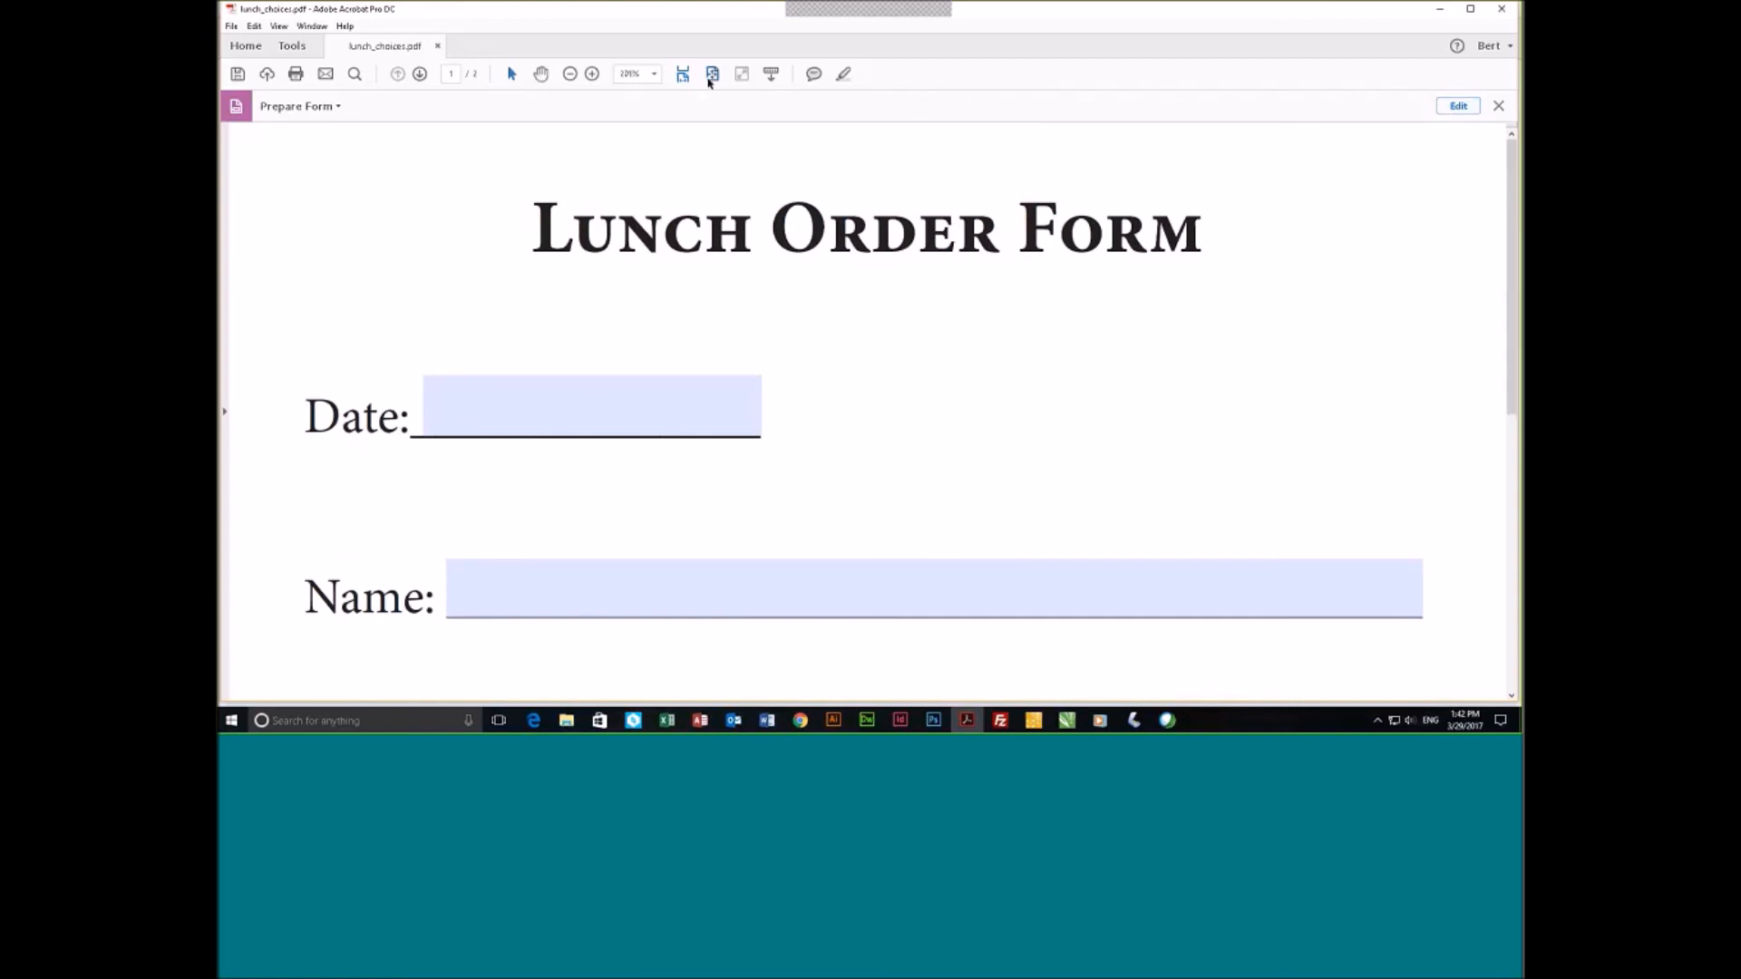
# Fill in page 1 with 29-Mar-2017 as the date and the customer's first name in the Name field.
pyautogui.click(753, 221)
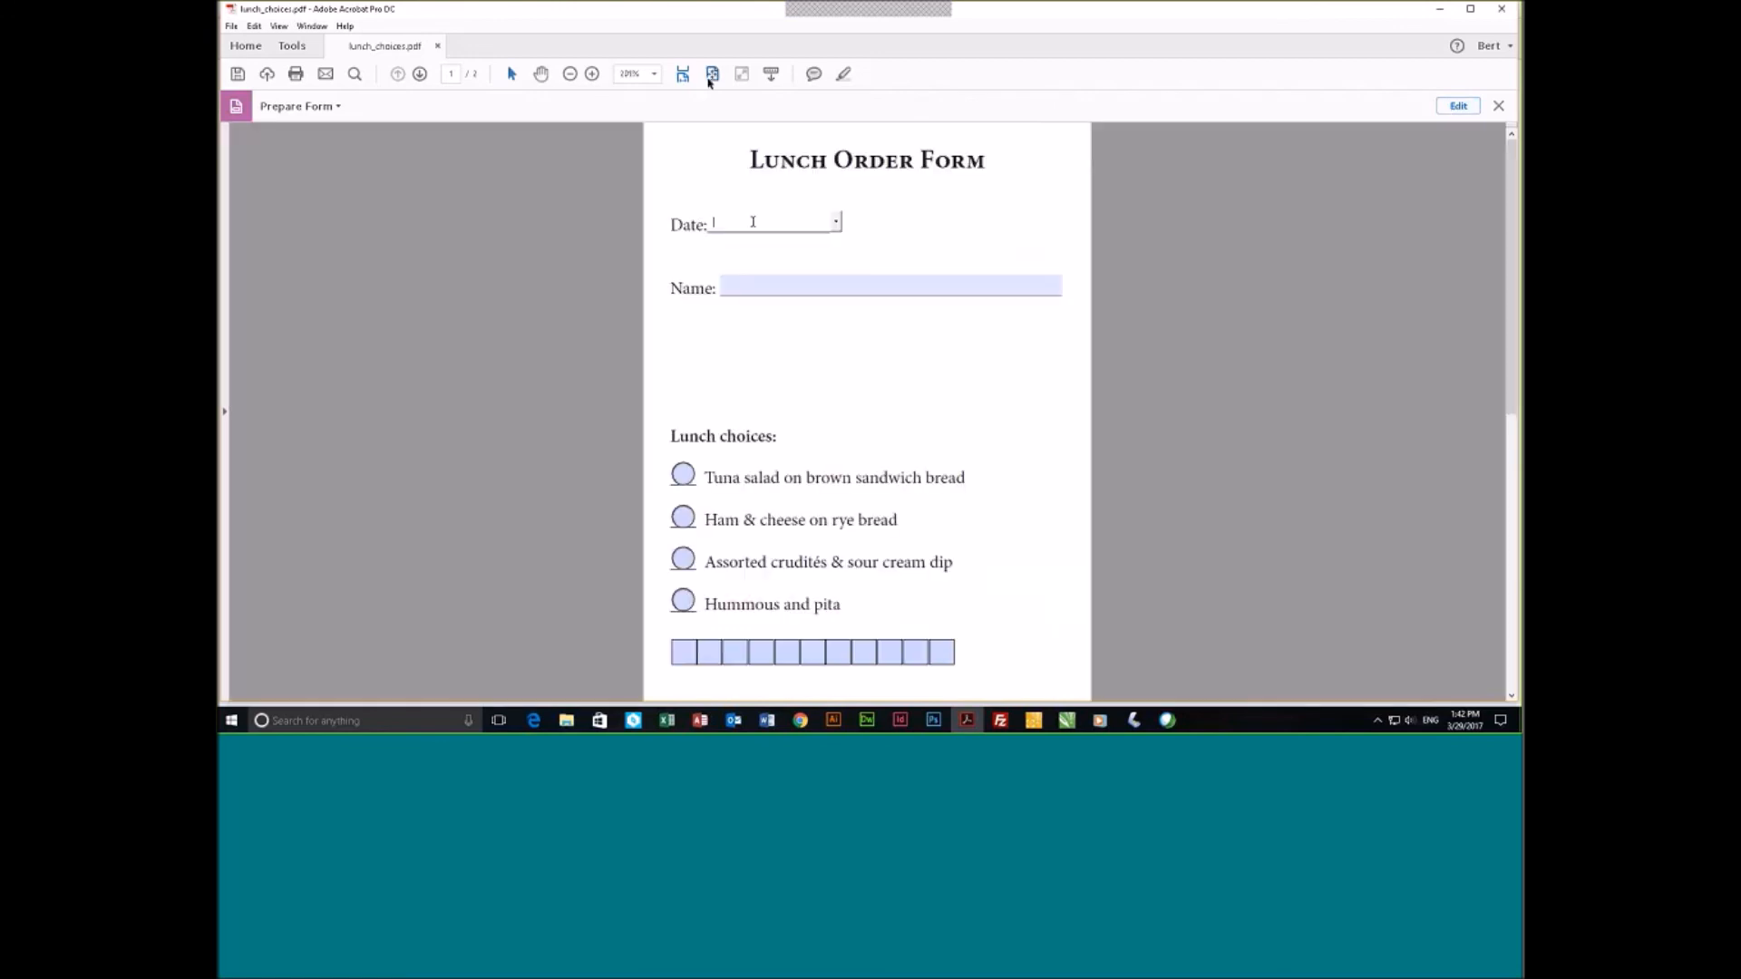
pyautogui.click(833, 222)
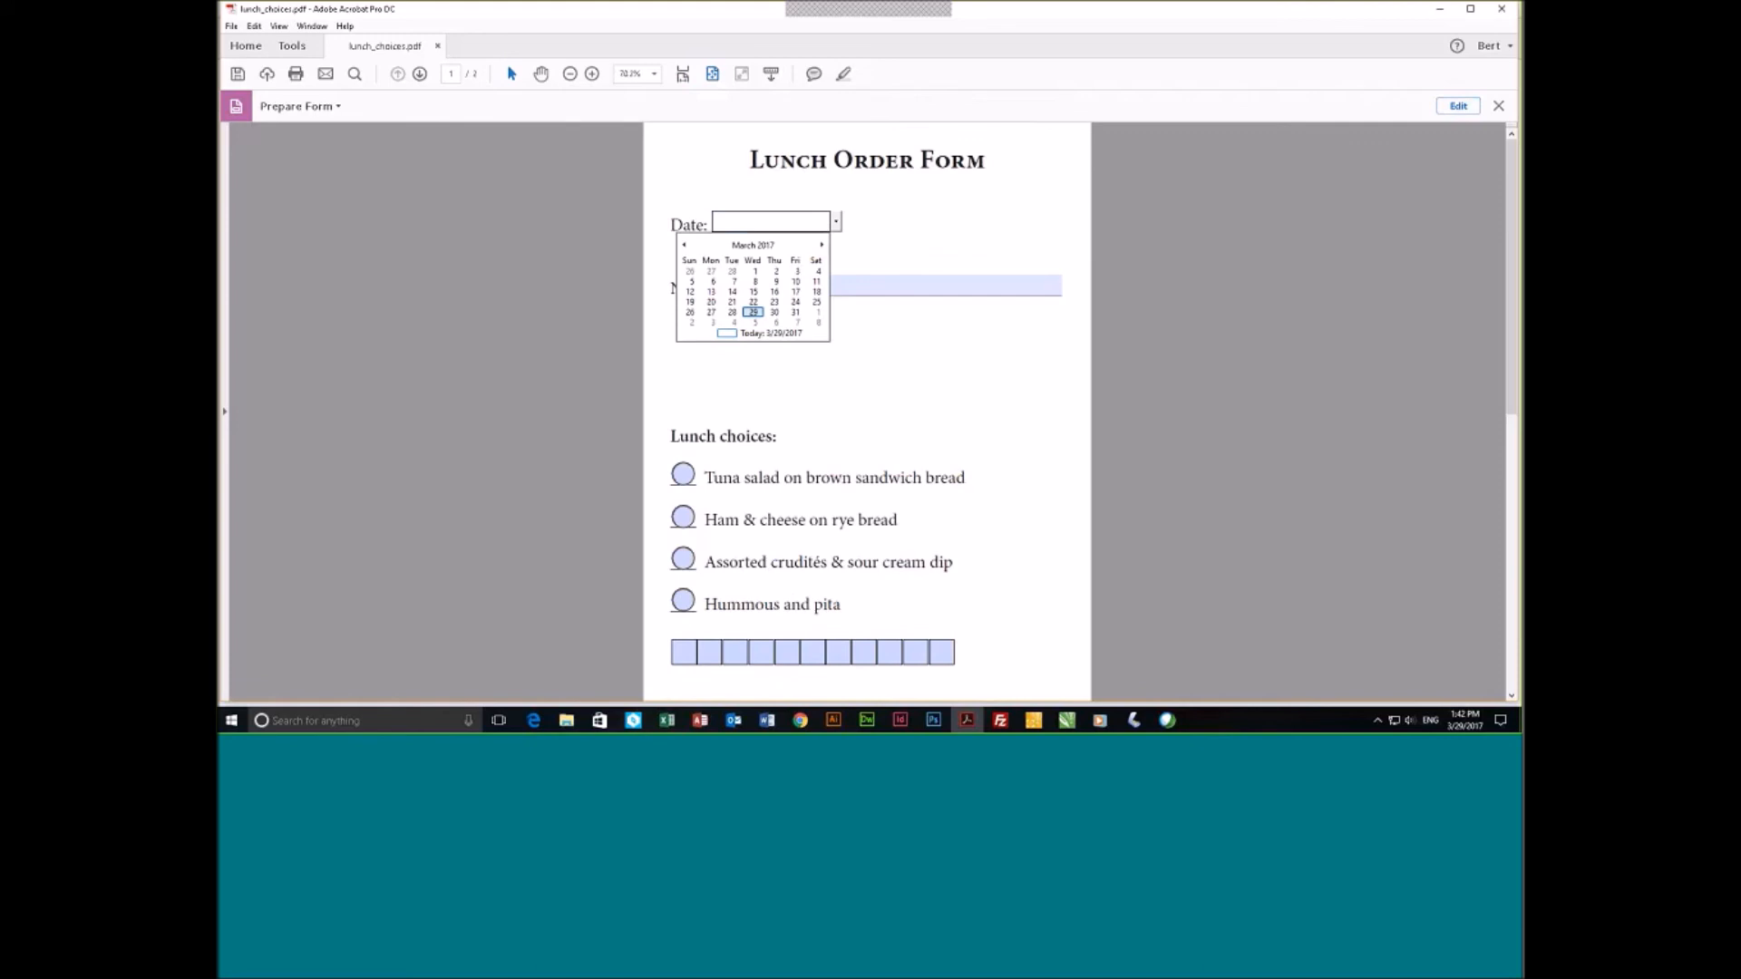
pyautogui.click(753, 312)
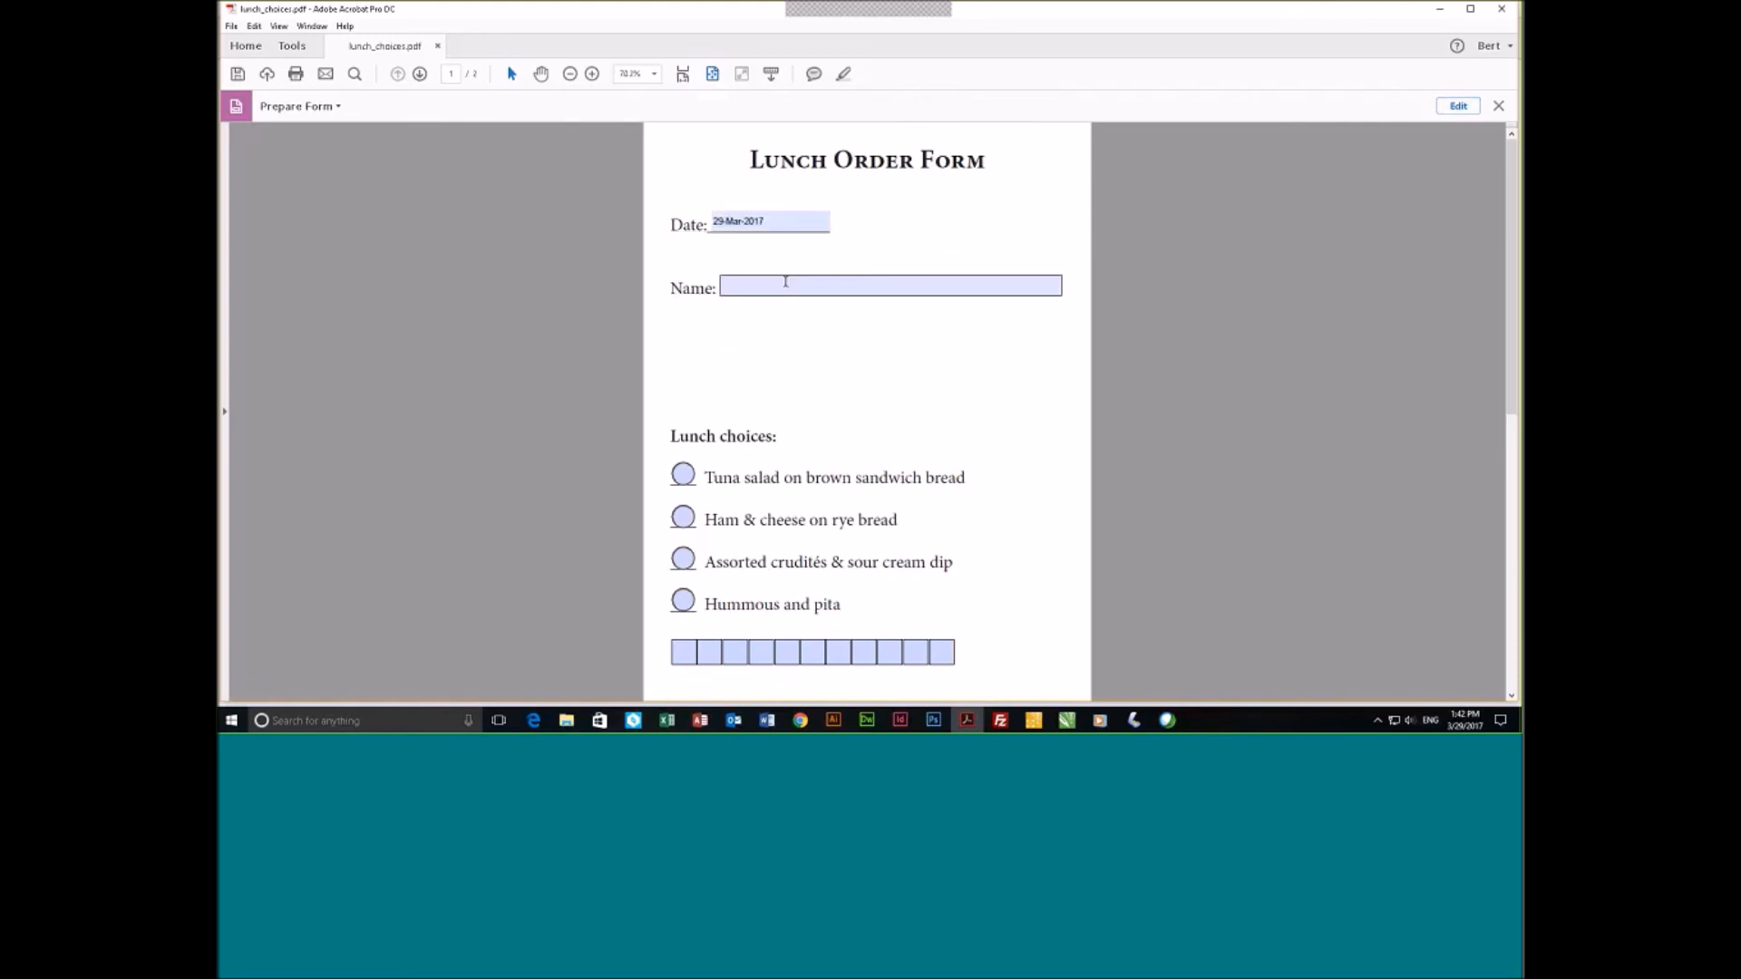
pyautogui.click(785, 281)
pyautogui.write('Bert')
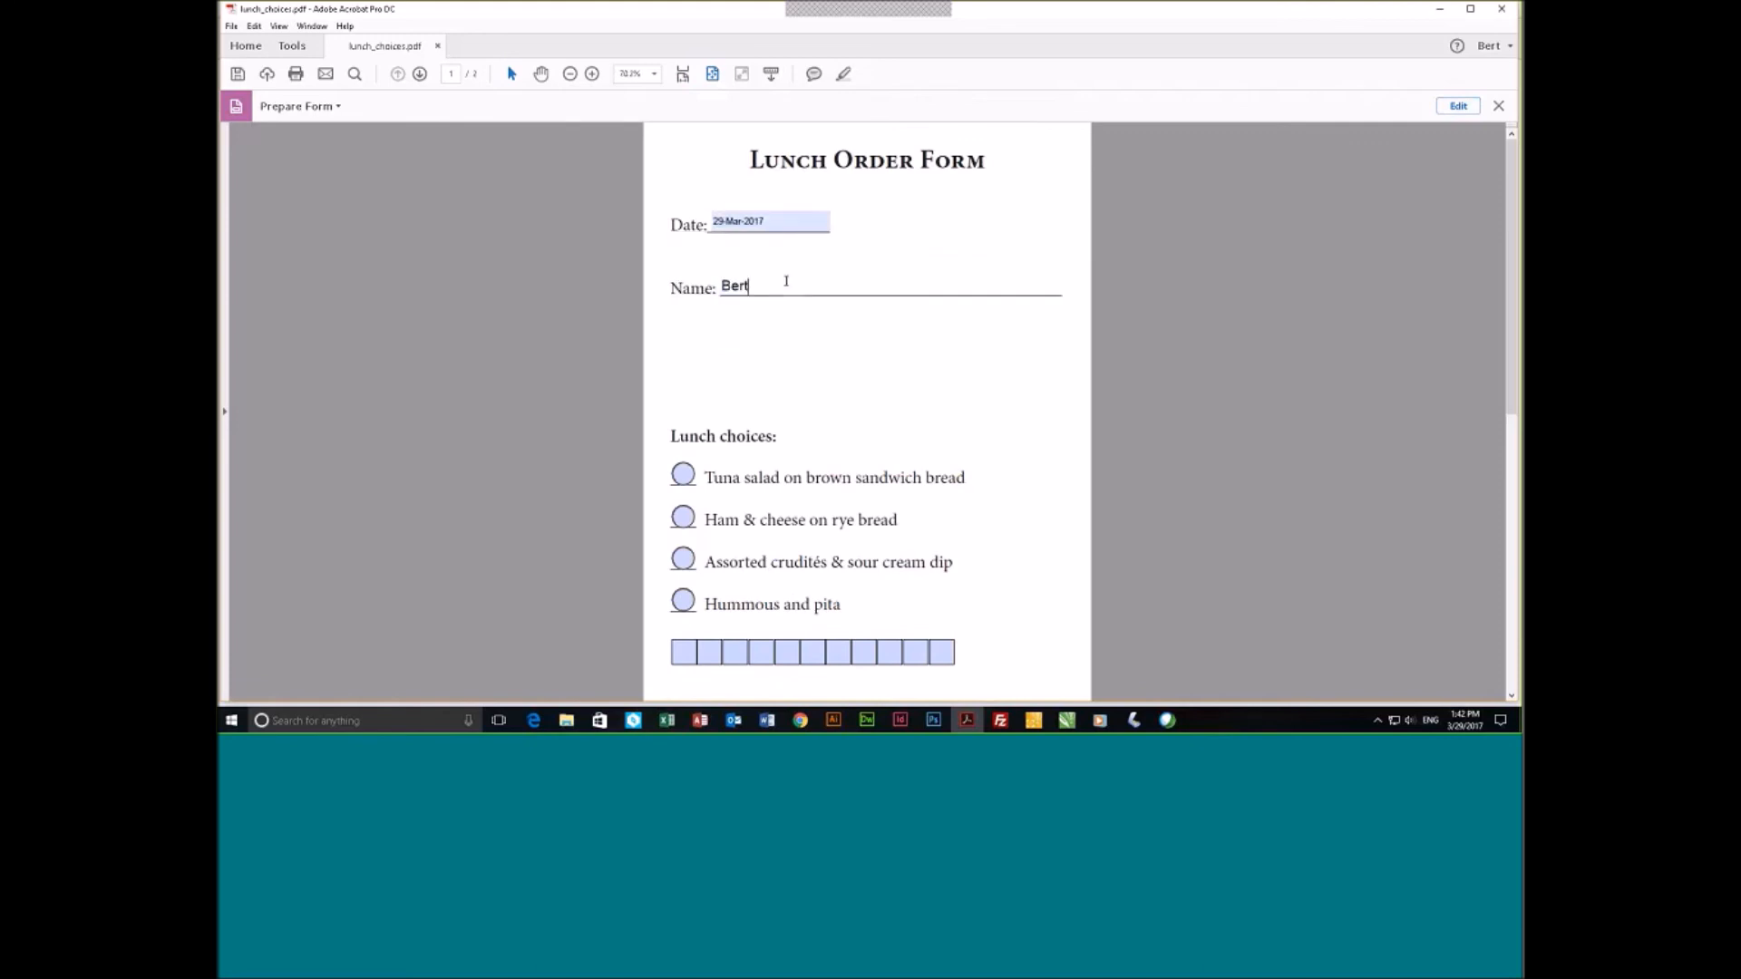
# Select the tuna salad lunch choice, tick the first, fifth and last check boxes in the row, and review page 2.
pyautogui.click(683, 474)
pyautogui.click(787, 652)
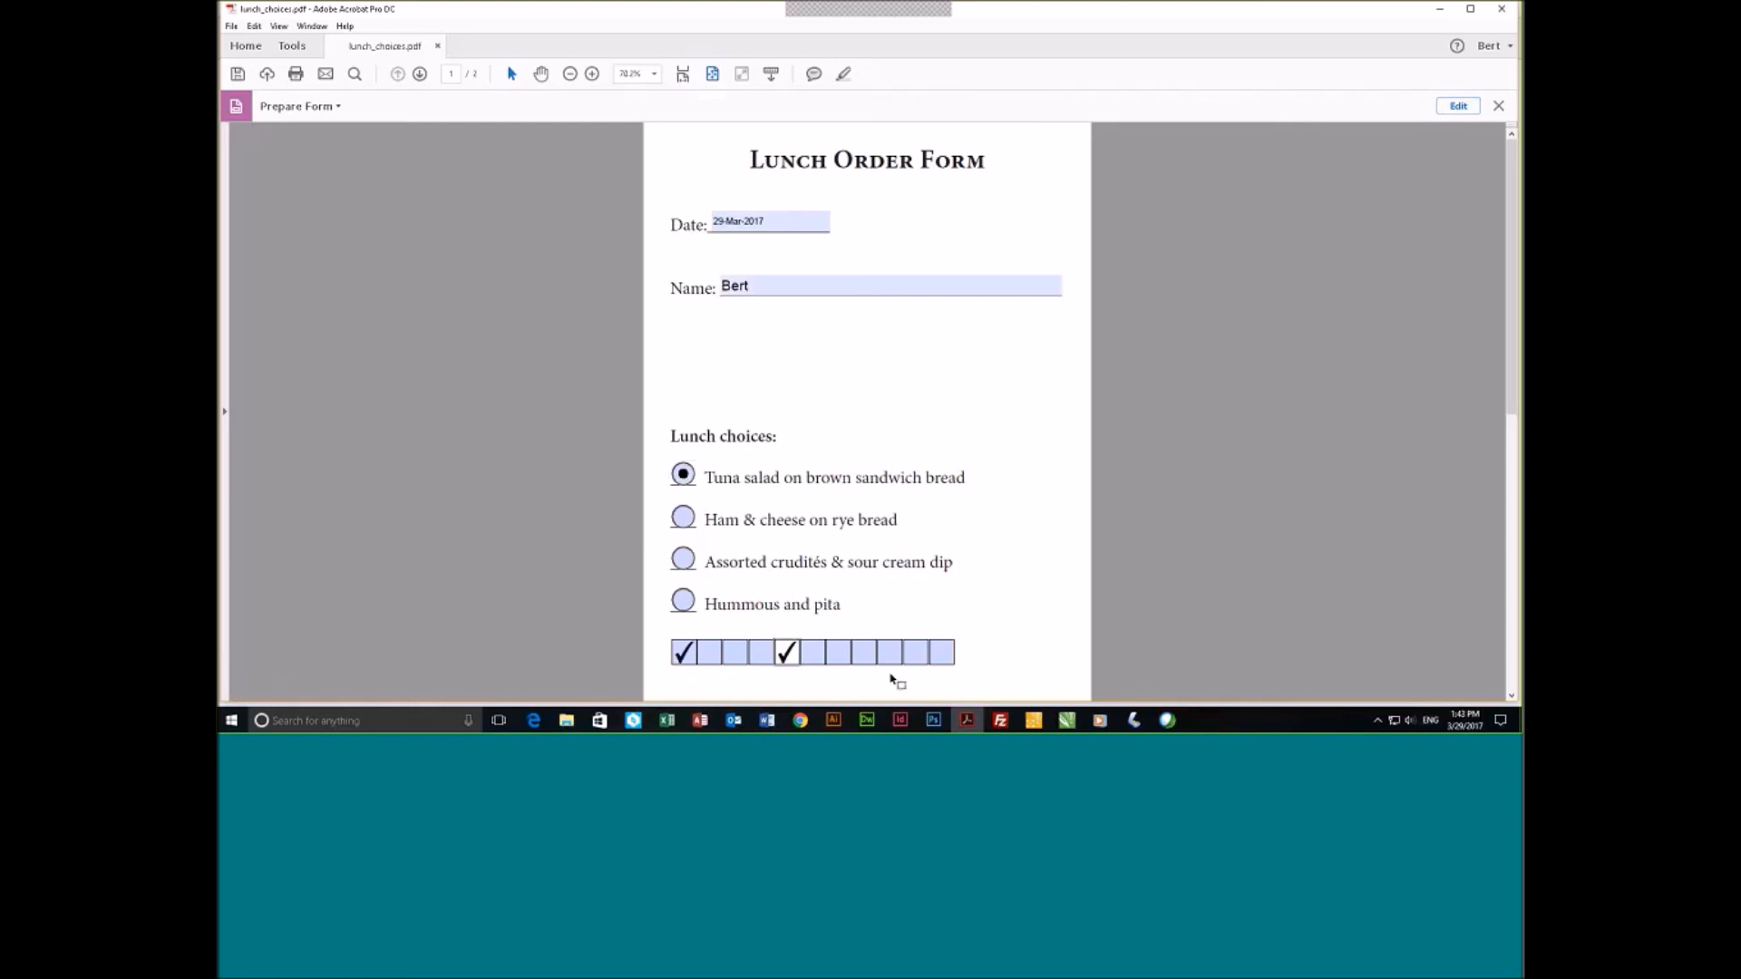
pyautogui.click(941, 652)
pyautogui.scroll(-1, 1013, 591)
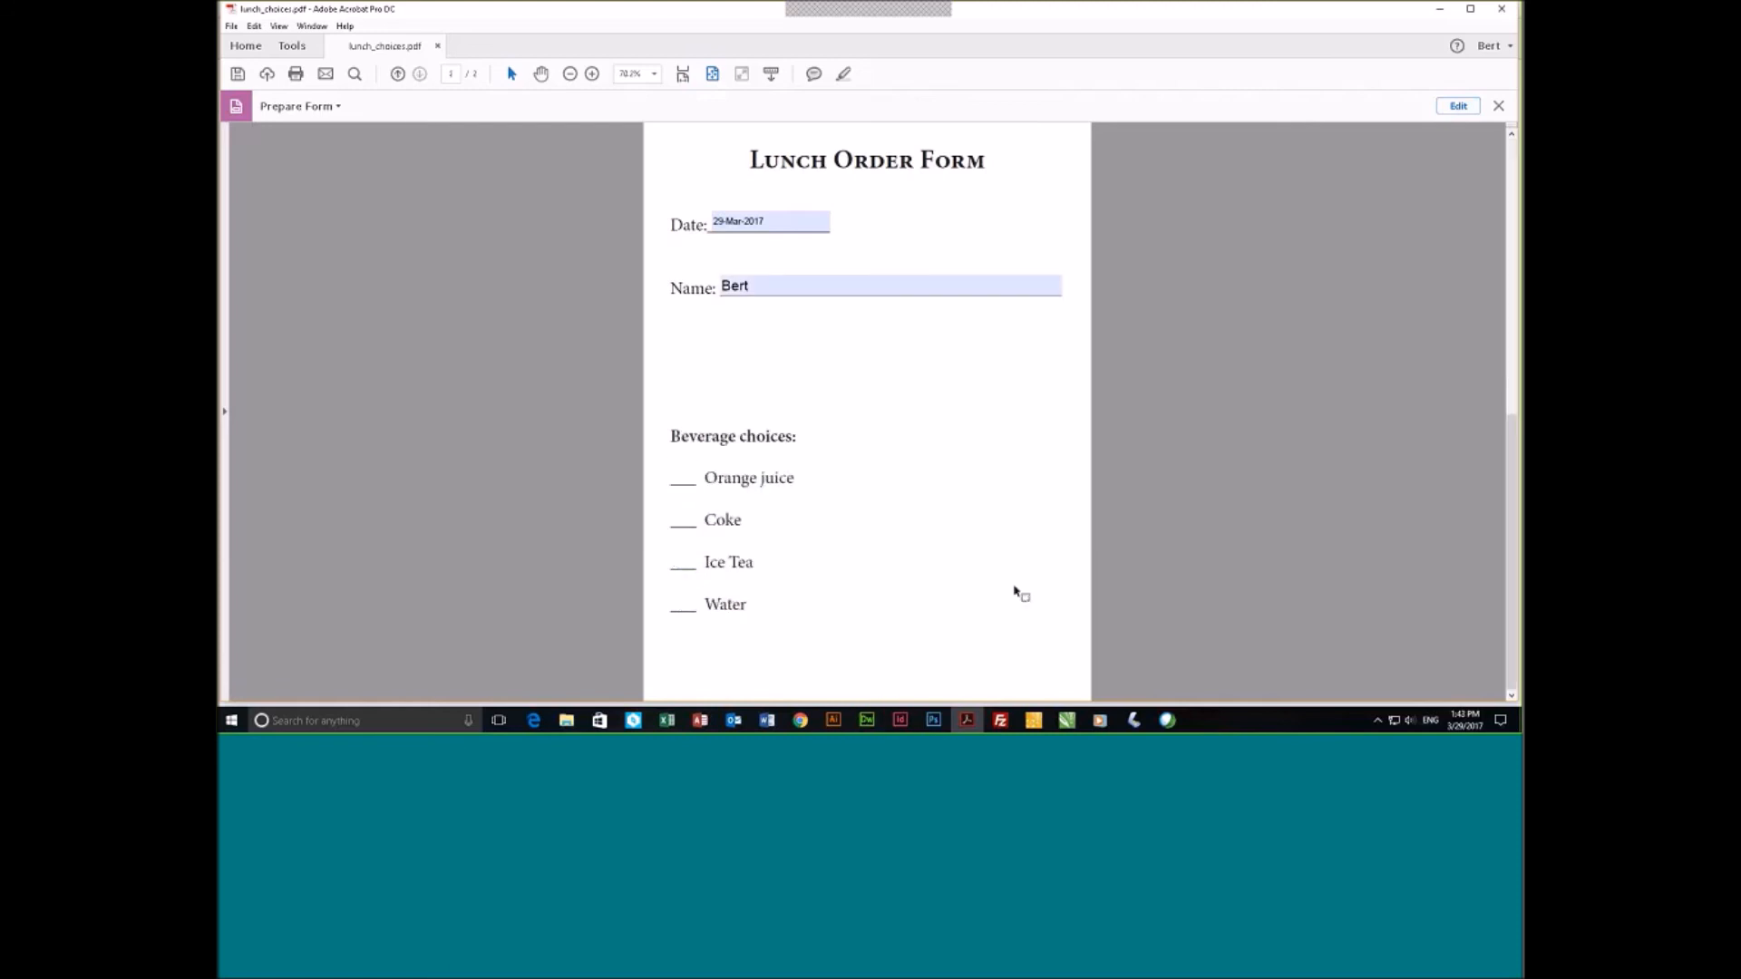
pyautogui.scroll(1, 1014, 591)
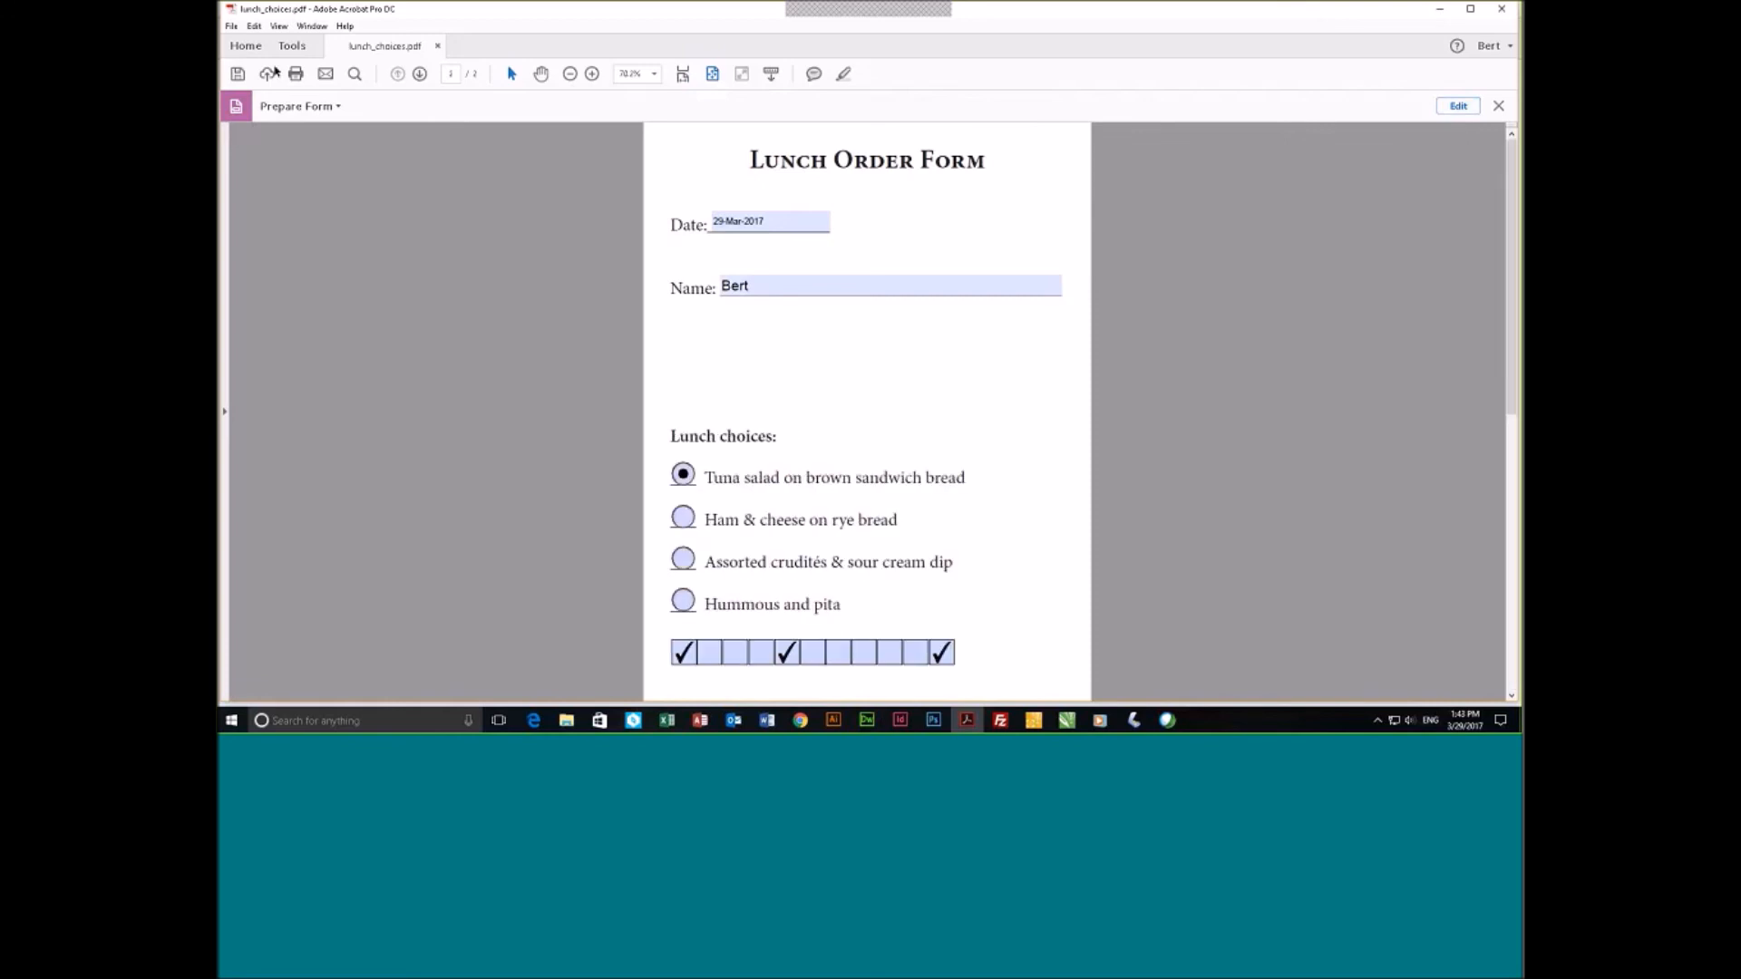
# Save the filled form as lunch_choices.pdf in the Documents folder on drive D and close it.
pyautogui.click(237, 74)
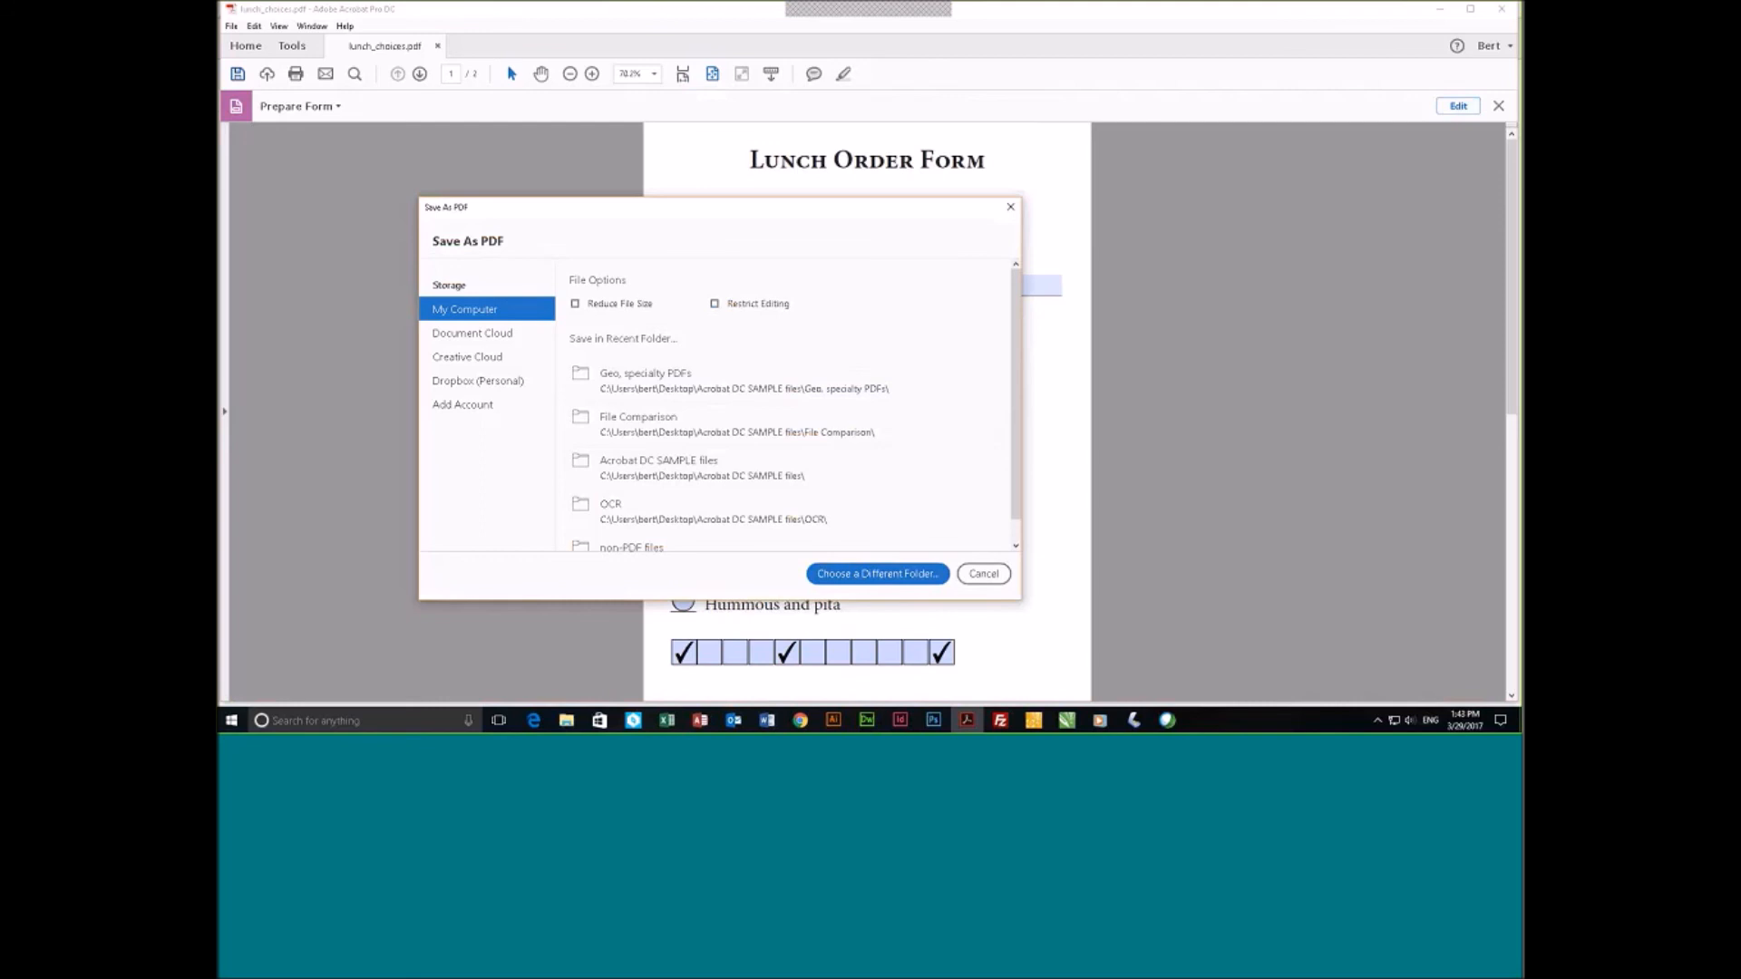
pyautogui.click(878, 574)
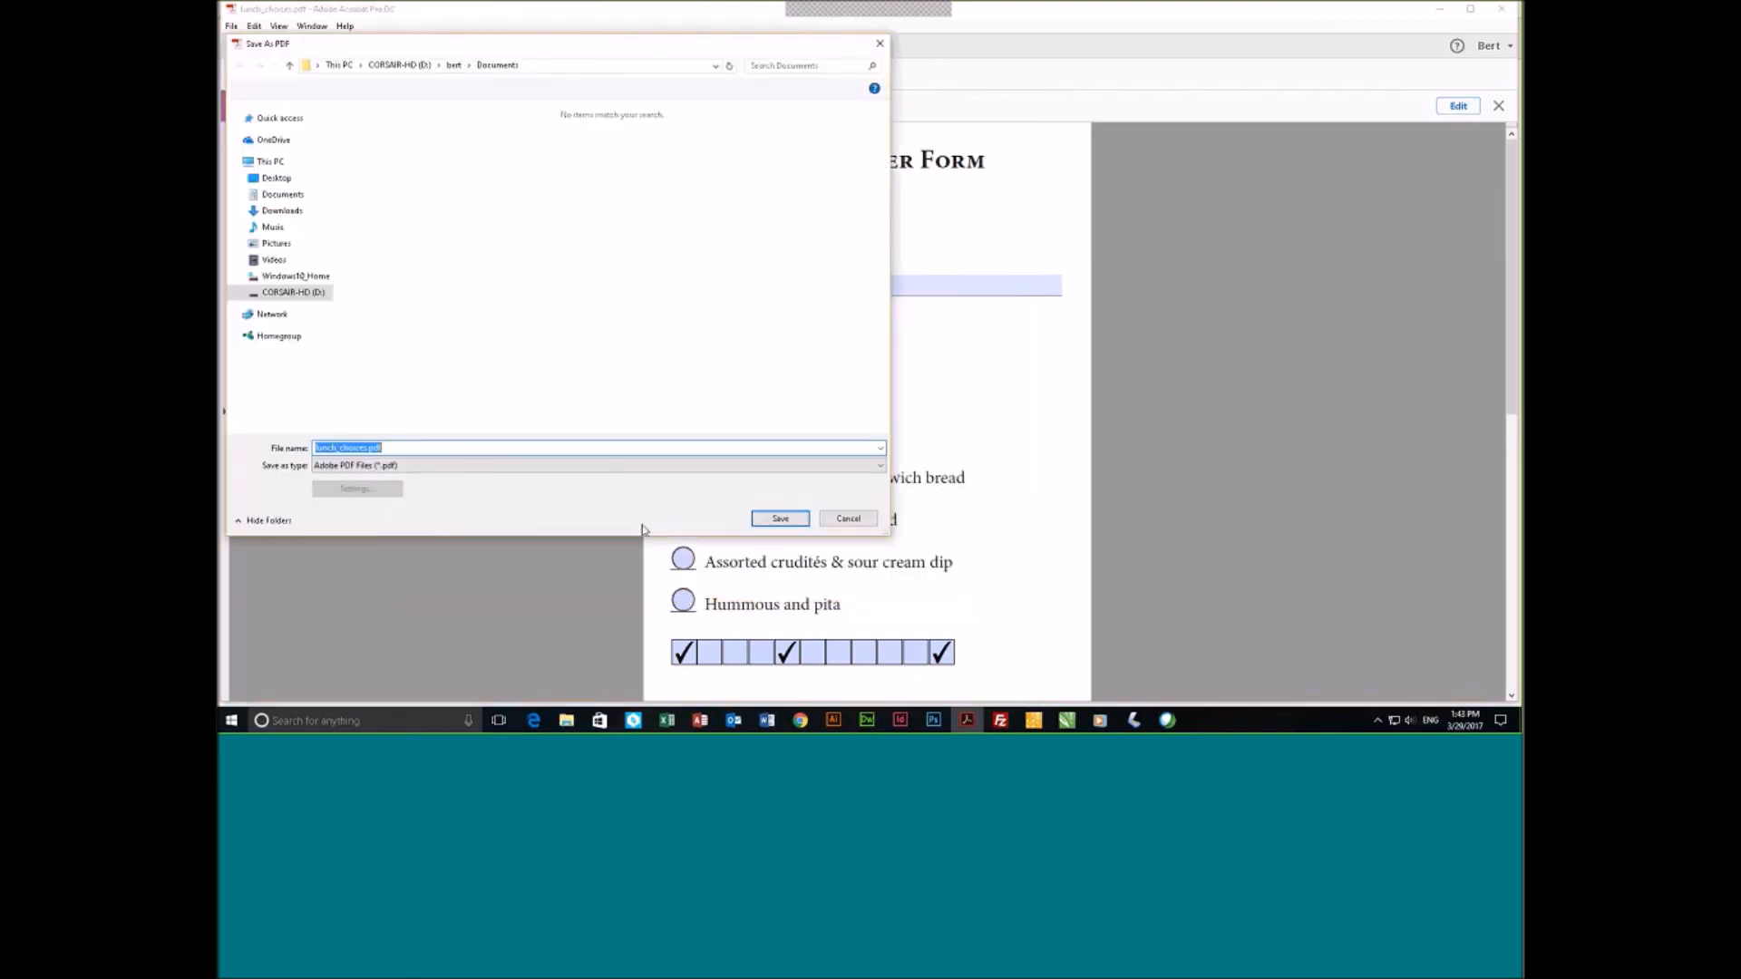
pyautogui.click(795, 518)
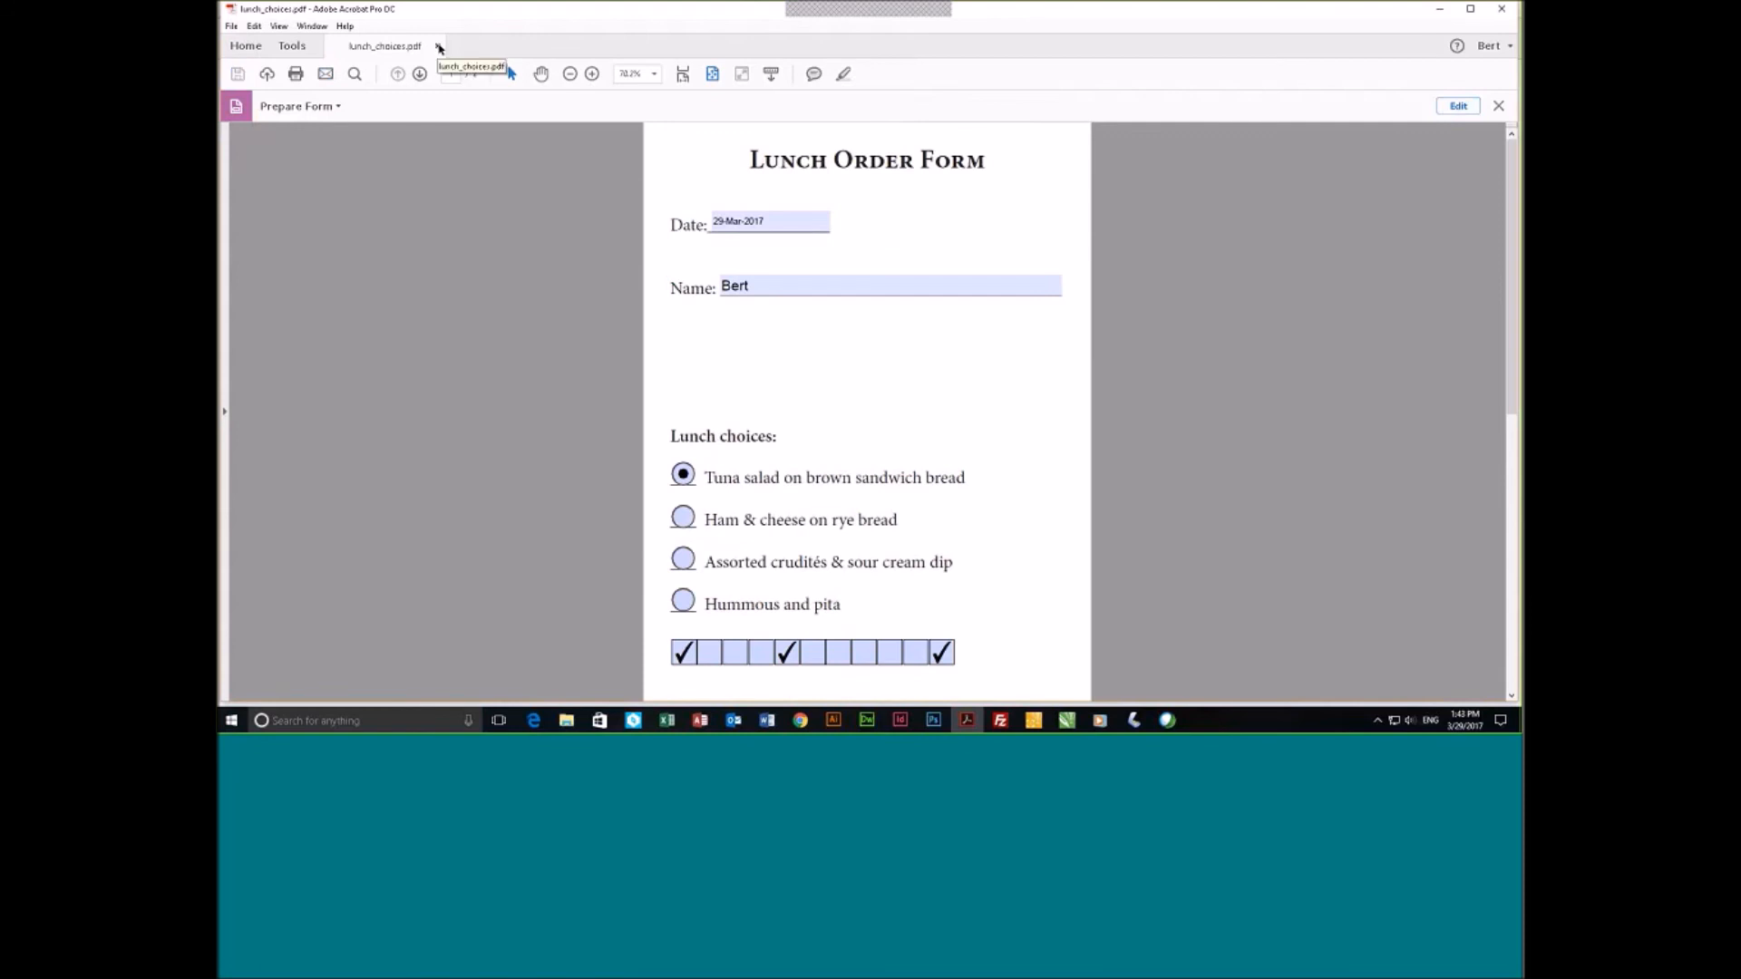
pyautogui.click(438, 46)
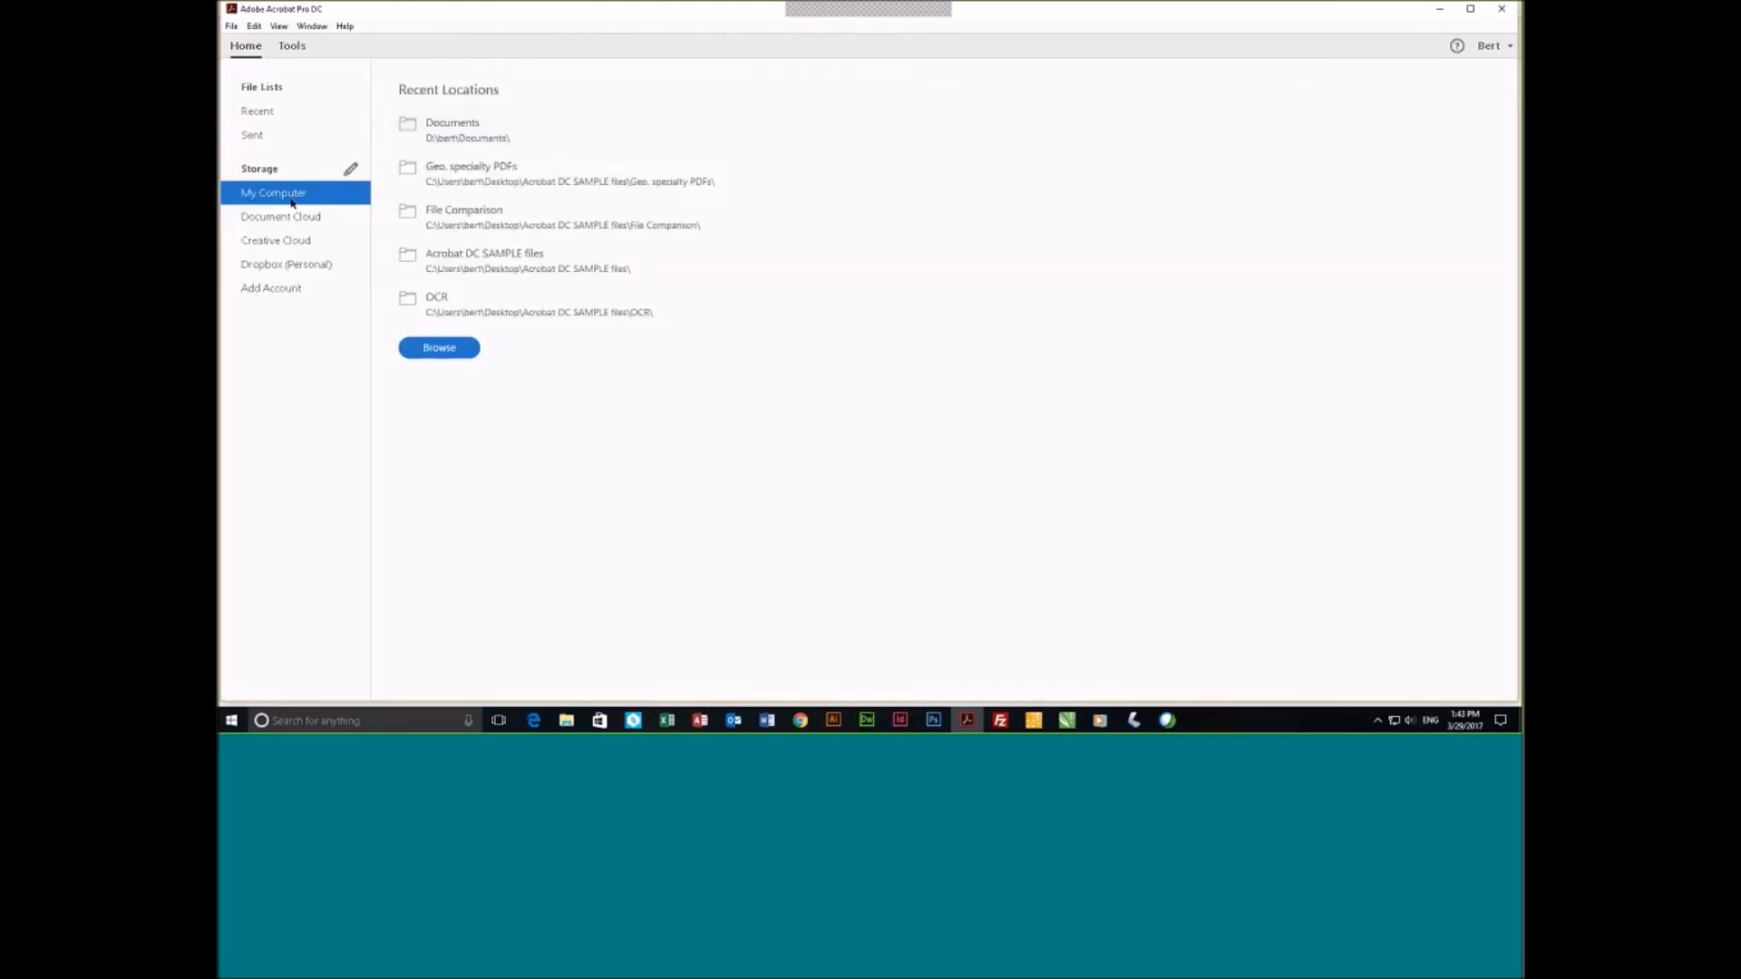
# Open 02_FTR-GoodTalent.pdf from the Indexing subfolder of Acrobat DC SAMPLE files and fit the page in the window.
pyautogui.click(497, 255)
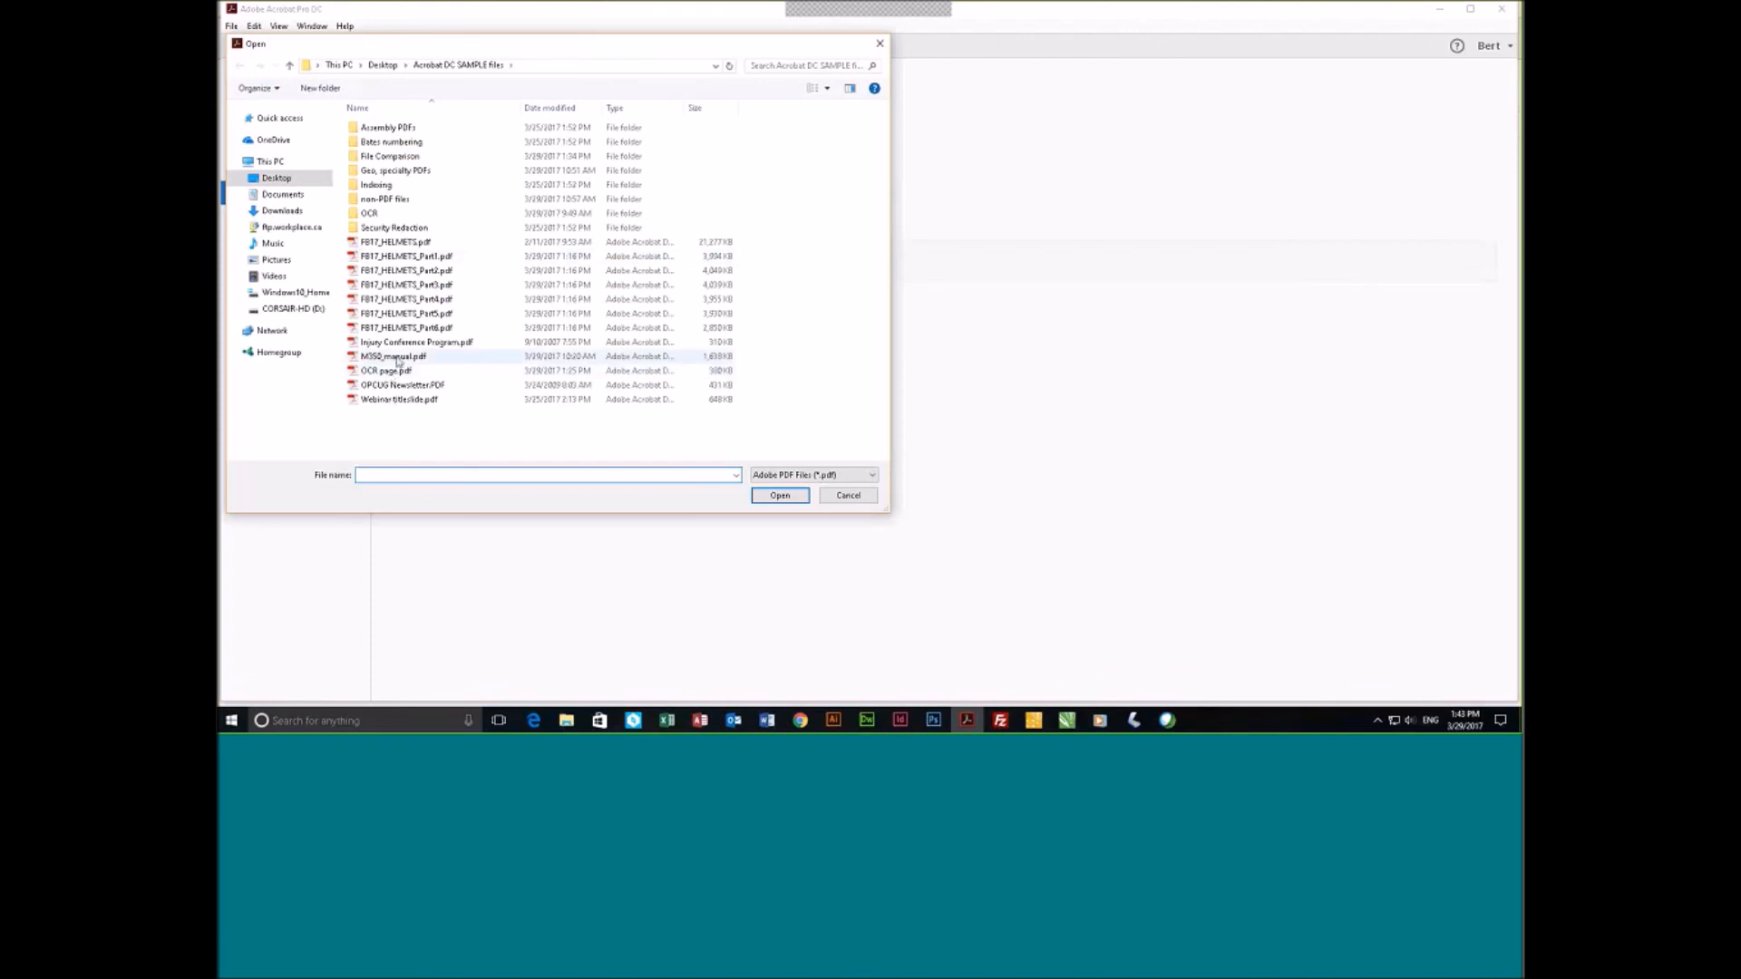
pyautogui.doubleClick(376, 185)
pyautogui.click(403, 142)
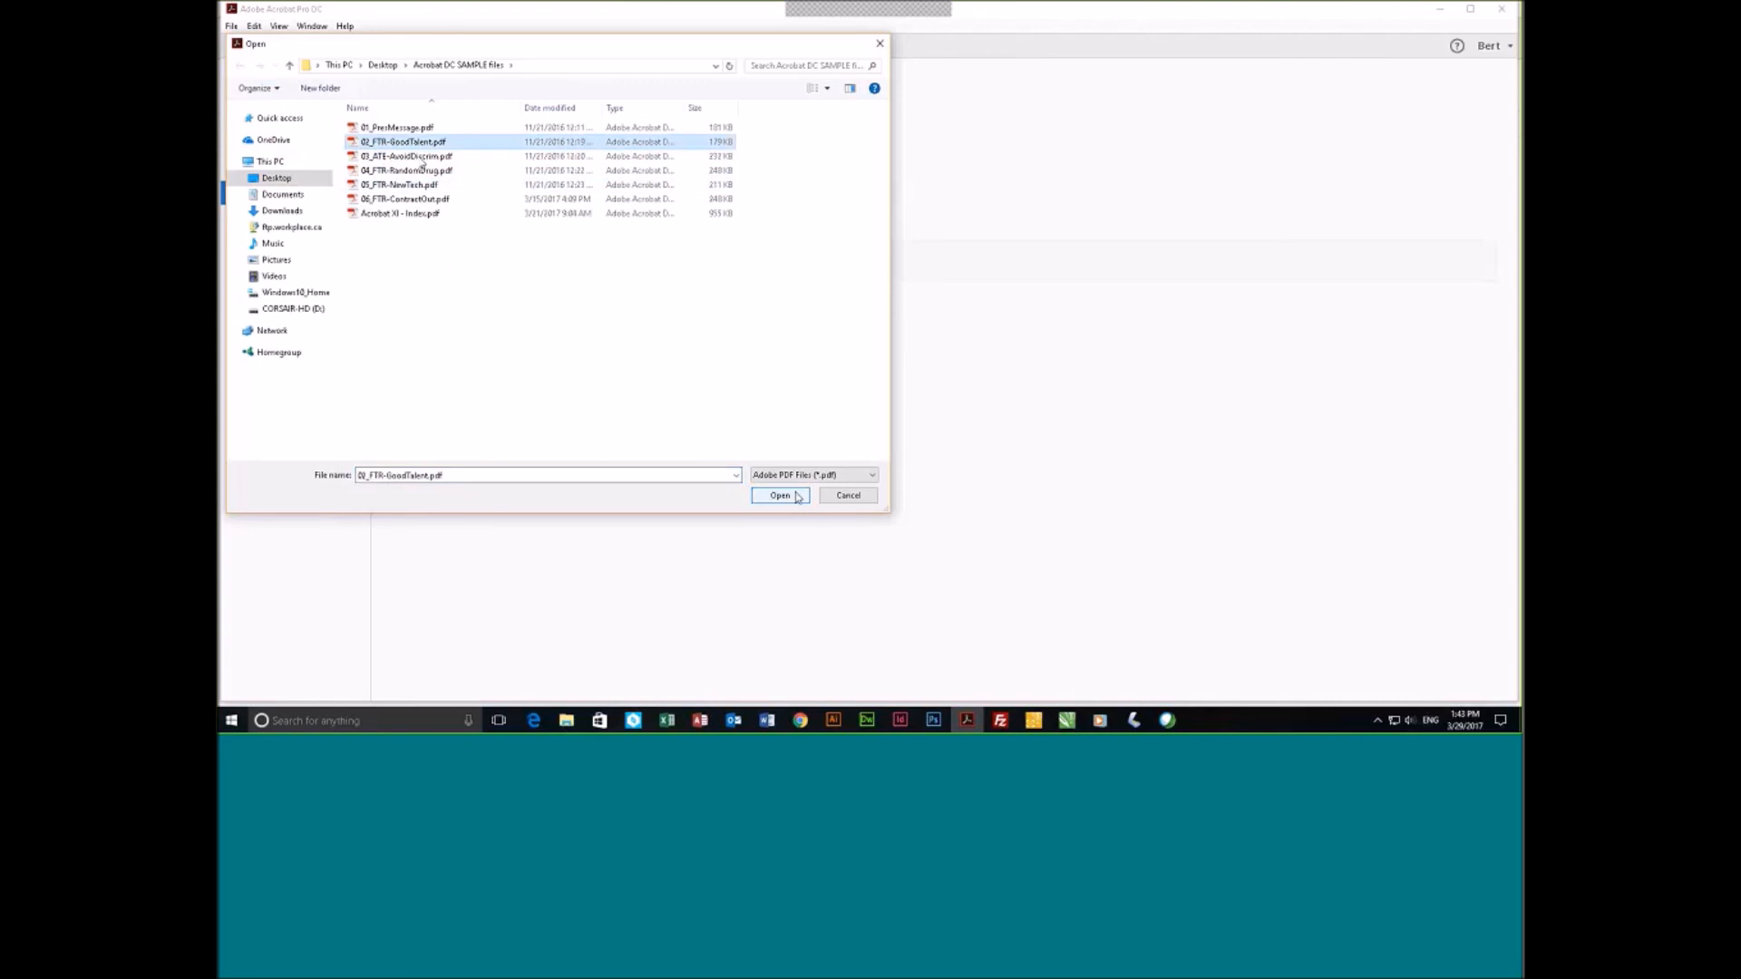
pyautogui.click(782, 495)
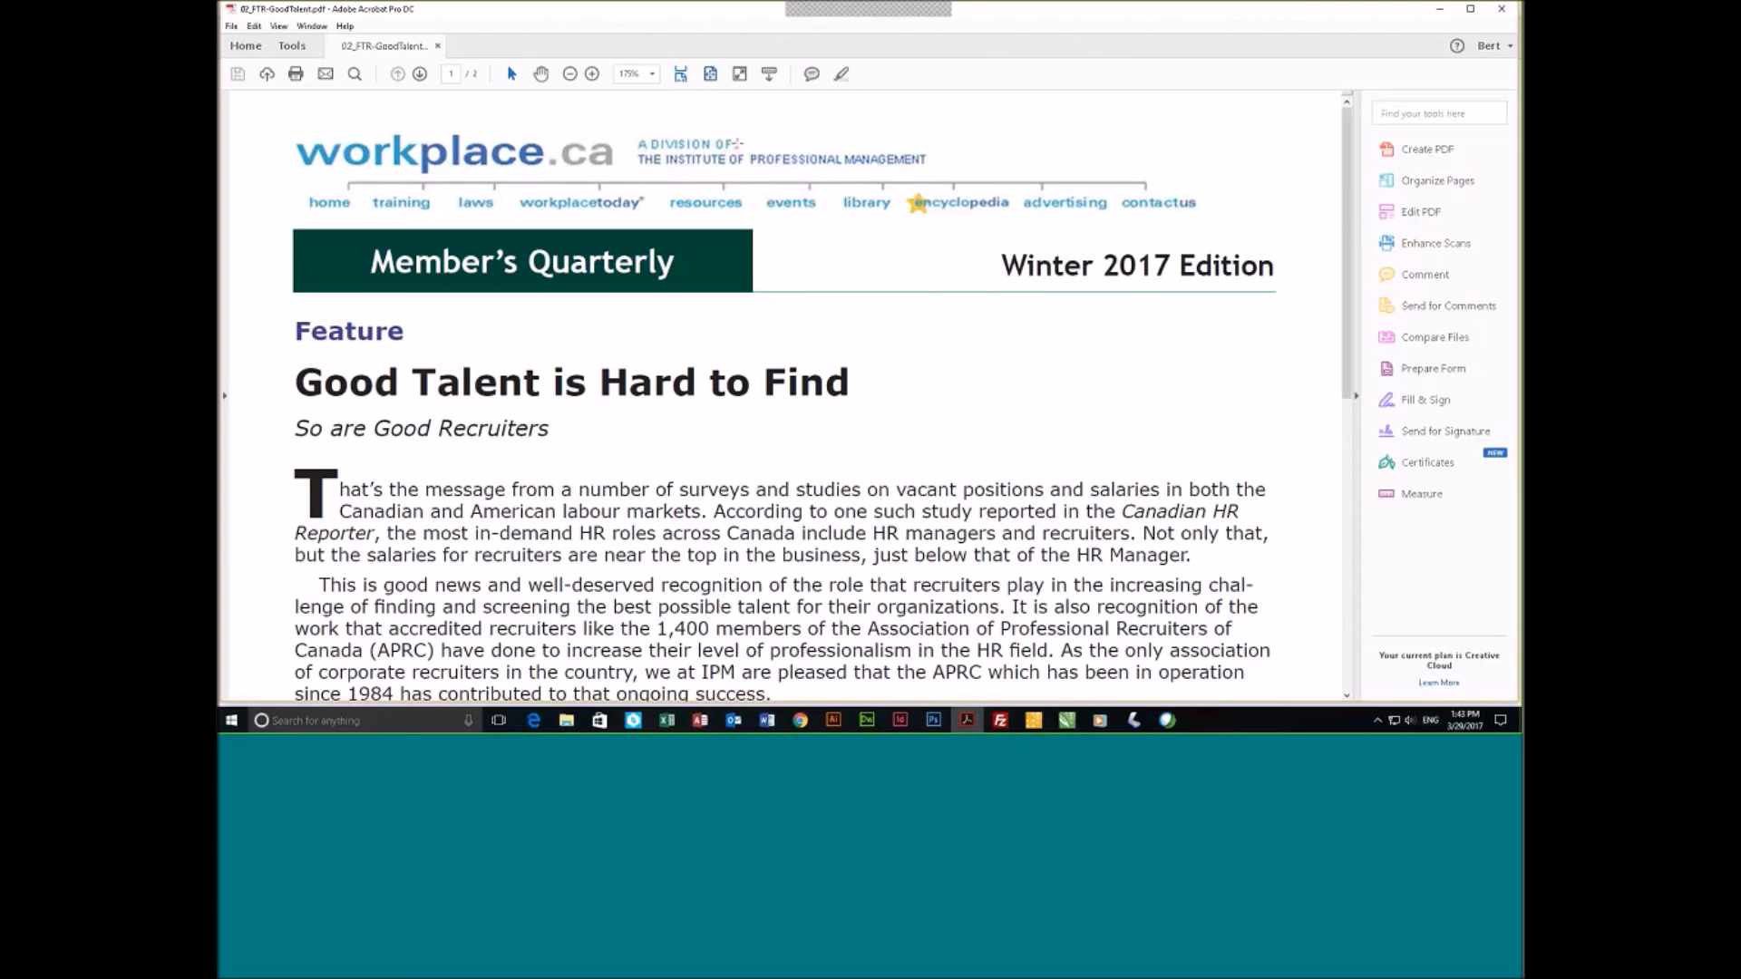
pyautogui.hotkey('ctrl', '0')
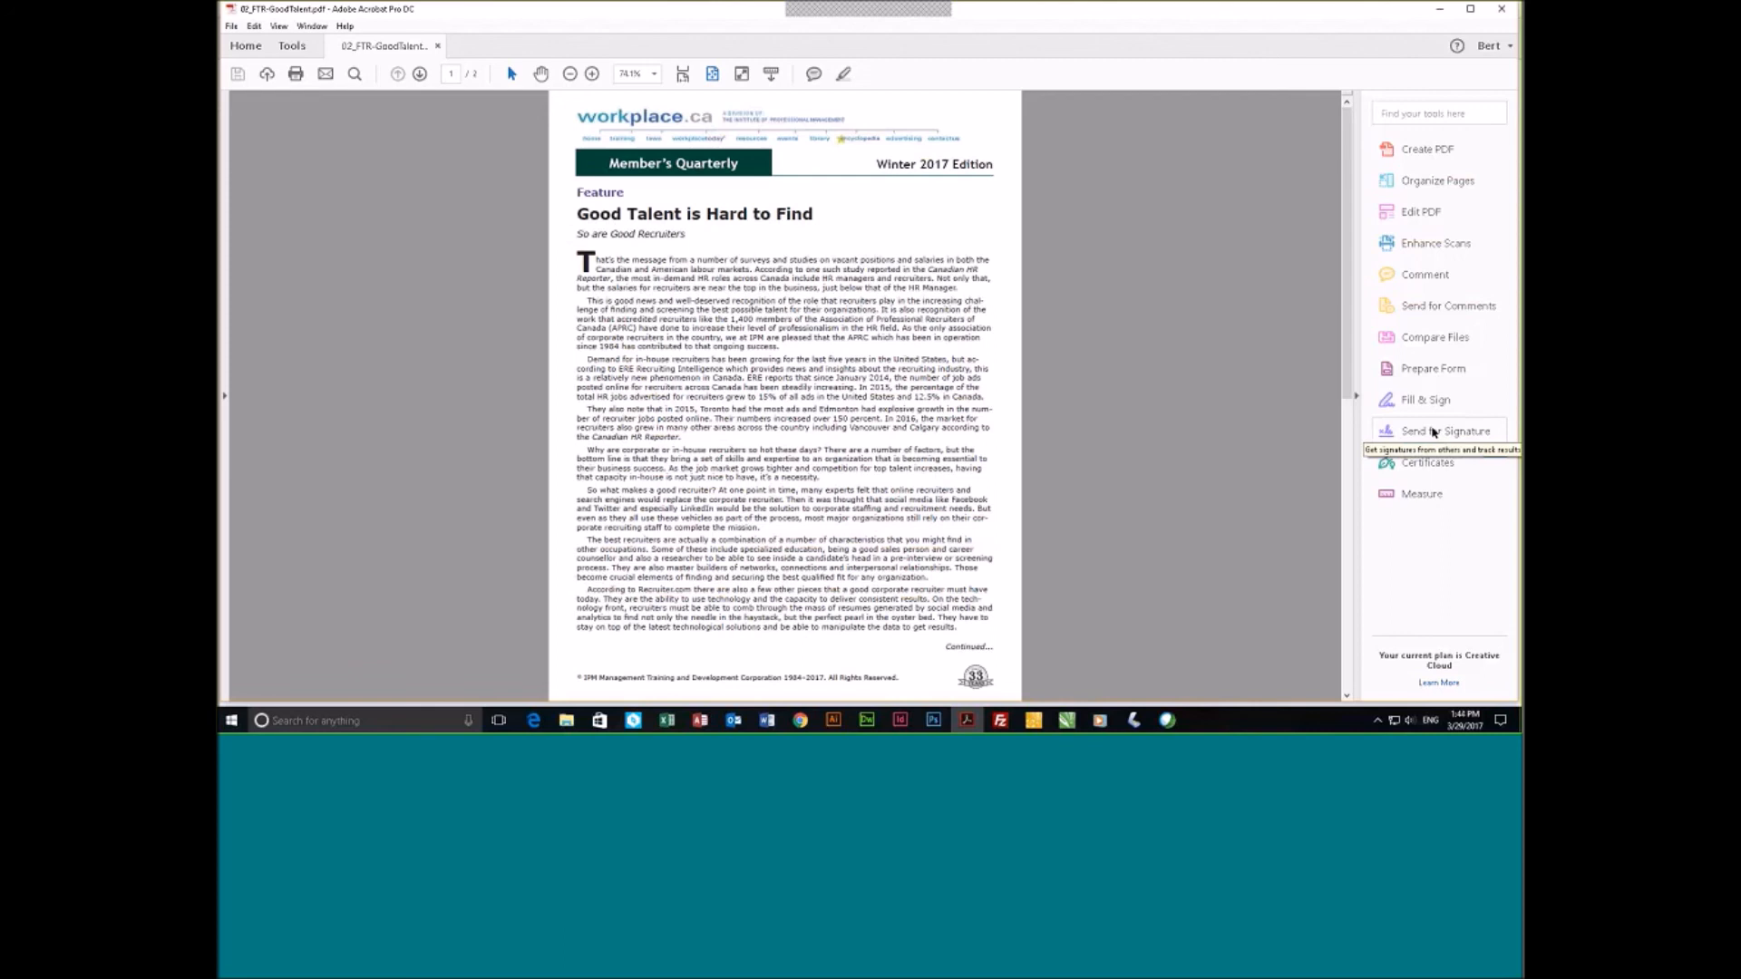
# Send 02_FTR-GoodTalent.pdf for signature without adding form fields, using the recipient's suggested e-mail and the default message.
pyautogui.click(1432, 432)
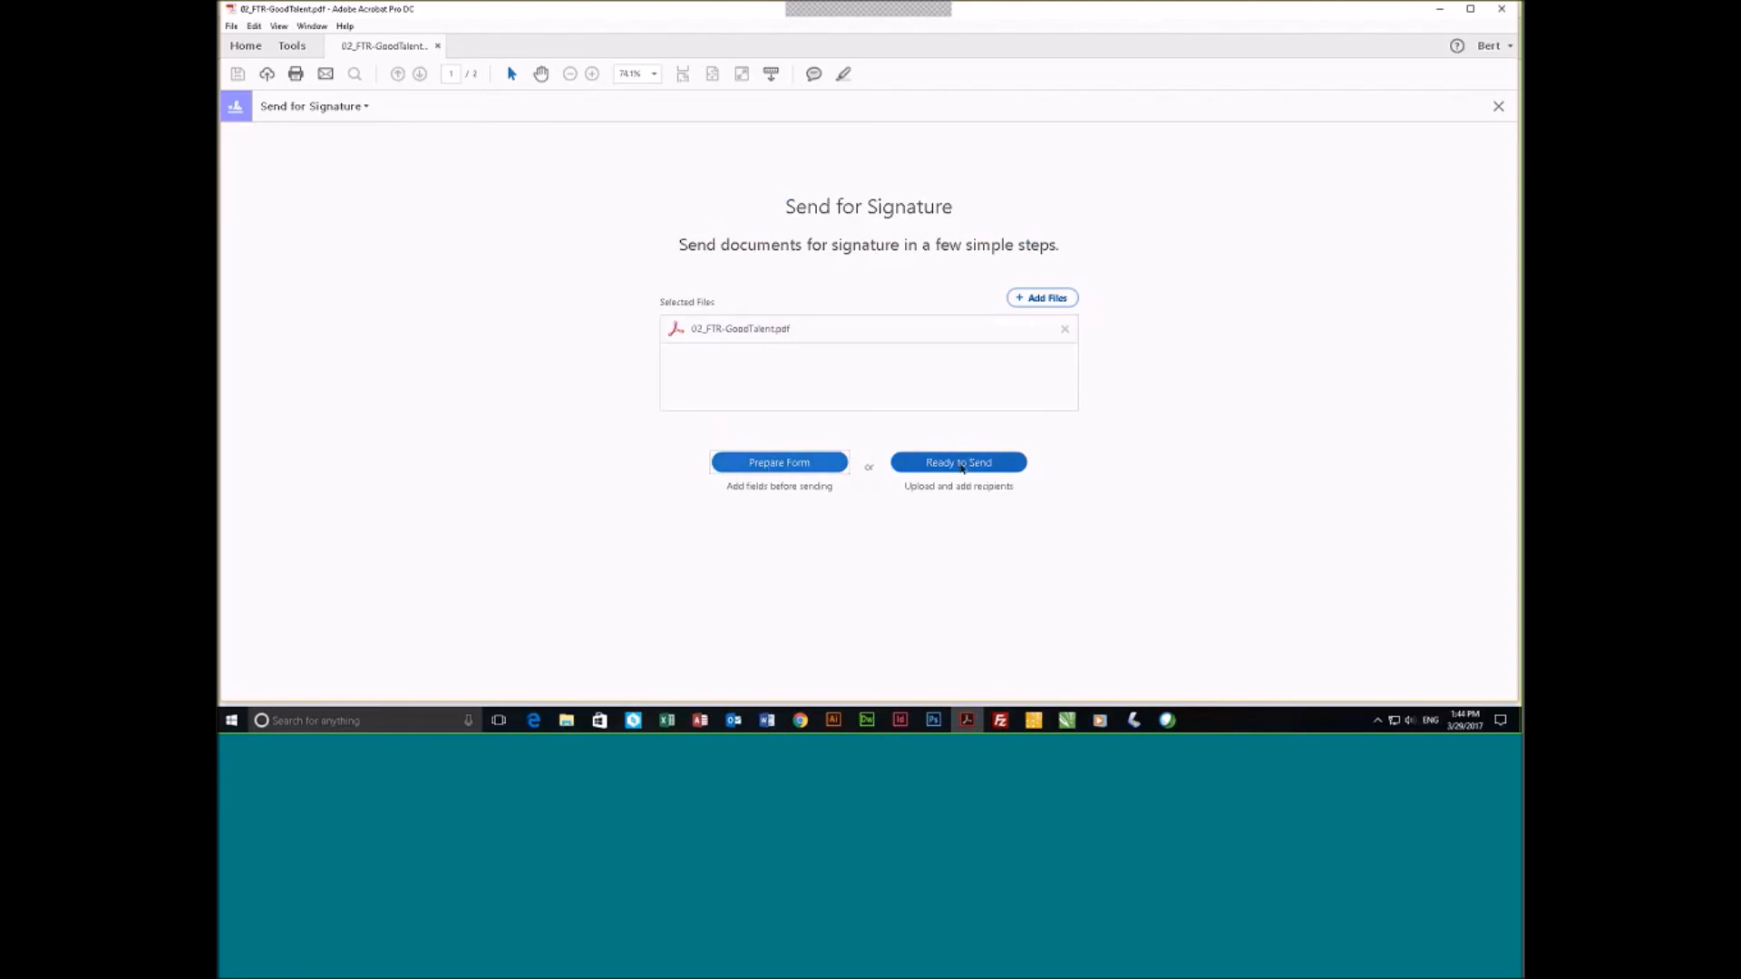
pyautogui.click(959, 463)
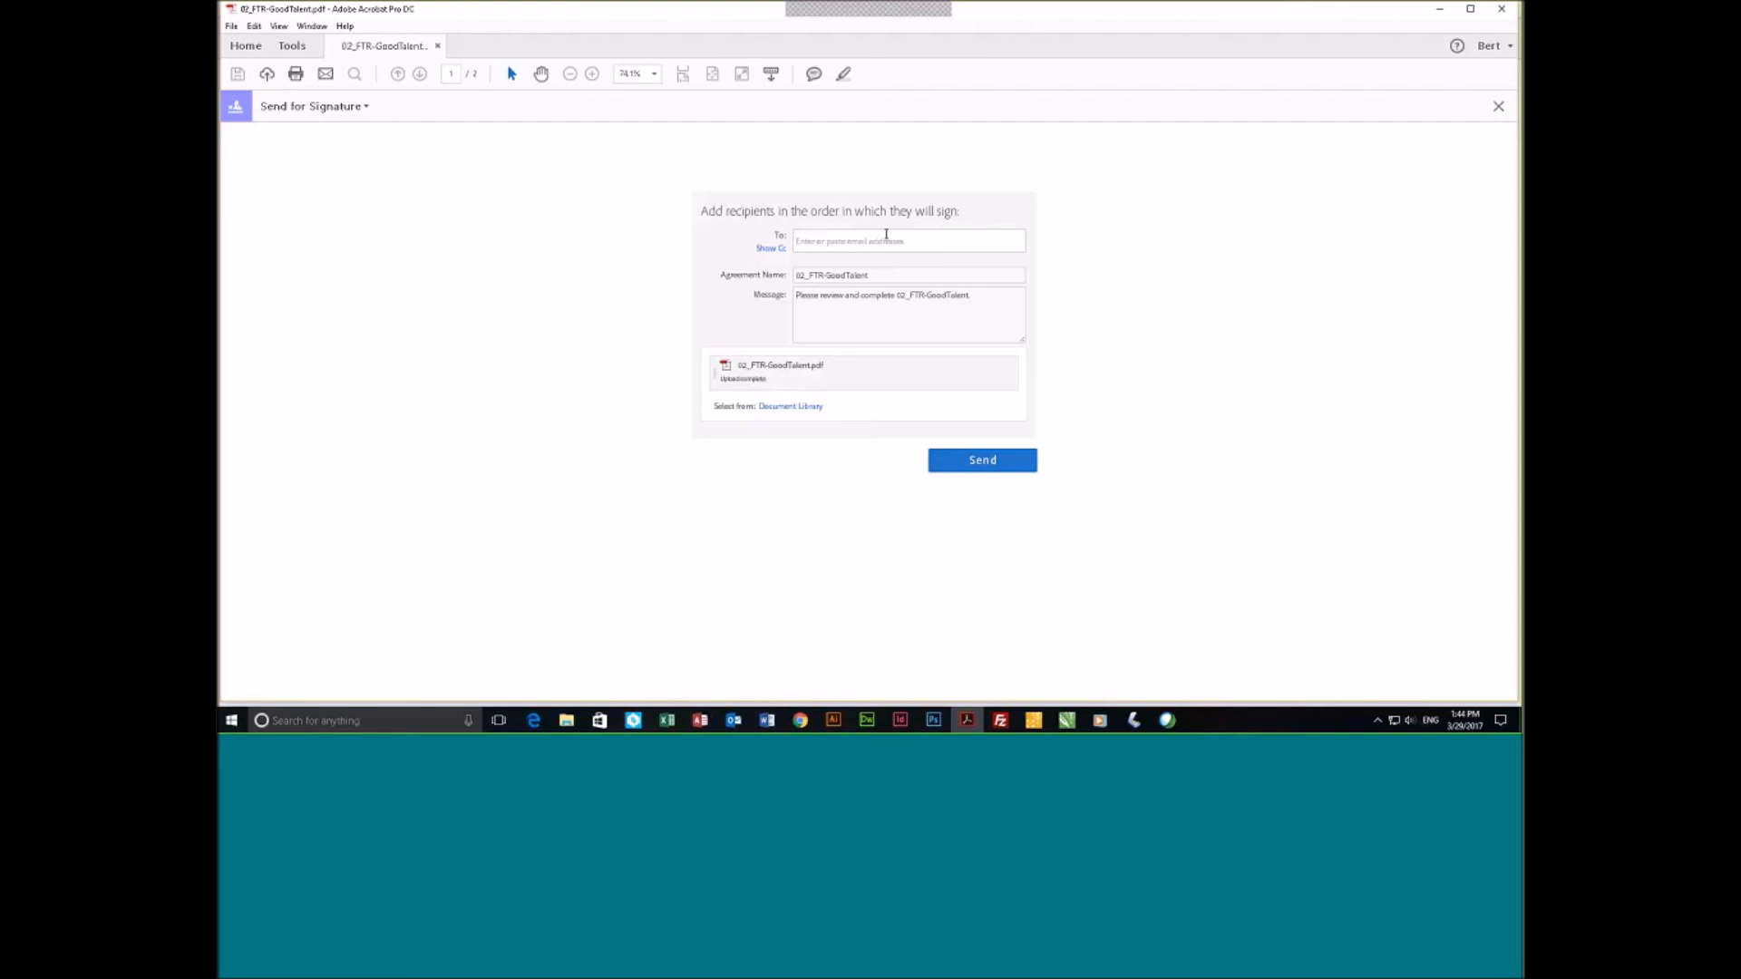
pyautogui.write('bert')
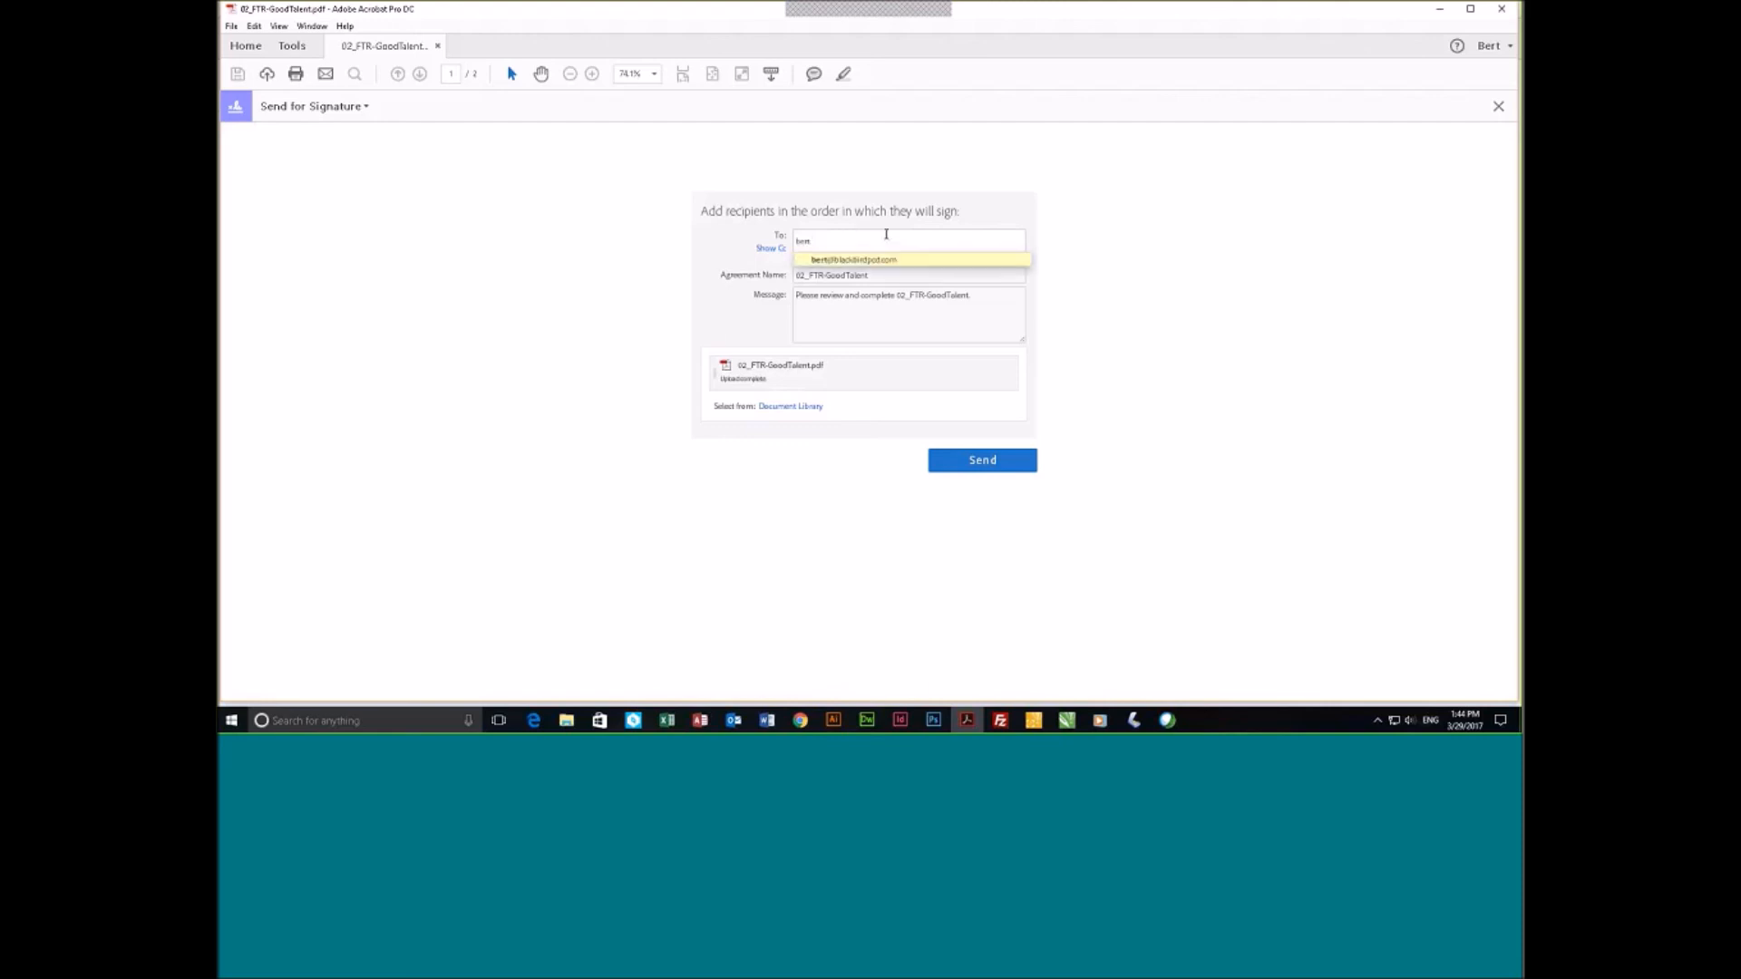
pyautogui.click(887, 259)
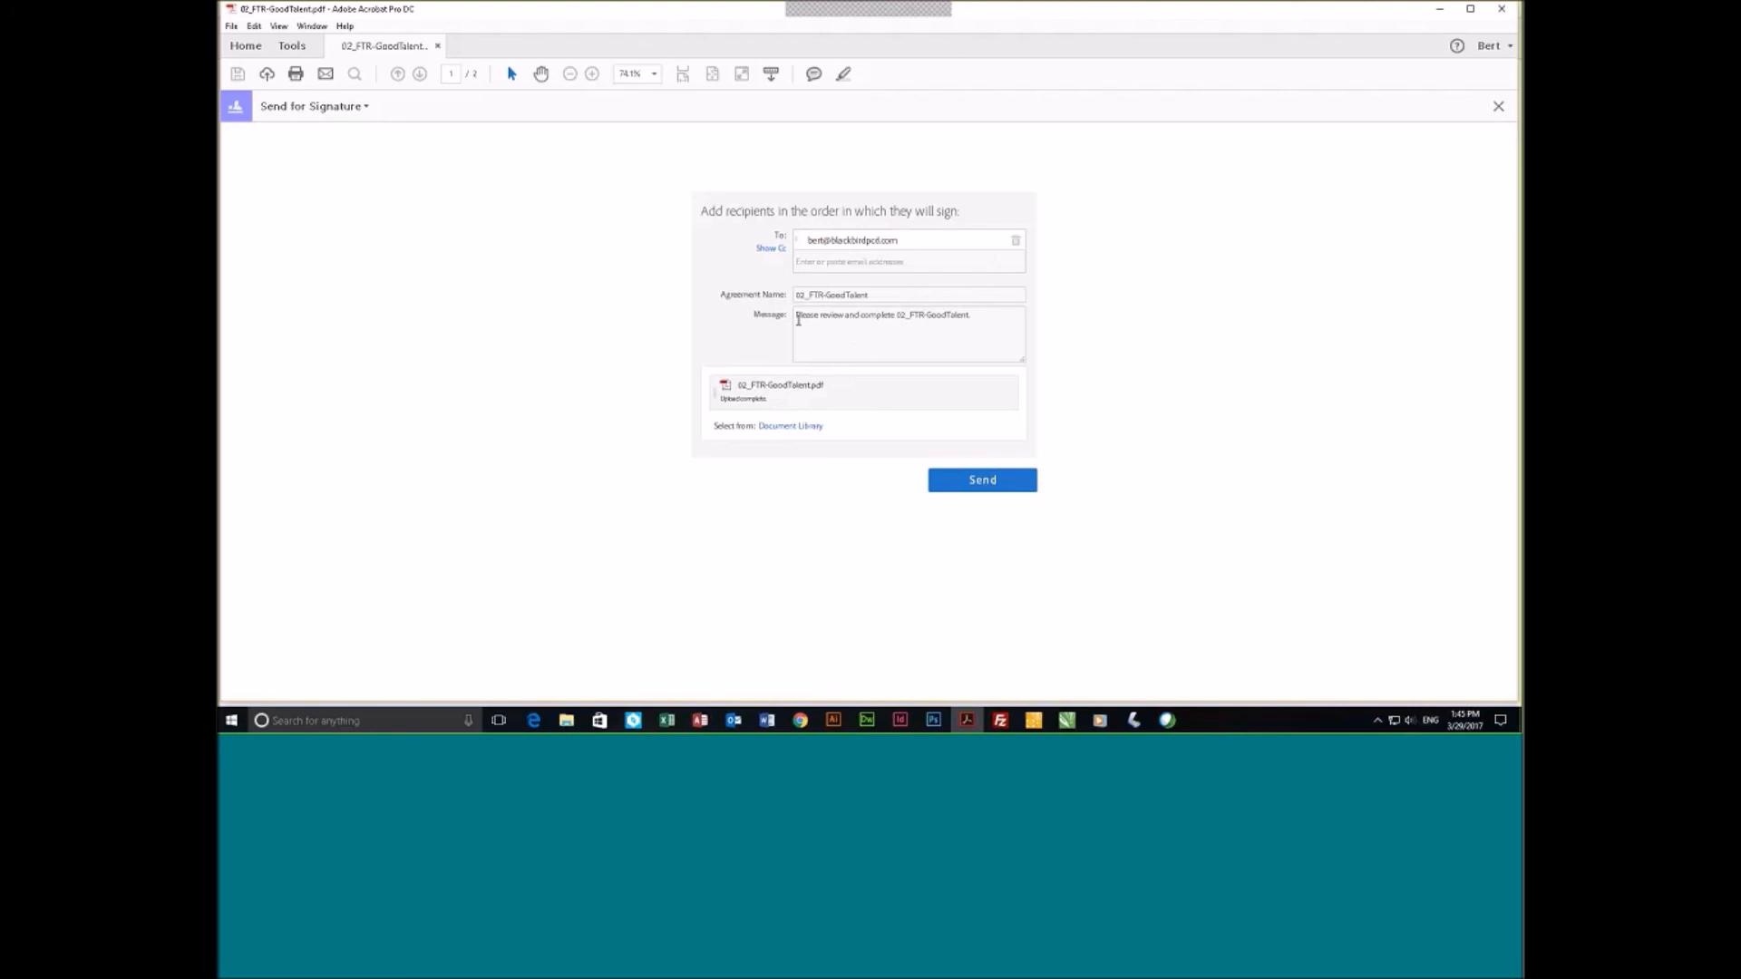
pyautogui.click(796, 317)
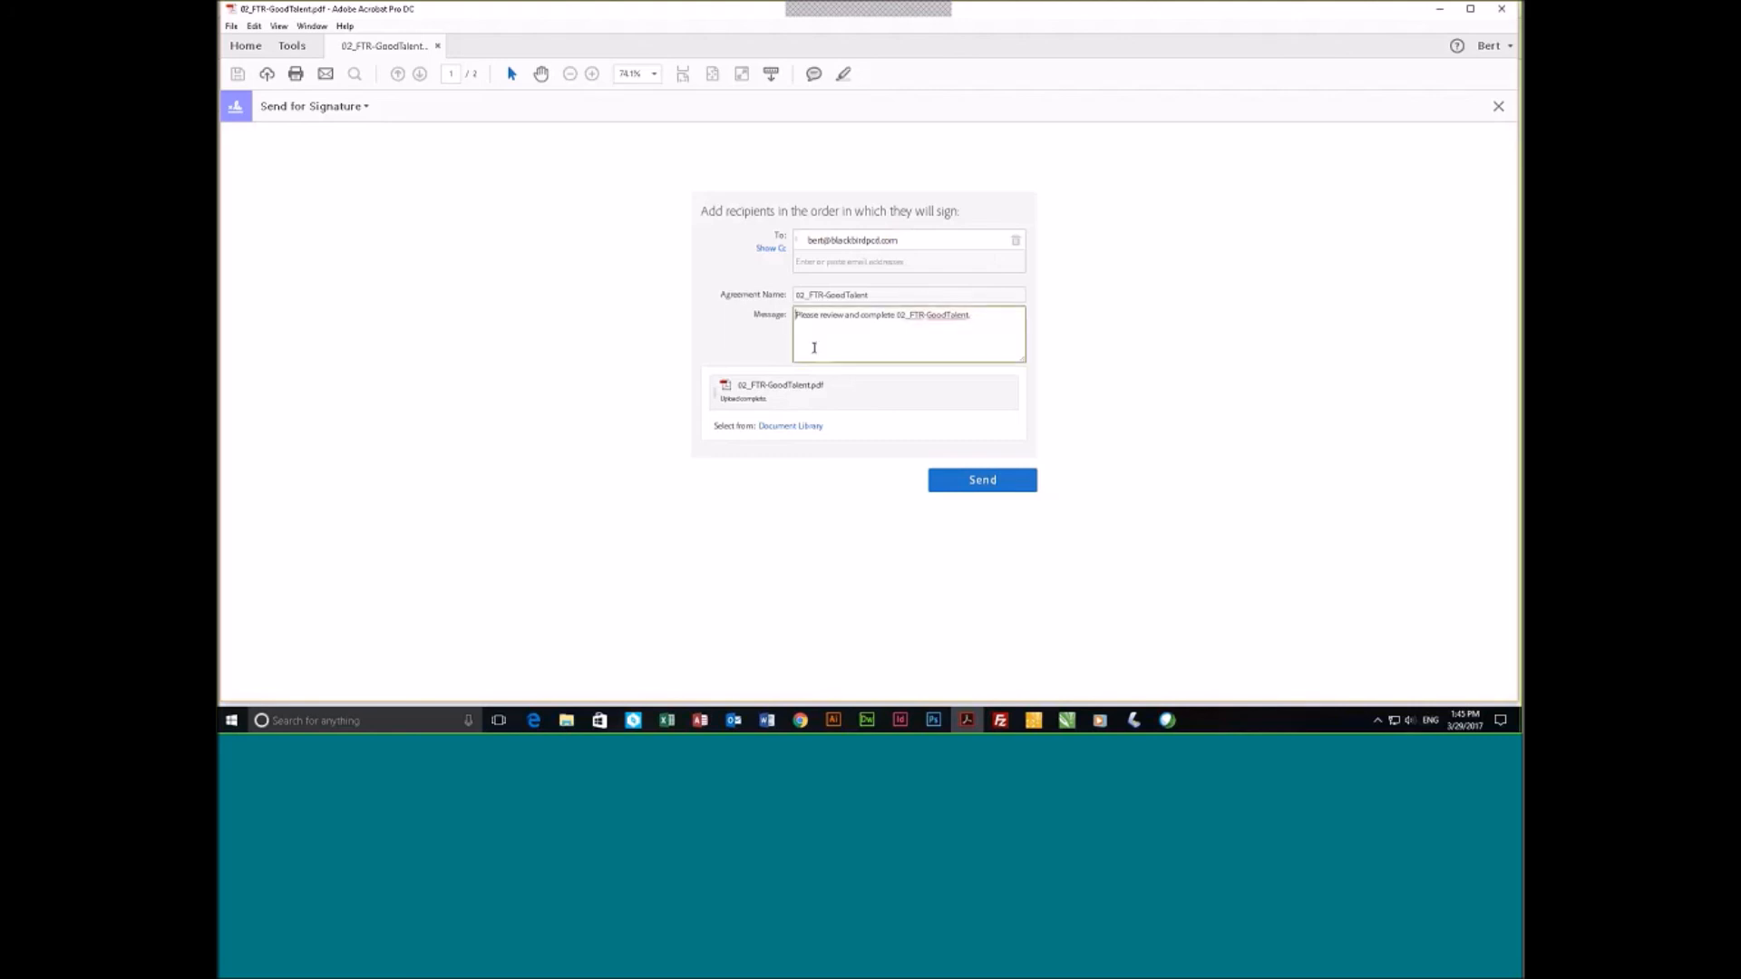
pyautogui.click(1024, 501)
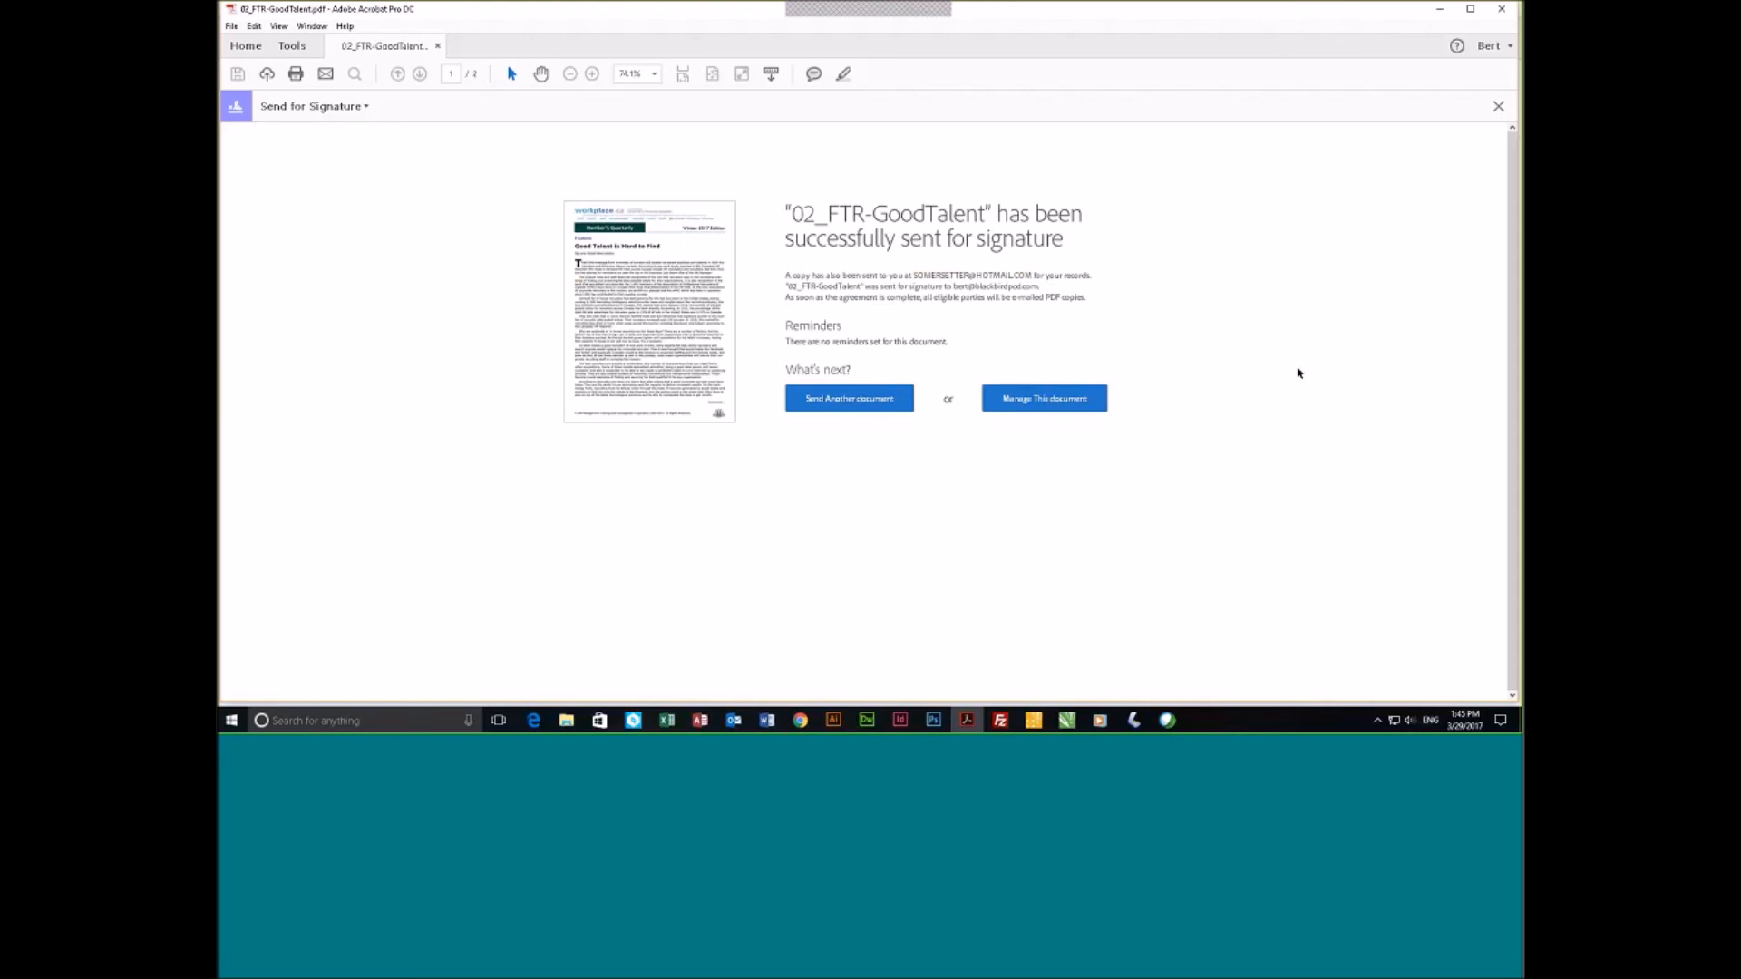
# Look over the Forms & Signatures tools, return to the document and close the Send for Signature tool.
pyautogui.click(291, 46)
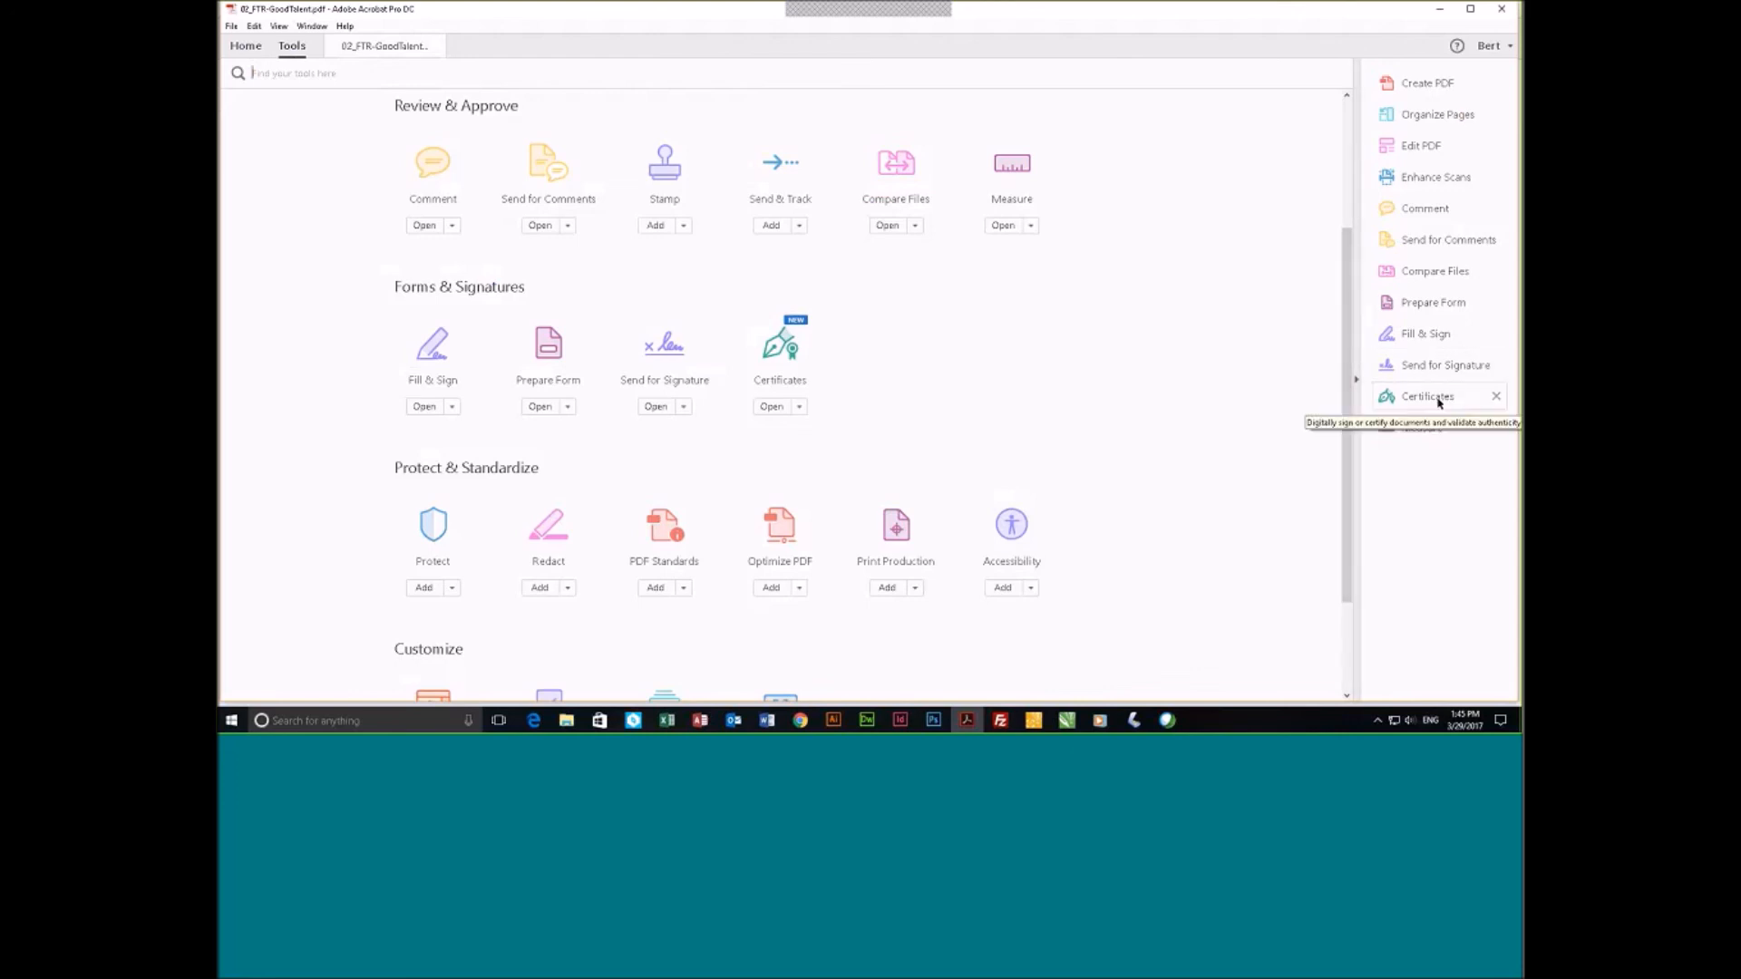
pyautogui.click(412, 47)
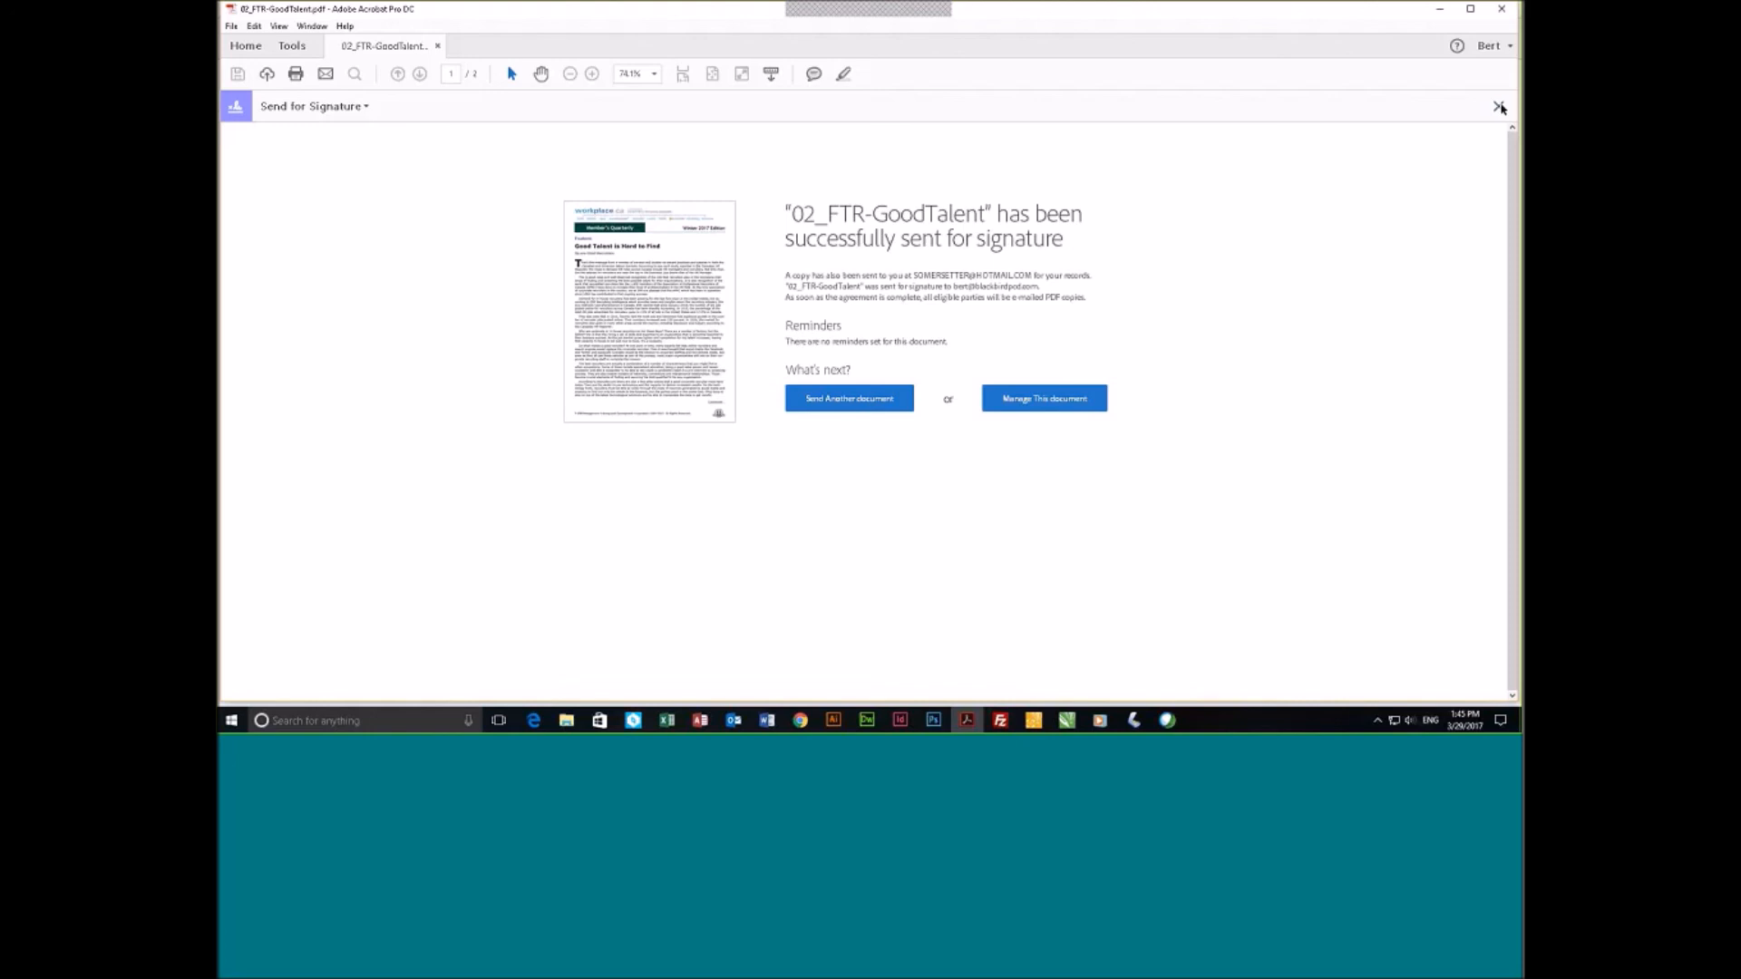
pyautogui.click(1499, 107)
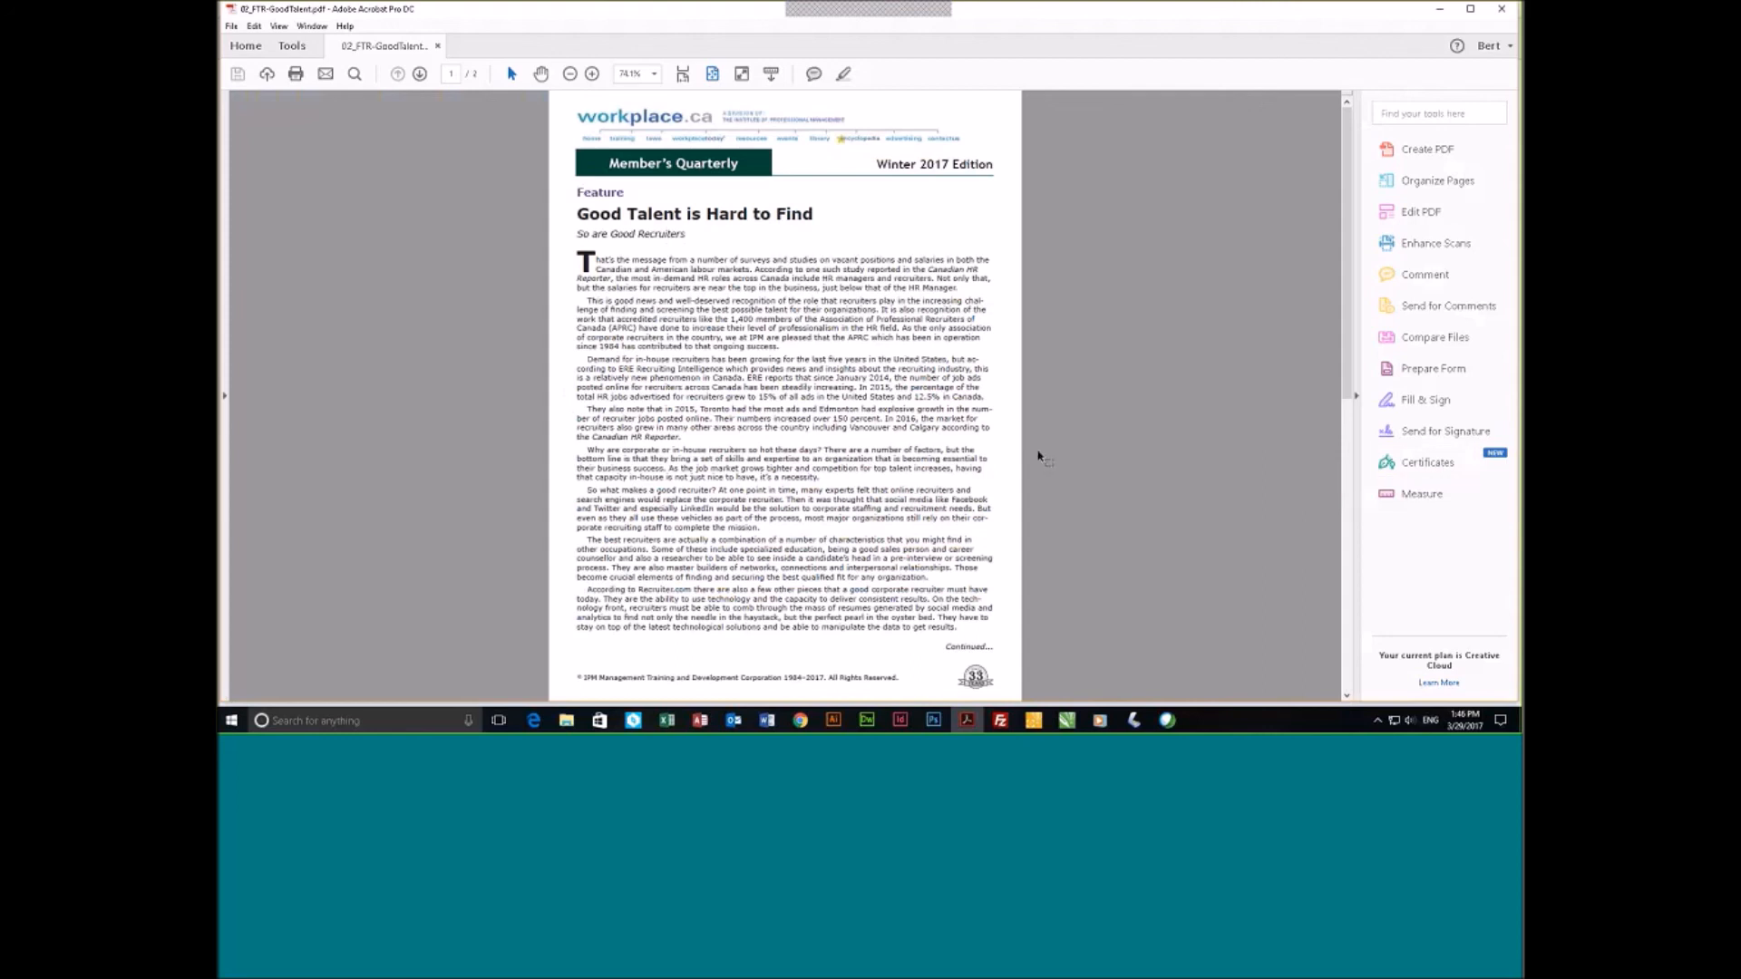
# Start a digital signature with the Certificates tool and draw its area below the article text on page 2.
pyautogui.scroll(-2, 1039, 455)
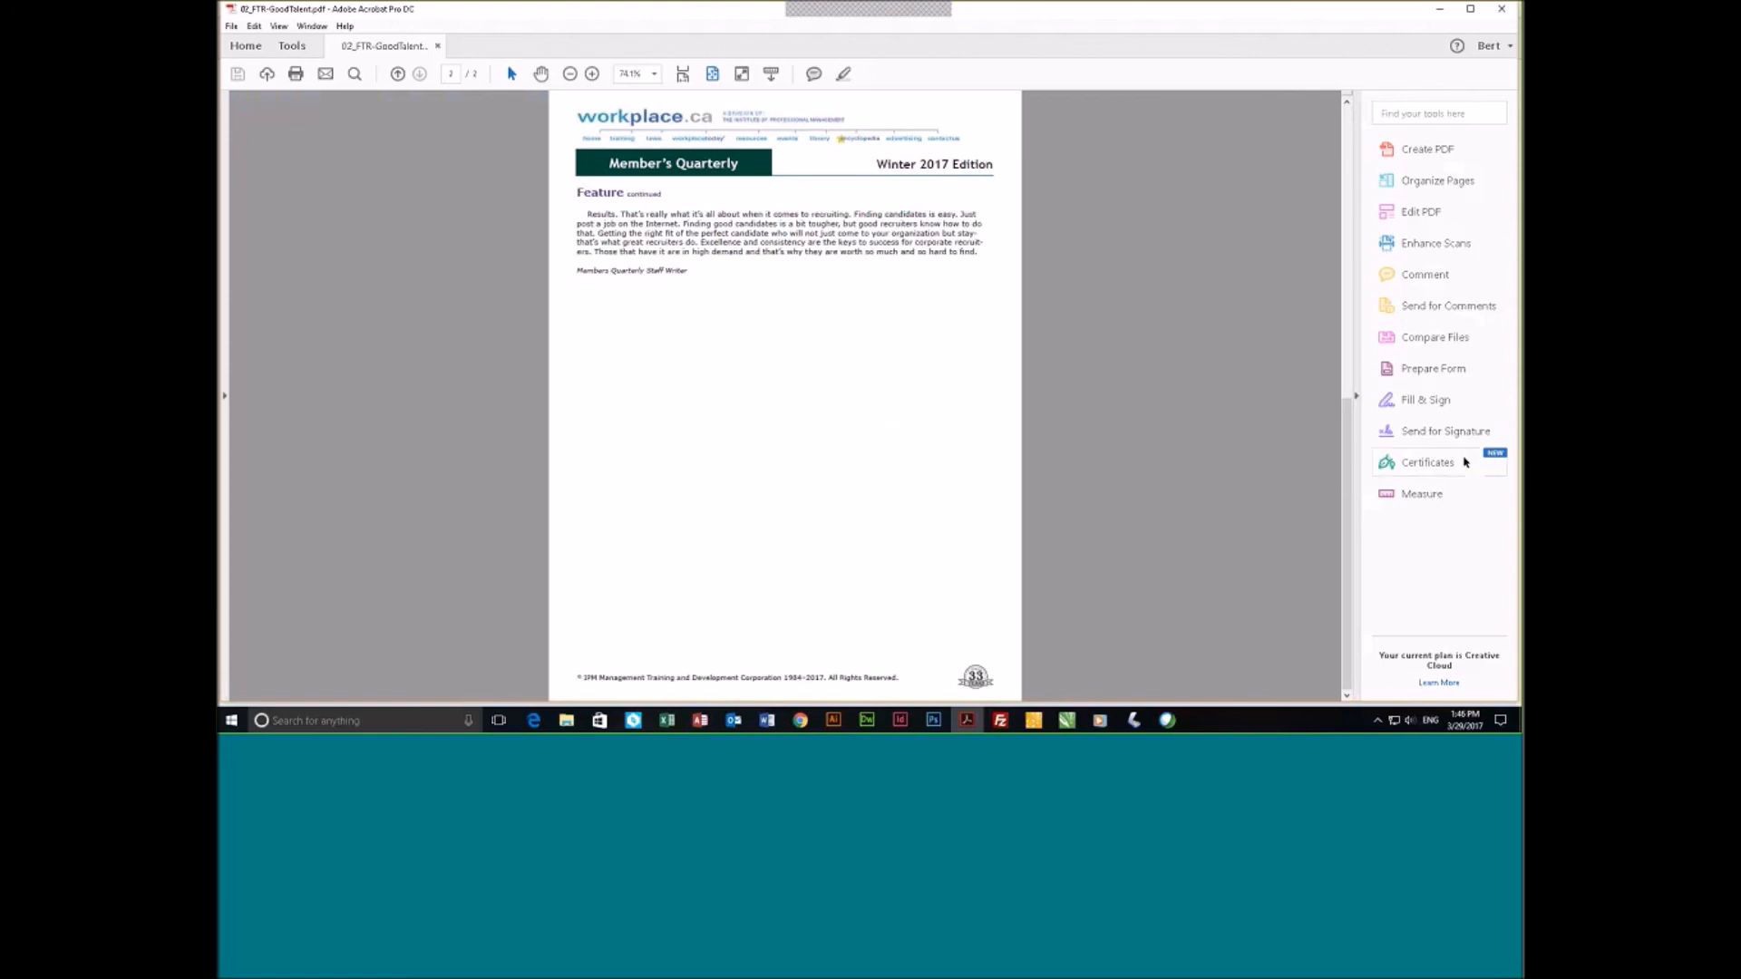
pyautogui.click(1427, 463)
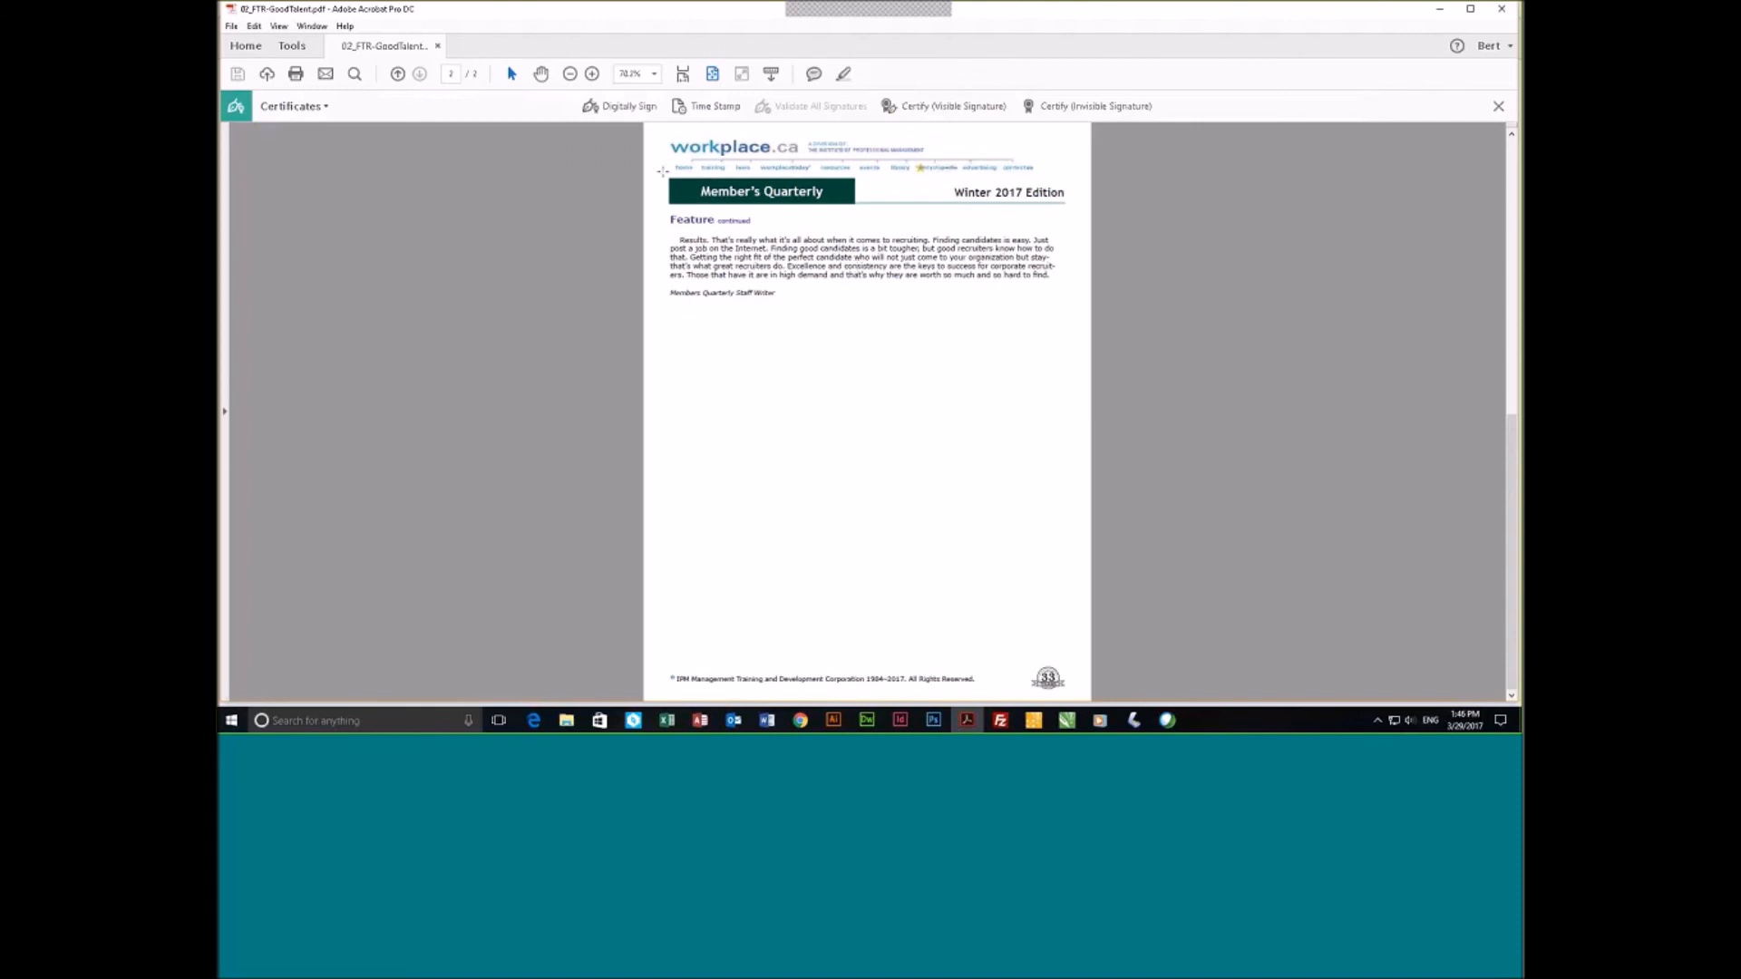
pyautogui.click(618, 108)
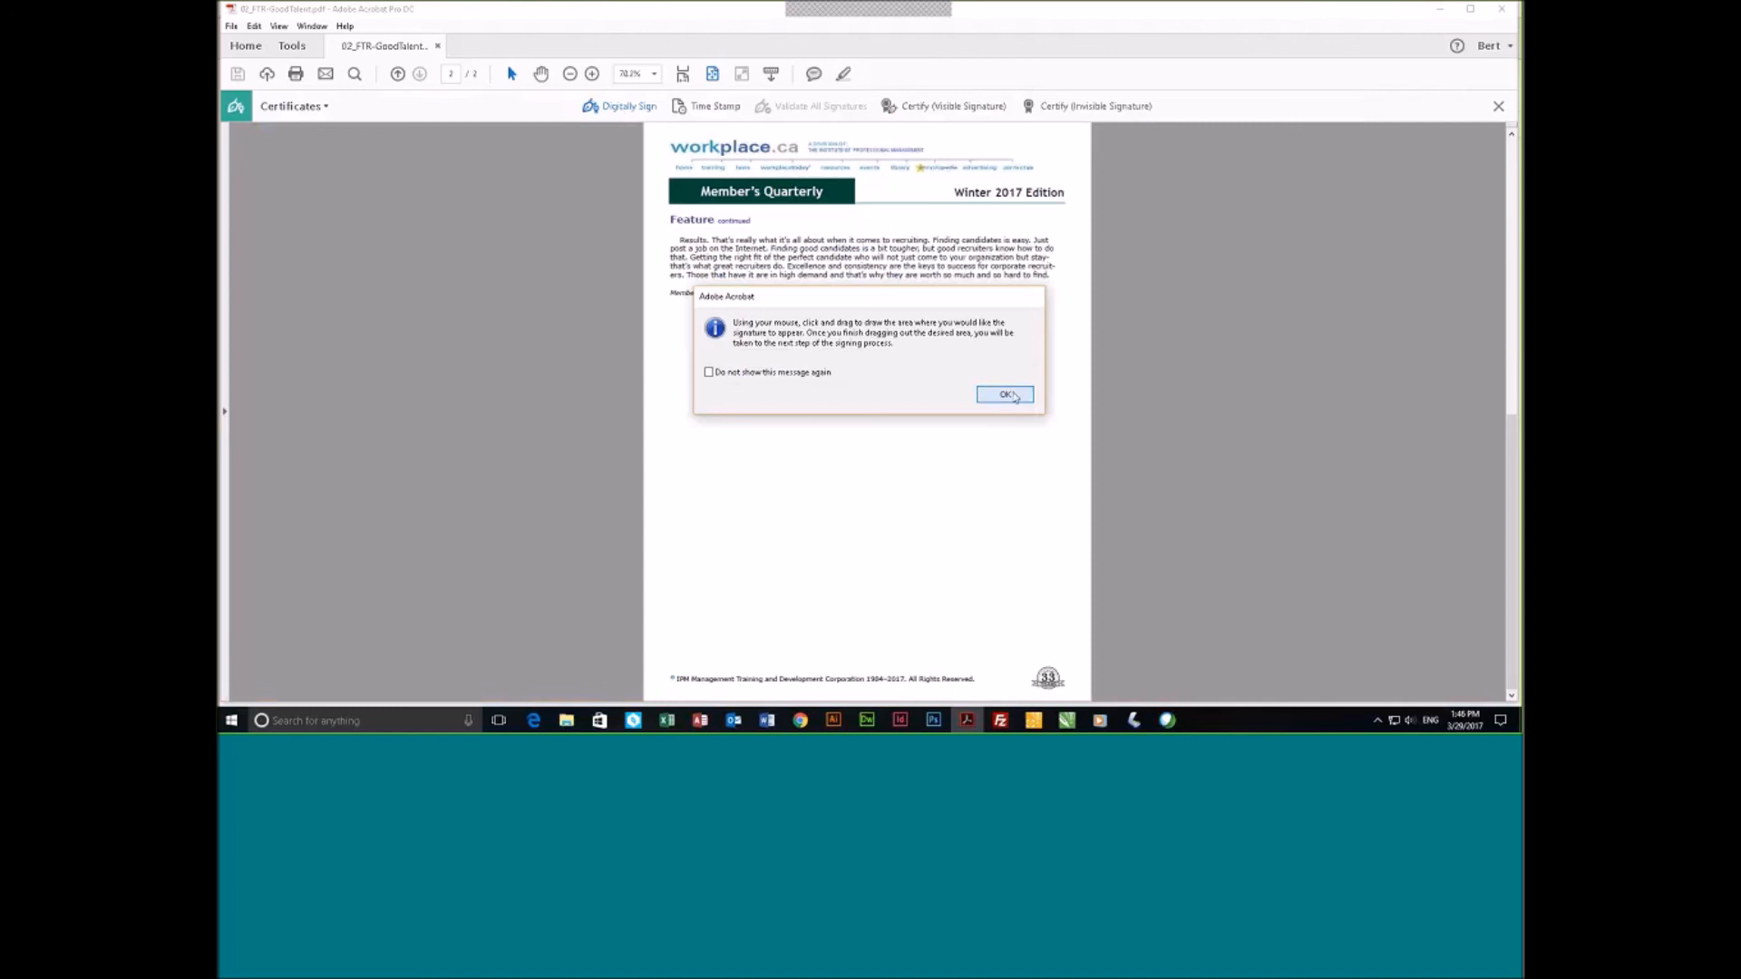
pyautogui.click(1007, 396)
pyautogui.moveTo(811, 319); pyautogui.dragTo(1070, 426)
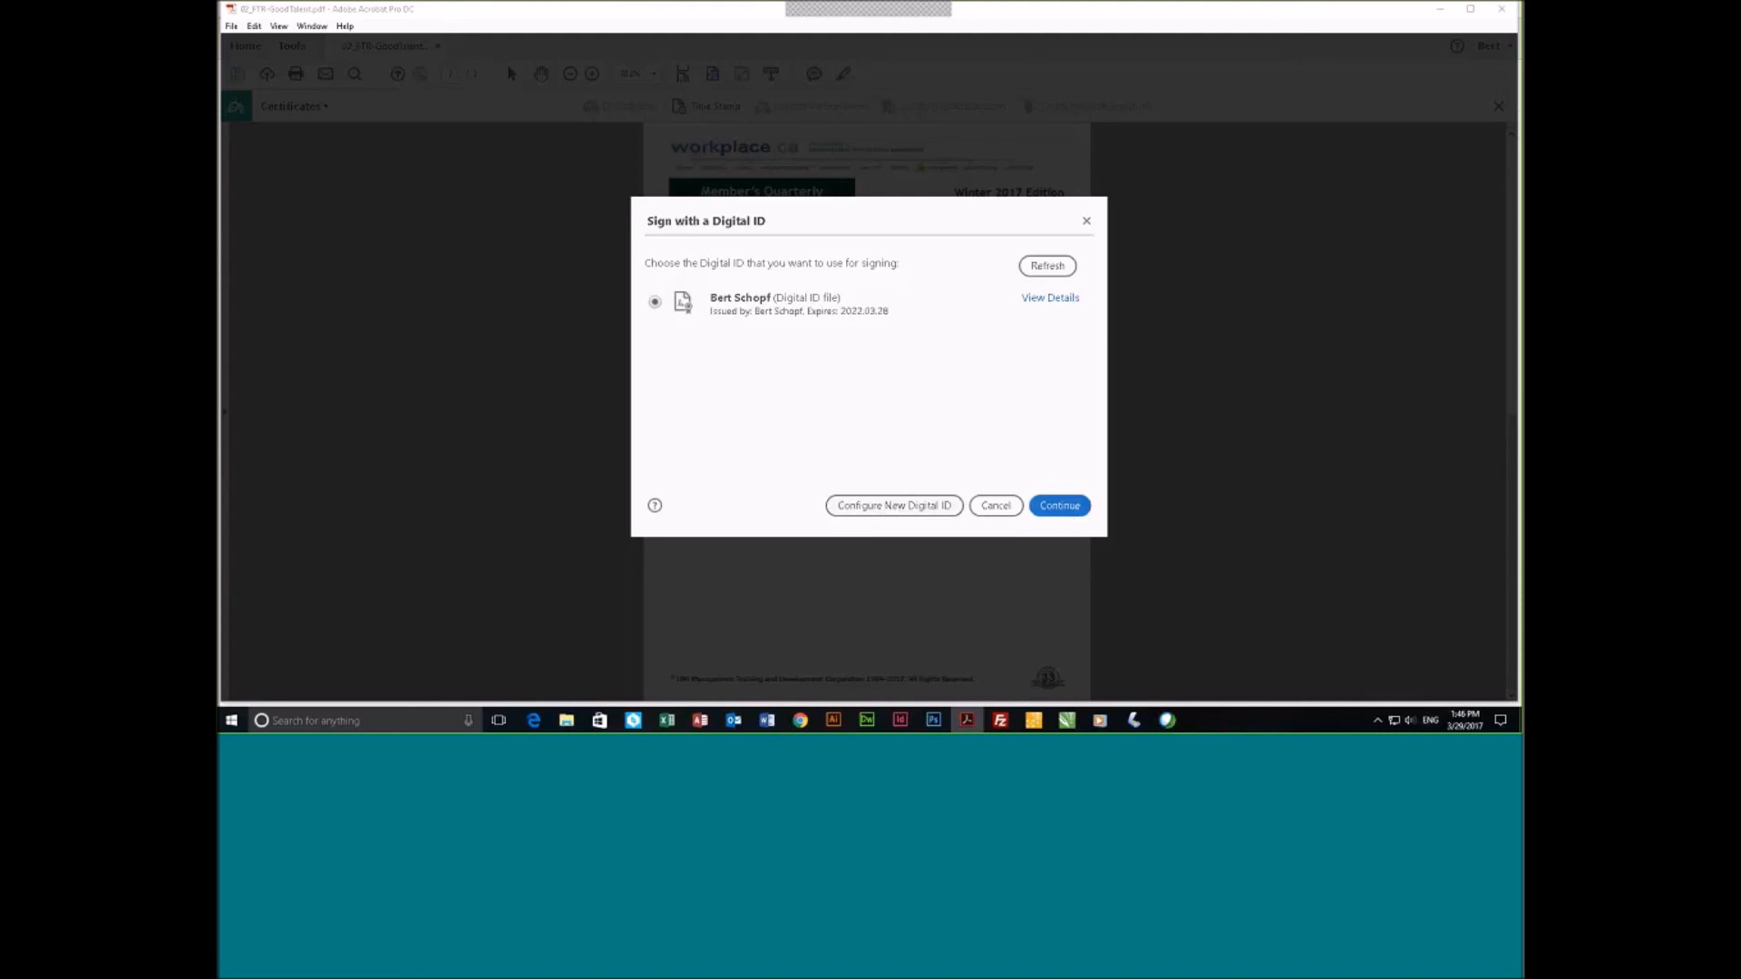
# Continue with the existing digital ID, enter the digital ID password and sign the document.
pyautogui.click(1061, 508)
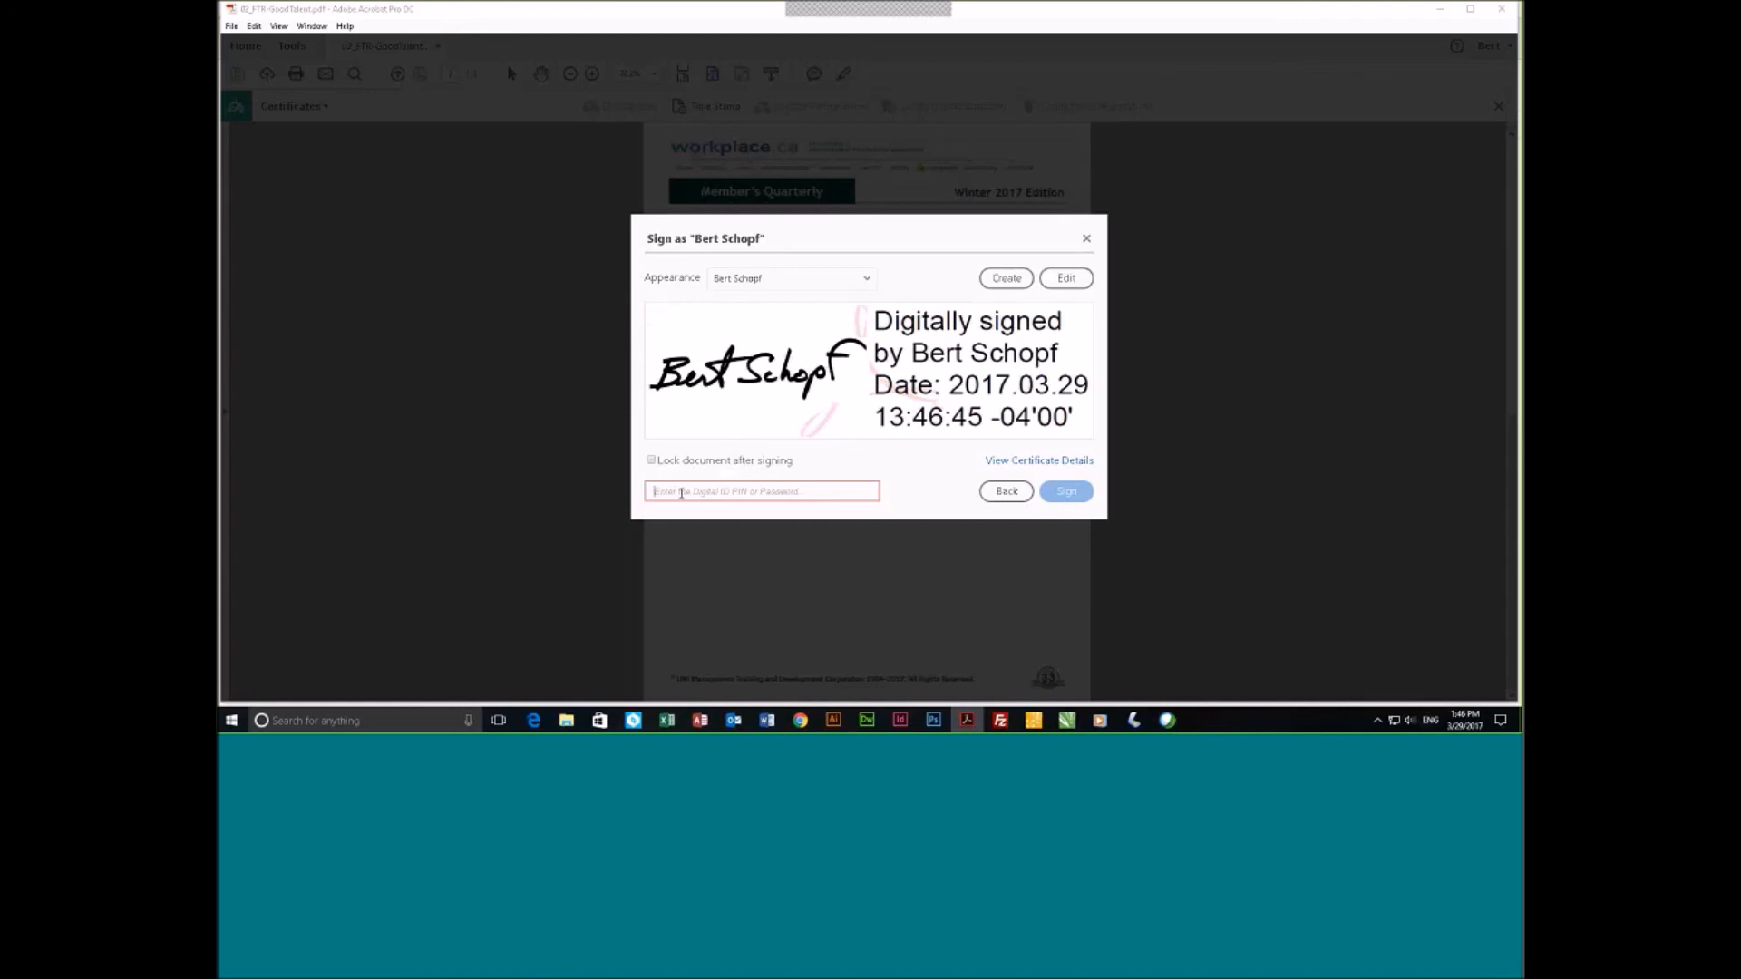
pyautogui.write('p')
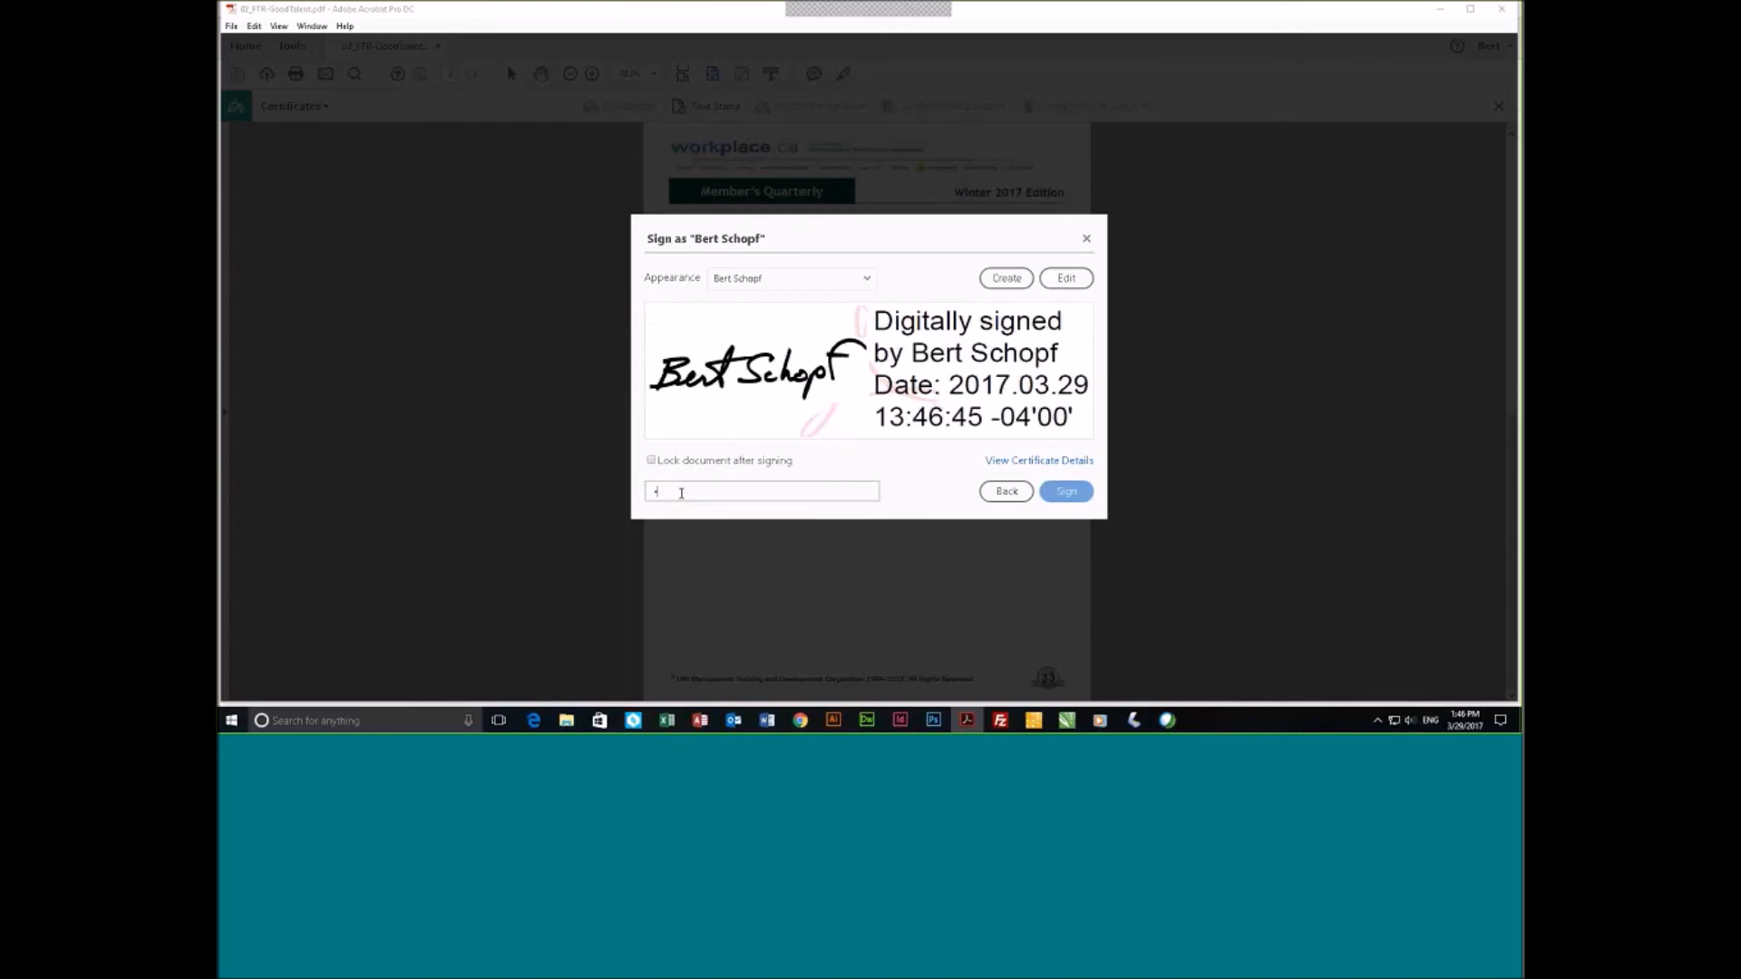
pyautogui.write('assword')
pyautogui.click(1066, 491)
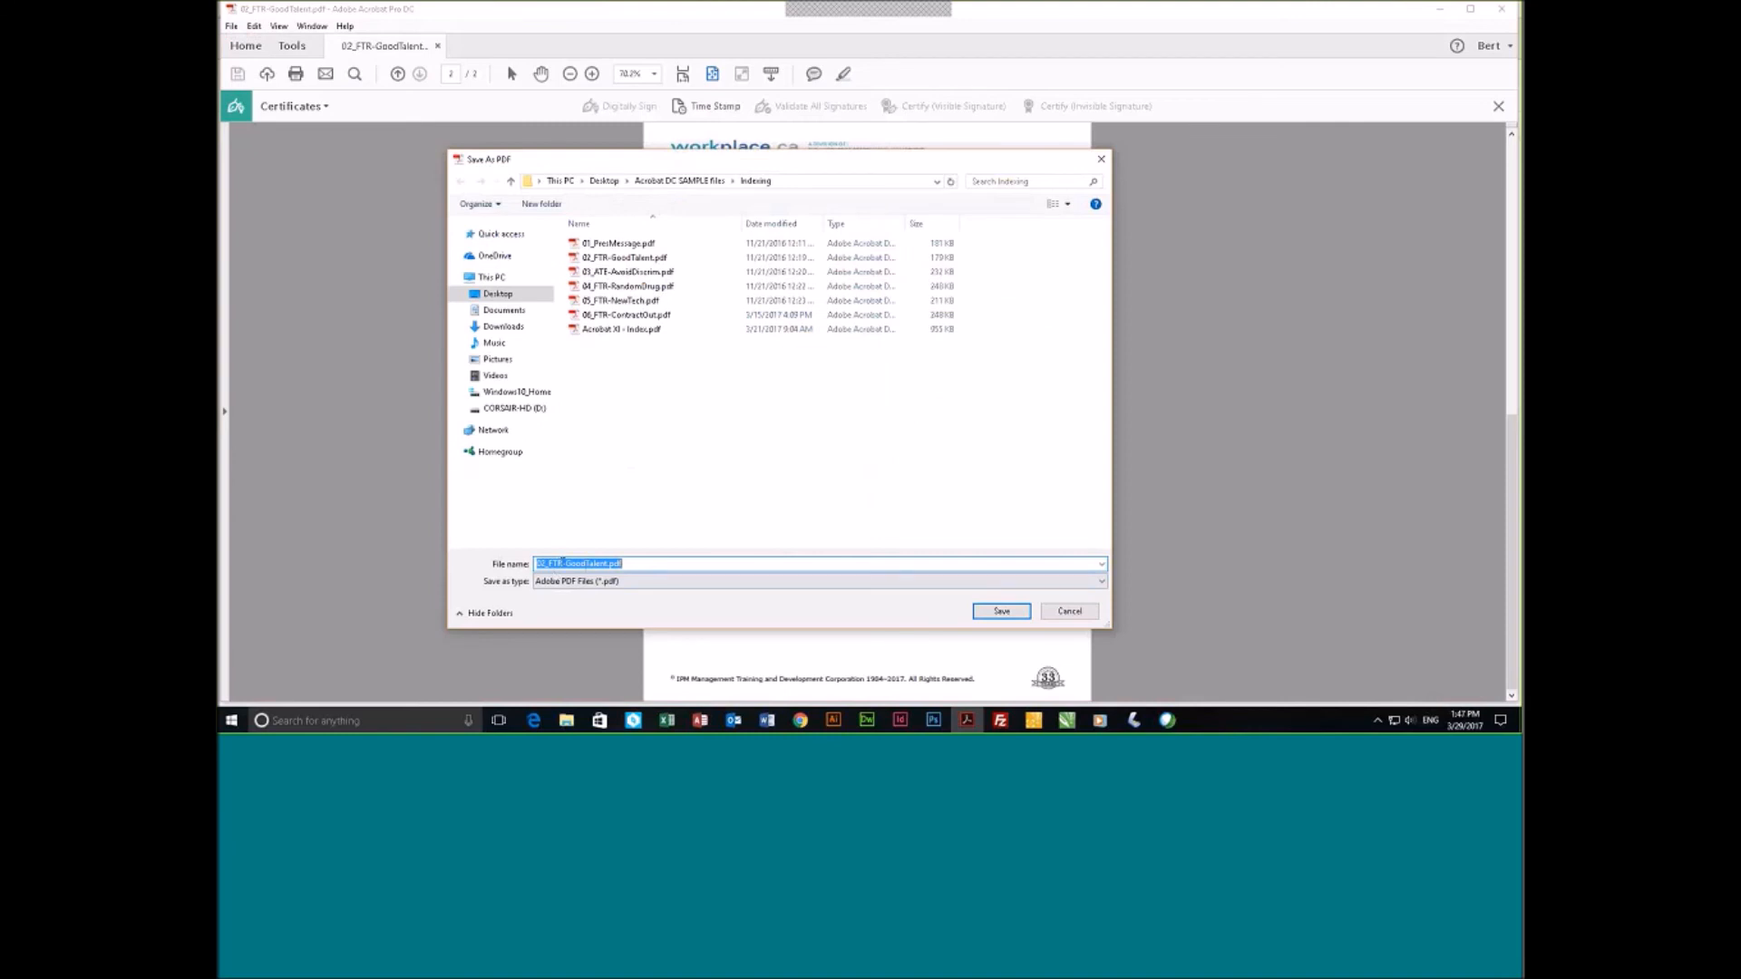
# Save the signed document as SIGNED-GoodTalent.pdf in the Indexing folder.
pyautogui.moveTo(563, 562); pyautogui.dragTo(524, 567)
pyautogui.write('5')
pyautogui.write('IGNED')
pyautogui.click(1003, 611)
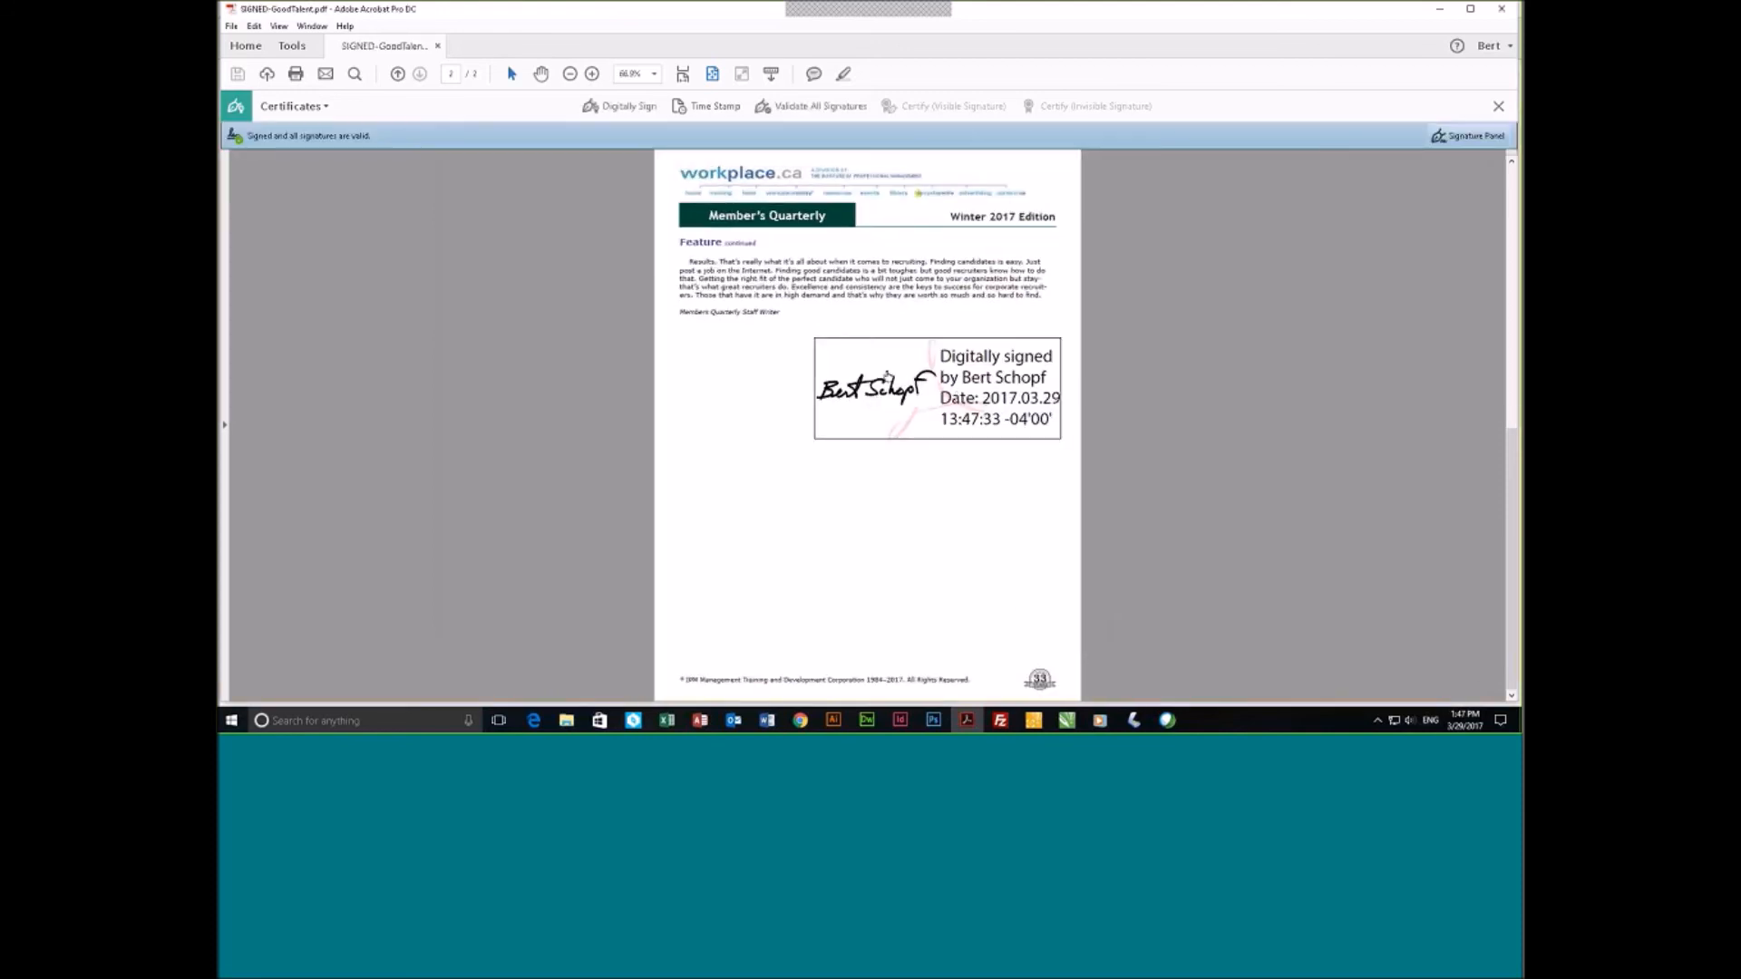
# Inspect the digital signature on page 2 and close the Certificates tool.
pyautogui.moveTo(886, 377)
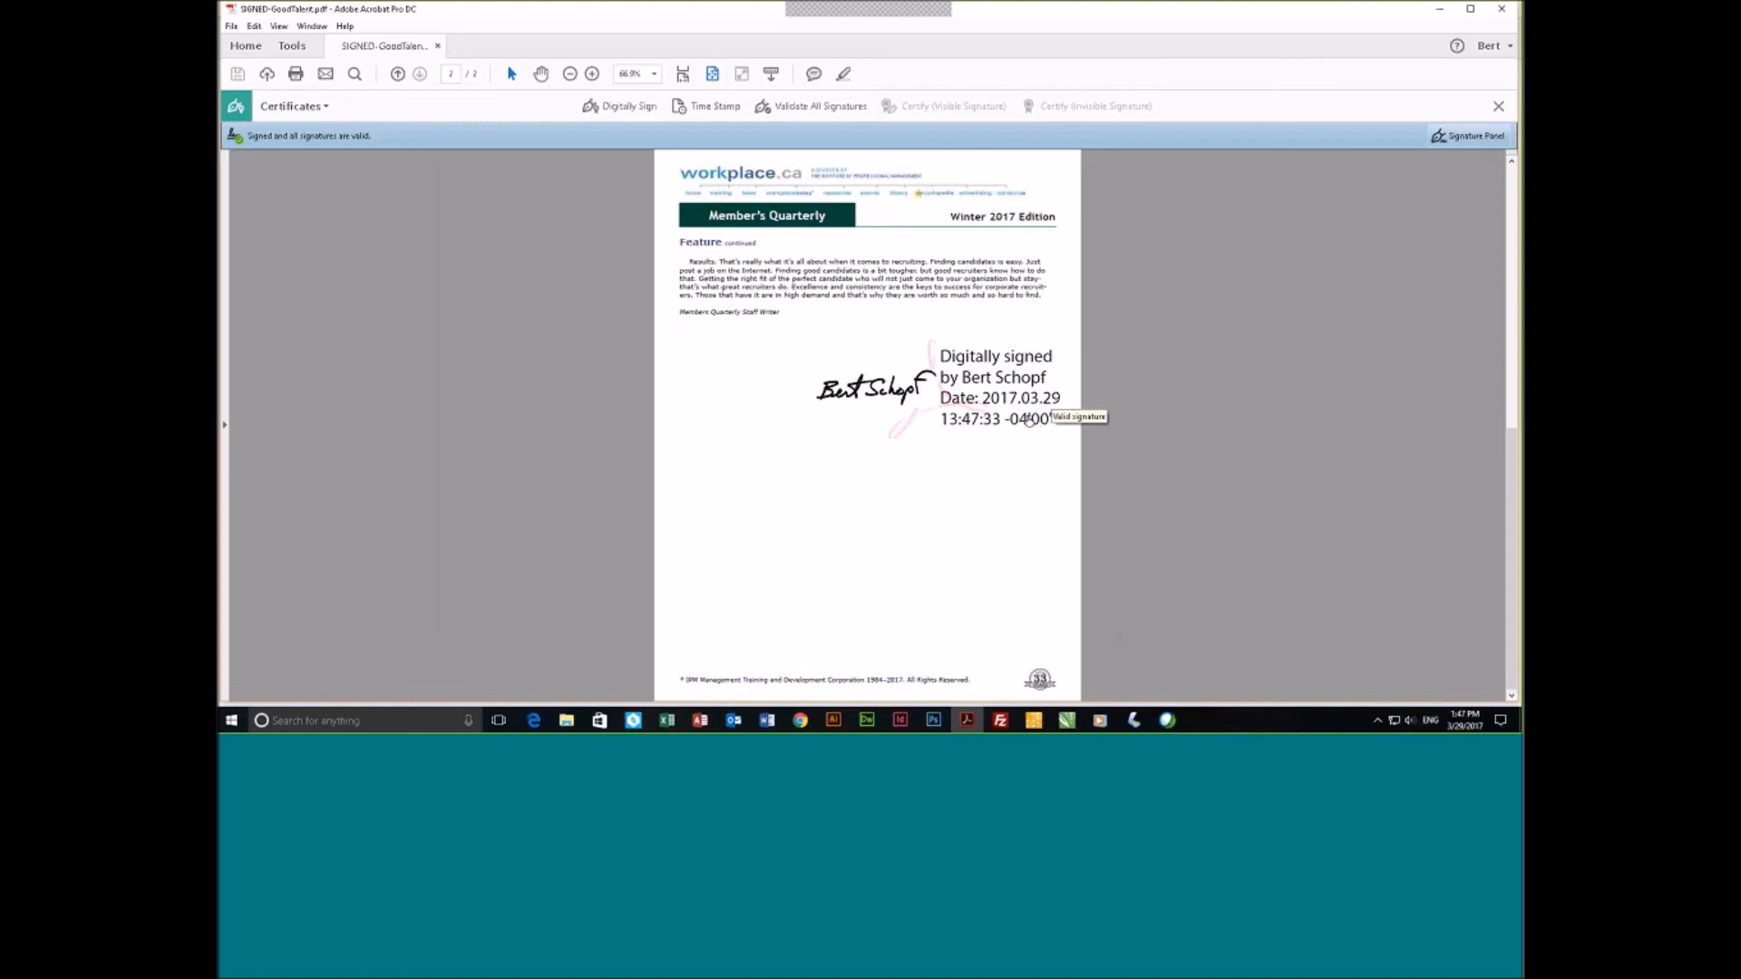
pyautogui.click(854, 375)
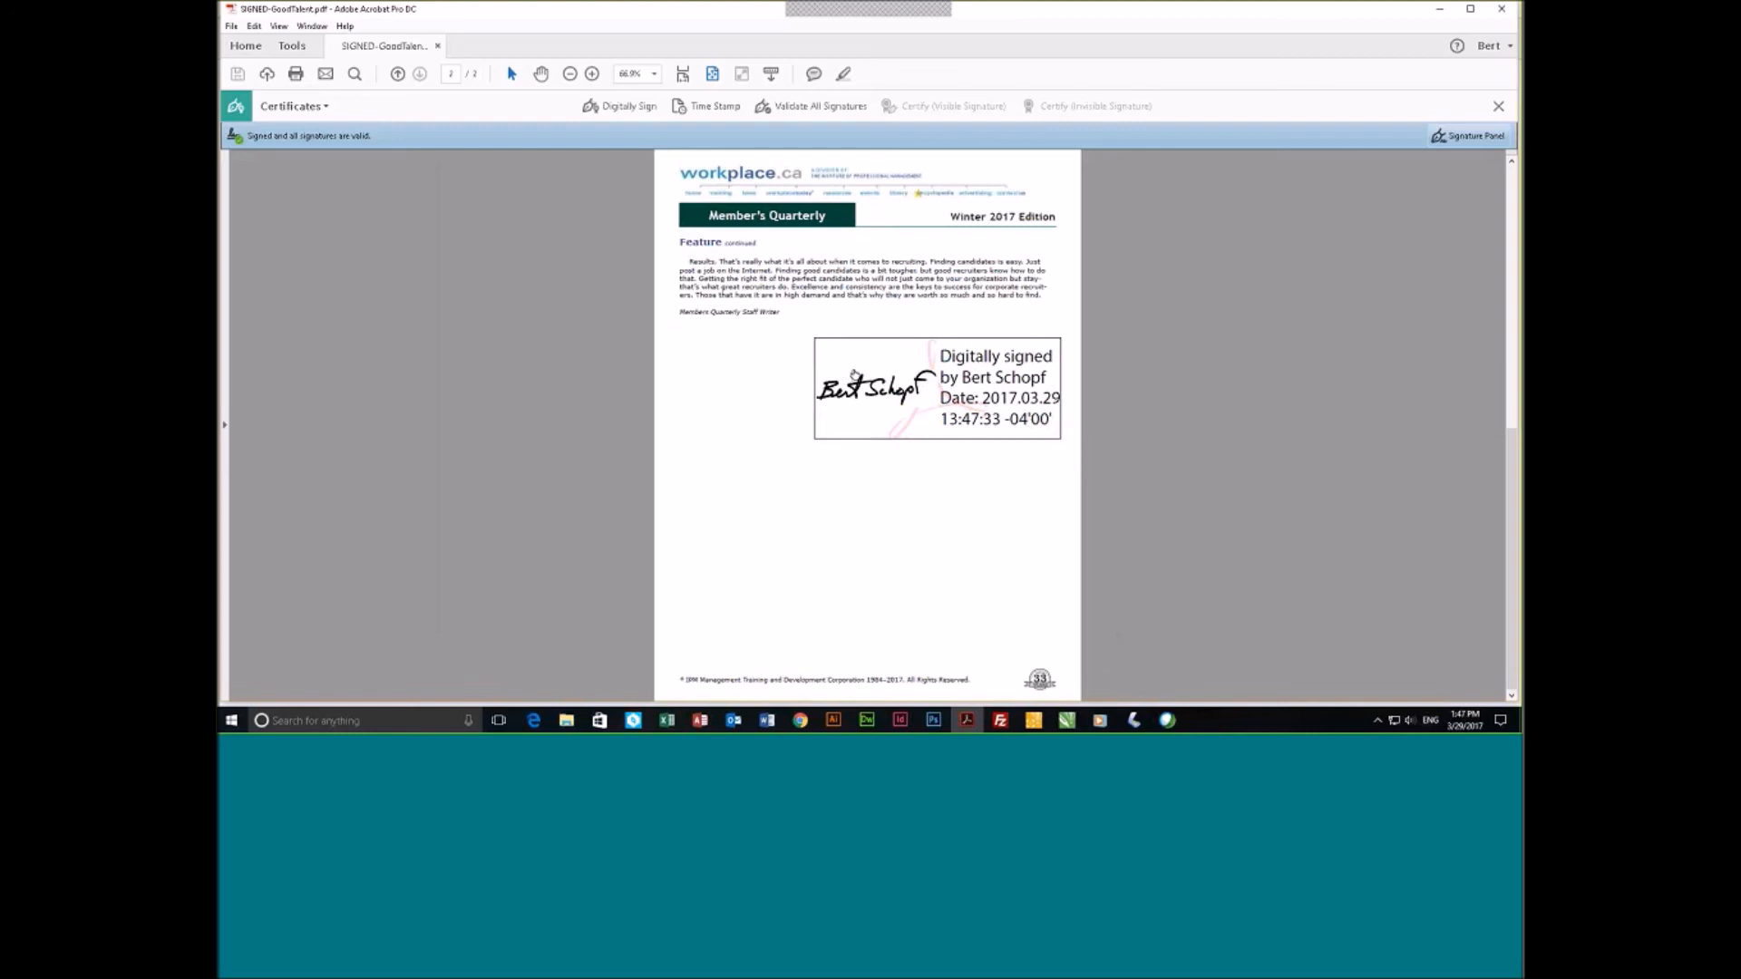
pyautogui.click(796, 344)
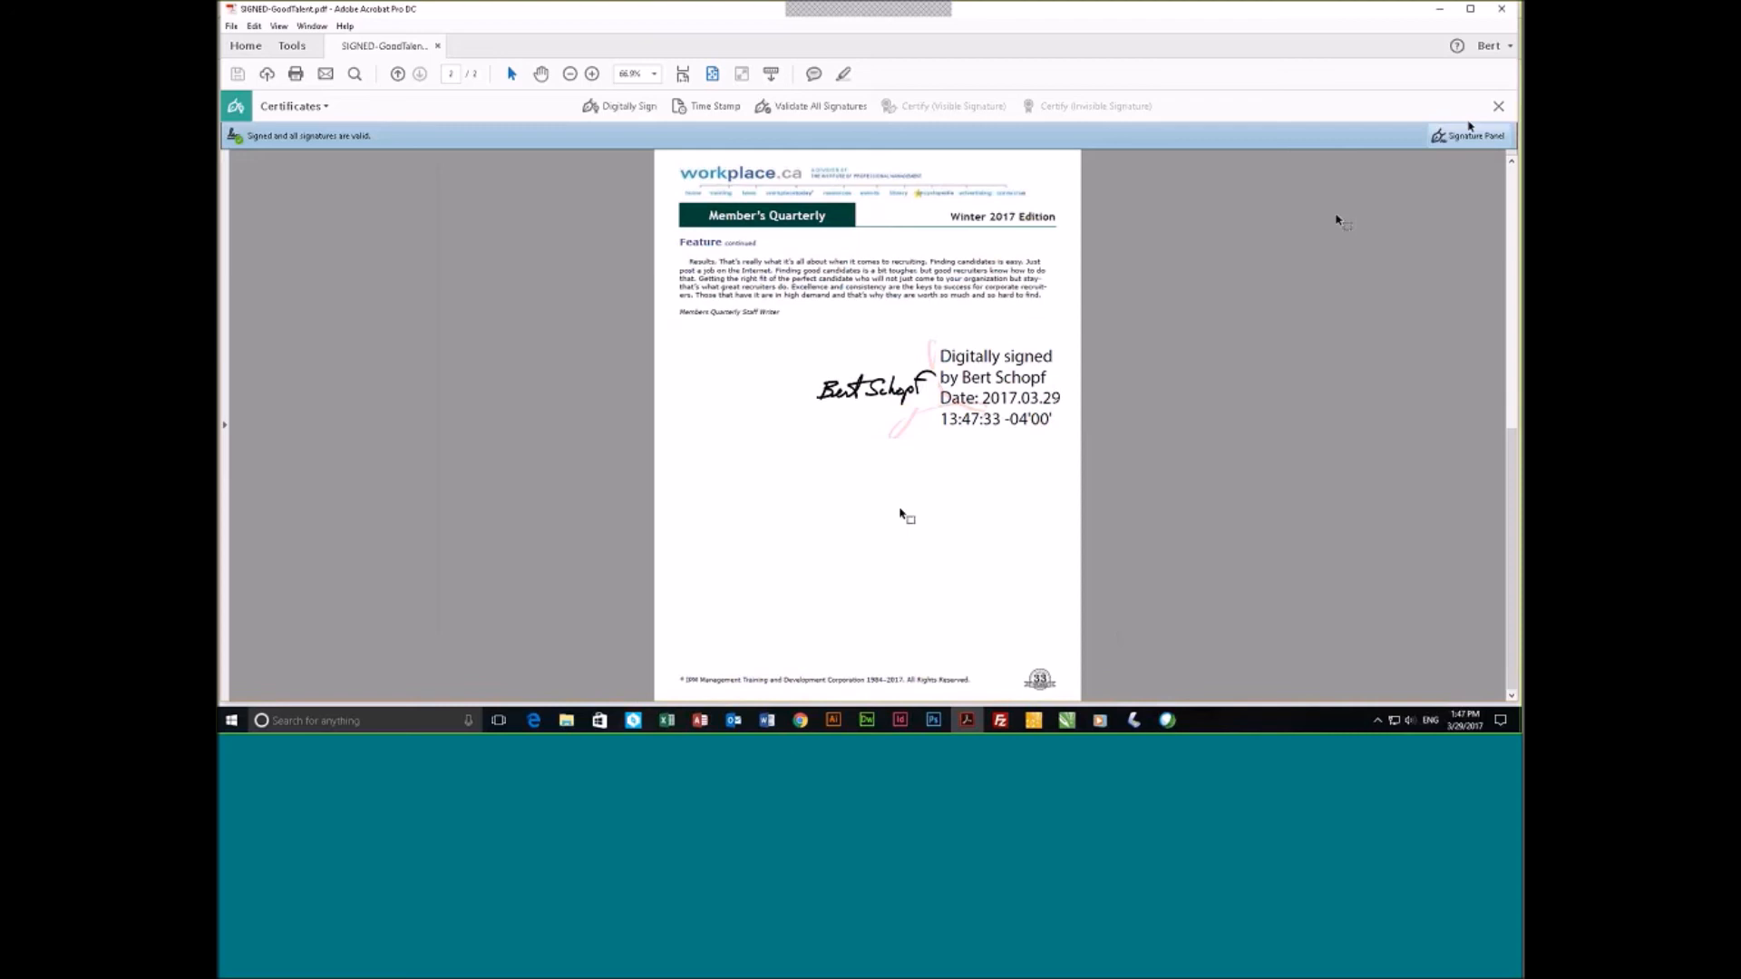
pyautogui.click(1498, 106)
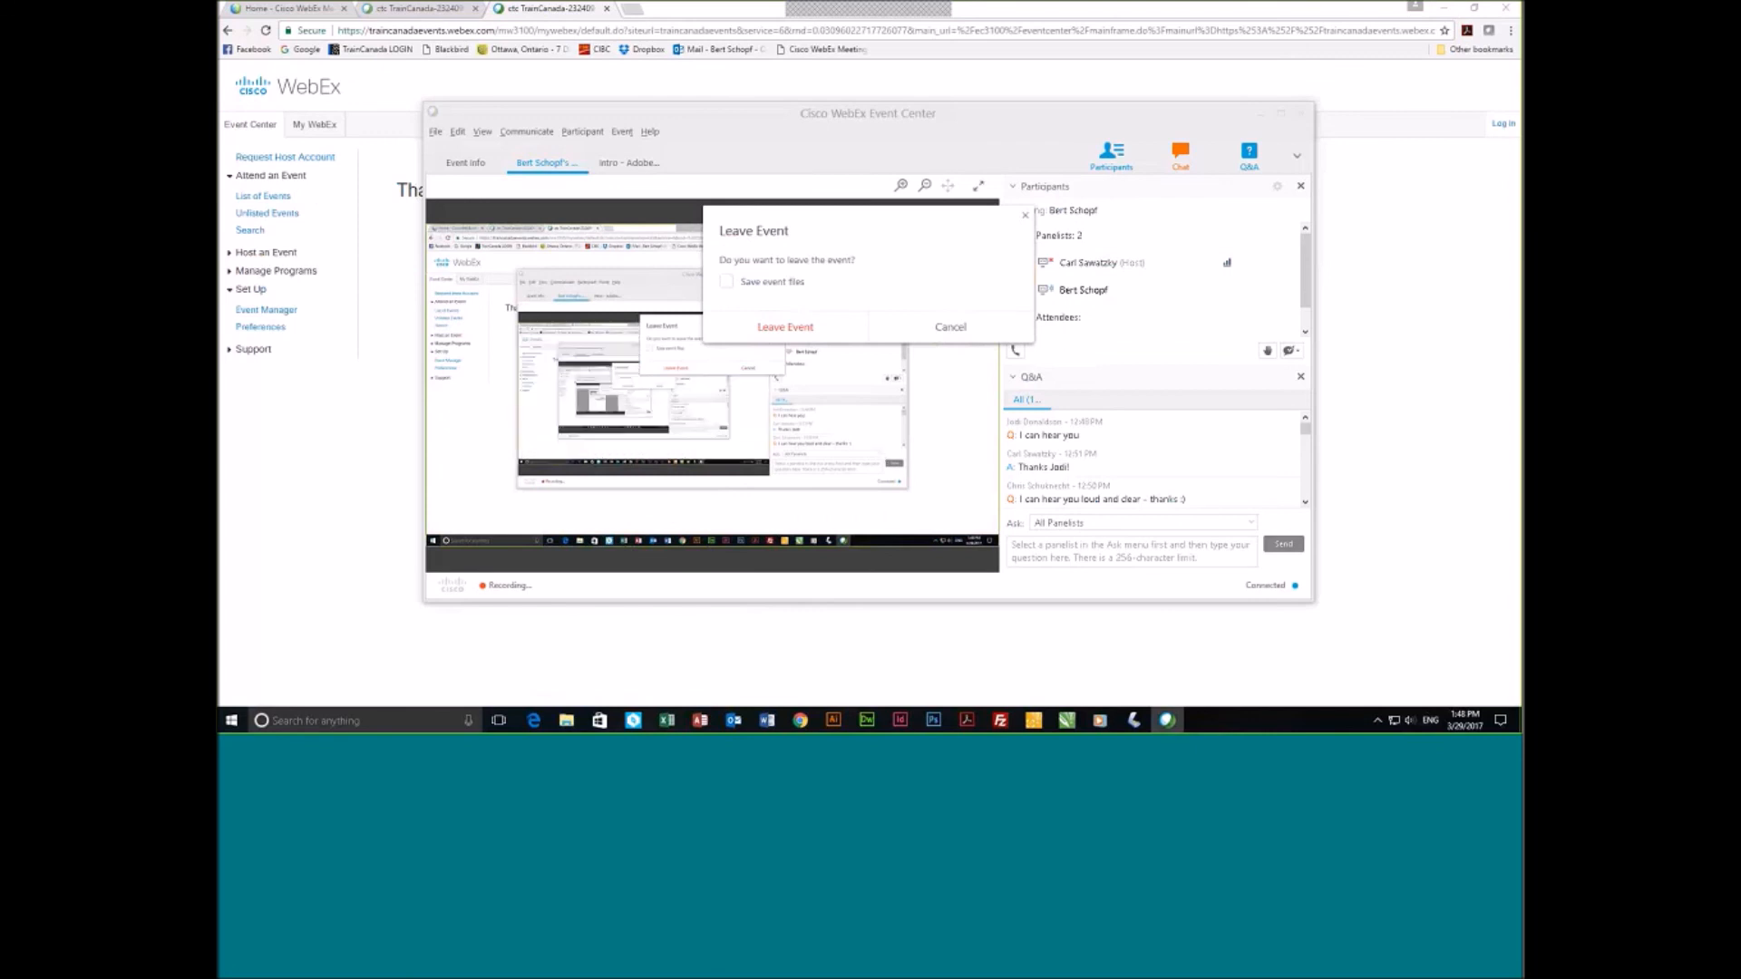
# In Cisco WebEx Event Center, cancel leaving the event and send the host a Q&A message apologizing for not being able to hear.
pyautogui.moveTo(871, 217); pyautogui.dragTo(731, 88)
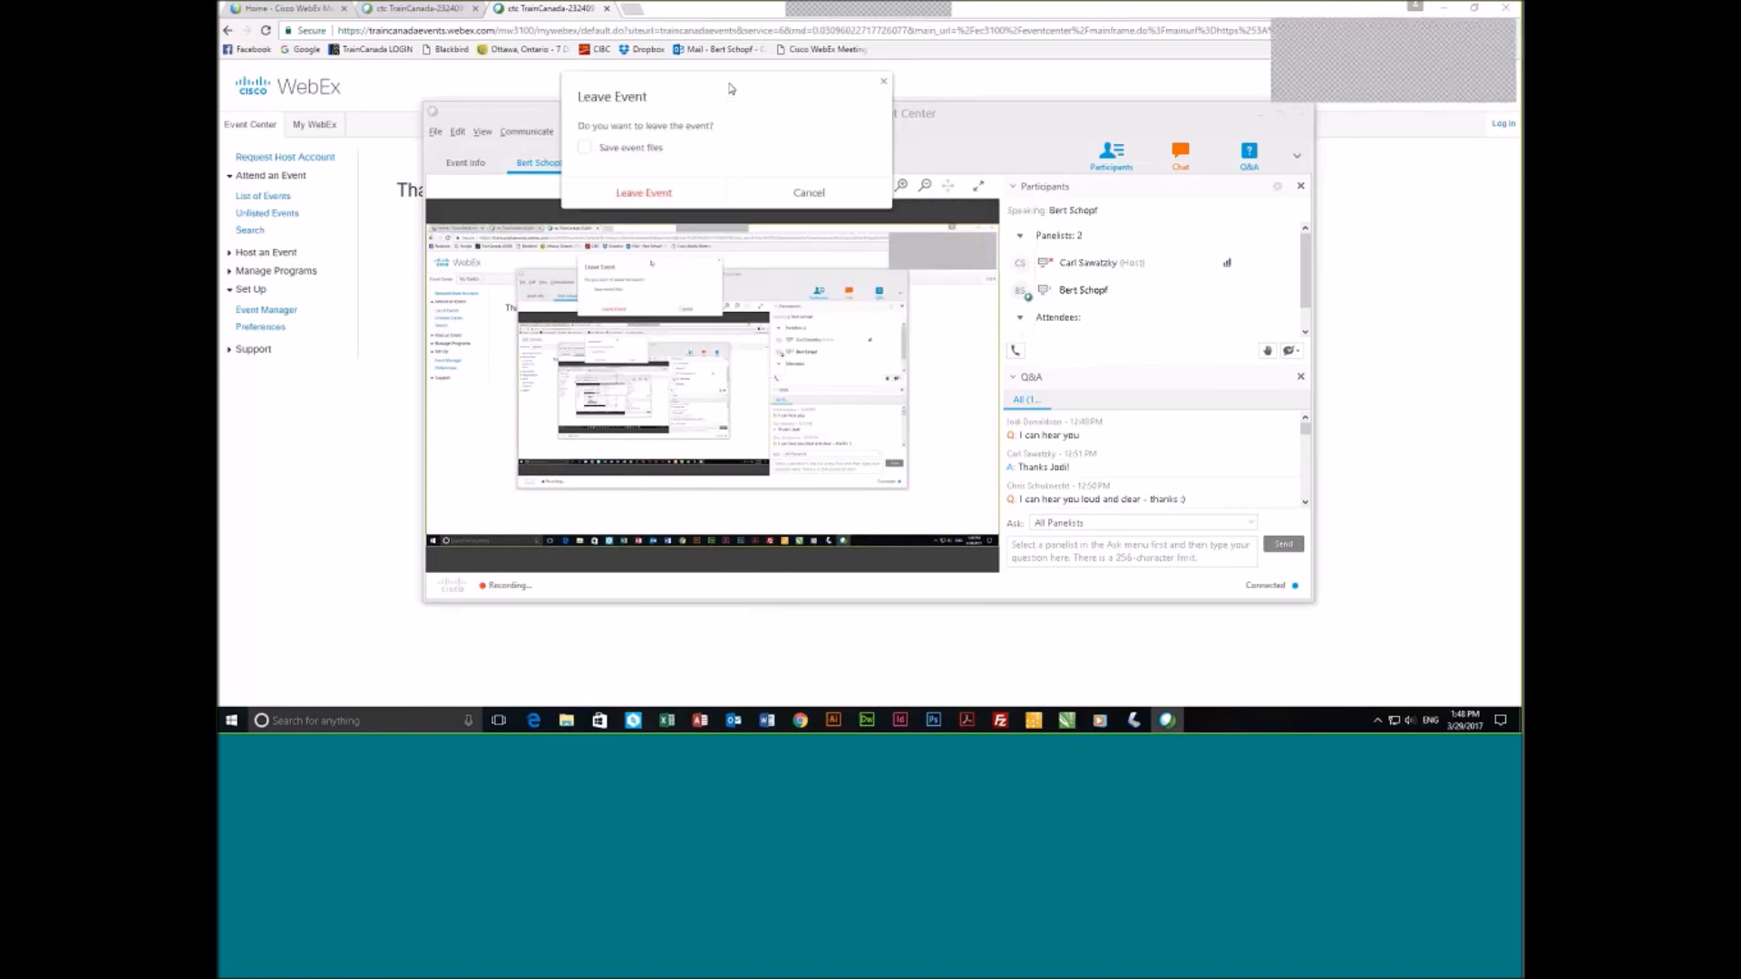
pyautogui.click(823, 196)
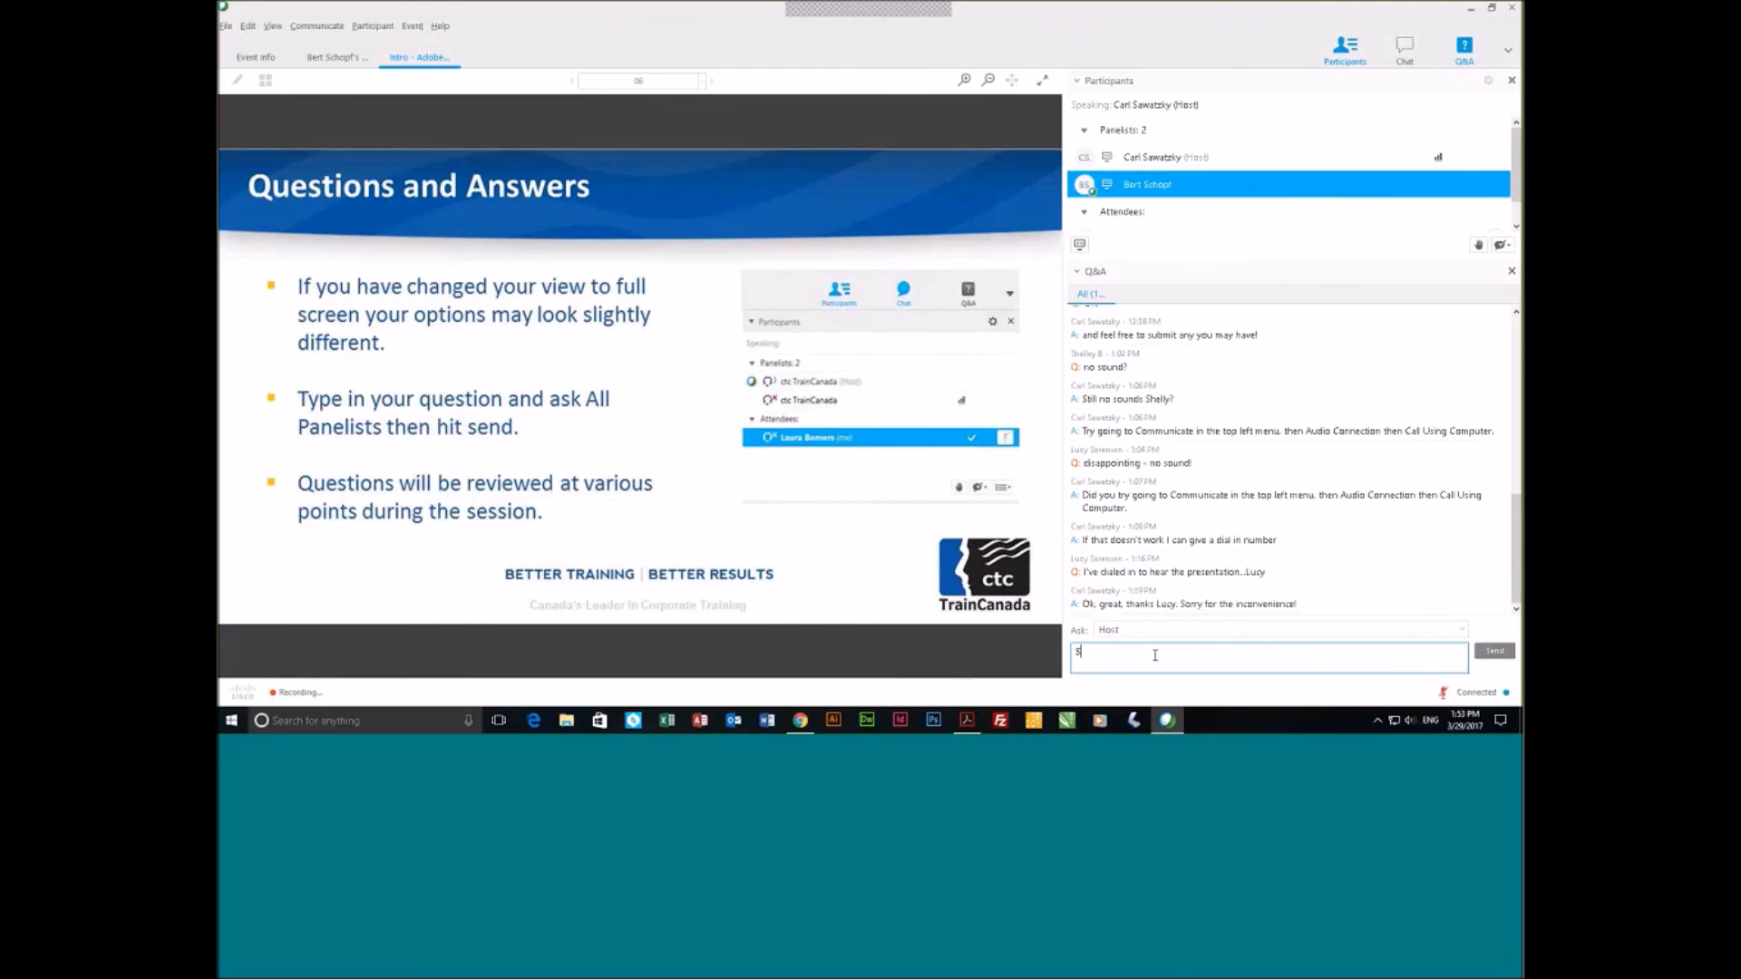
pyautogui.write("orry Carl I can't hea")
pyautogui.press('Return')
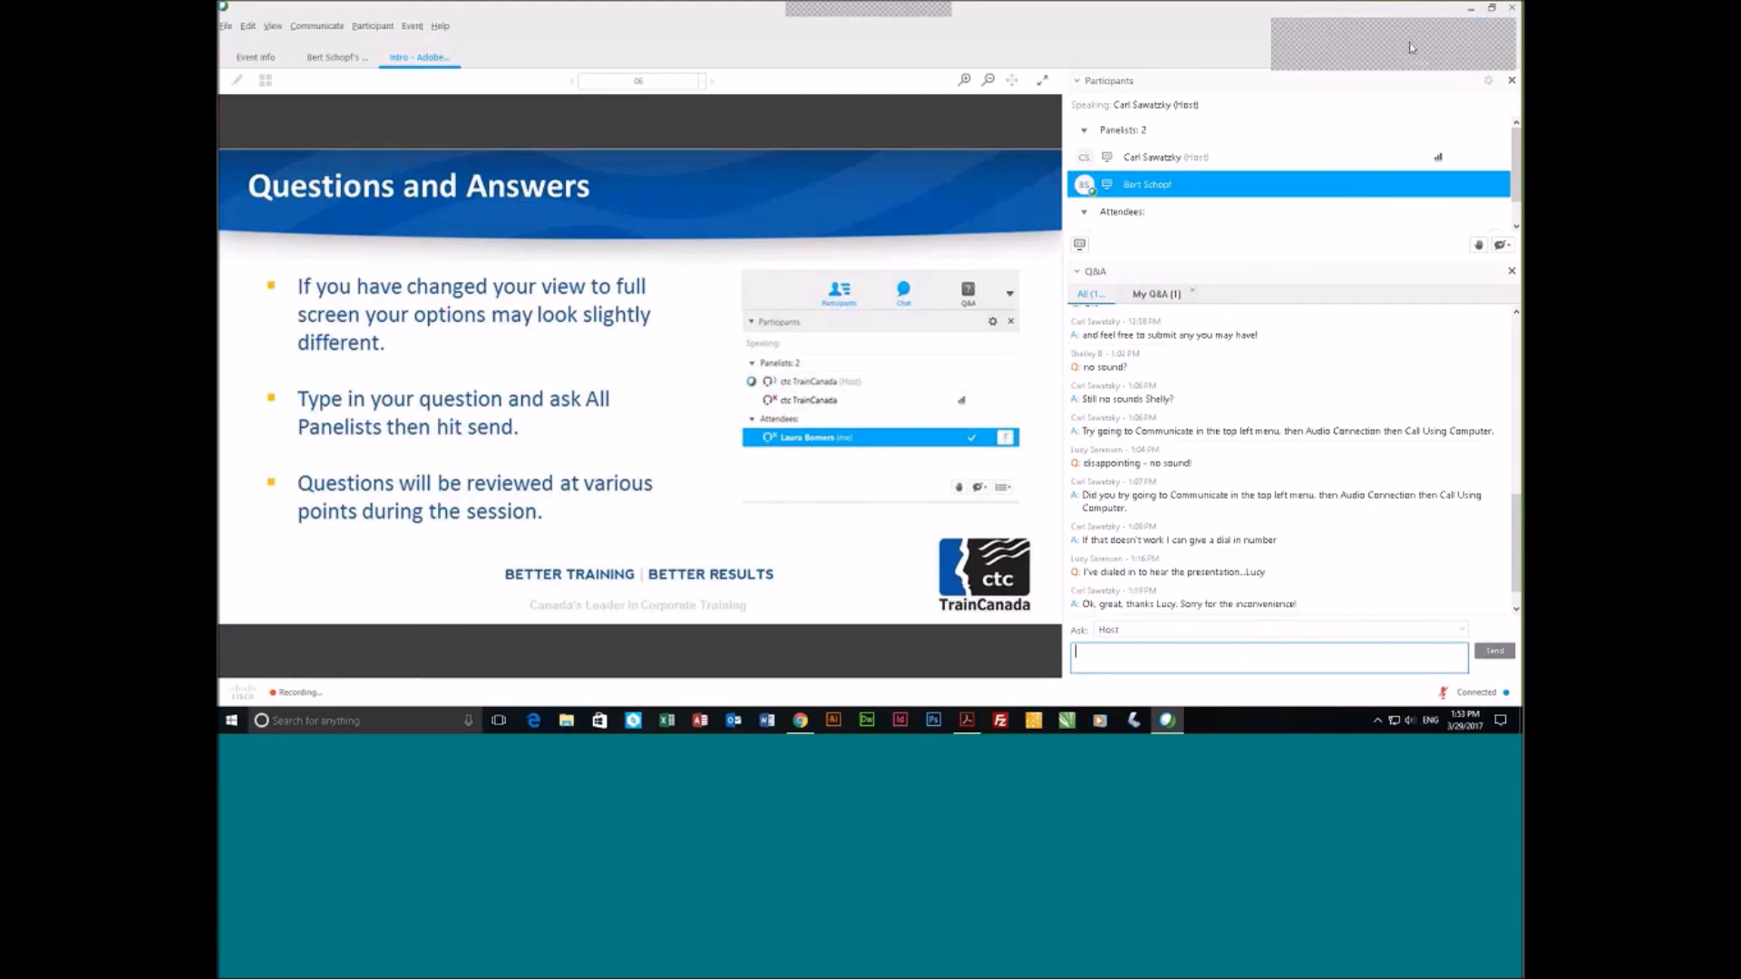
# Review the sent question under My Q&A and return to the full list of event questions.
pyautogui.click(1261, 159)
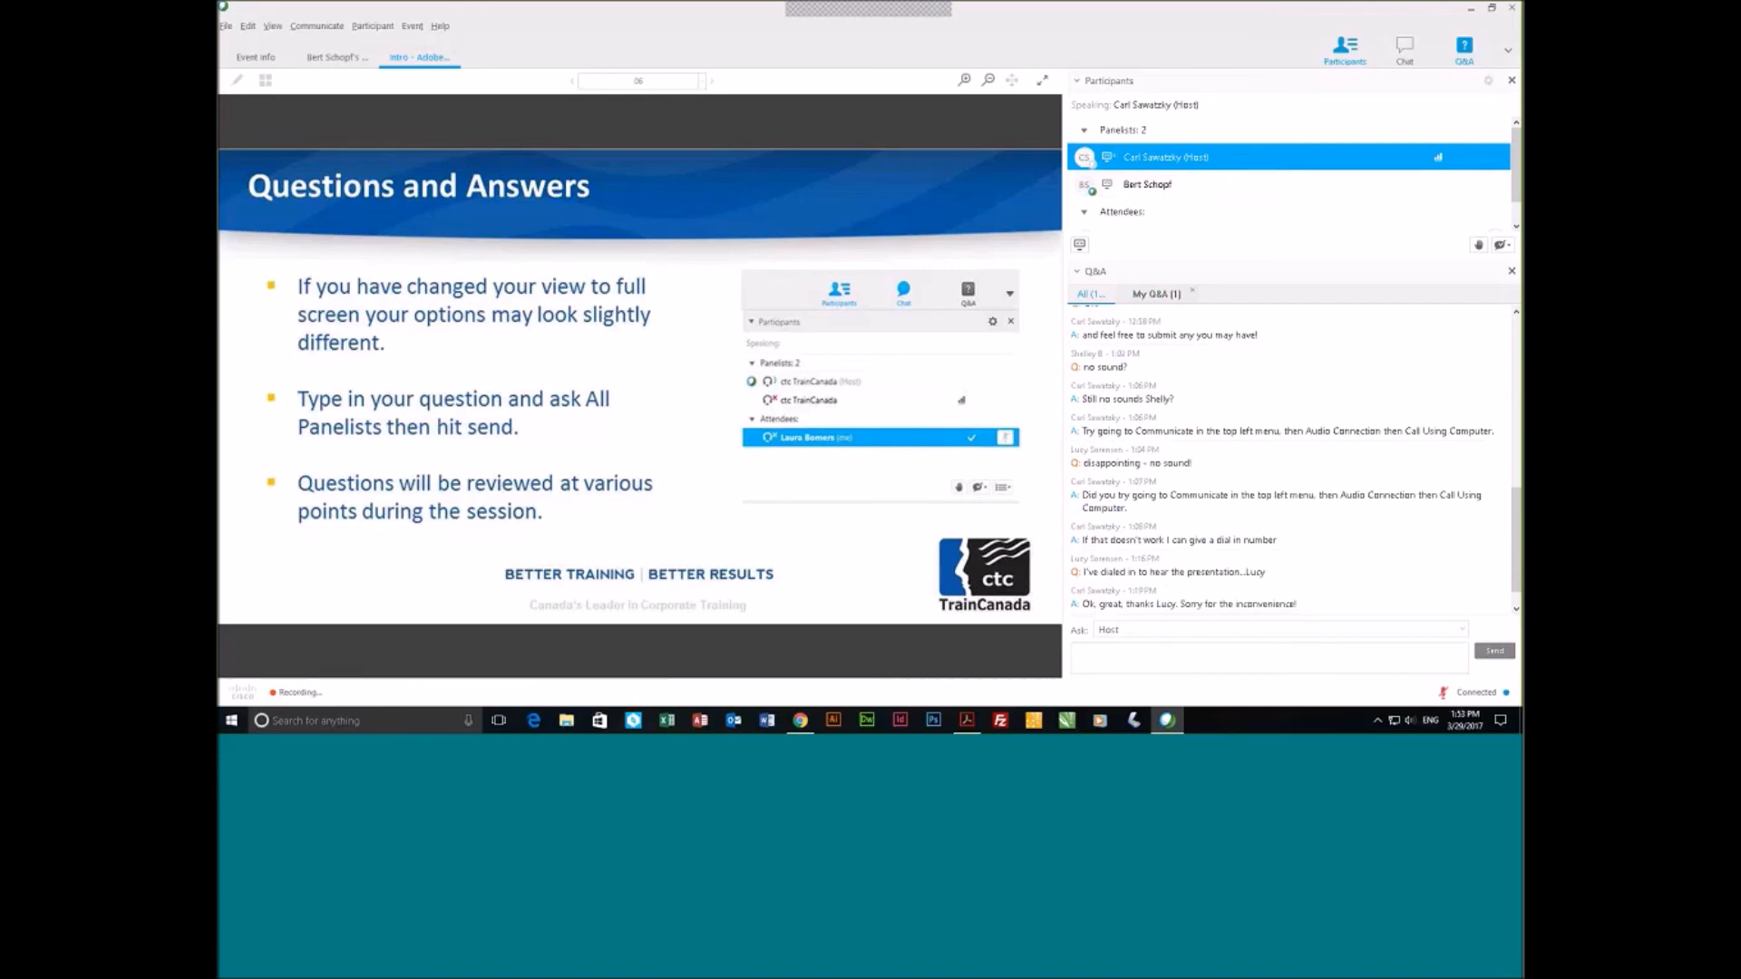
pyautogui.click(1405, 45)
pyautogui.click(1406, 45)
pyautogui.click(1155, 295)
pyautogui.click(1160, 659)
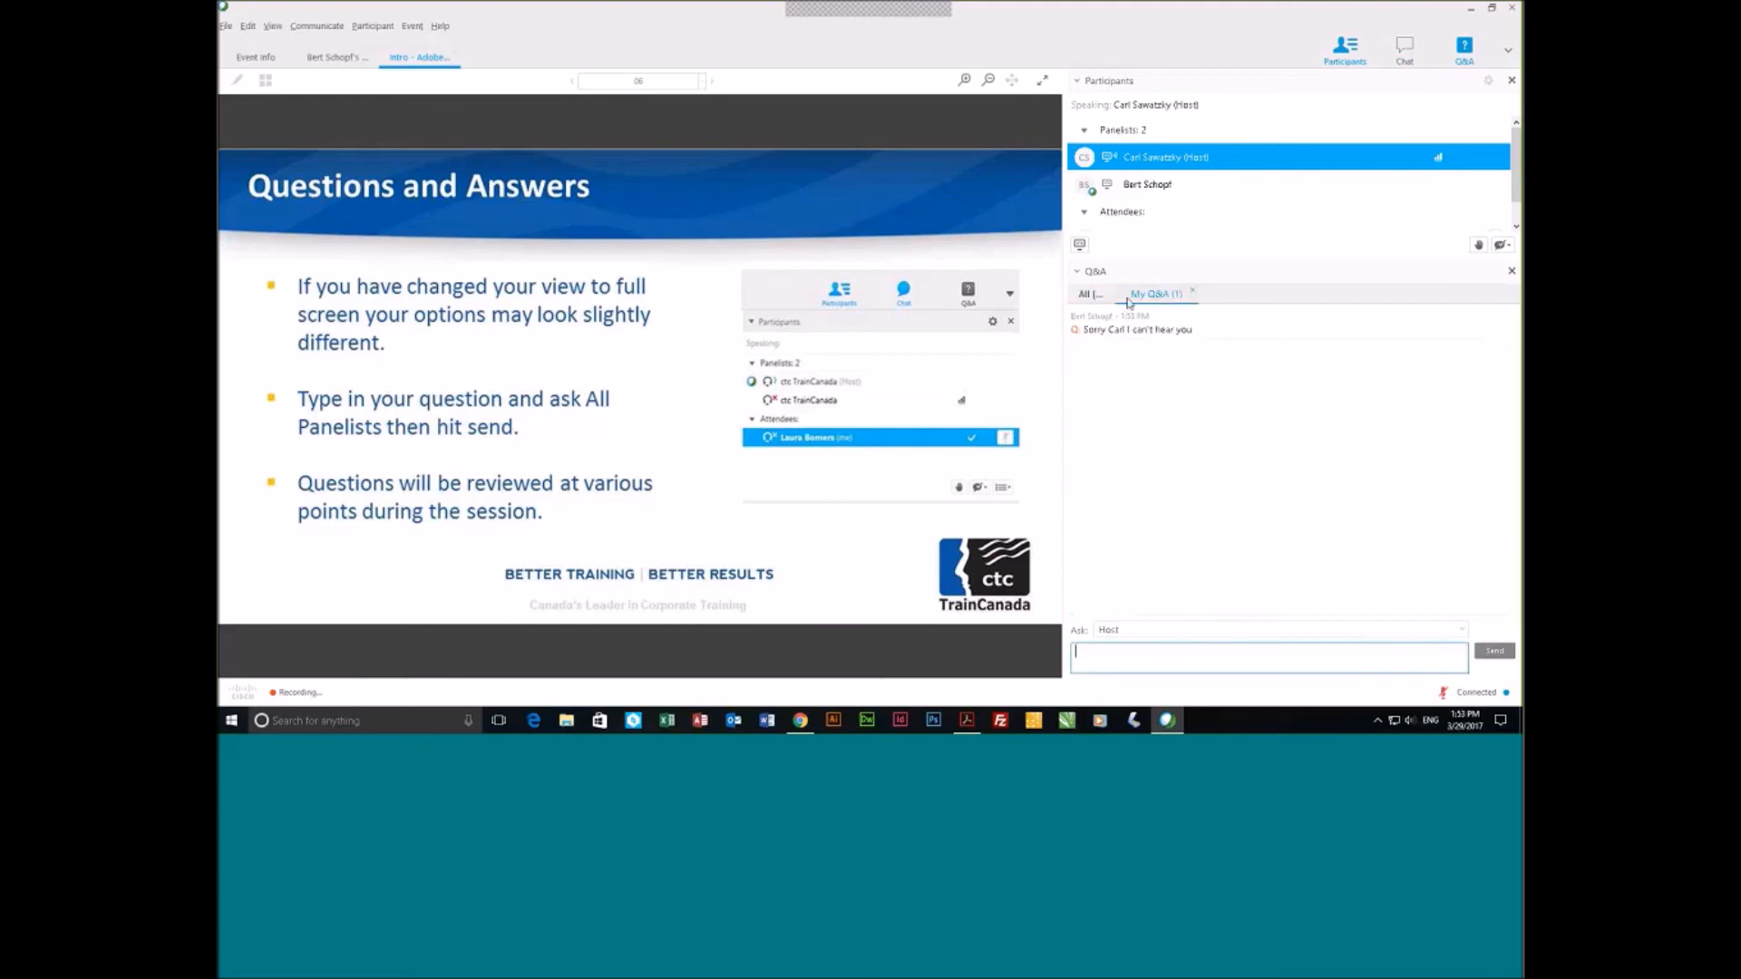
pyautogui.click(1090, 294)
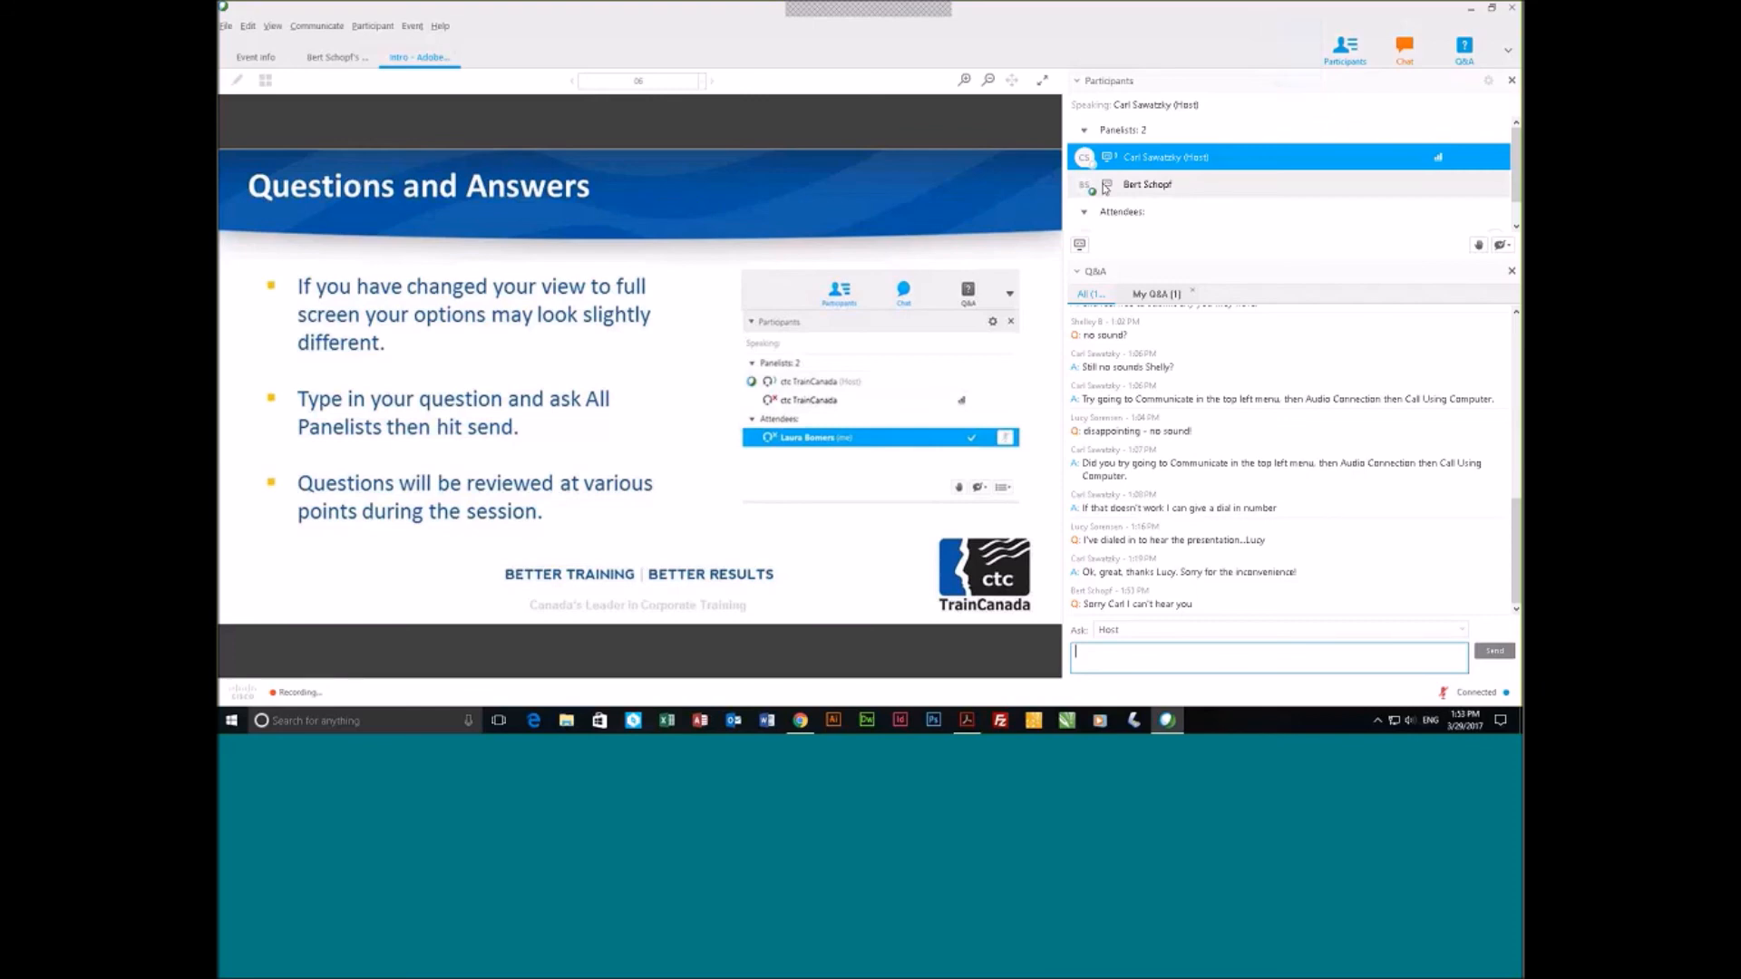
# Collapse the Attendees group and show the presenter's shared screen with the chat messages open alongside the Q&A.
pyautogui.click(1084, 212)
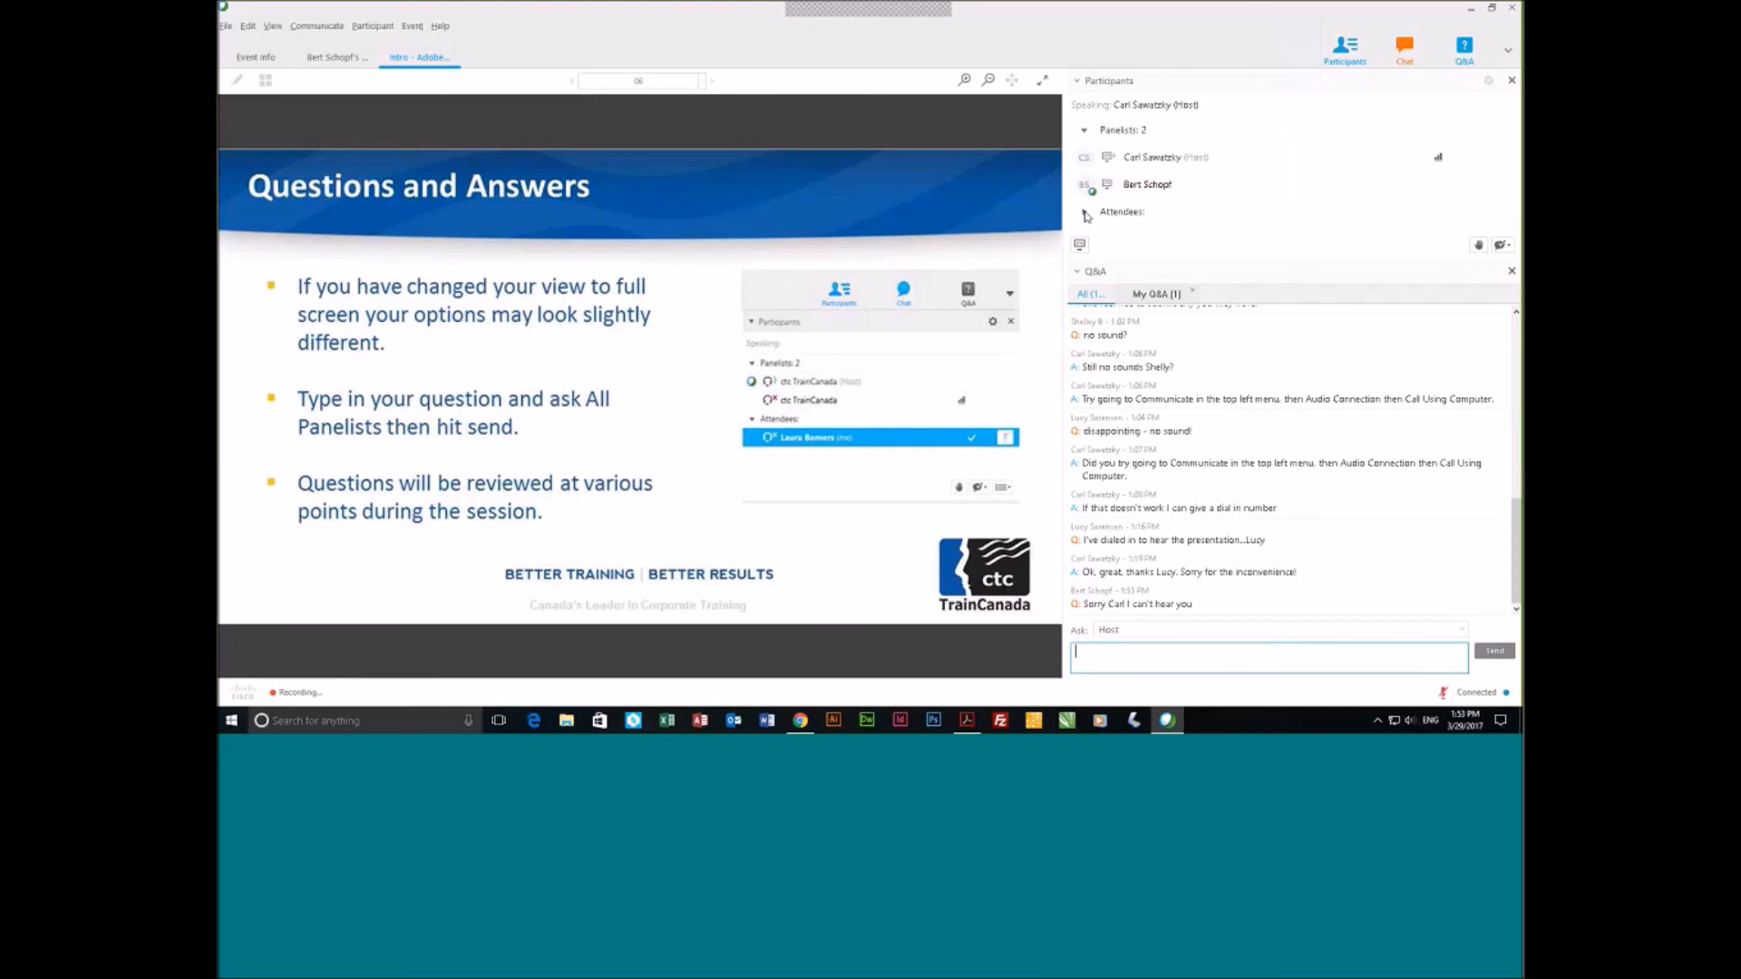
pyautogui.click(1142, 185)
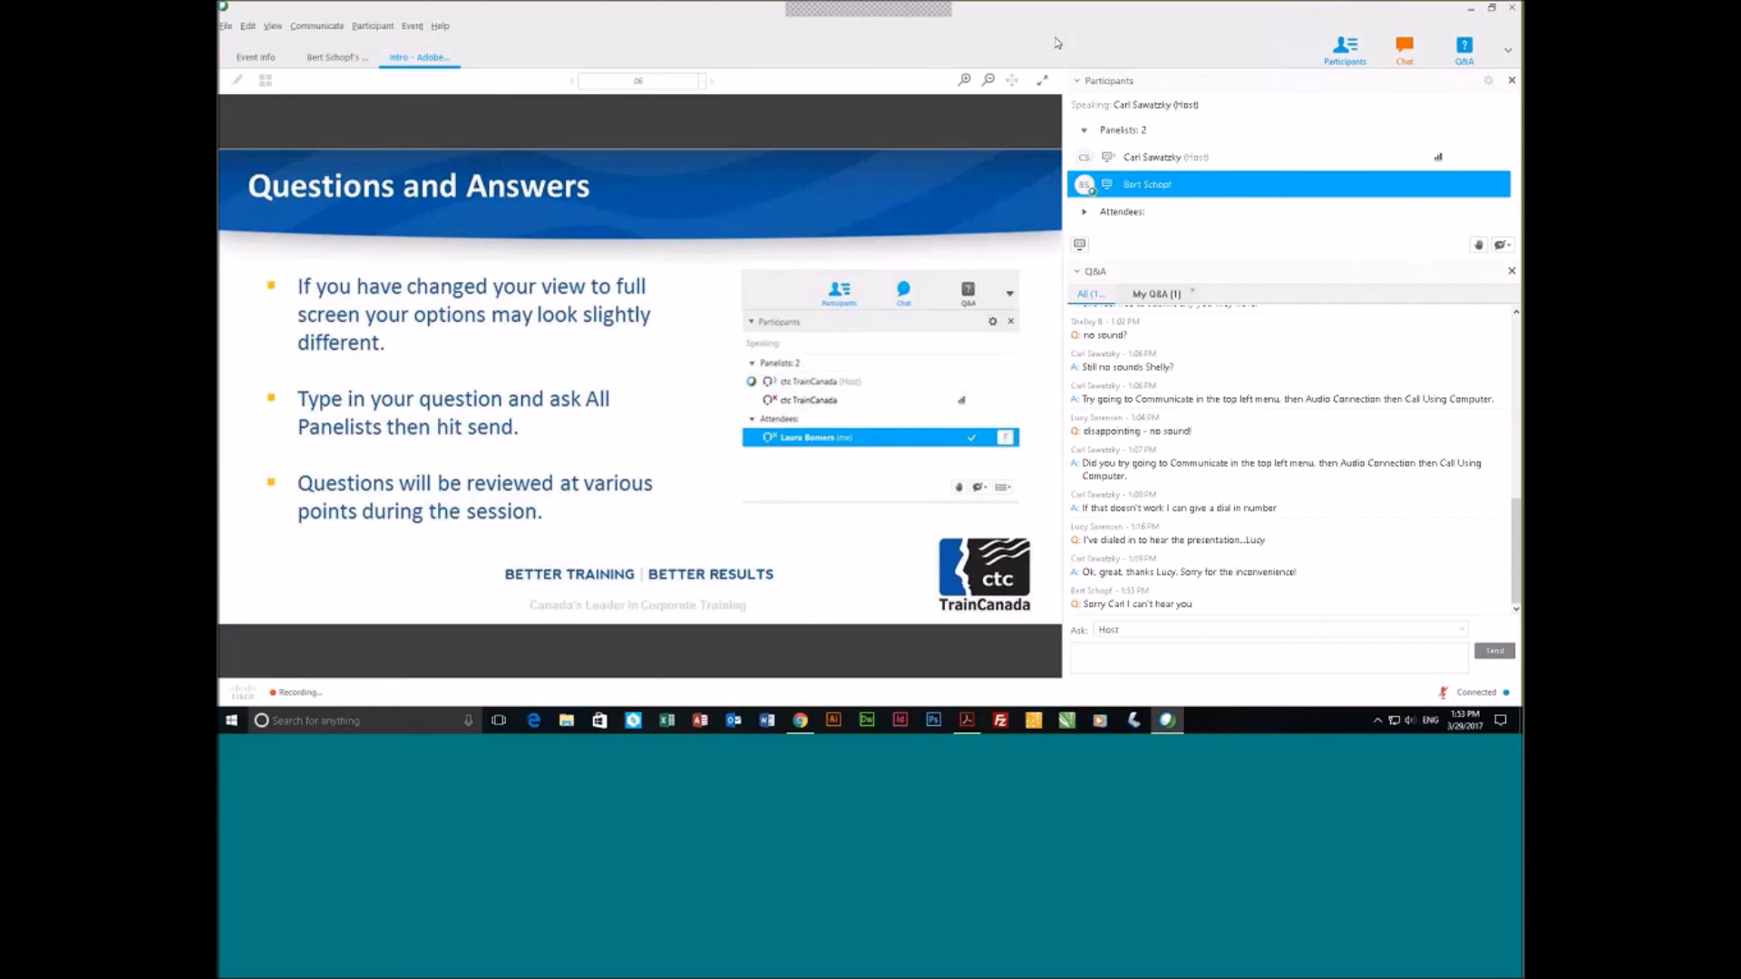
pyautogui.click(335, 59)
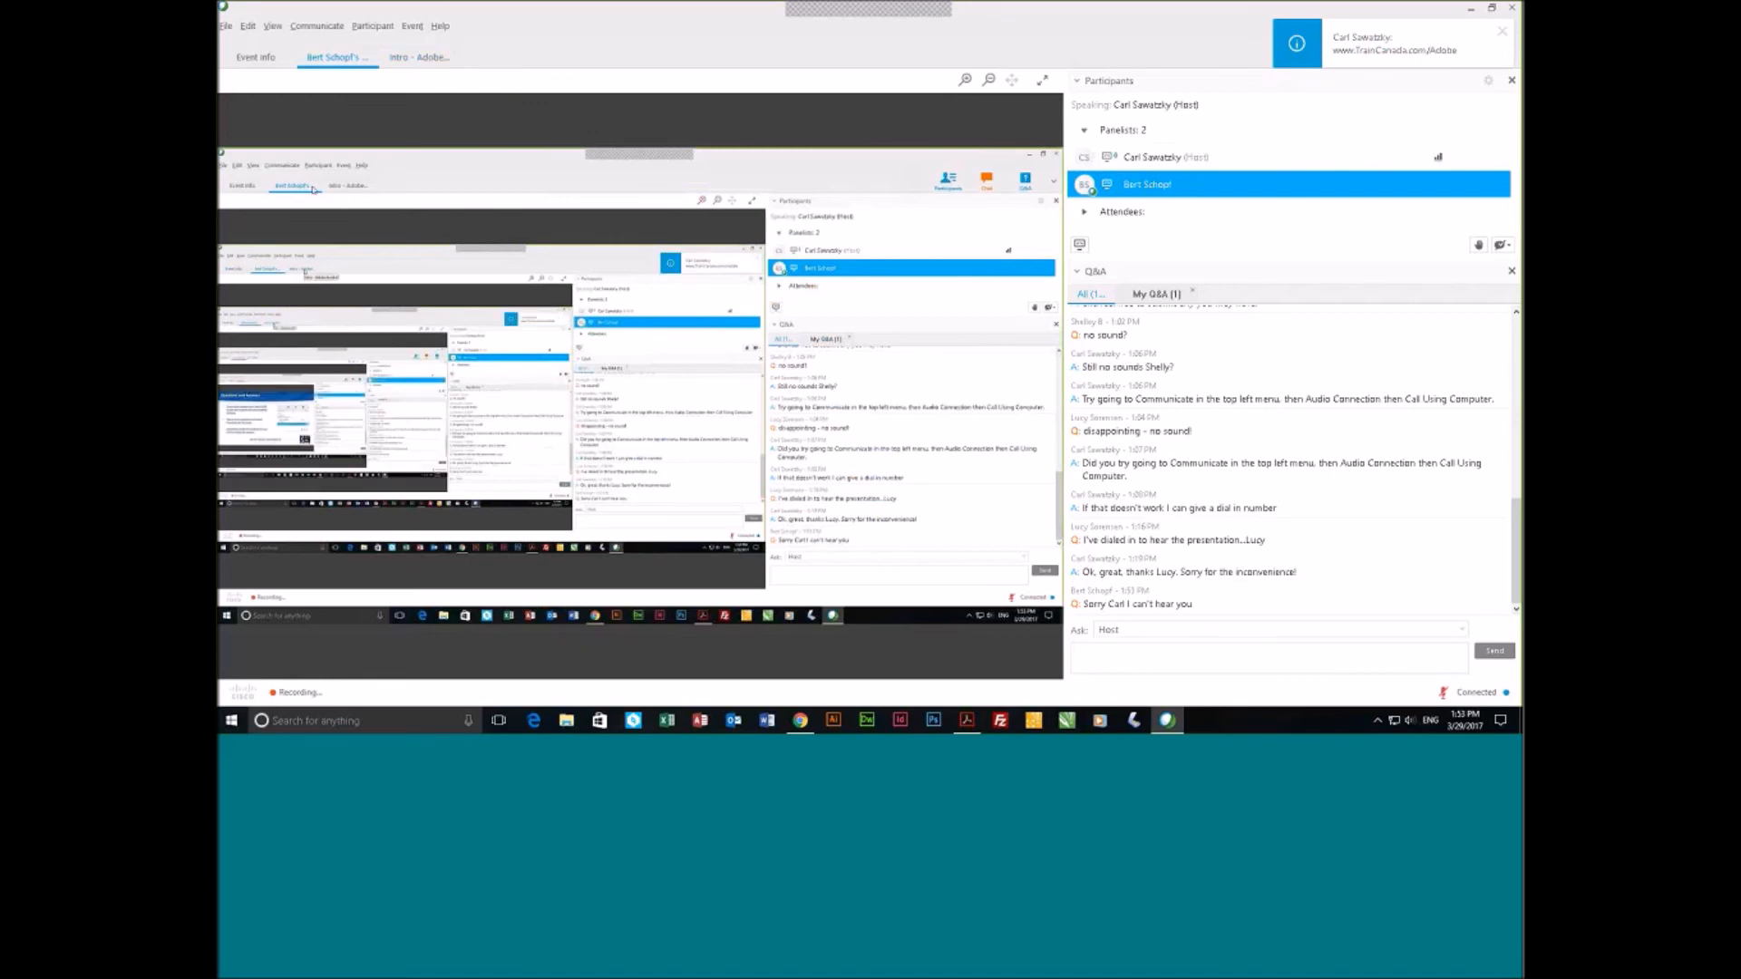
pyautogui.click(1207, 656)
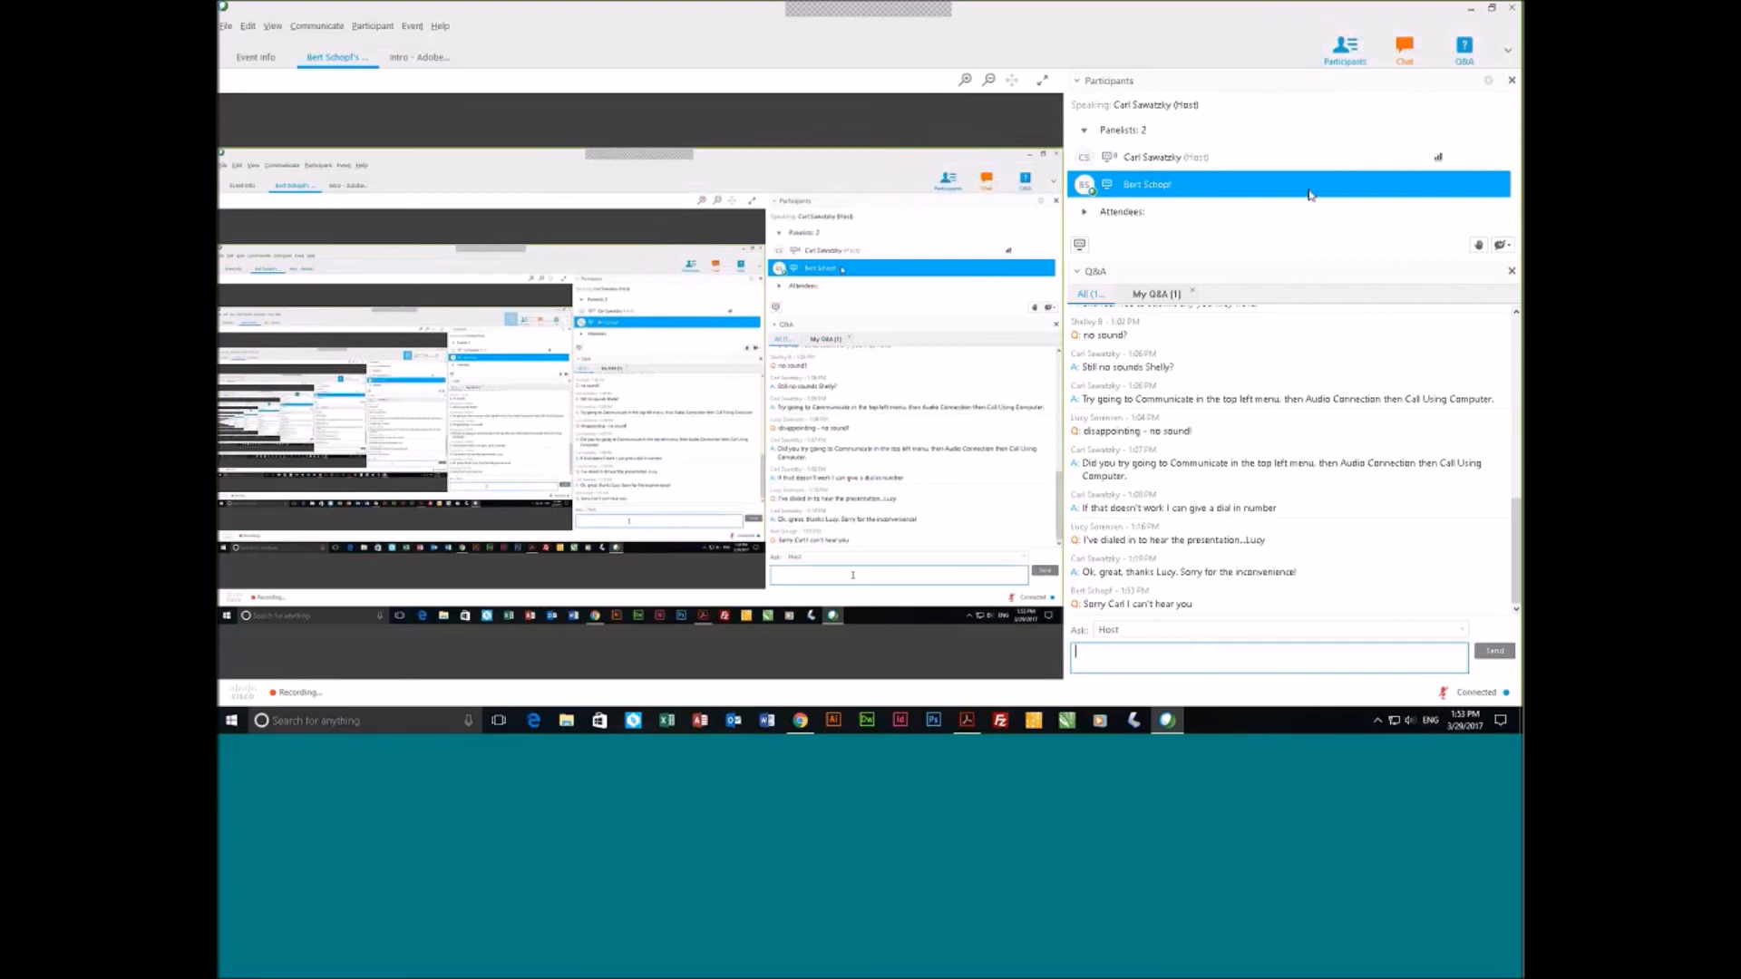
pyautogui.click(1405, 45)
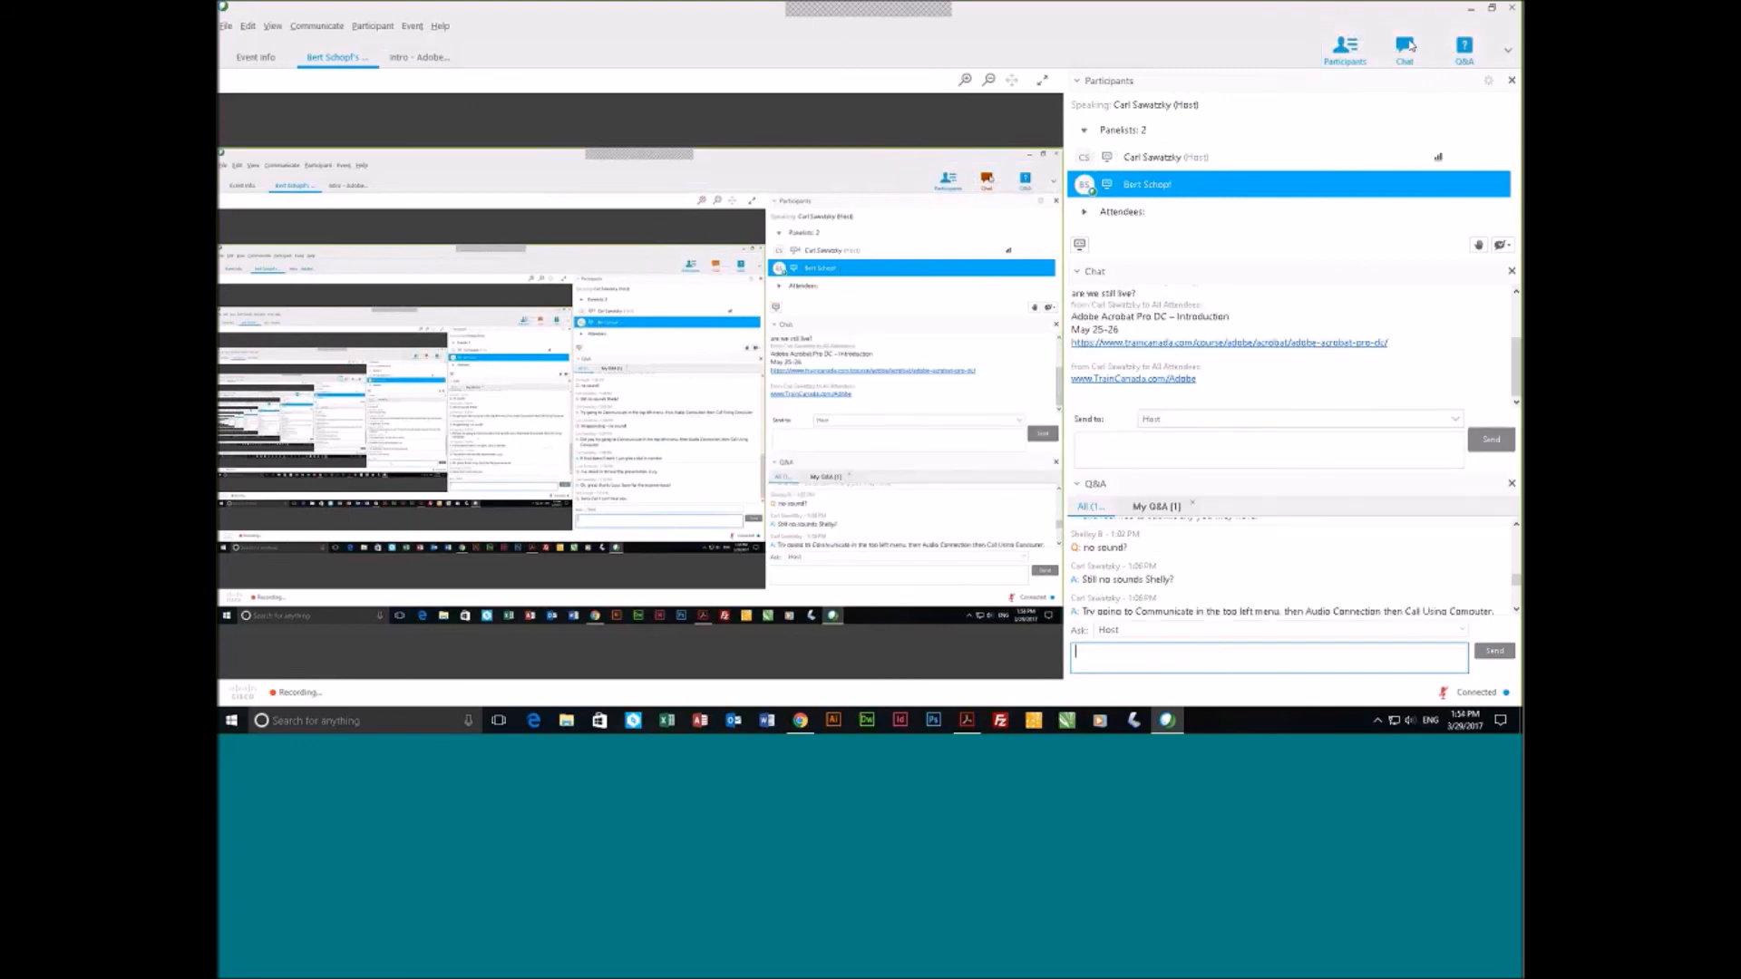